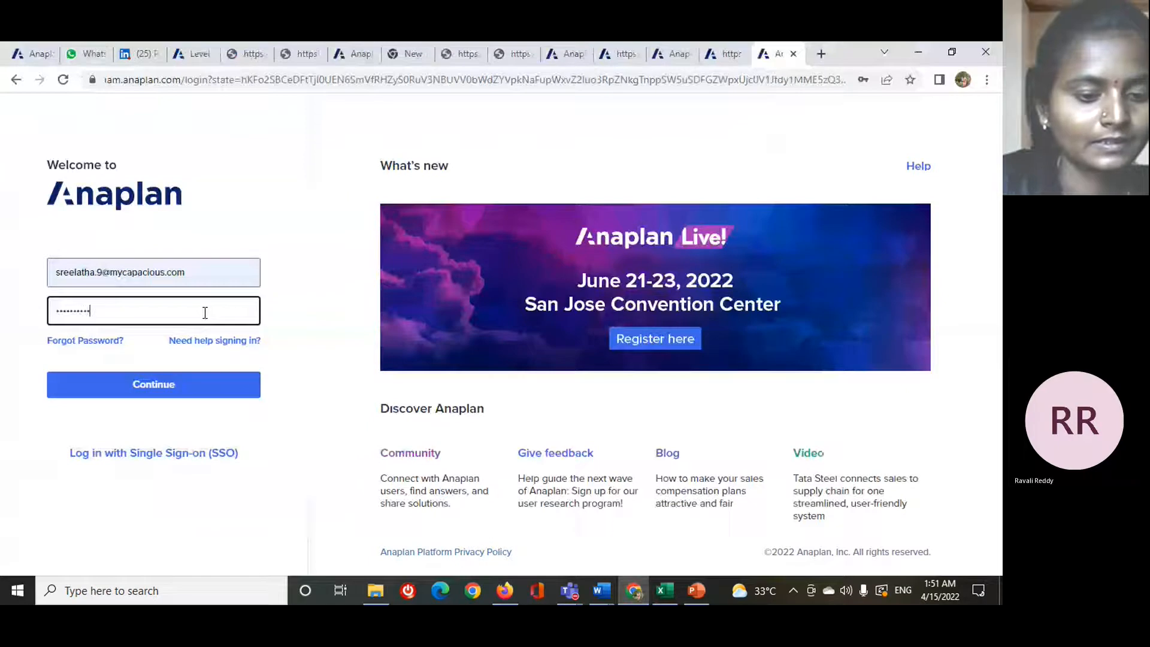
- Try to sign in to the Anaplan account with the account password
{"action": "type", "text": "•"}
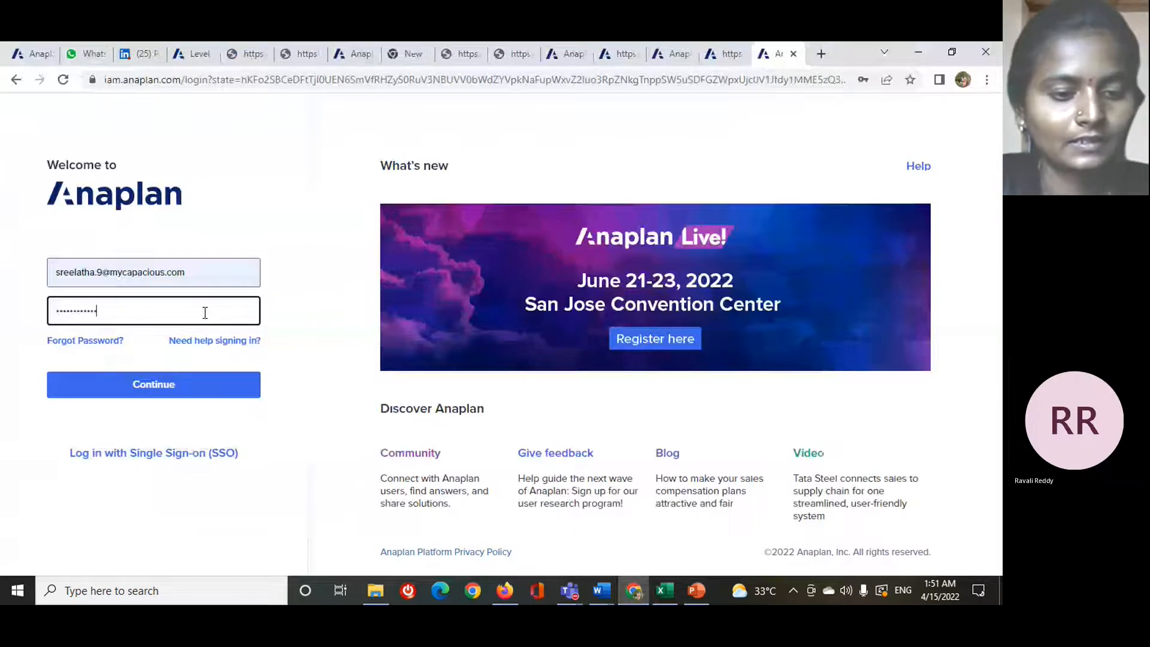
{"action": "type", "text": "••"}
{"action": "left_click", "coordinate": [172, 384]}
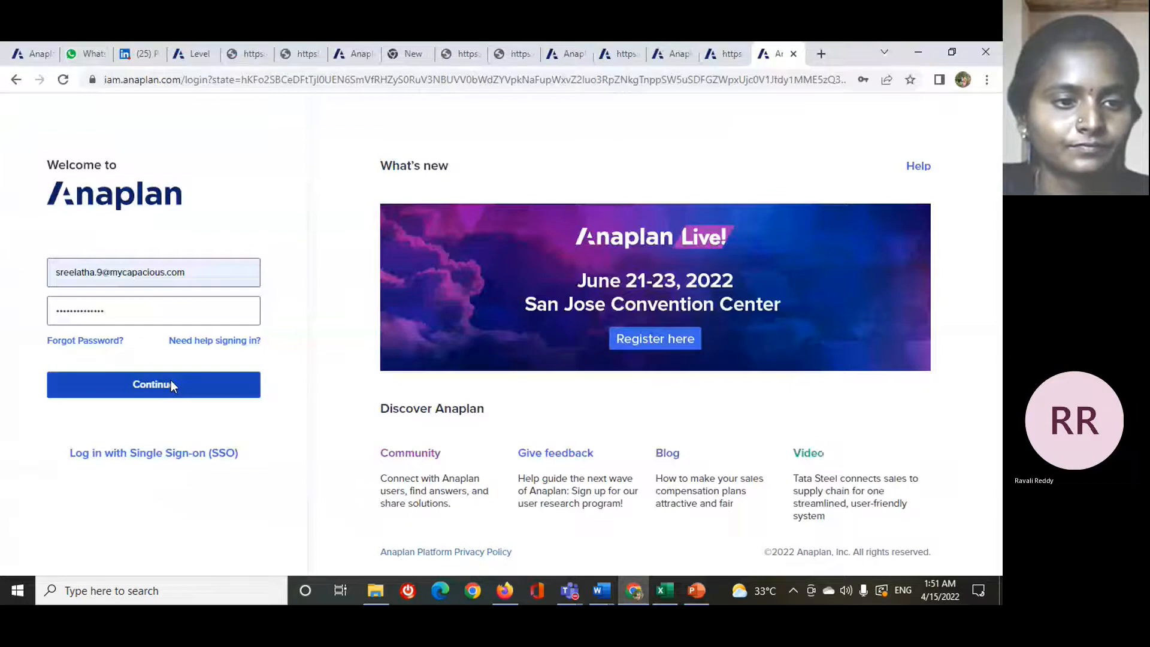
- Re-enter the account password and sign in
{"action": "left_click", "coordinate": [147, 397]}
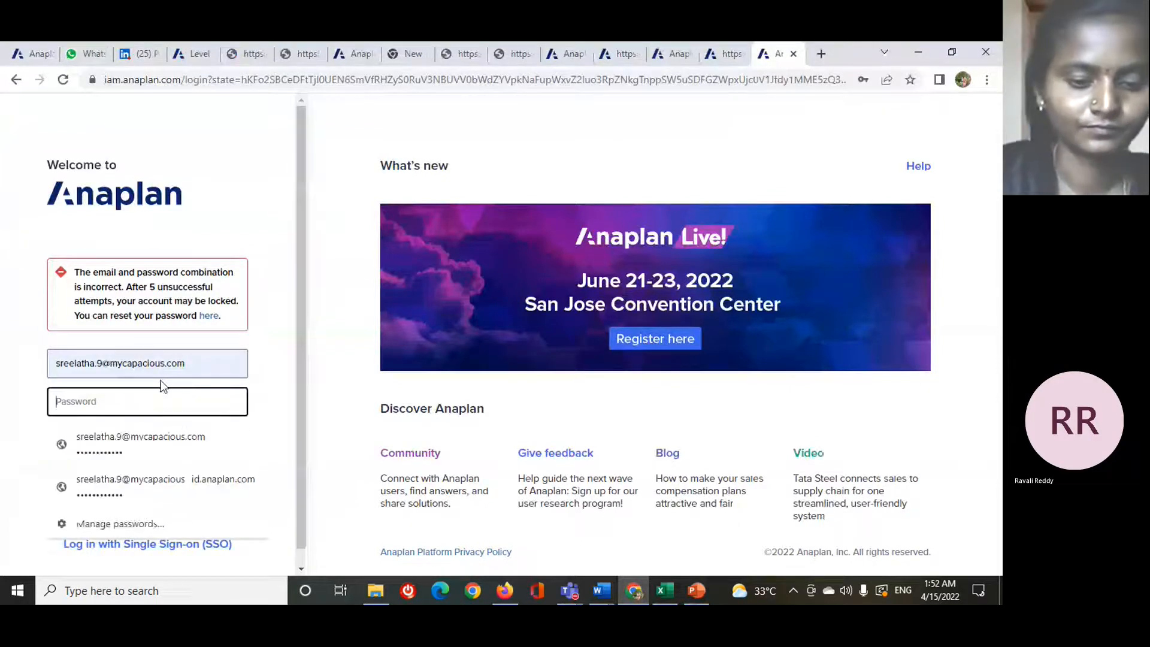
{"action": "type", "text": "****"}
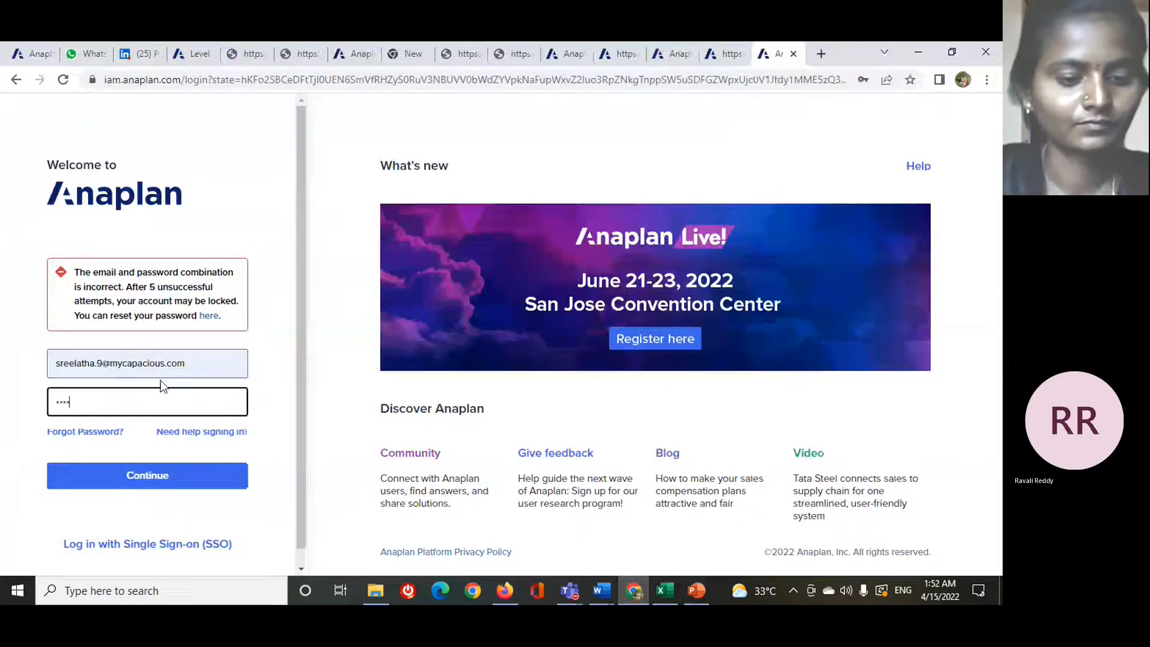
{"action": "type", "text": "*****"}
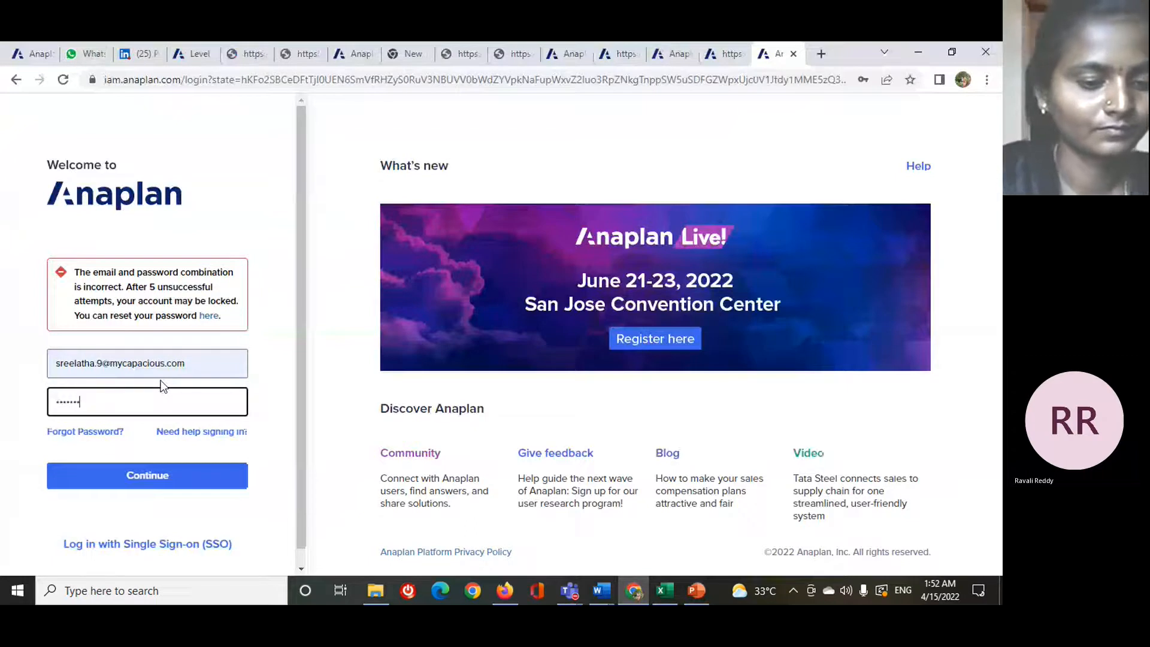
{"action": "type", "text": "*"}
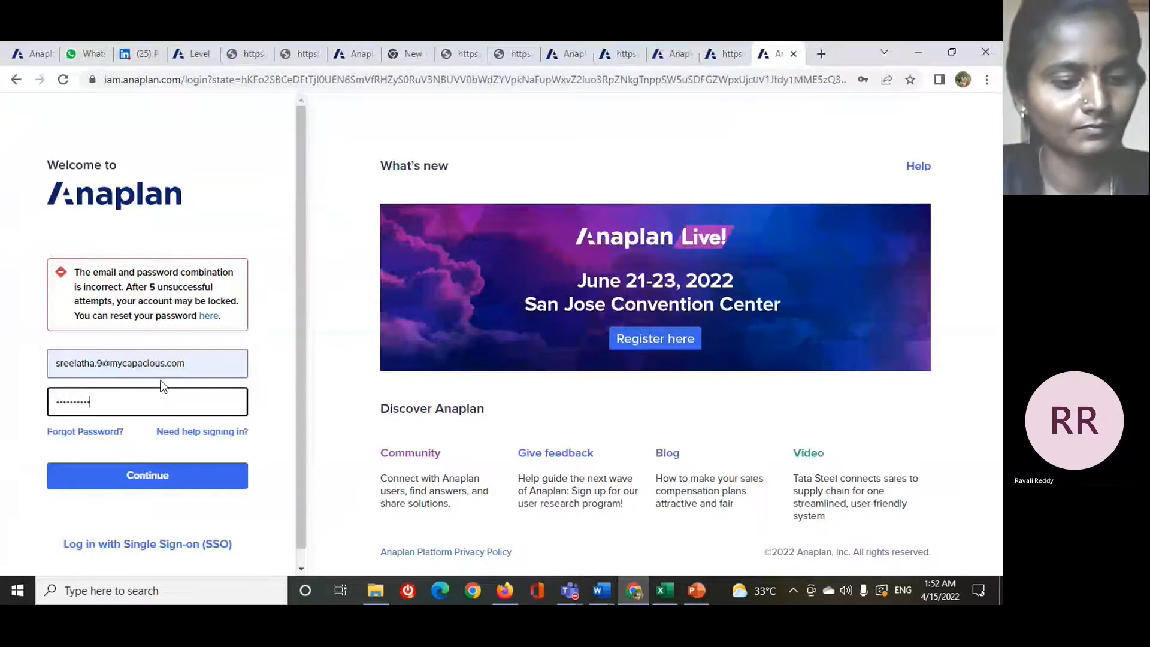
{"action": "type", "text": "***"}
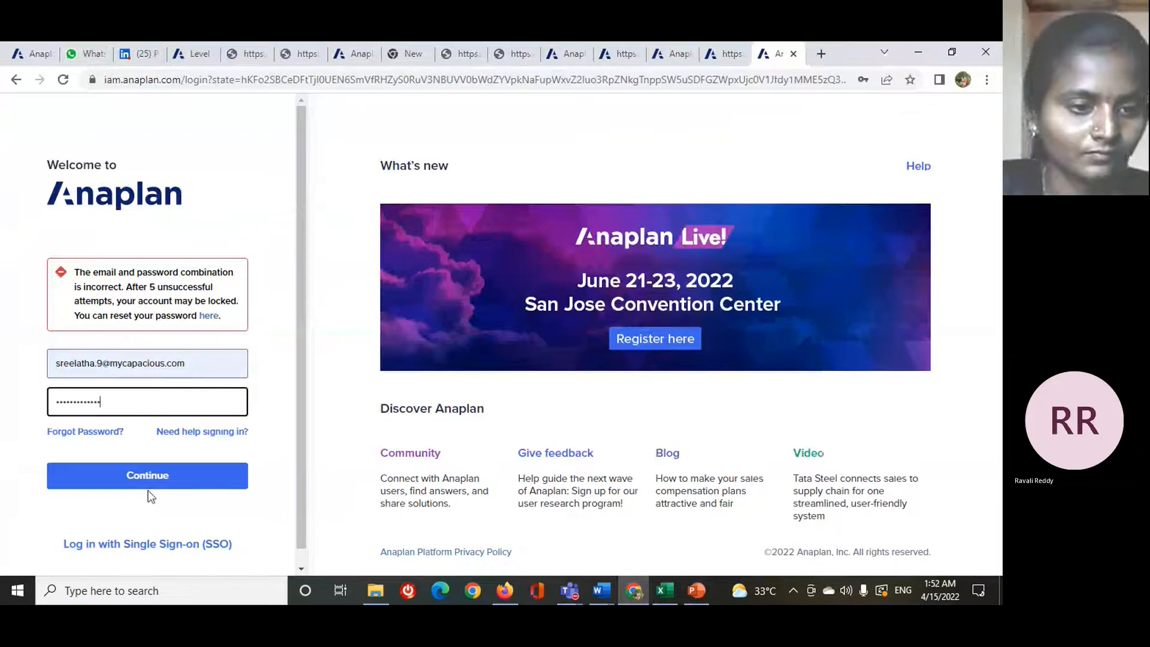
{"action": "left_click", "coordinate": [159, 476]}
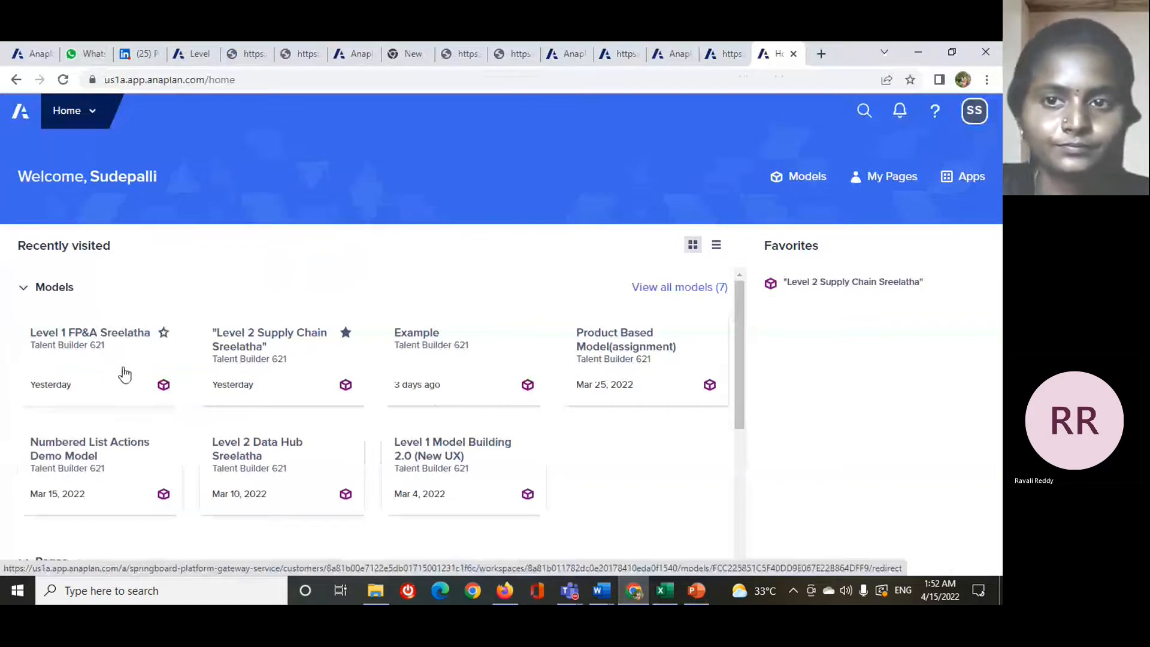
- Open the Level 1 FP&A model and show its list of modules
{"action": "left_click", "coordinate": [123, 371]}
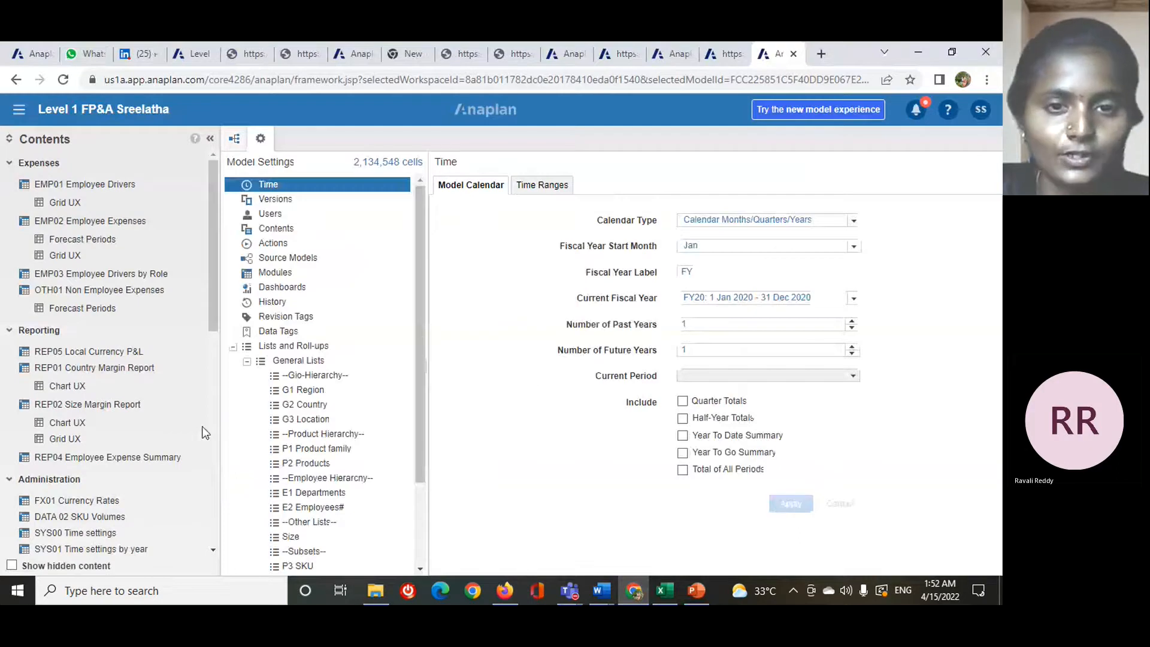
{"action": "left_click", "coordinate": [275, 272]}
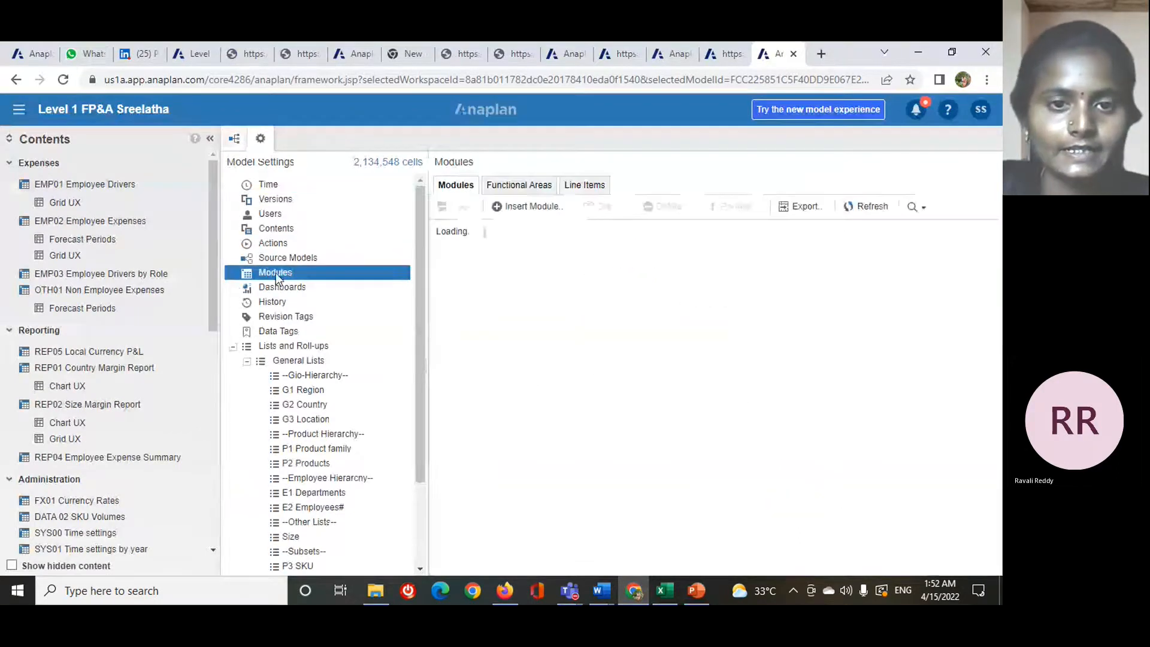
- Start a new module and name it "P&L actual budget"
{"action": "left_click", "coordinate": [554, 208]}
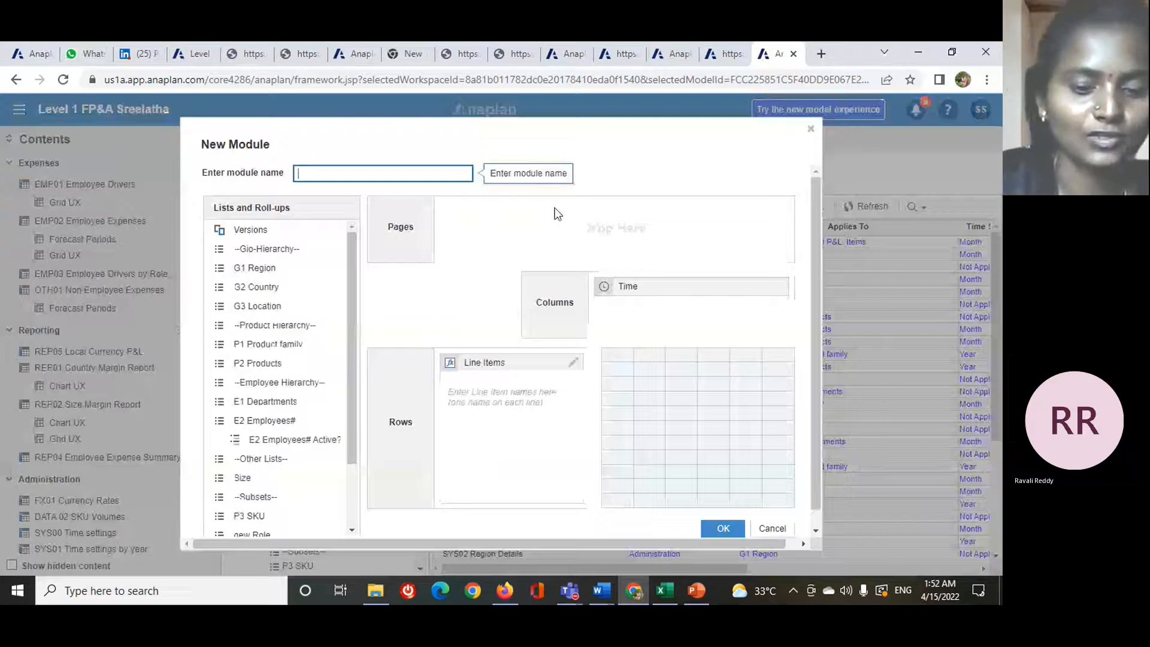
{"action": "type", "text": "P&"}
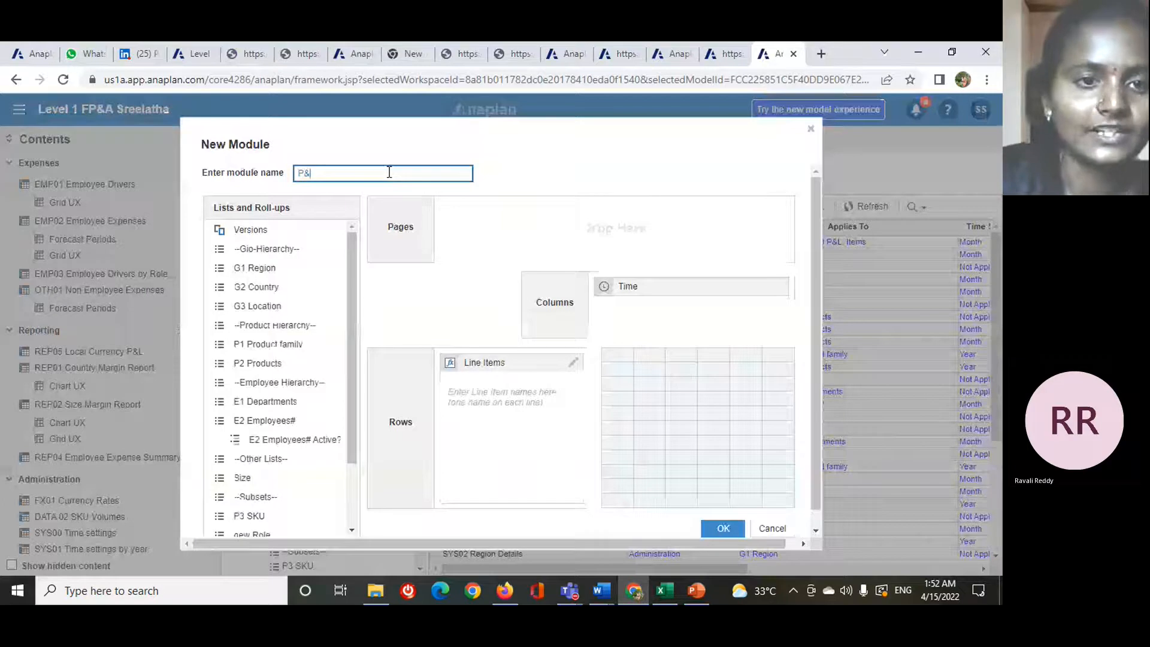
{"action": "type", "text": "L"}
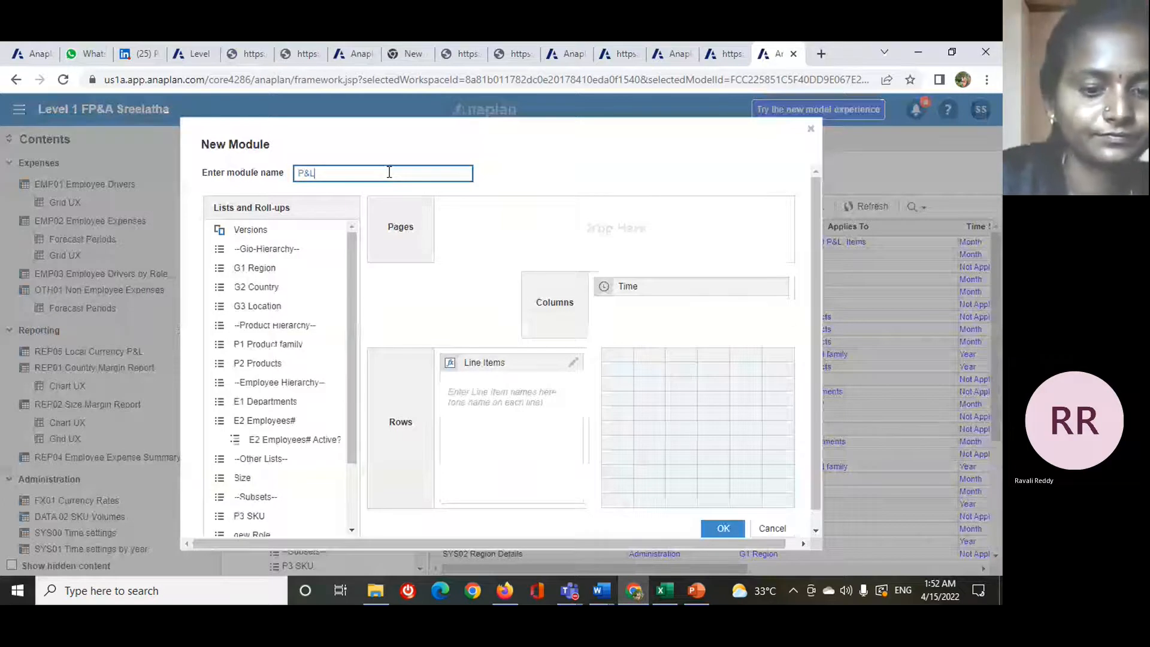
{"action": "type", "text": " qtua"}
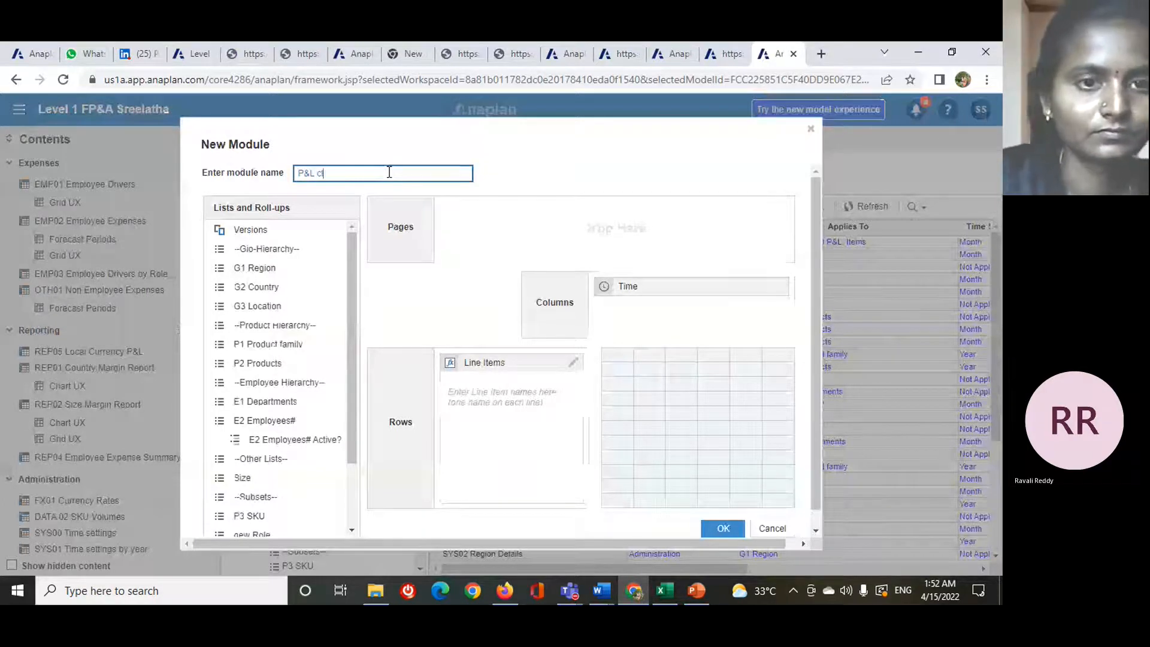
{"action": "key", "text": "BackSpace"}
{"action": "key", "text": "BackSpace"}
{"action": "key", "text": "BackSpace"}
{"action": "key", "text": "BackSpace"}
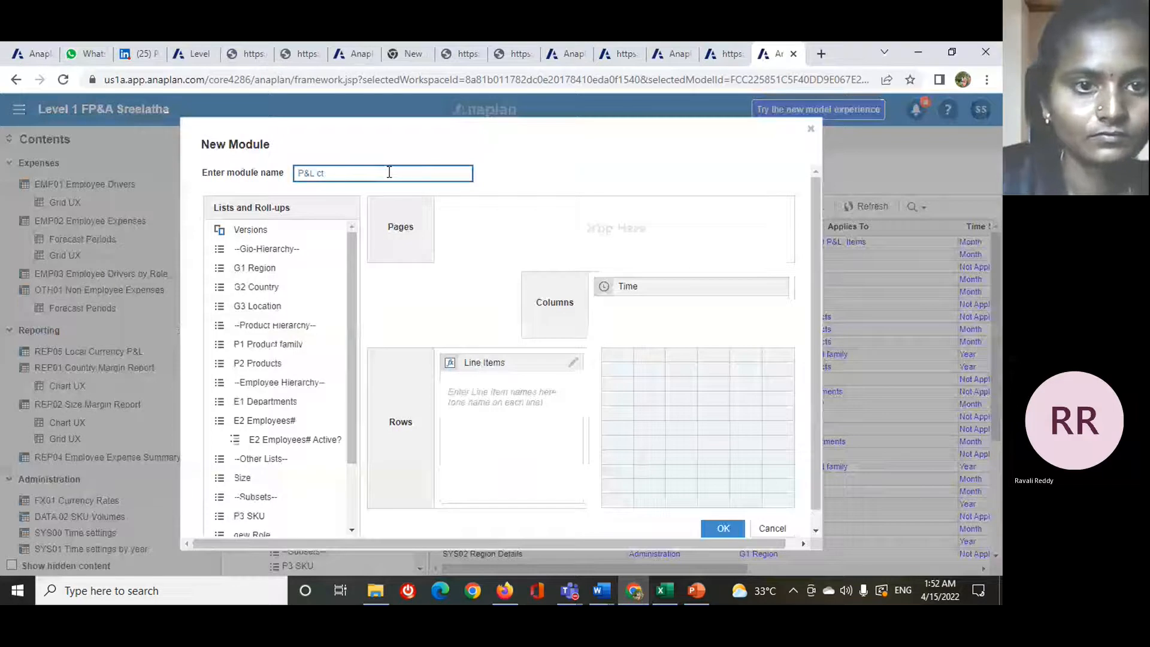
{"action": "type", "text": "ac"}
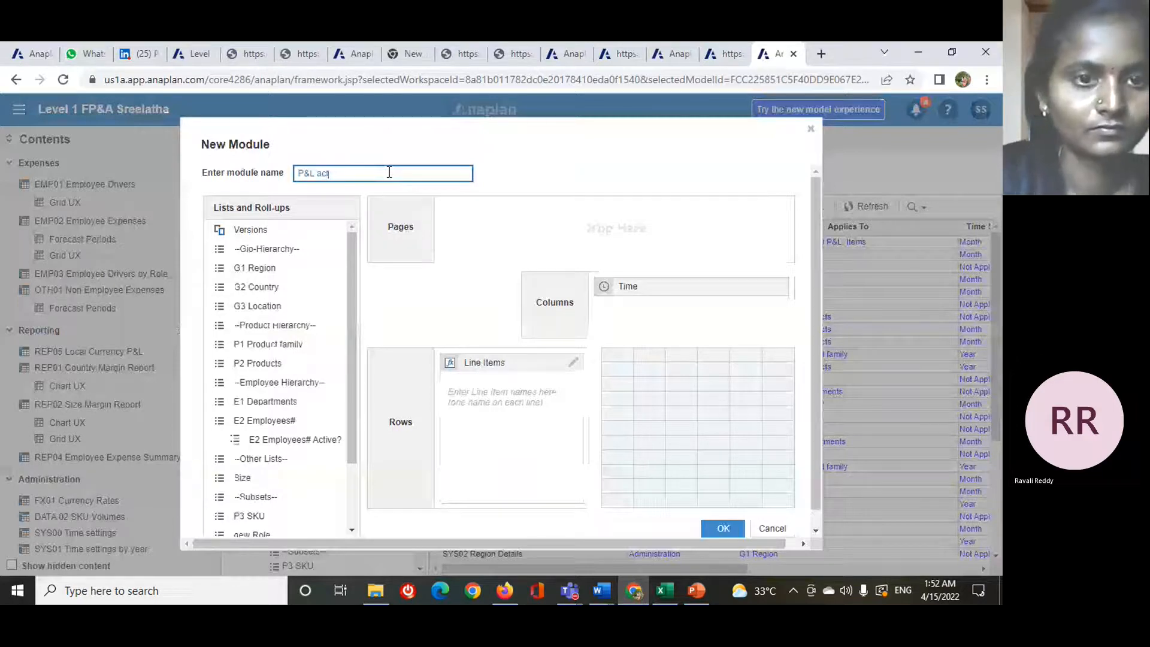
{"action": "type", "text": "t"}
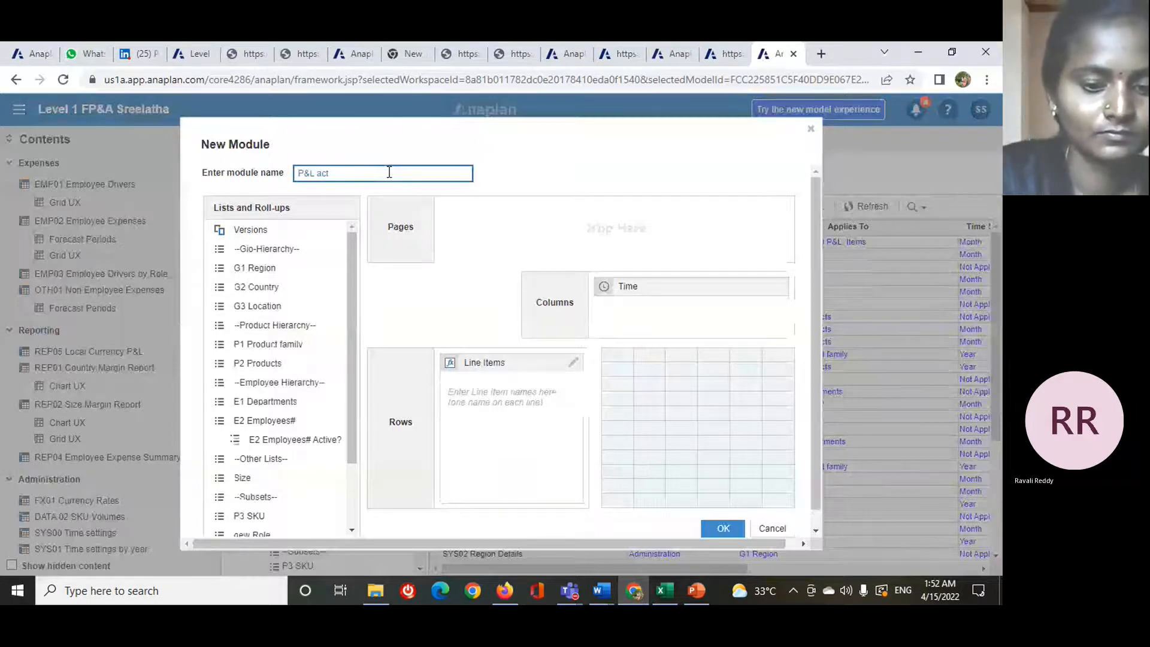
{"action": "type", "text": "ual"}
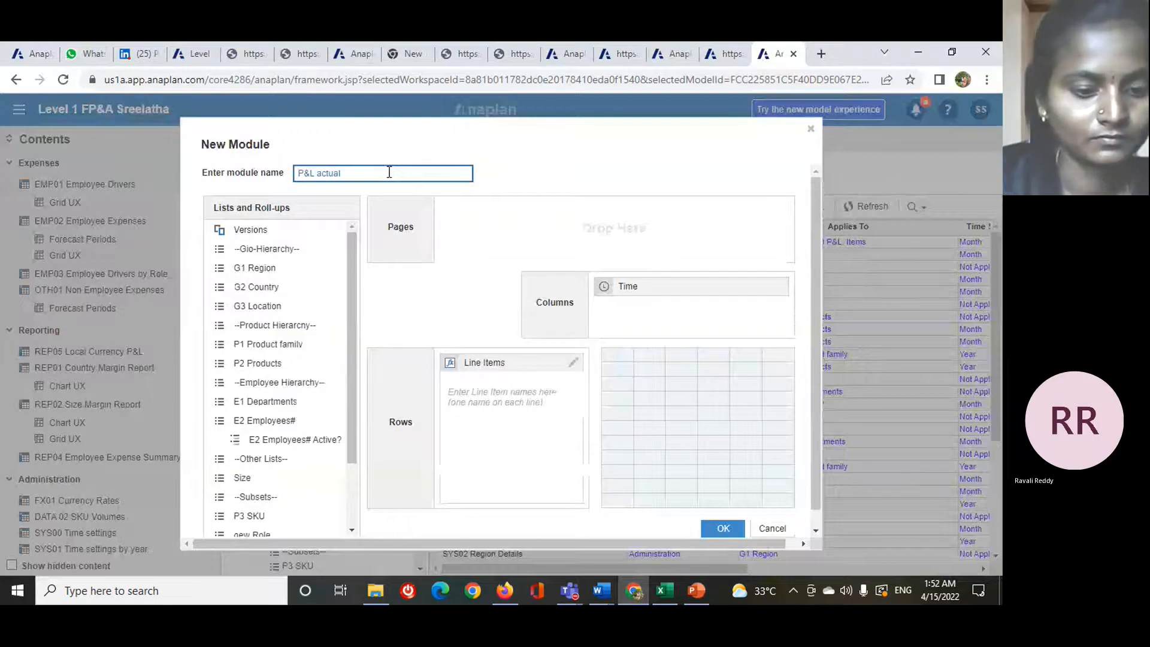
{"action": "type", "text": " bu"}
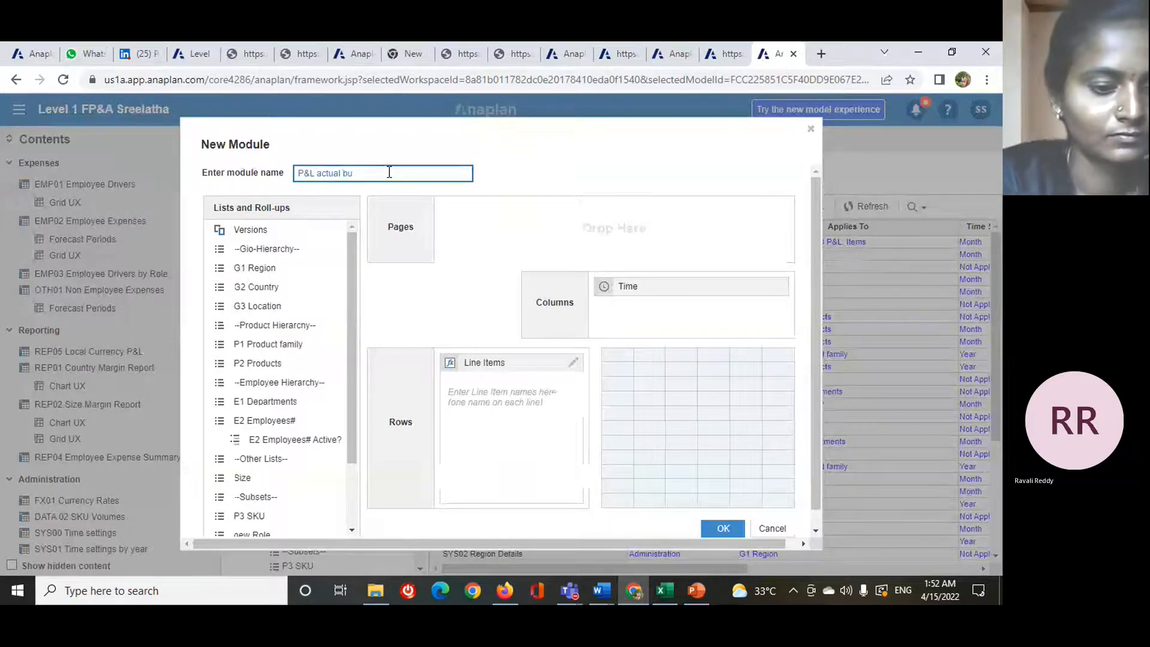
{"action": "type", "text": "dget"}
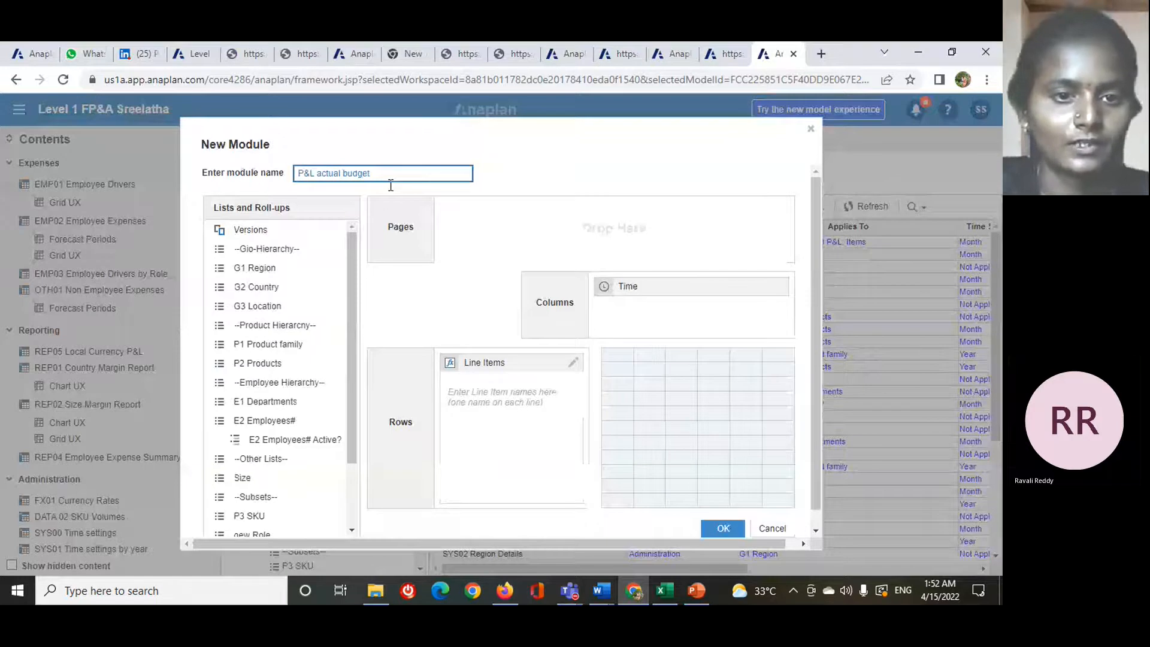
- Add Versions and G2 Country as page dimensions of the new module, checking the required dimensions on the PowerPoint slide
{"action": "left_click", "coordinate": [278, 232]}
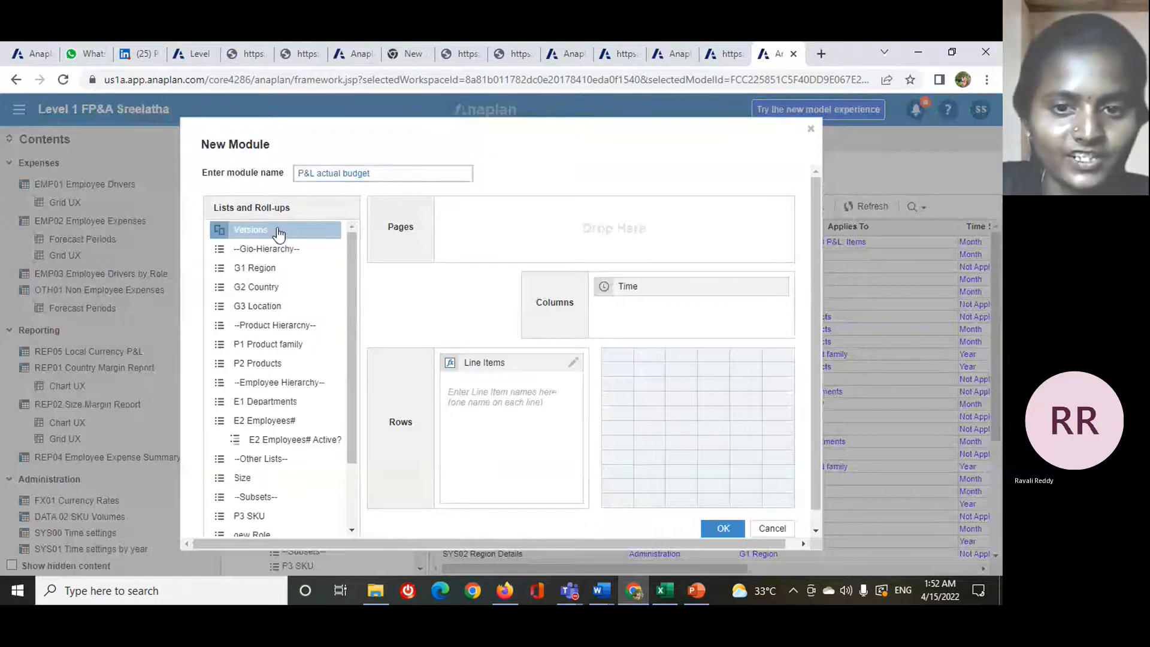
{"action": "left_click_drag", "start_coordinate": [278, 232], "coordinate": [539, 231]}
{"action": "left_click", "coordinate": [305, 292]}
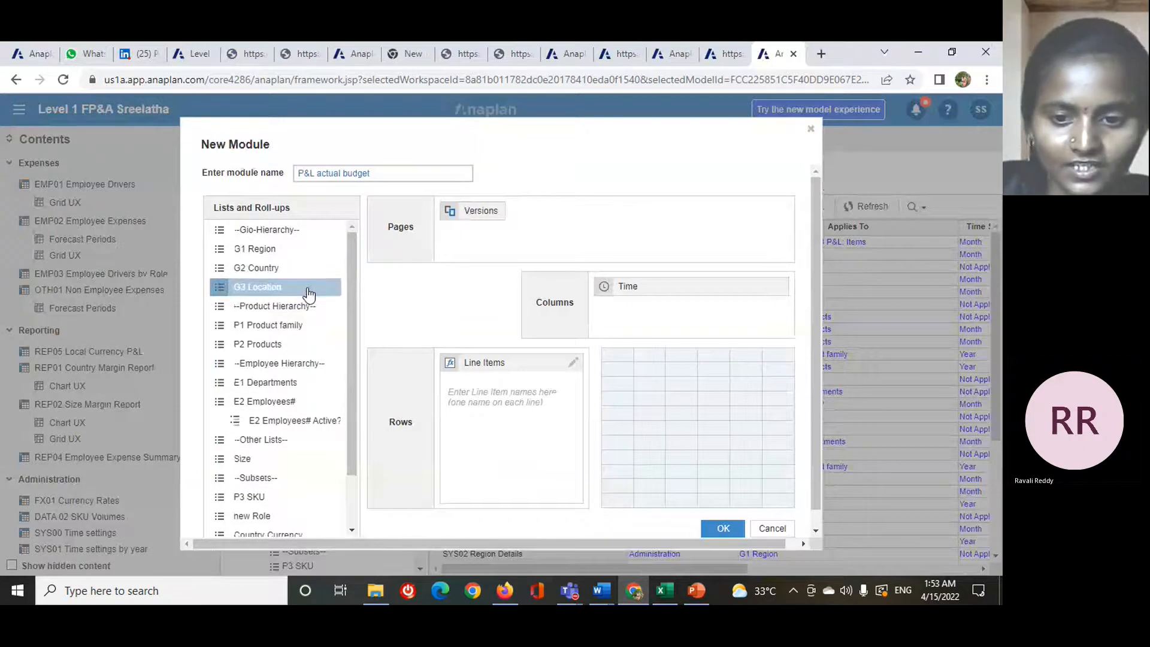
{"action": "mouse_move", "coordinate": [702, 594]}
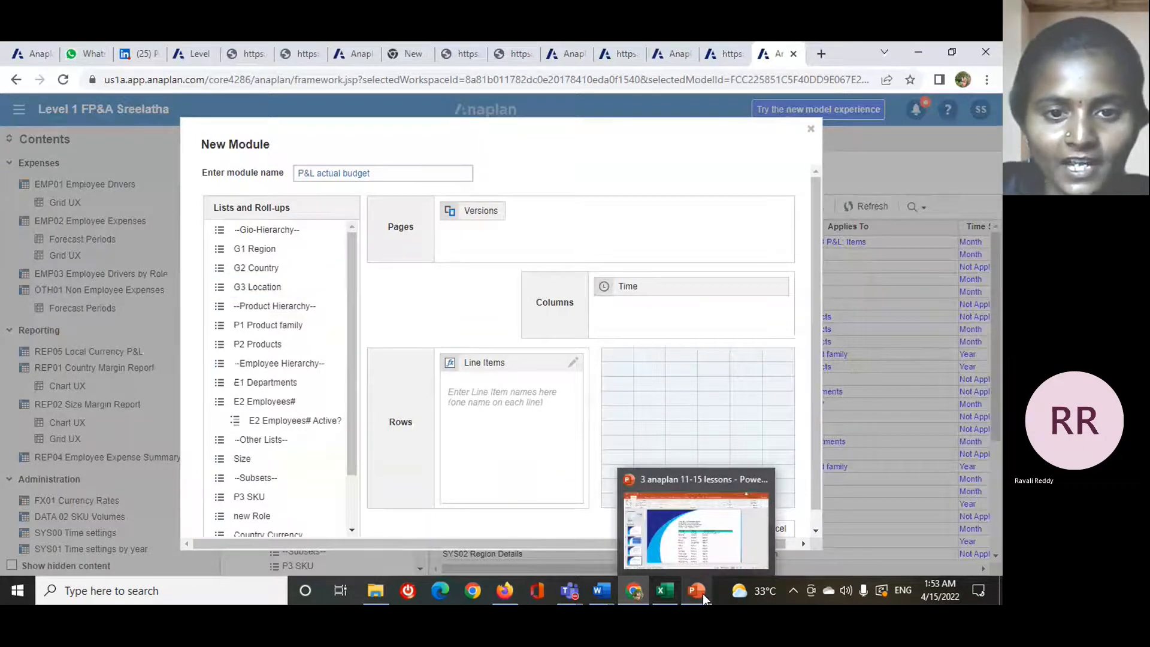
{"action": "mouse_move", "coordinate": [695, 528]}
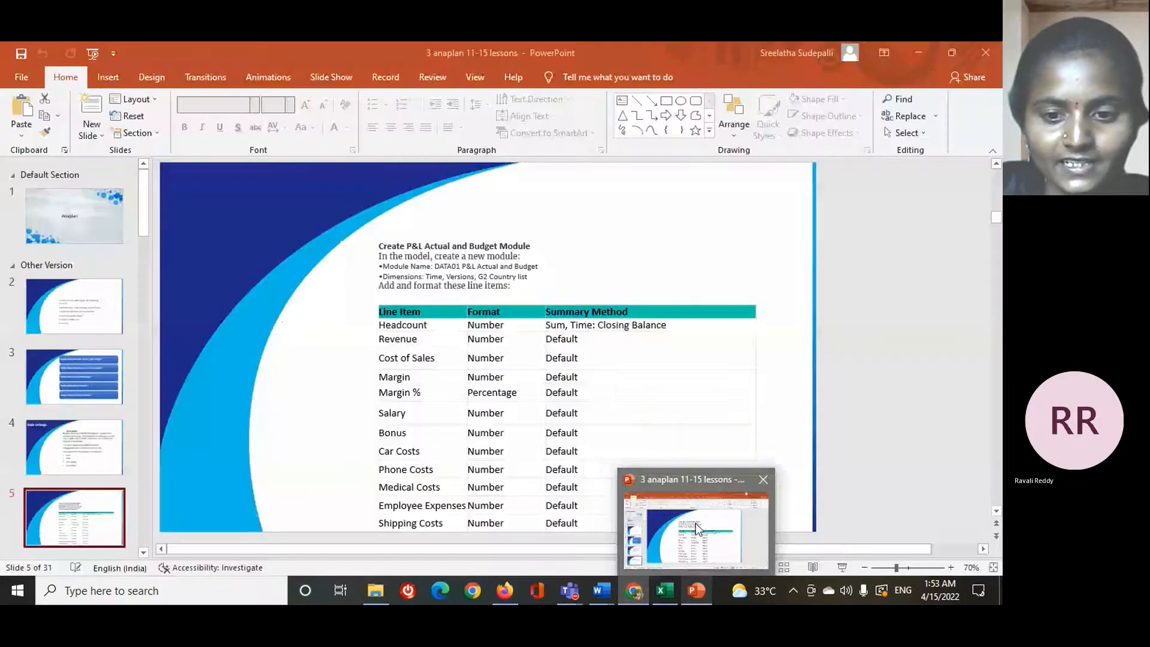
{"action": "left_click", "coordinate": [695, 523]}
{"action": "mouse_move", "coordinate": [630, 567]}
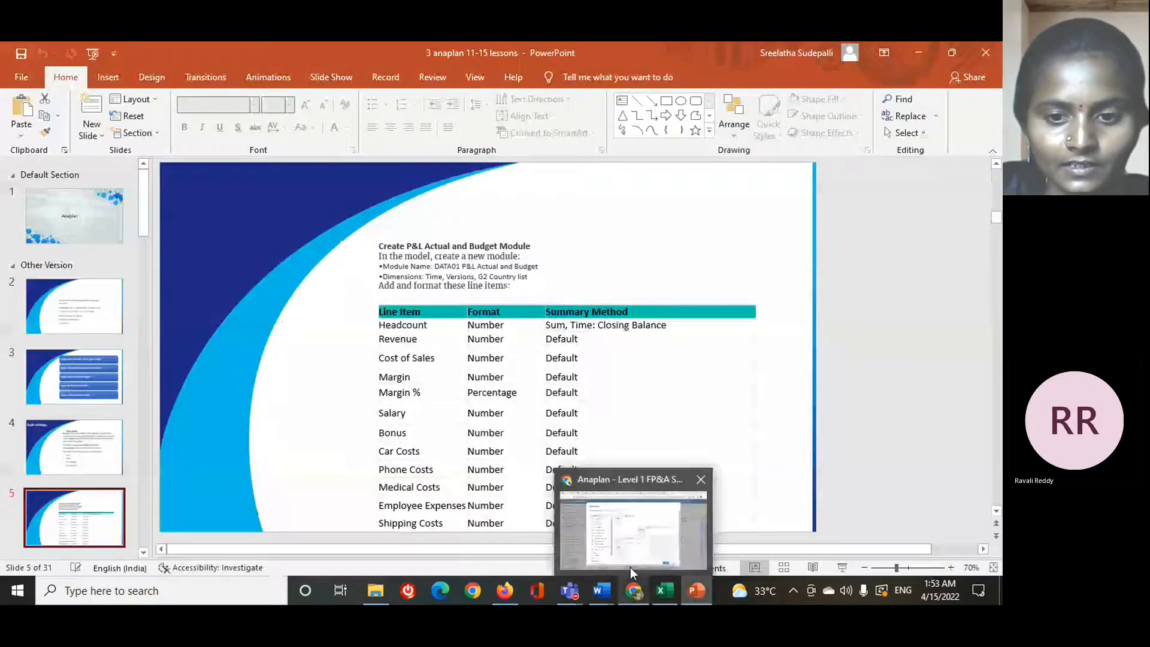
{"action": "left_click", "coordinate": [630, 567]}
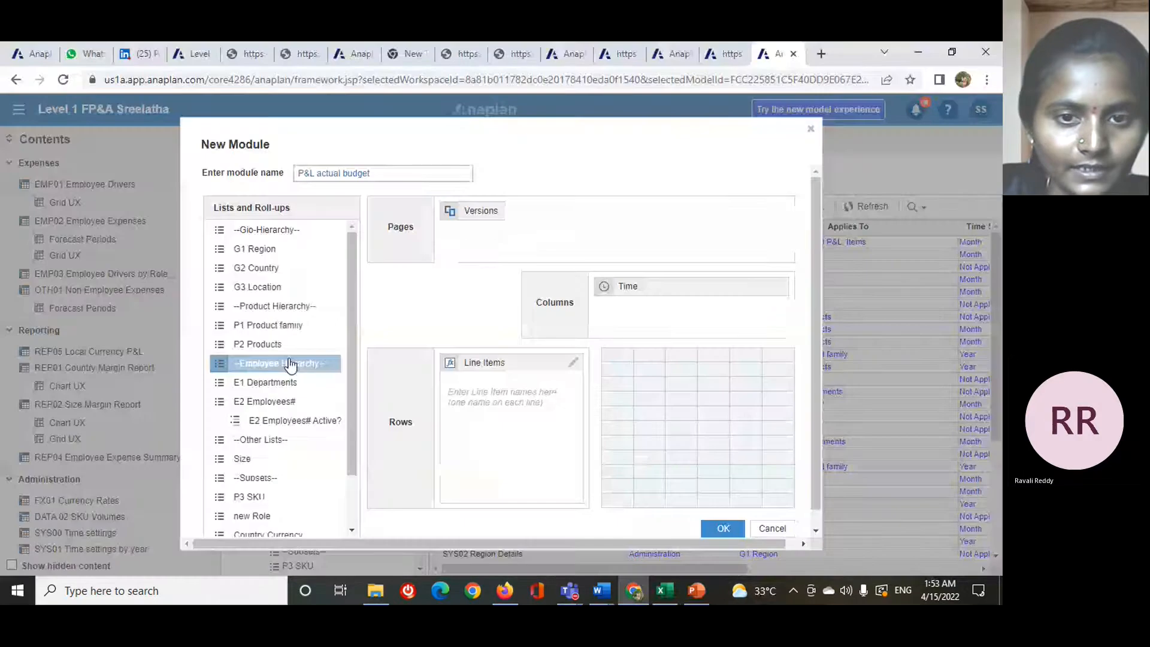
{"action": "left_click_drag", "start_coordinate": [257, 268], "coordinate": [598, 214]}
- Check the line items required for the module on the PowerPoint slide and return to the new module in Anaplan
{"action": "left_click", "coordinate": [535, 416]}
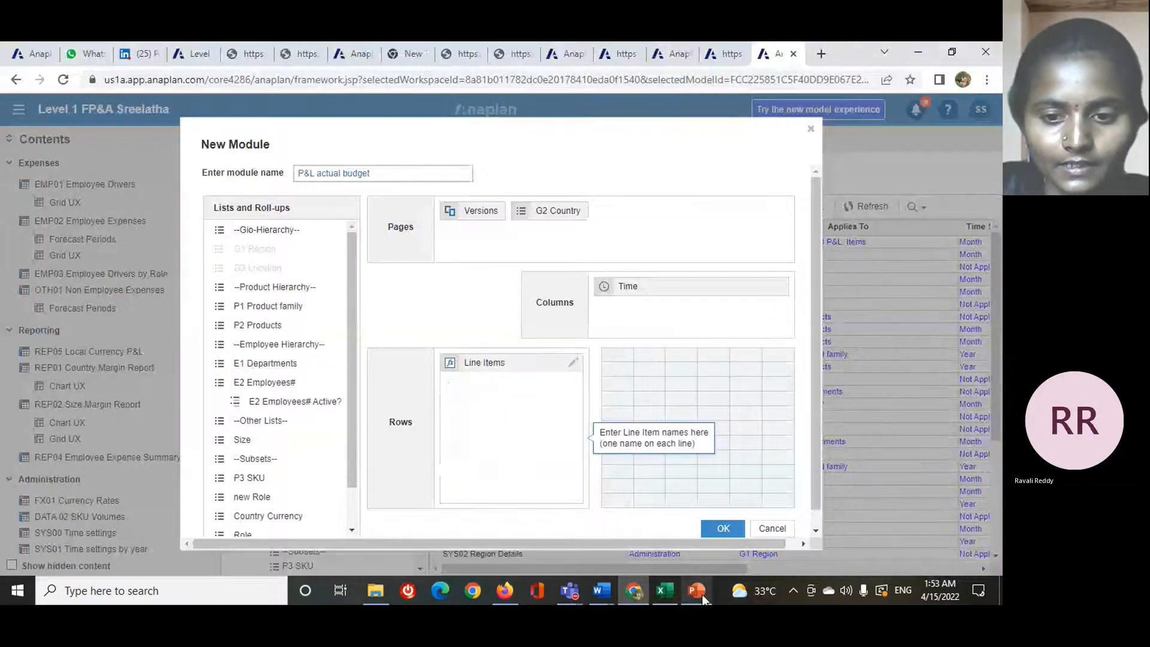
{"action": "mouse_move", "coordinate": [696, 591]}
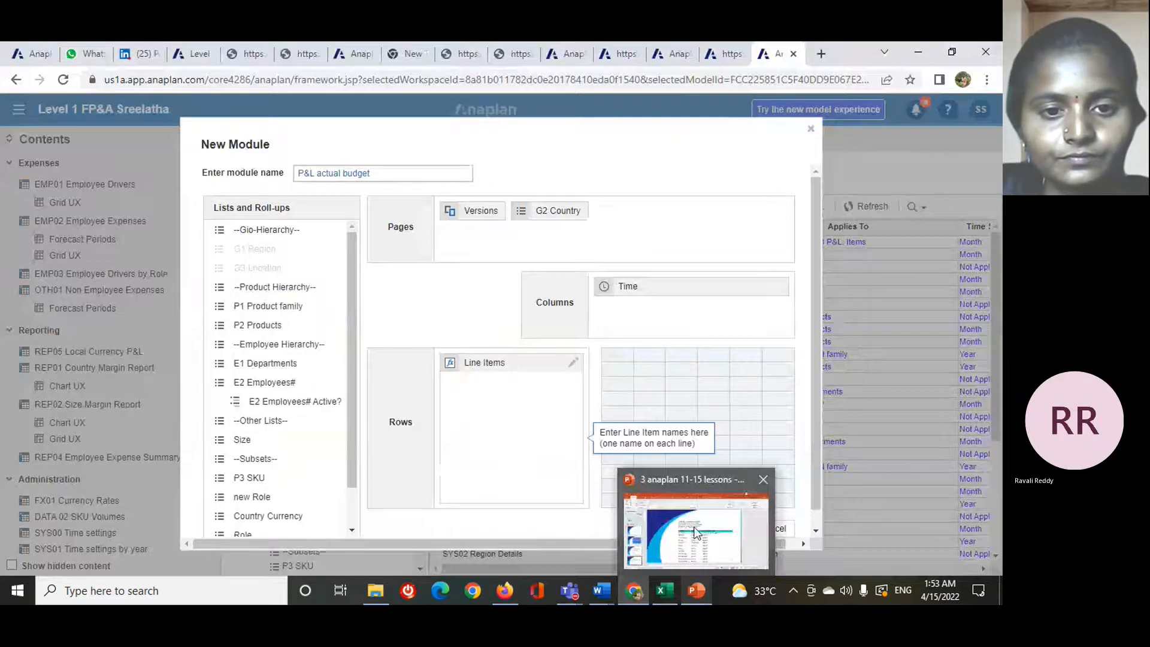
{"action": "left_click", "coordinate": [695, 532]}
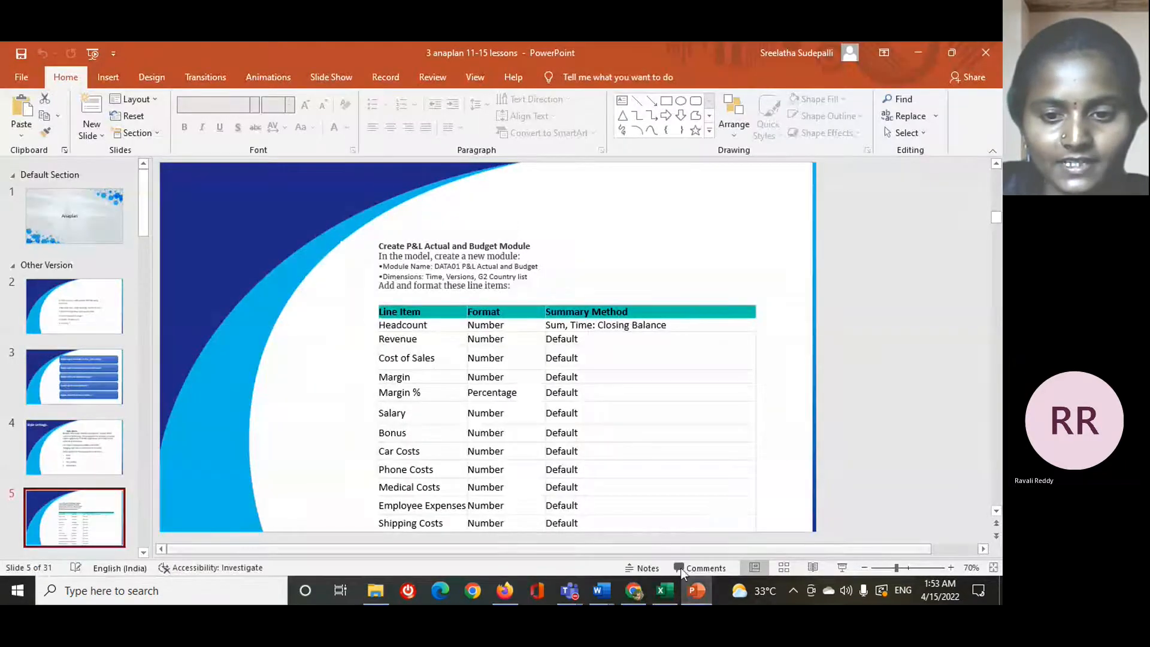
{"action": "mouse_move", "coordinate": [699, 590]}
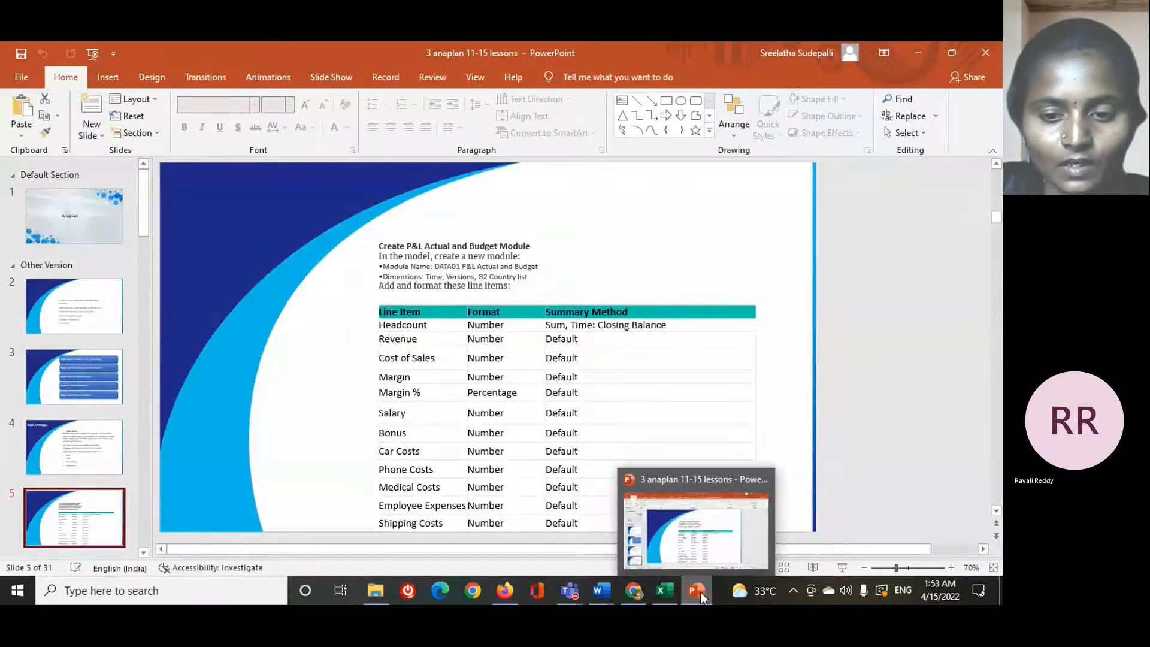
{"action": "mouse_move", "coordinate": [634, 593]}
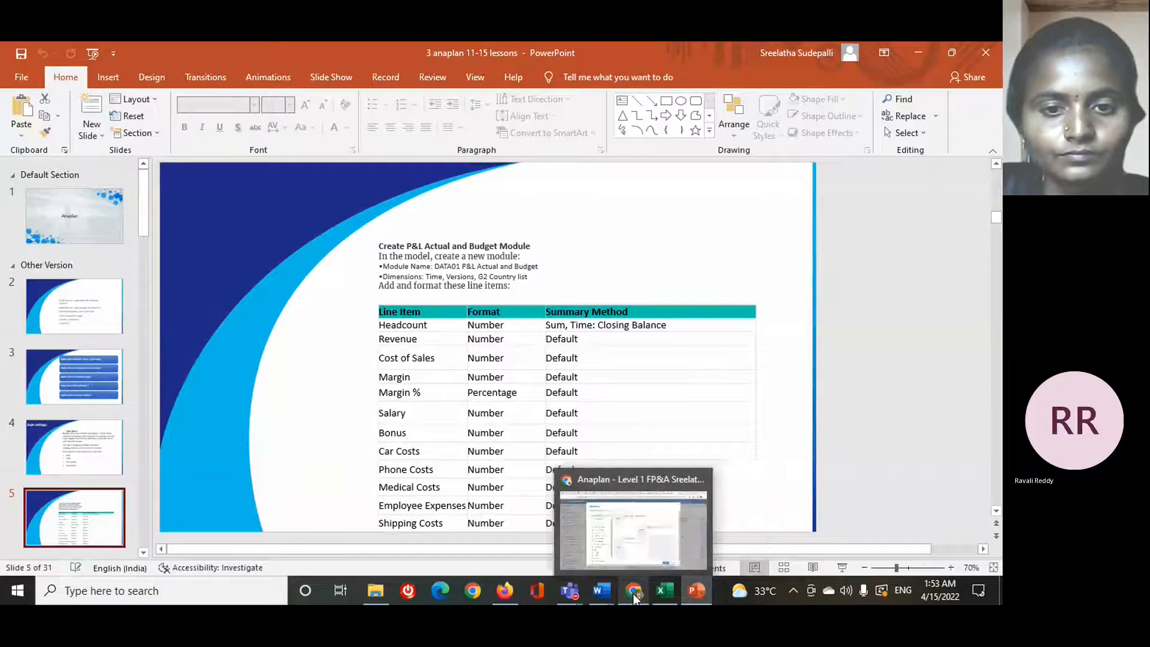
{"action": "left_click", "coordinate": [617, 526]}
- Enter Headcount, revenue and cost of sales as the first line items of the new module, one per line
{"action": "left_click", "coordinate": [488, 400]}
{"action": "type", "text": "H"}
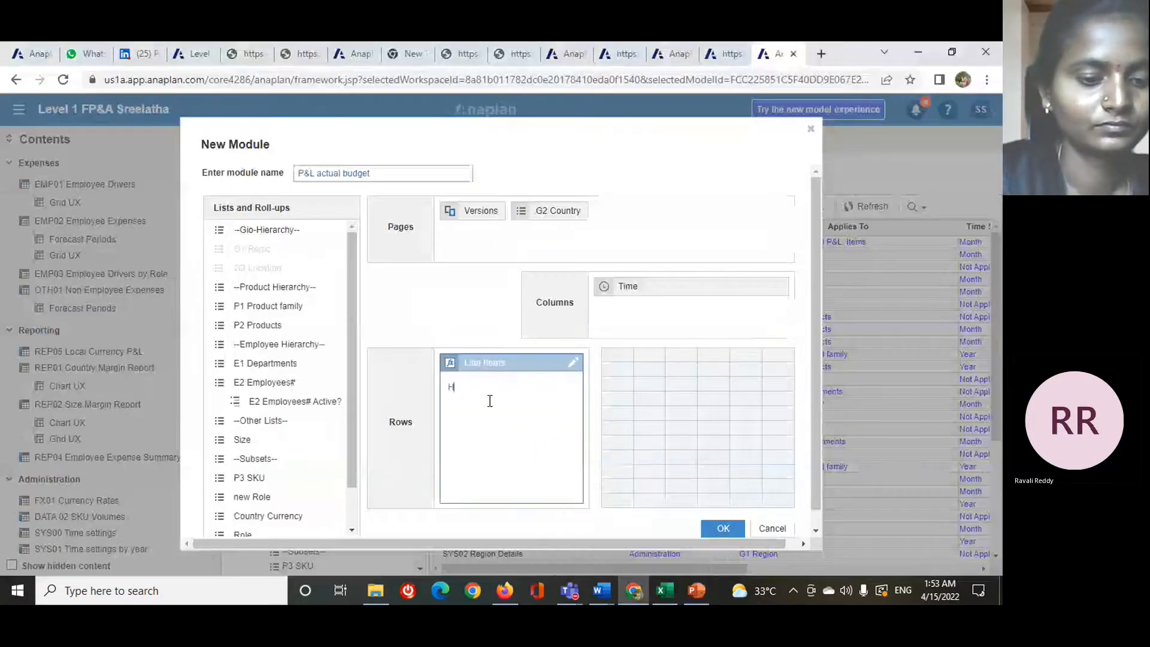
{"action": "type", "text": "eadcount"}
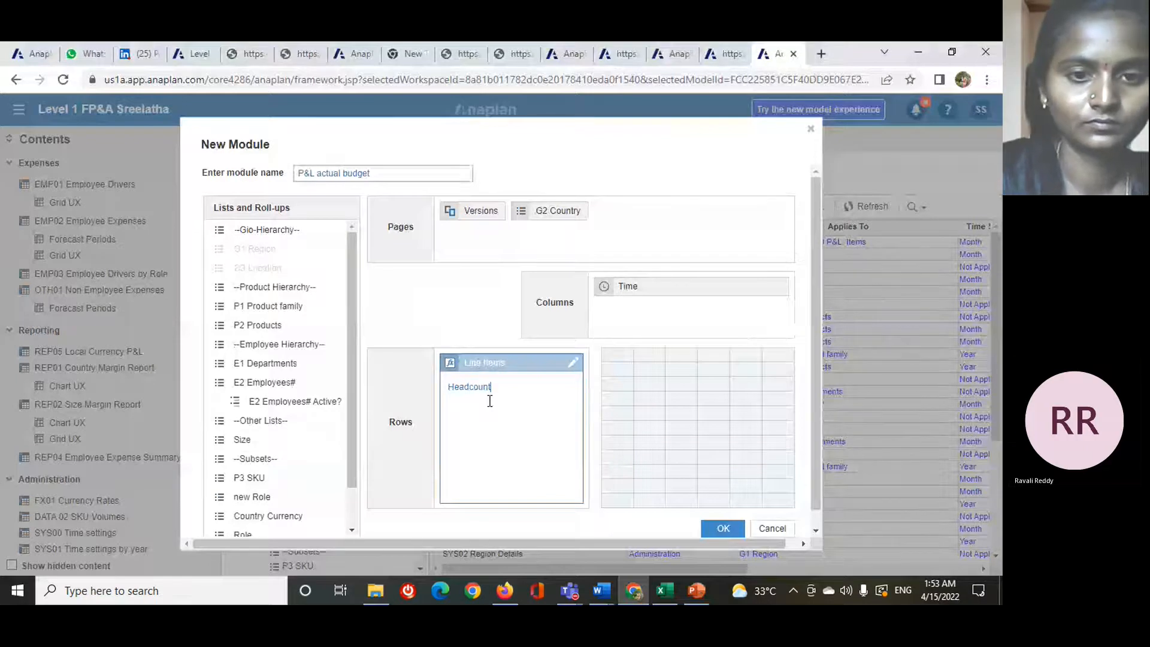
{"action": "key", "text": "Return"}
{"action": "type", "text": "revenue"}
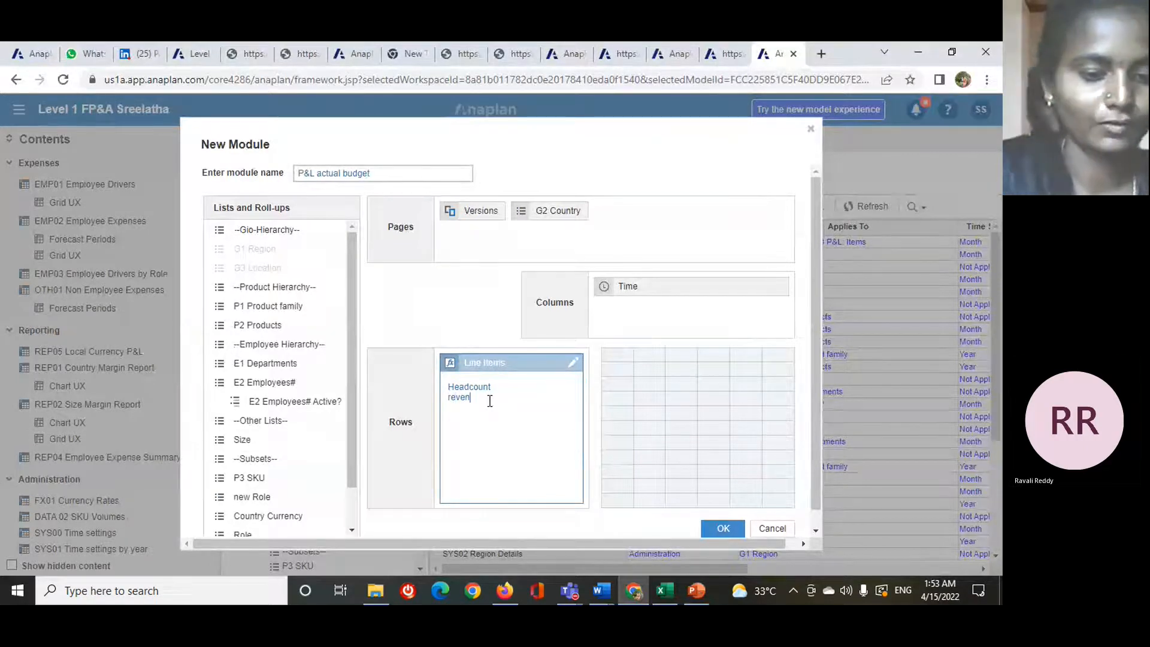
{"action": "key", "text": "Return"}
{"action": "type", "text": "cost"}
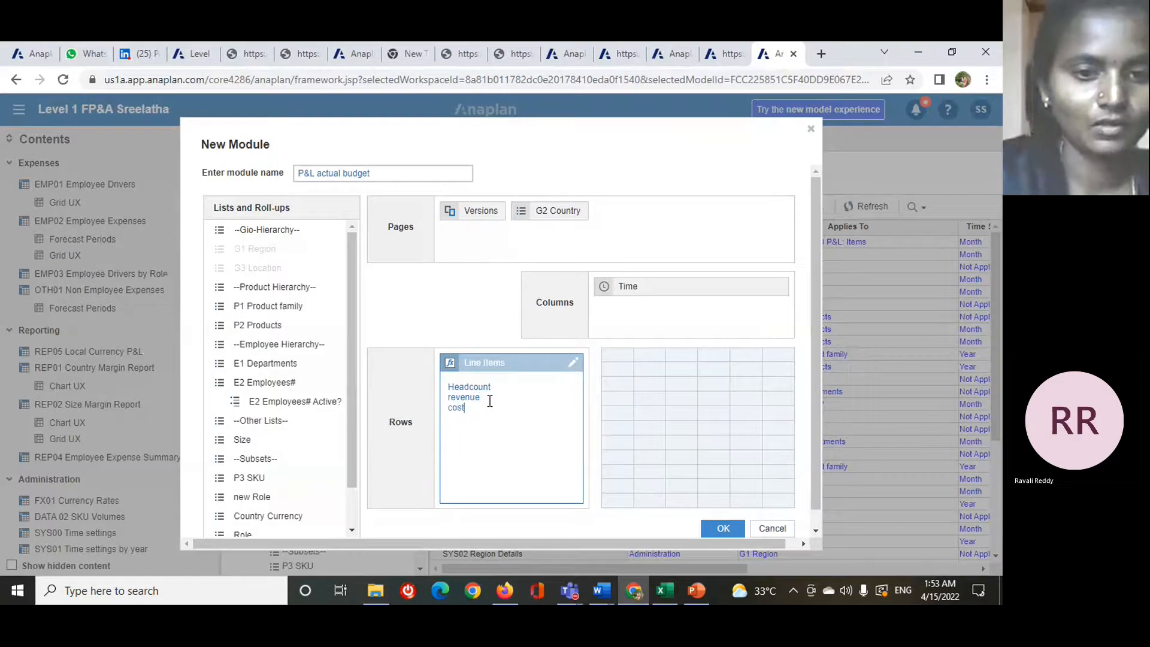
{"action": "type", "text": " of"}
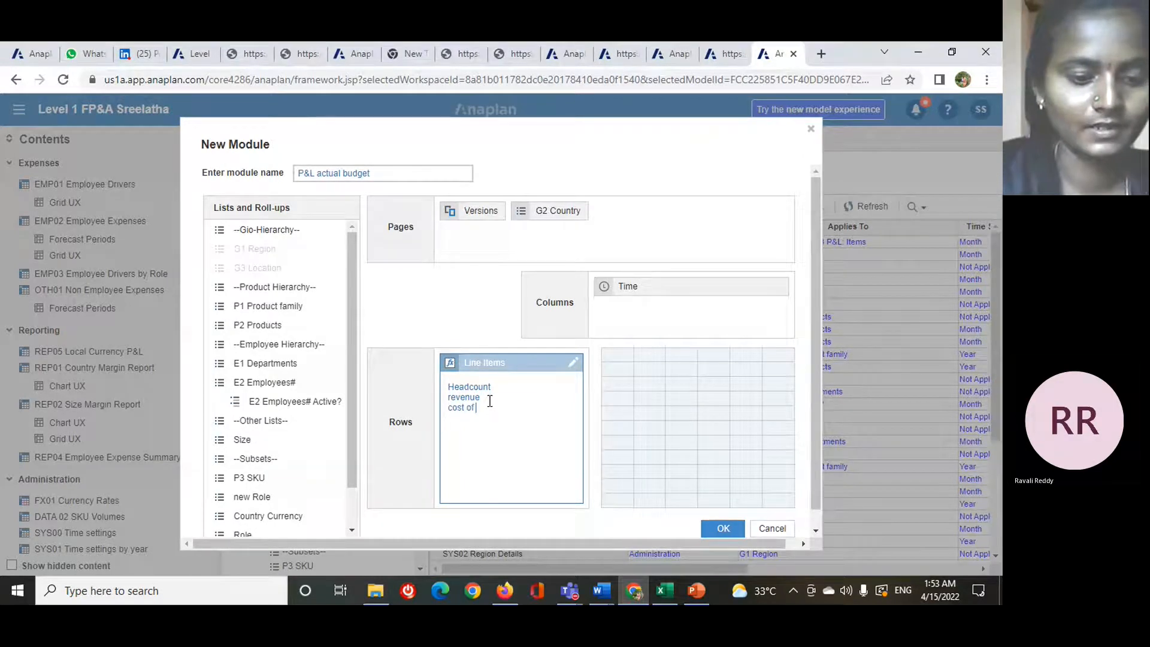
{"action": "type", "text": " sales "}
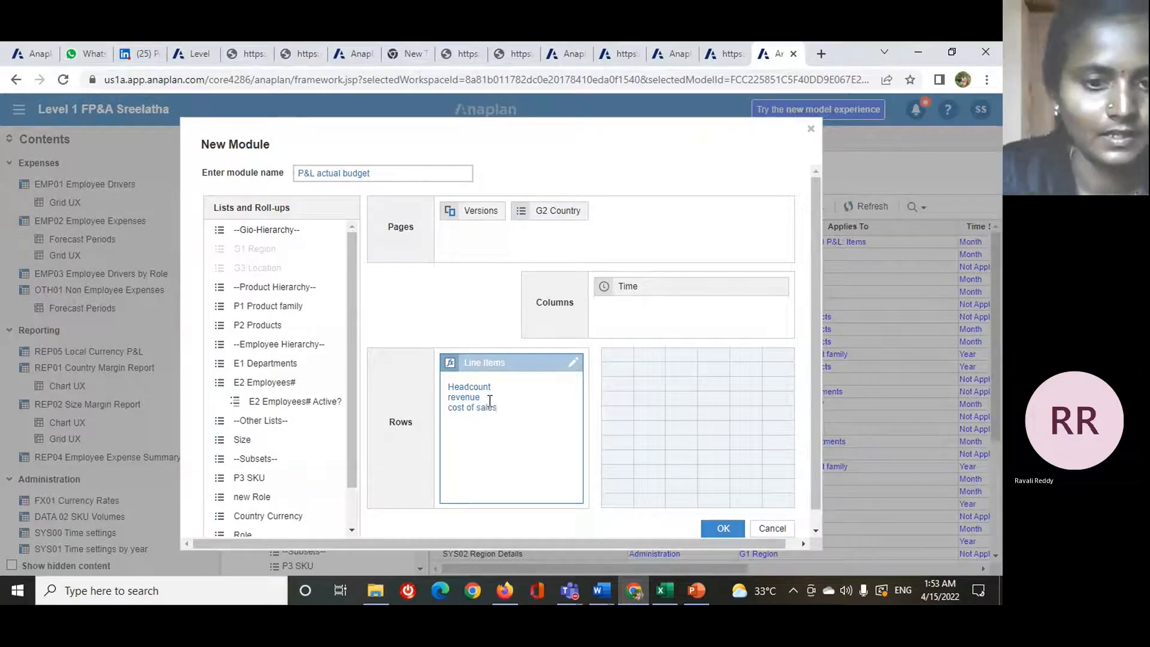
{"action": "type", "text": "ma"}
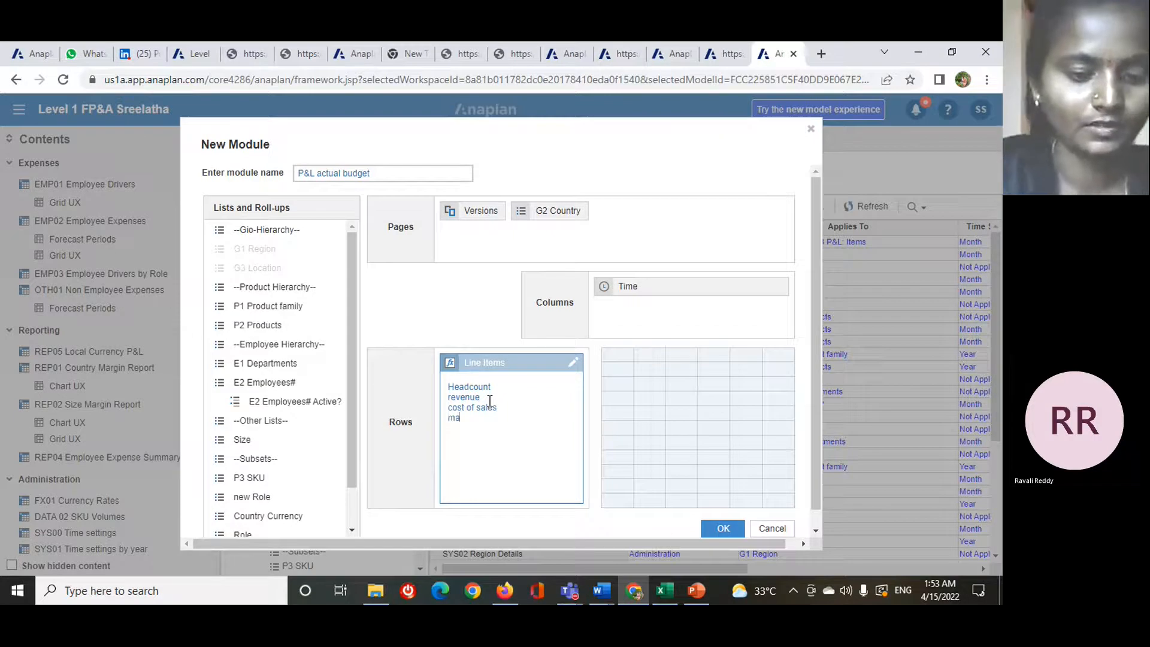
{"action": "type", "text": "rgin"}
- Add margin and margin% to the line items below cost of sales
{"action": "key", "text": "Return"}
{"action": "type", "text": "ma"}
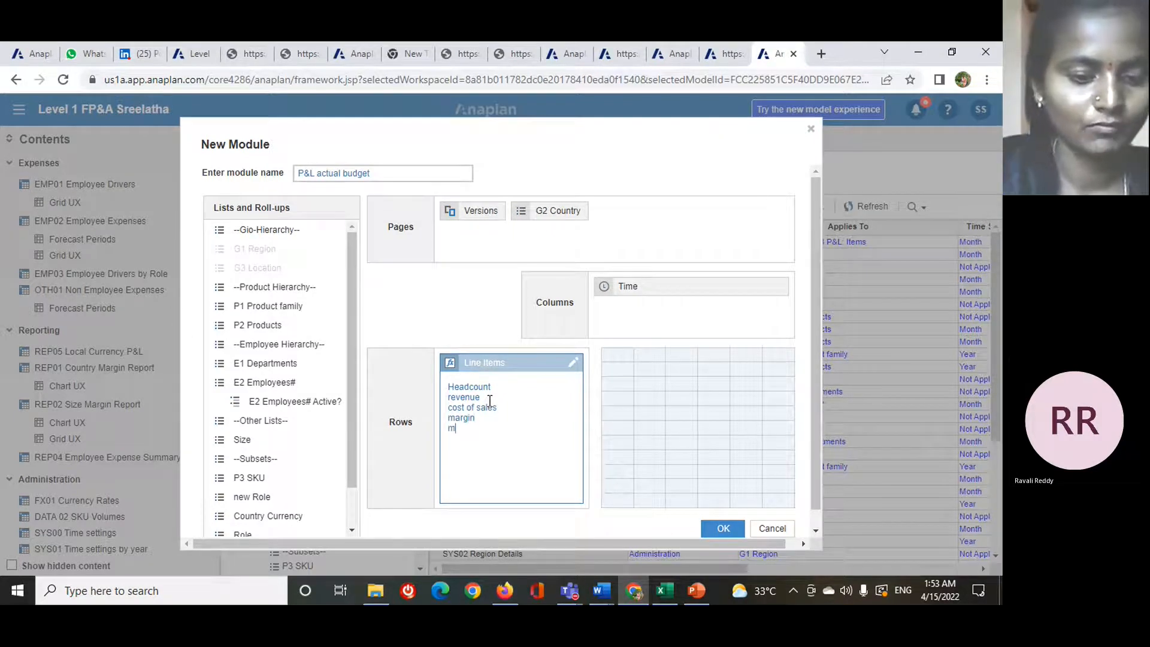
{"action": "type", "text": "rgin"}
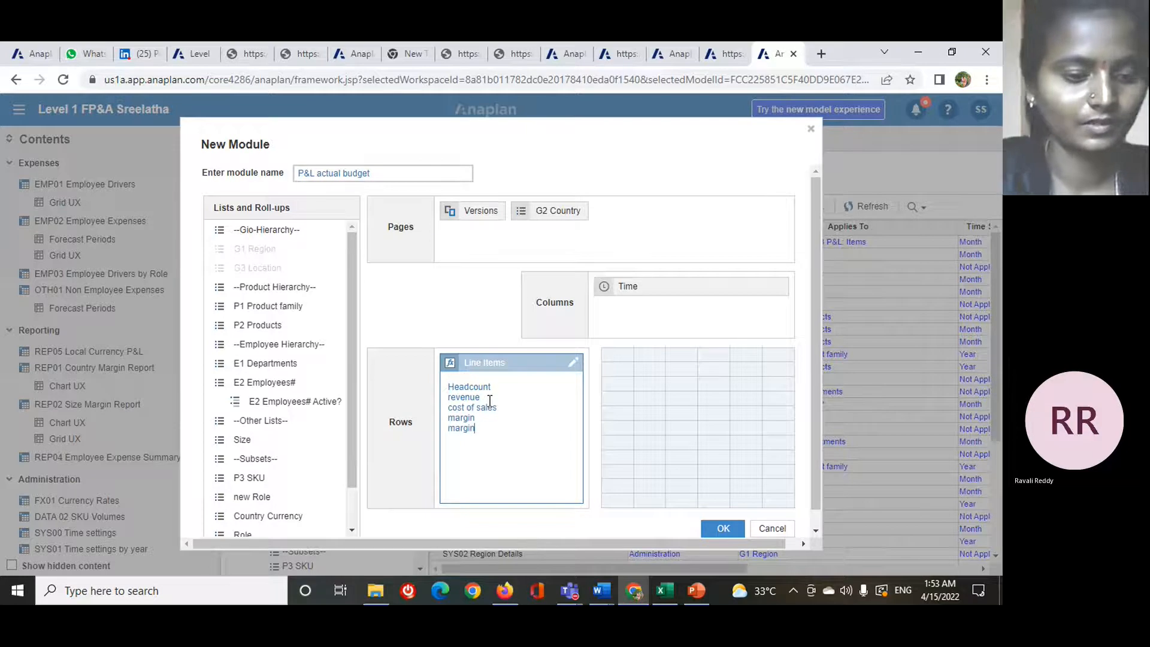
{"action": "type", "text": "%"}
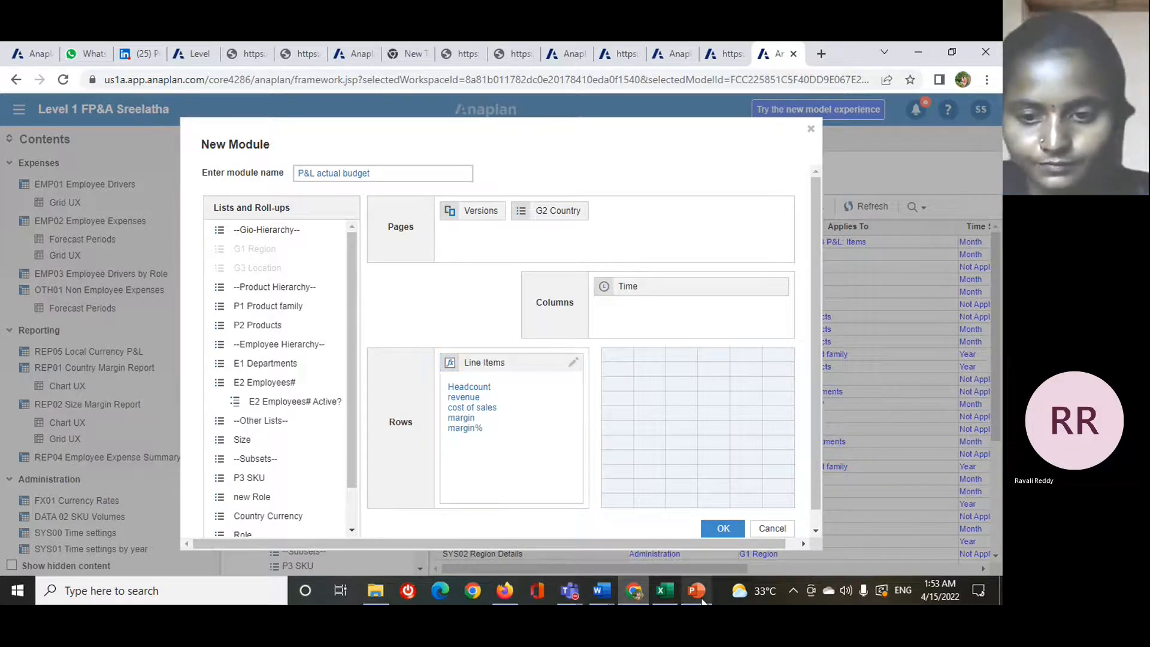
- Add salary, bonus and car costs below margin%, checking the line item table on the PowerPoint slide
{"action": "mouse_move", "coordinate": [701, 598]}
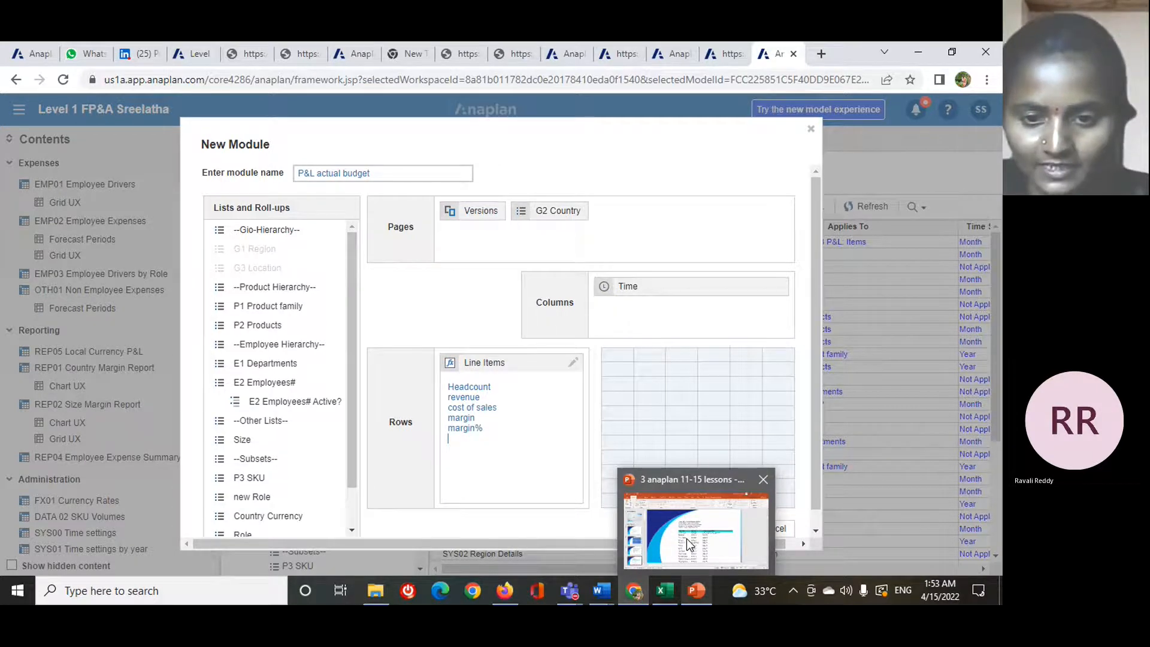
{"action": "left_click", "coordinate": [690, 543]}
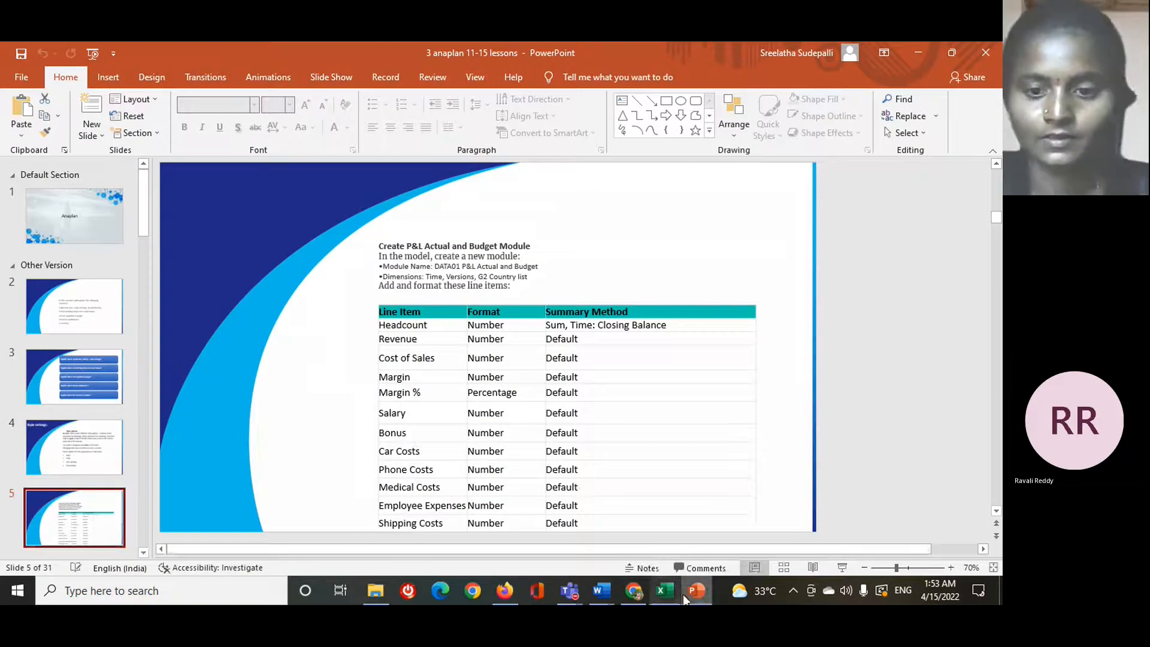
{"action": "mouse_move", "coordinate": [634, 591]}
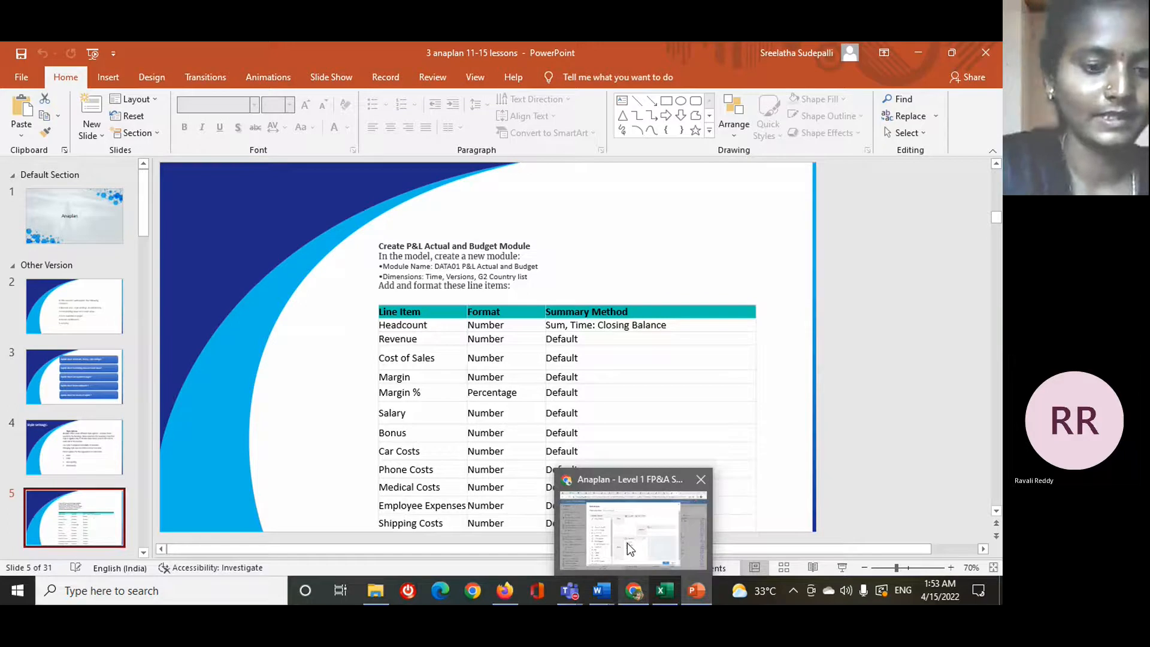
{"action": "left_click", "coordinate": [627, 543]}
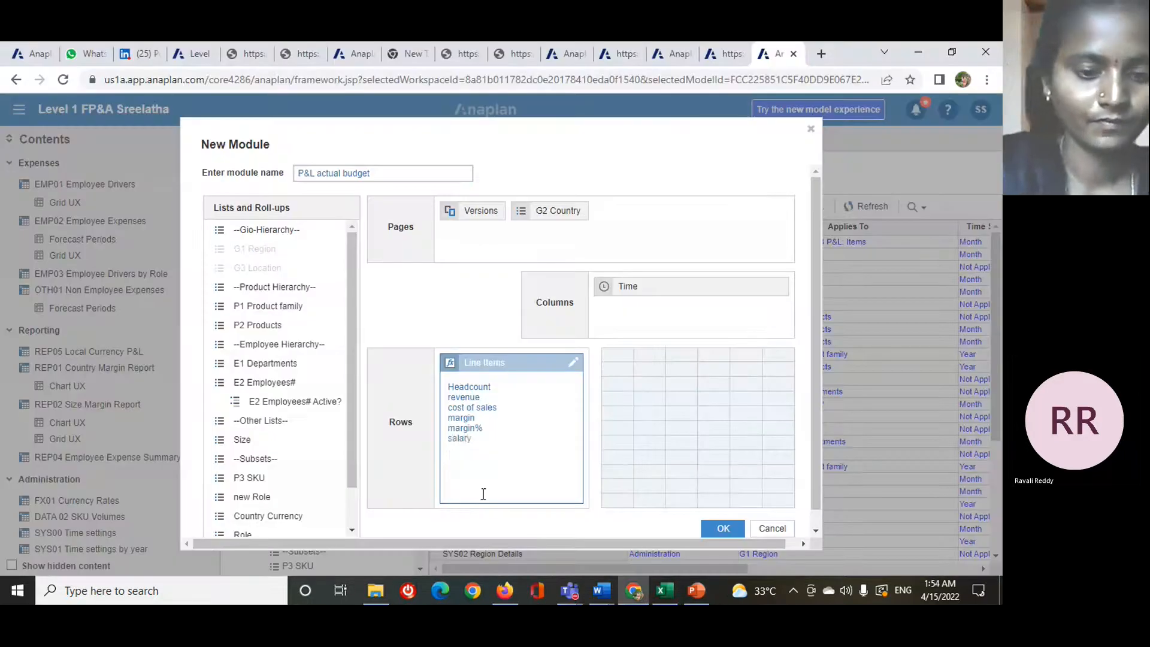
{"action": "type", "text": "bonus "}
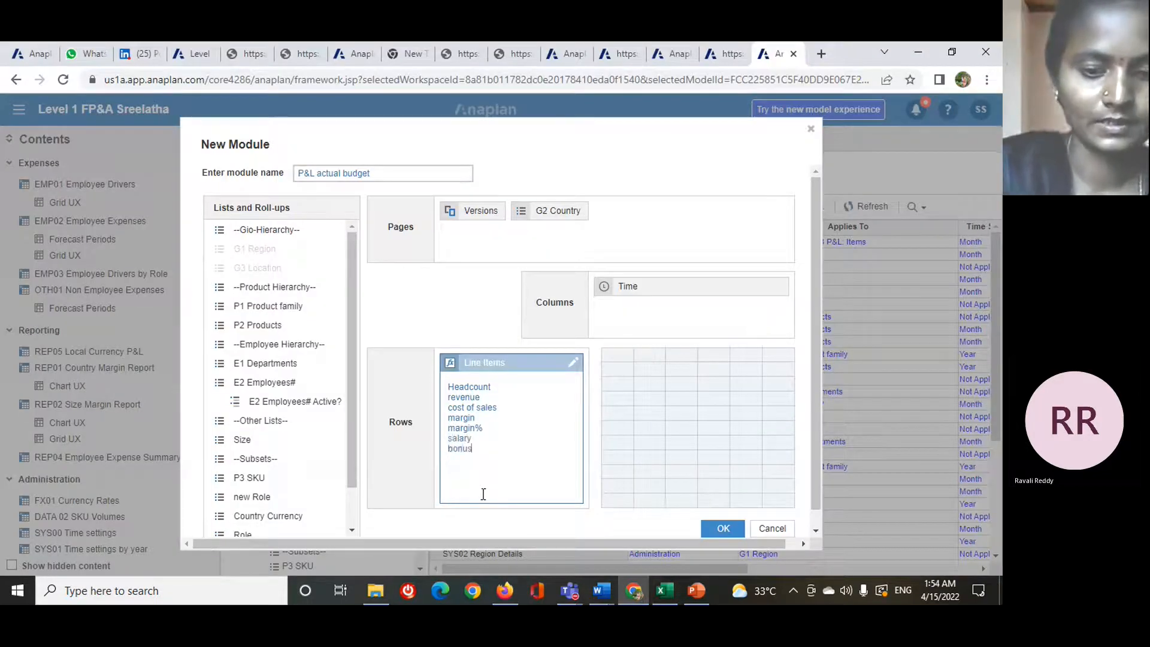
{"action": "type", "text": "car costa"}
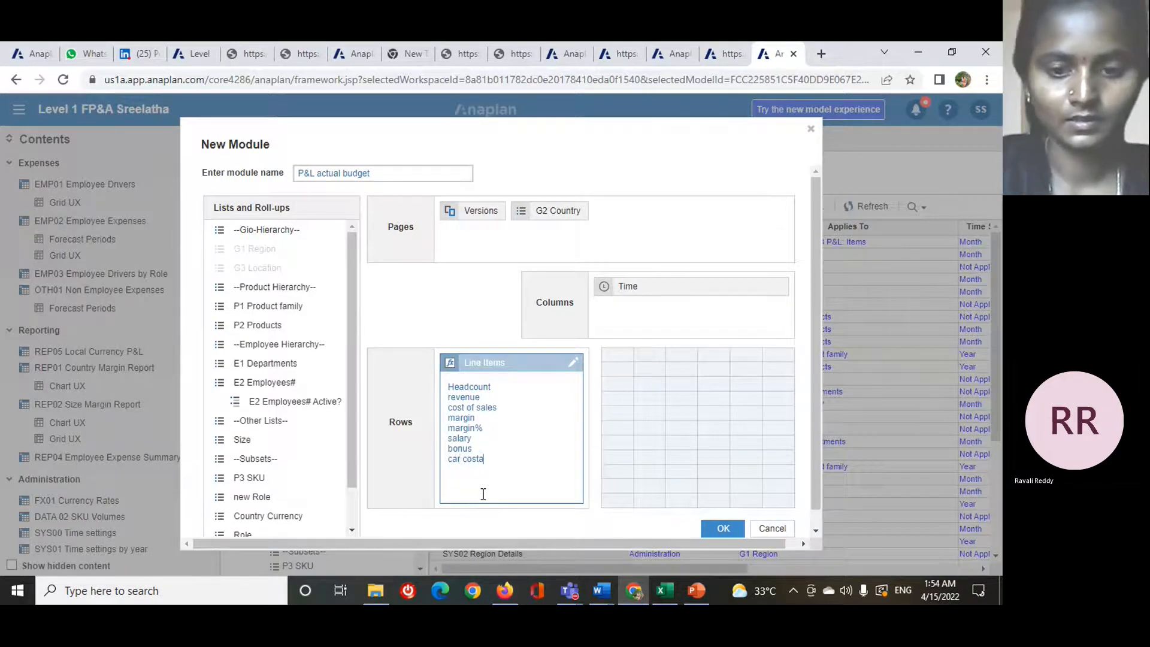
{"action": "key", "text": "BackSpace"}
{"action": "type", "text": "s"}
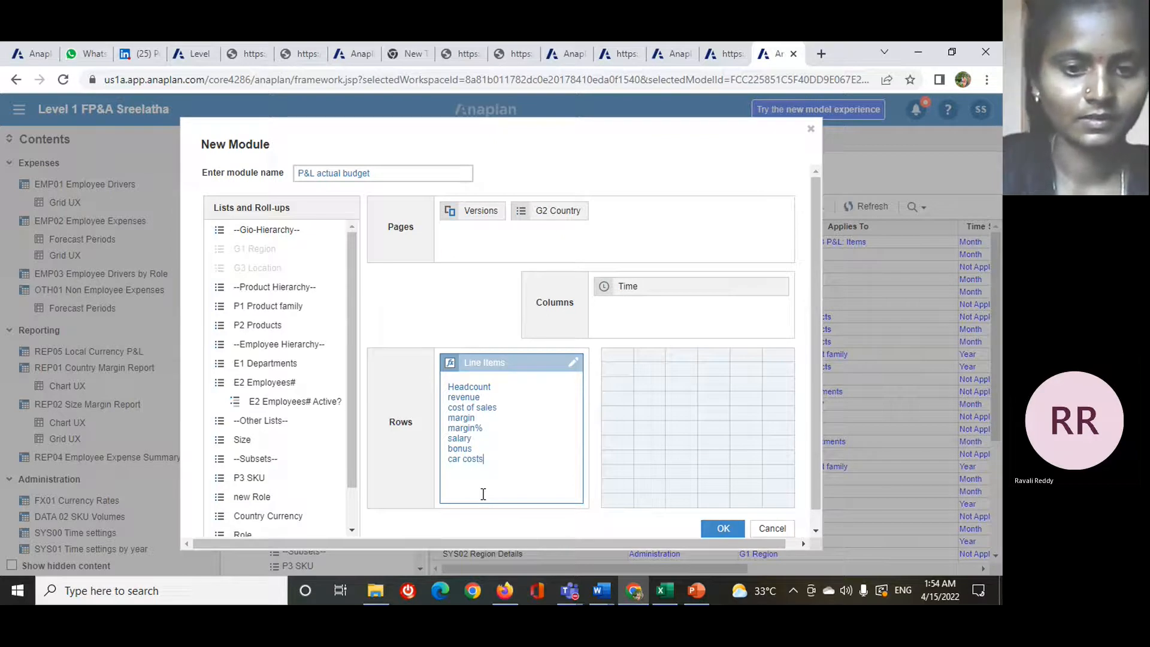
- Add phone costs as the line item directly below car costs
{"action": "key", "text": "Return"}
{"action": "type", "text": "med"}
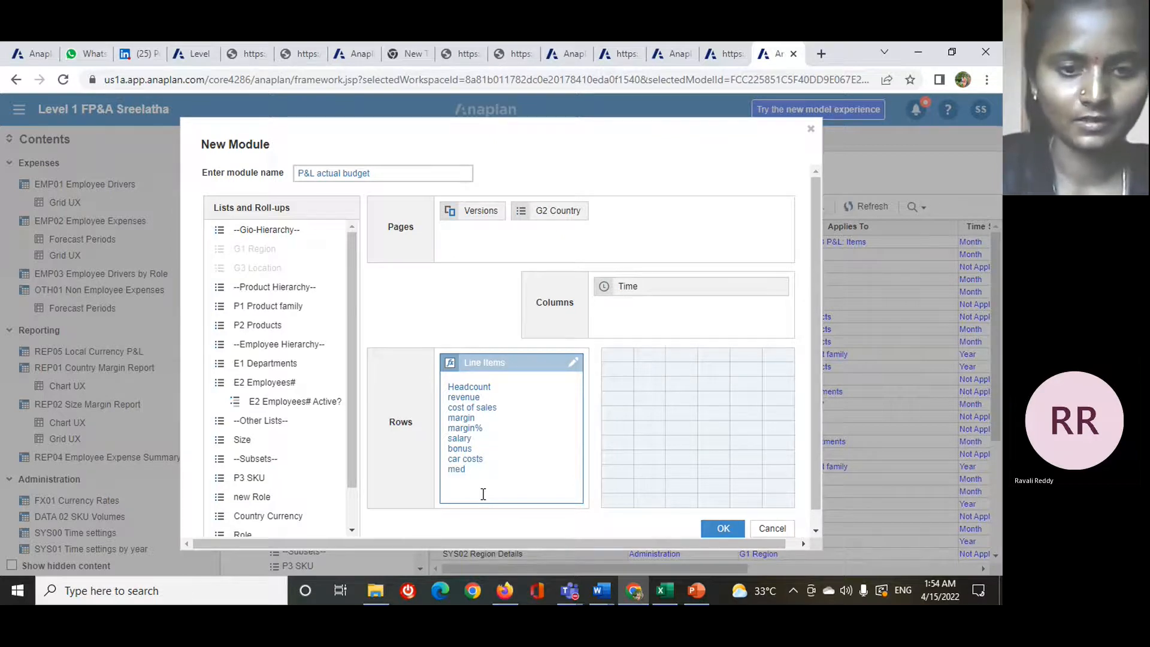
{"action": "key", "text": "BackSpace"}
{"action": "key", "text": "BackSpace"}
{"action": "key", "text": "BackSpace"}
{"action": "type", "text": "phone c"}
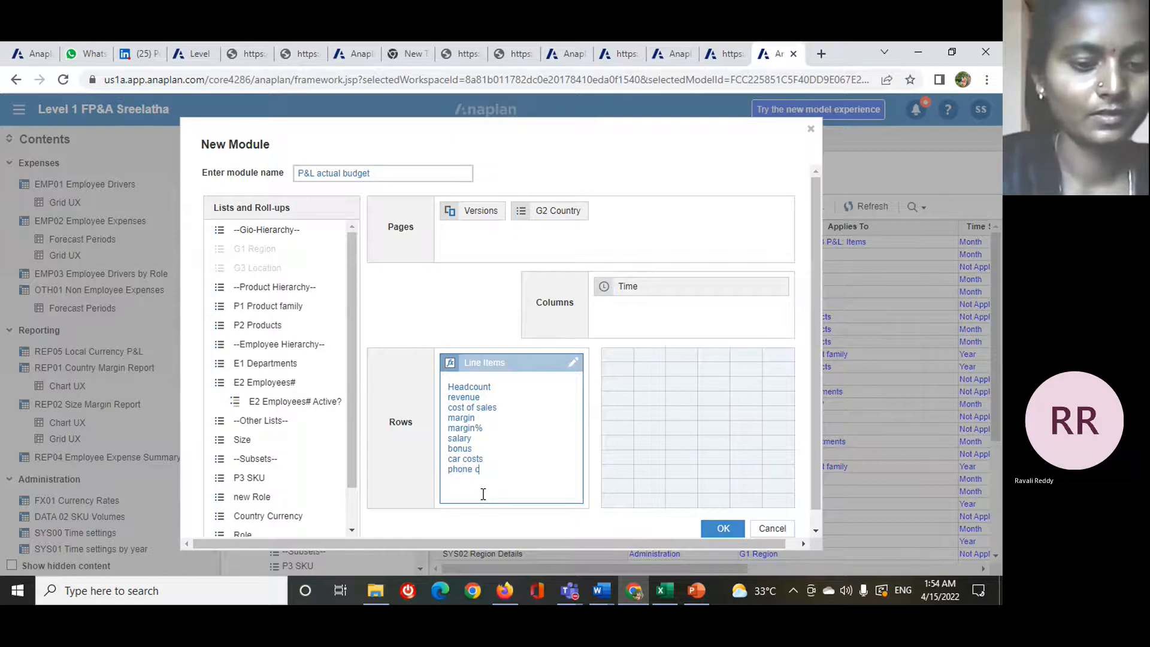
{"action": "type", "text": "osts"}
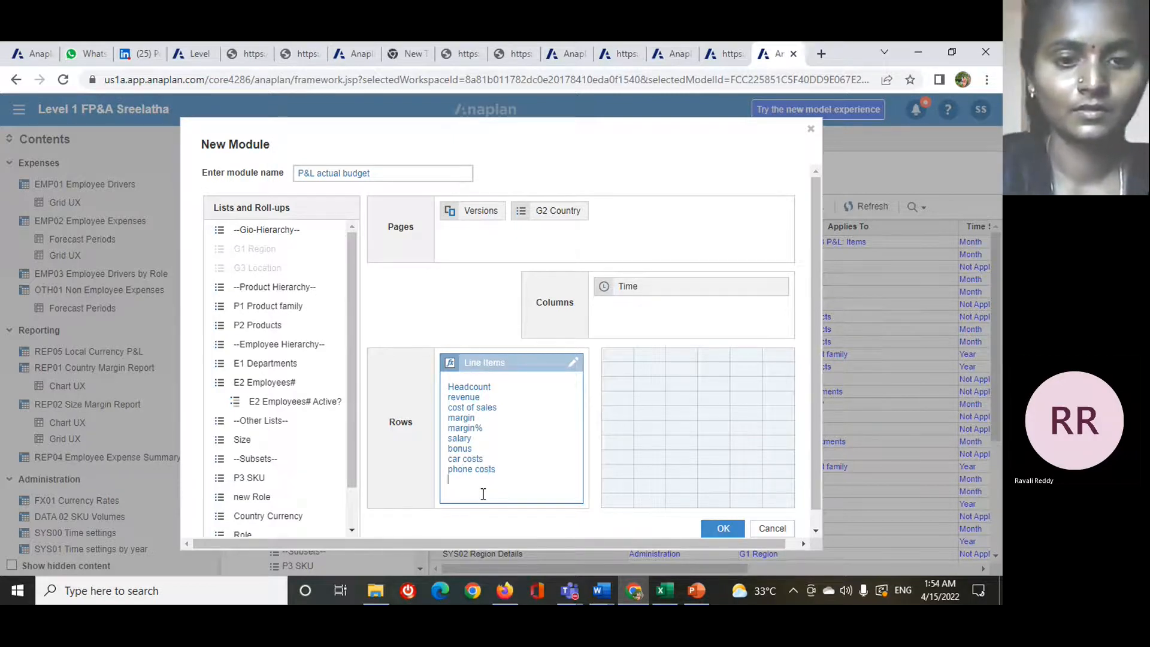
- Add medical costs and employee expenses to the line items below phone costs
{"action": "key", "text": "Return"}
{"action": "type", "text": "medical"}
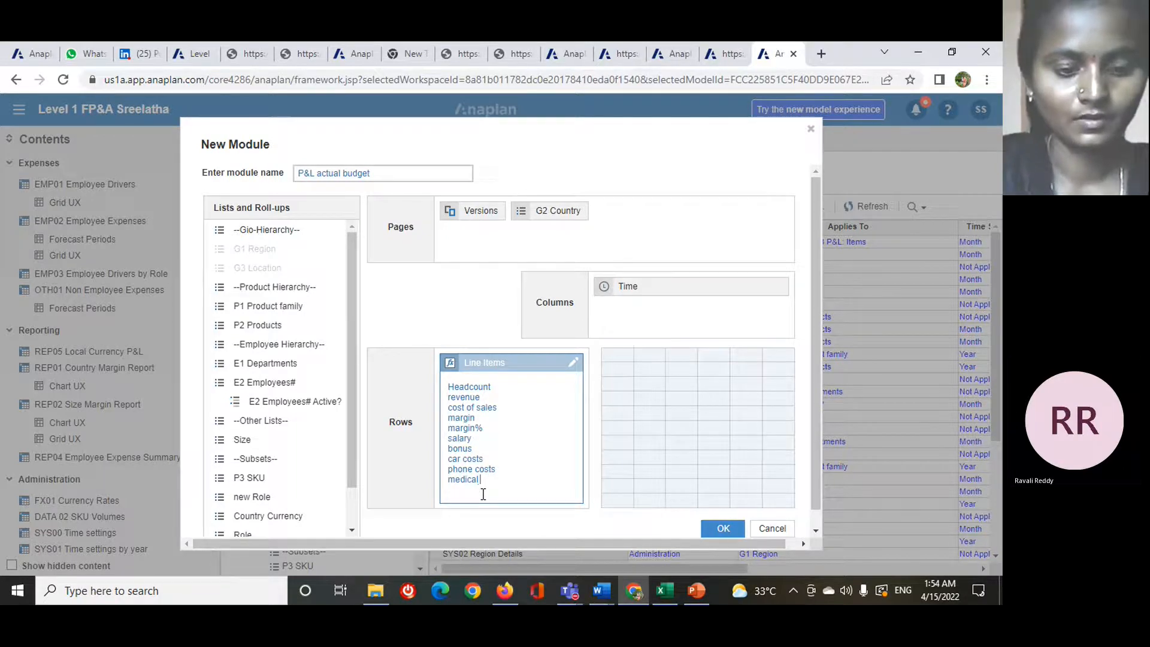
{"action": "type", "text": " costs"}
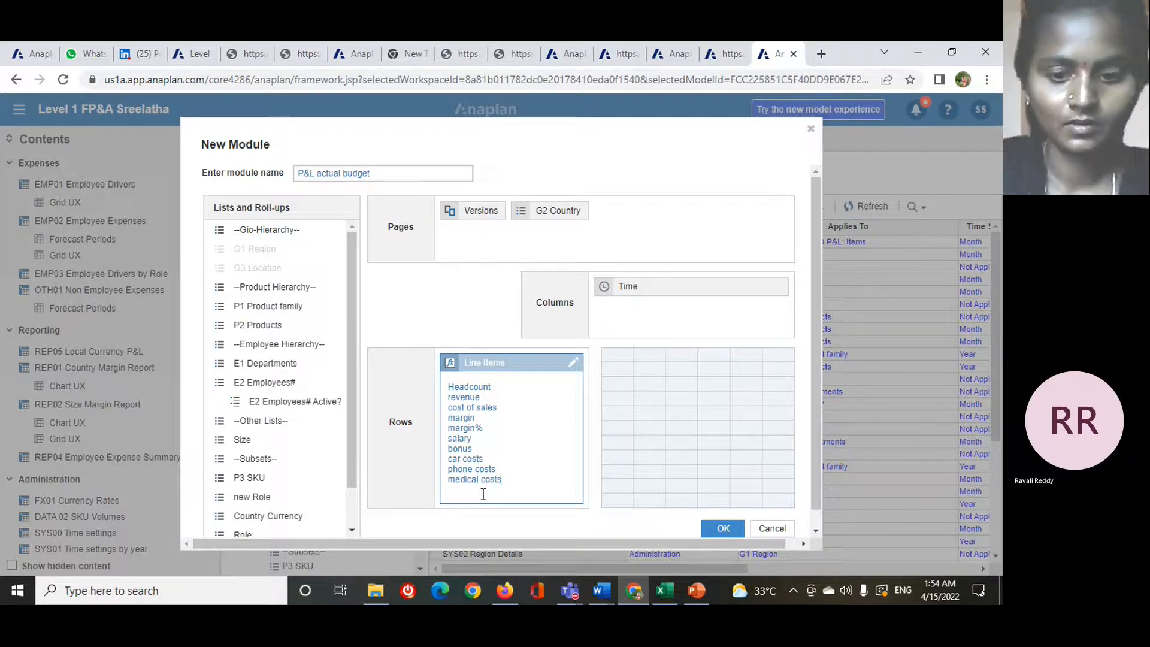
{"action": "key", "text": "Return"}
{"action": "type", "text": "empl"}
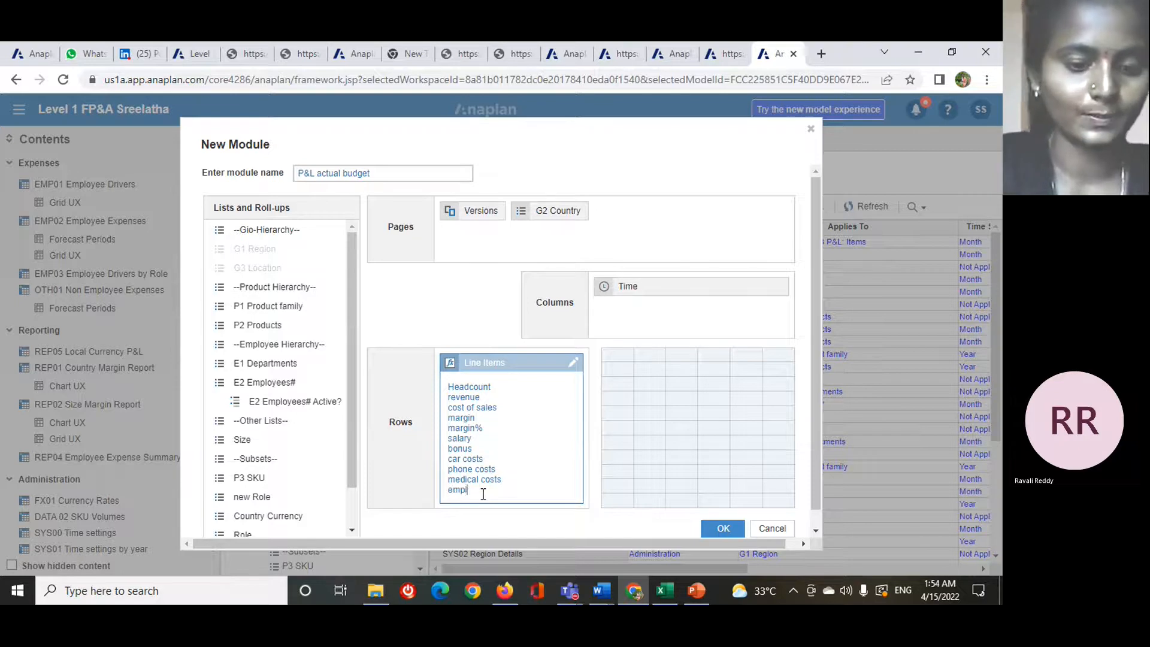
{"action": "type", "text": "oyee"}
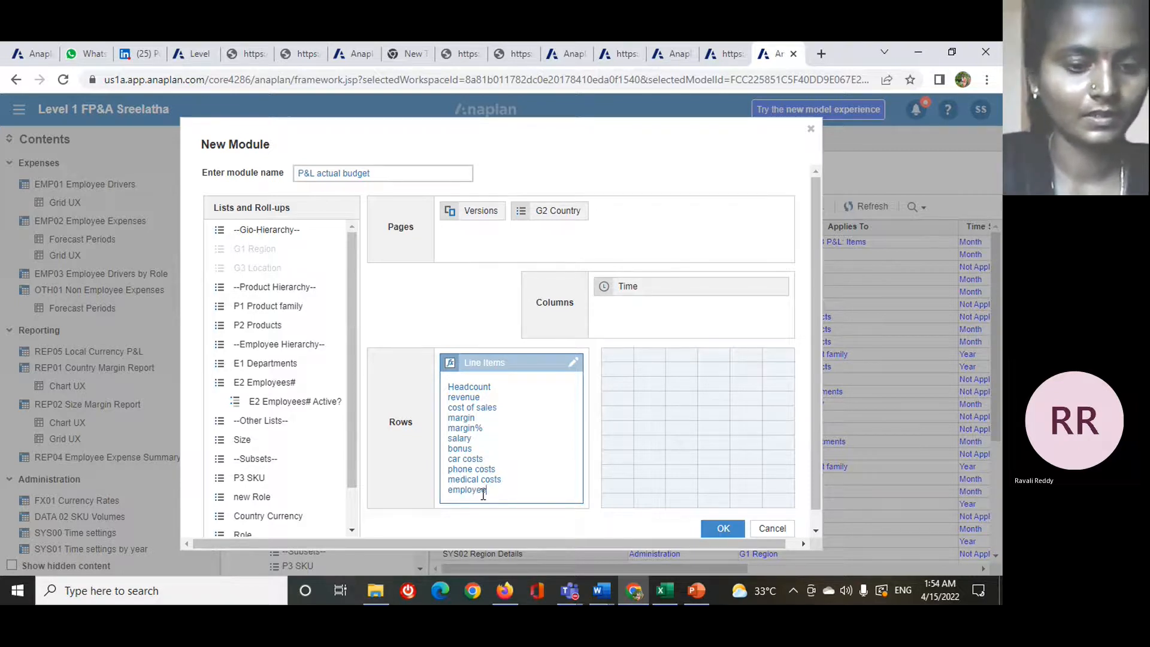
{"action": "type", "text": " expenses"}
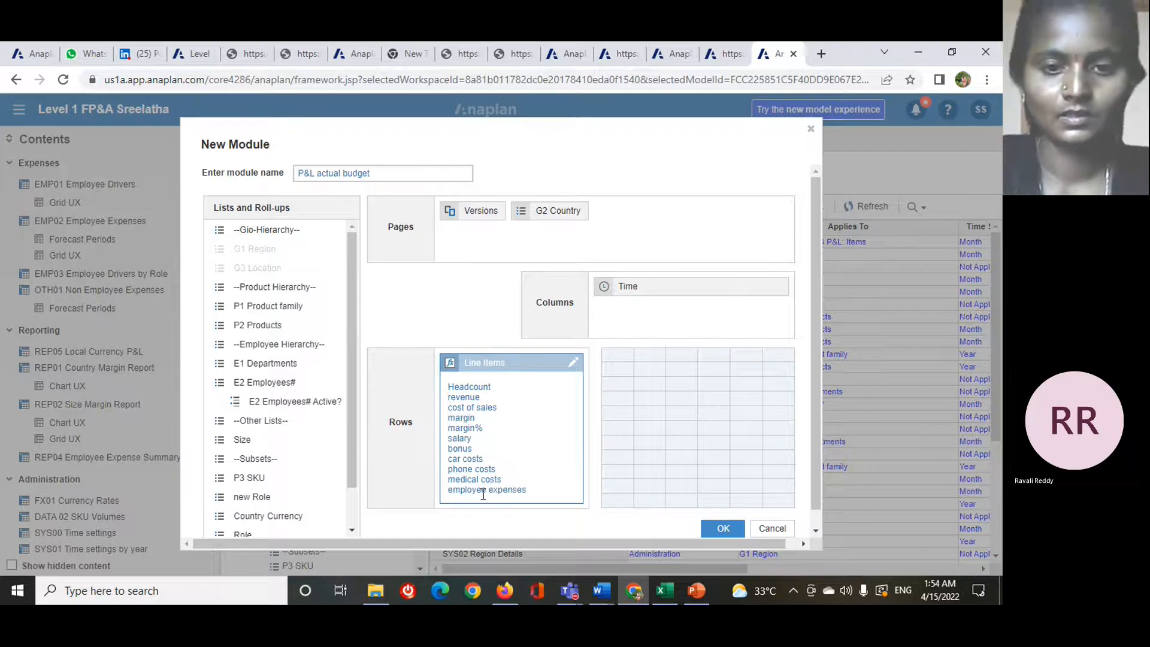
{"action": "key", "text": "Return"}
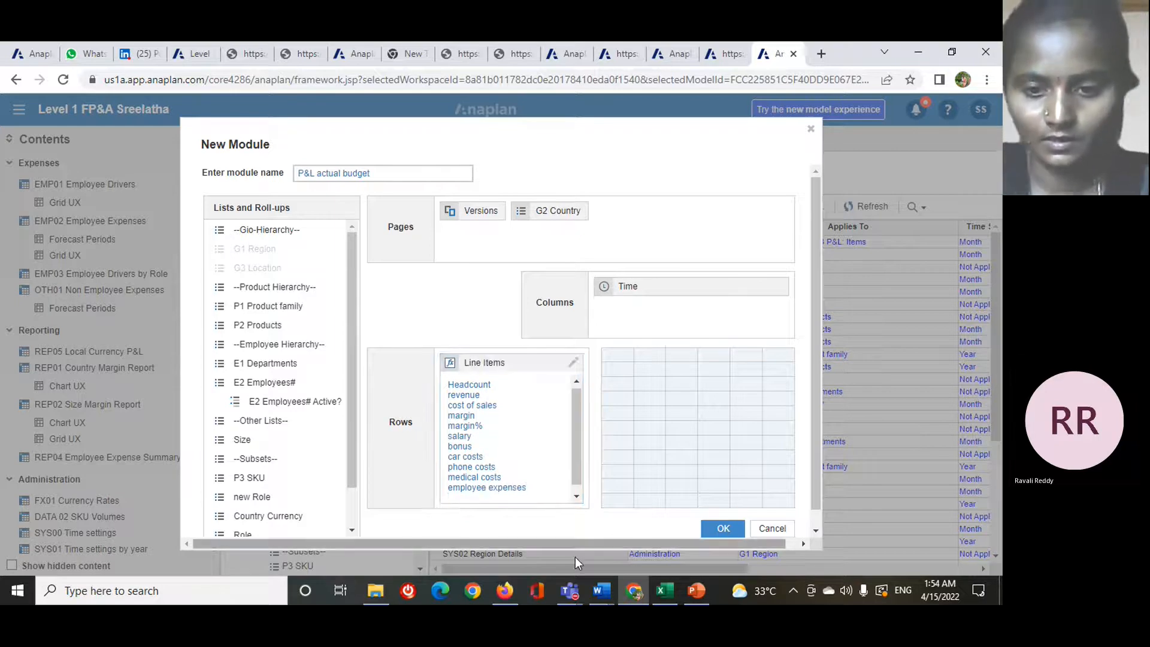
- Add shipping costs and rent below employee expenses in the line items, checking the Adding style options slide in PowerPoint
{"action": "mouse_move", "coordinate": [694, 592]}
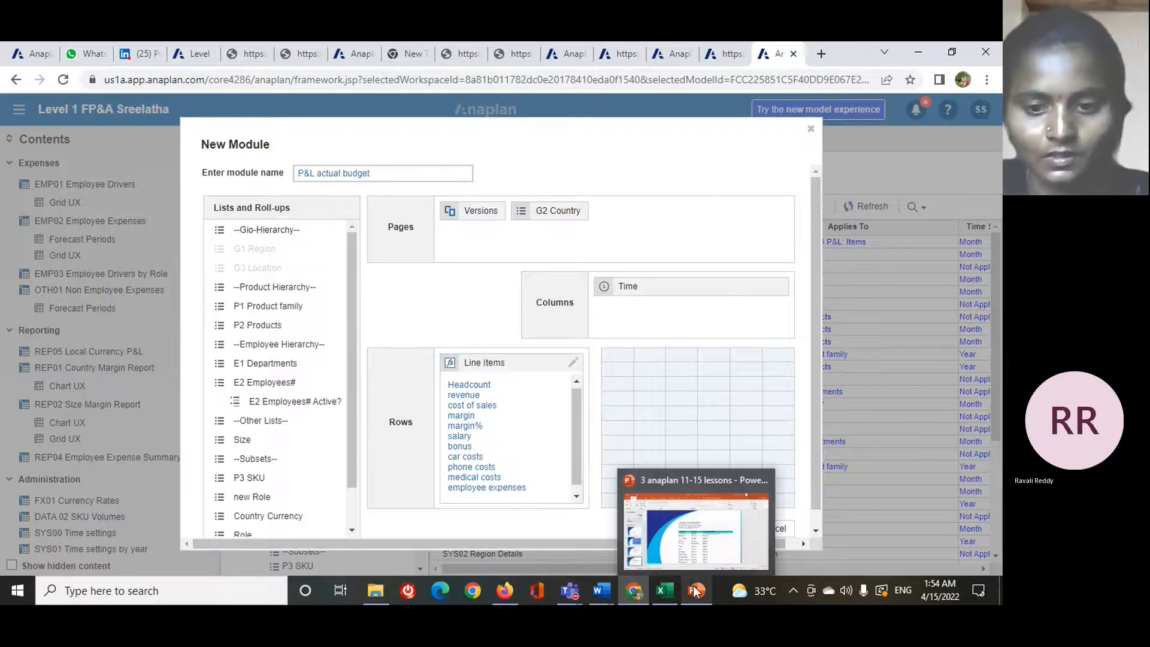
{"action": "left_click", "coordinate": [657, 526]}
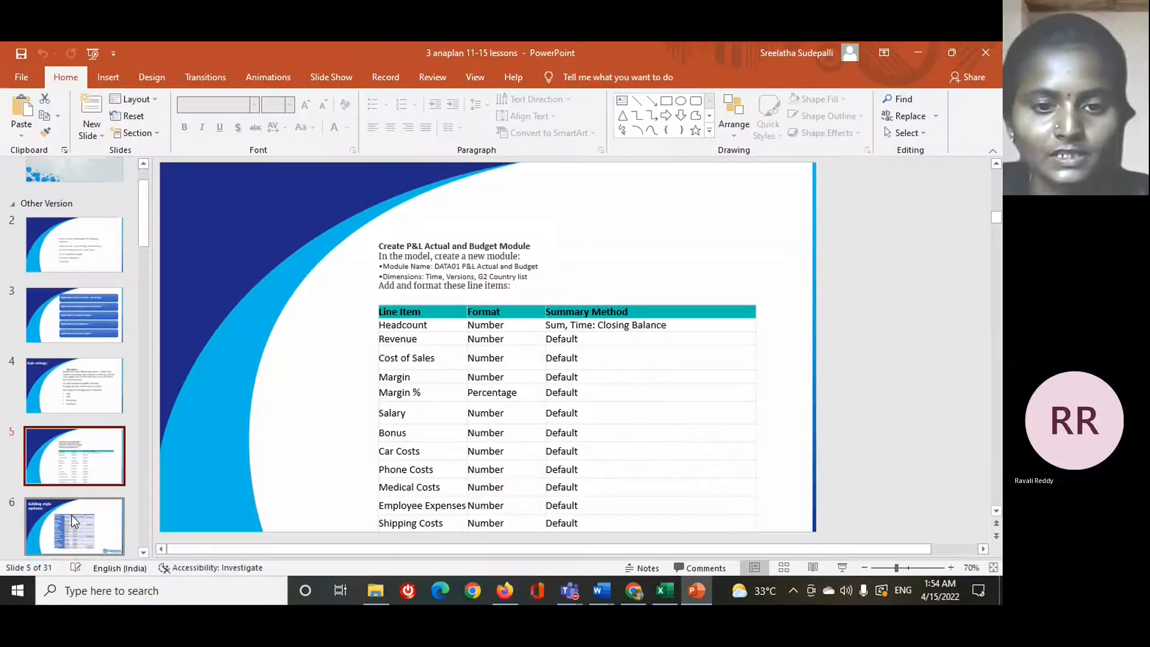
{"action": "left_click", "coordinate": [70, 515]}
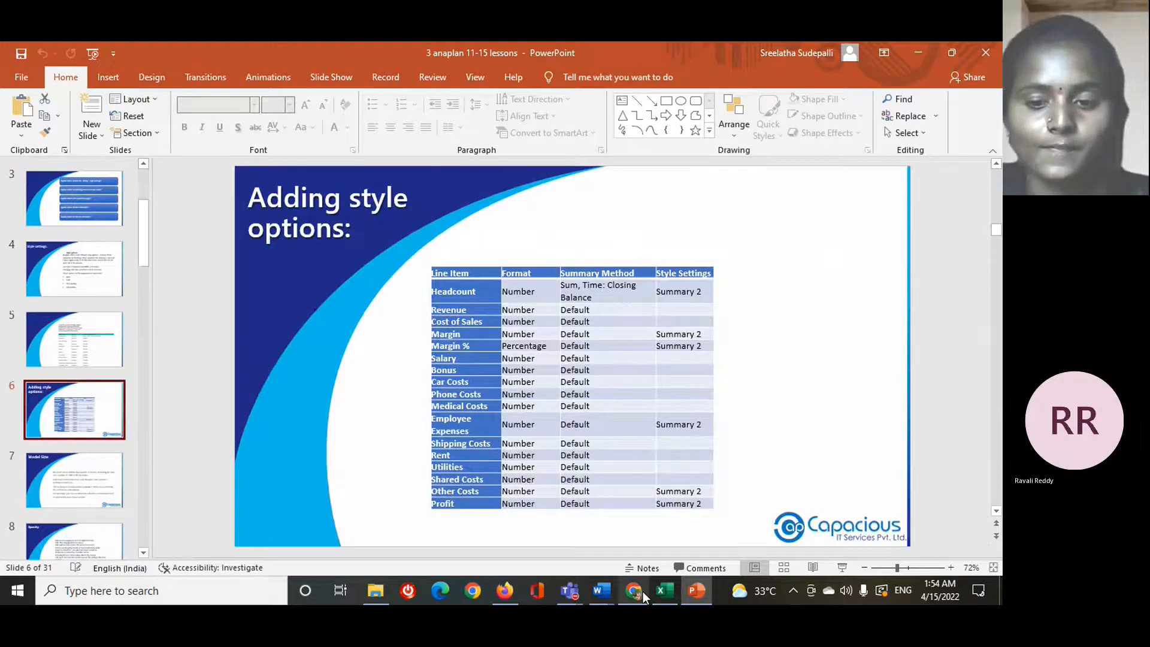
{"action": "mouse_move", "coordinate": [642, 591]}
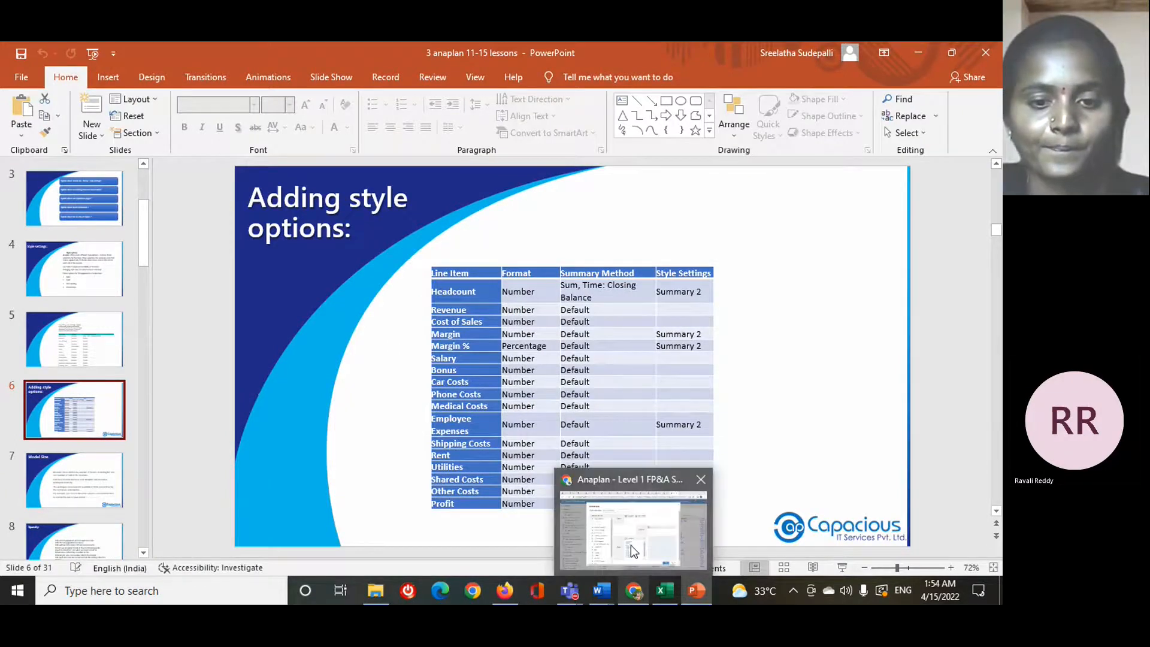
{"action": "mouse_move", "coordinate": [633, 551]}
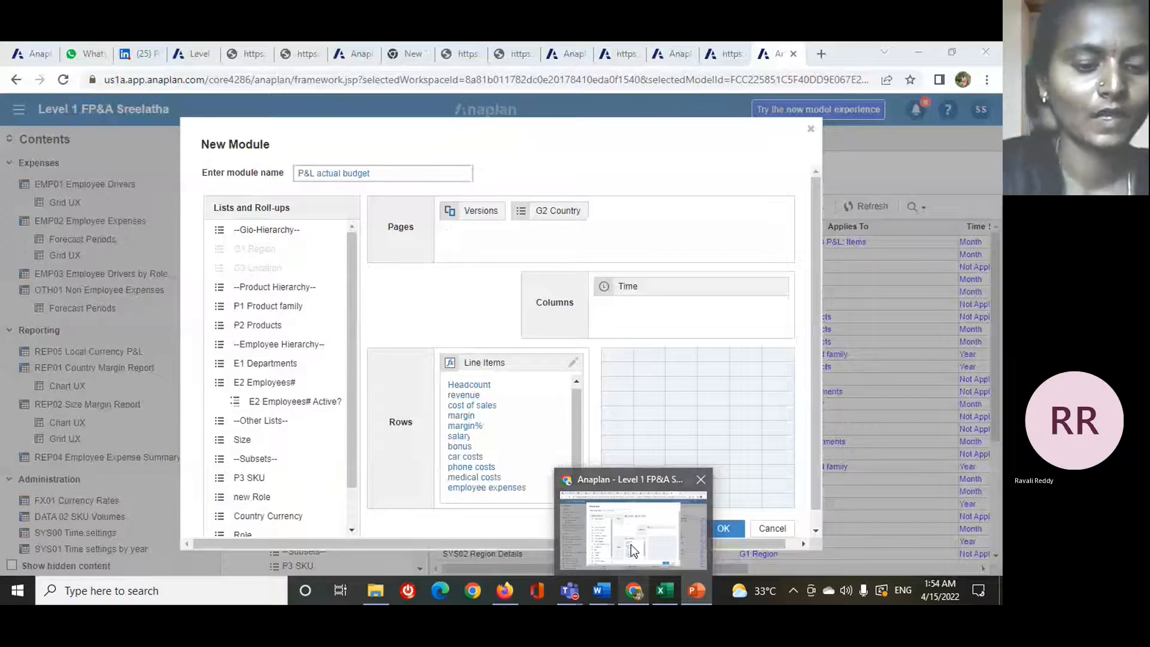
{"action": "left_click", "coordinate": [631, 544]}
{"action": "type", "text": "sts"}
{"action": "key", "text": "Return"}
{"action": "type", "text": "rent"}
{"action": "key", "text": "Return"}
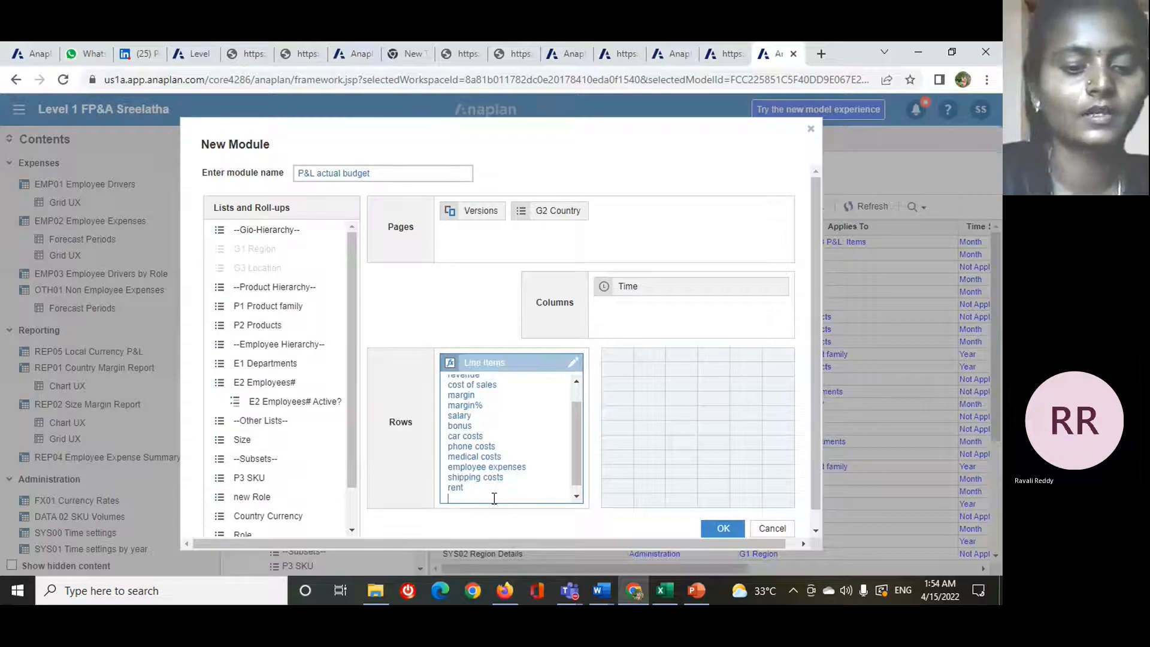
- Add utilities as the line item directly below rent
{"action": "type", "text": "uti"}
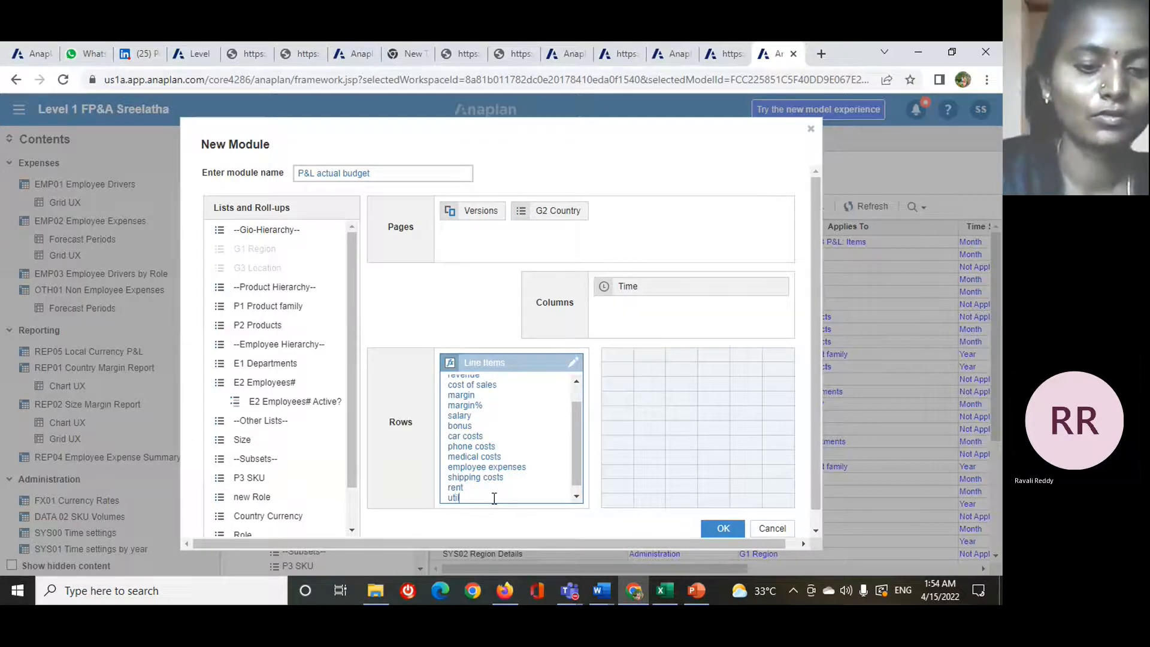
{"action": "type", "text": "lities"}
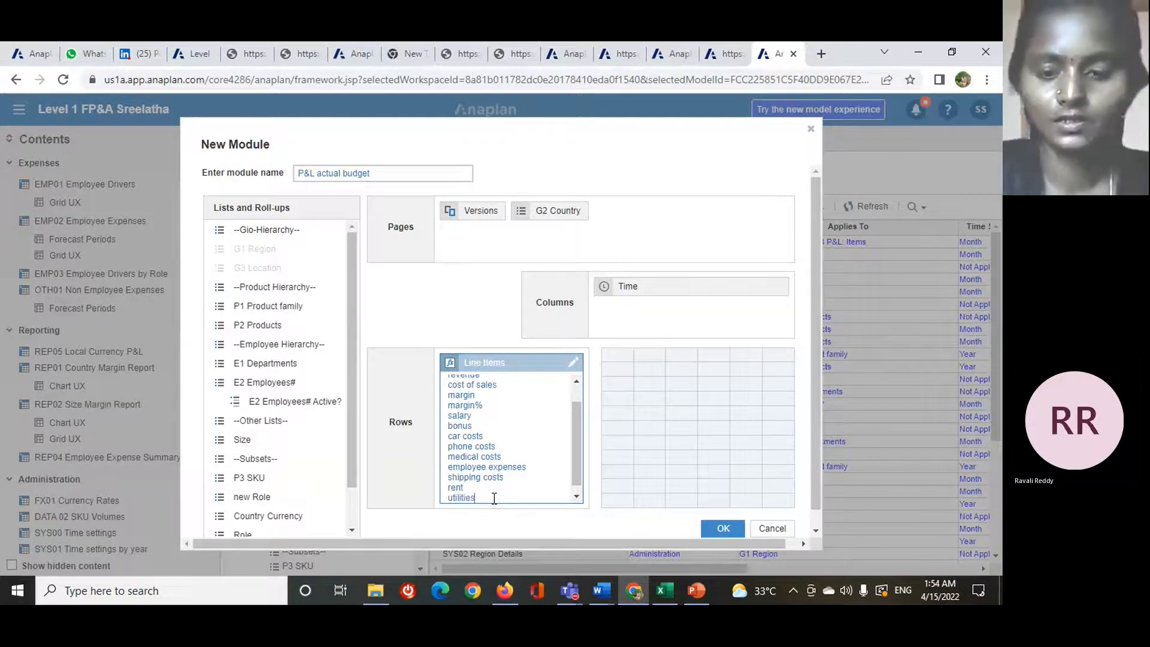
{"action": "key", "text": "Return"}
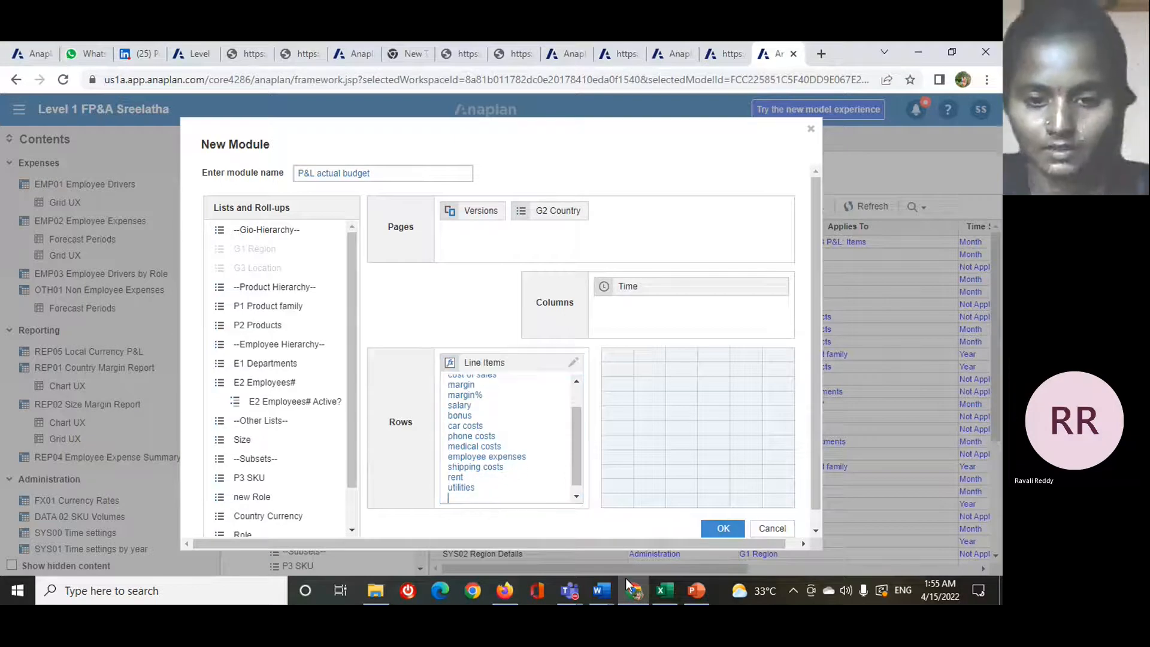
- Add shared costs and other costs below utilities, checking the line item table on the PowerPoint slide
{"action": "mouse_move", "coordinate": [691, 592]}
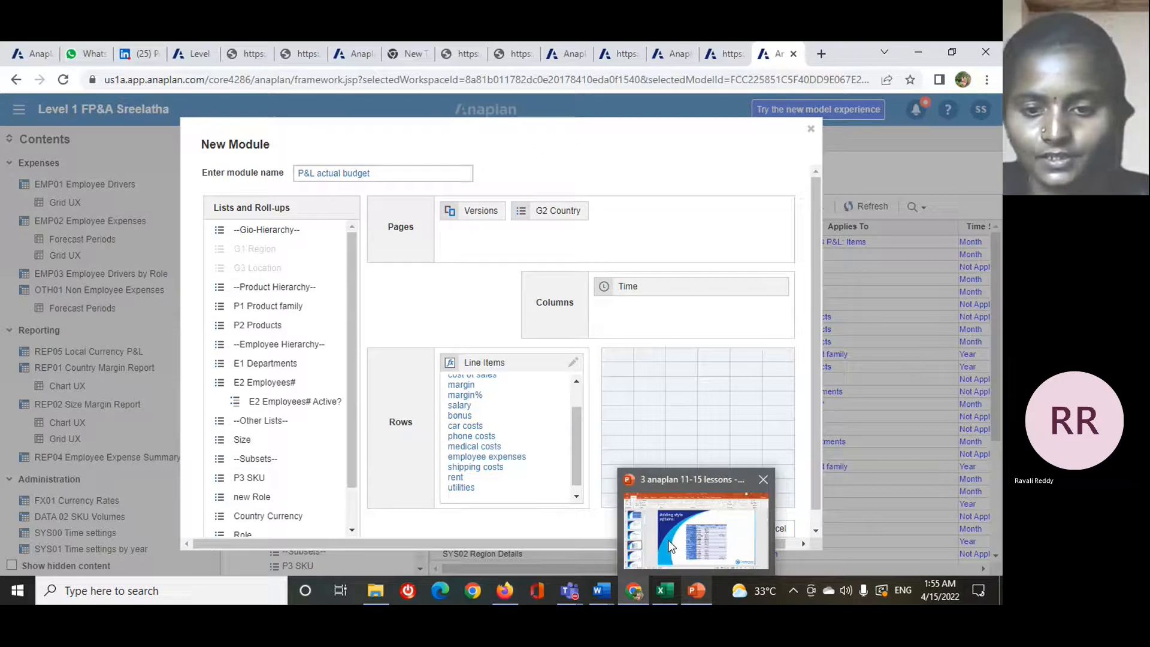
{"action": "left_click", "coordinate": [670, 546]}
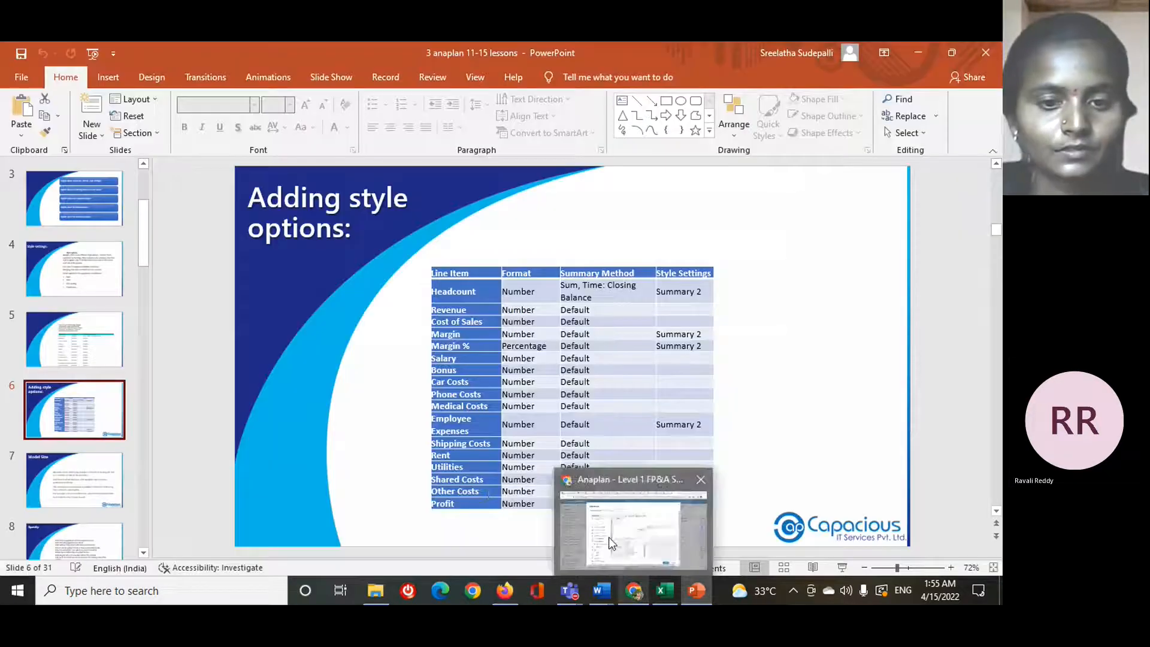
{"action": "left_click", "coordinate": [609, 543]}
{"action": "type", "text": "shared"}
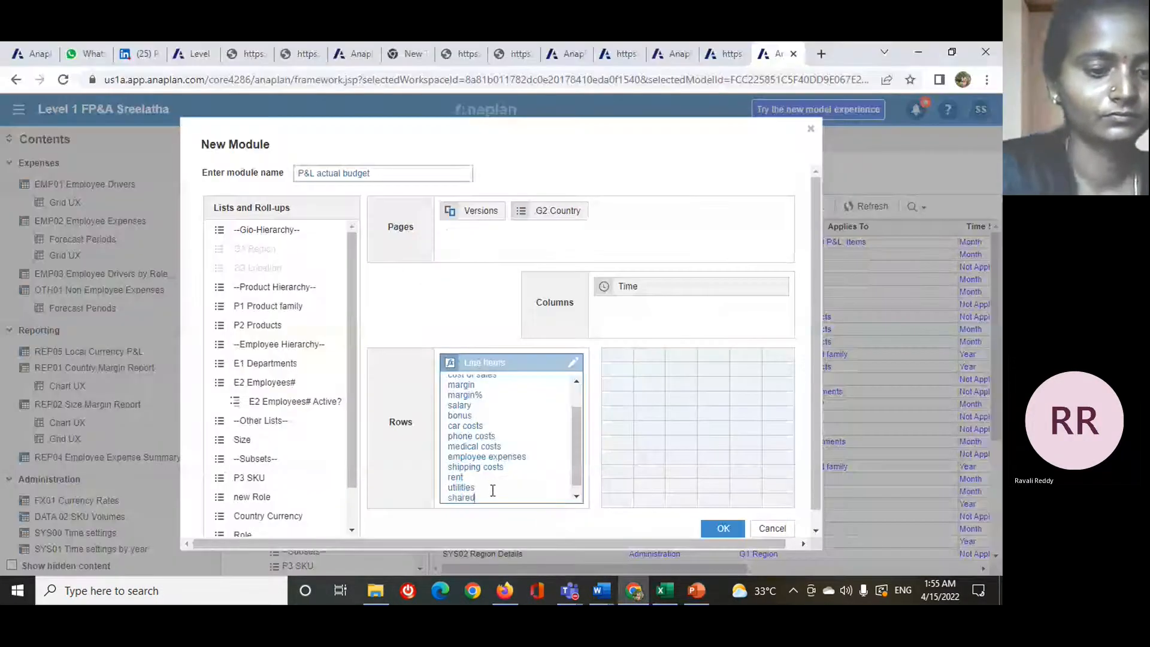
{"action": "type", "text": " costs"}
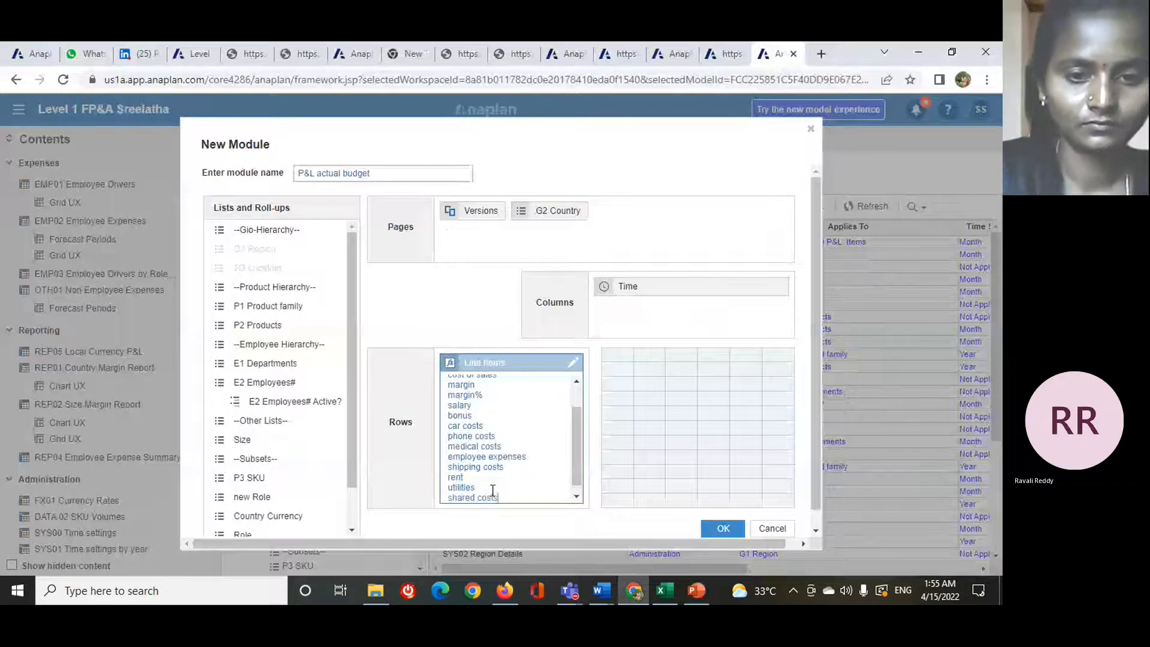
{"action": "key", "text": "Return"}
{"action": "type", "text": "d cos"}
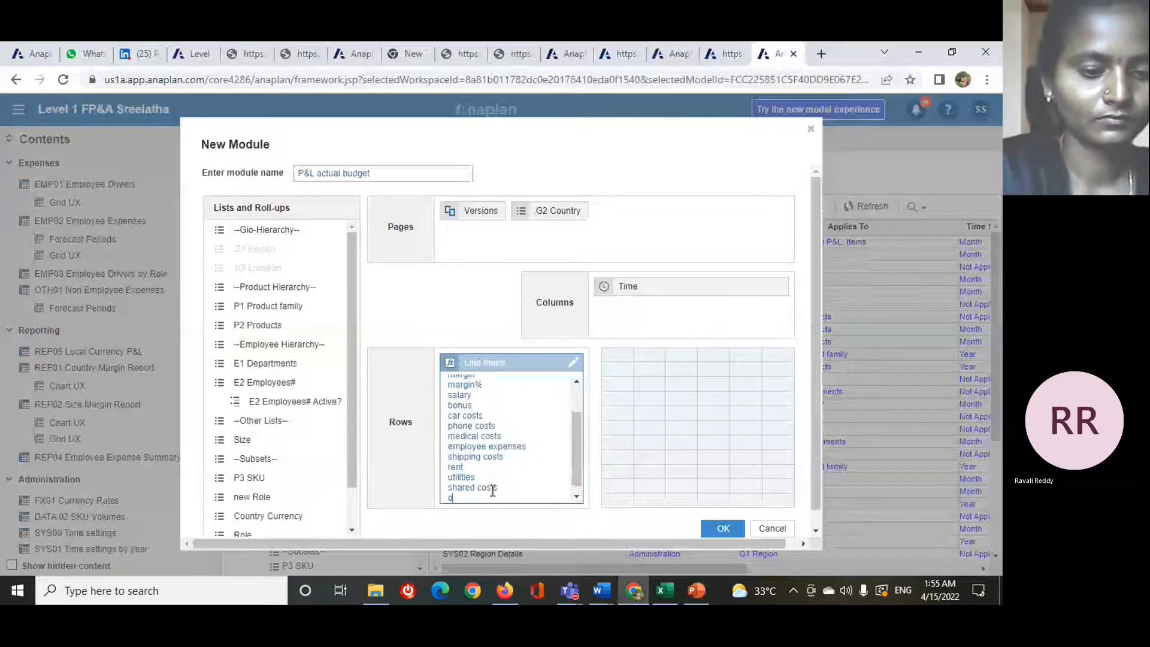
{"action": "type", "text": "ts other cos"}
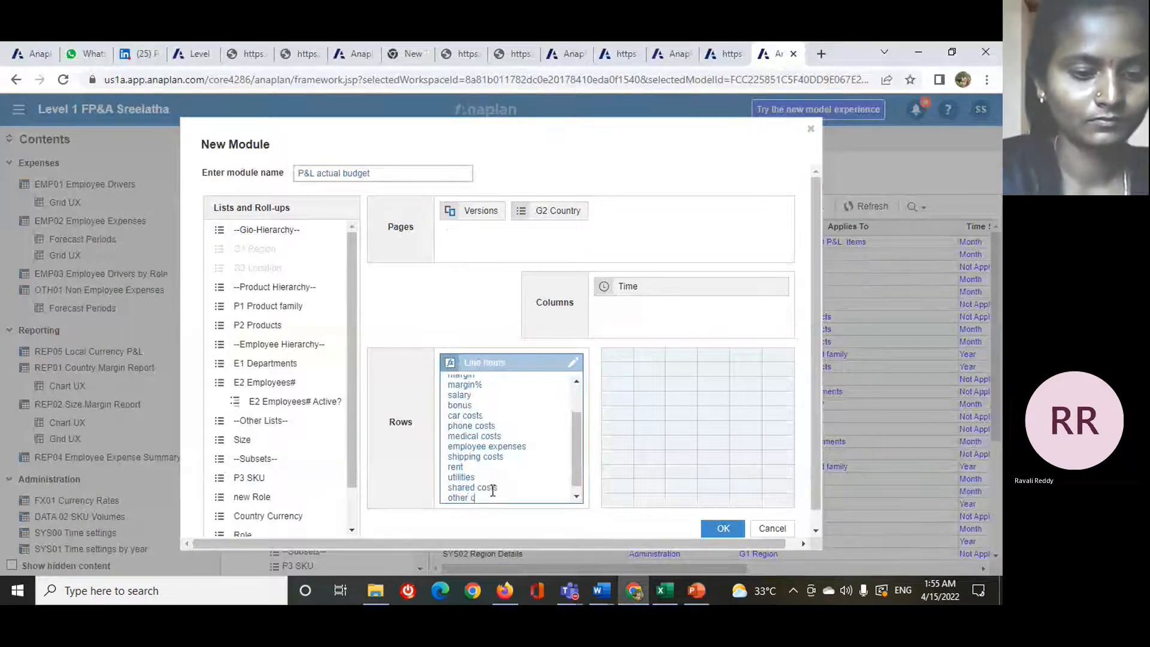
{"action": "type", "text": "ts"}
{"action": "key", "text": "Return"}
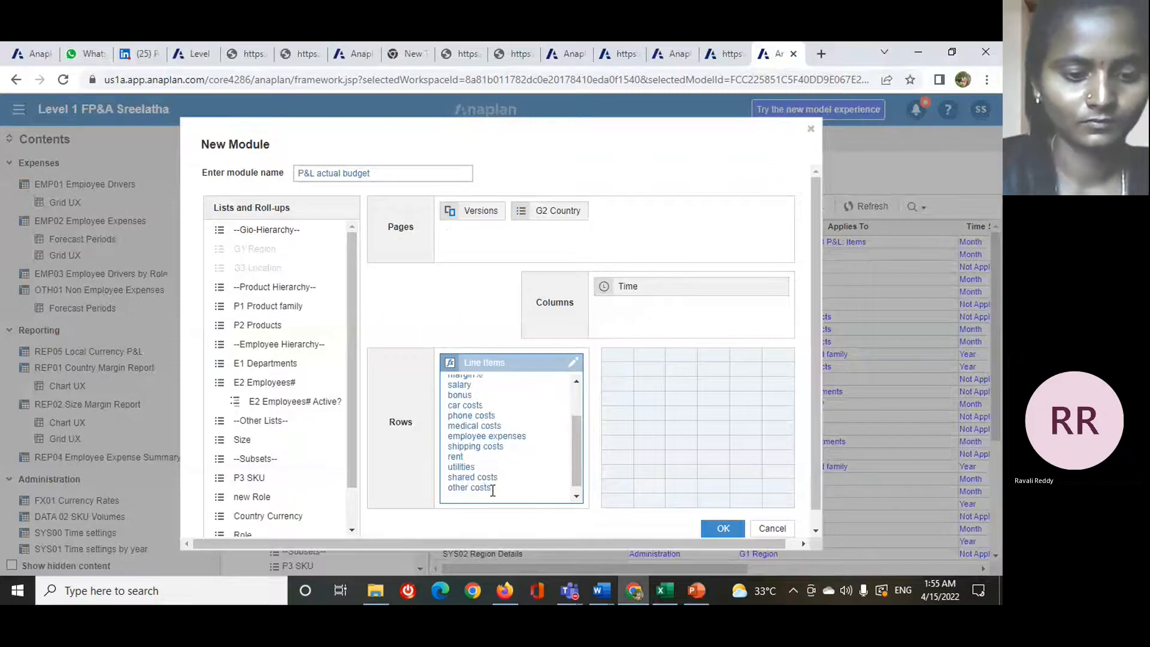
- Add profit as the last line item, below other costs
{"action": "type", "text": "and"}
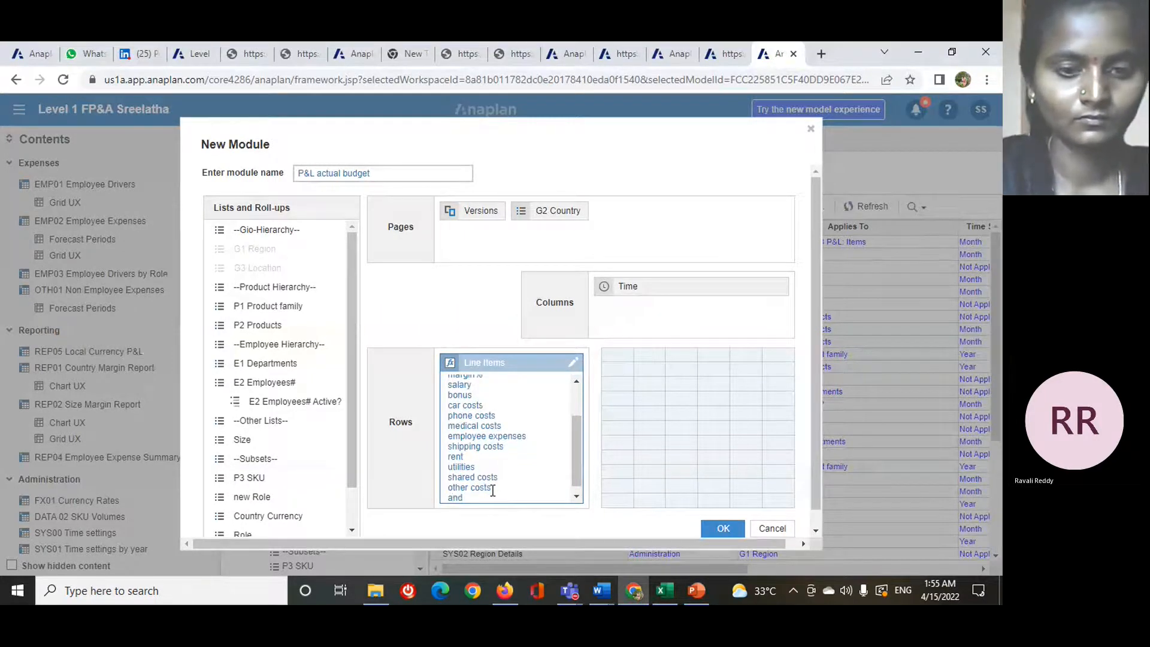
{"action": "type", "text": " p"}
{"action": "key", "text": "BackSpace"}
{"action": "key", "text": "BackSpace"}
{"action": "key", "text": "BackSpace"}
{"action": "key", "text": "BackSpace"}
{"action": "key", "text": "BackSpace"}
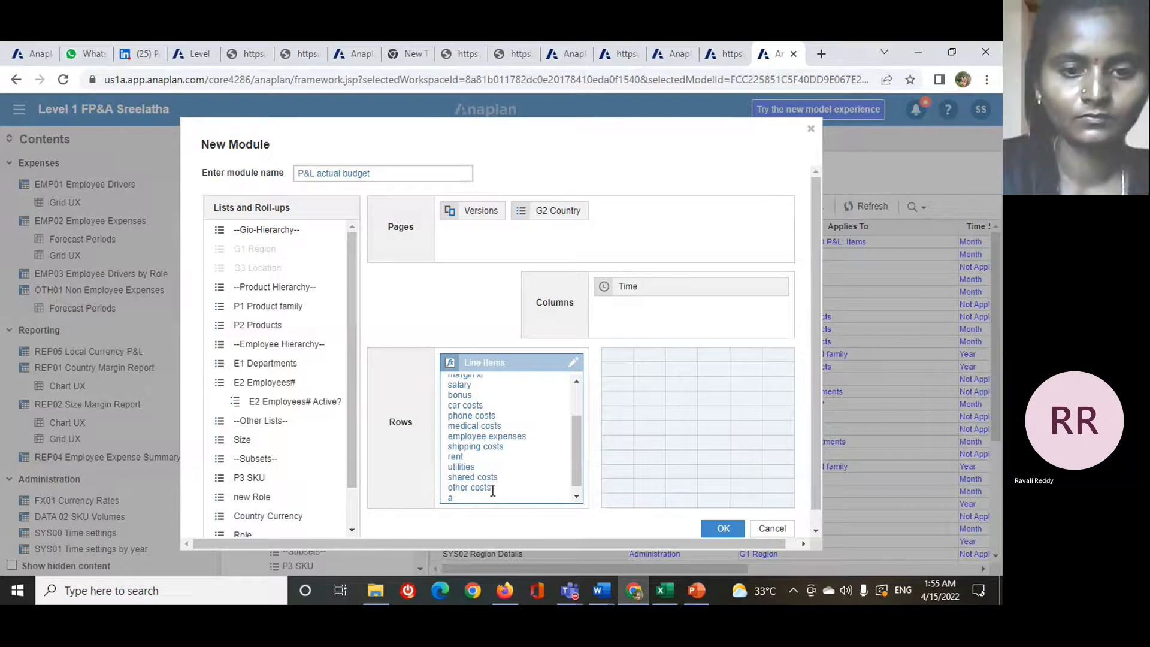
{"action": "type", "text": "profit"}
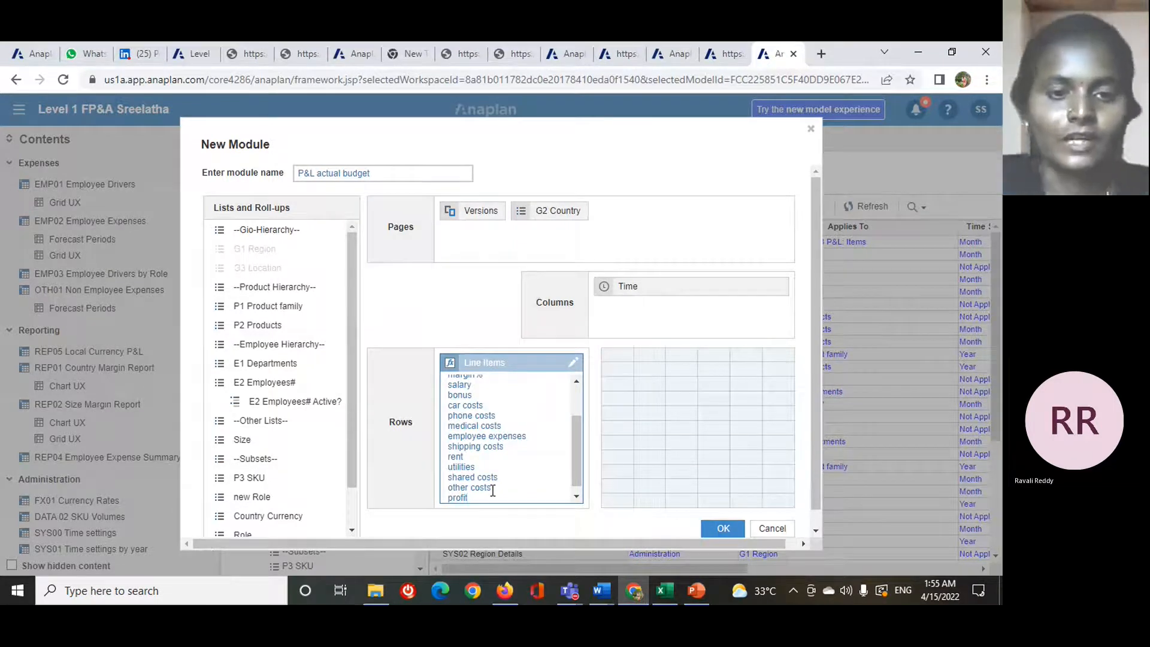
- Create the P&L actual budget module and check its line item formats and summaries in the blueprint view
{"action": "left_click", "coordinate": [501, 242]}
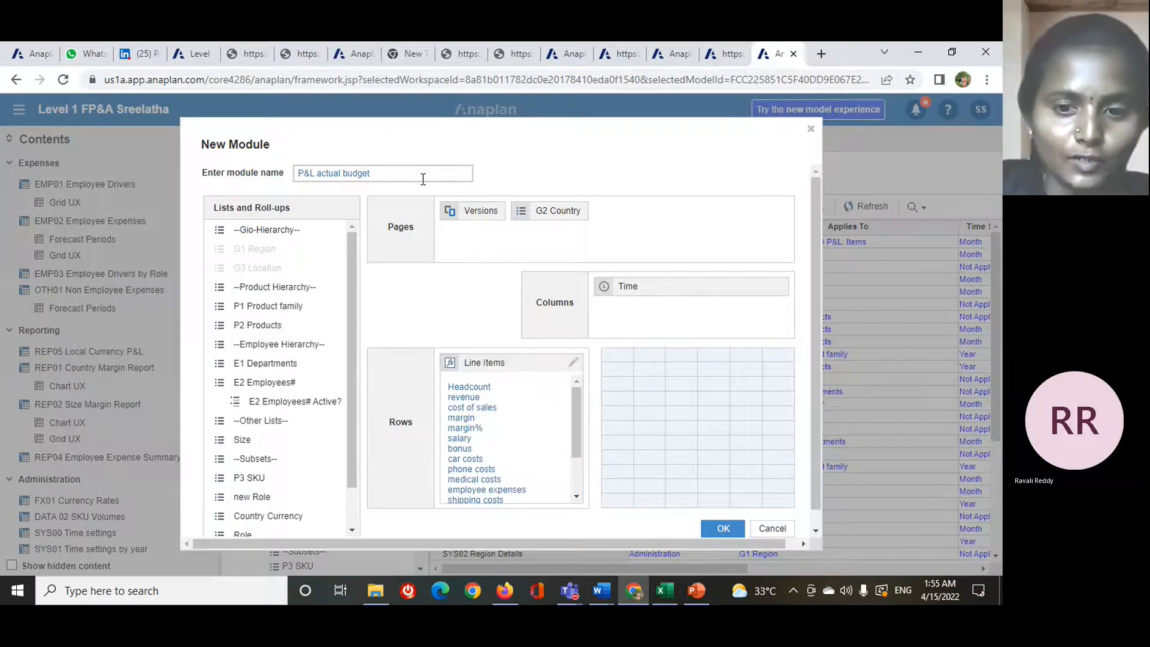
{"action": "scroll", "coordinate": [724, 515], "scroll_direction": "down", "scroll_amount": 1}
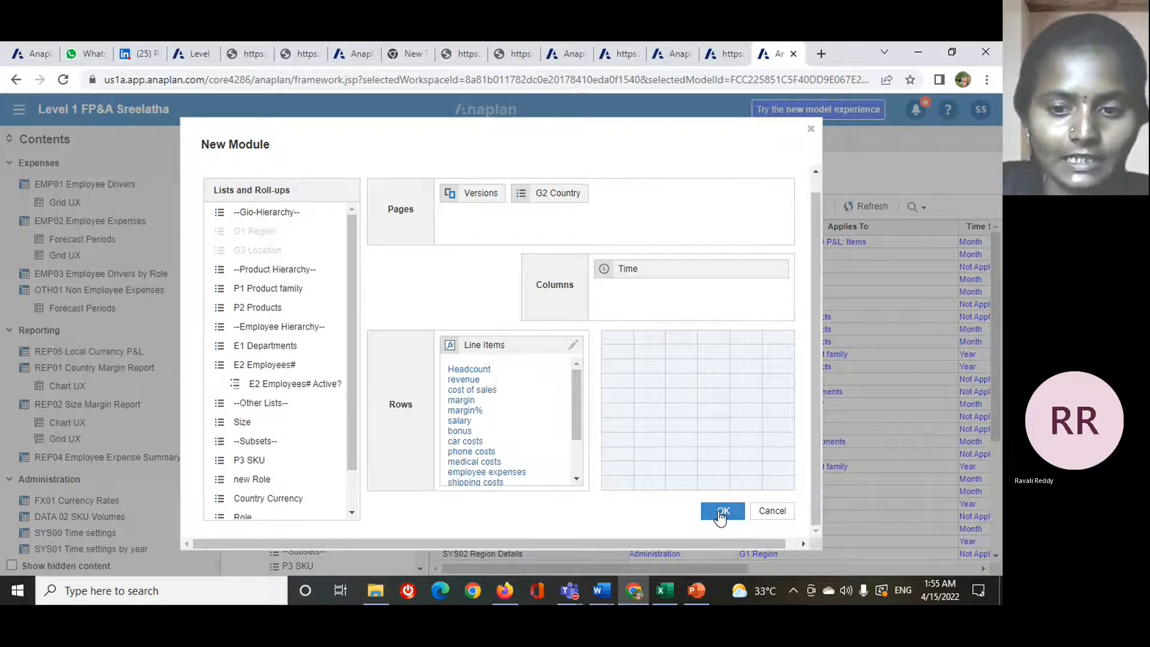
{"action": "left_click", "coordinate": [721, 513]}
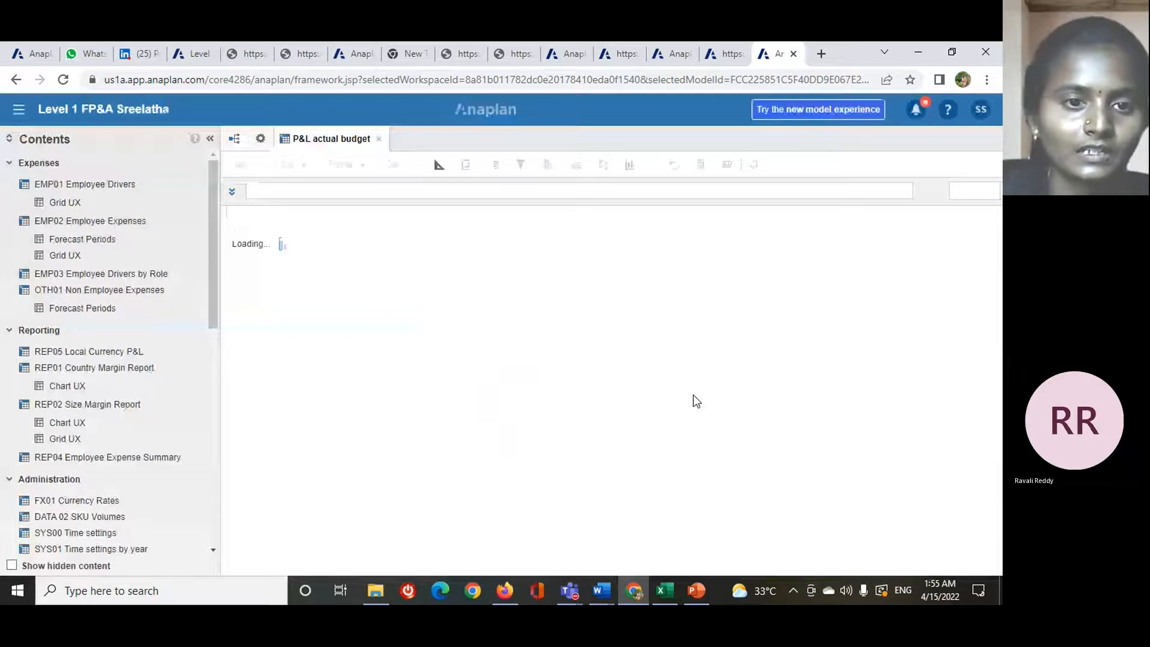
{"action": "left_click", "coordinate": [439, 165]}
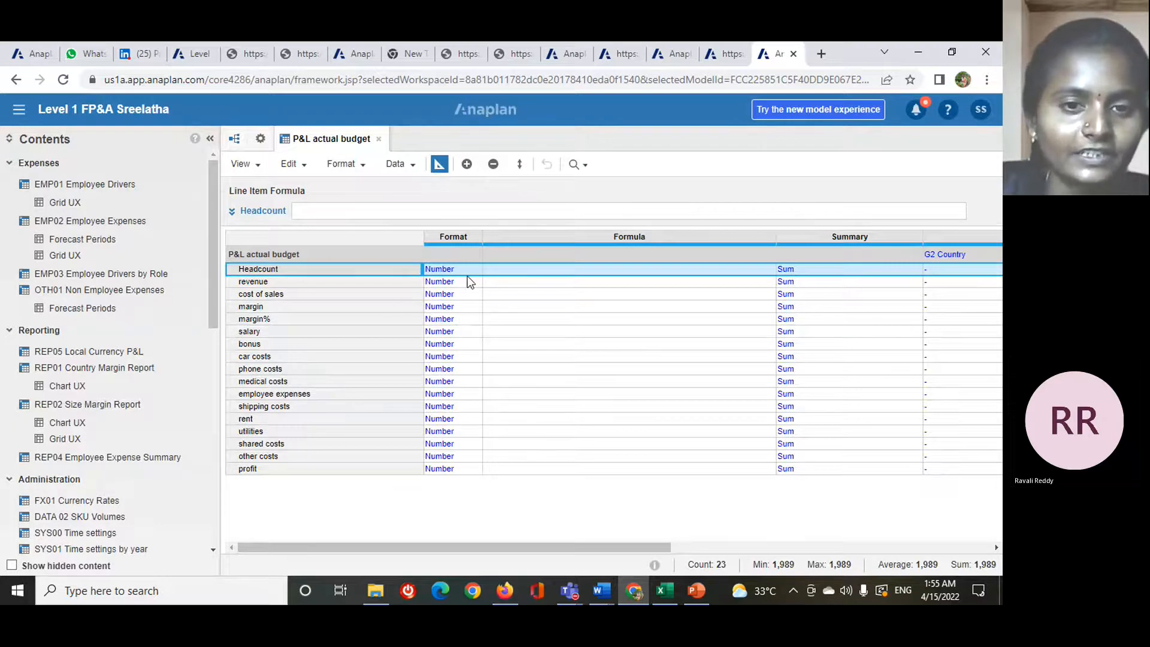
{"action": "left_click", "coordinate": [436, 167]}
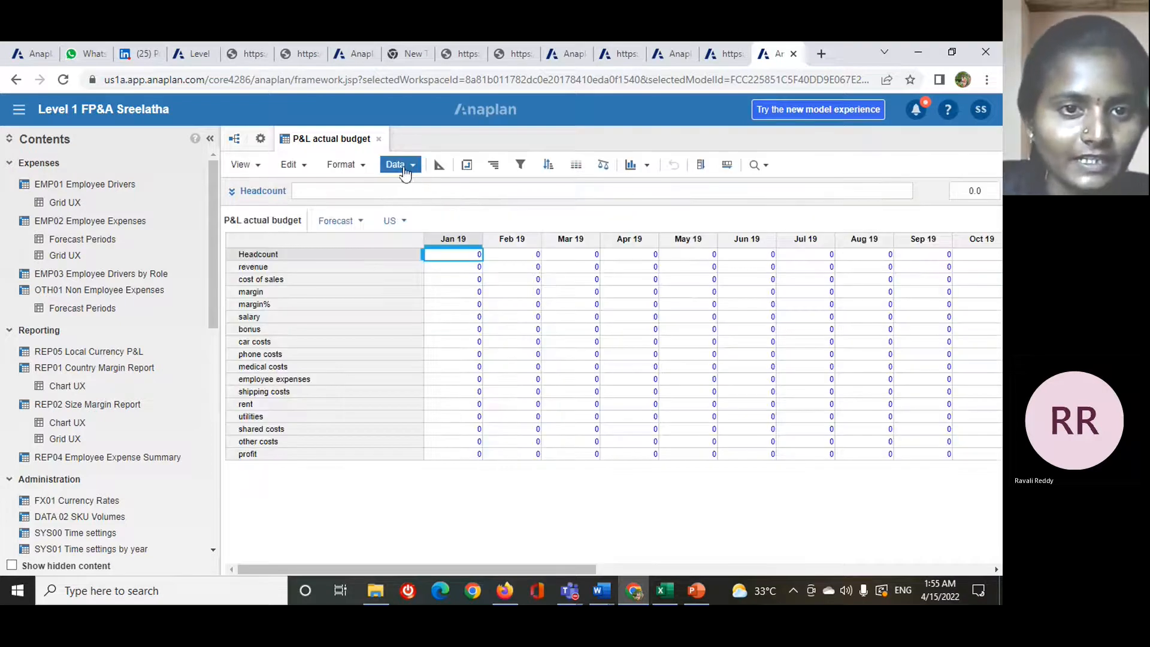
- Start a data import into the module from the P&L+Actuals+&+Budget (1).csv file, accepting the comma-separated file options
{"action": "left_click", "coordinate": [409, 168]}
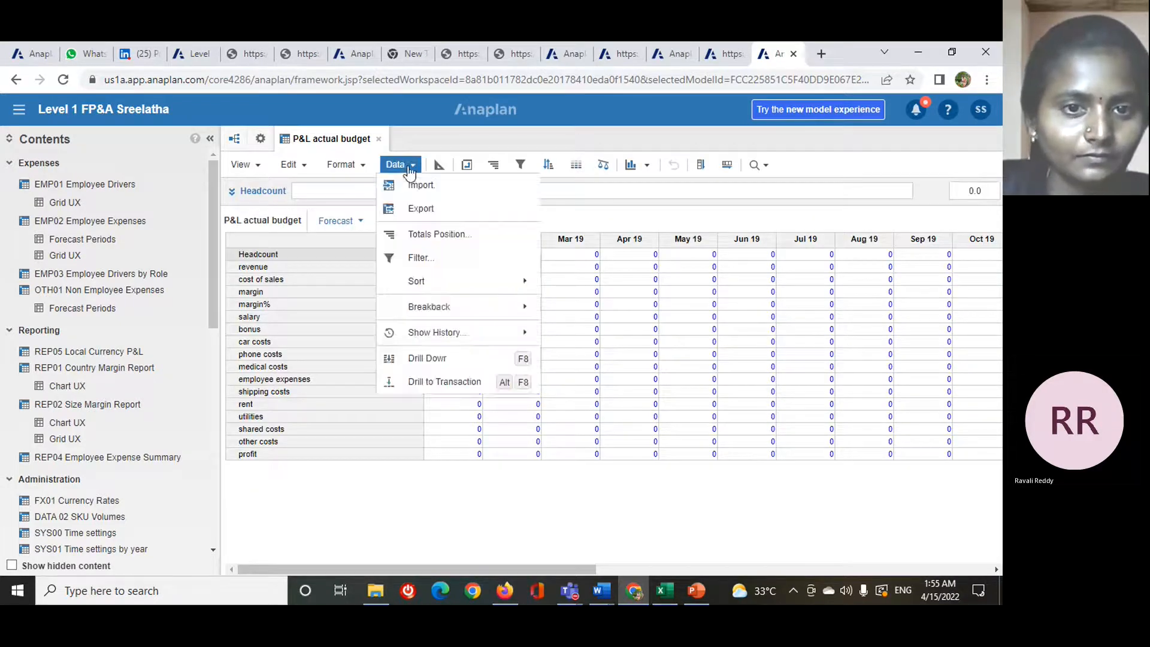
{"action": "left_click", "coordinate": [449, 200]}
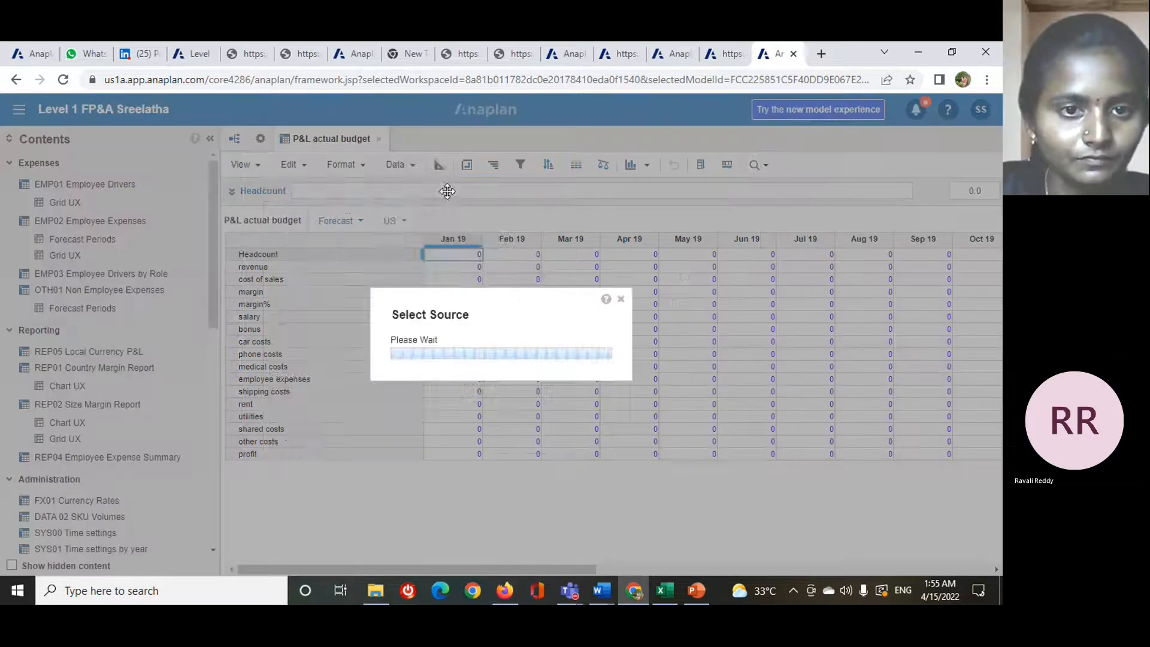
{"action": "left_click", "coordinate": [342, 211]}
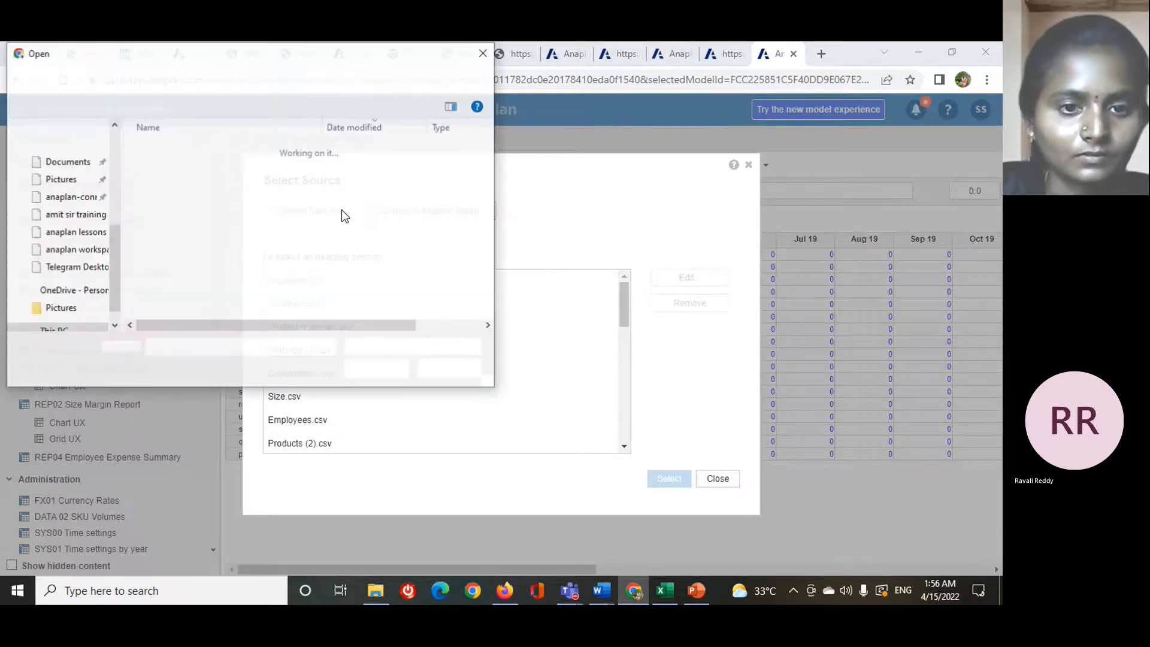
{"action": "left_click", "coordinate": [370, 370]}
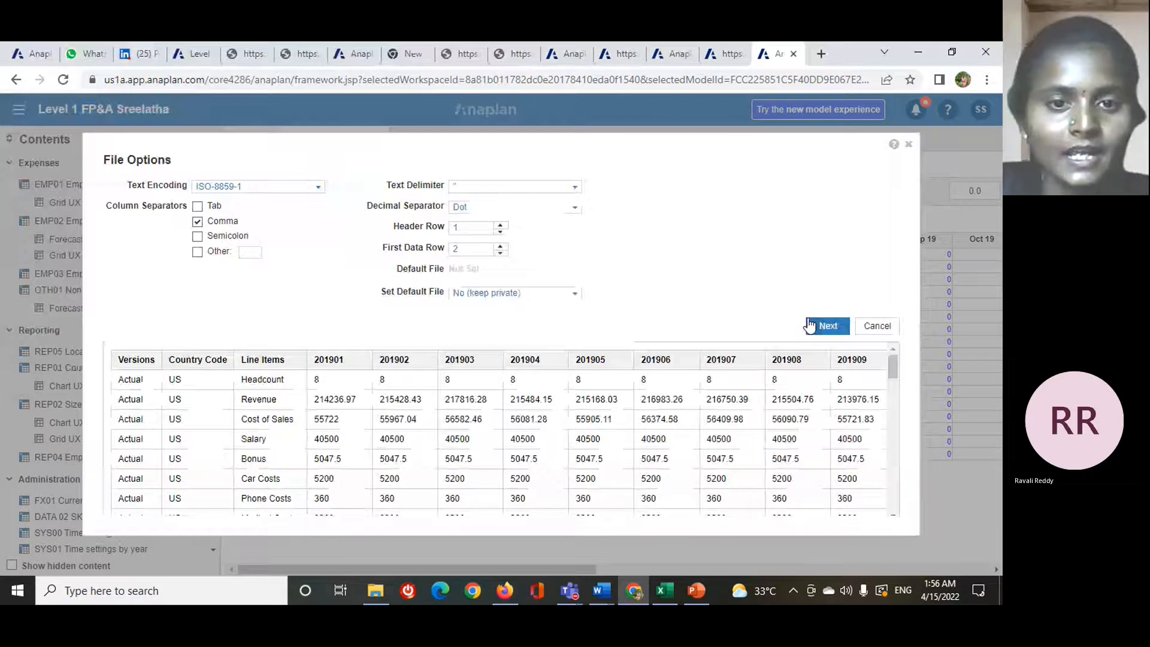
{"action": "left_click", "coordinate": [809, 324]}
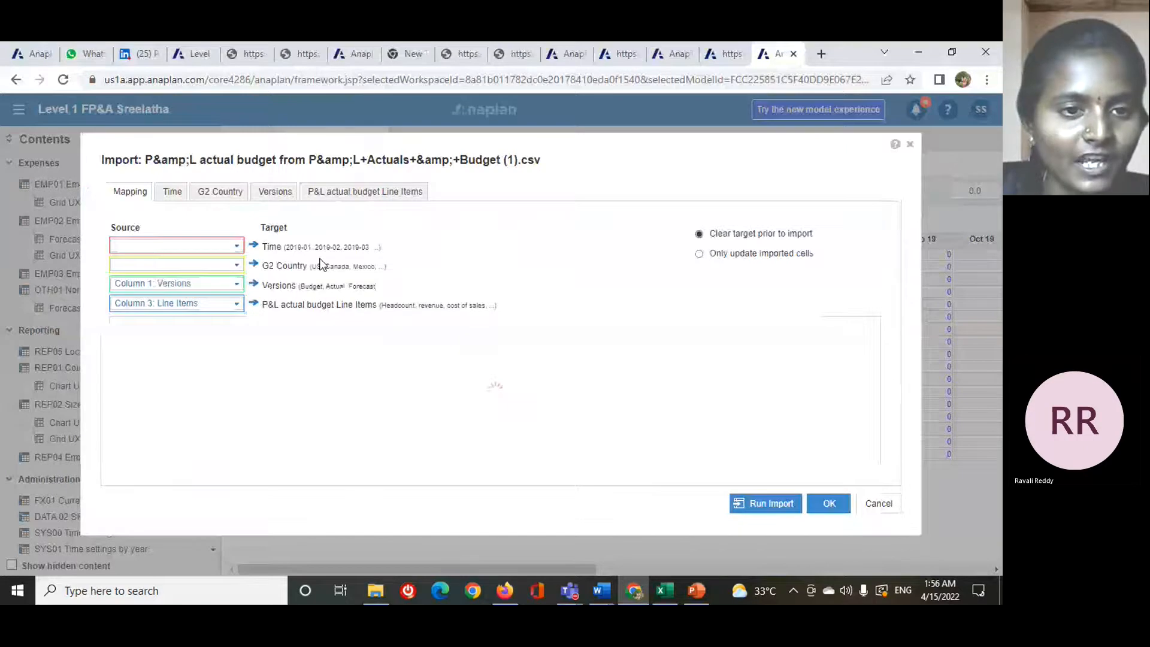
- Map Time to (Column Headers) and G2 Country to Column 2: Country Code in the import mapping
{"action": "left_click", "coordinate": [237, 250]}
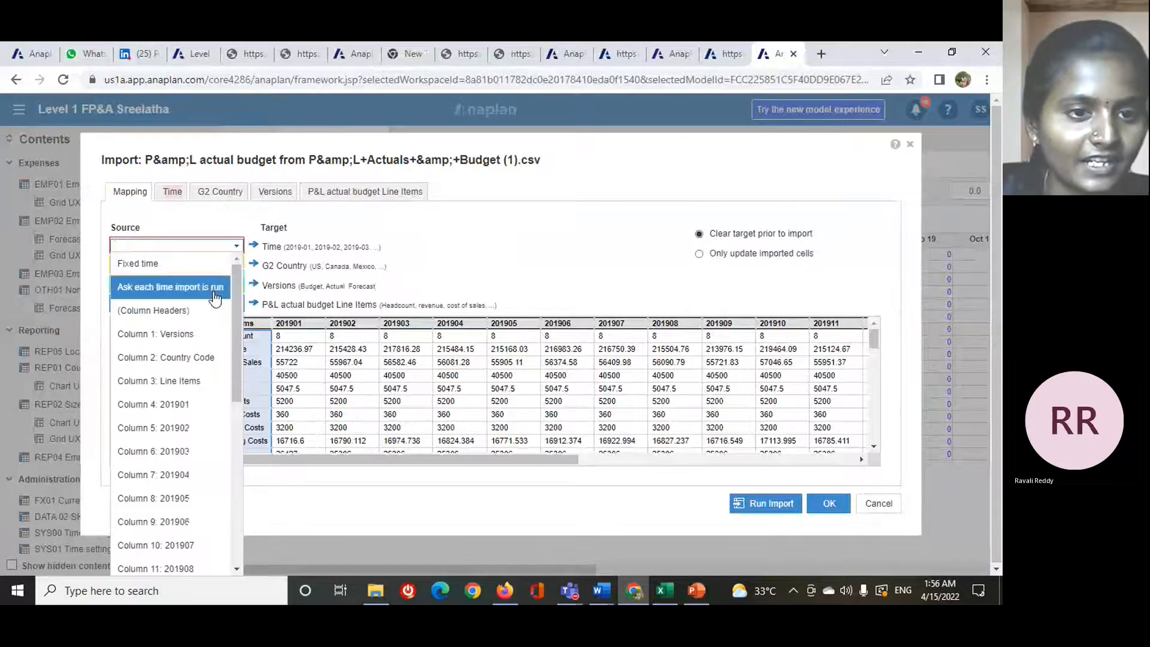
{"action": "left_click", "coordinate": [198, 310]}
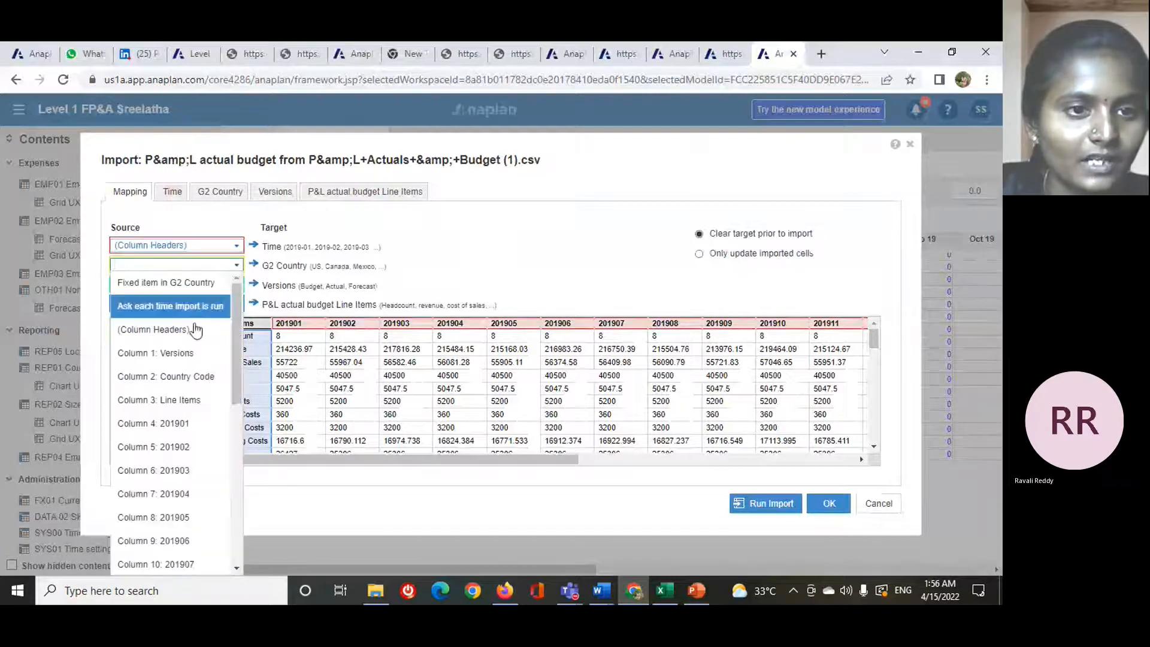
{"action": "left_click", "coordinate": [180, 376]}
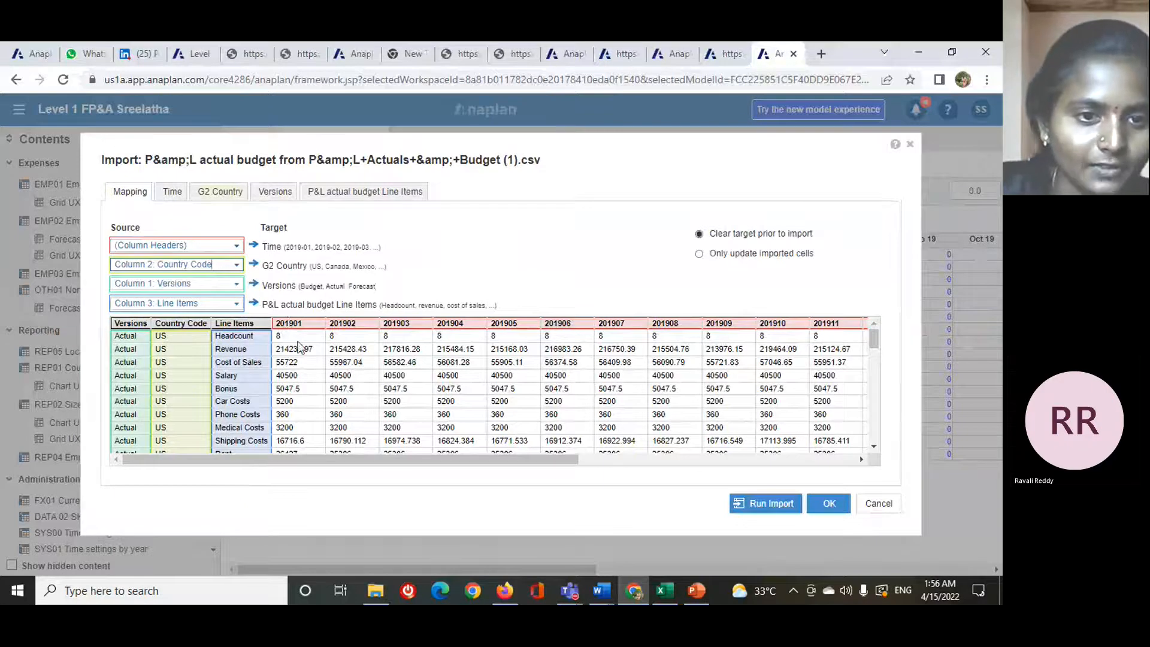
- Set the import's time mapping to Periods with the fixed-position pattern YYYYMM
{"action": "left_click", "coordinate": [177, 192]}
{"action": "left_click", "coordinate": [119, 264]}
{"action": "left_click", "coordinate": [137, 428]}
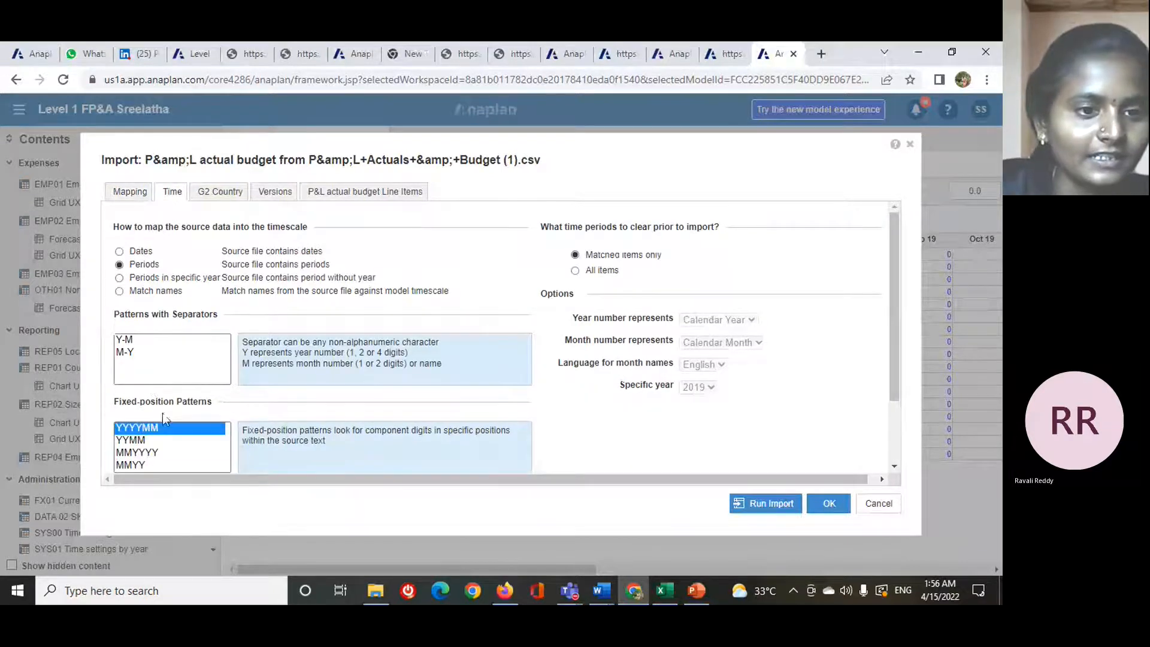
- Review the country, version and line item mappings and run the import, and show the Actual version in the module grid
{"action": "left_click", "coordinate": [212, 193]}
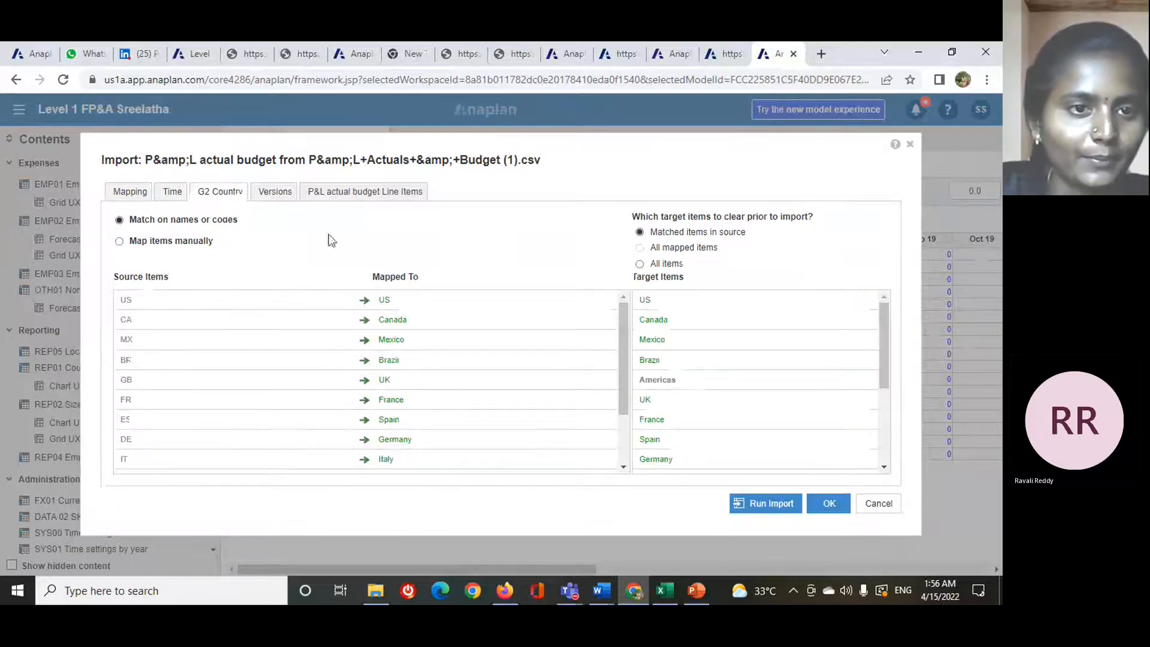
{"action": "left_click", "coordinate": [280, 194]}
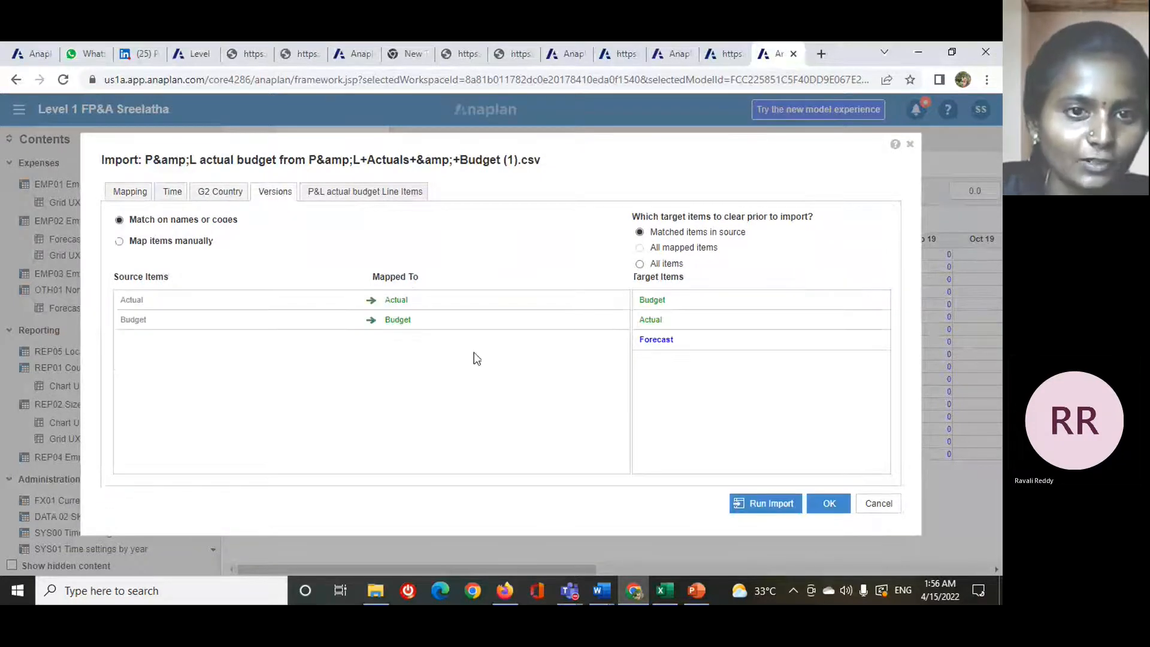
{"action": "left_click", "coordinate": [335, 195]}
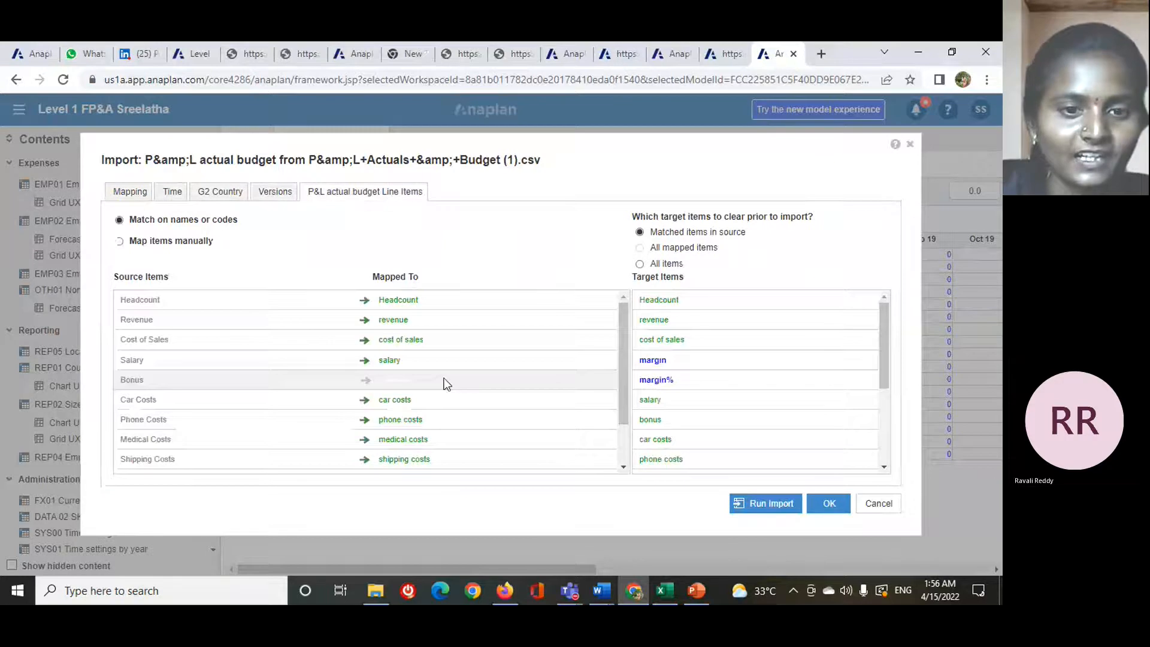
{"action": "scroll", "coordinate": [580, 318], "scroll_direction": "down", "scroll_amount": 1}
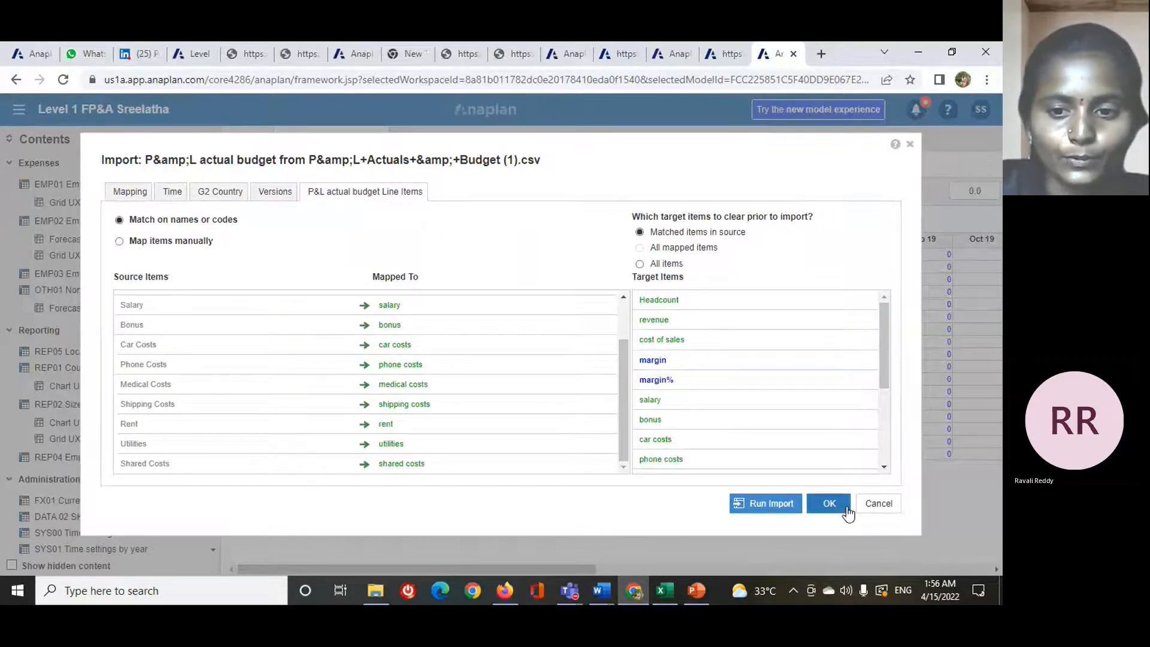
{"action": "left_click", "coordinate": [769, 507]}
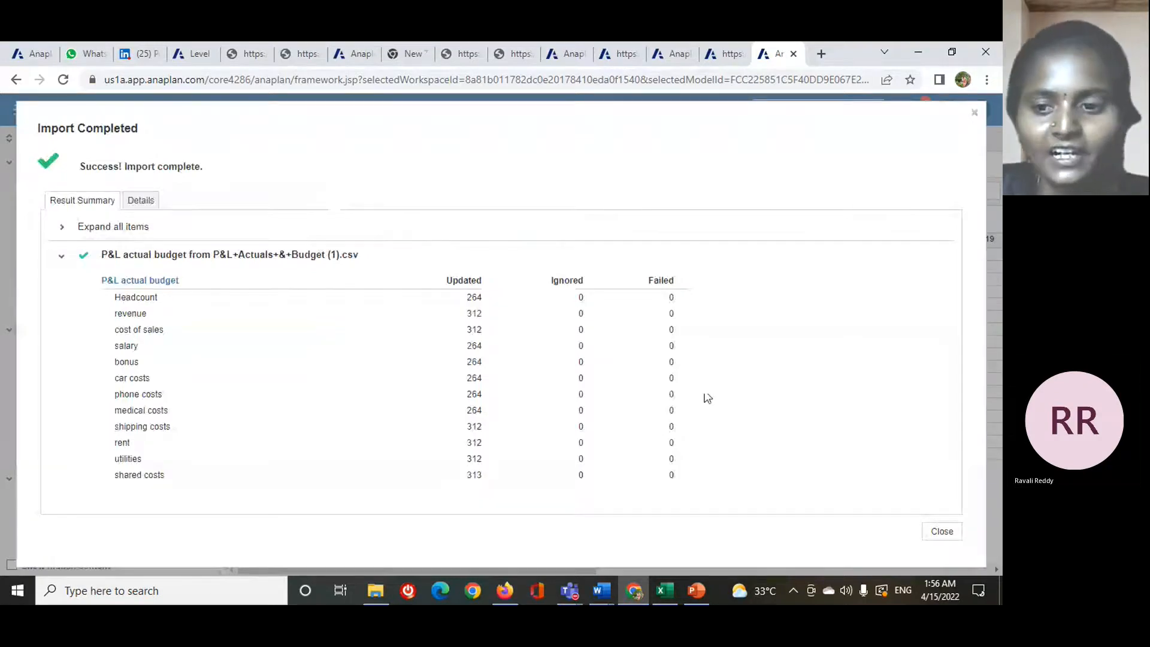
{"action": "left_click", "coordinate": [940, 532]}
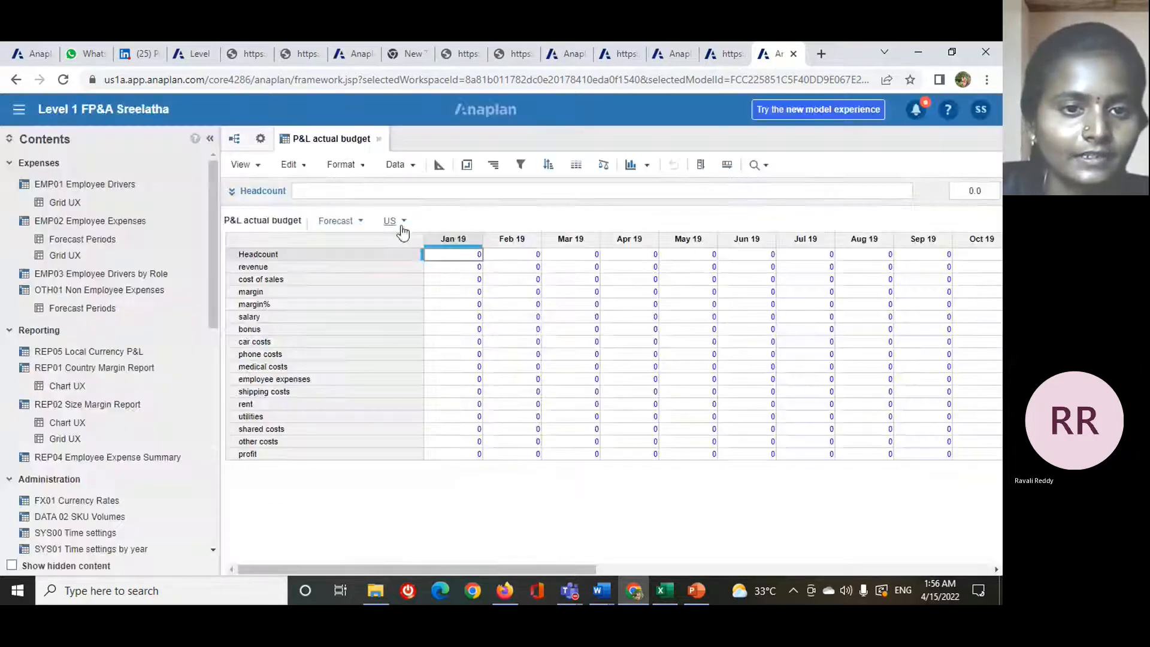
{"action": "left_click", "coordinate": [336, 221]}
{"action": "left_click", "coordinate": [364, 294]}
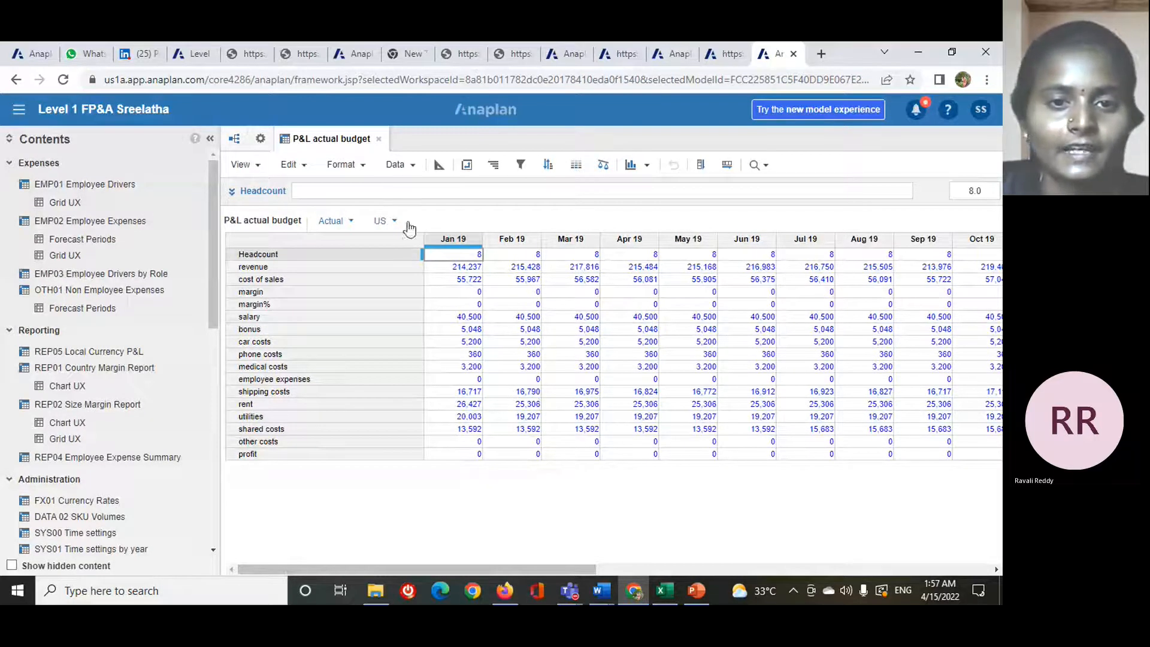
- In the module's blueprint view, set the Headcount line item's style to Summary2
{"action": "left_click", "coordinate": [434, 172]}
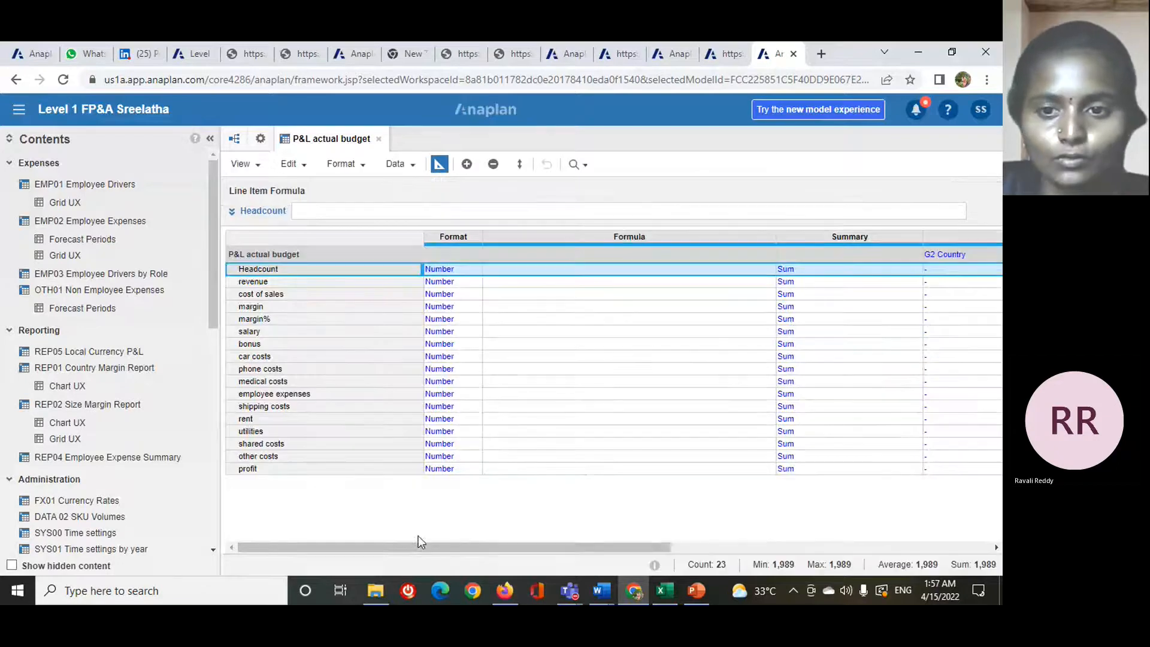
{"action": "left_click_drag", "start_coordinate": [441, 545], "coordinate": [525, 529]}
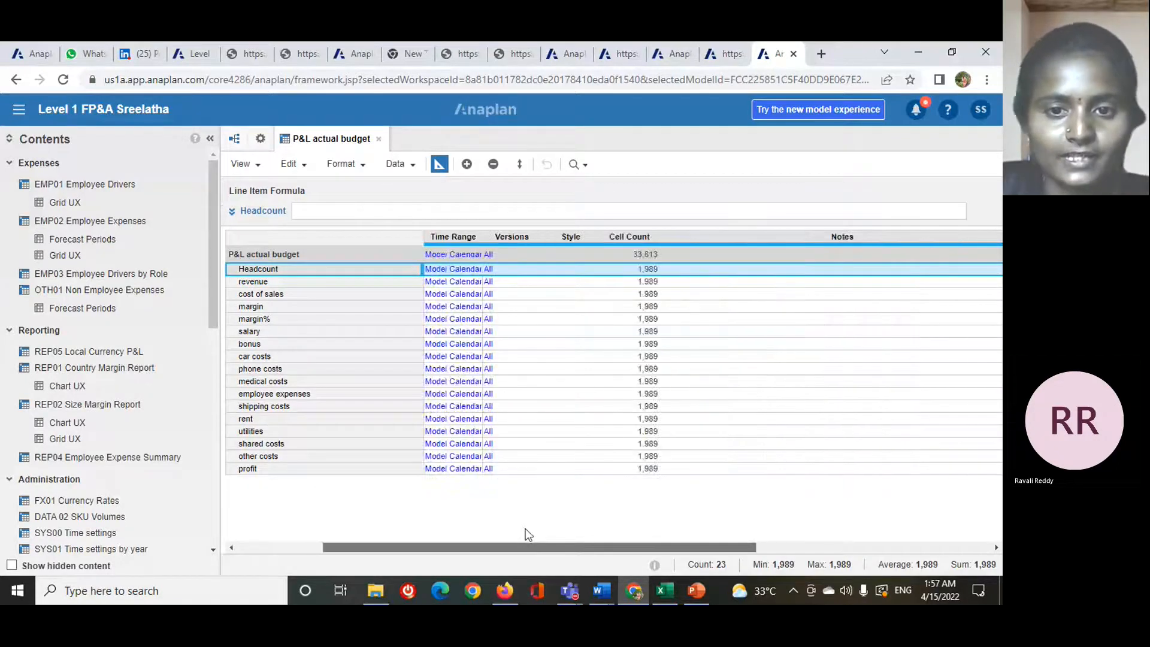
{"action": "left_click", "coordinate": [626, 269]}
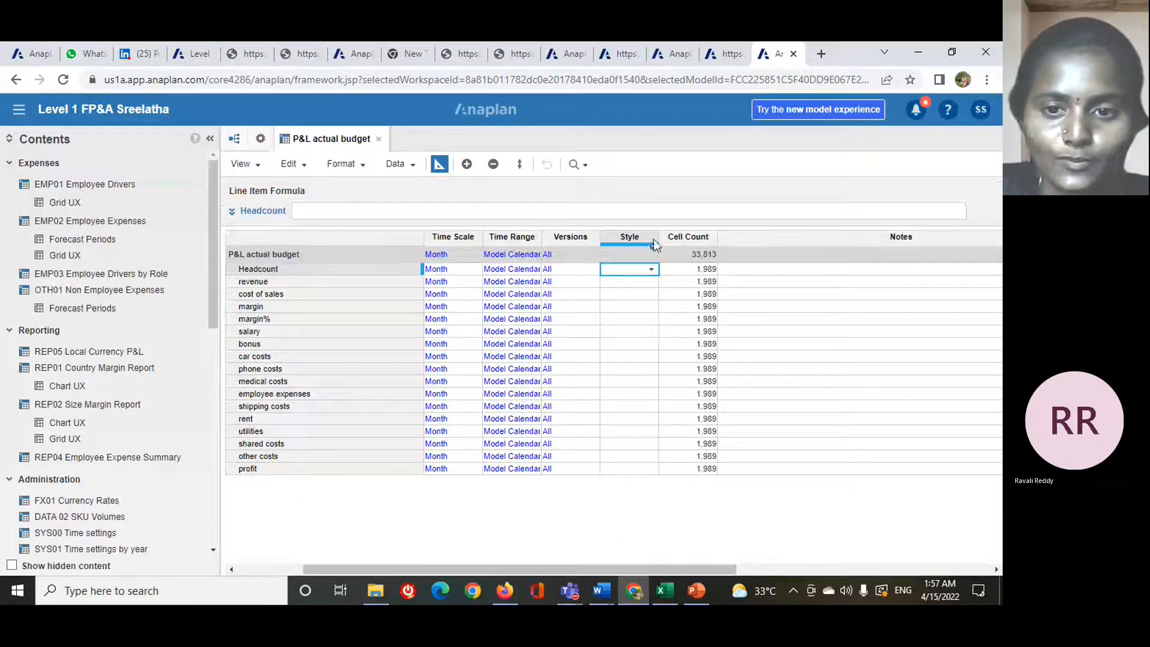
{"action": "left_click", "coordinate": [650, 271]}
{"action": "left_click", "coordinate": [638, 403]}
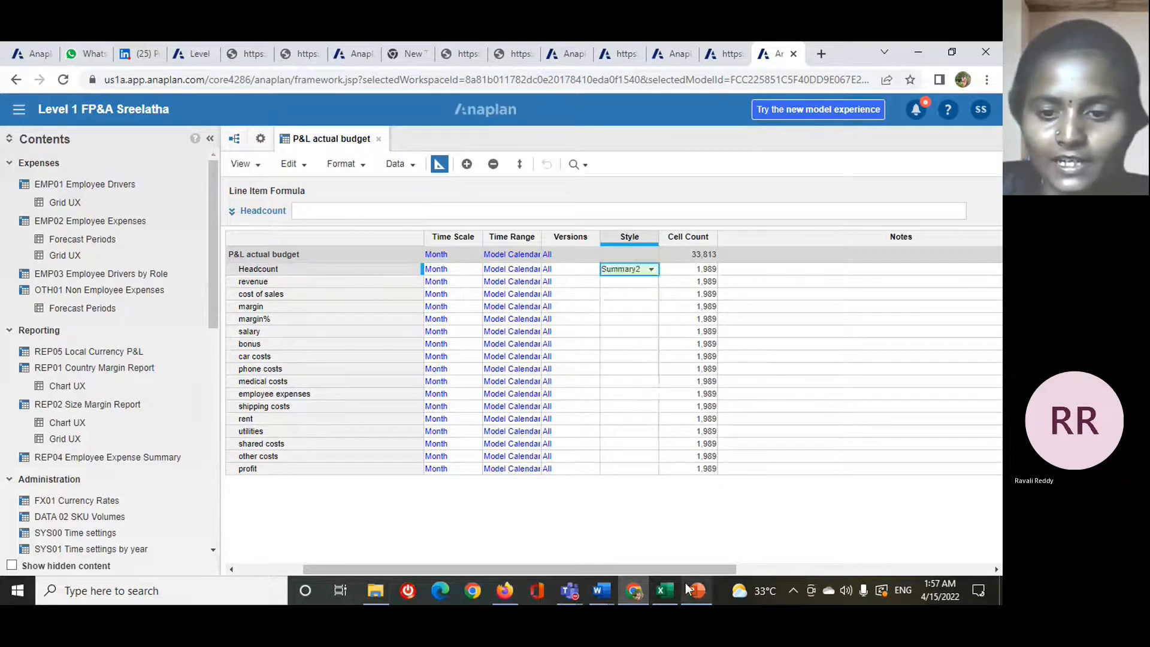
- Consult the Adding style options slide in PowerPoint, and back in Anaplan set the margin% line item's style to Heading2
{"action": "mouse_move", "coordinate": [692, 590]}
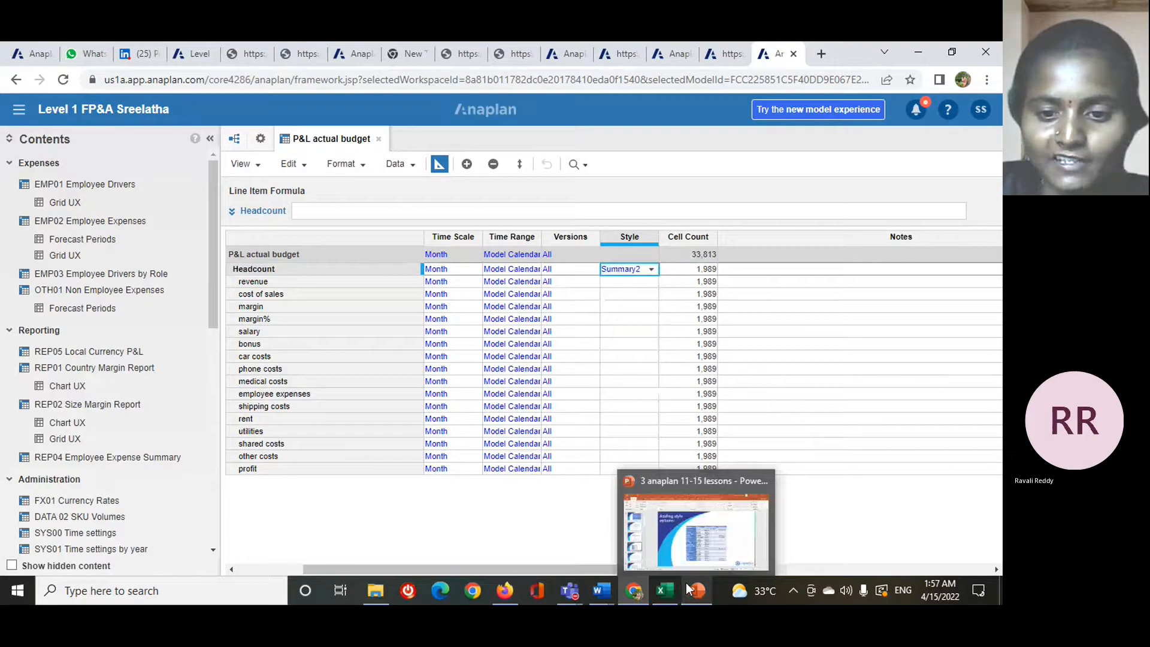
{"action": "left_click", "coordinate": [694, 542]}
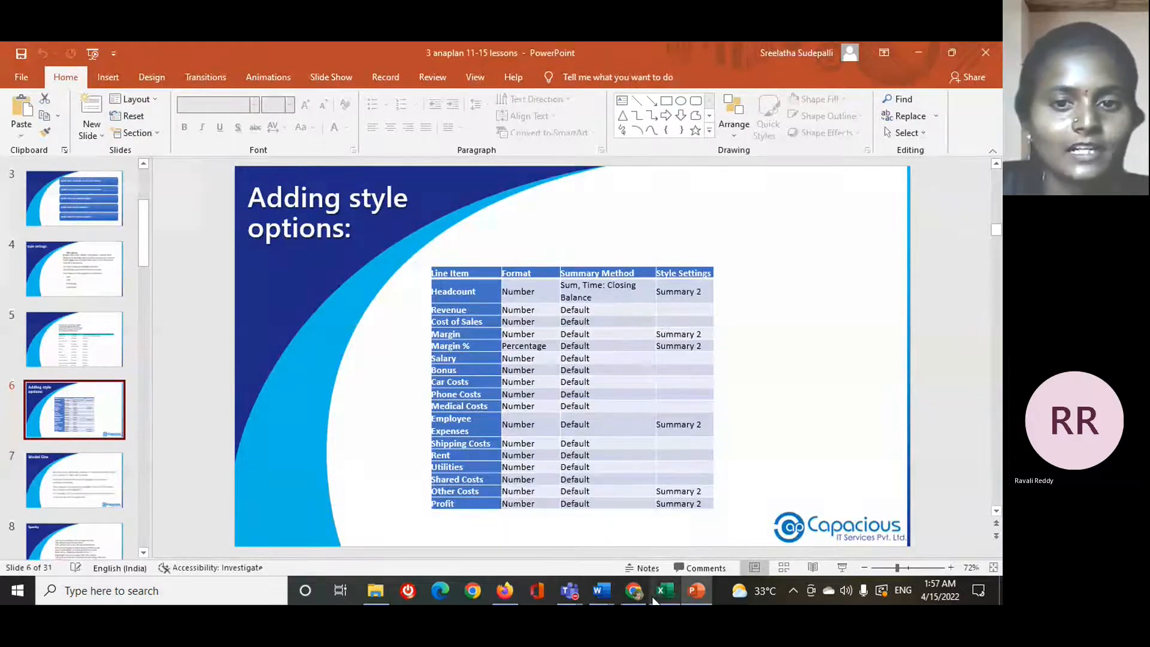
{"action": "mouse_move", "coordinate": [633, 590]}
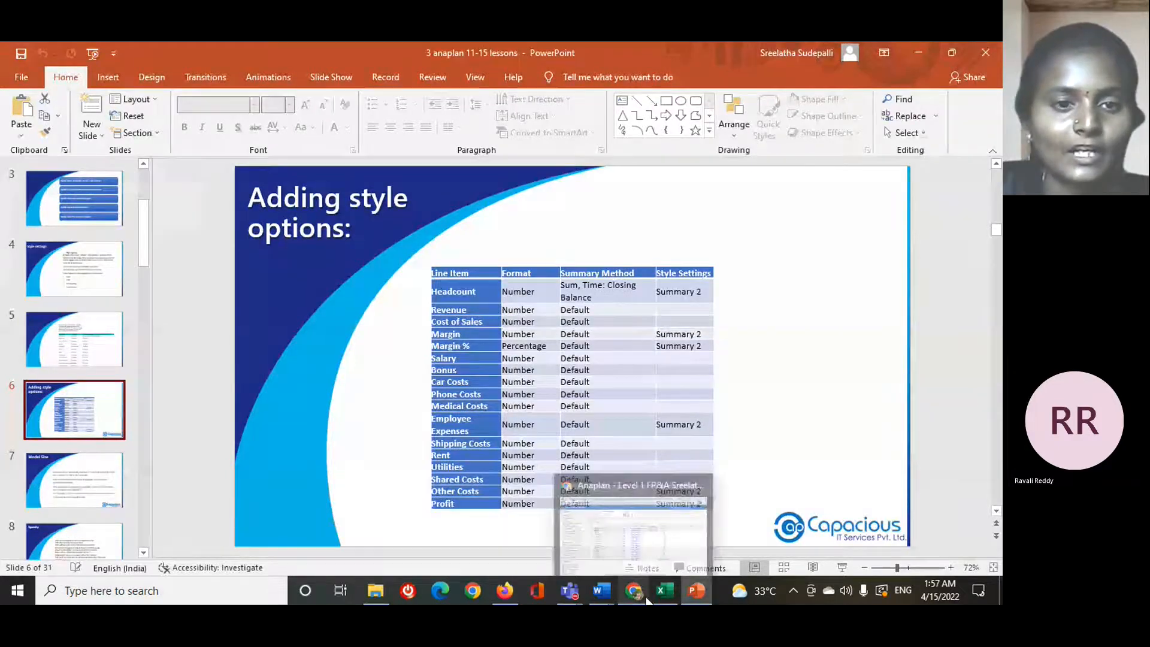
{"action": "left_click", "coordinate": [633, 548]}
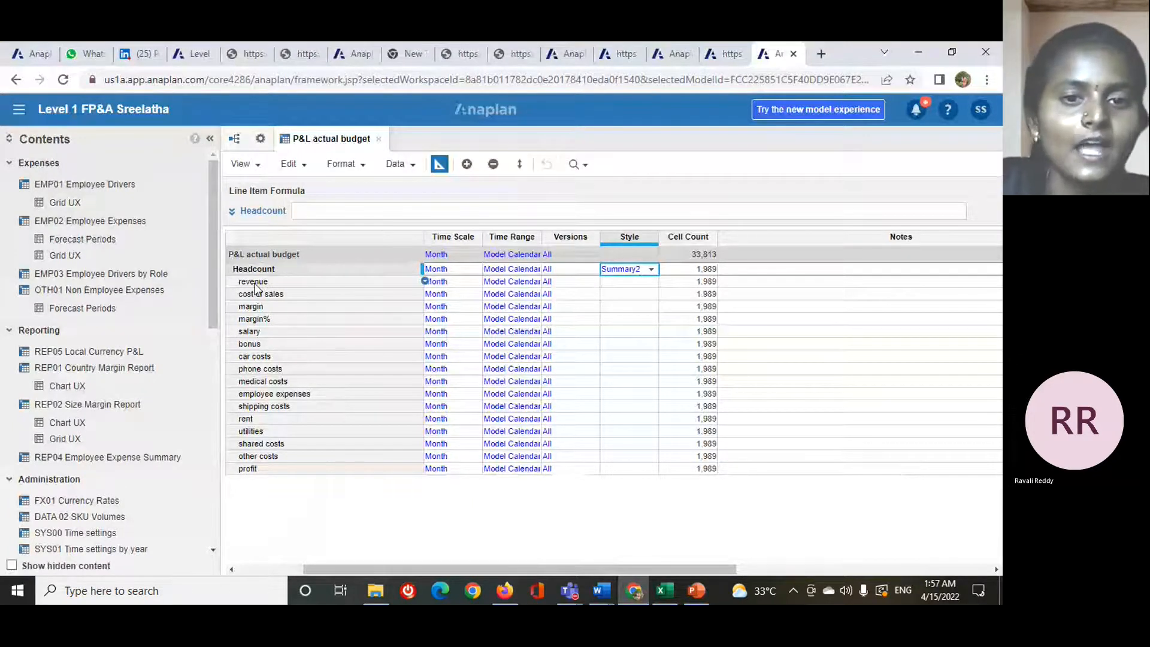
{"action": "left_click", "coordinate": [635, 320]}
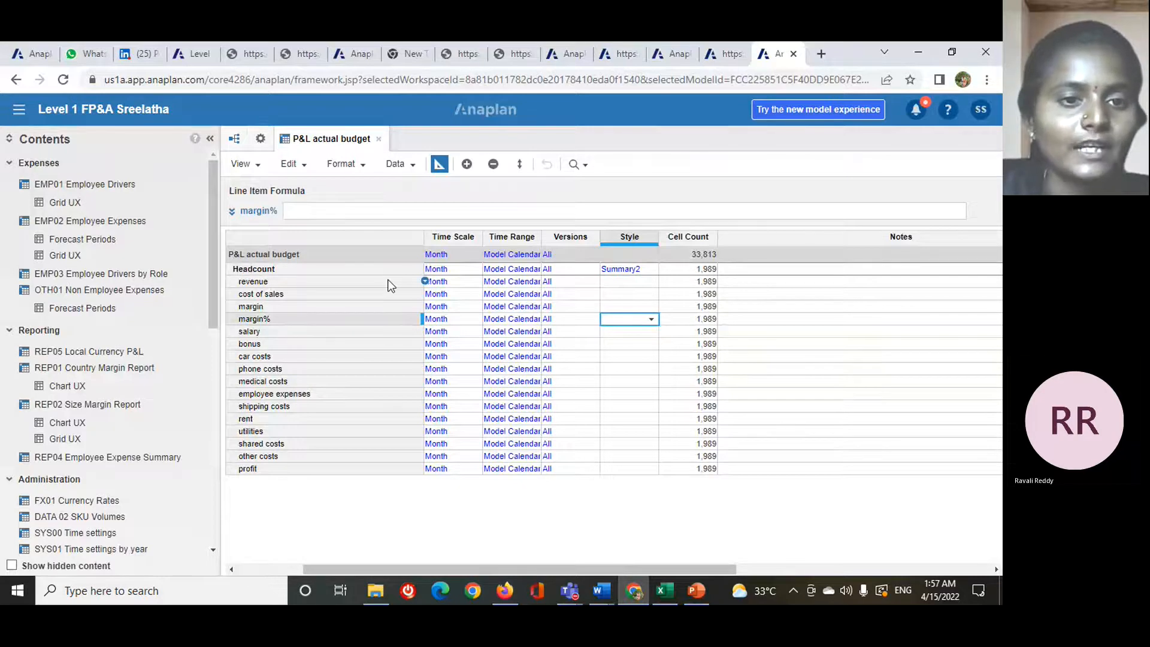
{"action": "left_click", "coordinate": [649, 320]}
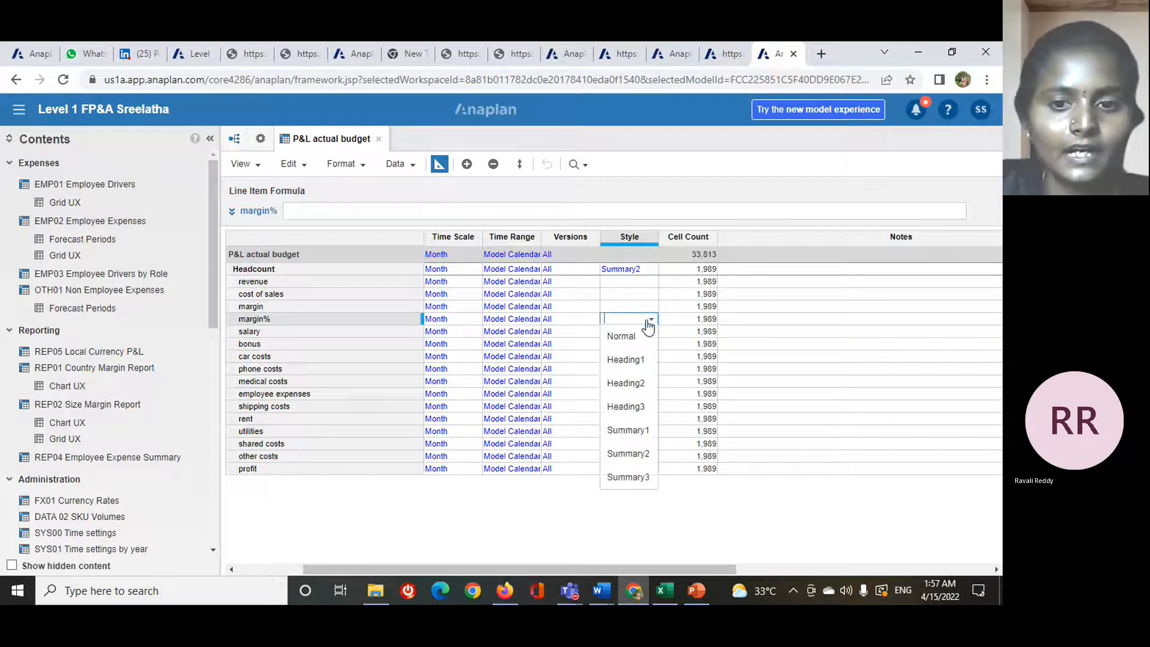
{"action": "left_click", "coordinate": [646, 385]}
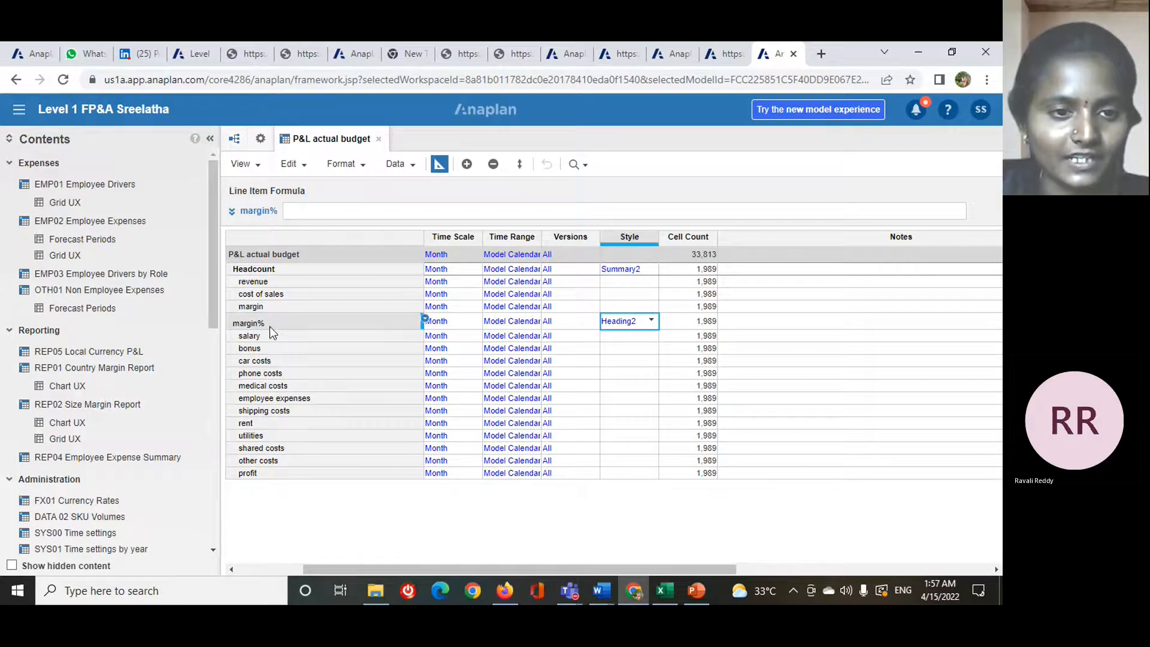
- Set the style of the bonus line item to Heading3 and of employee expenses to Summary2
{"action": "left_click", "coordinate": [633, 351]}
{"action": "left_click", "coordinate": [652, 350]}
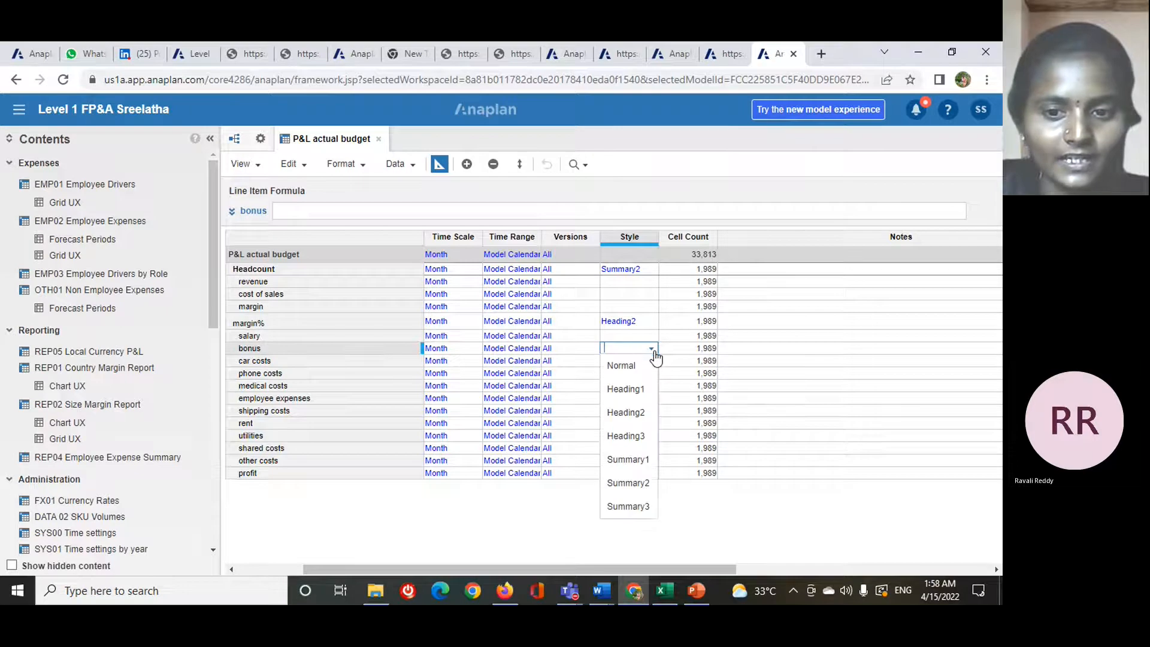
{"action": "left_click", "coordinate": [642, 437]}
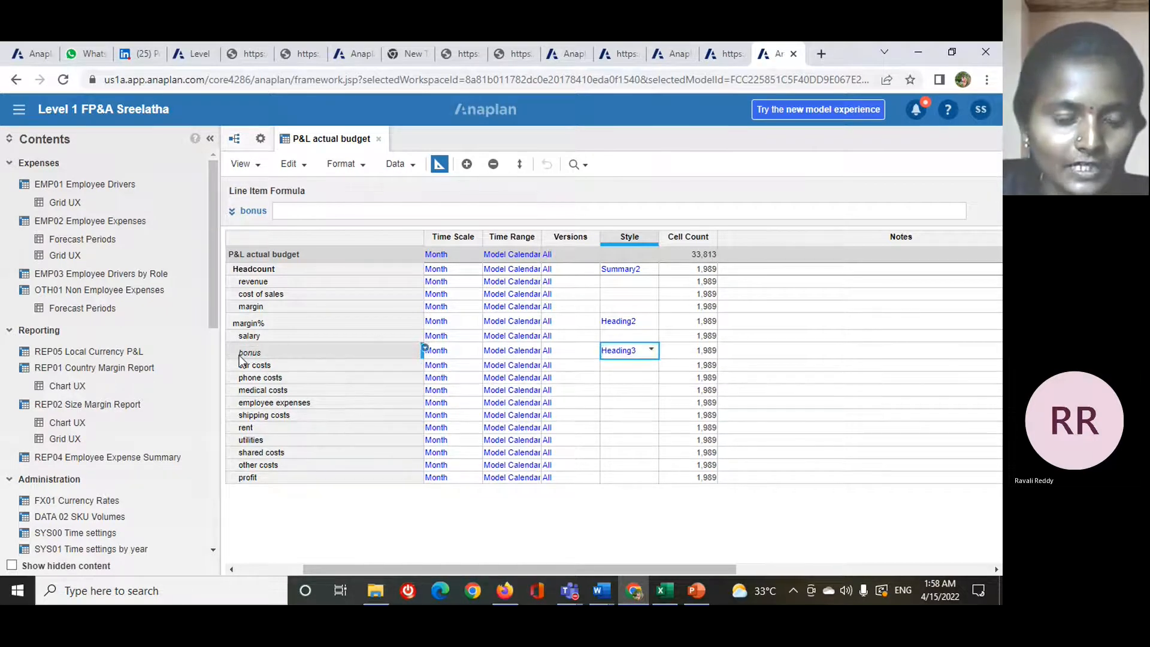
{"action": "left_click", "coordinate": [638, 403]}
{"action": "left_click", "coordinate": [651, 403]}
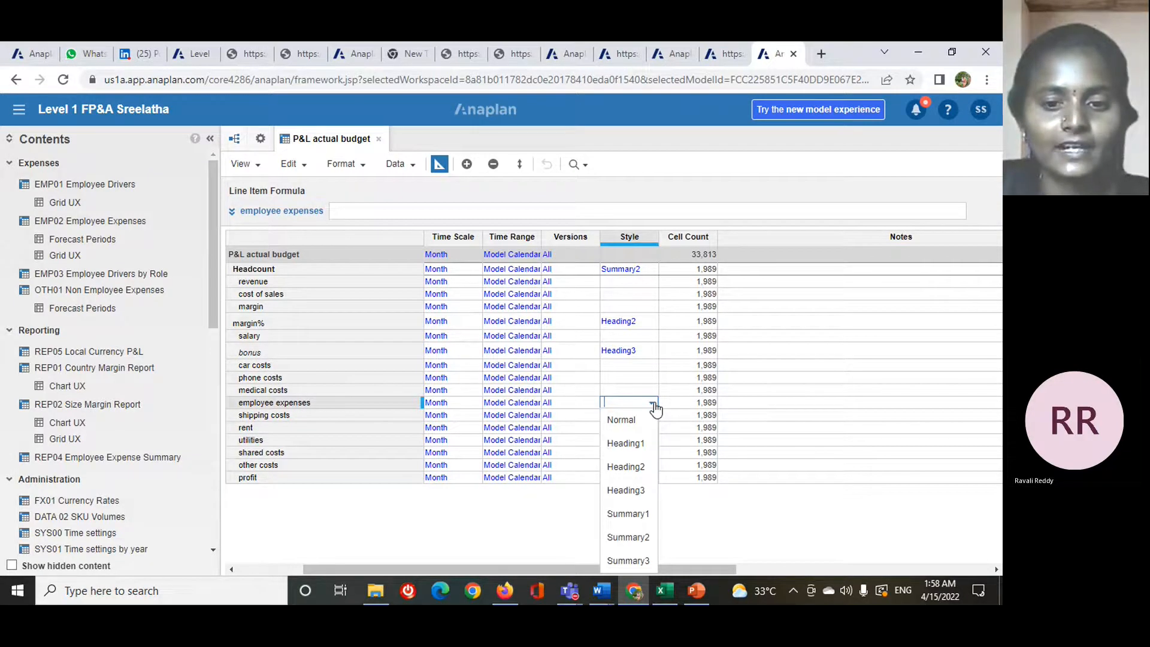
{"action": "left_click", "coordinate": [627, 538]}
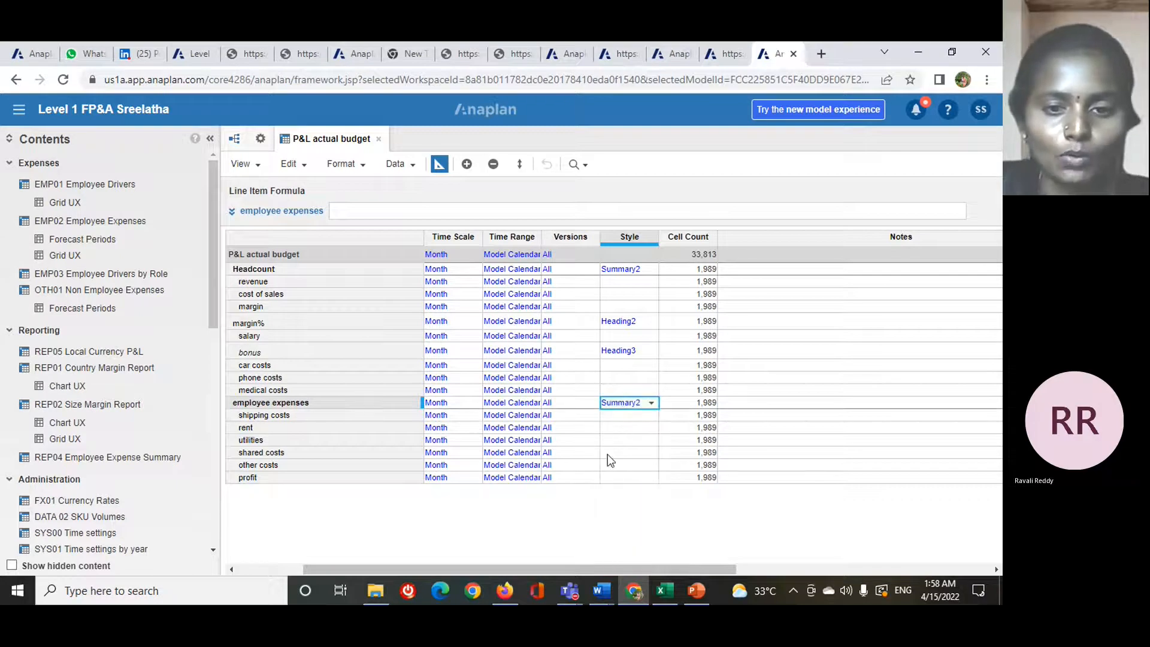
- Set the style of the utilities line item to Heading3 and of profit to Summary3
{"action": "left_click", "coordinate": [623, 440]}
{"action": "left_click", "coordinate": [651, 440]}
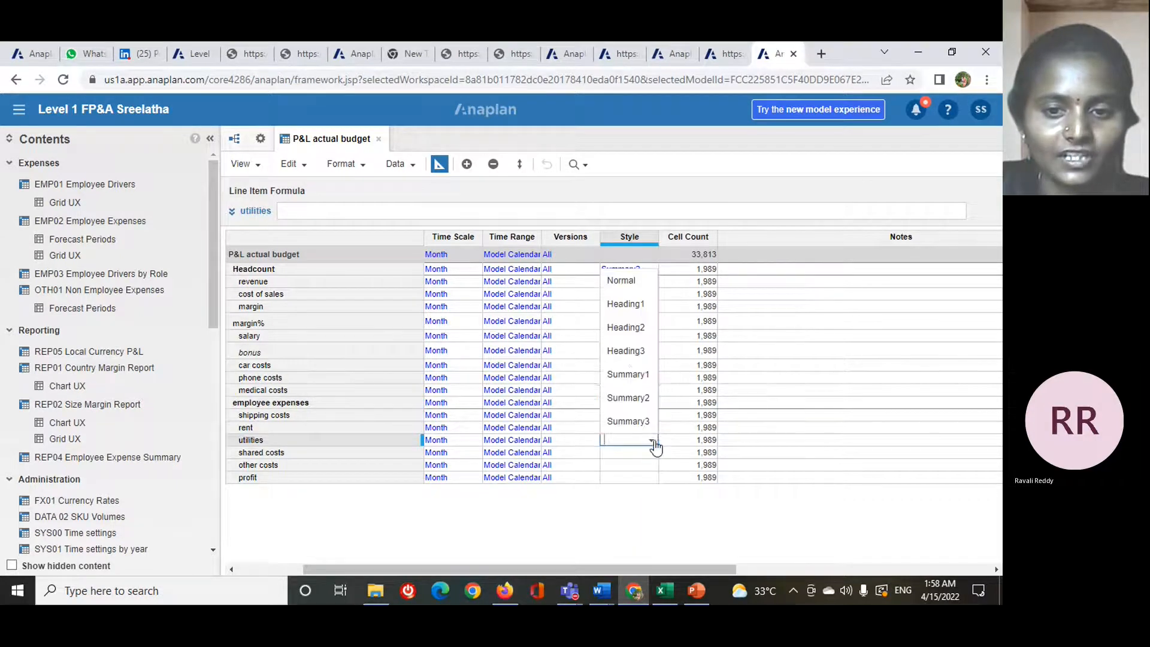
{"action": "left_click", "coordinate": [631, 353]}
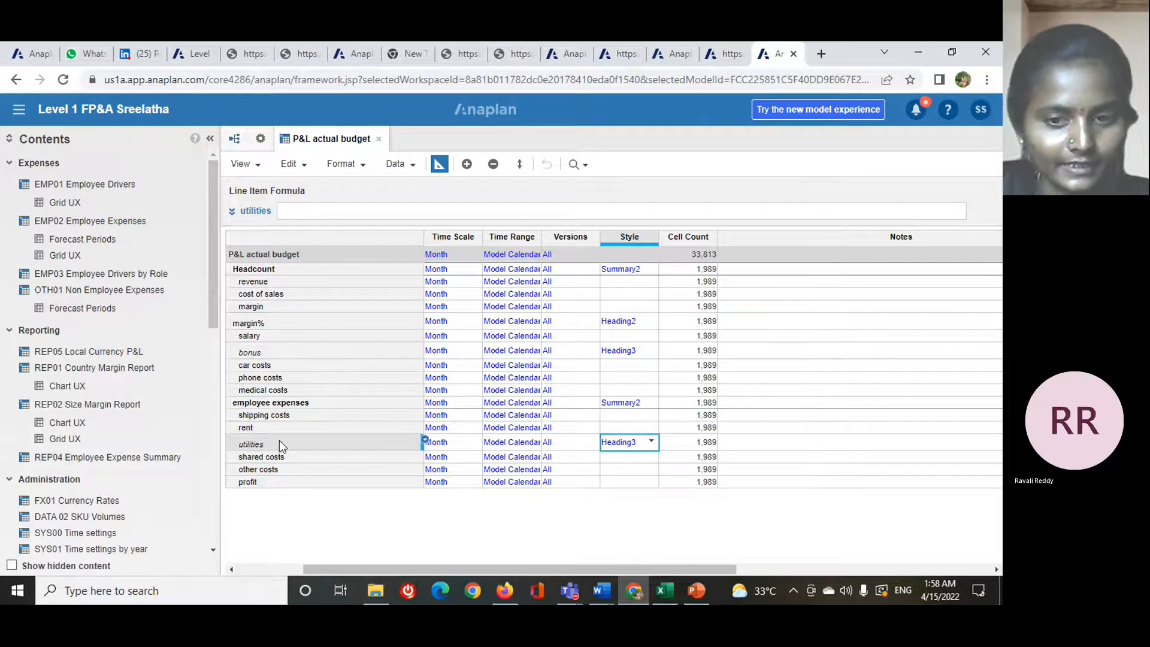
{"action": "left_click", "coordinate": [637, 482]}
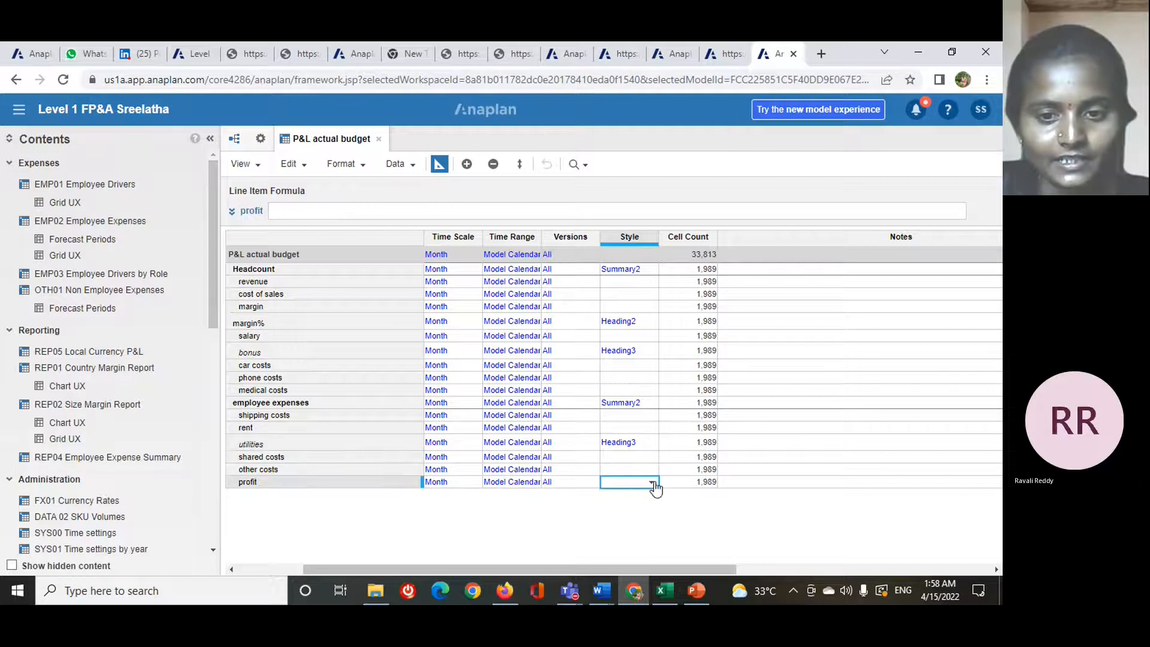
{"action": "left_click", "coordinate": [652, 483]}
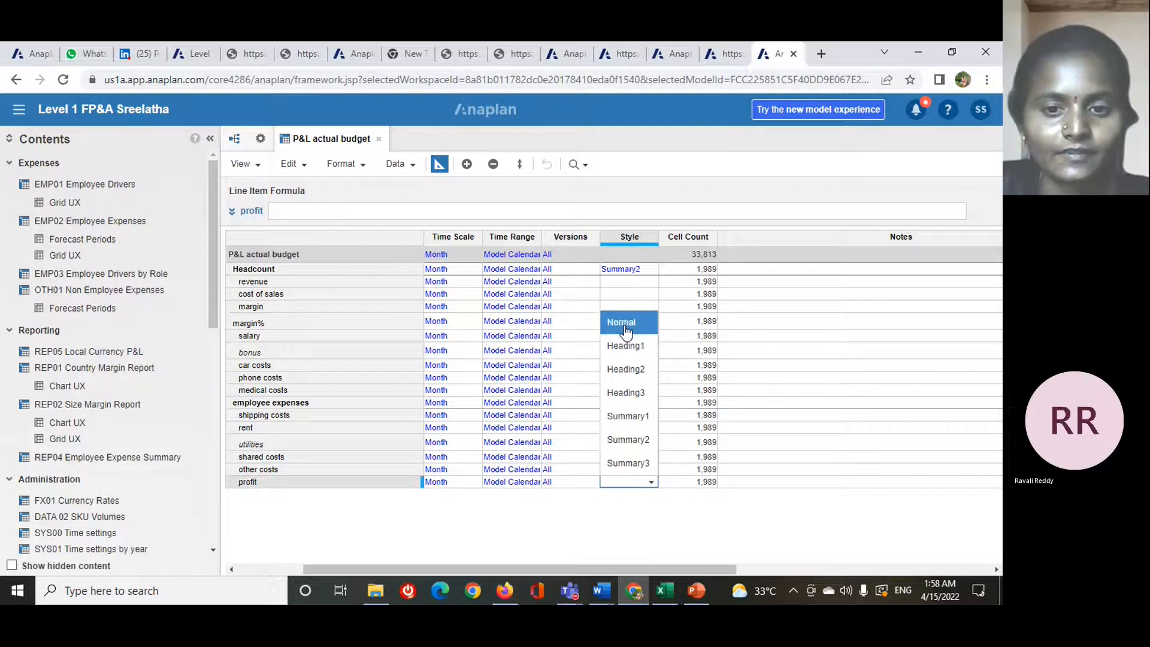
{"action": "left_click", "coordinate": [650, 464]}
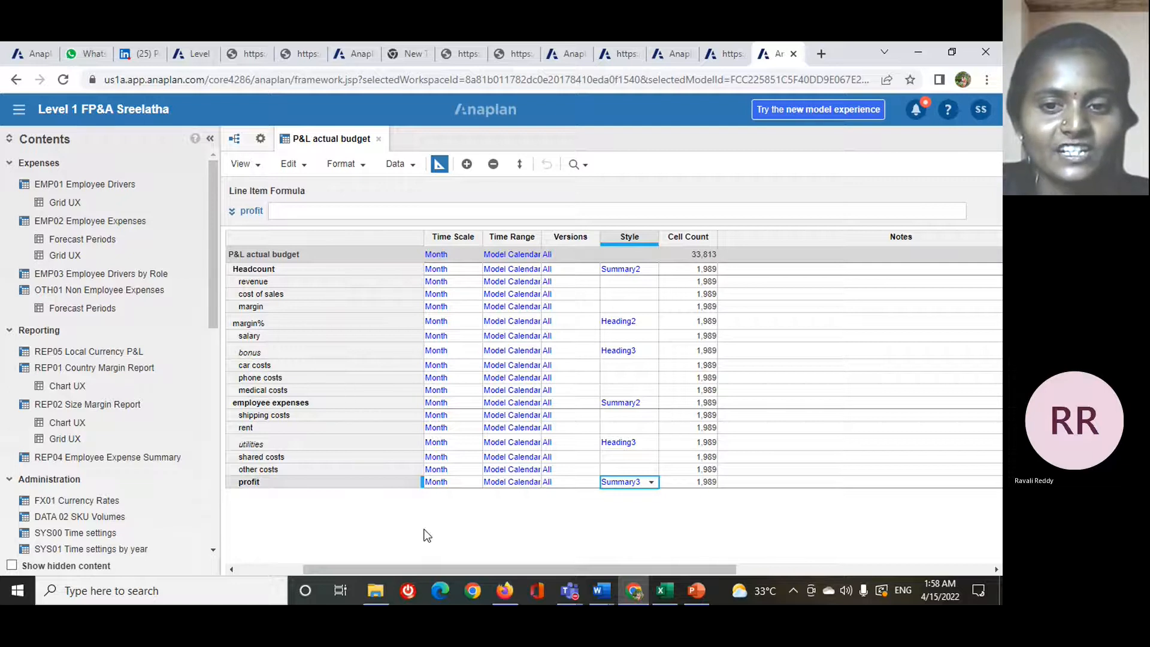
{"action": "left_click", "coordinate": [652, 483]}
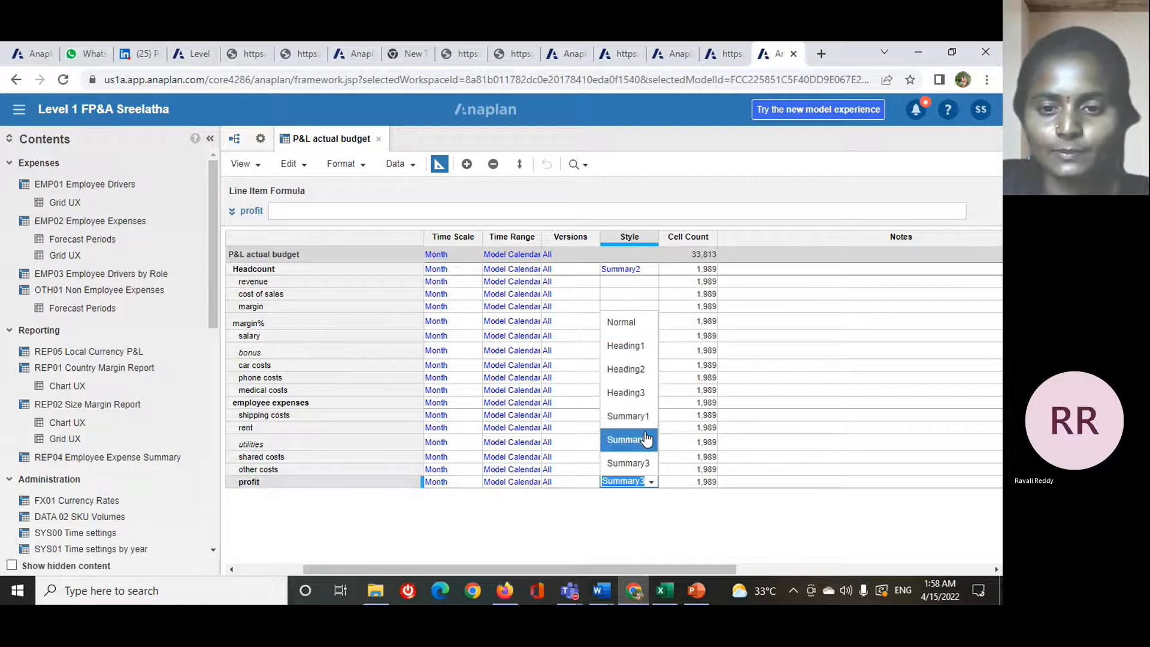
{"action": "left_click", "coordinate": [637, 486]}
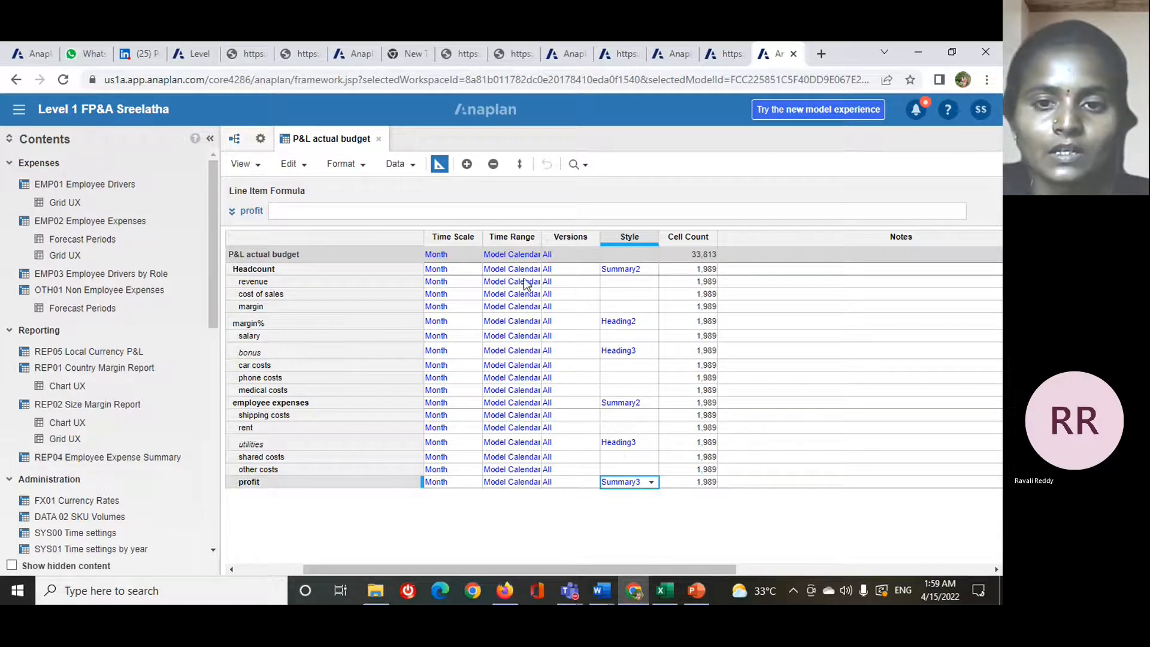
- Switch to the 3 anaplan 11-15 lessons presentation in PowerPoint and advance to the Model Size slide
{"action": "mouse_move", "coordinate": [689, 588]}
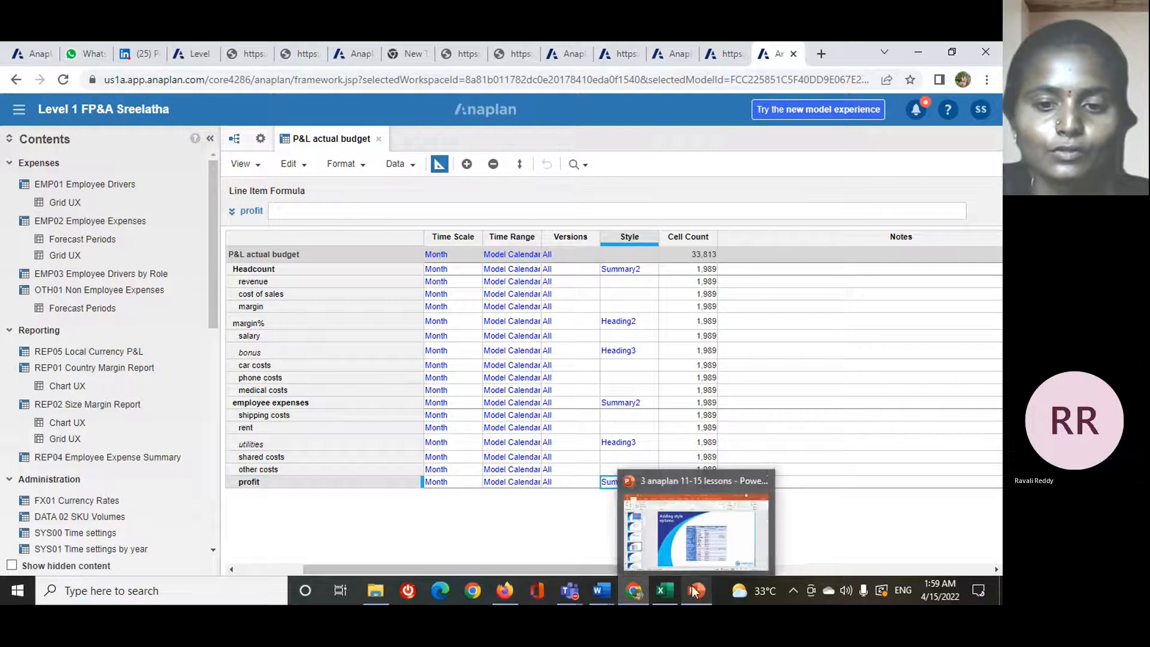
{"action": "left_click", "coordinate": [692, 524]}
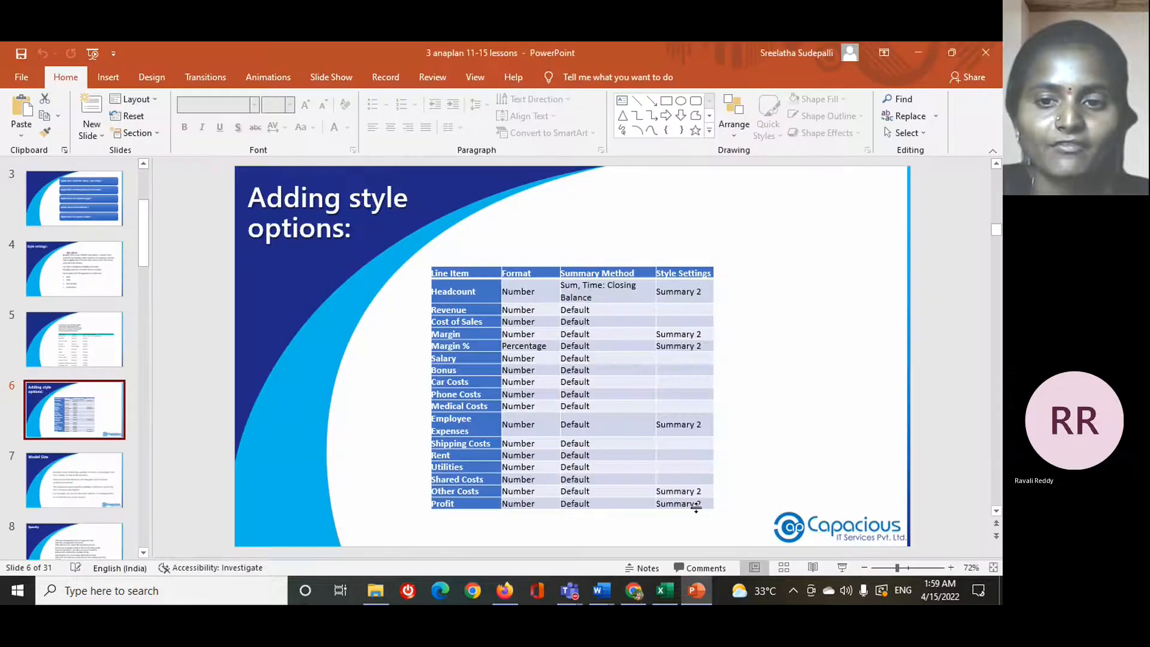
{"action": "scroll", "coordinate": [580, 308], "scroll_direction": "down", "scroll_amount": 1}
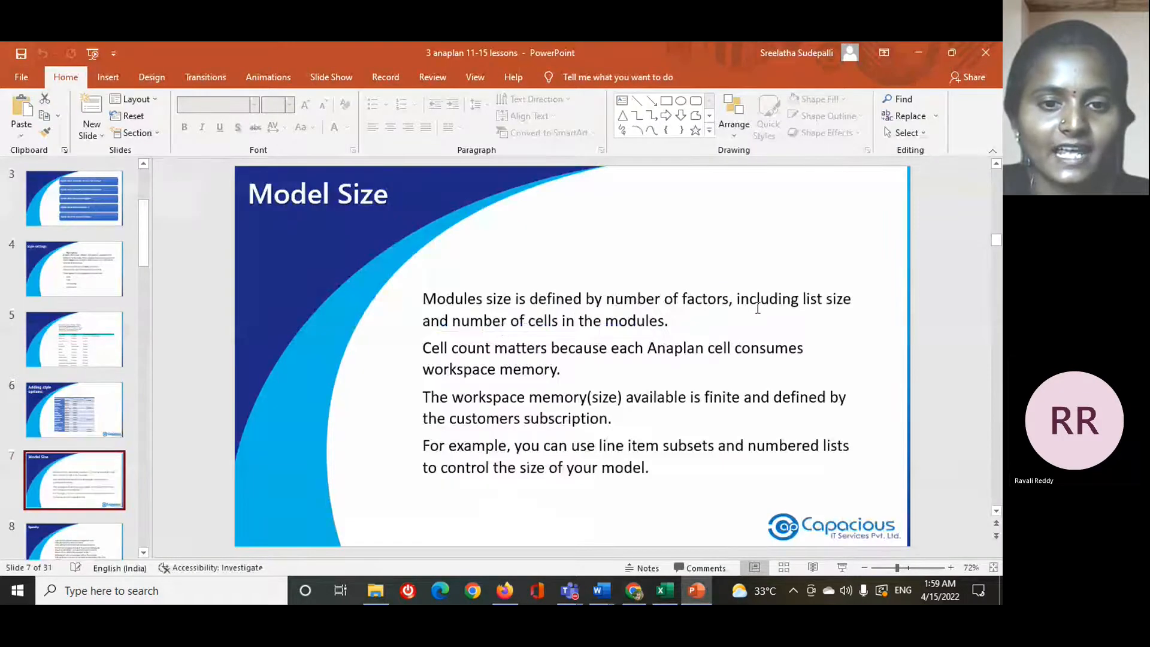
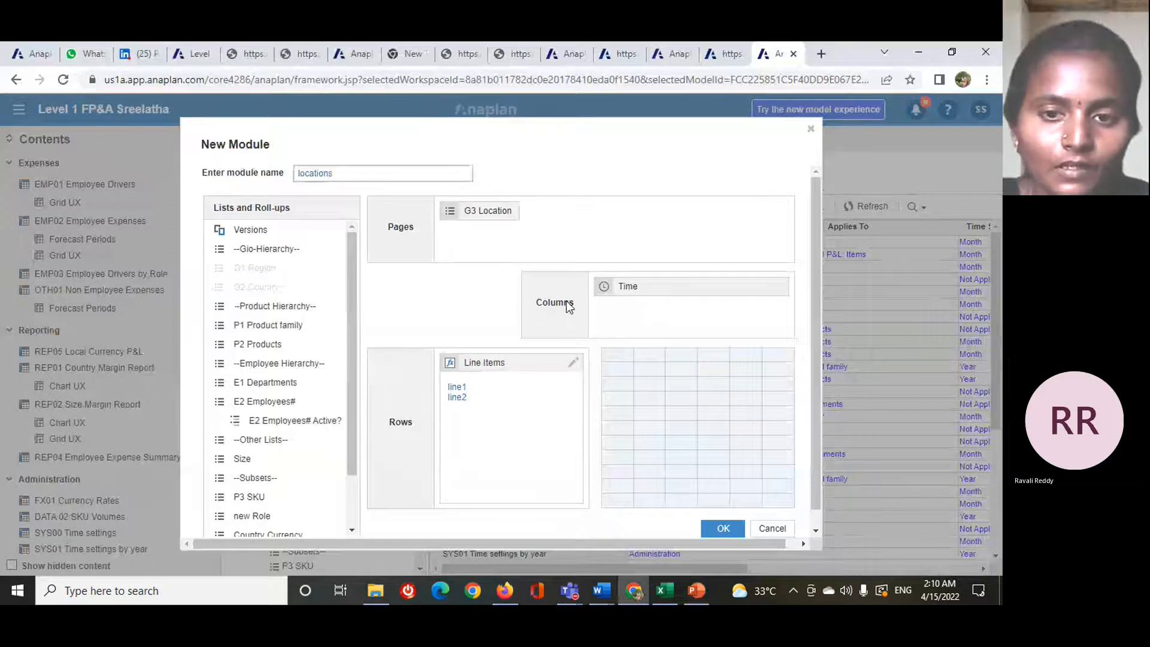
- Create the locations module with Line Items in the columns, G3 Location in the rows and Time in the pages
{"action": "left_click_drag", "start_coordinate": [641, 292], "coordinate": [612, 312]}
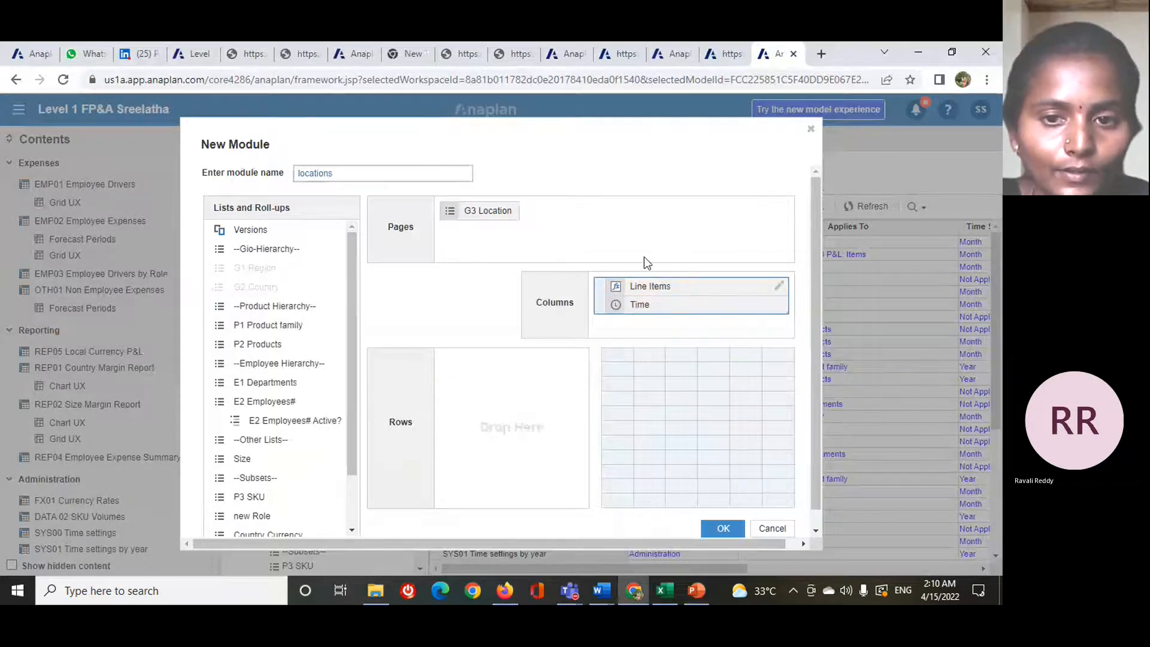
{"action": "left_click_drag", "start_coordinate": [503, 218], "coordinate": [508, 377]}
{"action": "left_click_drag", "start_coordinate": [663, 310], "coordinate": [587, 245]}
{"action": "scroll", "coordinate": [673, 347], "scroll_direction": "down", "scroll_amount": 1}
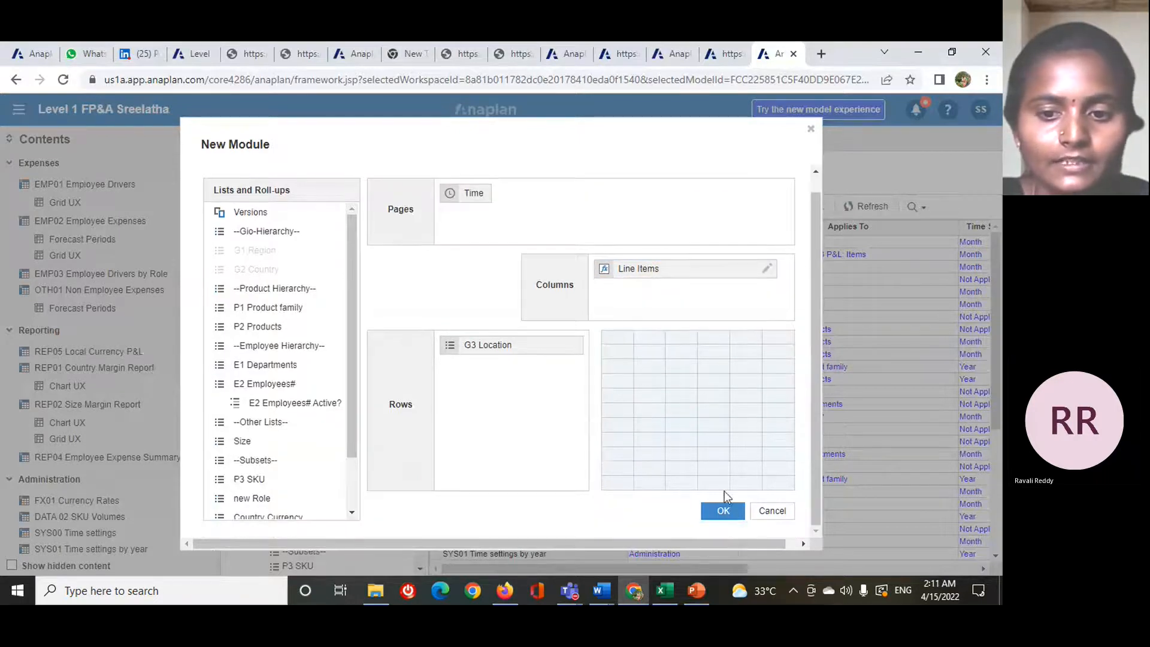
{"action": "left_click", "coordinate": [723, 511]}
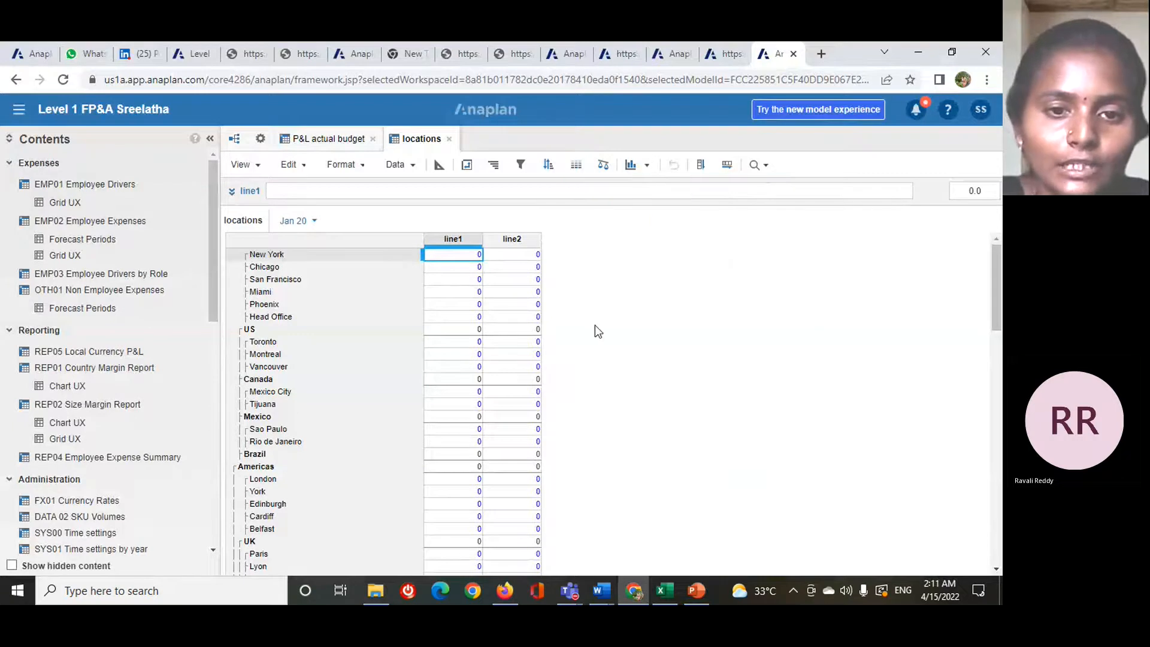
- Enter 1, 2 and 3 in line1 for New York, Chicago and San Francisco
{"action": "double_click", "coordinate": [469, 253]}
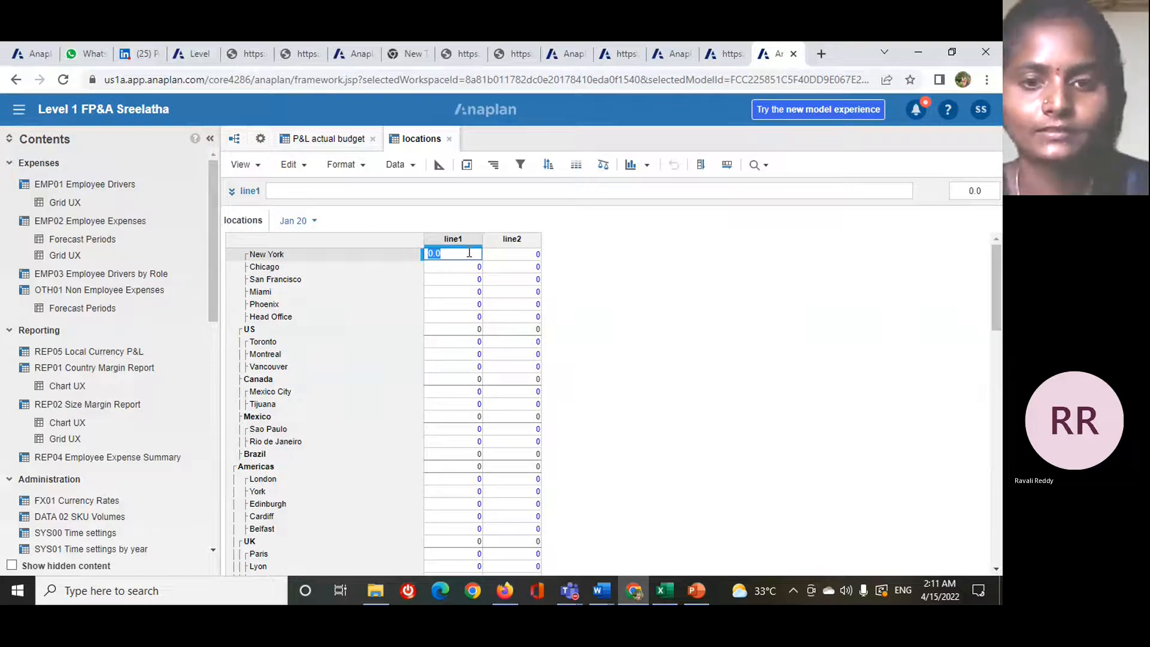
{"action": "type", "text": "1"}
{"action": "key", "text": "Return"}
{"action": "type", "text": "2"}
{"action": "key", "text": "Return"}
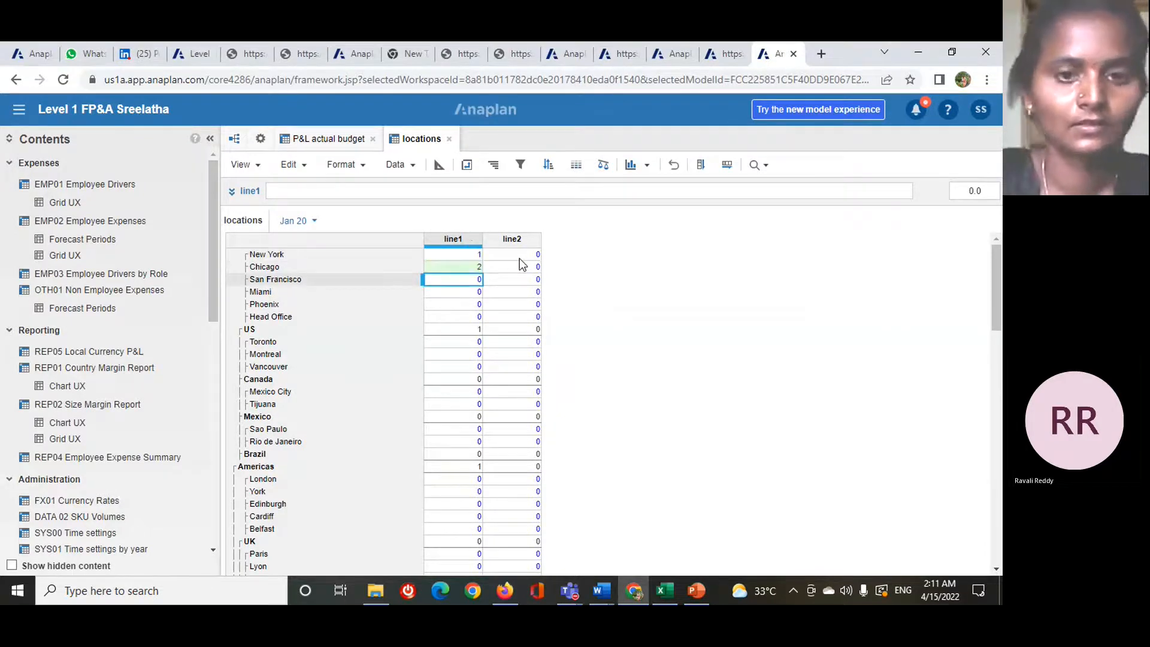
{"action": "type", "text": "3"}
{"action": "key", "text": "Return"}
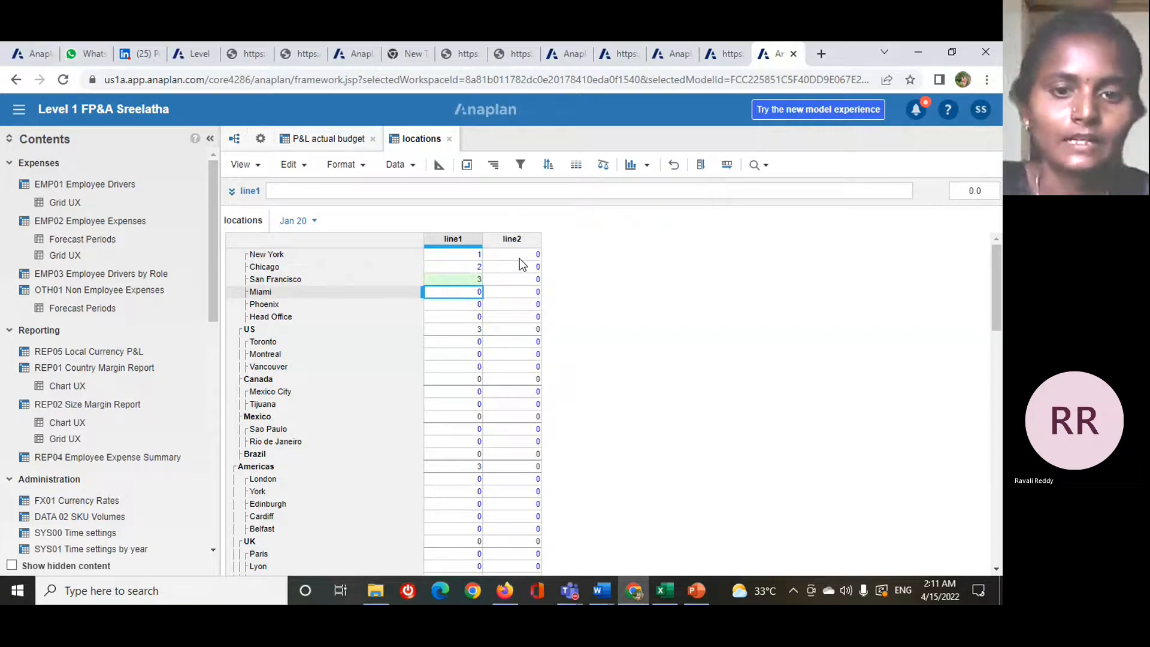
- Copy the New York to San Francisco values of line1 down to the remaining locations
{"action": "left_click", "coordinate": [479, 256]}
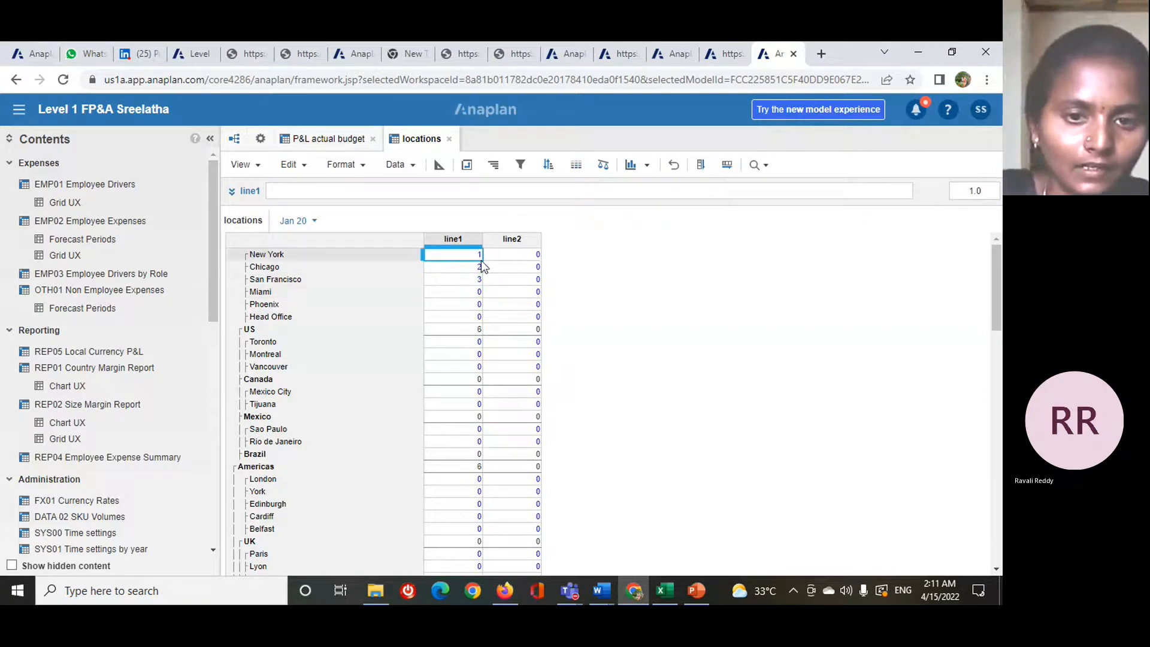
{"action": "left_click_drag", "start_coordinate": [480, 260], "coordinate": [473, 279]}
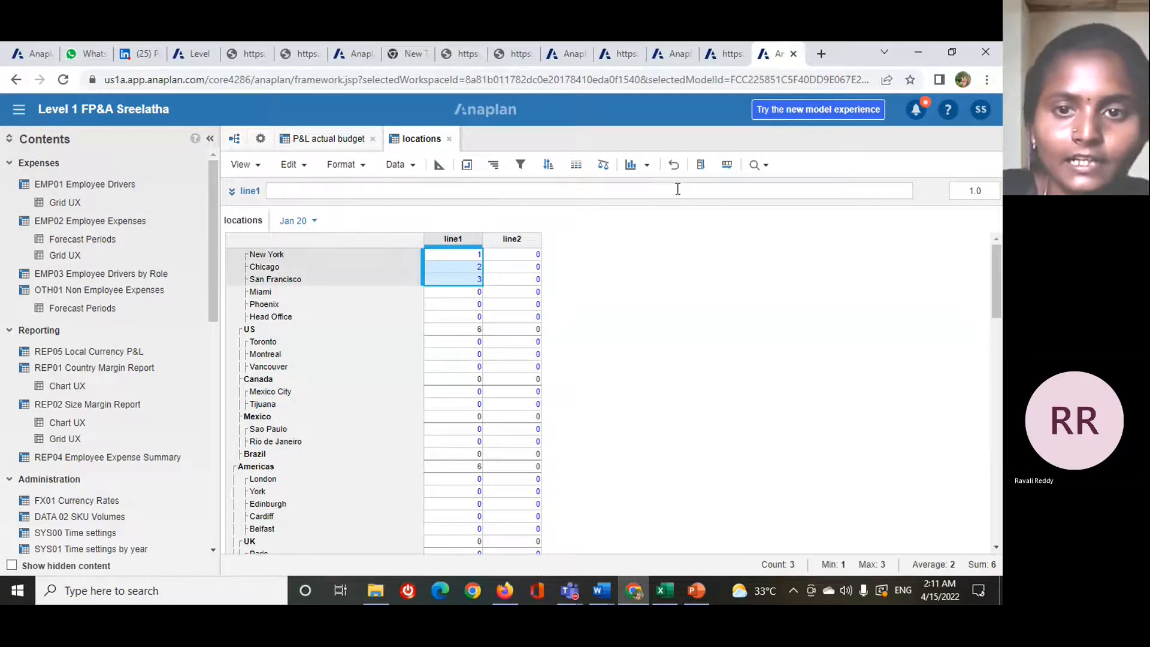
{"action": "left_click", "coordinate": [699, 171]}
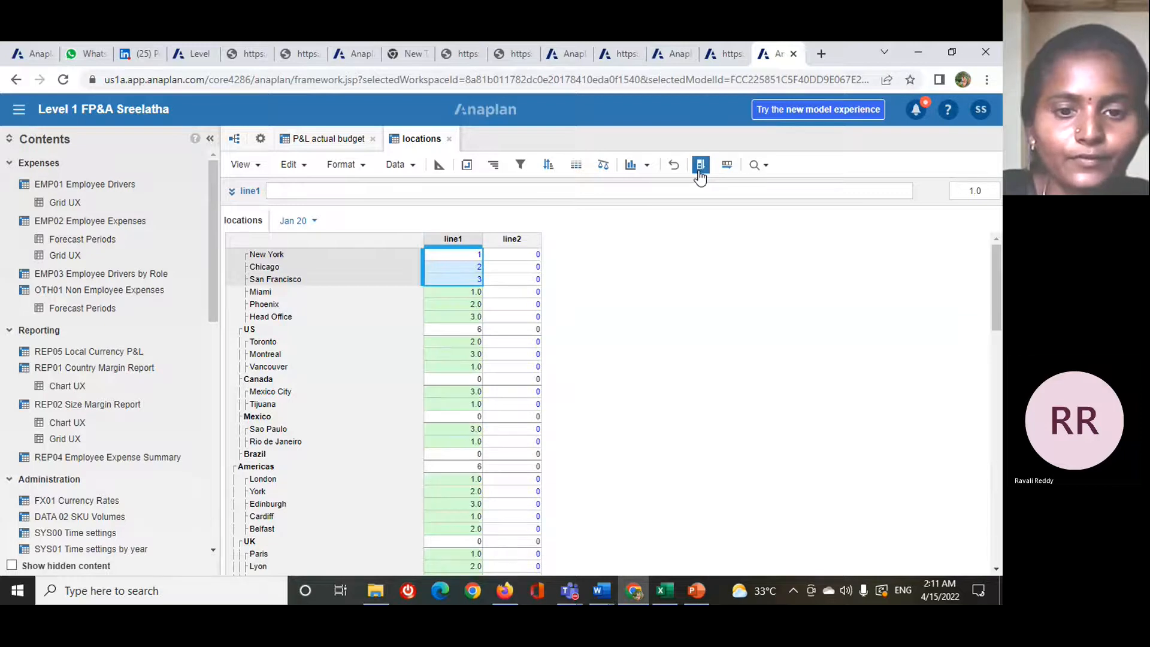
- Enter 6, 7 and 8 in line2 for New York, Chicago and San Francisco
{"action": "left_click", "coordinate": [527, 254]}
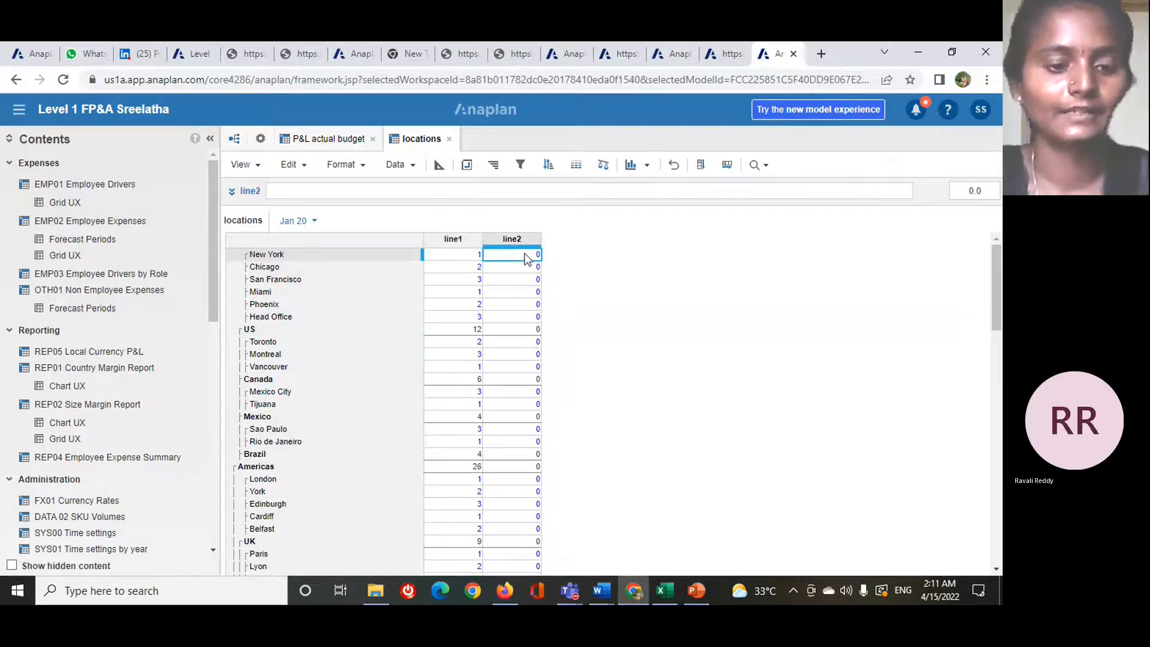
{"action": "double_click", "coordinate": [527, 257]}
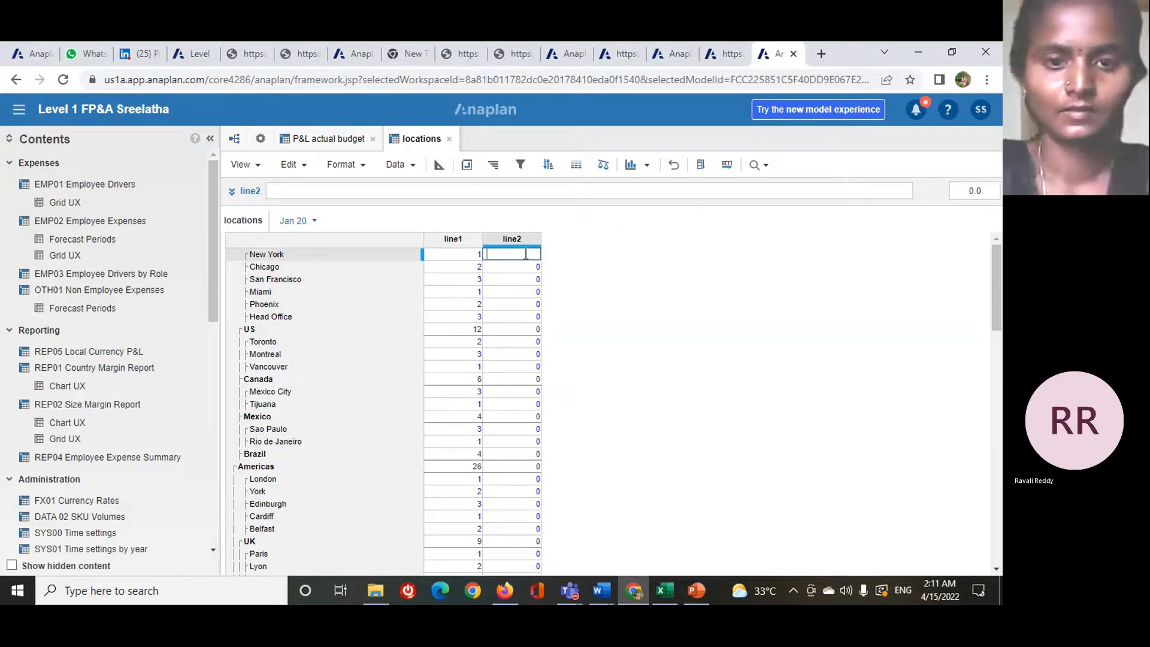
{"action": "type", "text": "6"}
{"action": "key", "text": "Return"}
{"action": "type", "text": "7"}
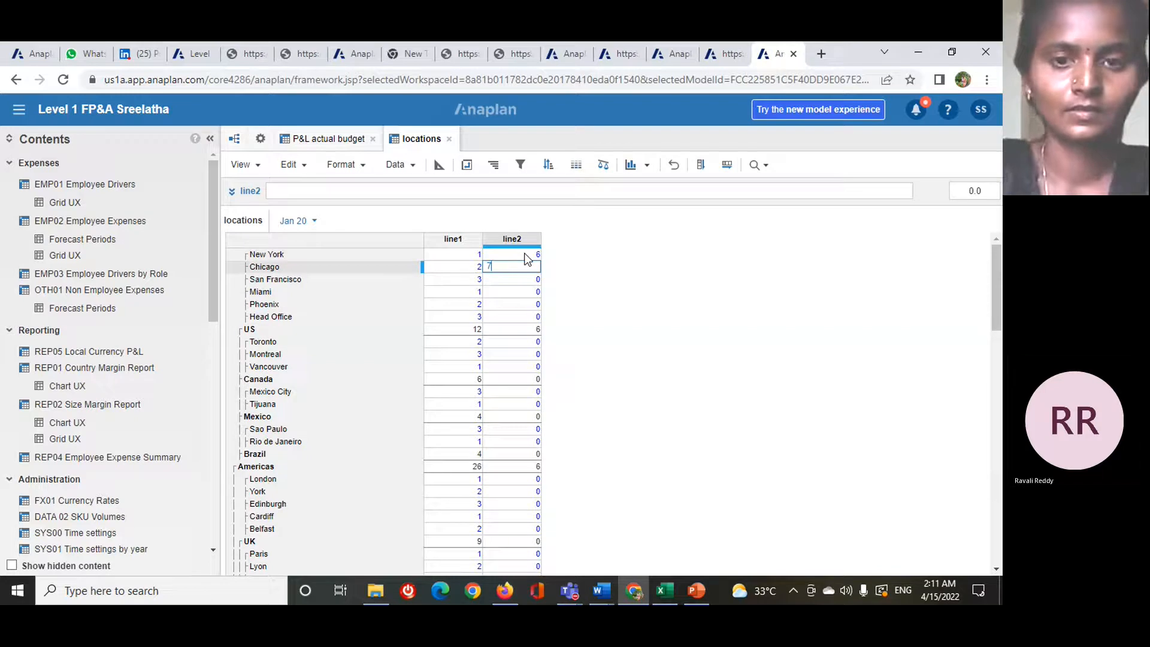
{"action": "key", "text": "Return"}
{"action": "type", "text": "8"}
{"action": "key", "text": "Return"}
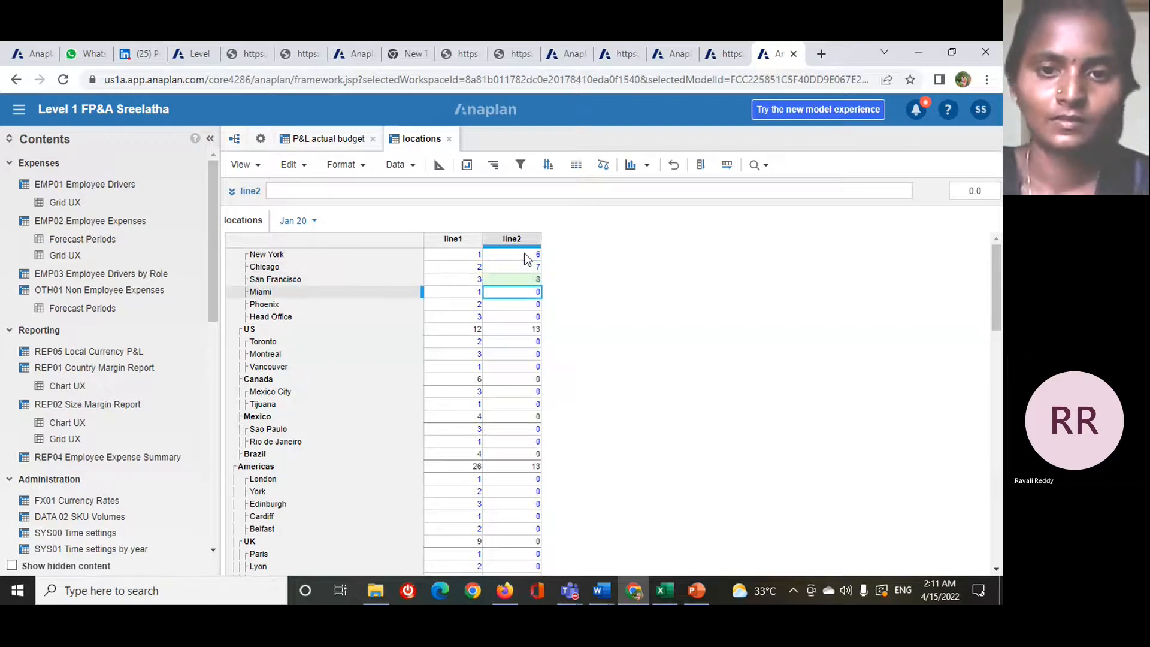
- Copy the New York to San Francisco values of line2 down to the remaining locations
{"action": "left_click", "coordinate": [538, 257]}
{"action": "left_click_drag", "start_coordinate": [536, 267], "coordinate": [542, 282]}
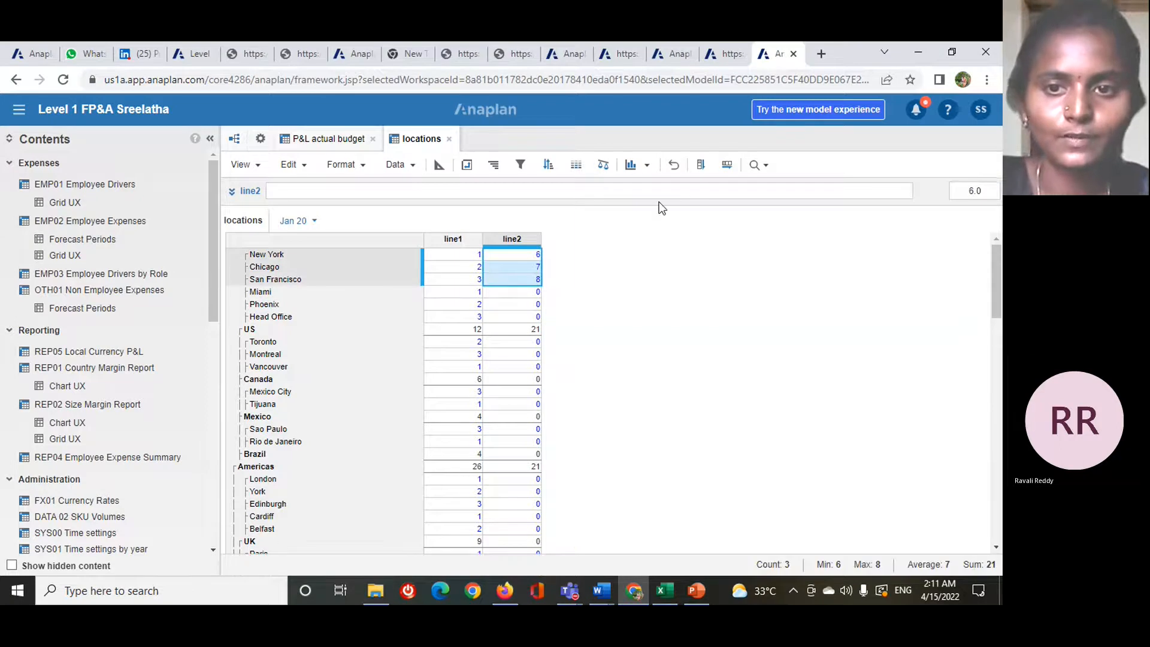
{"action": "left_click", "coordinate": [701, 165]}
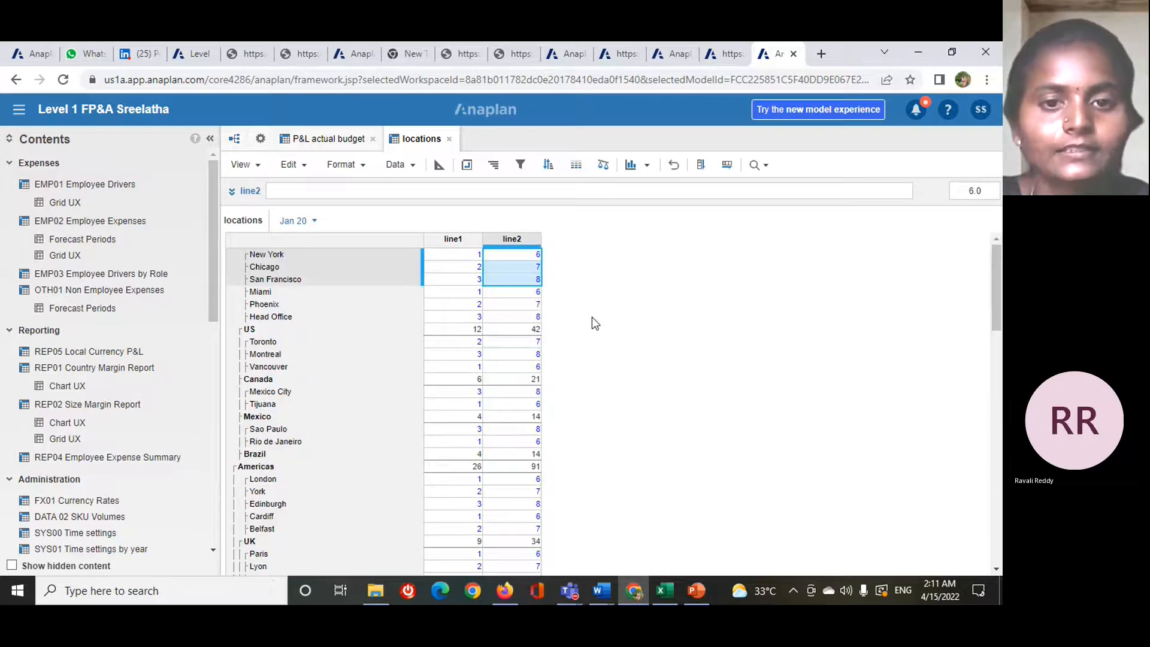
- Start a new conditional formatting rule for line1 that uses a 3-color scale
{"action": "left_click", "coordinate": [446, 254]}
{"action": "left_click", "coordinate": [455, 239]}
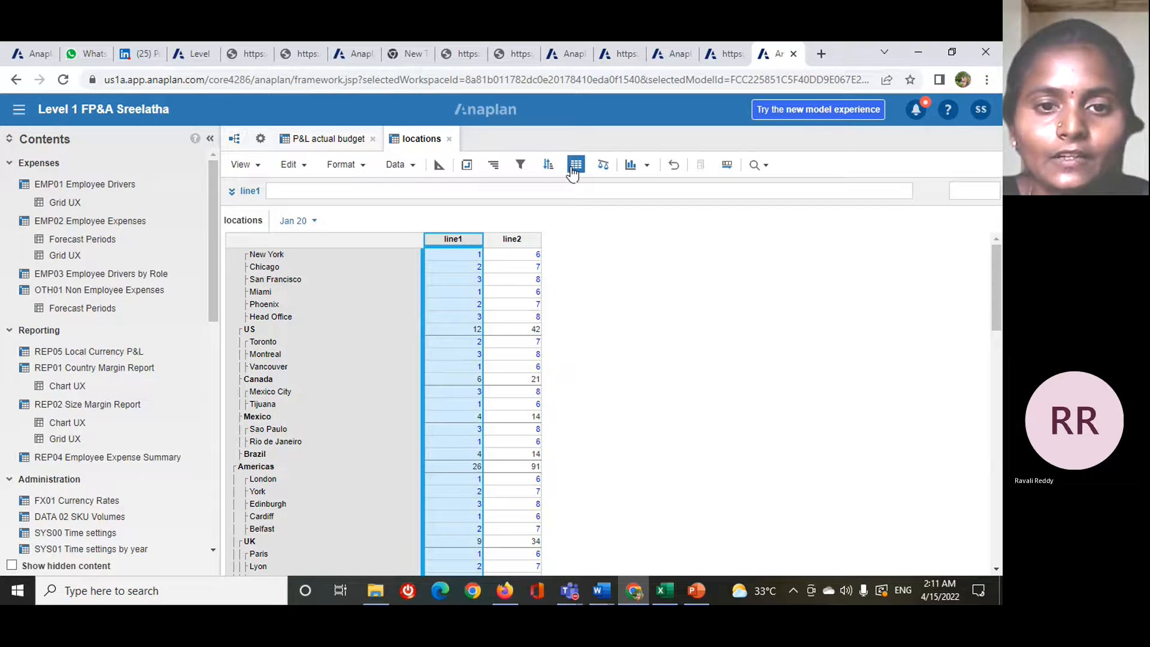
{"action": "left_click", "coordinate": [574, 169]}
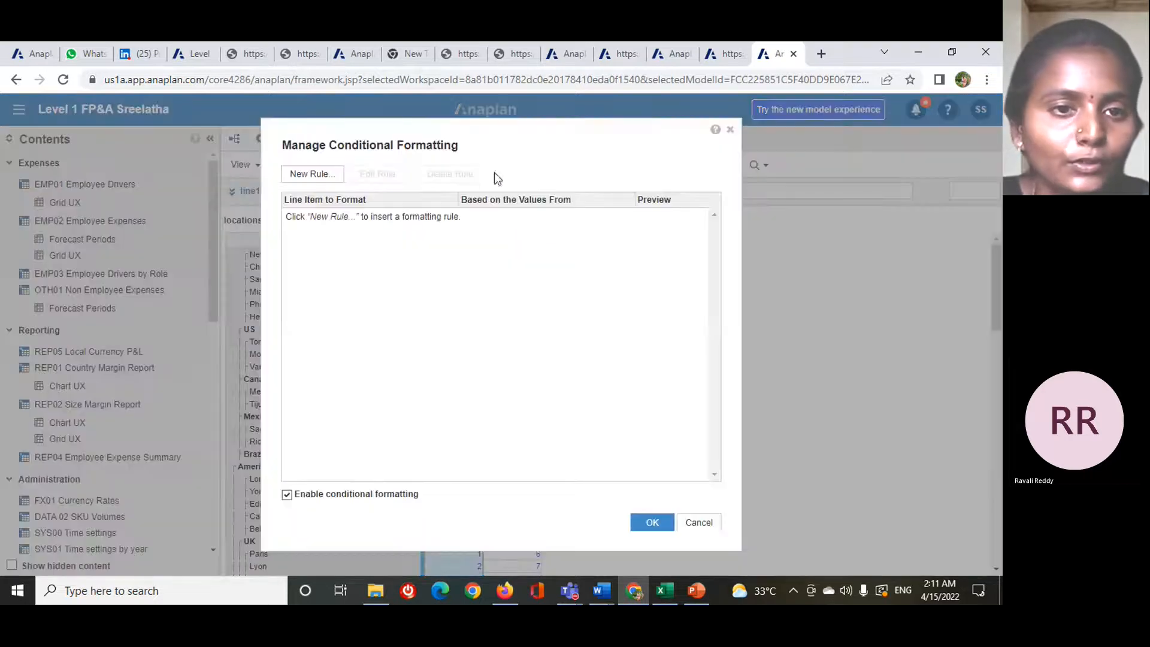
{"action": "left_click", "coordinate": [310, 175]}
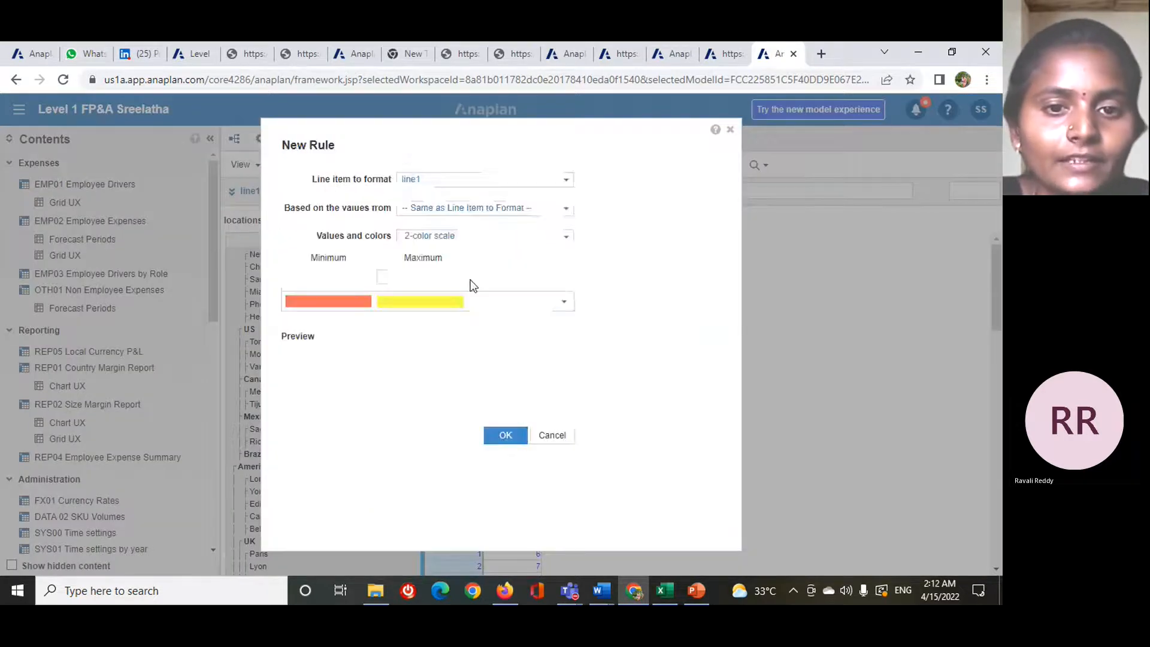
{"action": "left_click", "coordinate": [568, 240]}
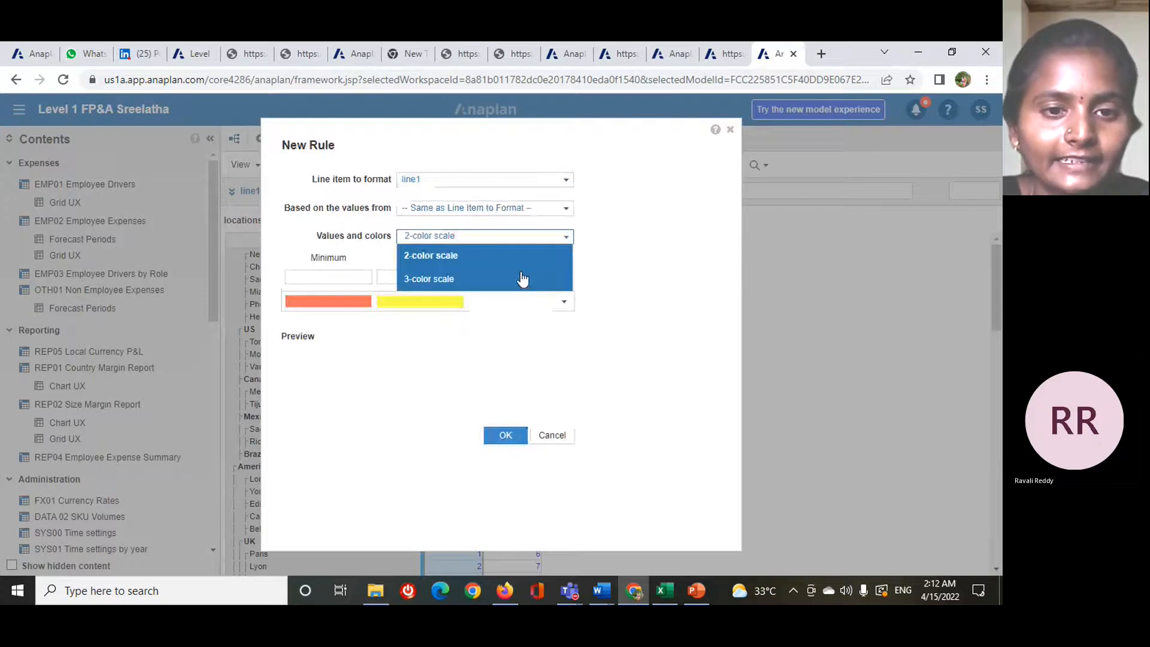
{"action": "left_click", "coordinate": [521, 277]}
- Set the line1 rule's minimum to 1, mid-point to 2 and maximum to 3 with red, yellow and blue colors, and apply it
{"action": "left_click", "coordinate": [355, 276]}
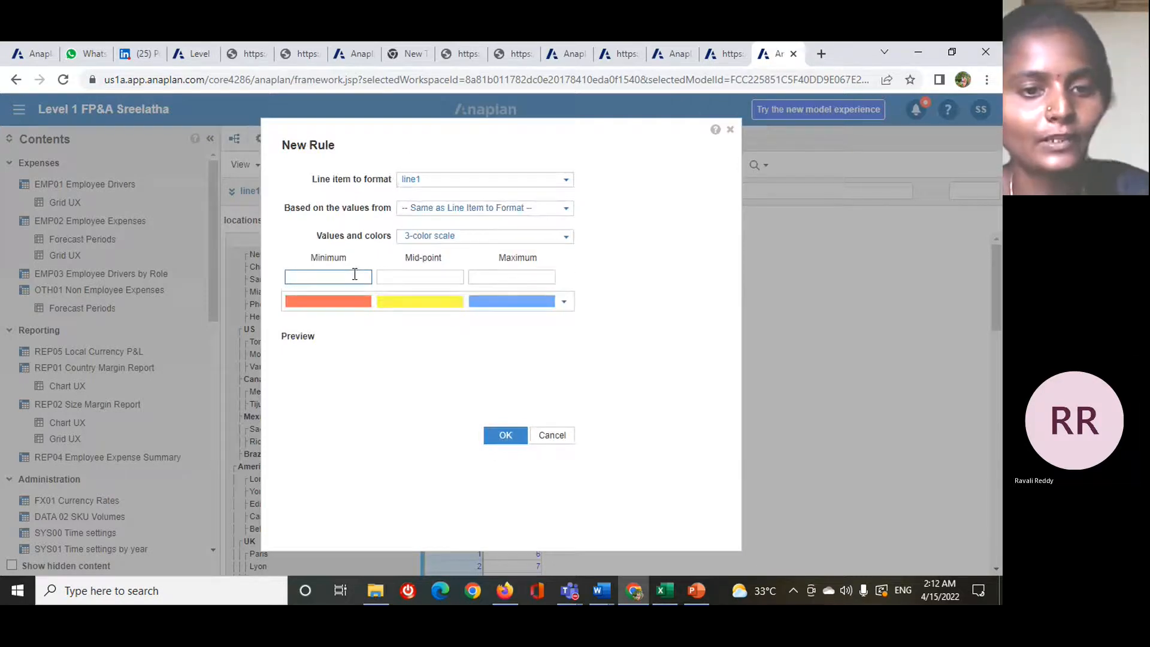
{"action": "type", "text": "1"}
{"action": "left_click", "coordinate": [408, 277]}
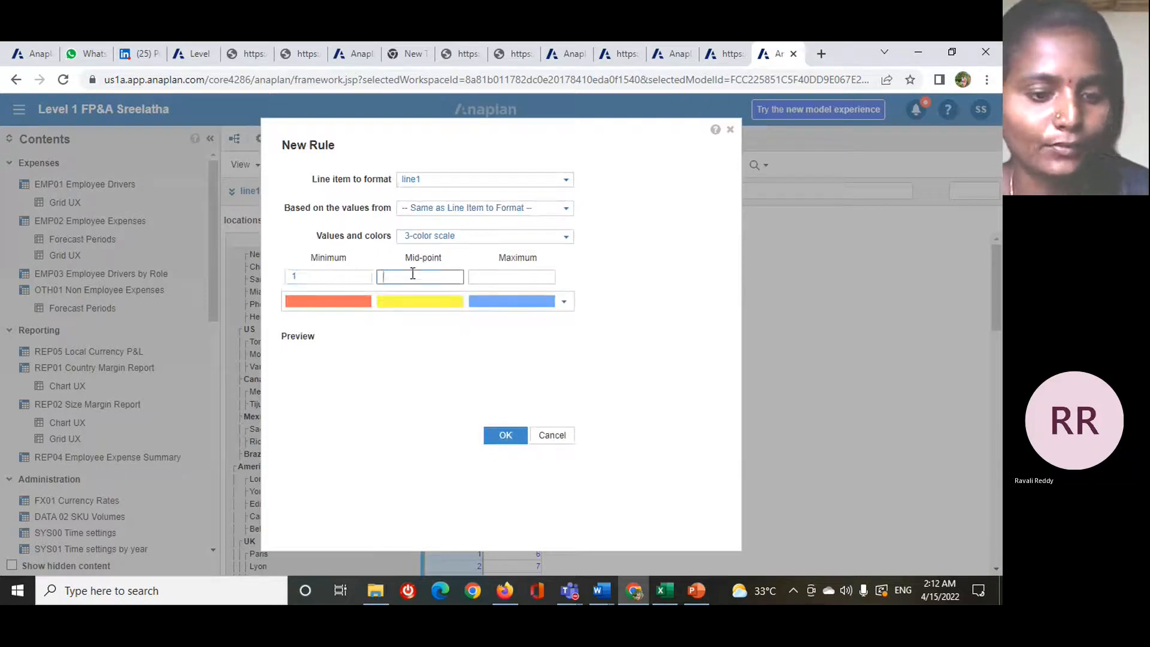
{"action": "type", "text": "2"}
{"action": "left_click", "coordinate": [484, 276]}
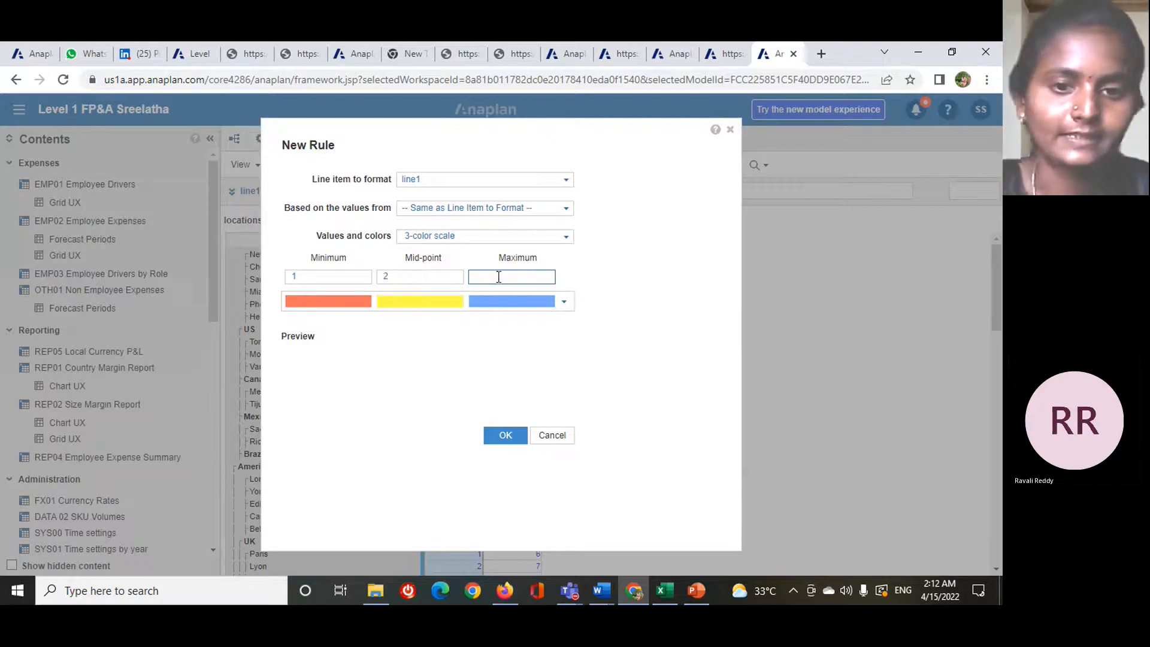
{"action": "type", "text": "3"}
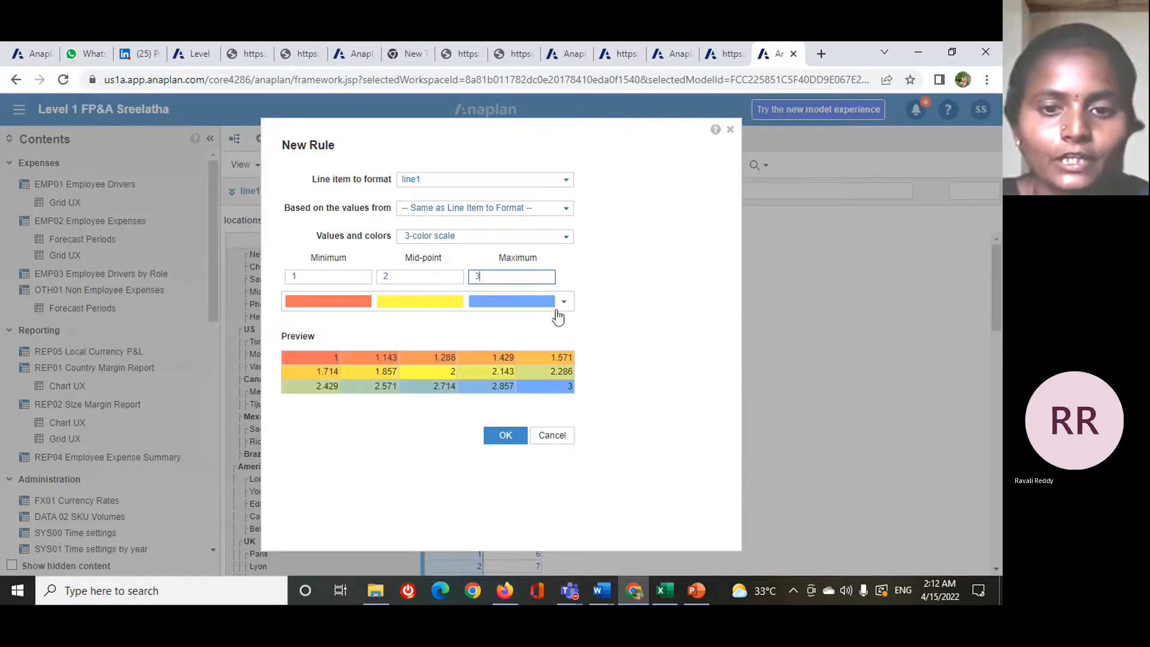
{"action": "left_click", "coordinate": [563, 302]}
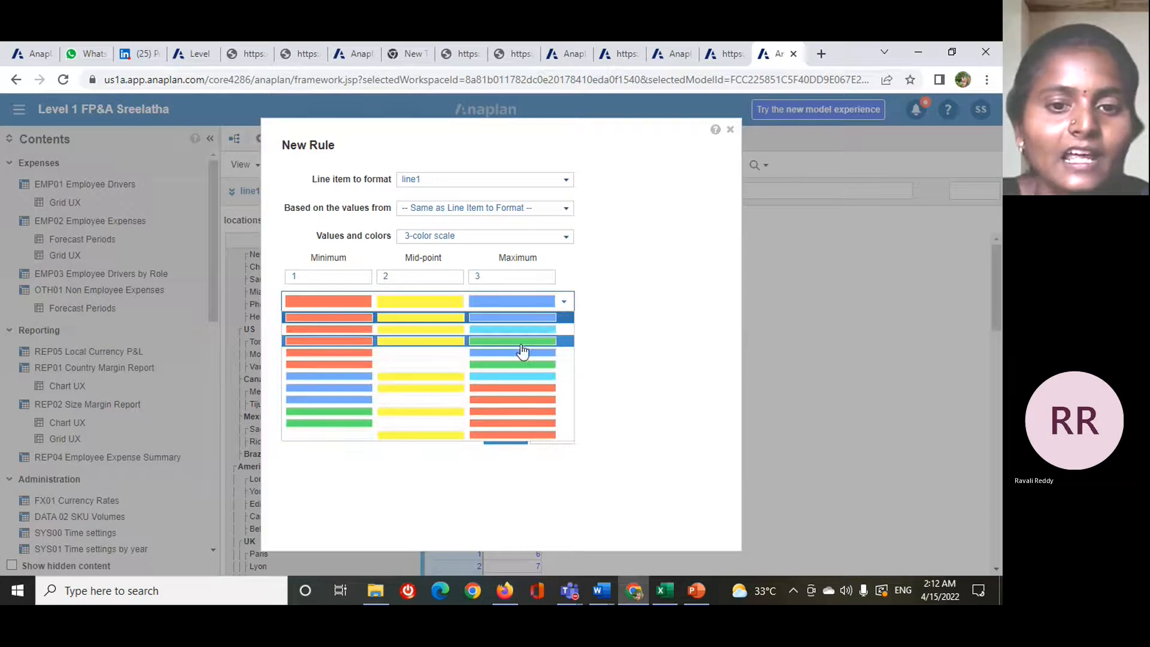
{"action": "left_click", "coordinate": [586, 316]}
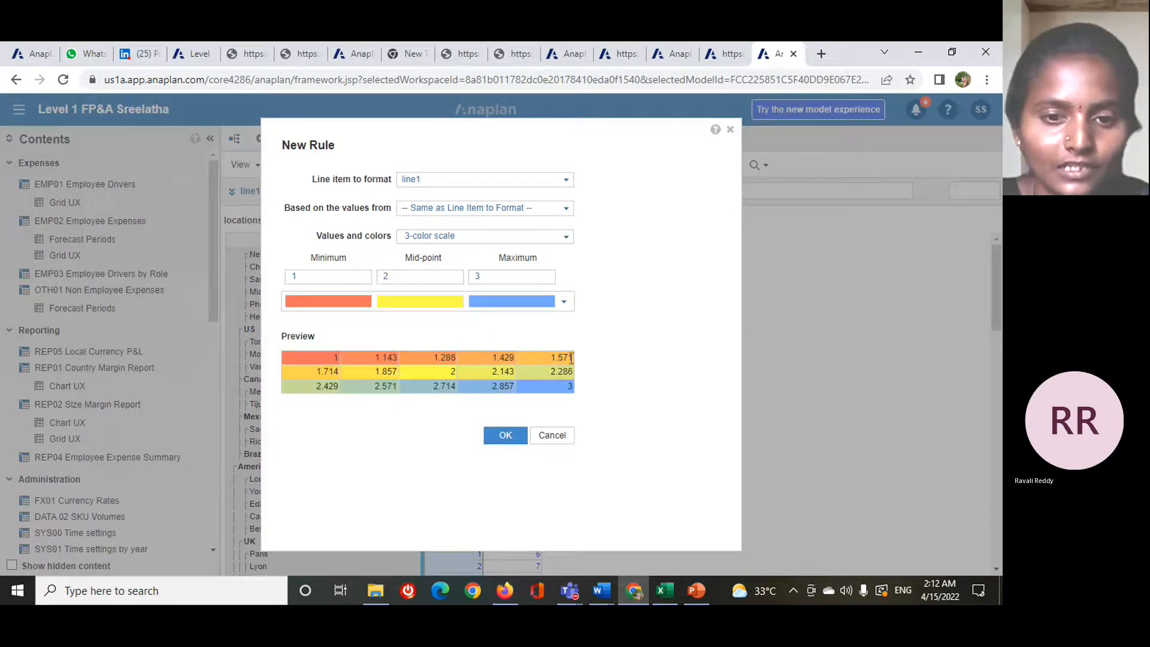
{"action": "left_click", "coordinate": [505, 436]}
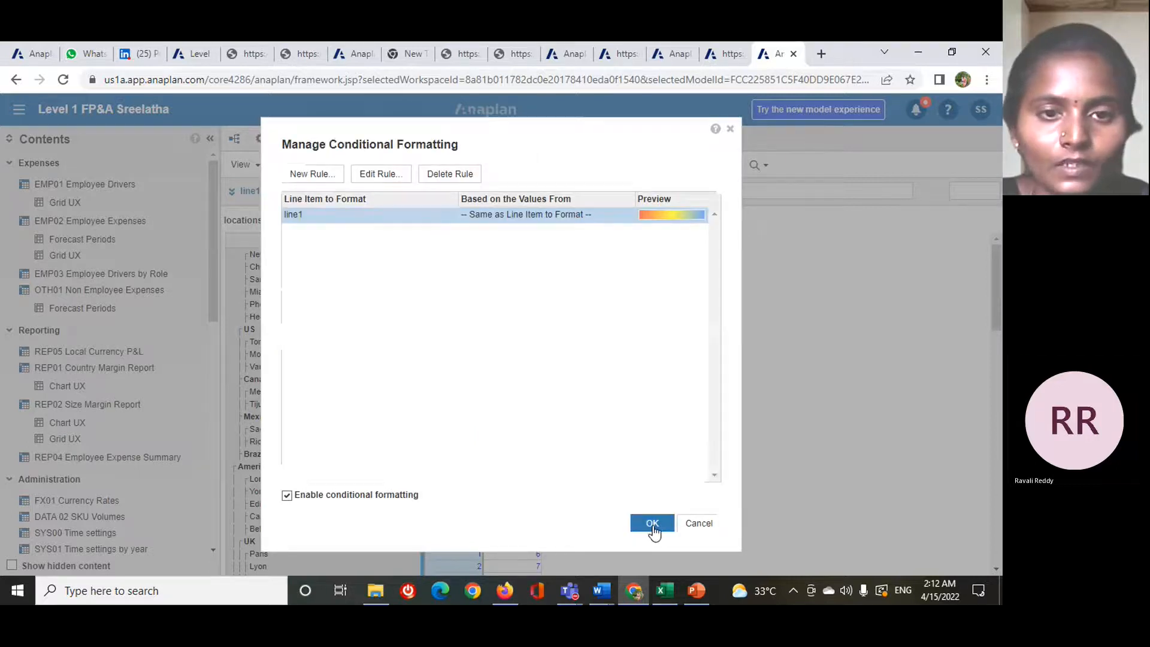
{"action": "left_click", "coordinate": [652, 523]}
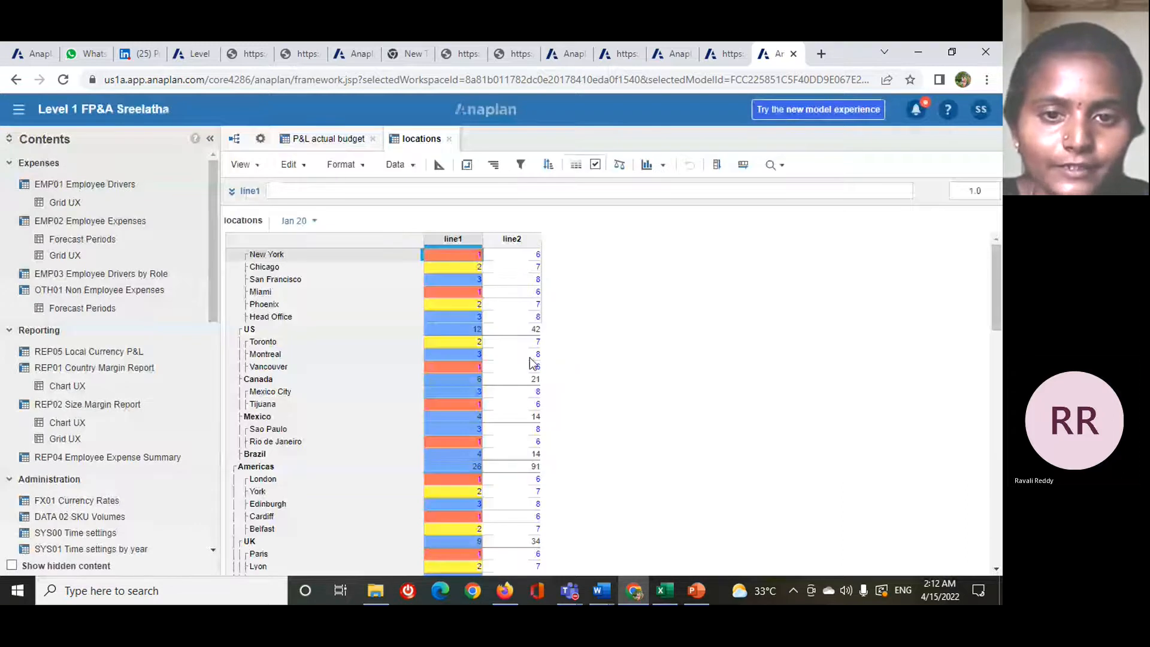
- Create a 3-color conditional formatting rule for line2 with minimum 6, mid-point 7 and maximum 8
{"action": "left_click", "coordinate": [526, 242]}
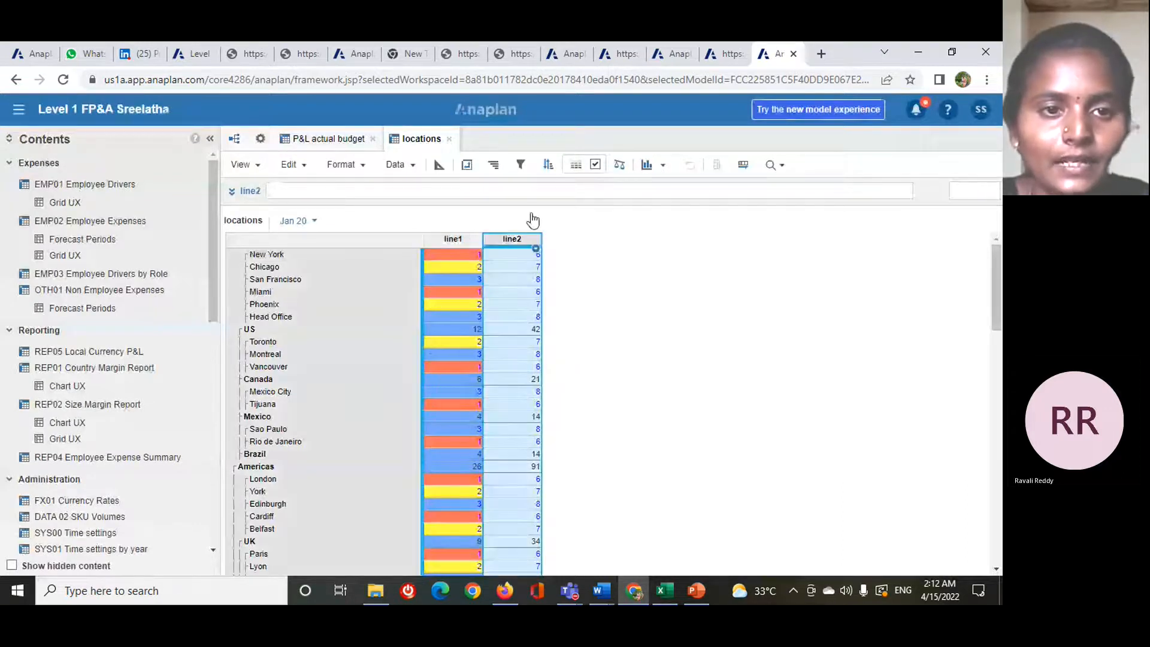
{"action": "left_click", "coordinate": [577, 165]}
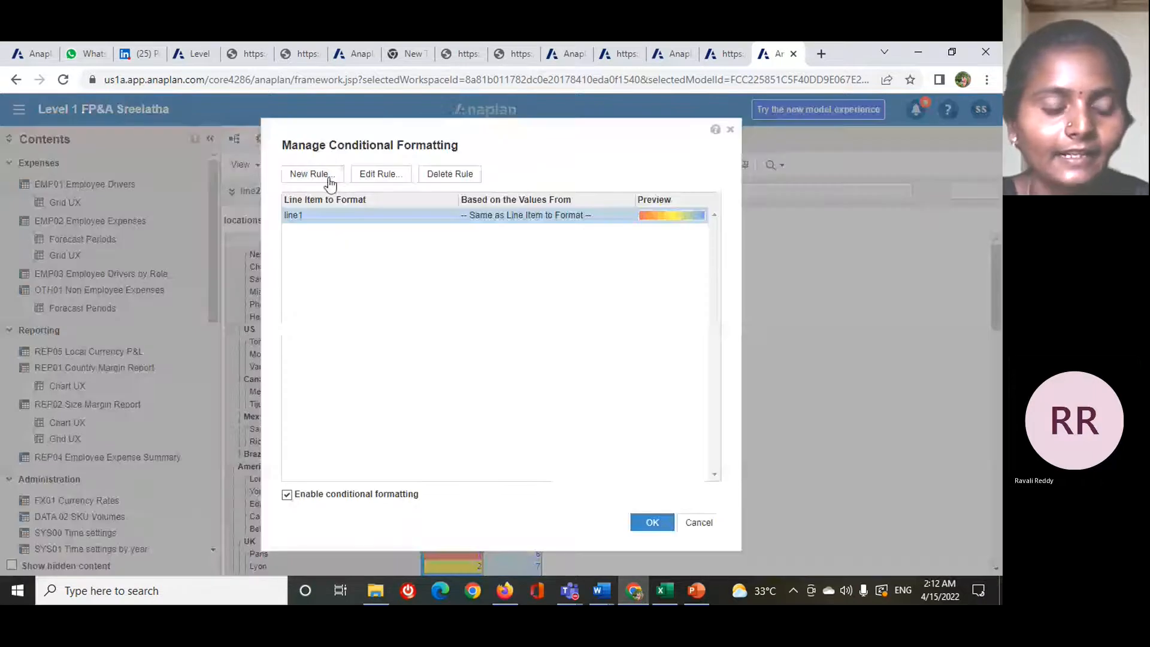
{"action": "left_click", "coordinate": [328, 175]}
{"action": "type", "text": "6"}
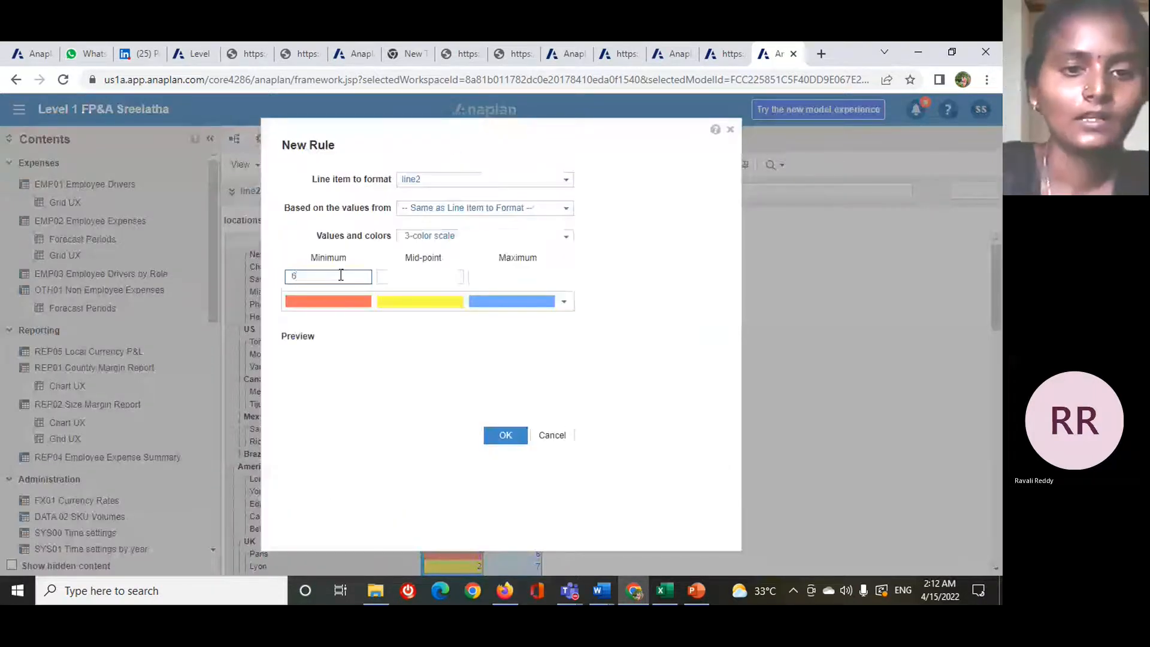
{"action": "left_click", "coordinate": [442, 276]}
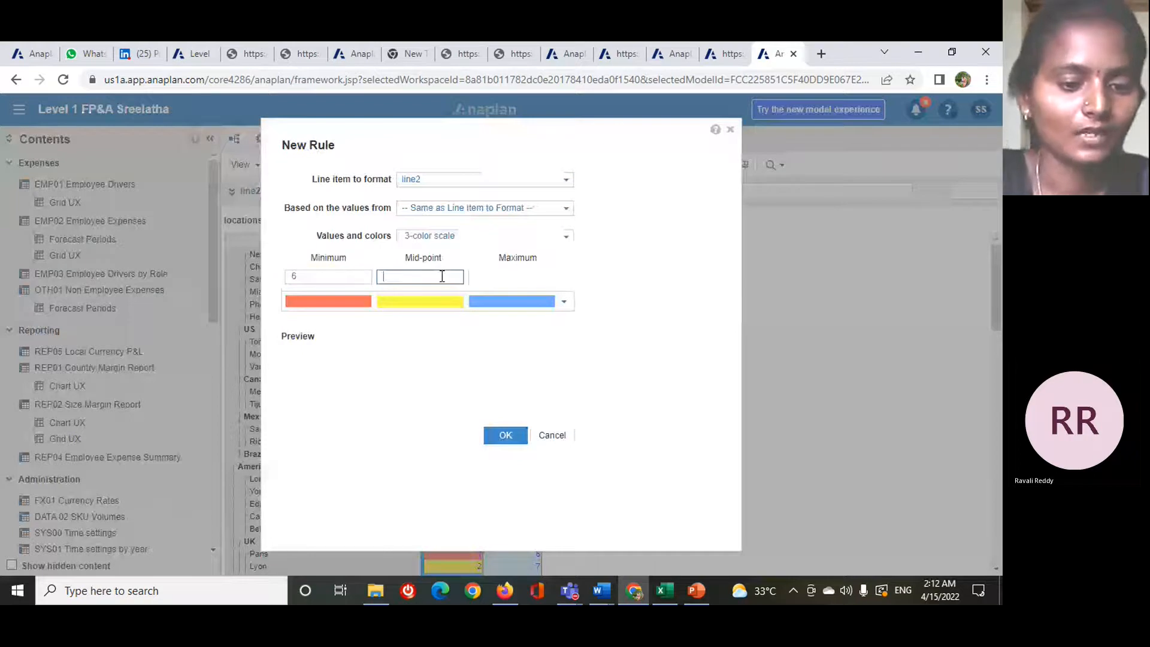
{"action": "type", "text": "7"}
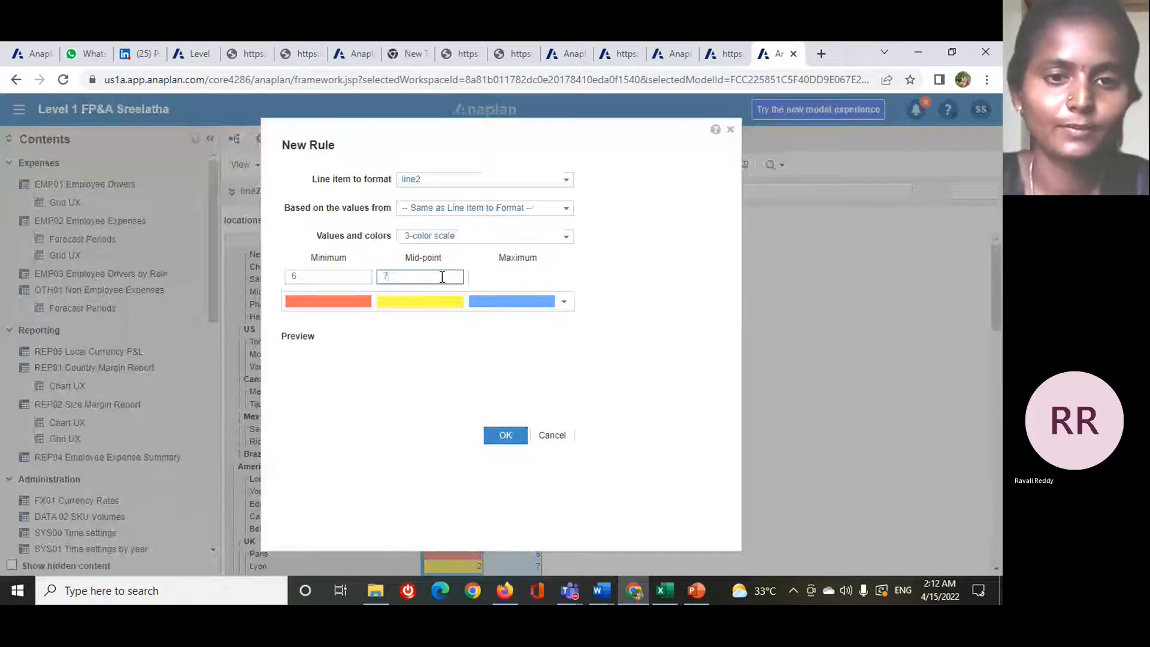
{"action": "left_click", "coordinate": [508, 278]}
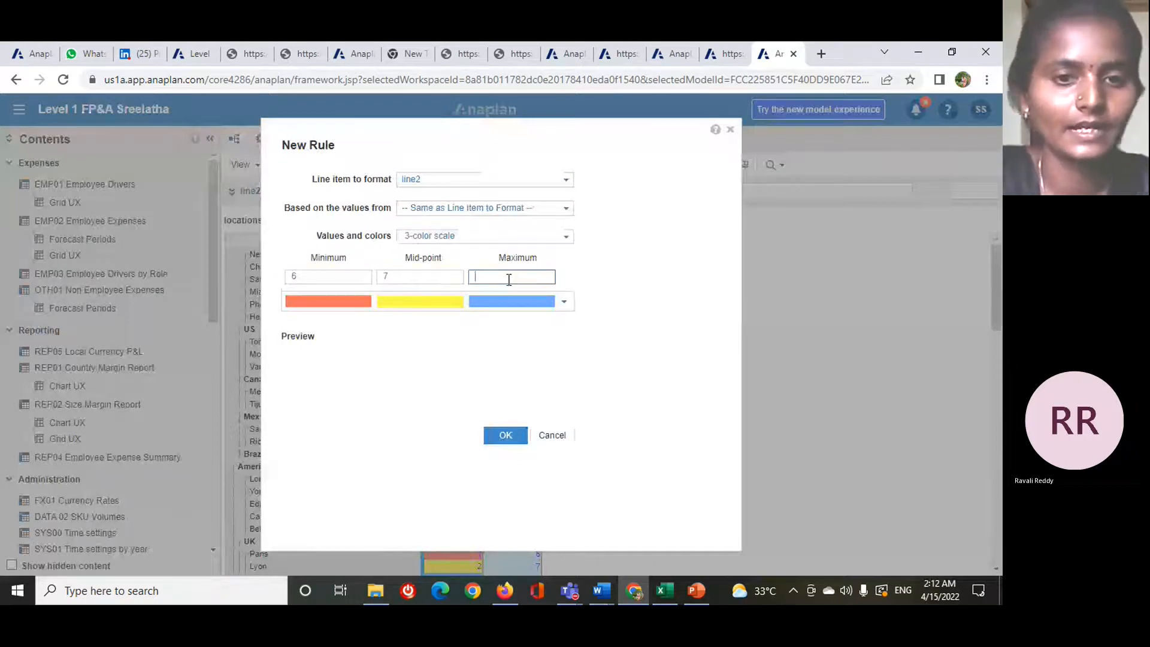
{"action": "type", "text": "8"}
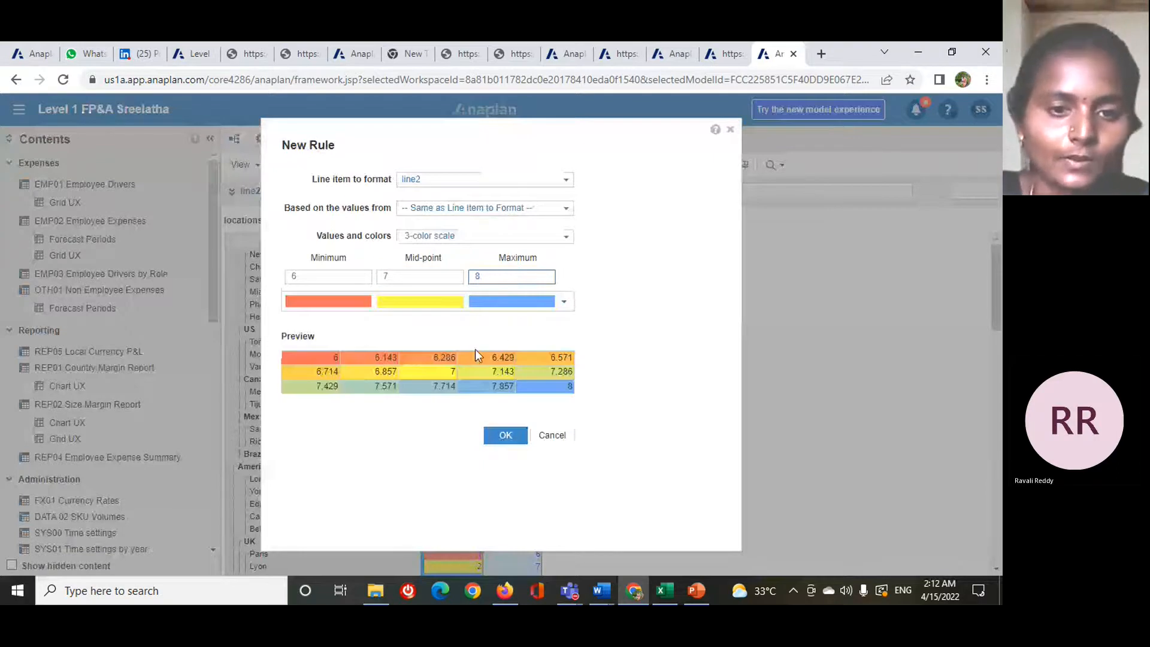
- Give the line2 rule the red, yellow and green color scale and apply the conditional formatting
{"action": "left_click", "coordinate": [564, 302]}
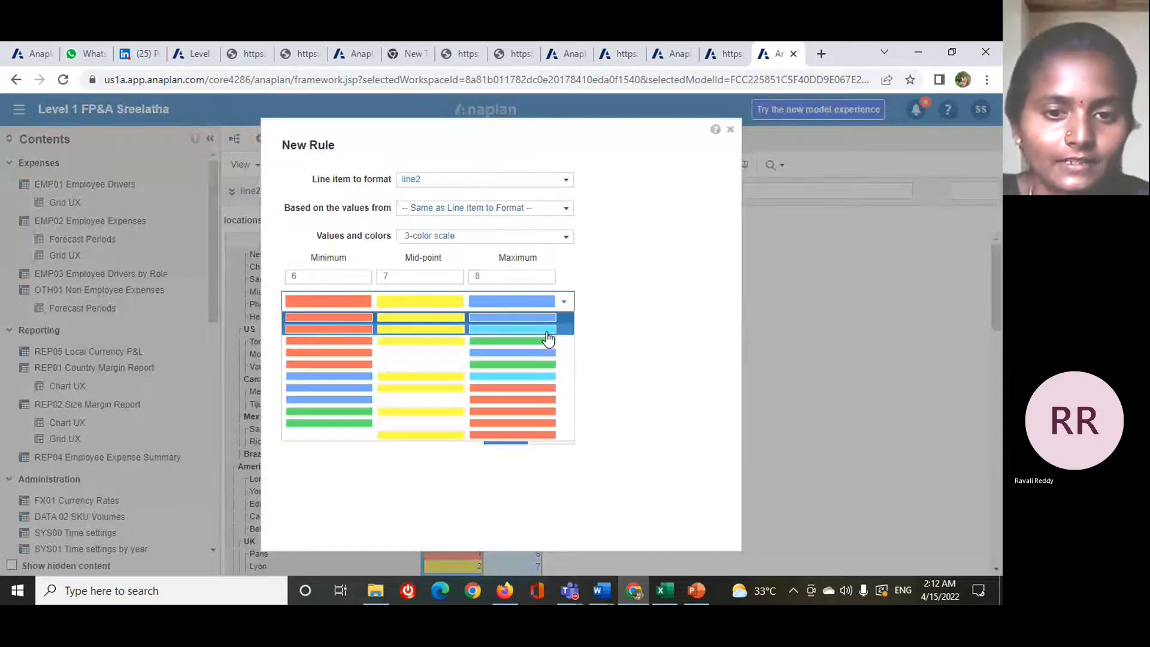
{"action": "left_click", "coordinate": [543, 348]}
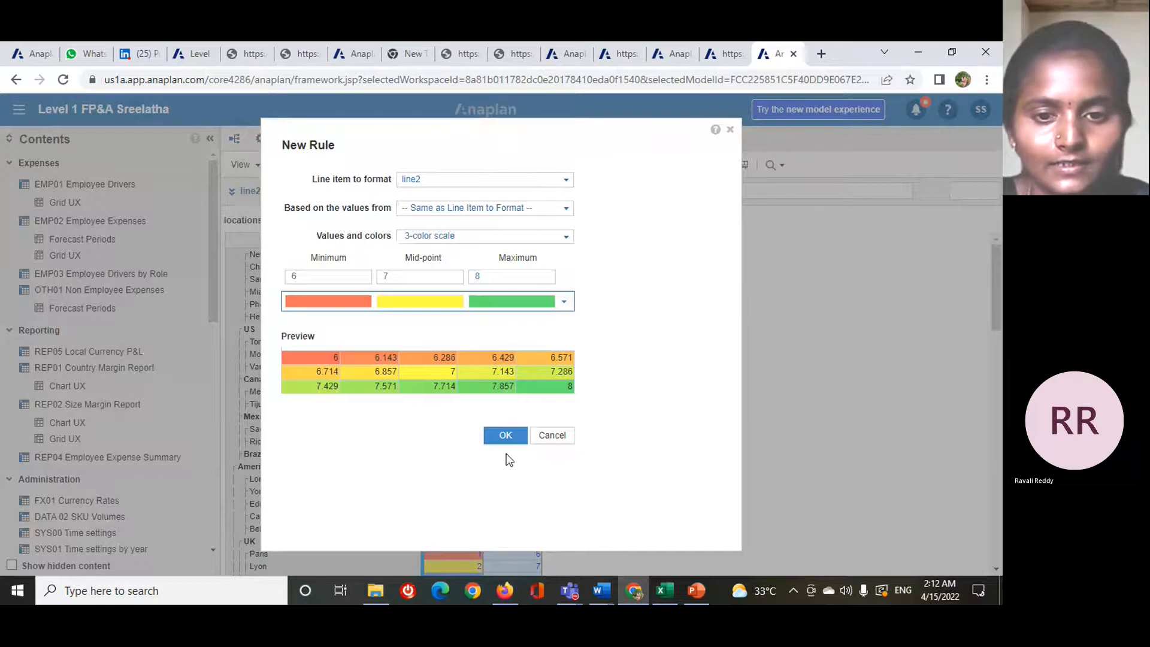
{"action": "left_click", "coordinate": [505, 436]}
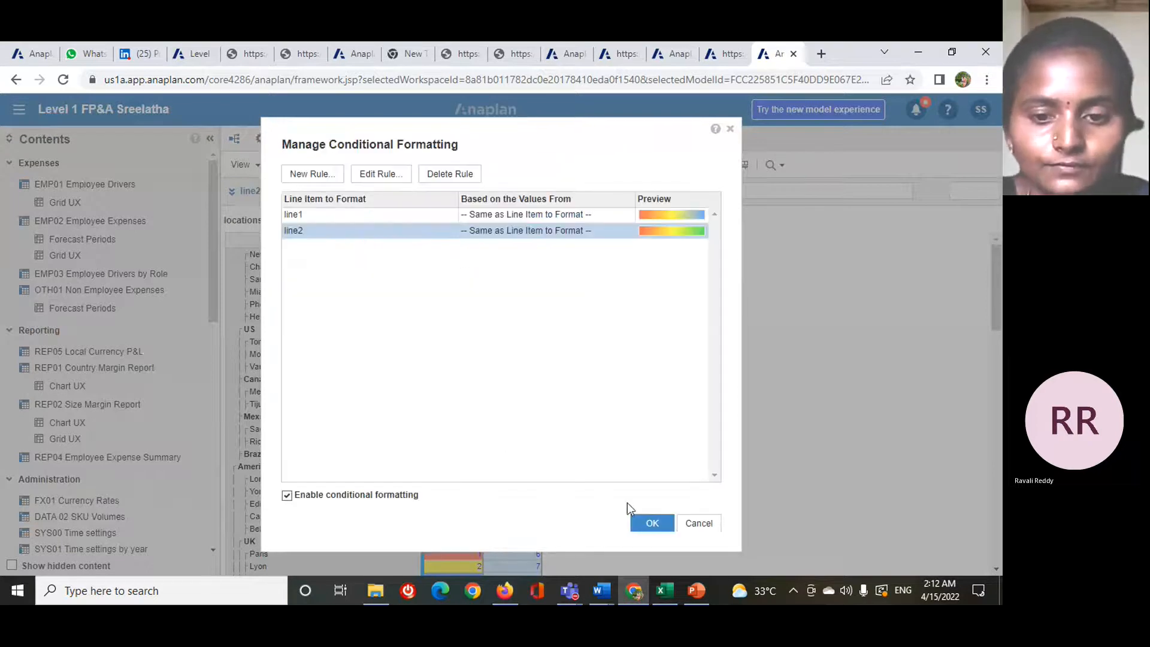
{"action": "left_click", "coordinate": [653, 524]}
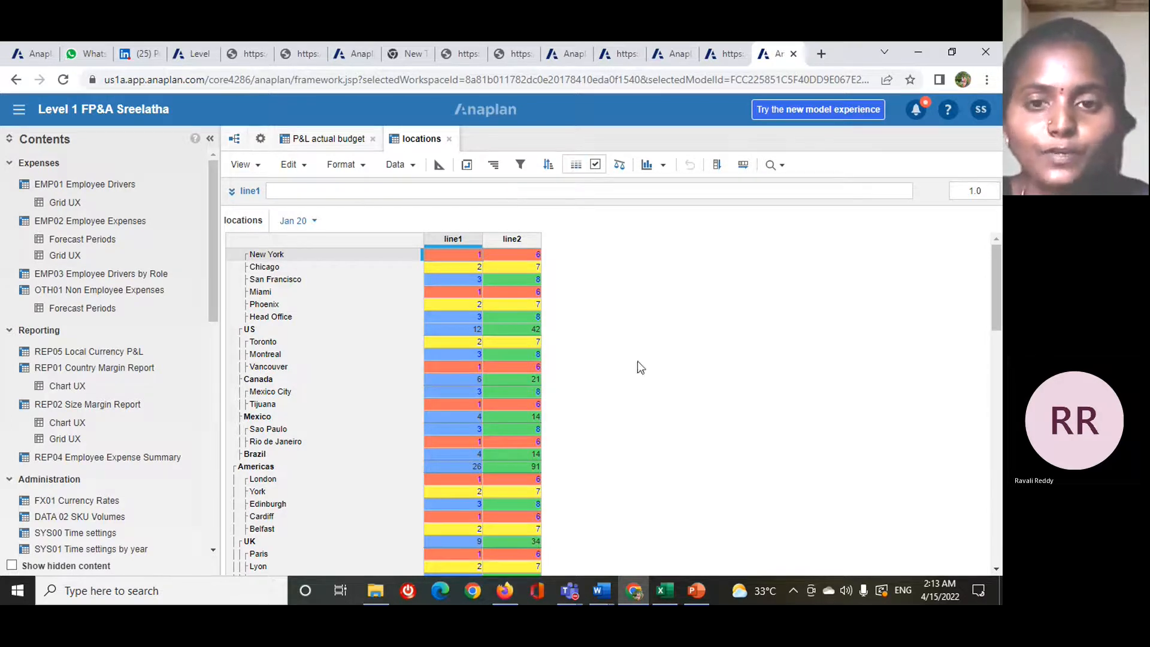
- Turn conditional formatting off in the locations module and turn it back on
{"action": "left_click", "coordinate": [595, 166]}
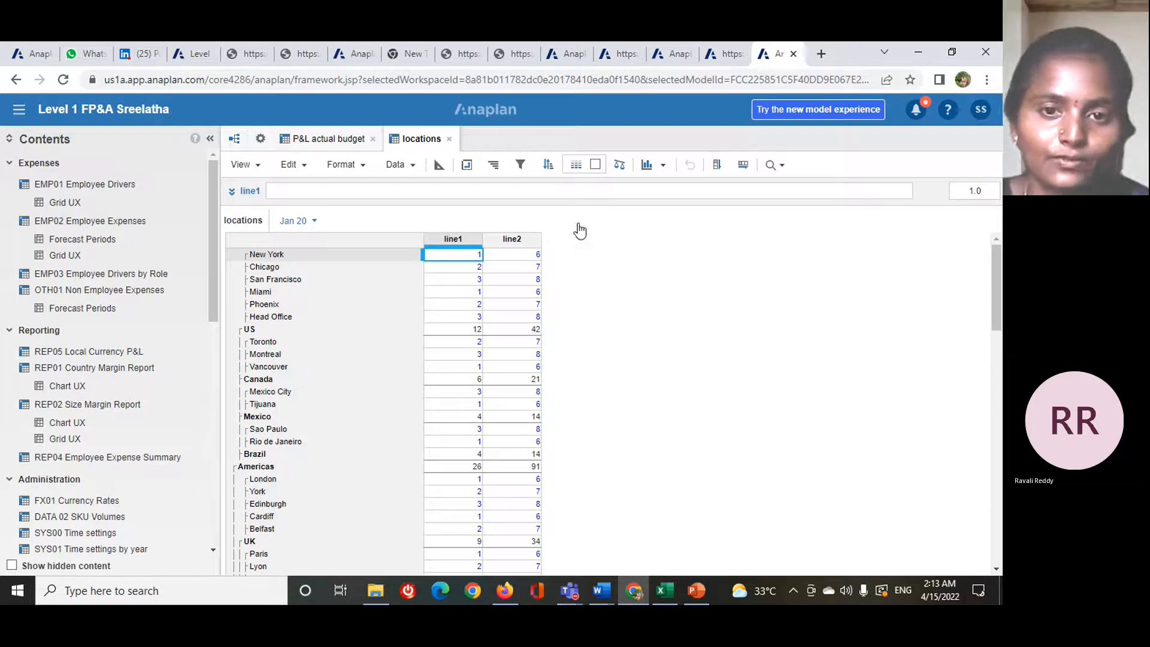
{"action": "left_click", "coordinate": [596, 165]}
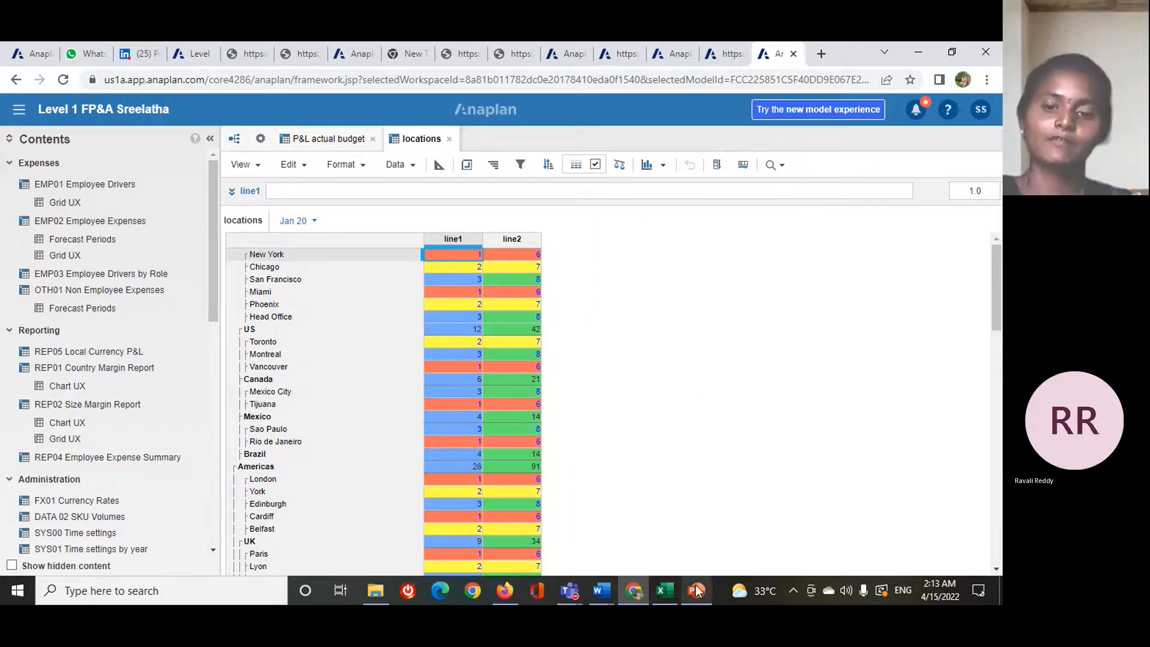
- Switch to the PowerPoint lesson deck and review the Sorting in a Module slide
{"action": "mouse_move", "coordinate": [697, 593]}
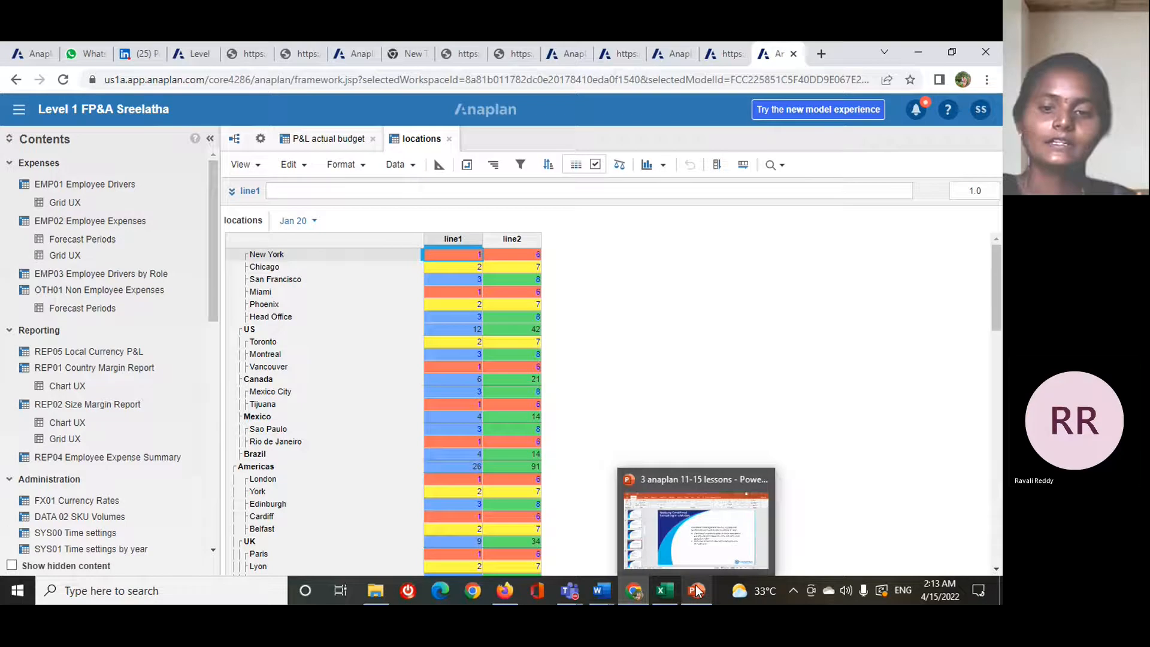
{"action": "left_click", "coordinate": [700, 512]}
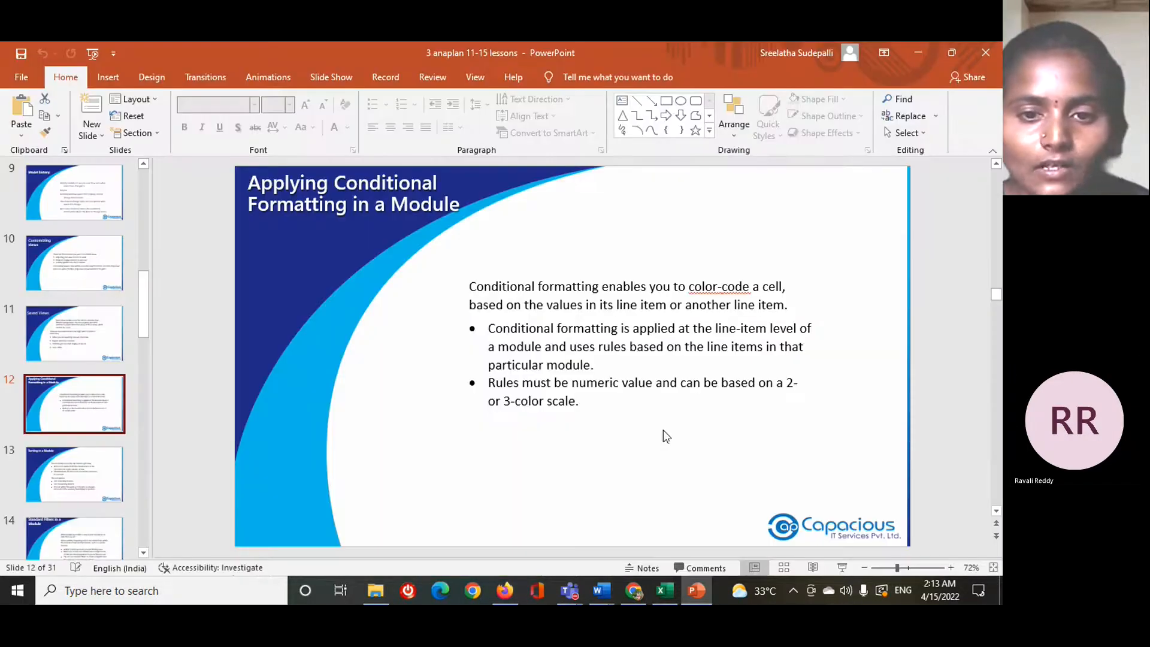
{"action": "scroll", "coordinate": [663, 431], "scroll_direction": "down", "scroll_amount": 1}
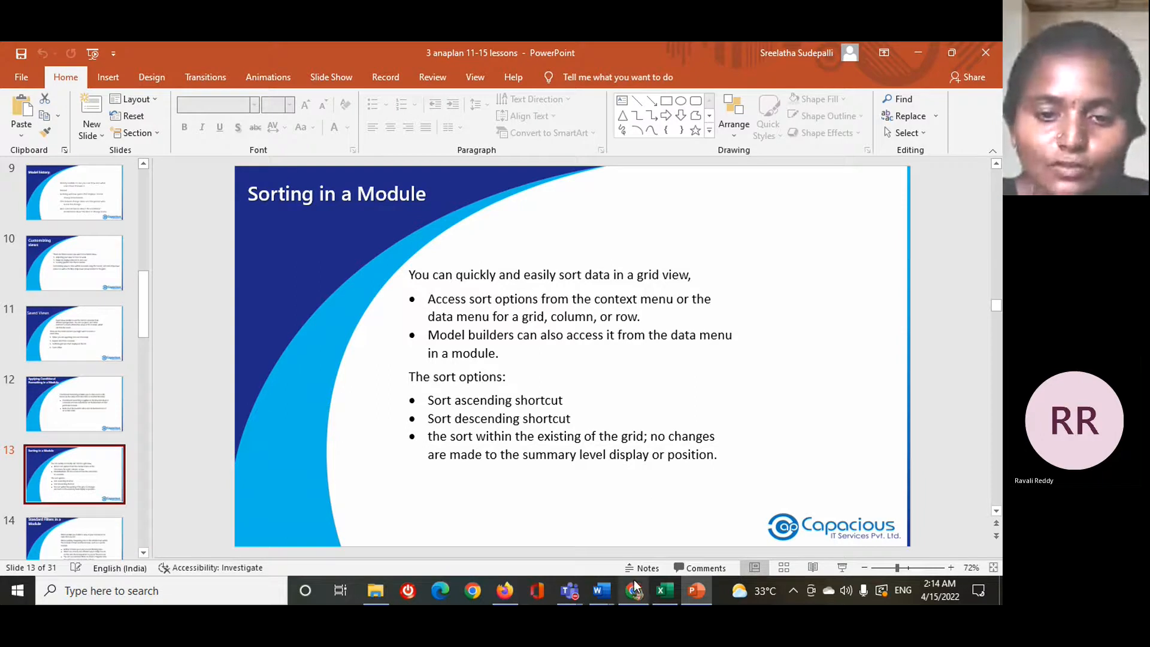
- Switch back to Anaplan and show the P&L actual budget module with line items in rows and months in columns
{"action": "mouse_move", "coordinate": [635, 588]}
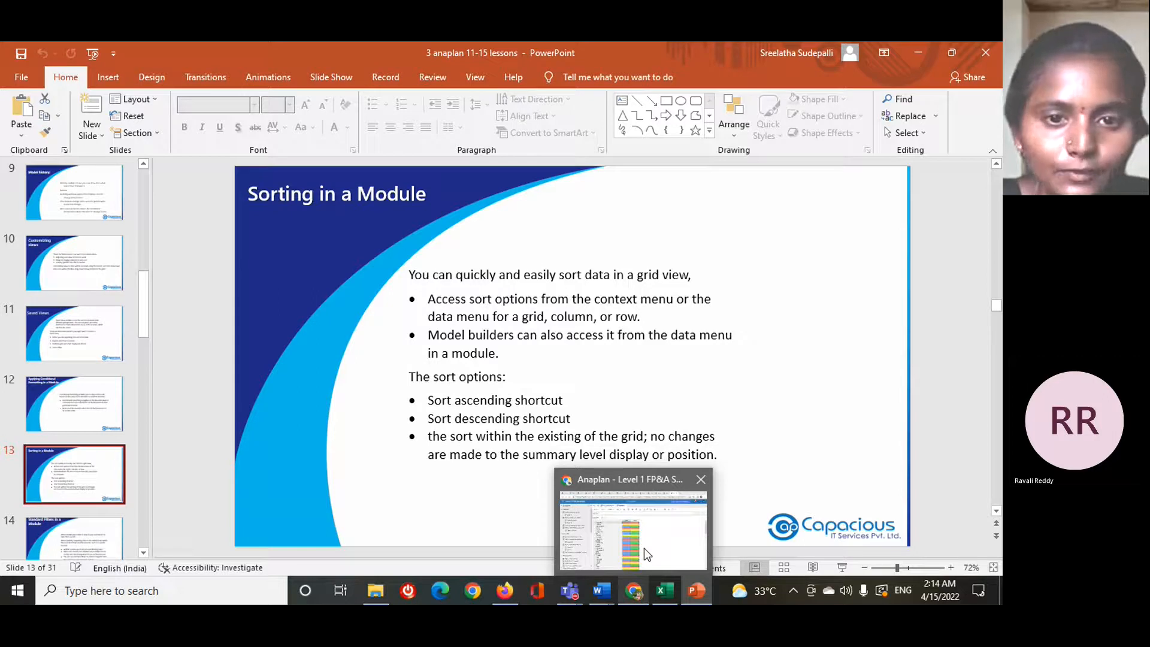
{"action": "left_click", "coordinate": [644, 548]}
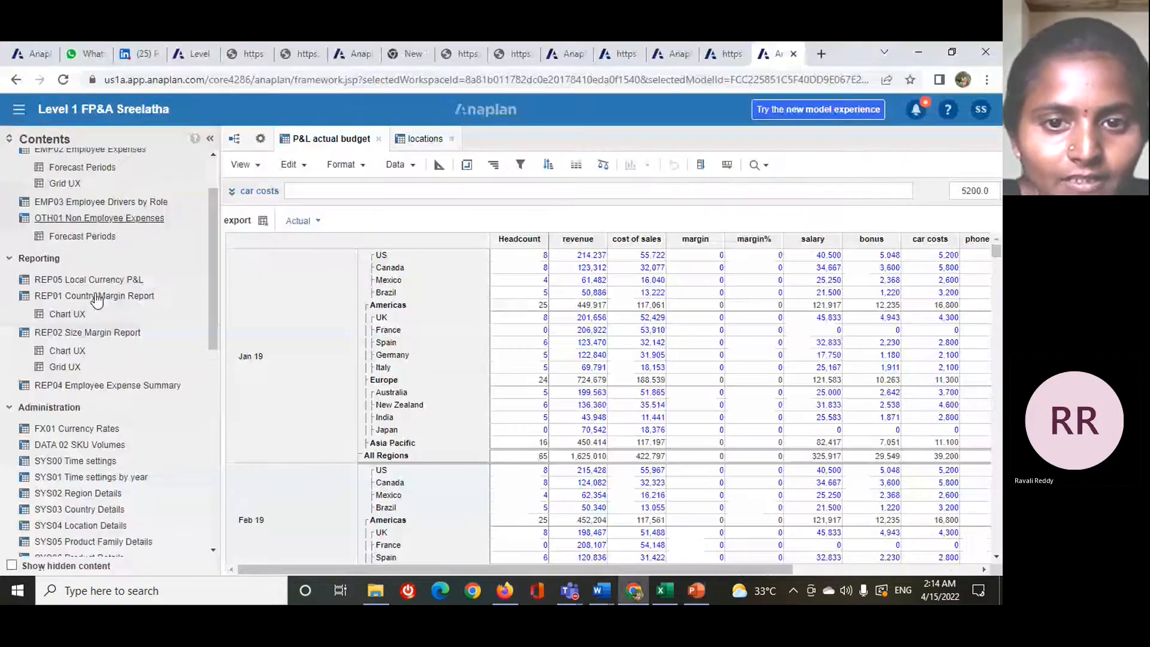
{"action": "scroll", "coordinate": [97, 301], "scroll_direction": "down", "scroll_amount": 1}
{"action": "left_click", "coordinate": [439, 165]}
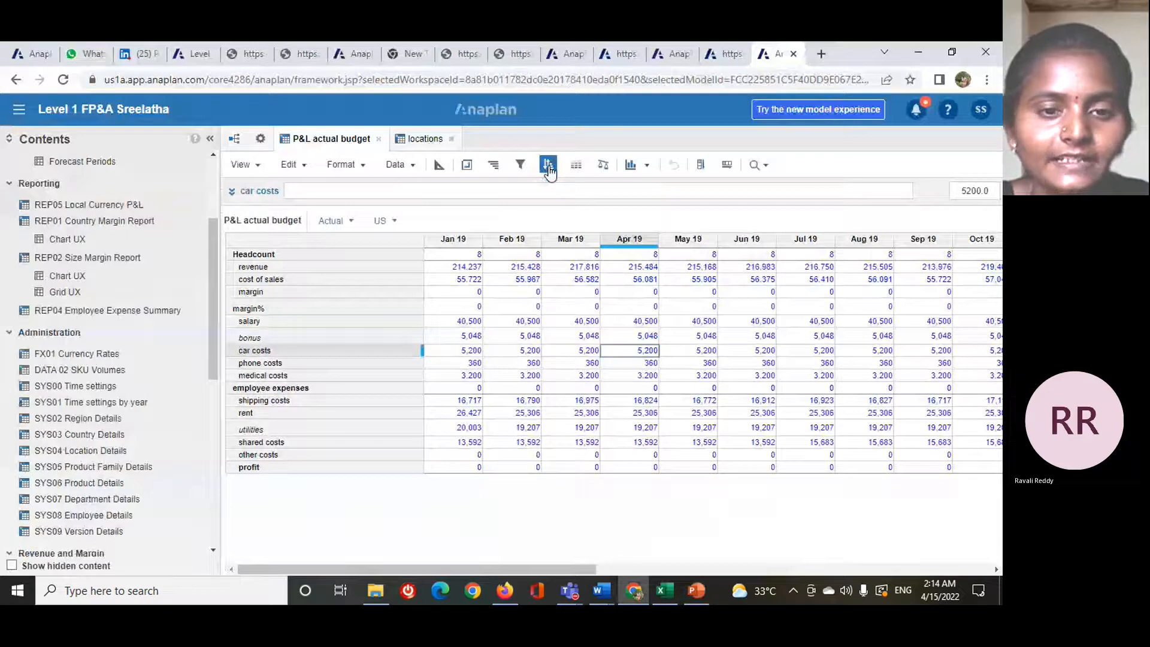
- Sort the P&L actual budget rows in ascending order, covering both line item summaries and details
{"action": "left_click", "coordinate": [548, 168]}
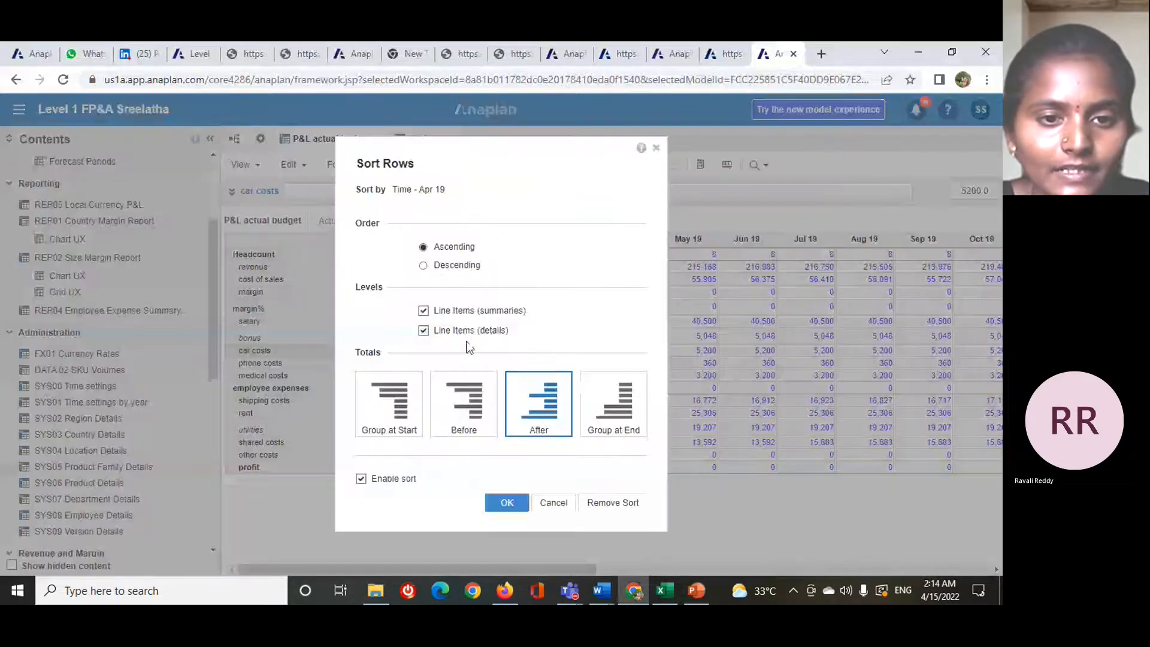
{"action": "left_click", "coordinate": [425, 330]}
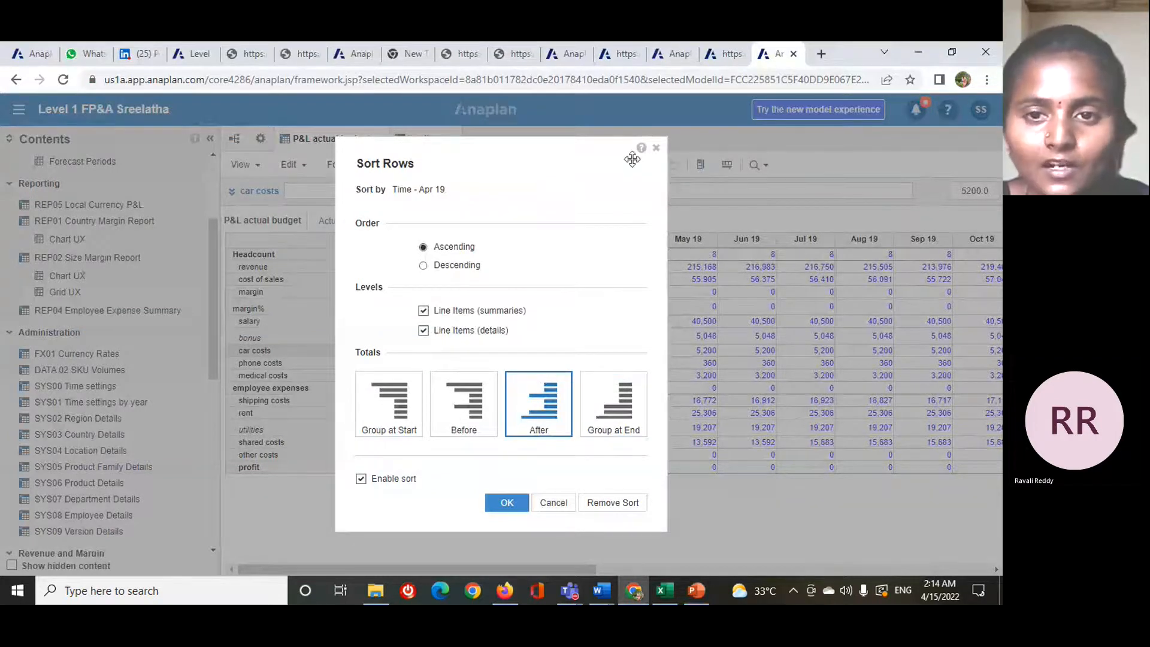
{"action": "left_click_drag", "start_coordinate": [631, 158], "coordinate": [634, 156]}
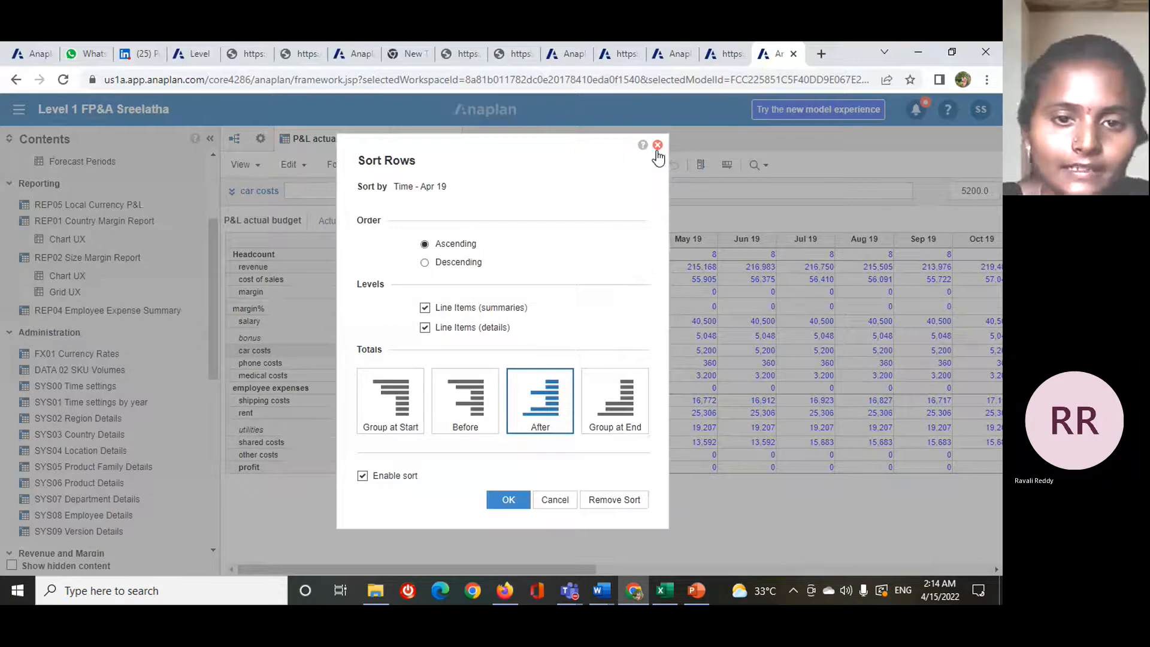
{"action": "left_click", "coordinate": [657, 145]}
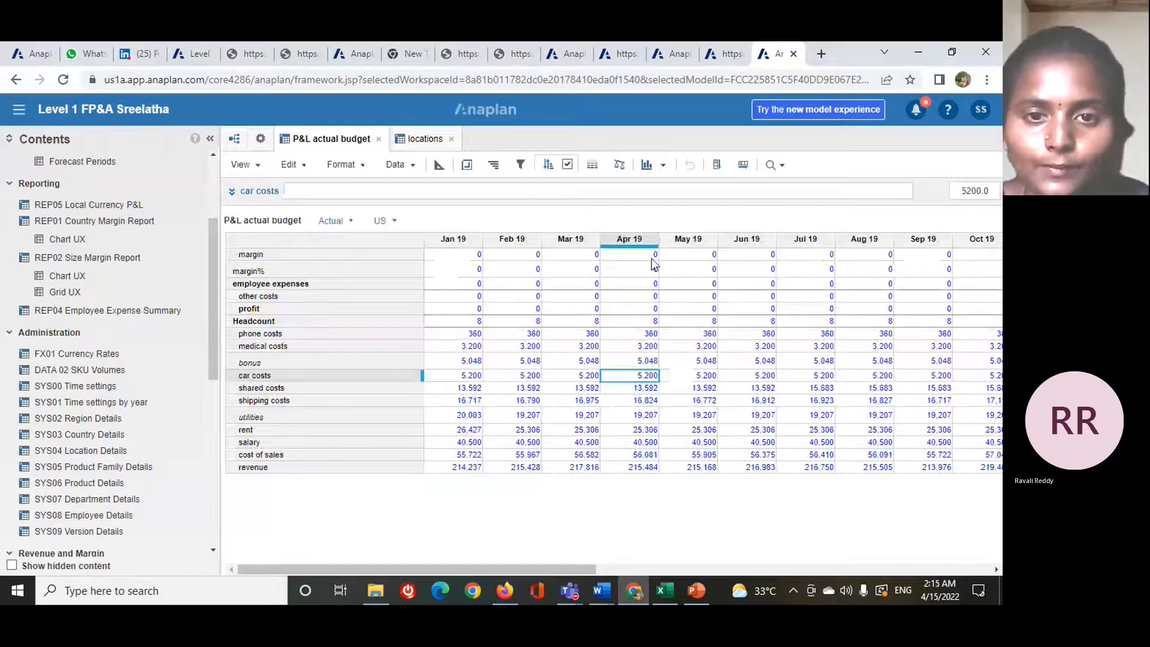
- Toggle the row sort off and on to compare the unsorted and sorted line items
{"action": "left_click", "coordinate": [569, 165]}
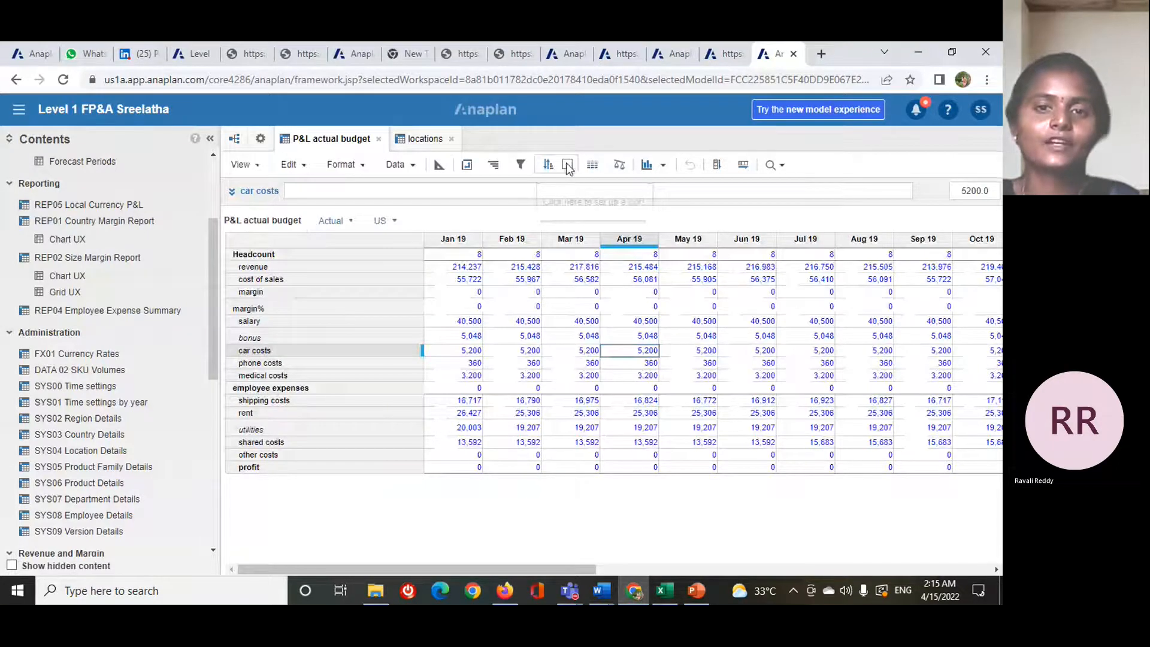
{"action": "left_click", "coordinate": [568, 166]}
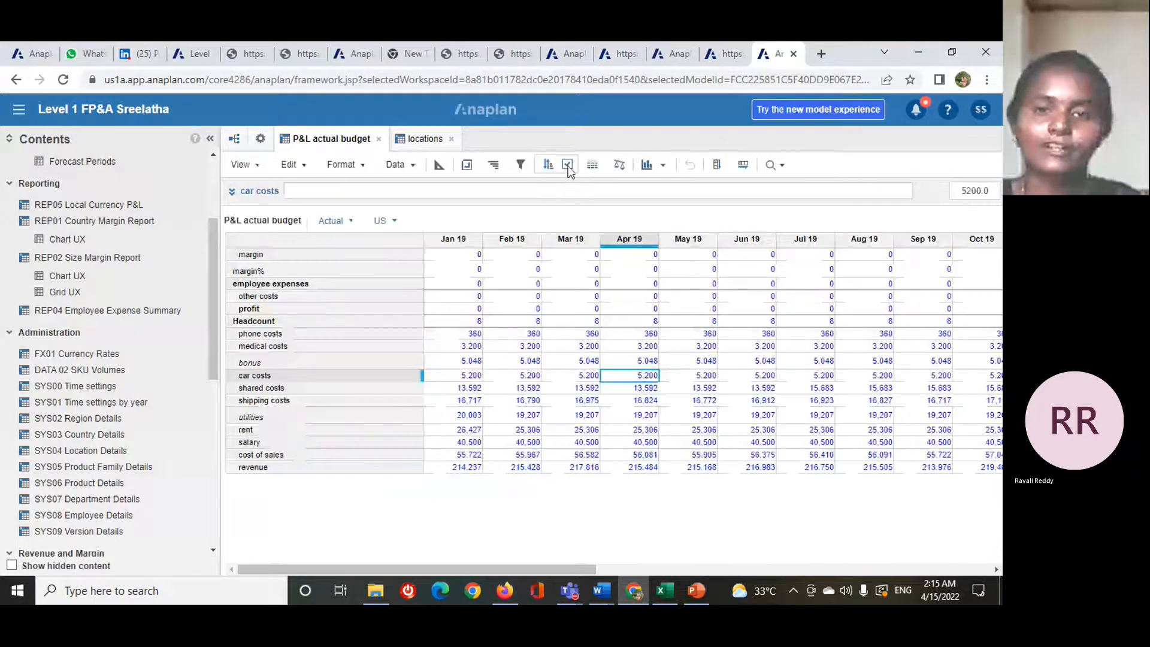
{"action": "left_click", "coordinate": [568, 167]}
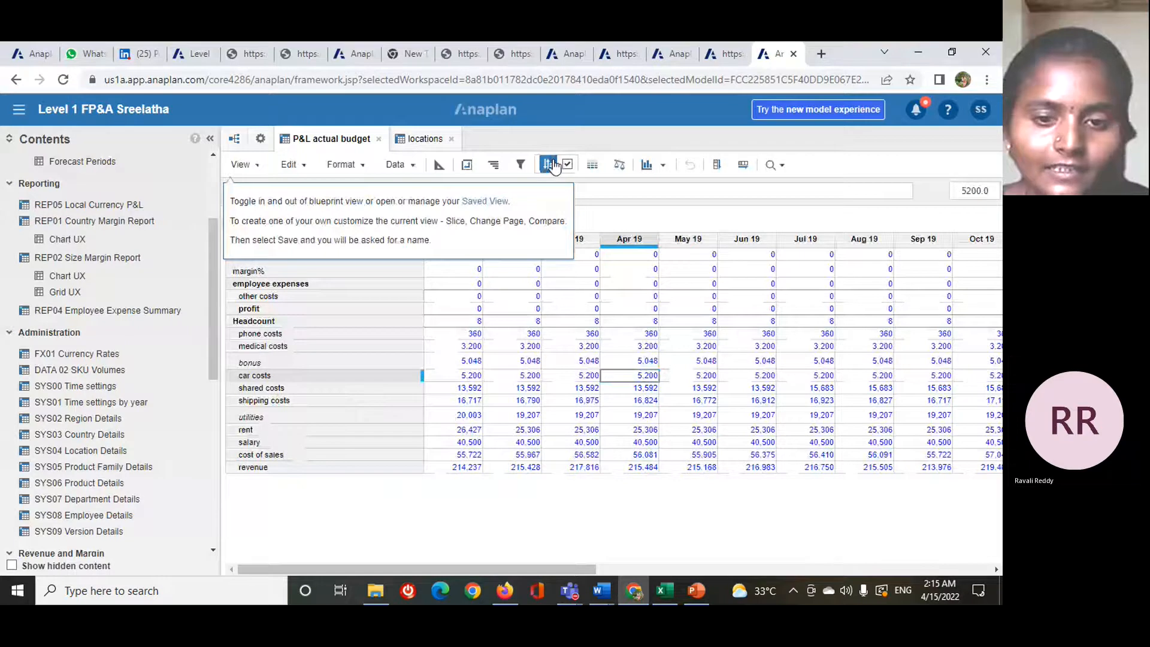
- Sort the P&L actual budget rows by Jan 19 in descending order with totals placed after, keeping the sort enabled
{"action": "left_click", "coordinate": [552, 163]}
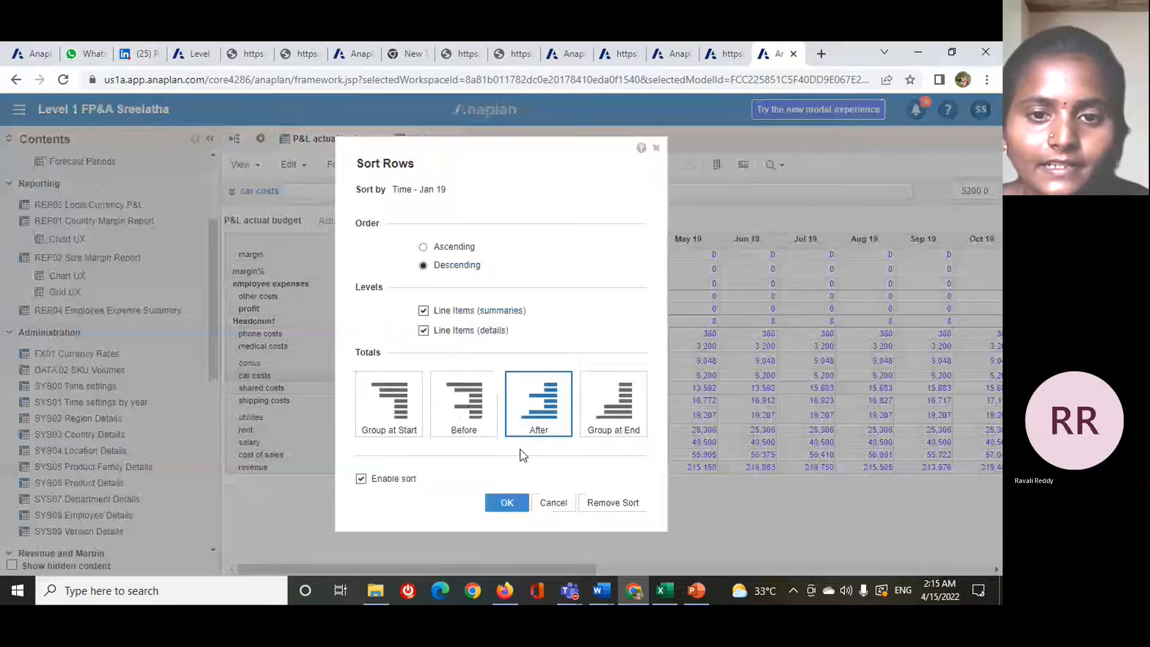
{"action": "key", "text": "Return"}
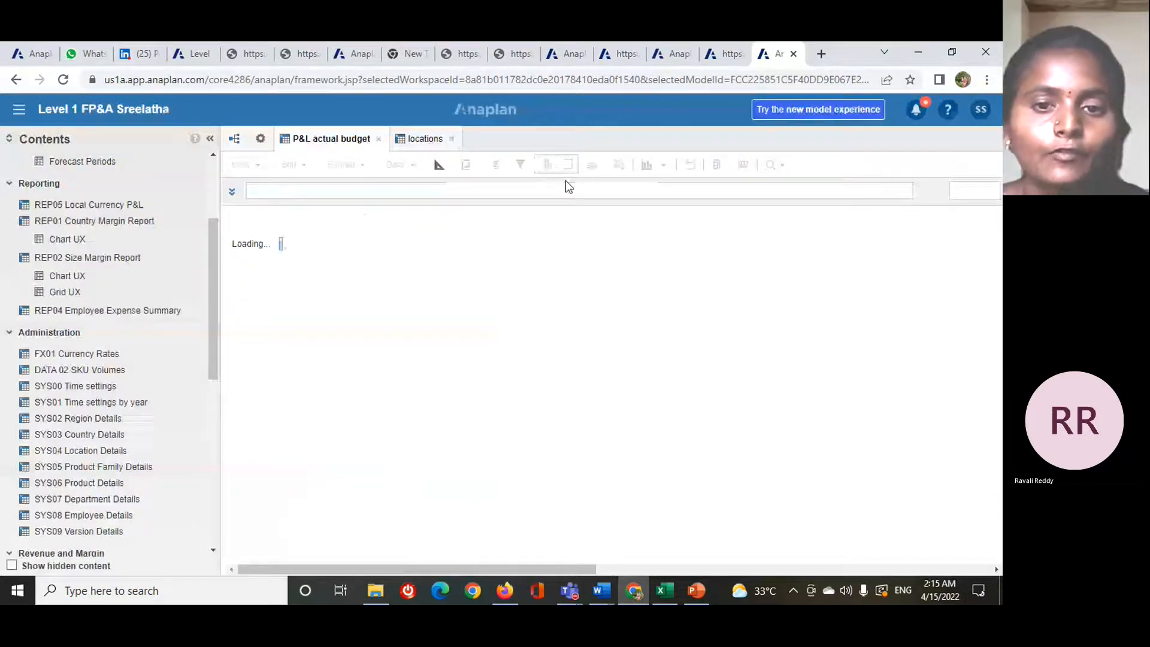
{"action": "left_click", "coordinate": [569, 167]}
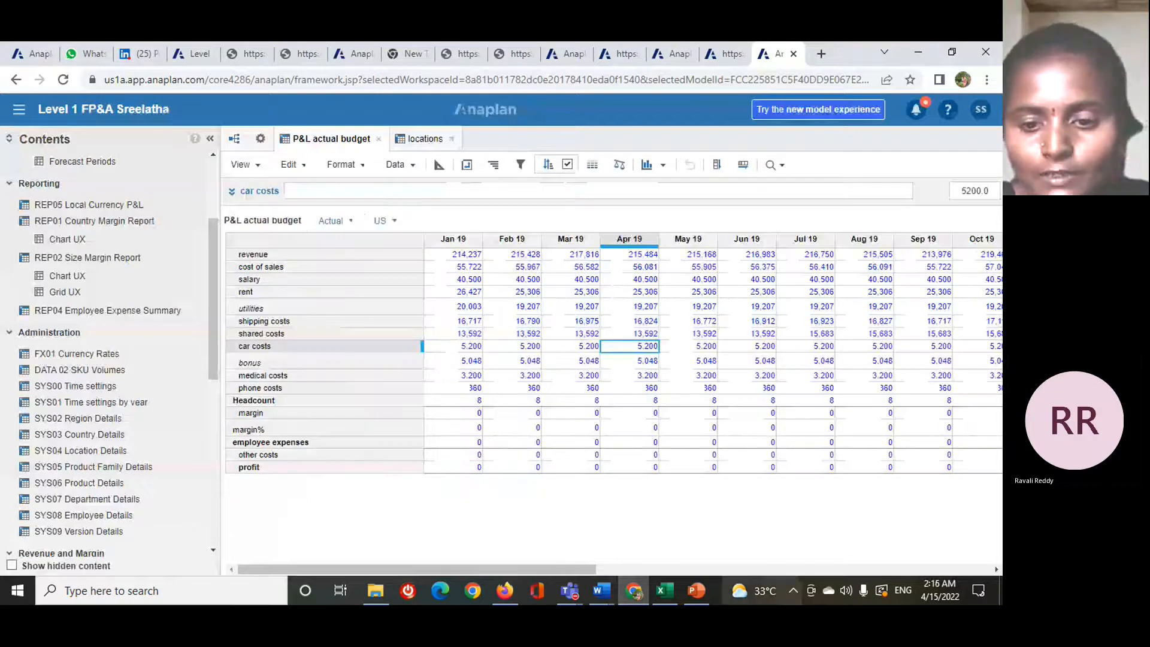
- Switch to the PowerPoint lesson deck and show the Standard Filters in a Module slide
{"action": "mouse_move", "coordinate": [702, 594]}
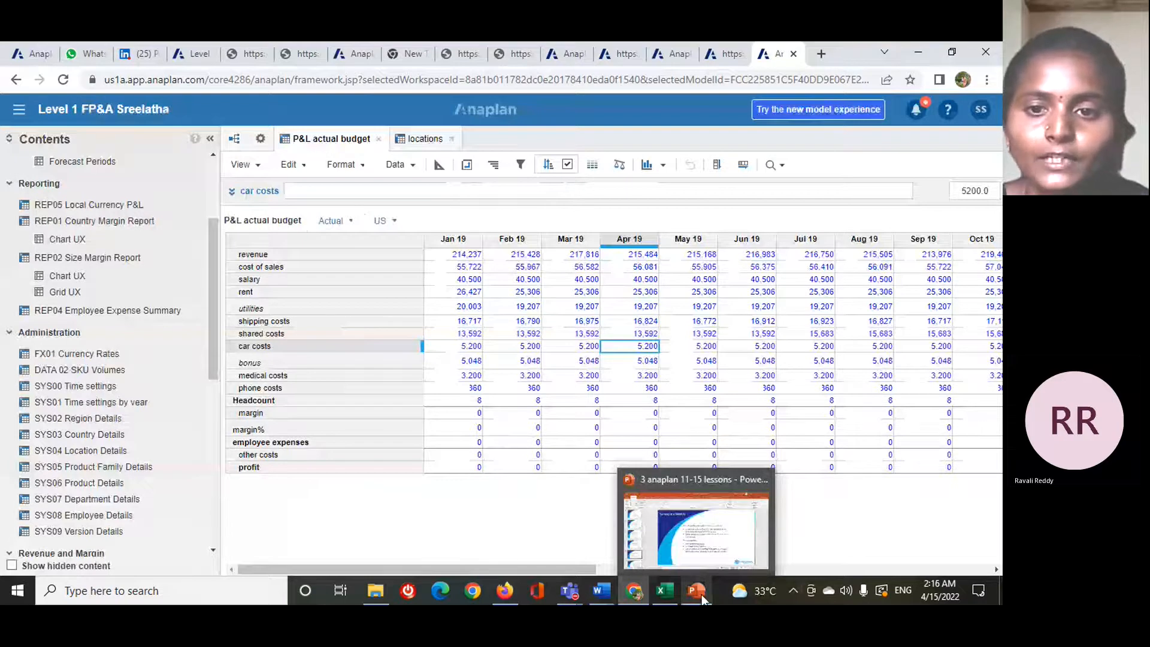
{"action": "left_click", "coordinate": [702, 594]}
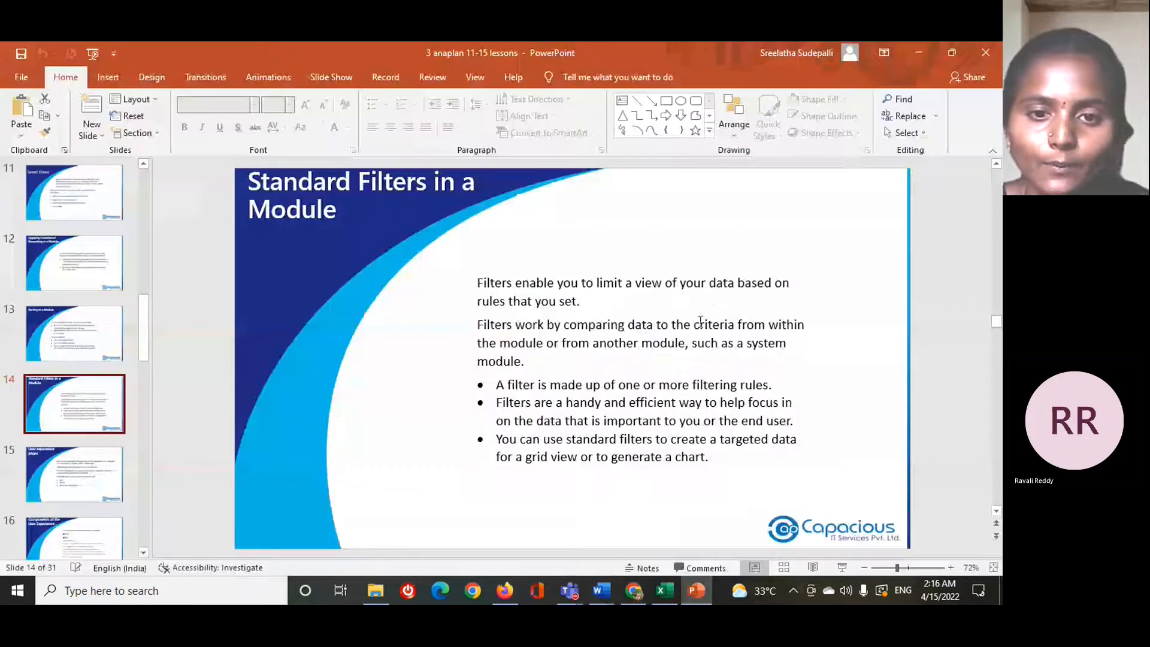
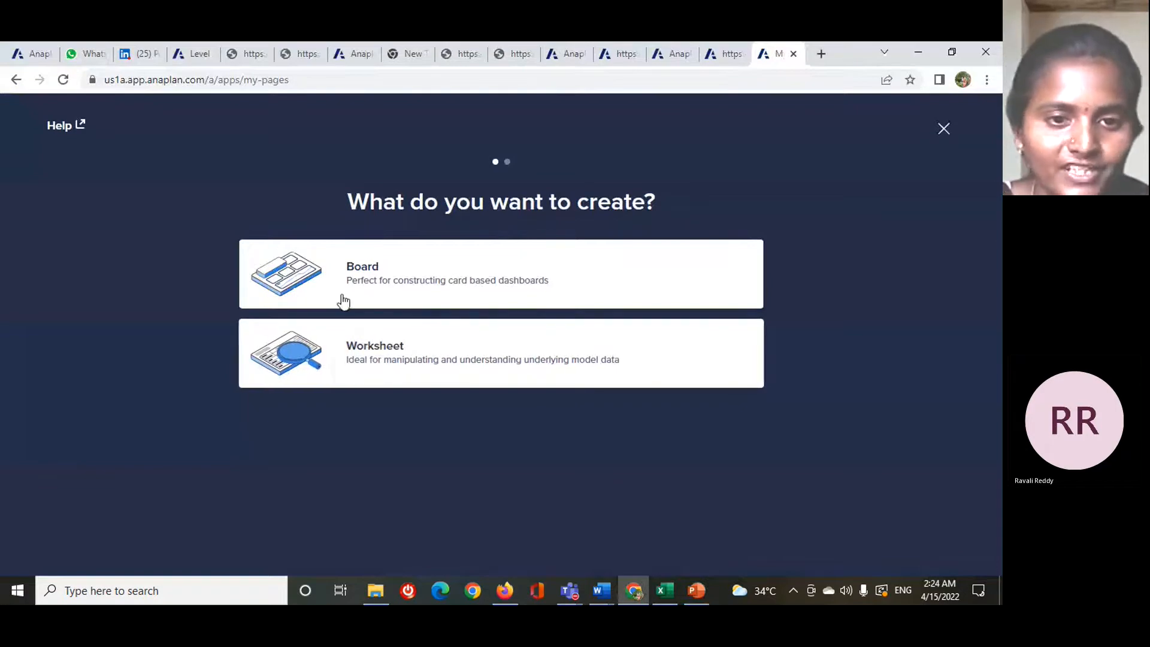
- Start creating a board page and replace its default page name with example3
{"action": "left_click", "coordinate": [365, 293]}
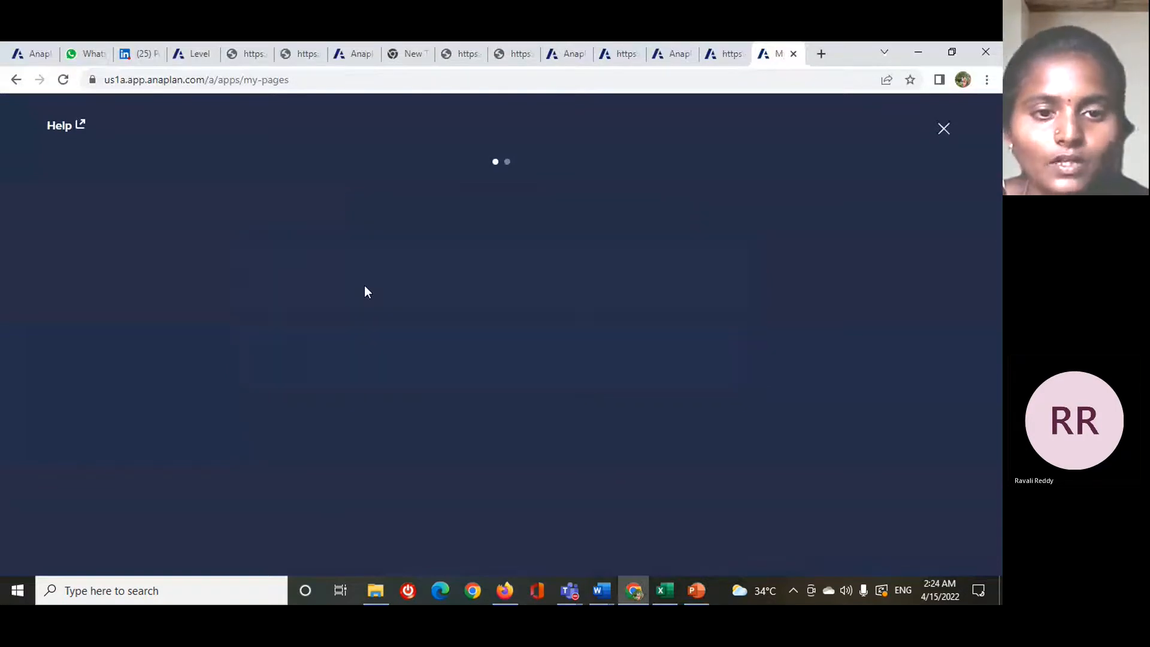
{"action": "key", "text": "BackSpace"}
{"action": "key", "text": "BackSpace"}
{"action": "key", "text": "BackSpace"}
{"action": "key", "text": "BackSpace"}
{"action": "key", "text": "BackSpace"}
{"action": "key", "text": "BackSpace"}
{"action": "key", "text": "BackSpace"}
{"action": "key", "text": "BackSpace"}
{"action": "key", "text": "BackSpace"}
{"action": "key", "text": "BackSpace"}
{"action": "key", "text": "BackSpace"}
{"action": "key", "text": "BackSpace"}
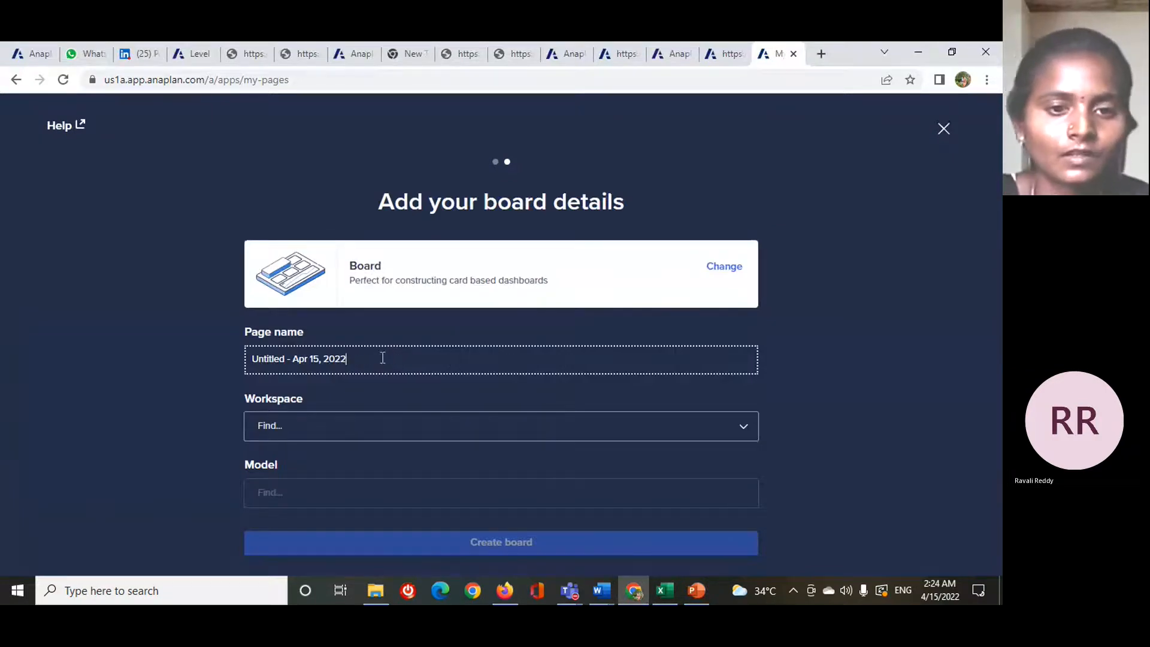
{"action": "key", "text": "BackSpace"}
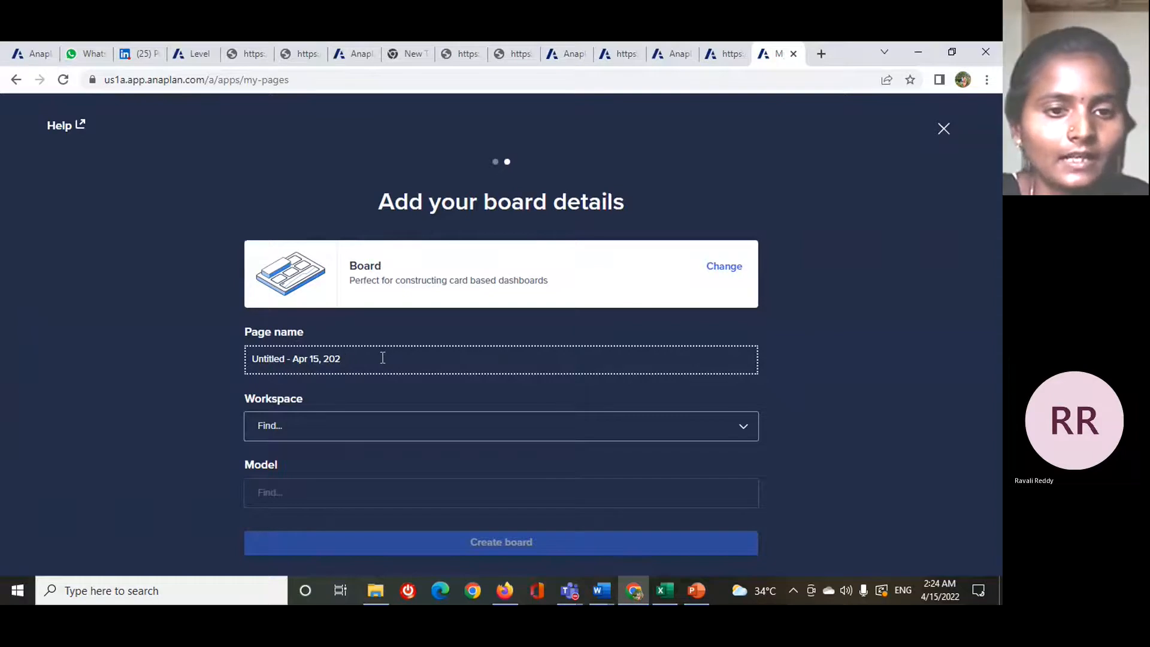
{"action": "key", "text": "ctrl+a"}
{"action": "key", "text": "BackSpace"}
{"action": "type", "text": "ex"}
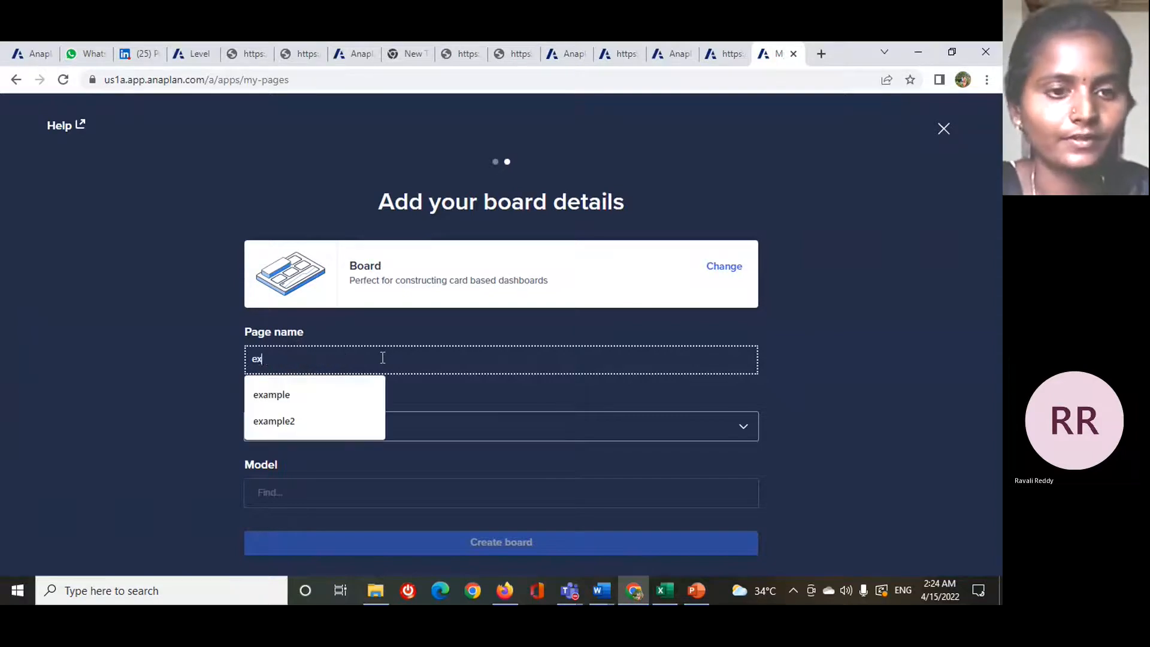
{"action": "type", "text": "ample"}
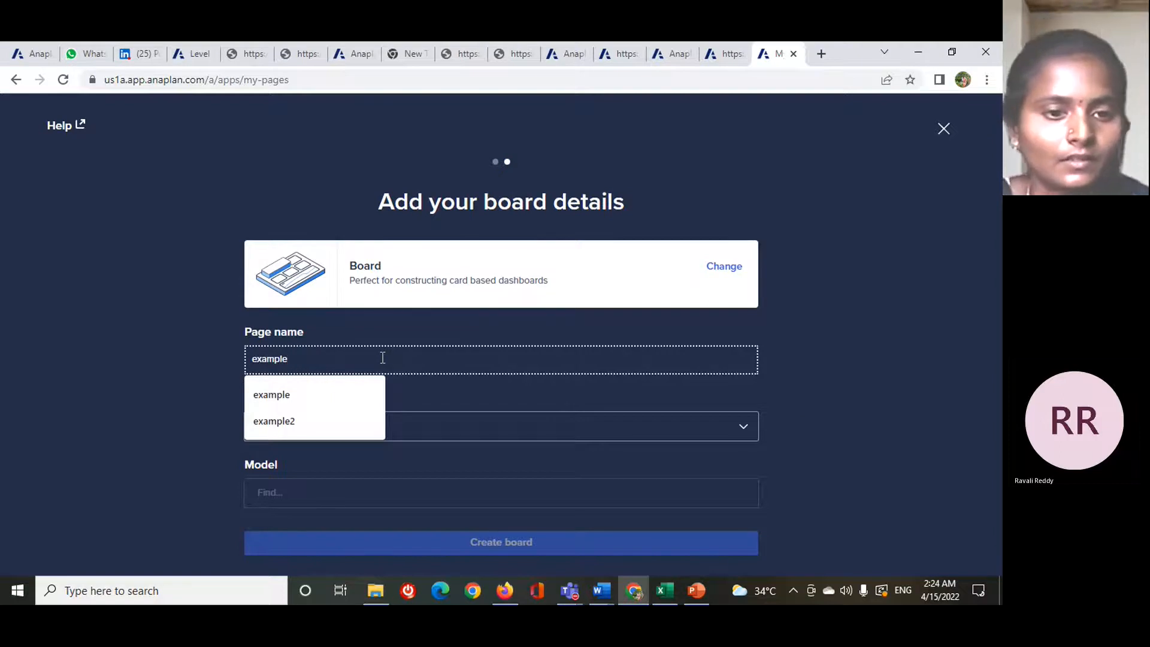
{"action": "type", "text": "3"}
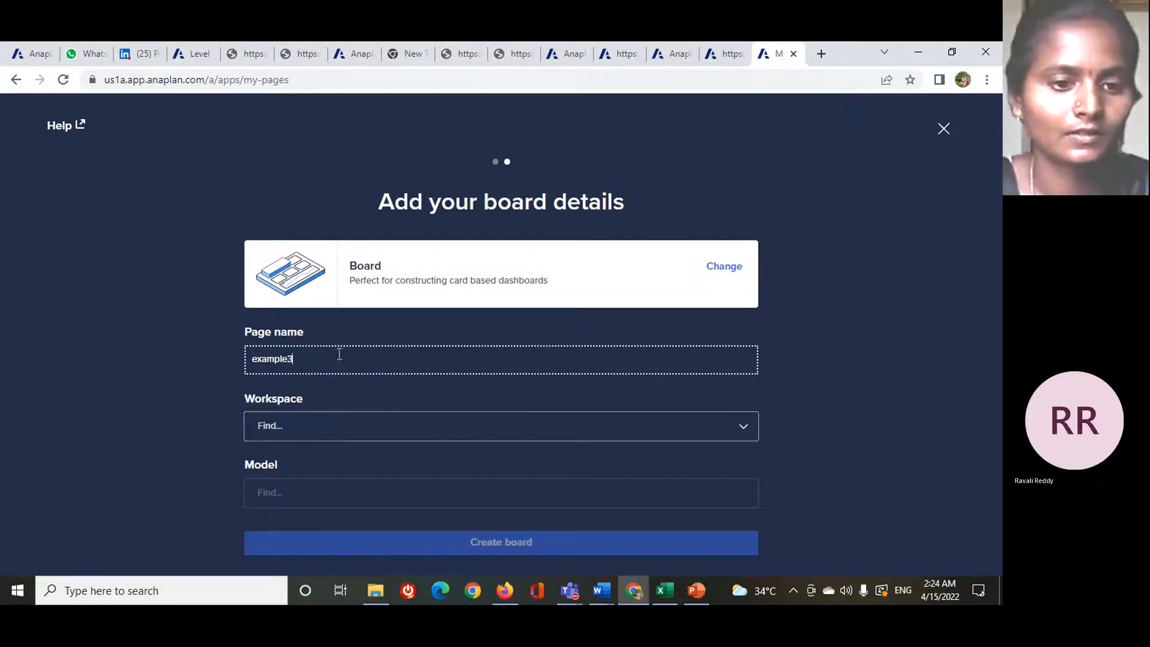
- Assign the board to the Talent Builder 621 workspace, choose its model, and create the board
{"action": "left_click", "coordinate": [340, 424]}
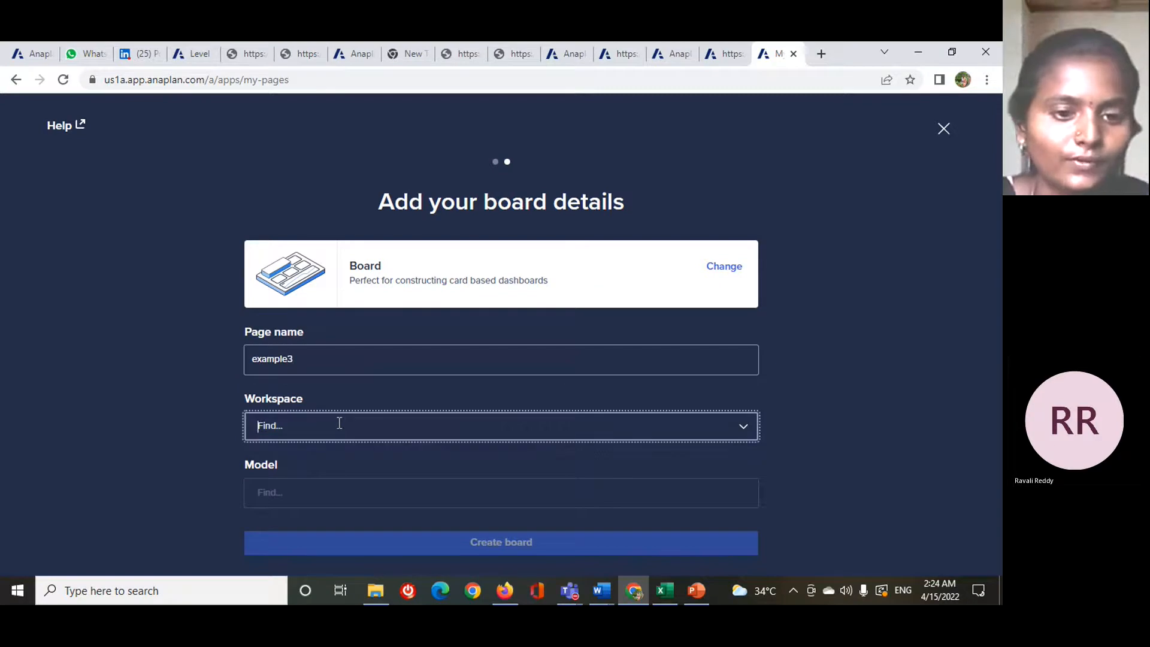
{"action": "left_click", "coordinate": [319, 466]}
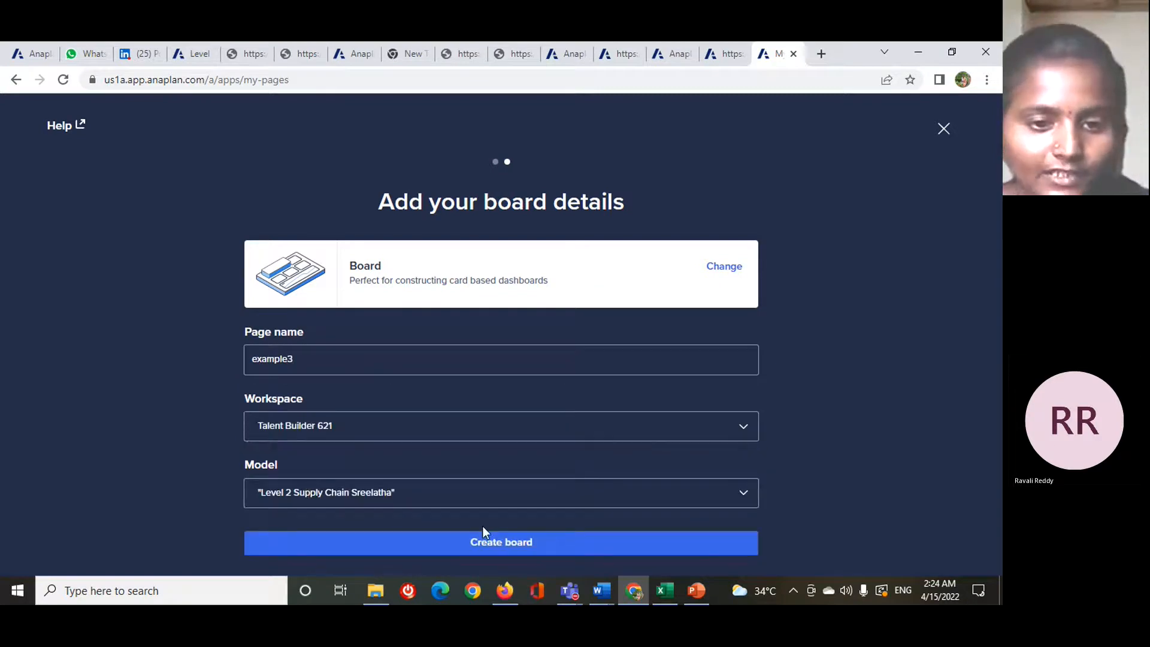
{"action": "left_click", "coordinate": [482, 506]}
{"action": "left_click", "coordinate": [359, 393]}
{"action": "left_click", "coordinate": [523, 543]}
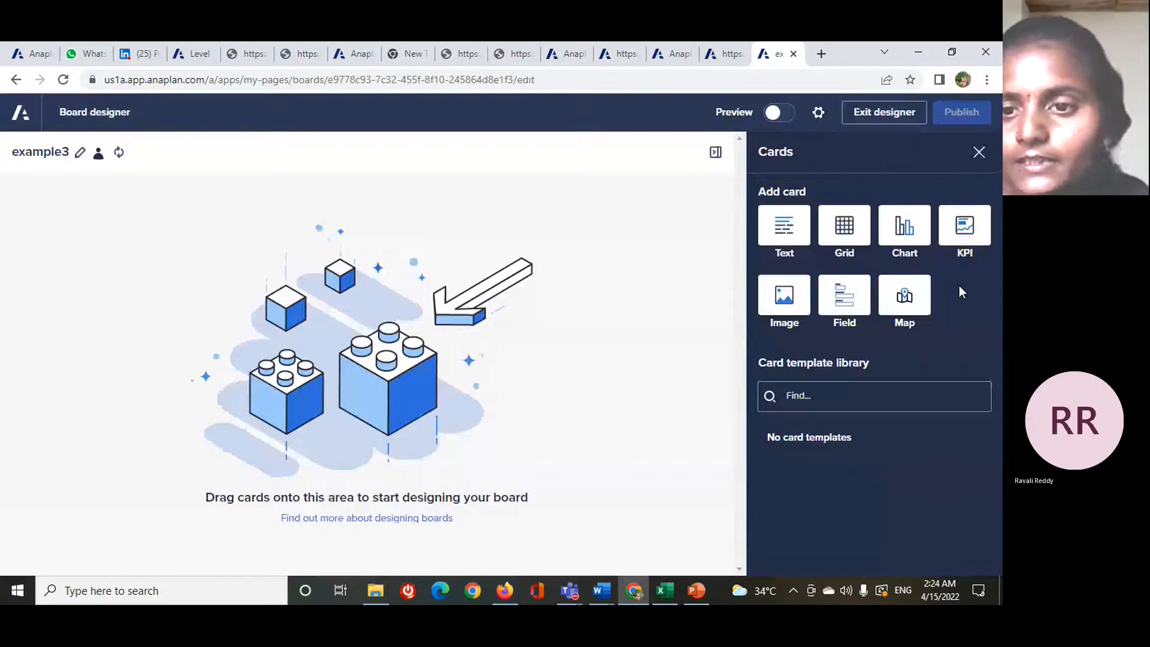
- Add a text card to the board, and add and delete a second text card below it
{"action": "left_click", "coordinate": [789, 232]}
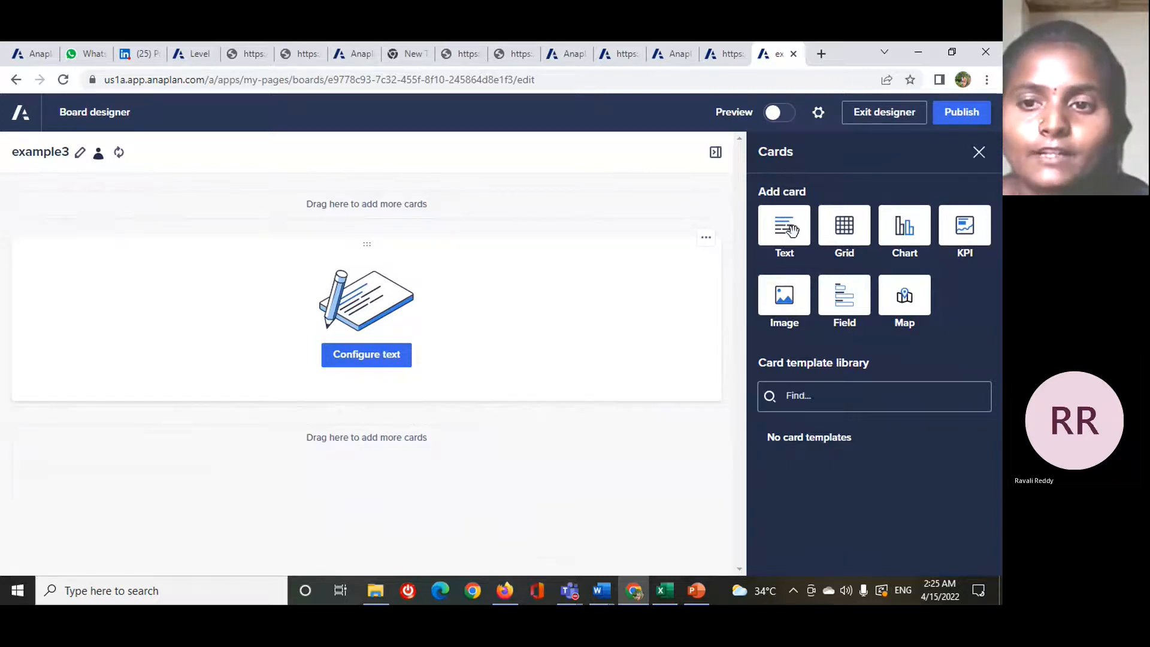
{"action": "left_click_drag", "start_coordinate": [797, 230], "coordinate": [425, 490]}
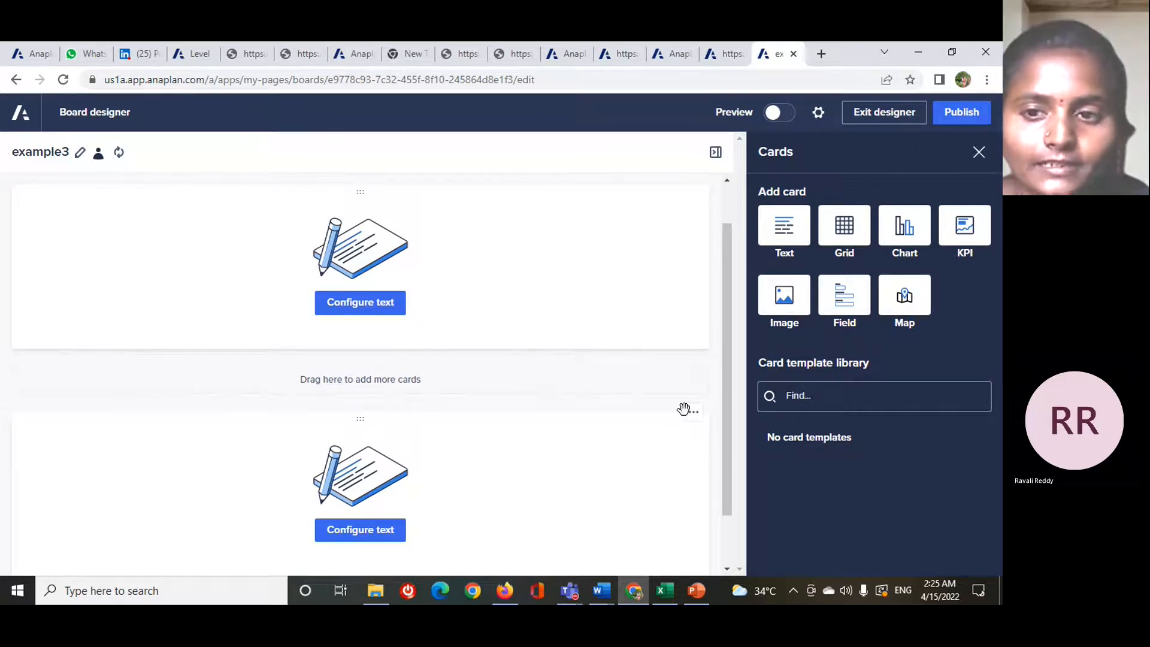
{"action": "left_click", "coordinate": [693, 415]}
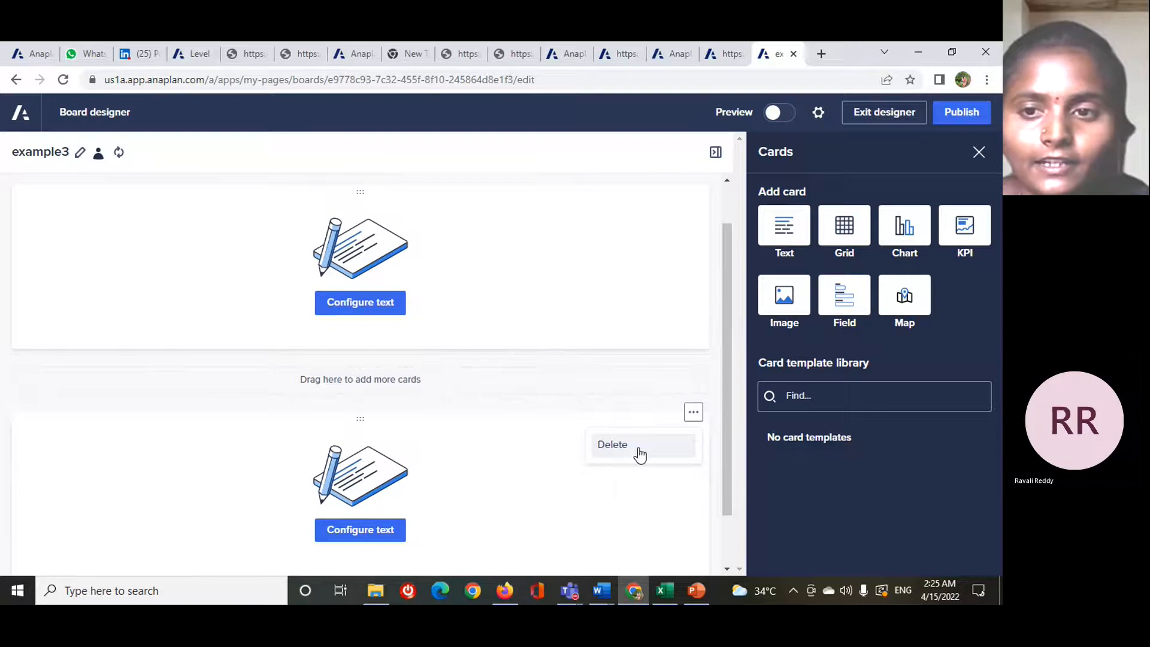
{"action": "left_click", "coordinate": [639, 450]}
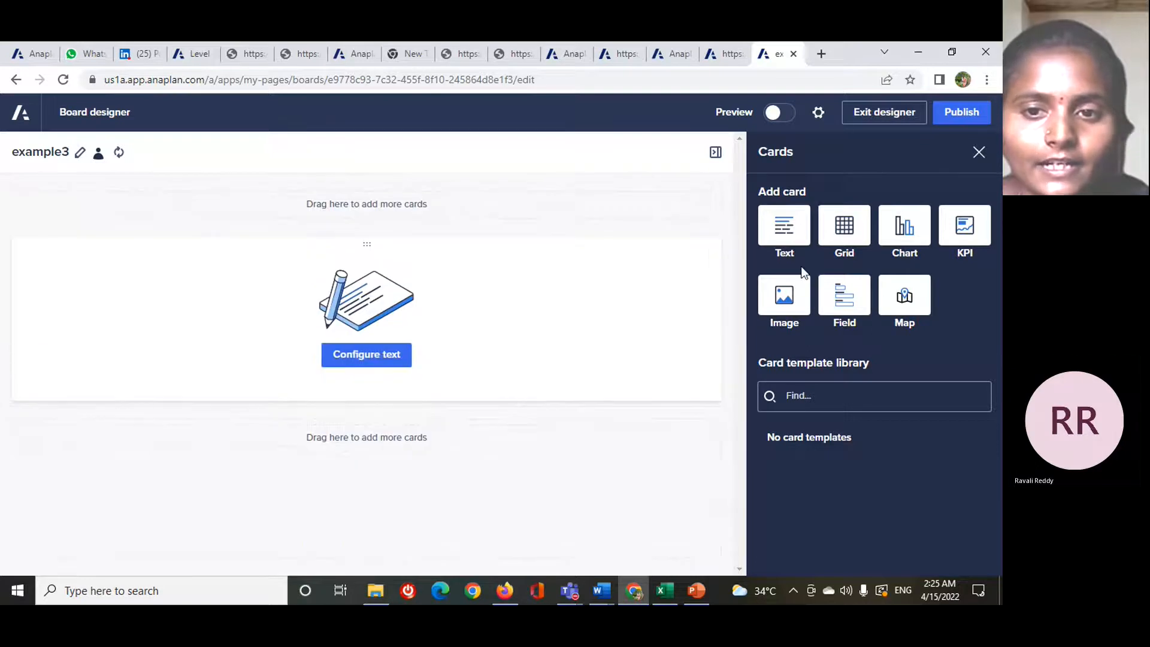
- Configure the text card with the title "locations"
{"action": "left_click", "coordinate": [391, 359]}
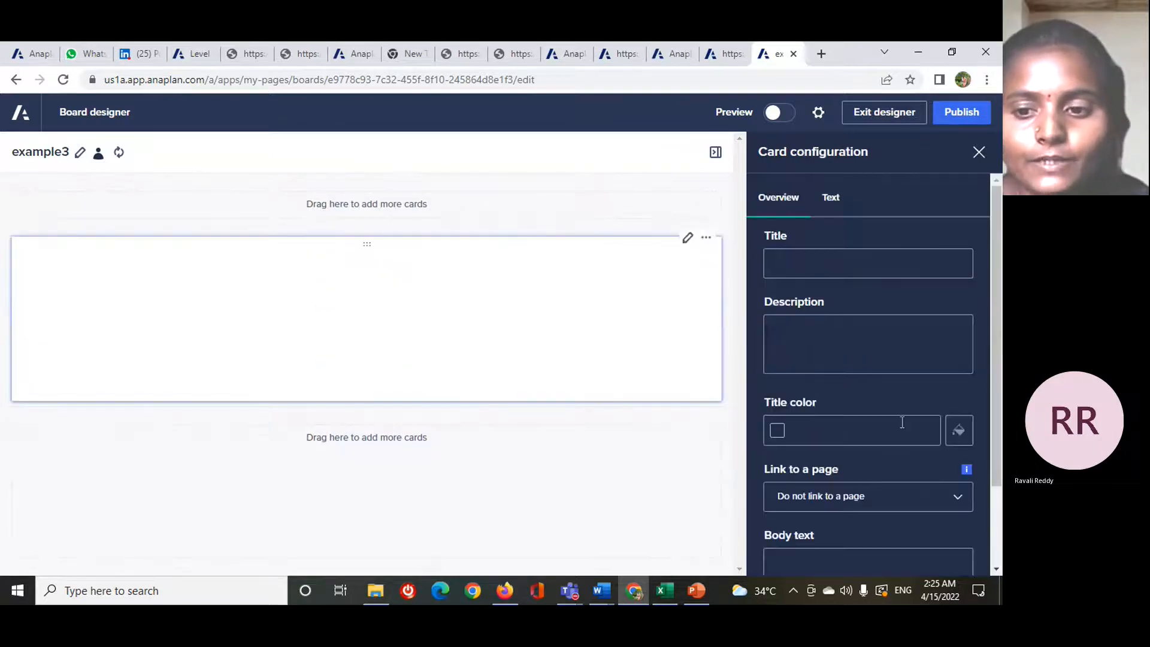
{"action": "scroll", "coordinate": [882, 505], "scroll_direction": "down", "scroll_amount": 2}
{"action": "scroll", "coordinate": [881, 505], "scroll_direction": "up", "scroll_amount": 2}
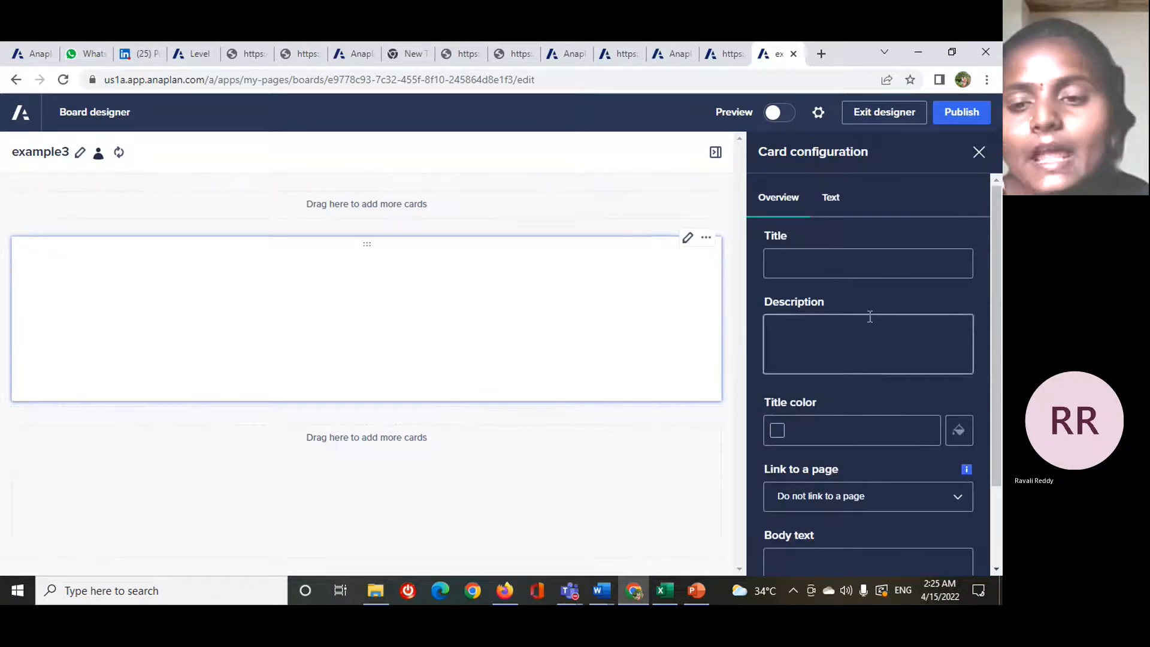
{"action": "scroll", "coordinate": [838, 348], "scroll_direction": "down", "scroll_amount": 1}
{"action": "scroll", "coordinate": [862, 252], "scroll_direction": "up", "scroll_amount": 1}
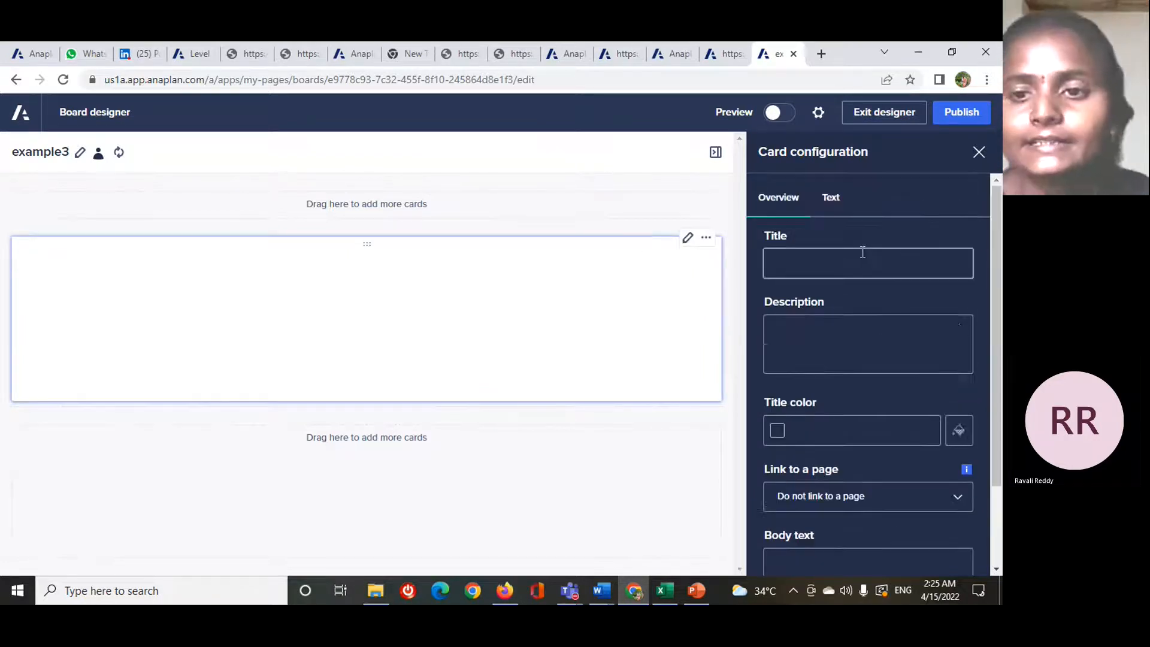
{"action": "left_click", "coordinate": [863, 252]}
{"action": "type", "text": "locations"}
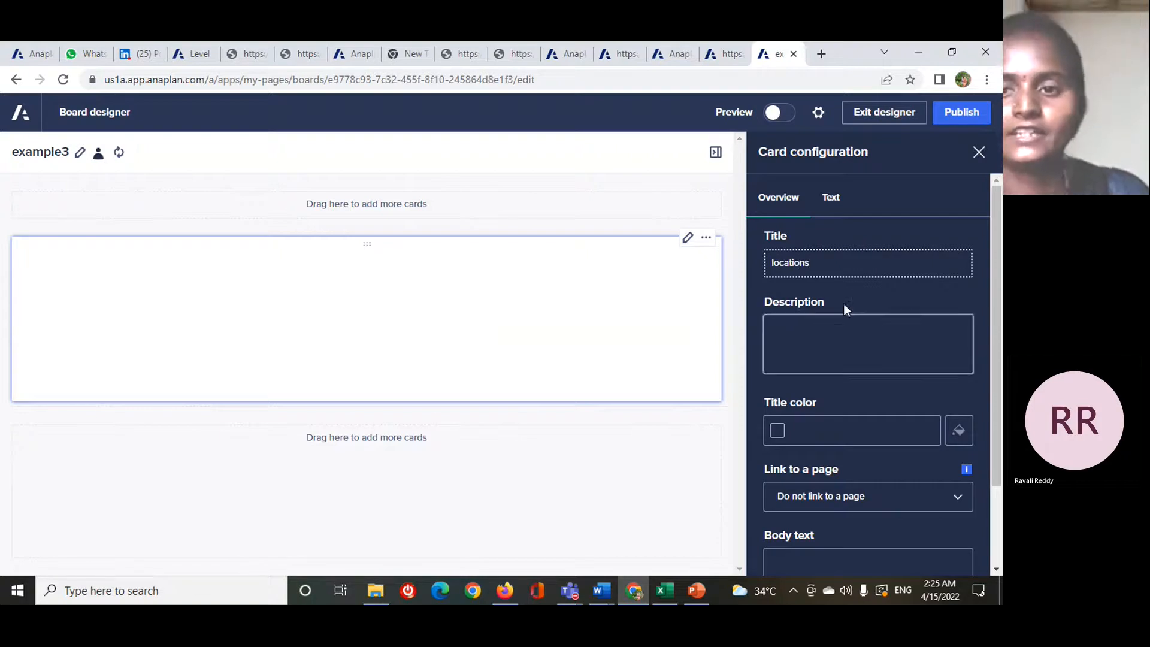
{"action": "scroll", "coordinate": [865, 320], "scroll_direction": "down", "scroll_amount": 1}
{"action": "left_click", "coordinate": [872, 375]}
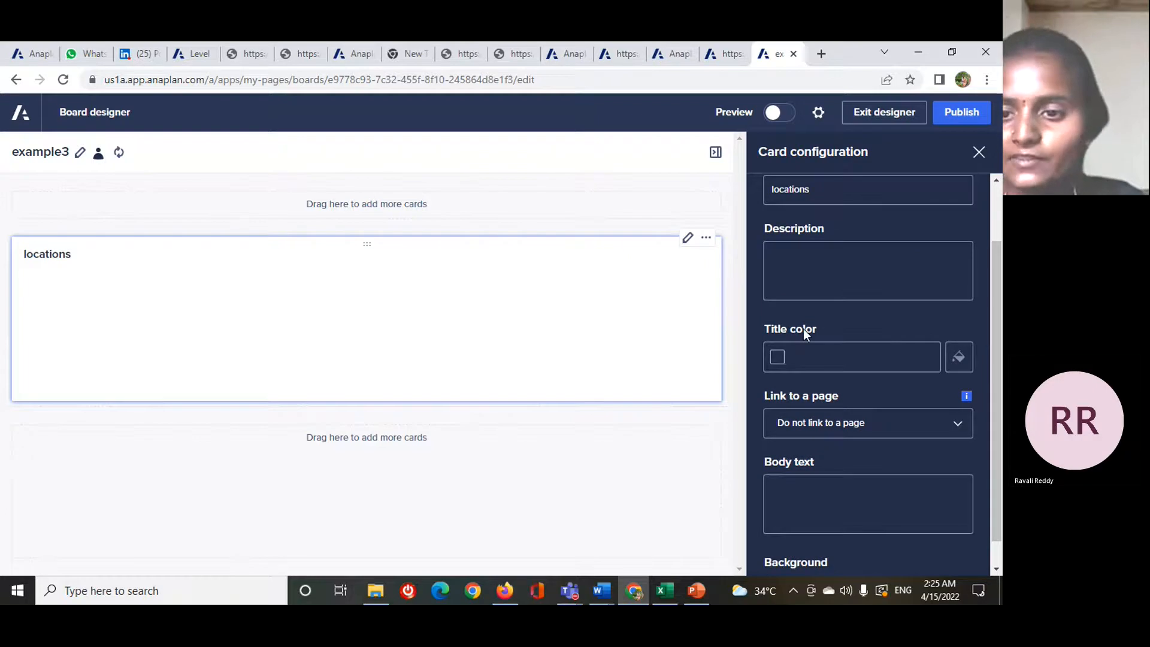
- Set the text card's title color to the purple-blue #413EA7
{"action": "scroll", "coordinate": [806, 335], "scroll_direction": "down", "scroll_amount": 1}
{"action": "scroll", "coordinate": [843, 262], "scroll_direction": "up", "scroll_amount": 2}
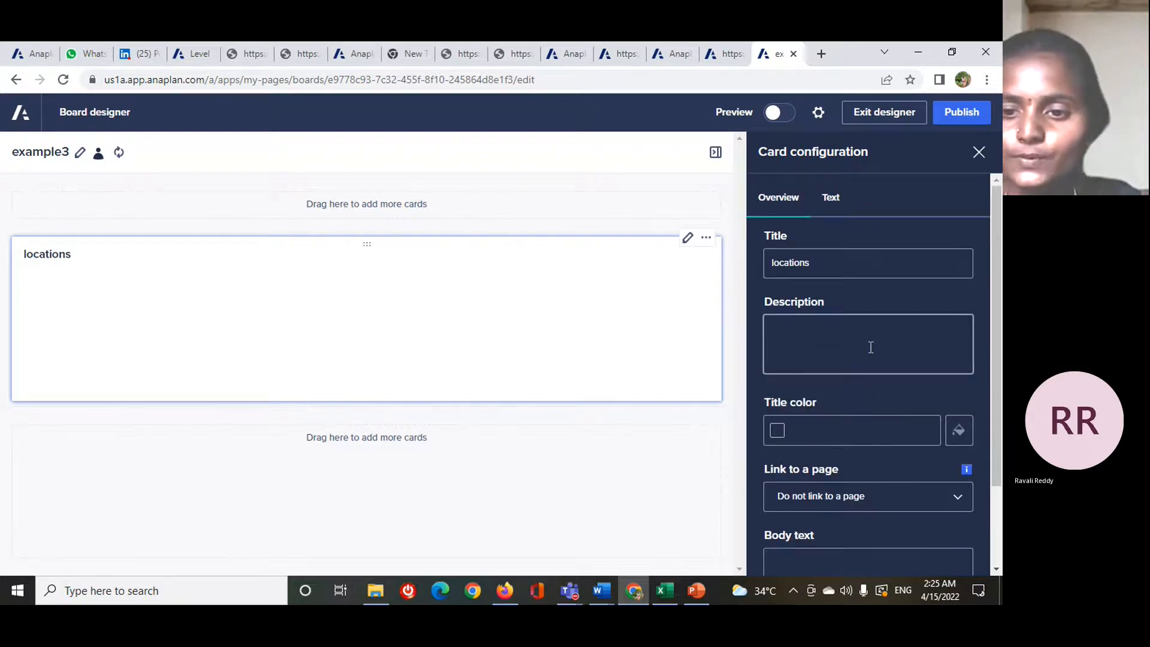
{"action": "scroll", "coordinate": [838, 388], "scroll_direction": "down", "scroll_amount": 1}
{"action": "scroll", "coordinate": [806, 390], "scroll_direction": "up", "scroll_amount": 1}
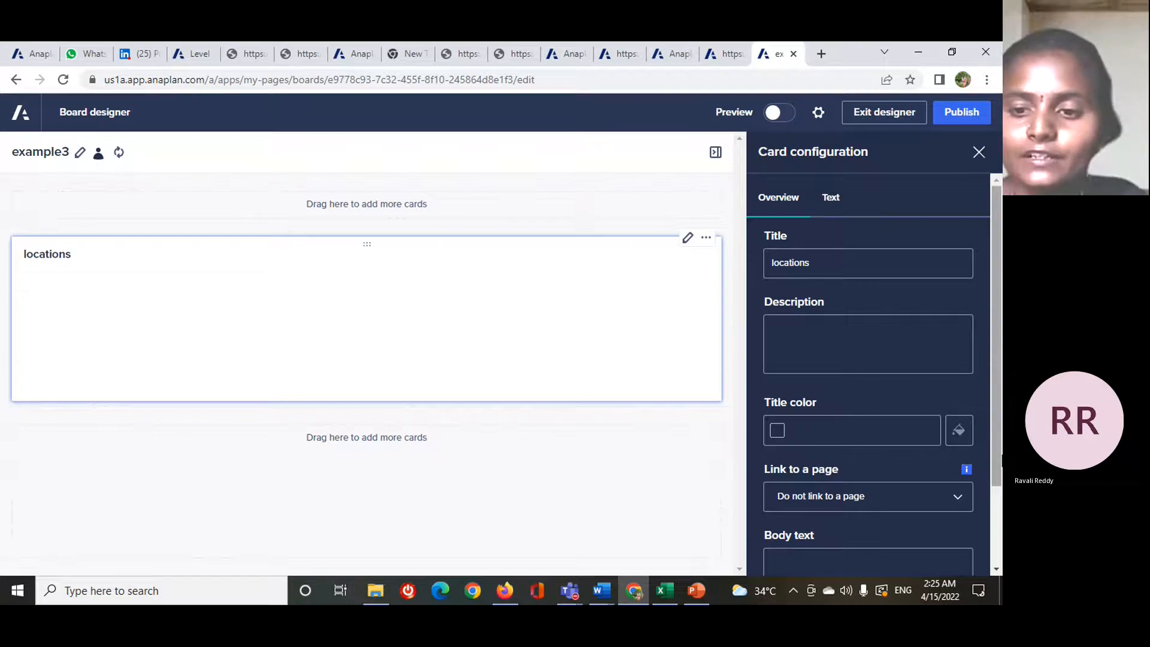
{"action": "left_click", "coordinate": [965, 444]}
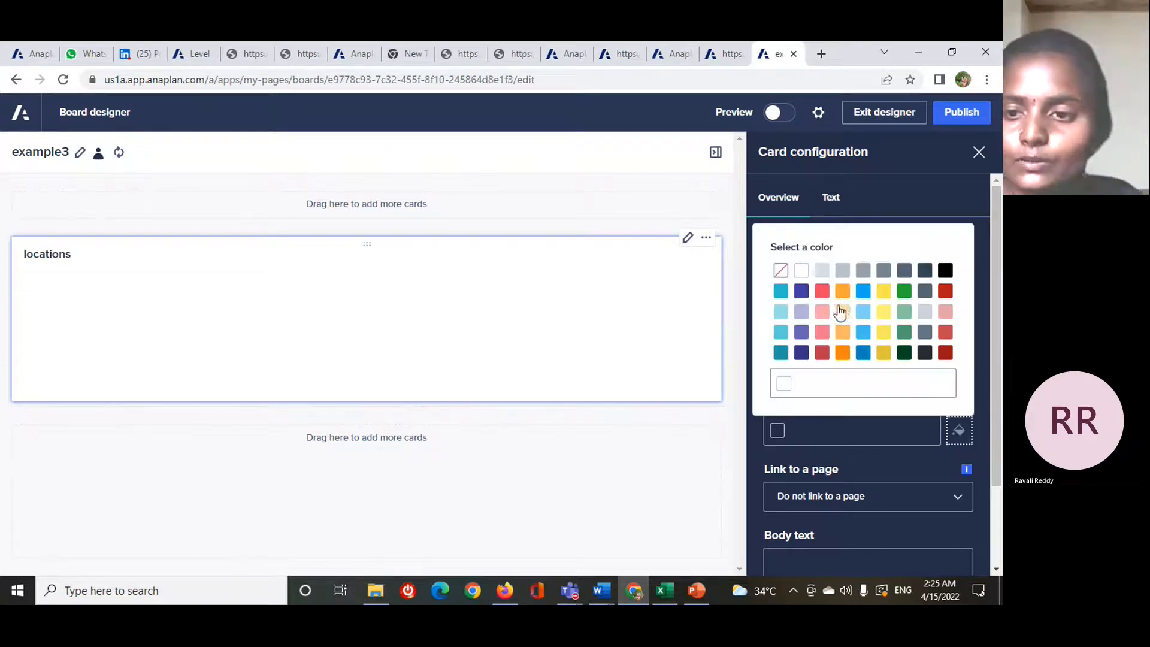
{"action": "left_click", "coordinate": [798, 288]}
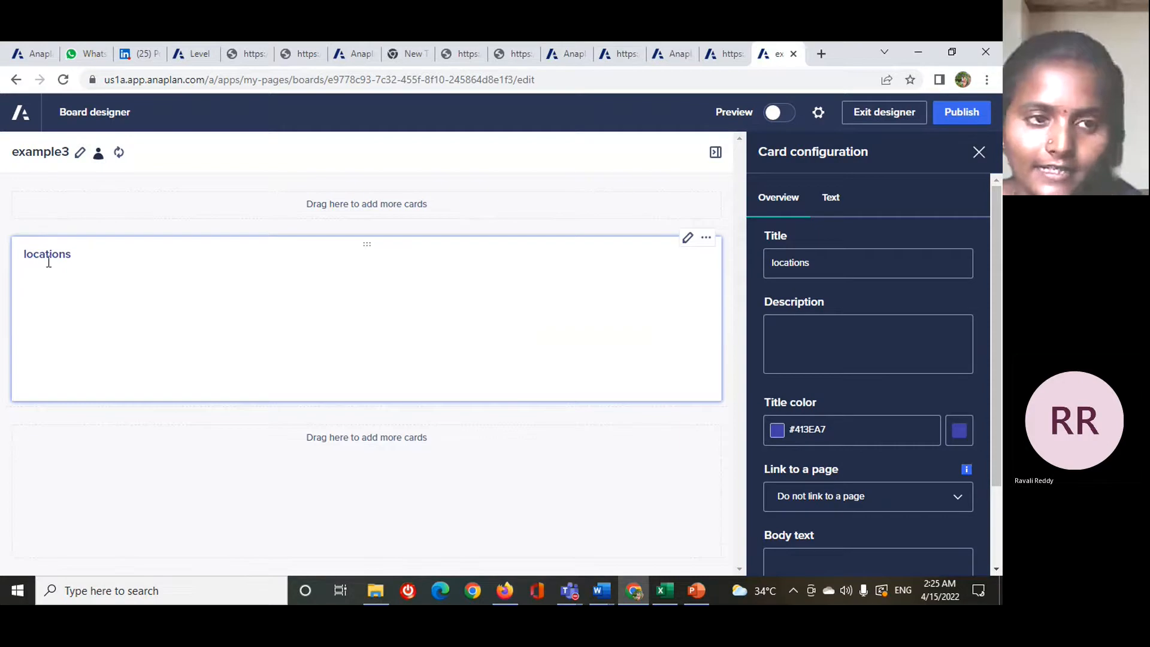
- Enter "locations of employees" as the text card's body text
{"action": "scroll", "coordinate": [946, 448], "scroll_direction": "down", "scroll_amount": 2}
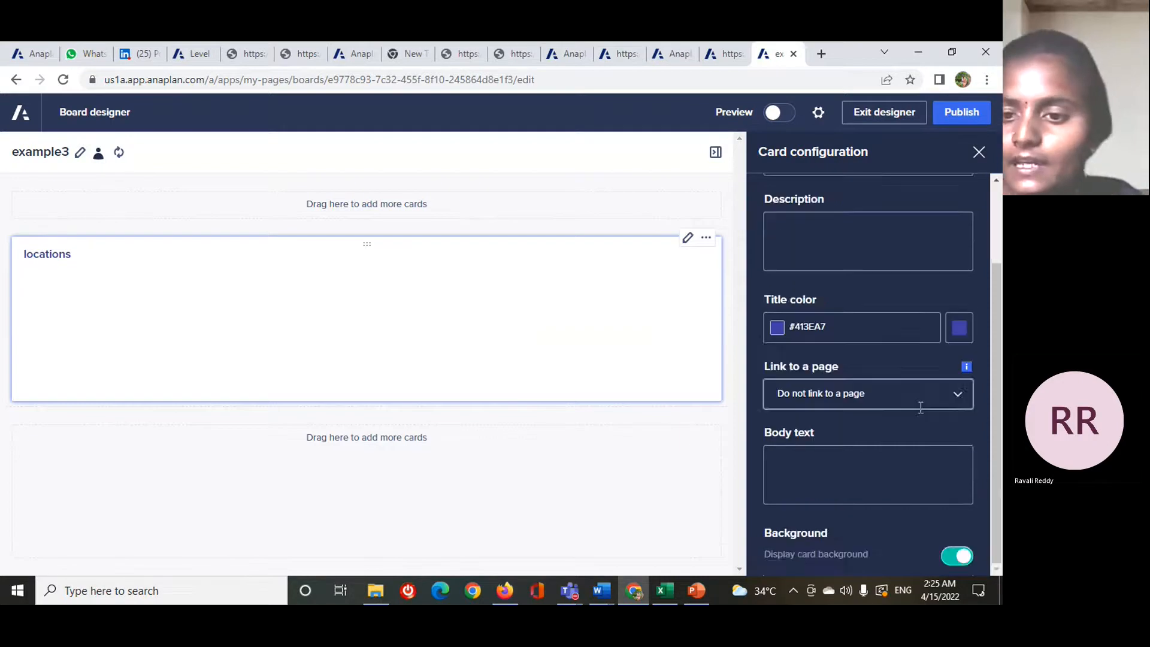
{"action": "left_click", "coordinate": [827, 463]}
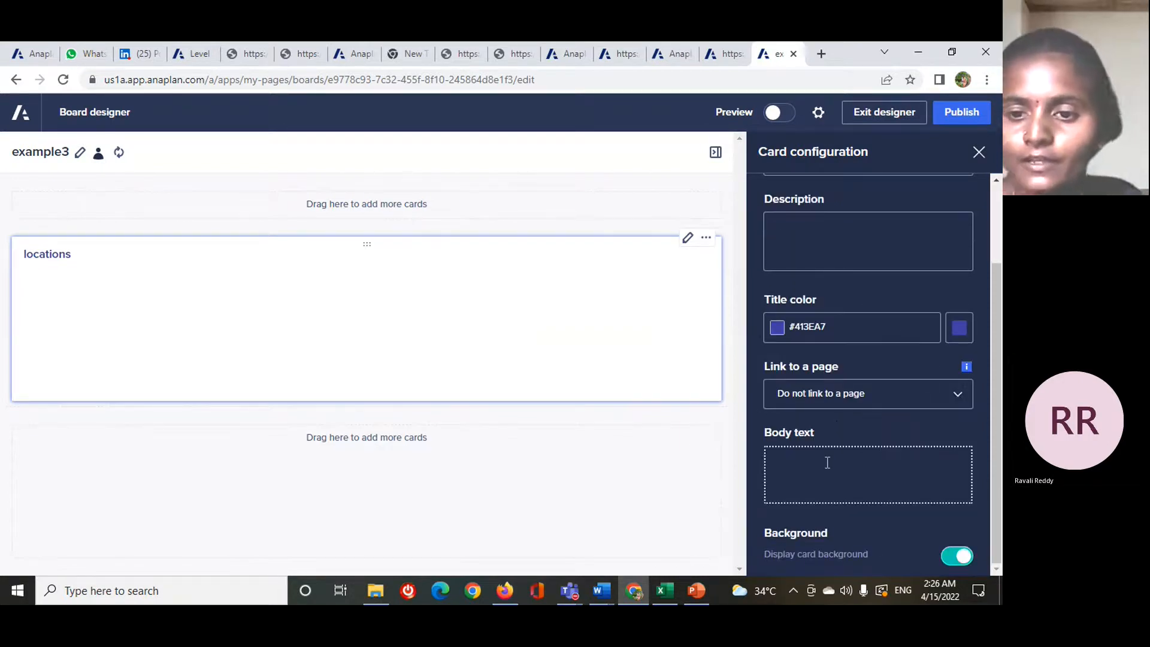
{"action": "type", "text": "locations"}
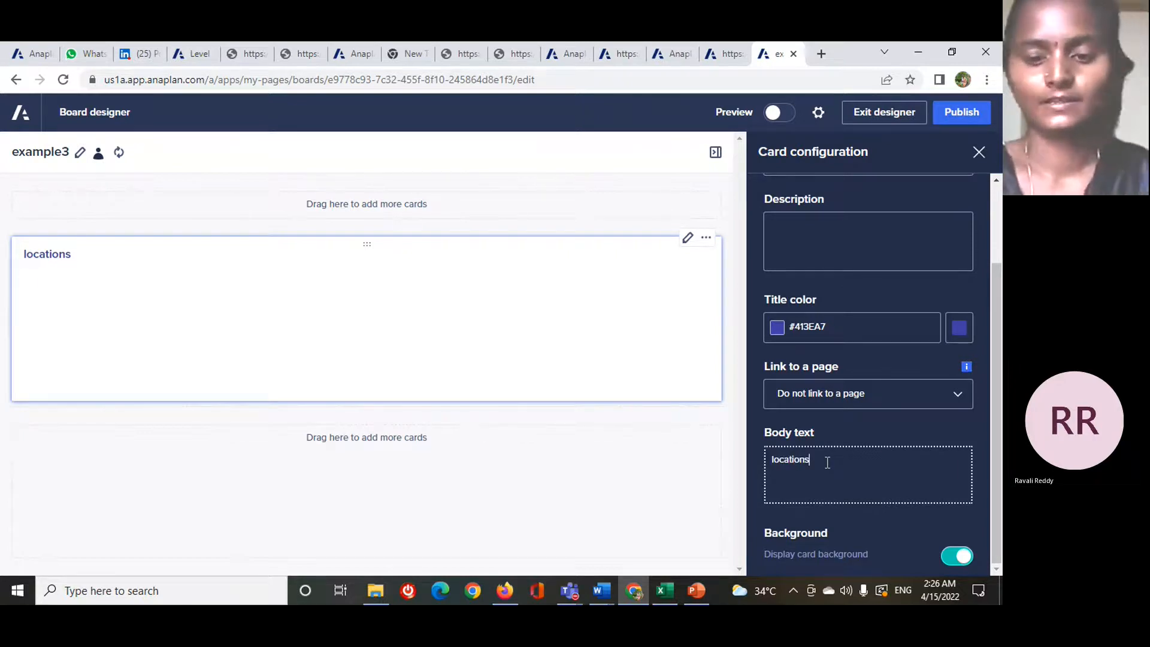
{"action": "type", "text": " of"}
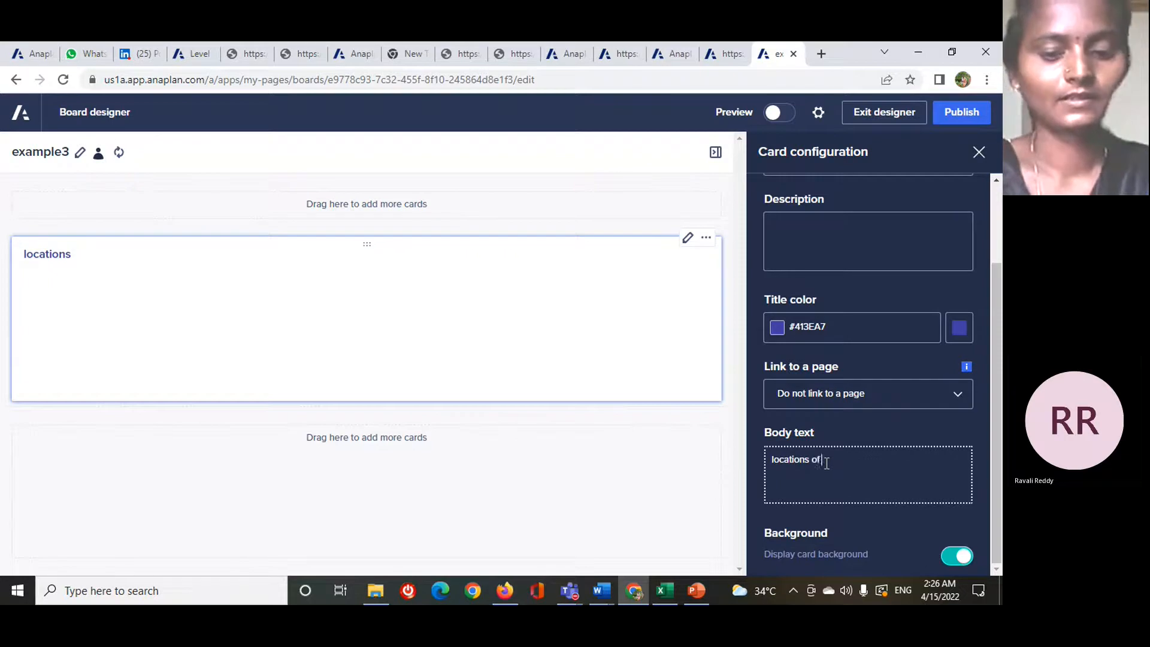
{"action": "type", "text": " employ"}
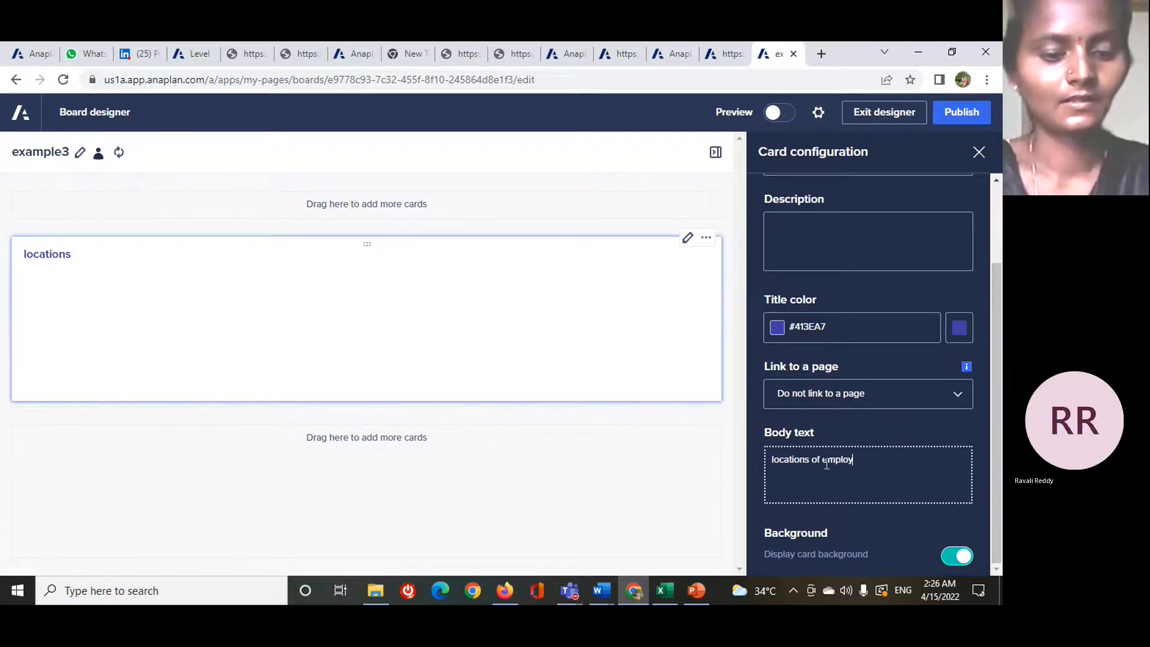
{"action": "type", "text": "ees"}
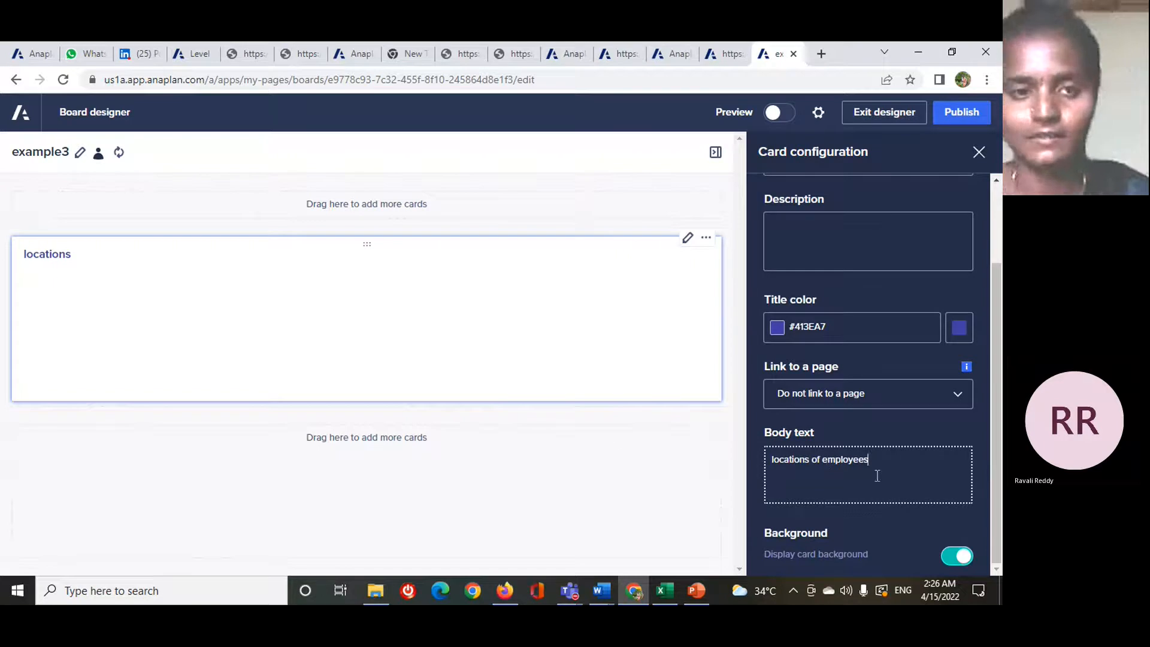
{"action": "left_click", "coordinate": [386, 334]}
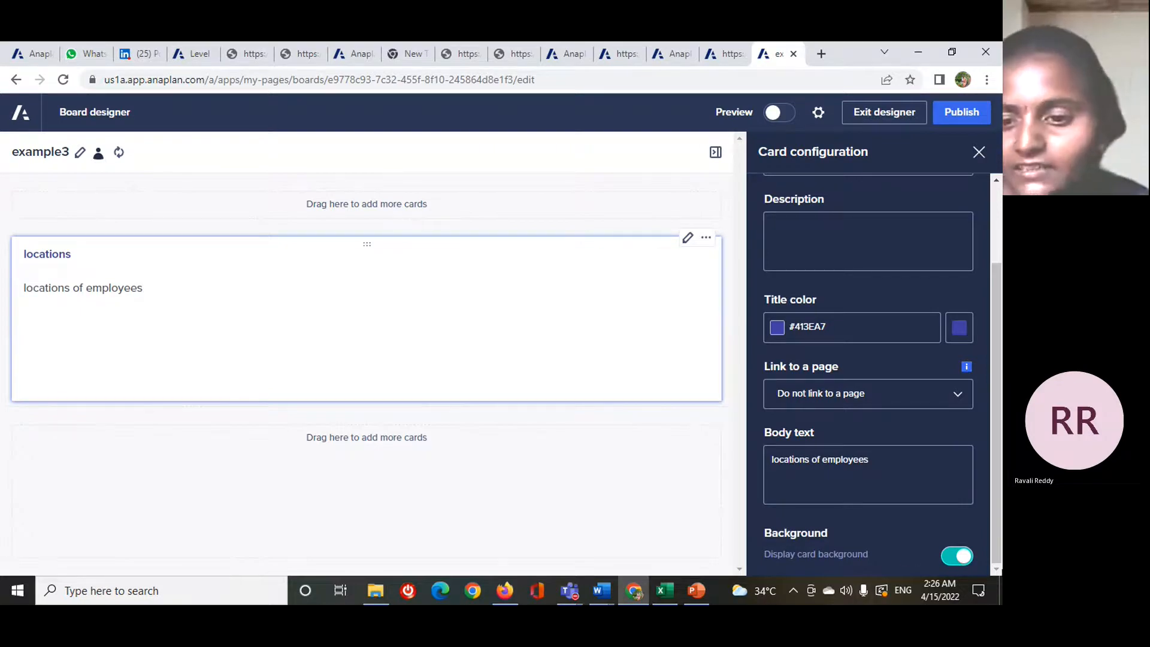
- Switch the text card's background display off and back on to compare its look
{"action": "left_click", "coordinate": [959, 556]}
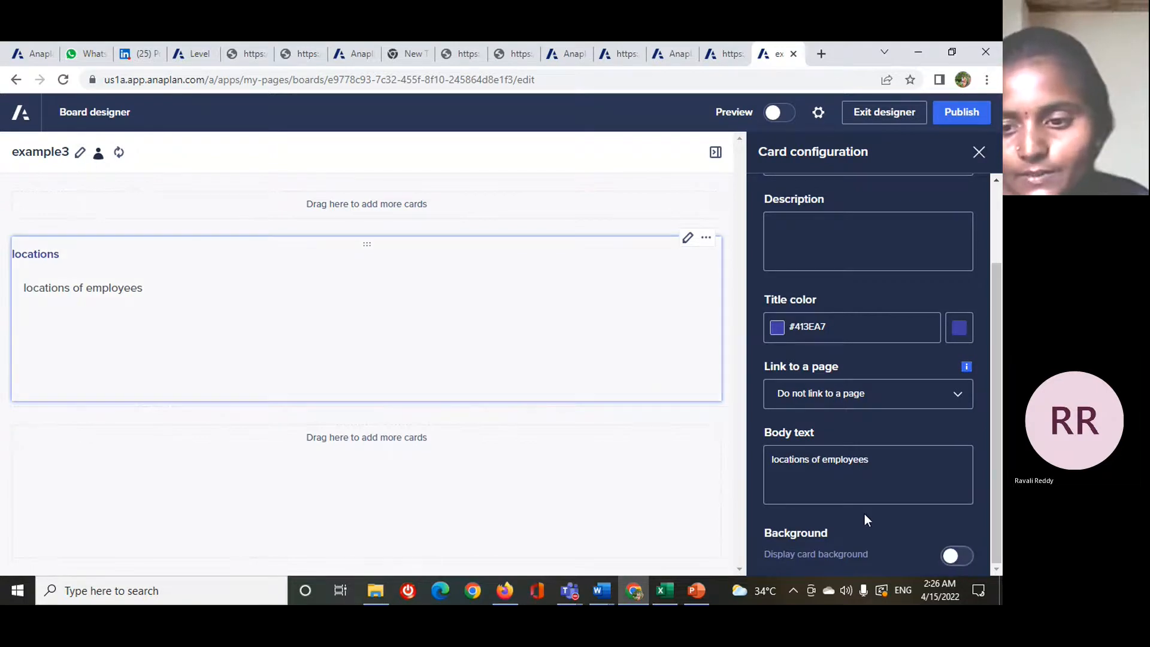
{"action": "left_click", "coordinate": [958, 556]}
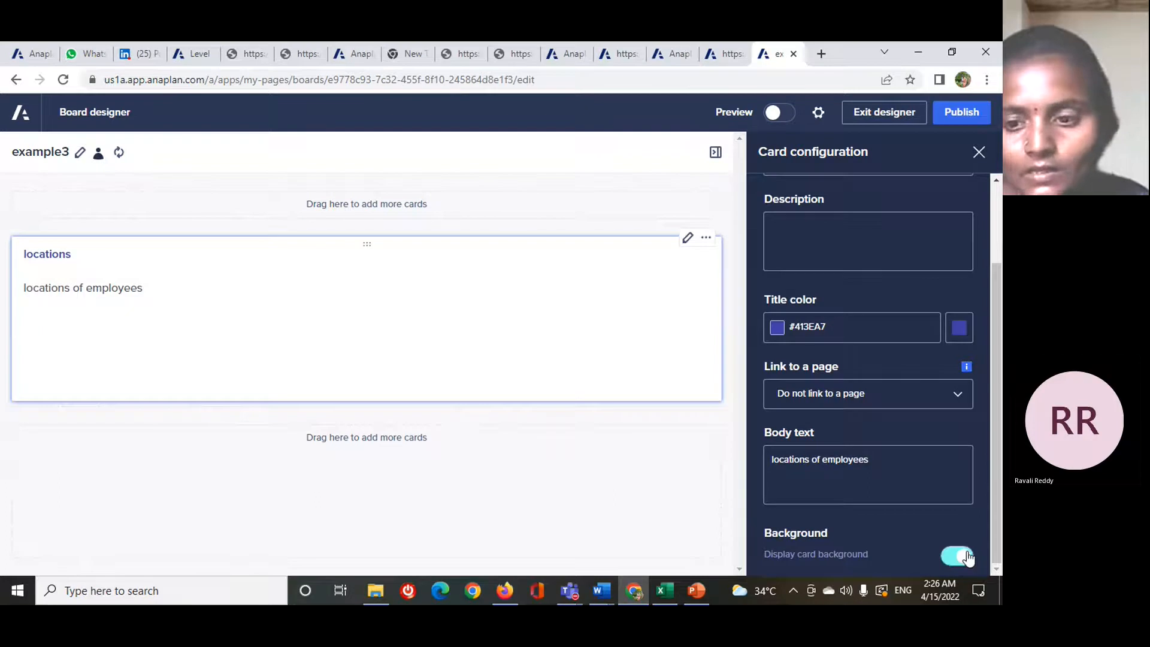
- Apply the Heading 1 style to the card's body text "locations of employees"
{"action": "scroll", "coordinate": [968, 558], "scroll_direction": "up", "scroll_amount": 3}
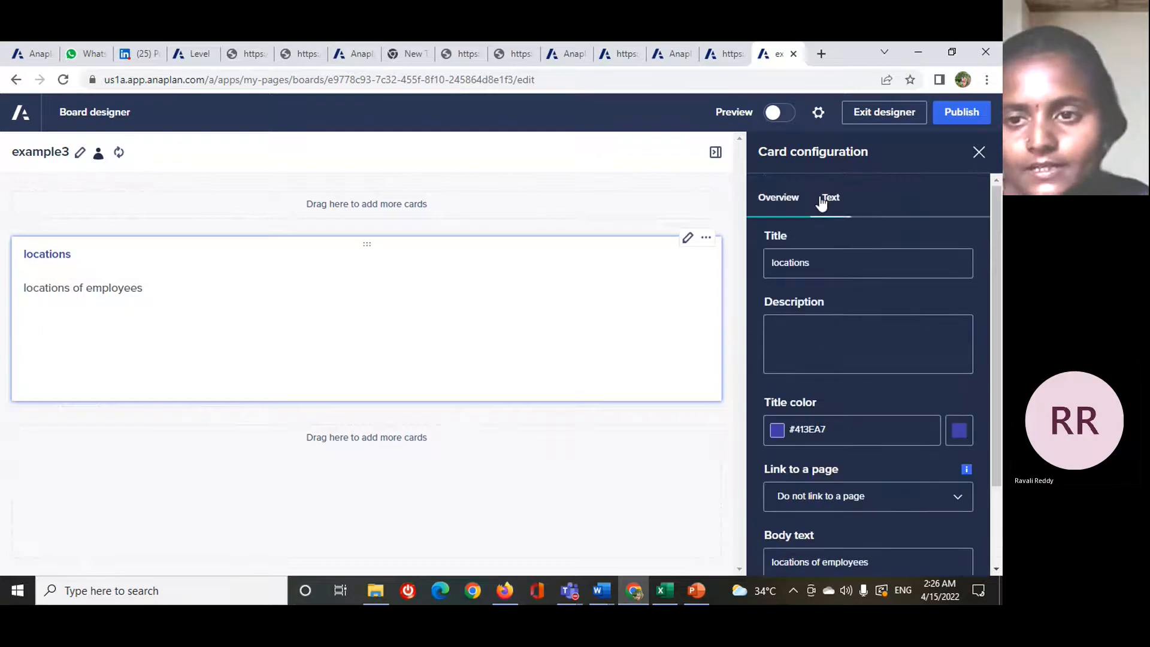
{"action": "left_click", "coordinate": [822, 204]}
{"action": "left_click_drag", "start_coordinate": [21, 291], "coordinate": [120, 308]}
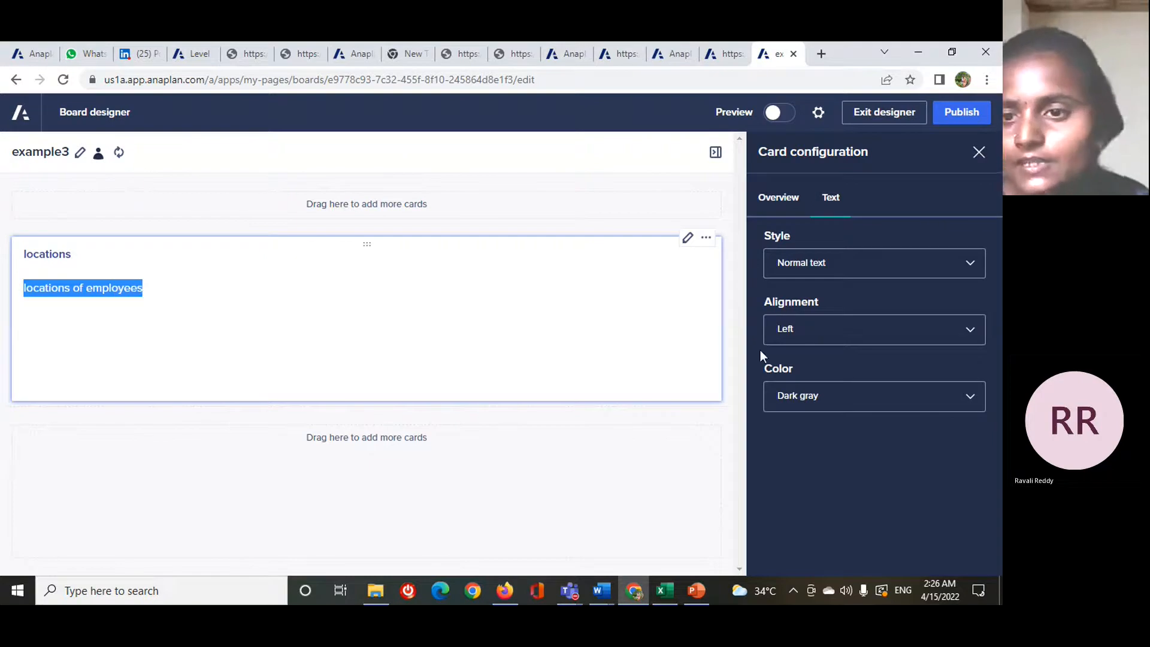
{"action": "left_click", "coordinate": [970, 265]}
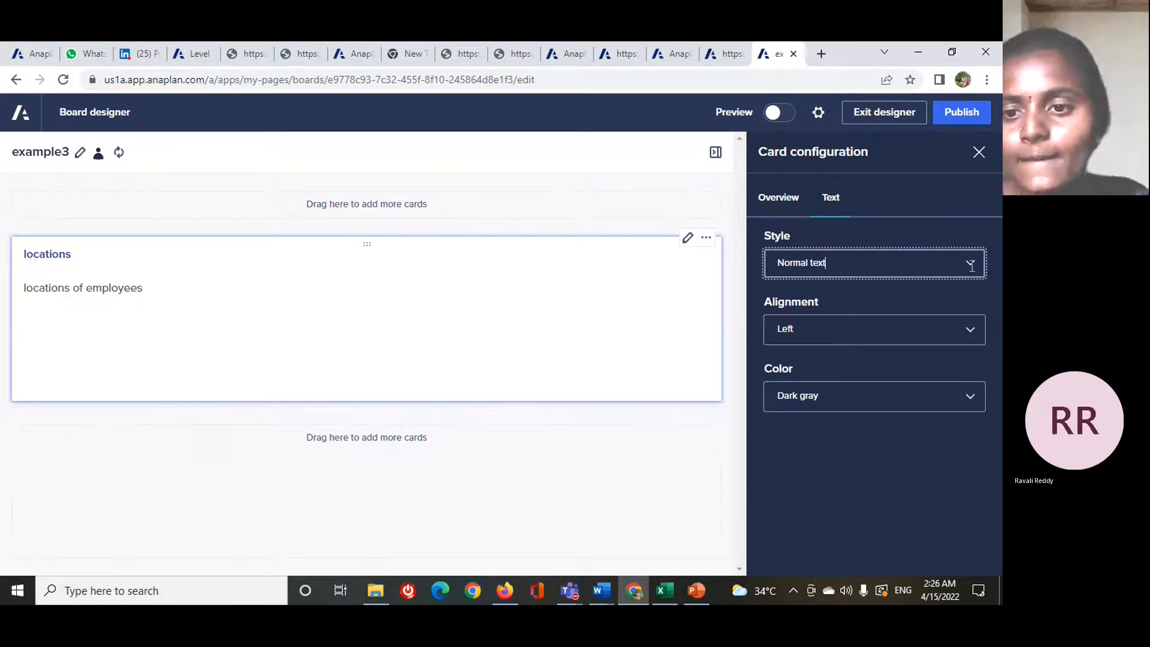
{"action": "left_click", "coordinate": [971, 264]}
{"action": "left_click", "coordinate": [882, 296]}
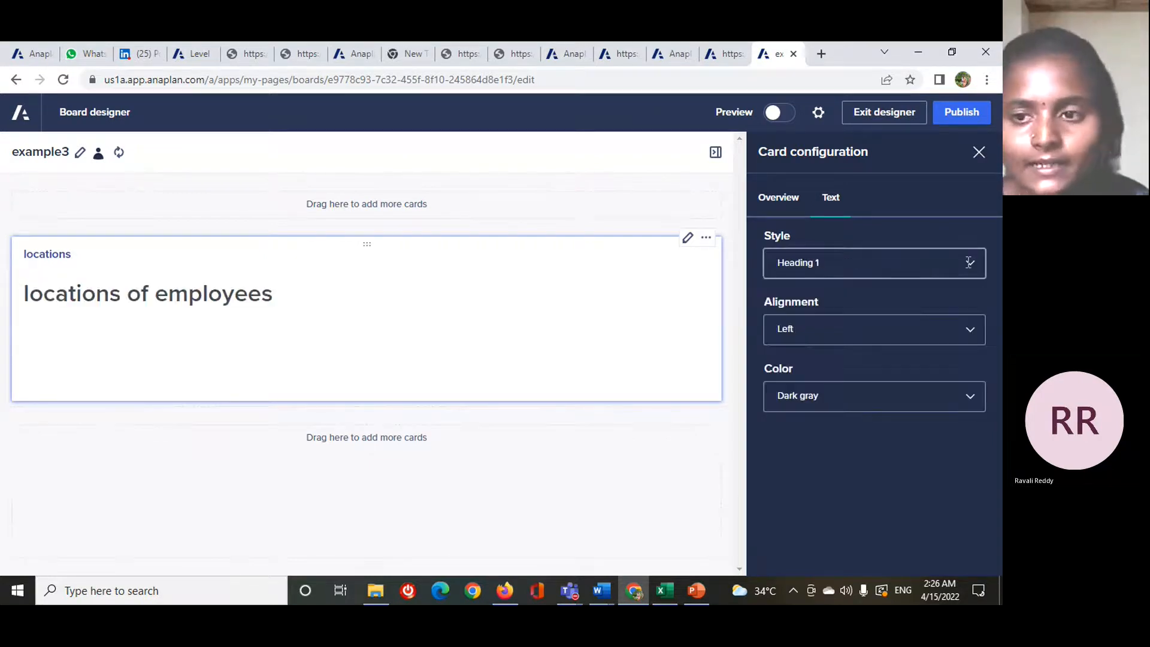
- Try the Heading 2, Heading 3 and Instructions styles on the card's body text, then return it to Heading 1
{"action": "left_click", "coordinate": [968, 263]}
{"action": "left_click", "coordinate": [900, 315]}
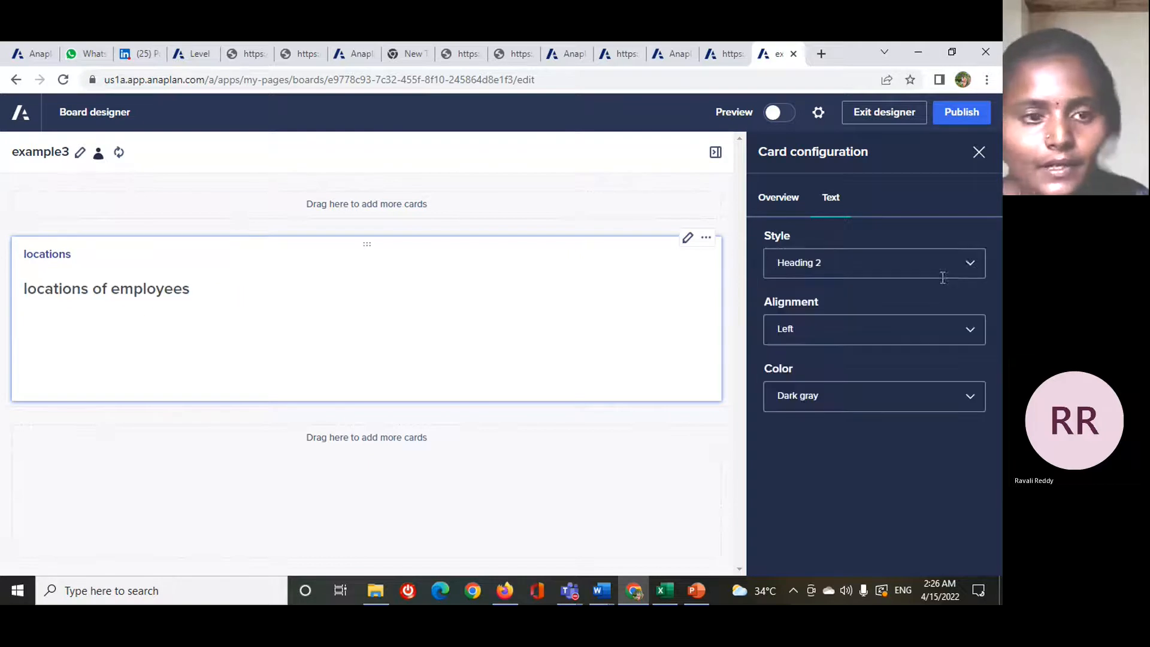
{"action": "left_click", "coordinate": [962, 266]}
{"action": "left_click", "coordinate": [907, 342]}
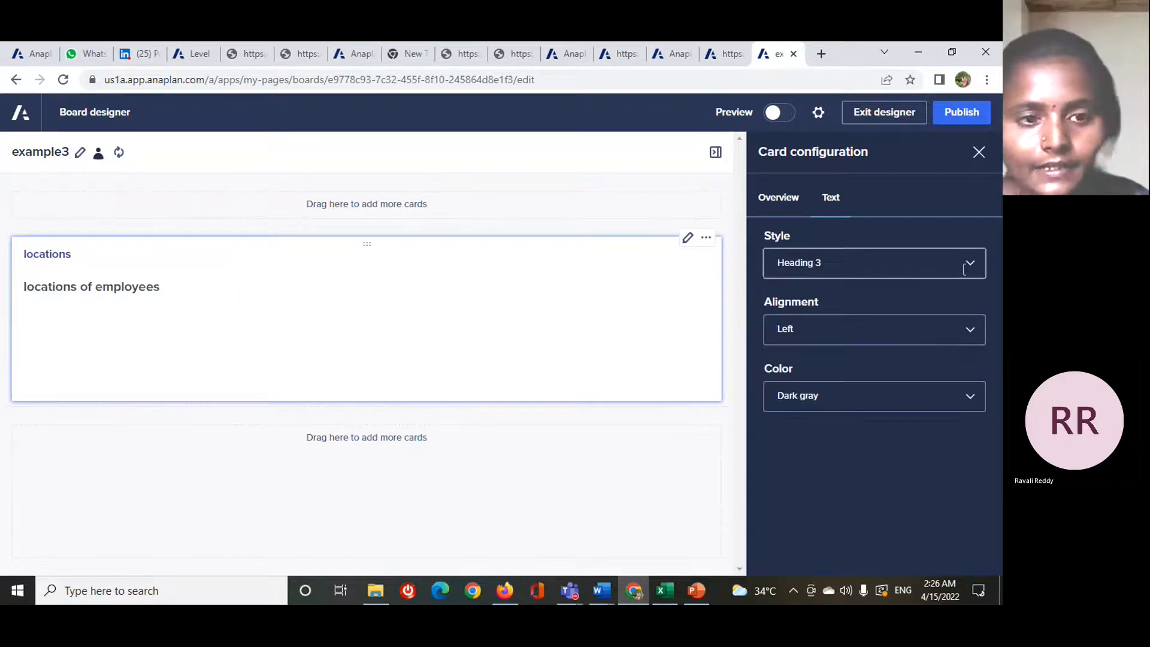
{"action": "left_click", "coordinate": [965, 263]}
{"action": "left_click", "coordinate": [871, 386]}
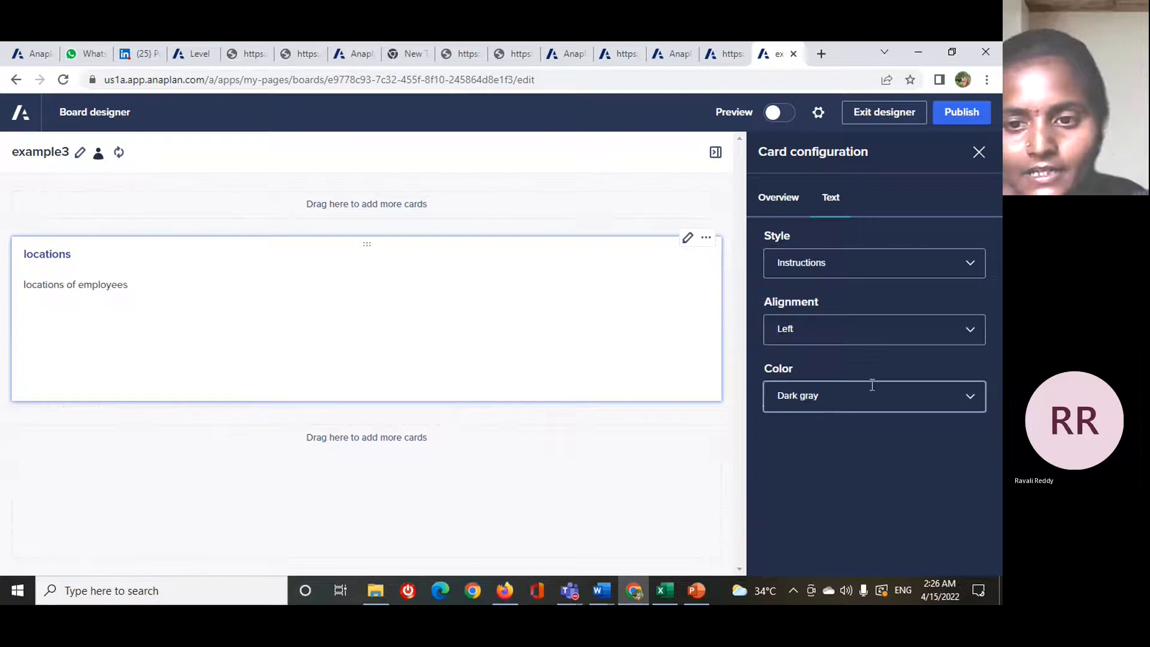
{"action": "left_click", "coordinate": [970, 264]}
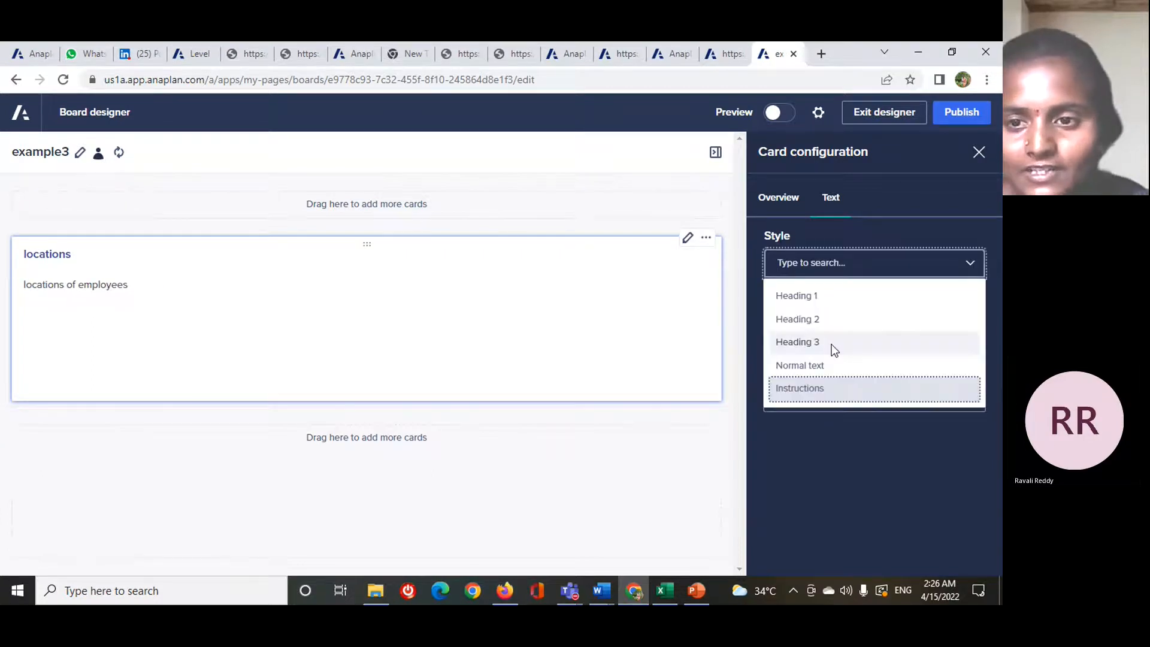
{"action": "left_click", "coordinate": [849, 295]}
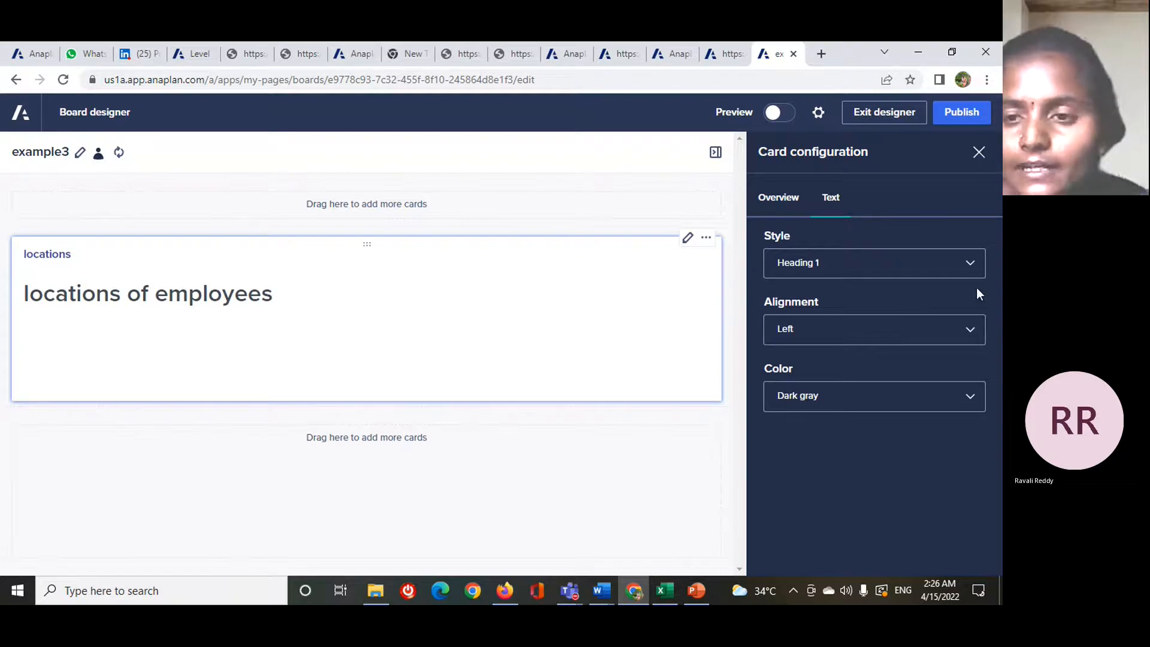
- Try right alignment on the body text "locations of employees", then set its alignment to Center
{"action": "left_click", "coordinate": [975, 324]}
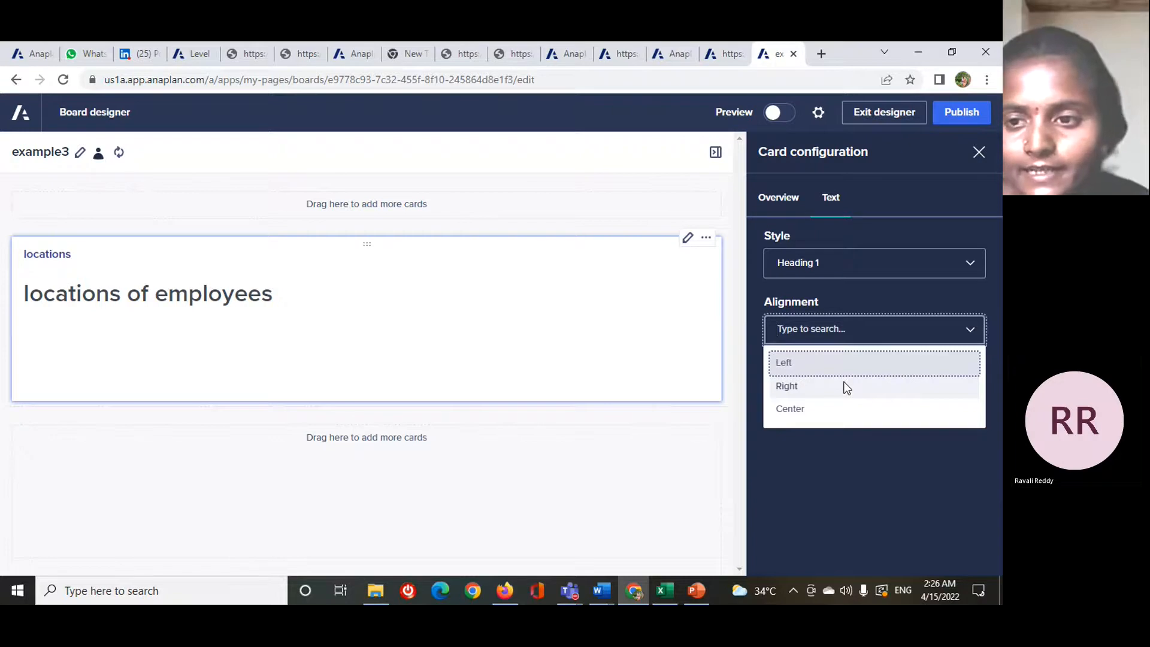
{"action": "left_click", "coordinate": [846, 386]}
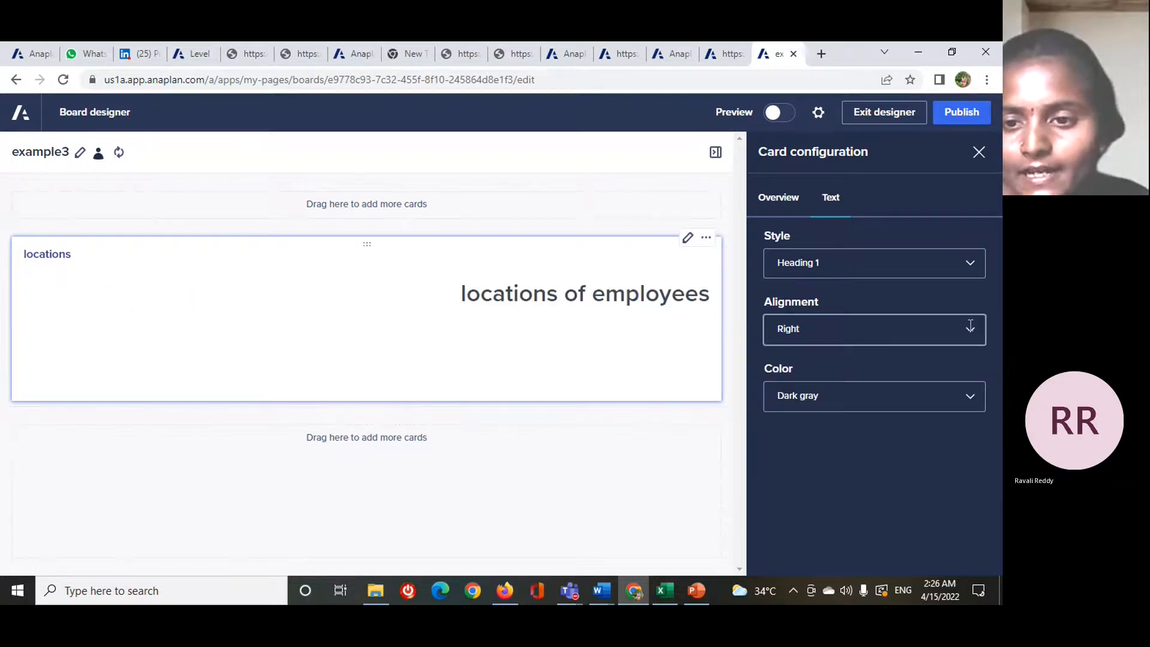
{"action": "left_click", "coordinate": [970, 325]}
{"action": "left_click", "coordinate": [879, 409]}
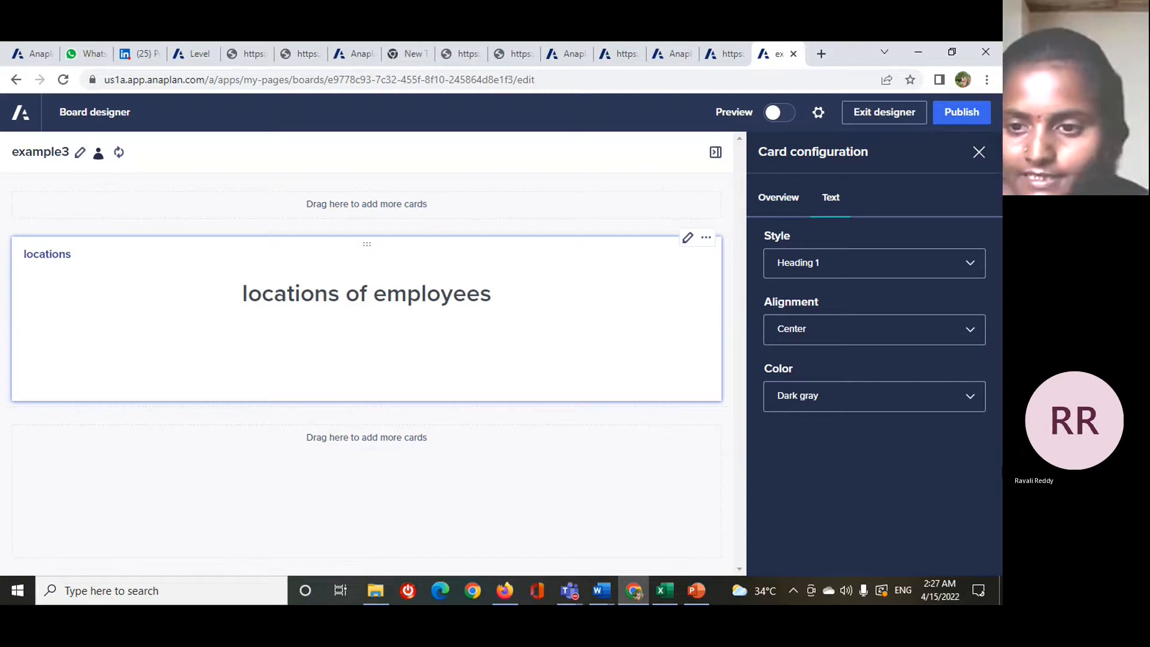
- Set the body text color to Green and reduce the text card's height to fit closely around its text
{"action": "left_click", "coordinate": [965, 400]}
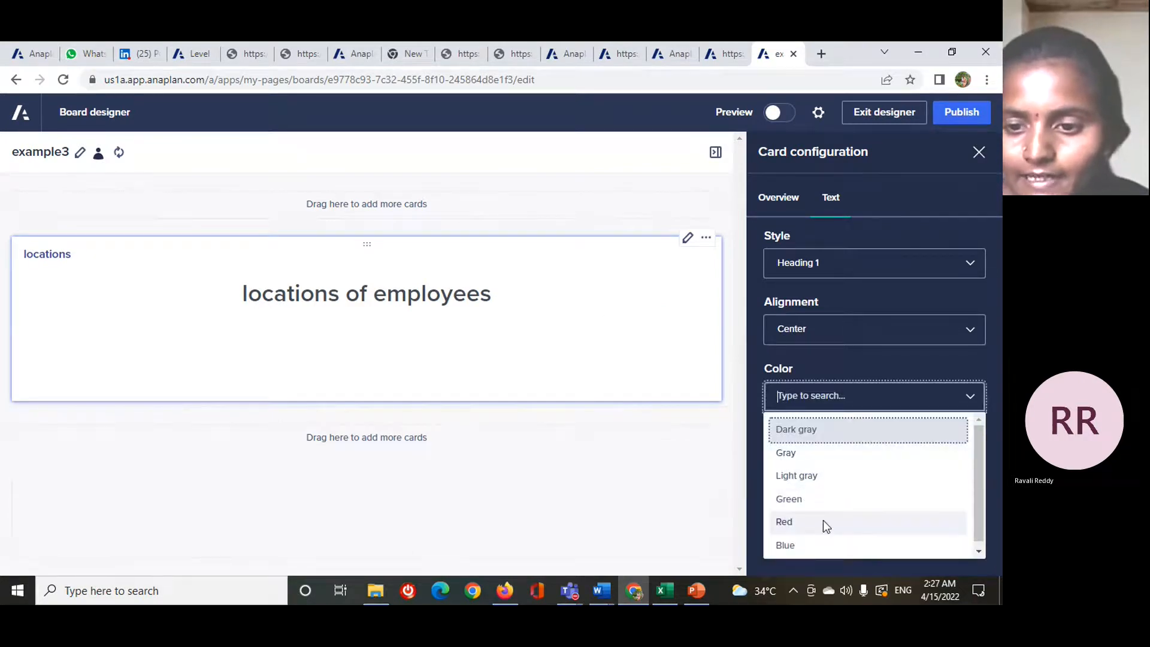
{"action": "scroll", "coordinate": [829, 530], "scroll_direction": "down", "scroll_amount": 1}
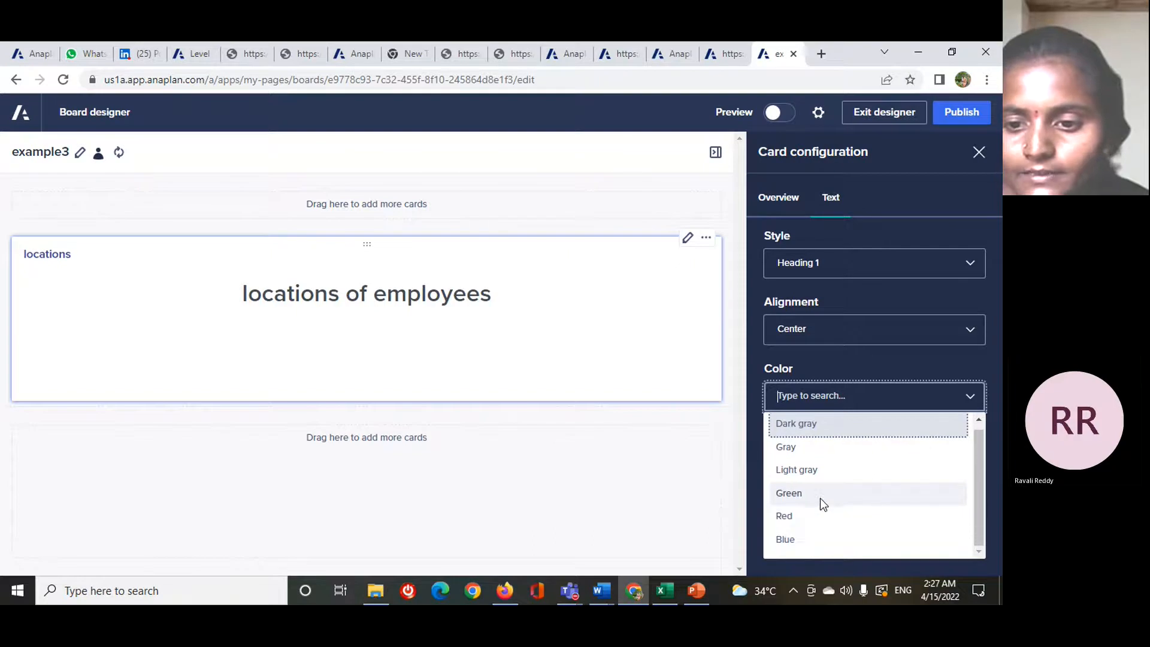
{"action": "left_click", "coordinate": [821, 500]}
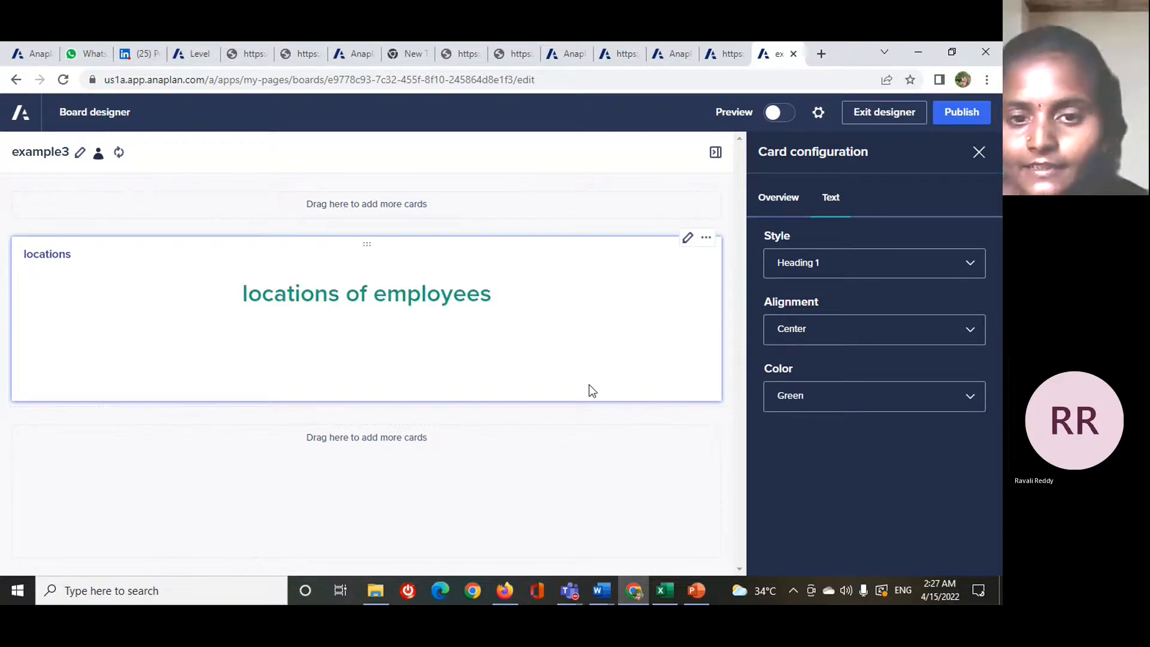
{"action": "left_click_drag", "start_coordinate": [575, 407], "coordinate": [583, 333]}
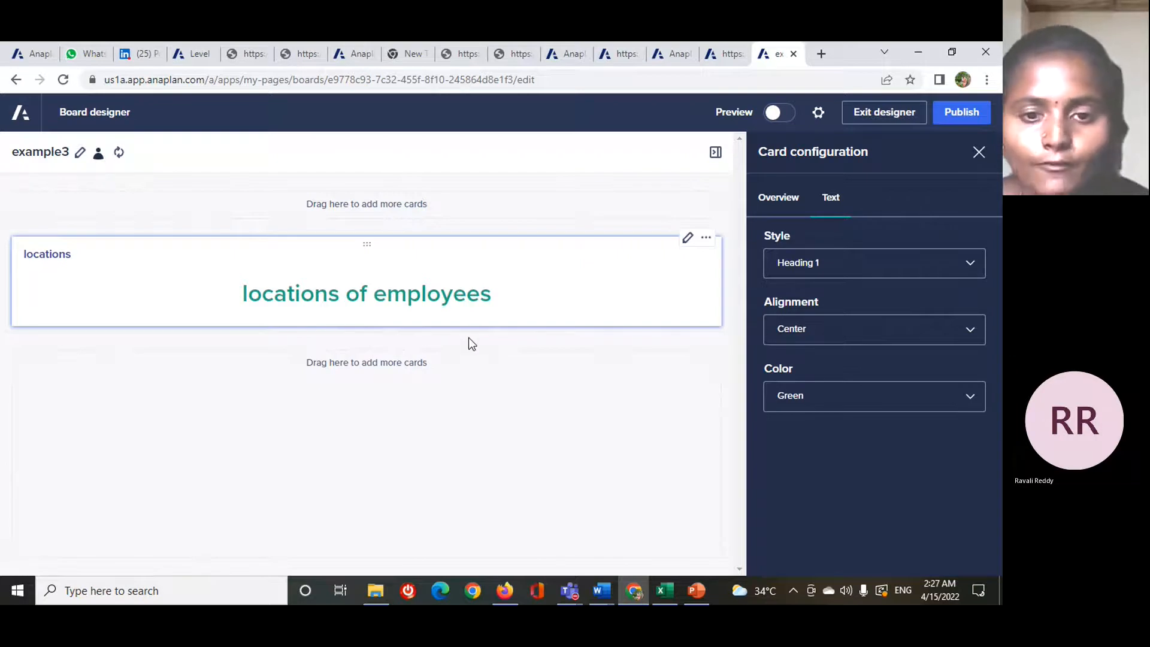
- Add a grid card below the locations text card and open the data source selection for its view
{"action": "left_click", "coordinate": [979, 154]}
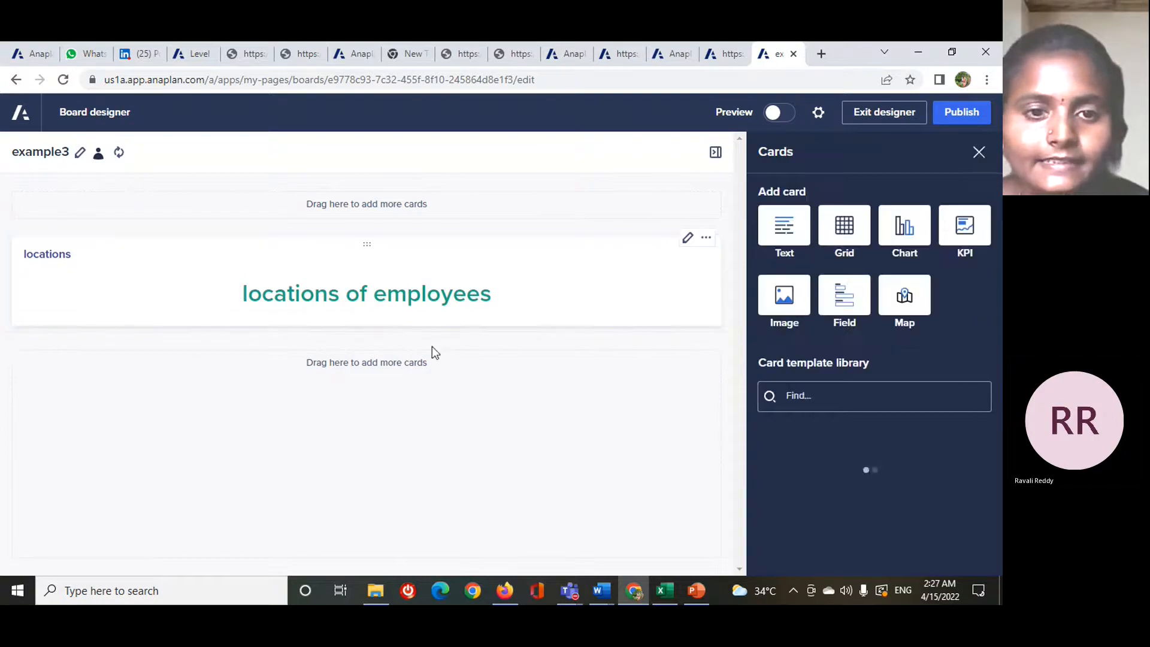
{"action": "left_click", "coordinate": [862, 235]}
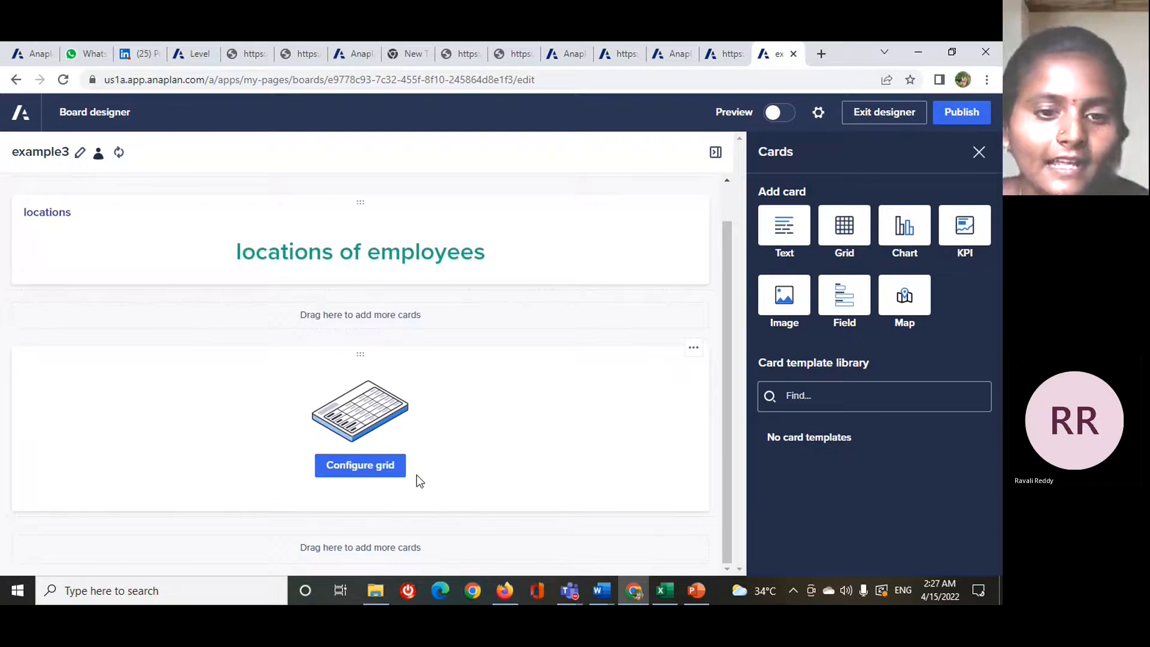
{"action": "left_click", "coordinate": [368, 470]}
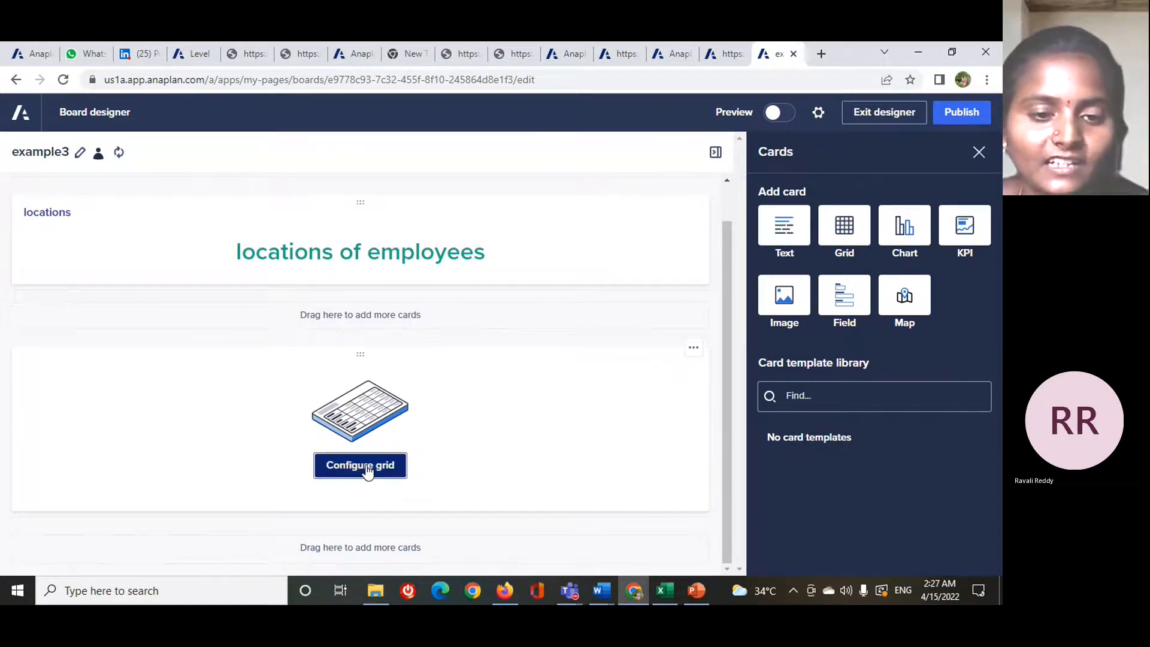
{"action": "left_click", "coordinate": [843, 265]}
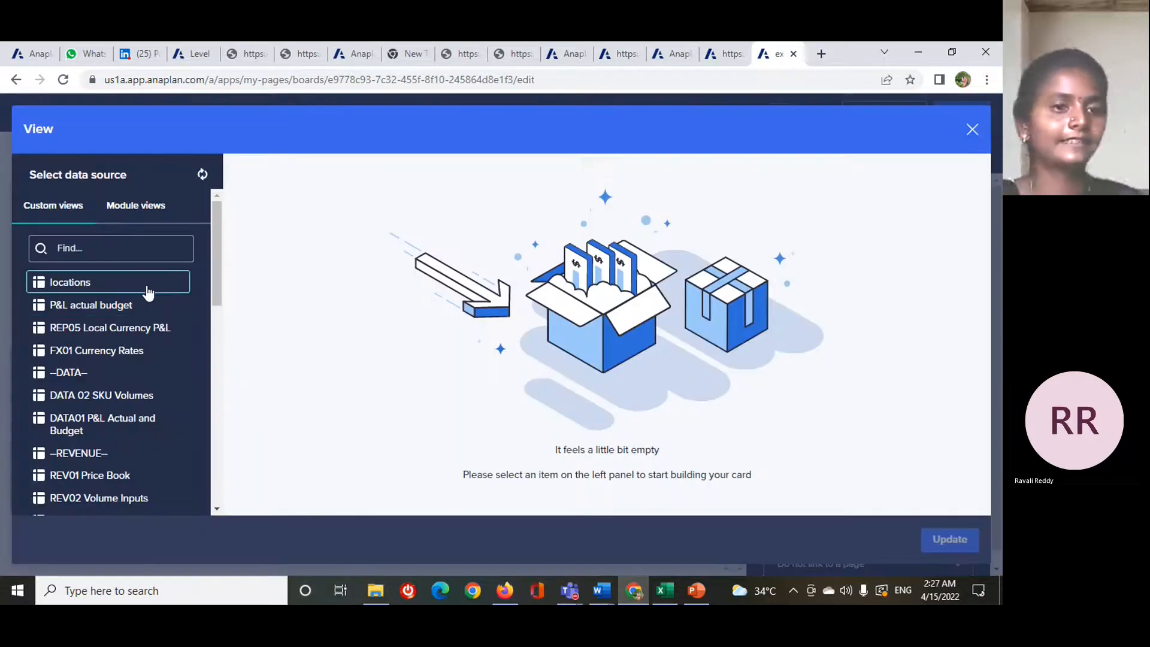
- Preview the P&L actual budget custom view and that module's Default View, export and filter views
{"action": "left_click", "coordinate": [149, 292]}
{"action": "left_click", "coordinate": [133, 308]}
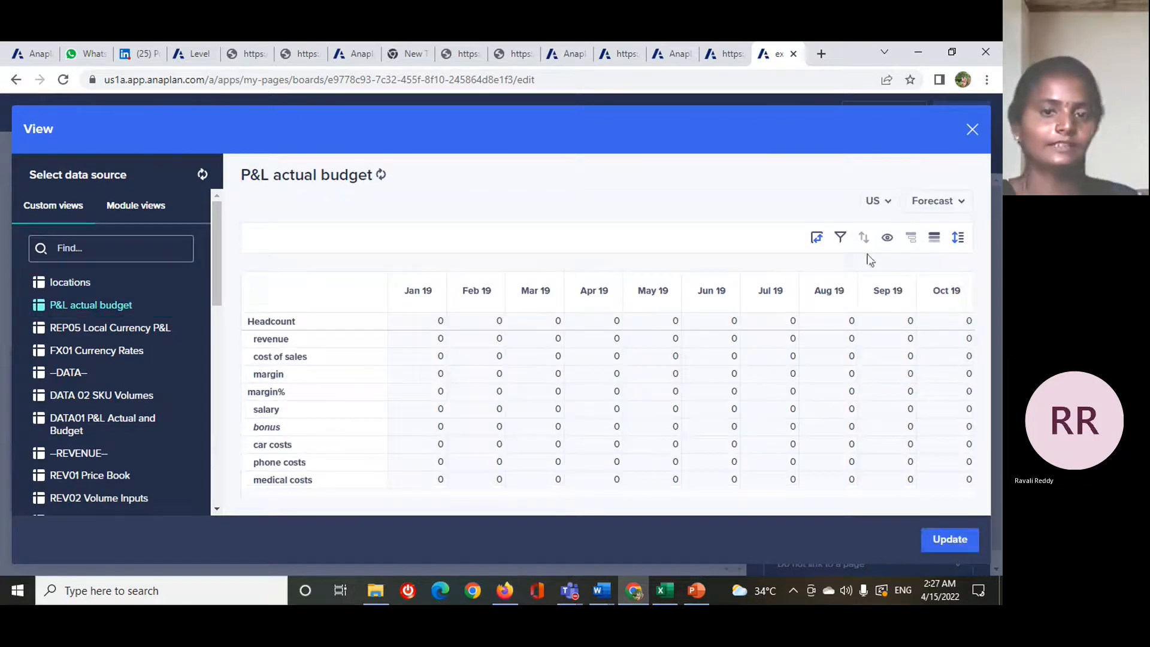
{"action": "left_click", "coordinate": [150, 208]}
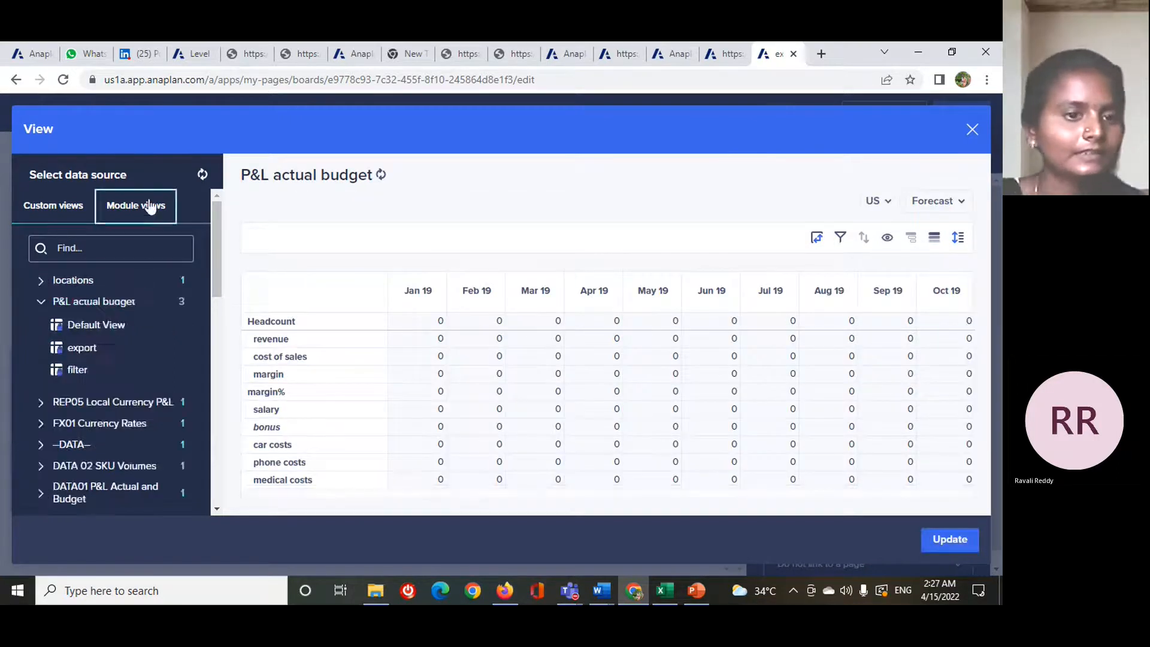
{"action": "left_click", "coordinate": [100, 323]}
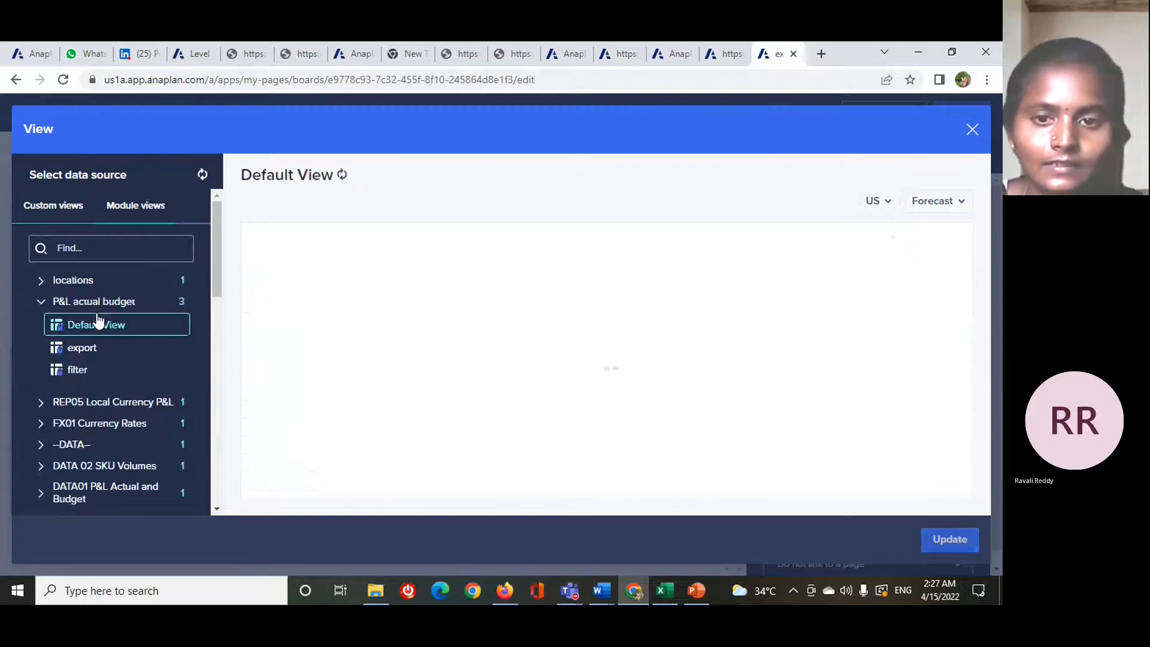
{"action": "left_click", "coordinate": [93, 350]}
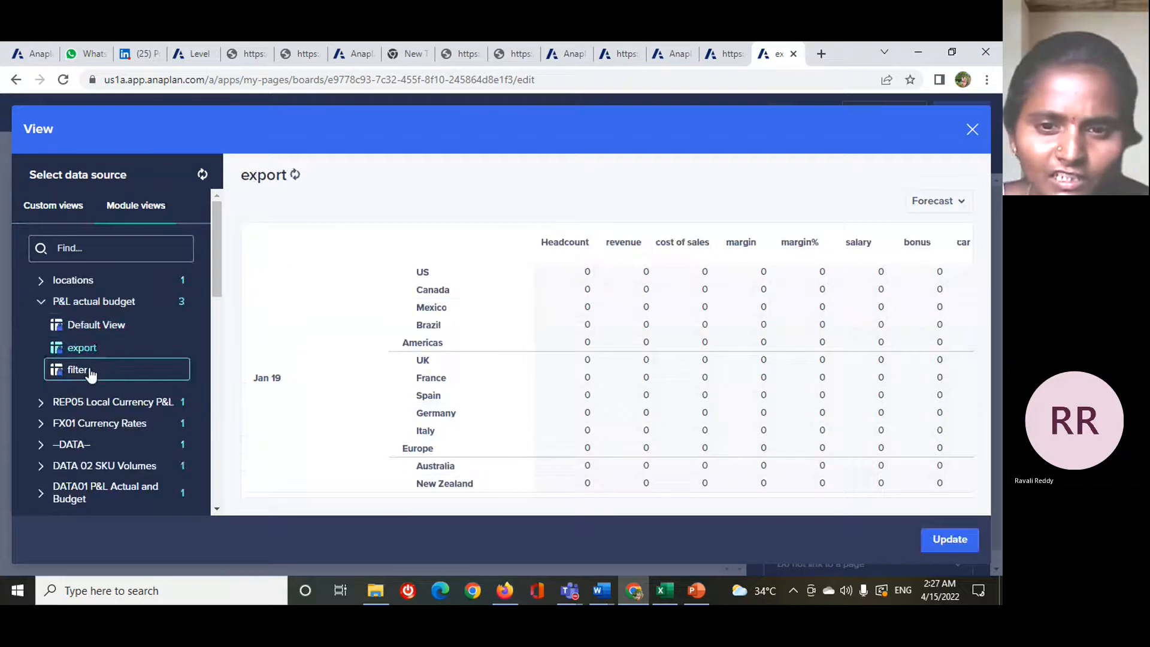
{"action": "left_click", "coordinate": [90, 371]}
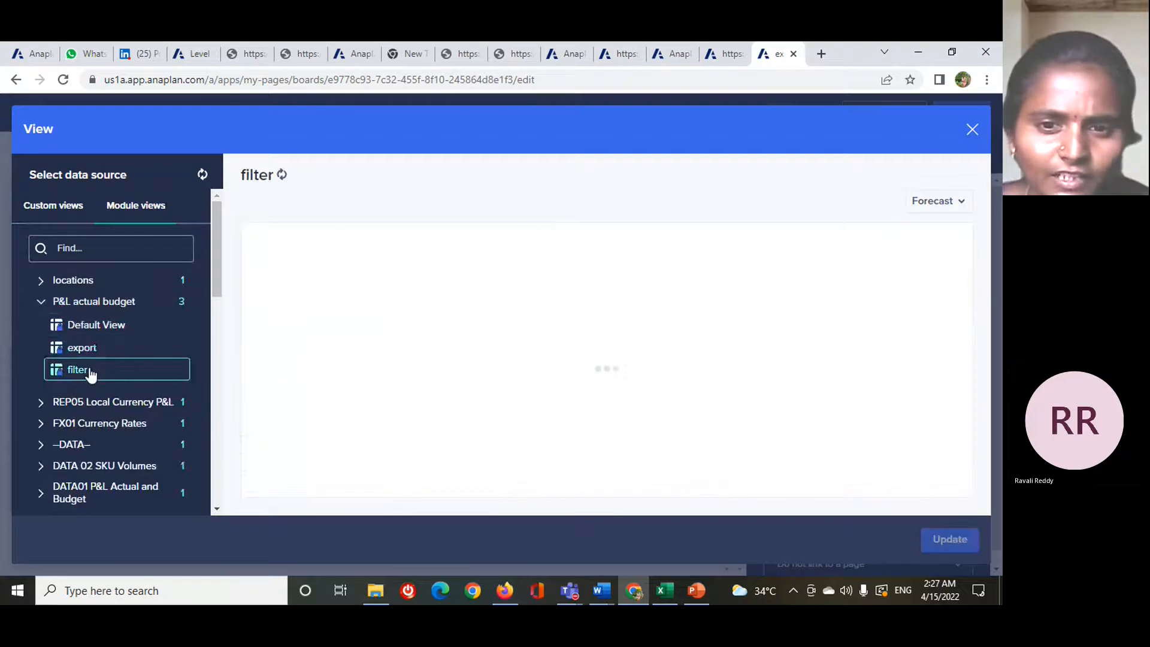
- Collapse the P&L actual budget module and preview the Default View of DATA 02 SKU Volumes
{"action": "left_click", "coordinate": [139, 307]}
{"action": "left_click", "coordinate": [128, 388]}
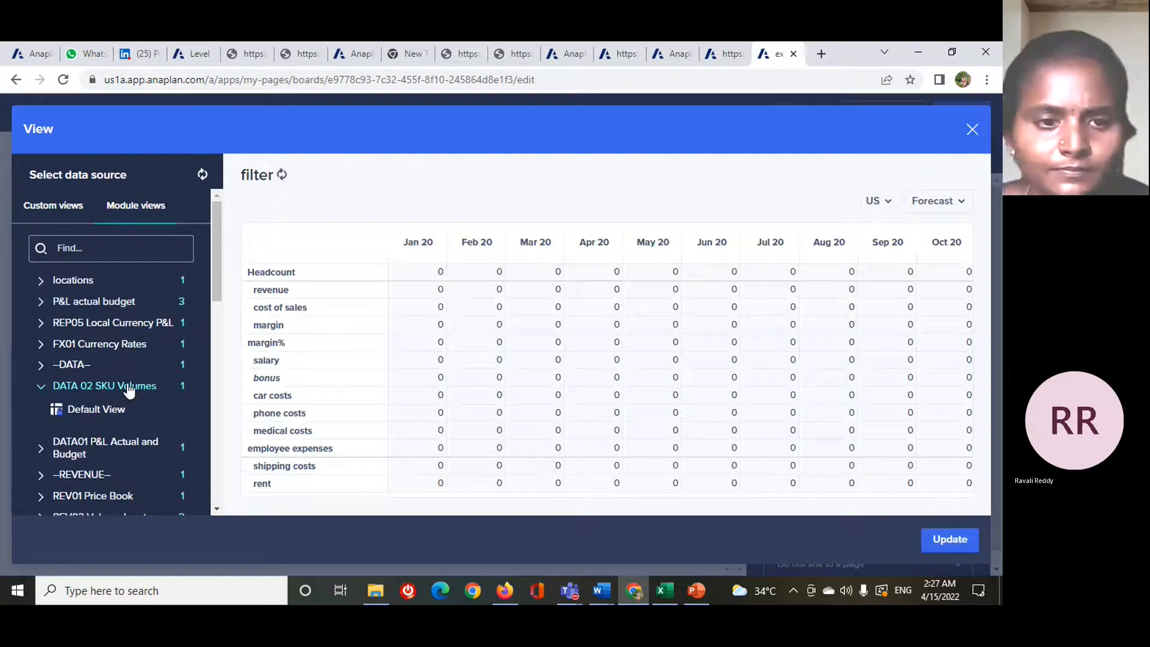
{"action": "left_click", "coordinate": [117, 386]}
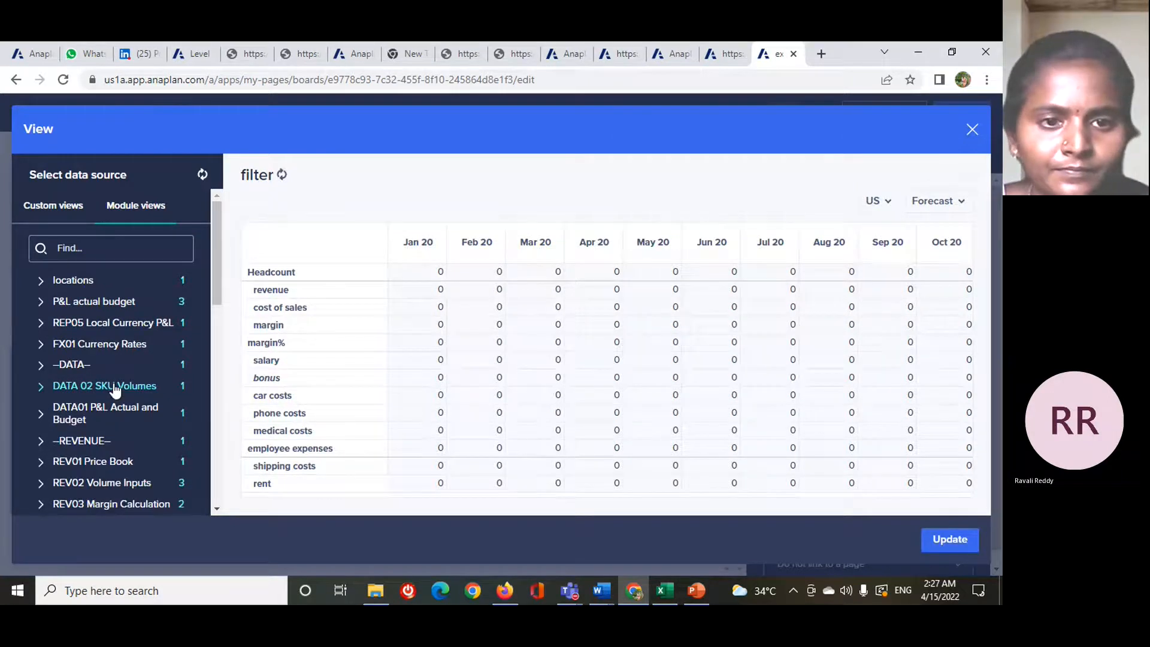
{"action": "left_click", "coordinate": [116, 388]}
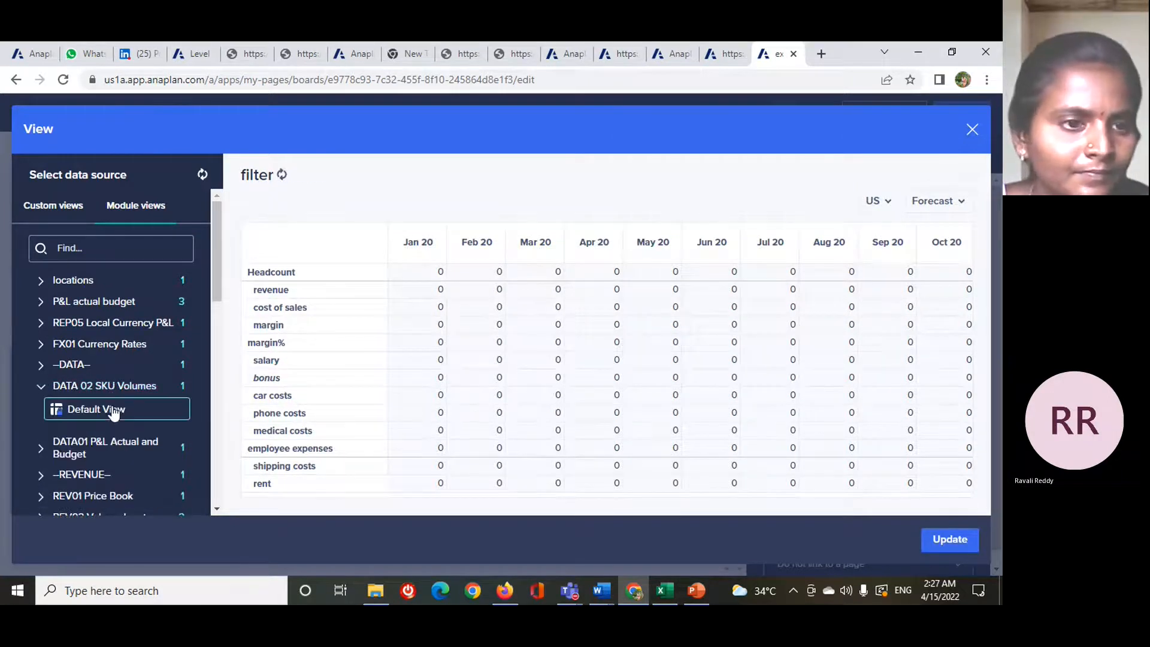
{"action": "left_click", "coordinate": [114, 412]}
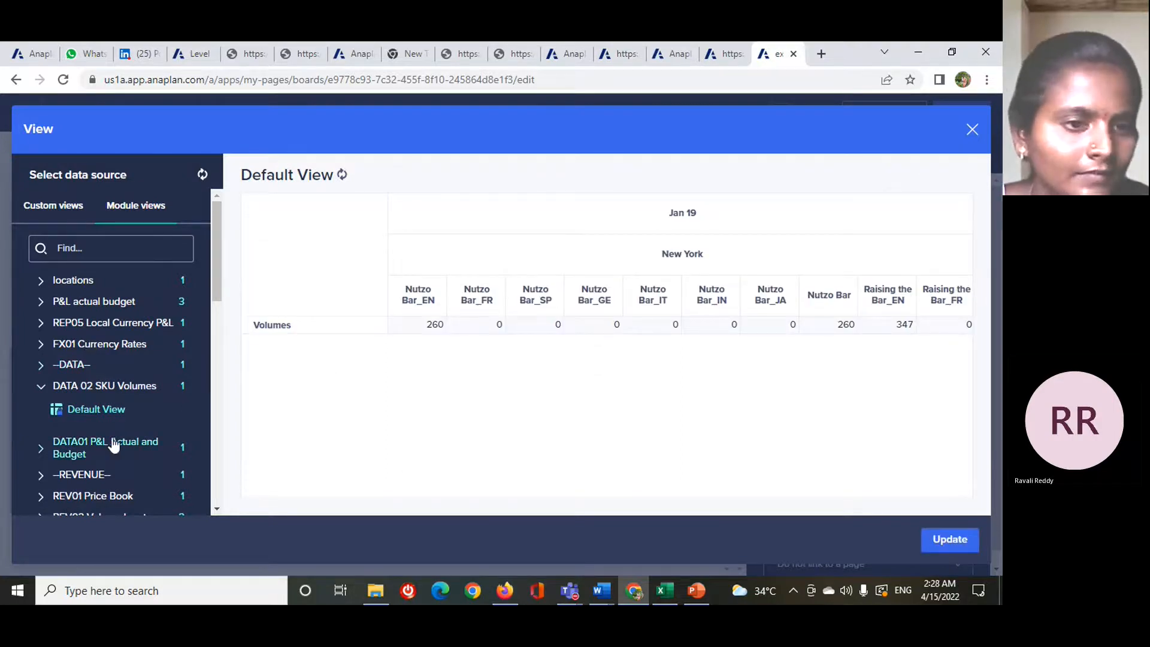
- Use the Default View of DATA01 P&L Actual and Budget as the grid card's data source
{"action": "scroll", "coordinate": [114, 446], "scroll_direction": "down", "scroll_amount": 3}
{"action": "left_click", "coordinate": [111, 302]}
{"action": "left_click", "coordinate": [111, 302]}
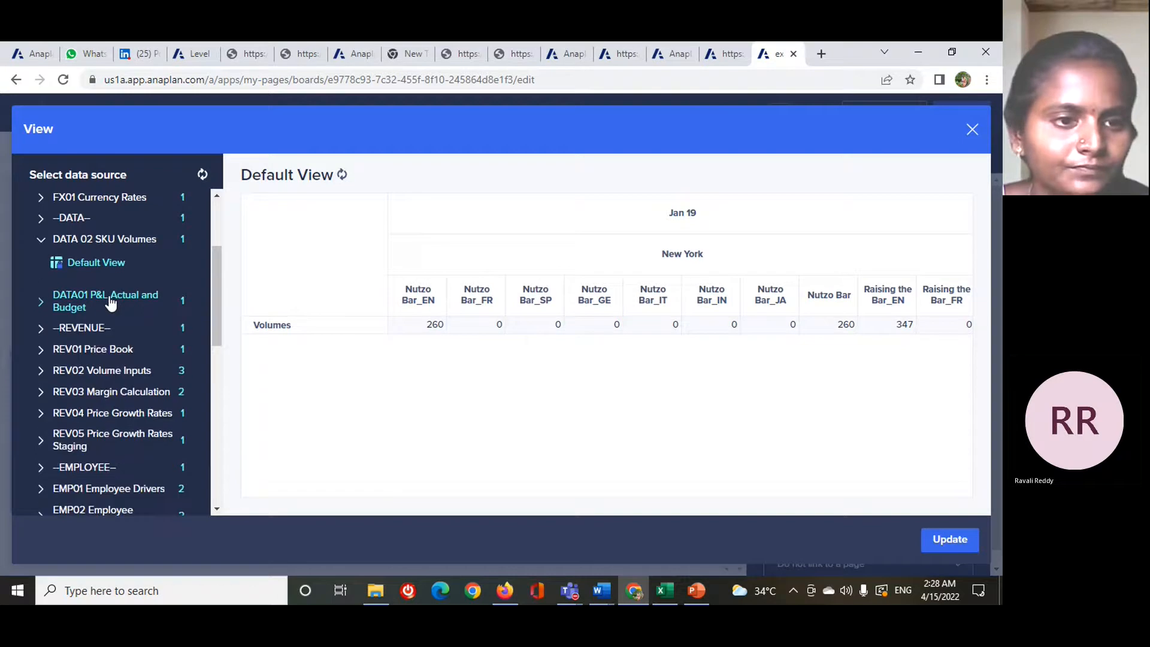
{"action": "left_click", "coordinate": [111, 302]}
{"action": "left_click", "coordinate": [100, 332]}
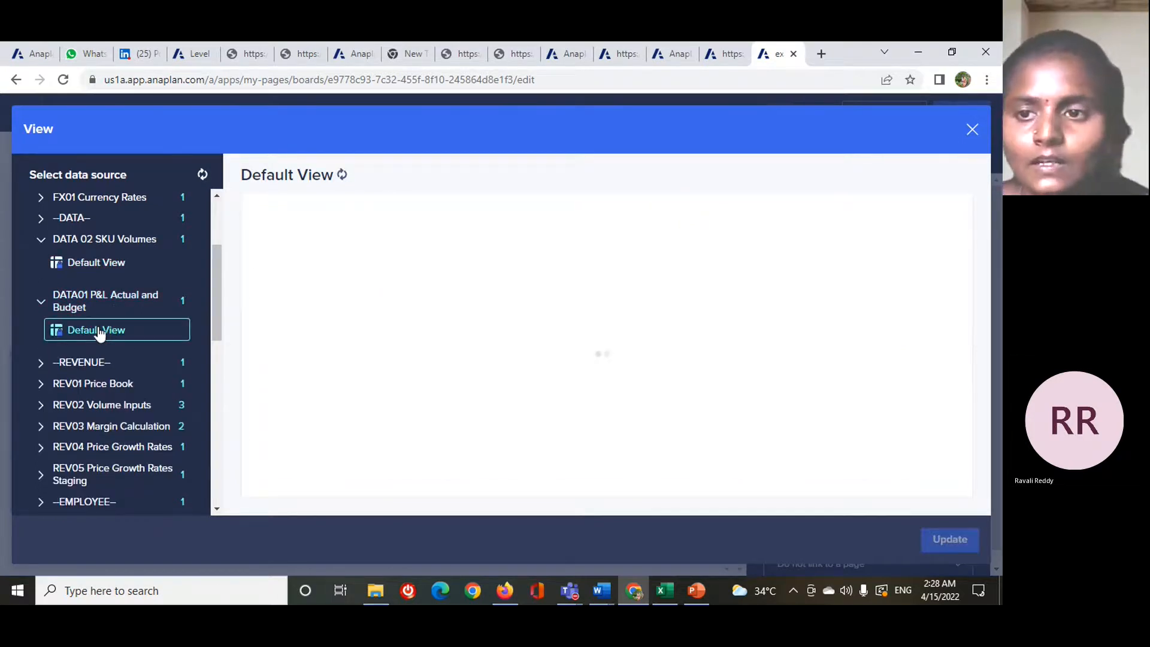
{"action": "left_click", "coordinate": [961, 204]}
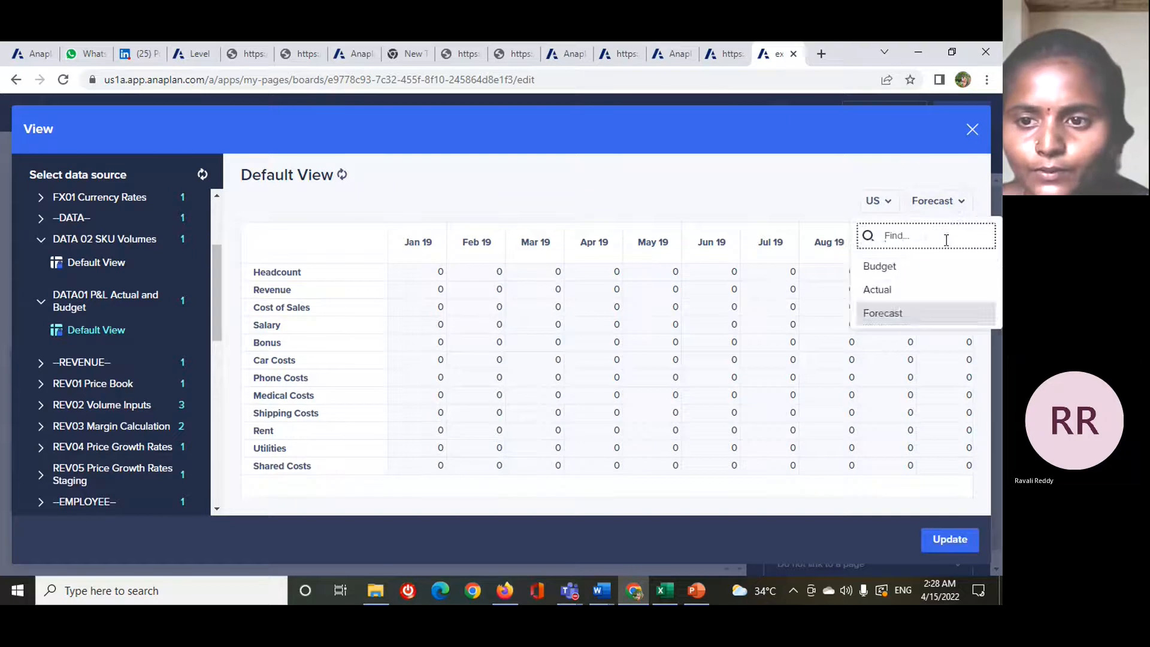
{"action": "left_click", "coordinate": [803, 213]}
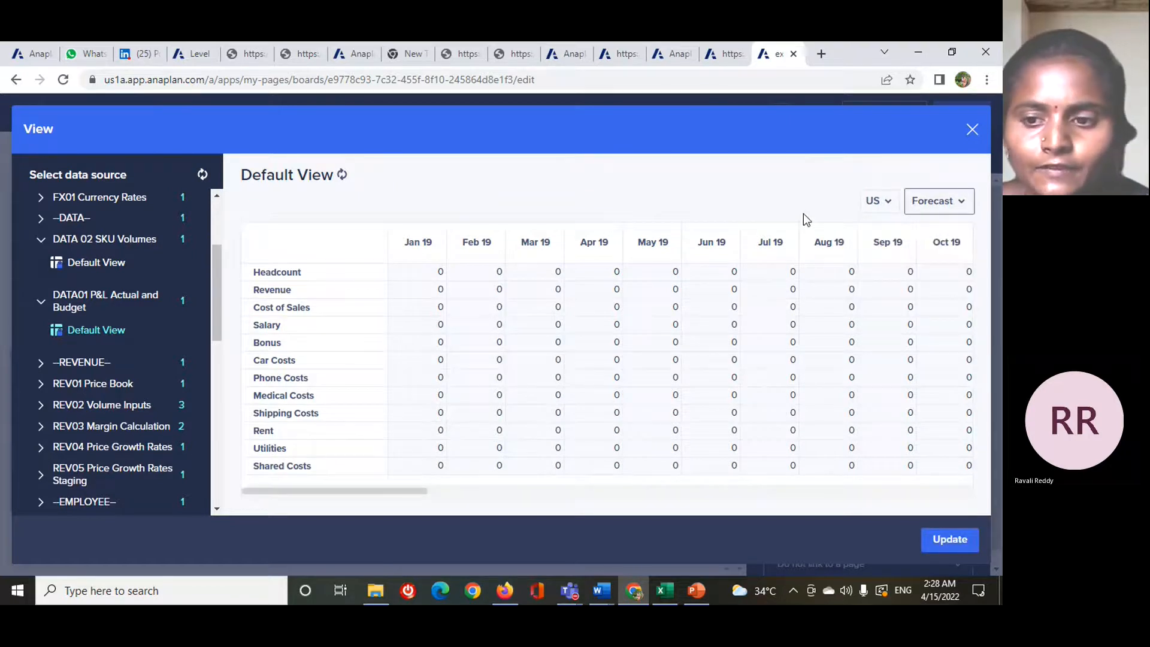
{"action": "left_click", "coordinate": [948, 539]}
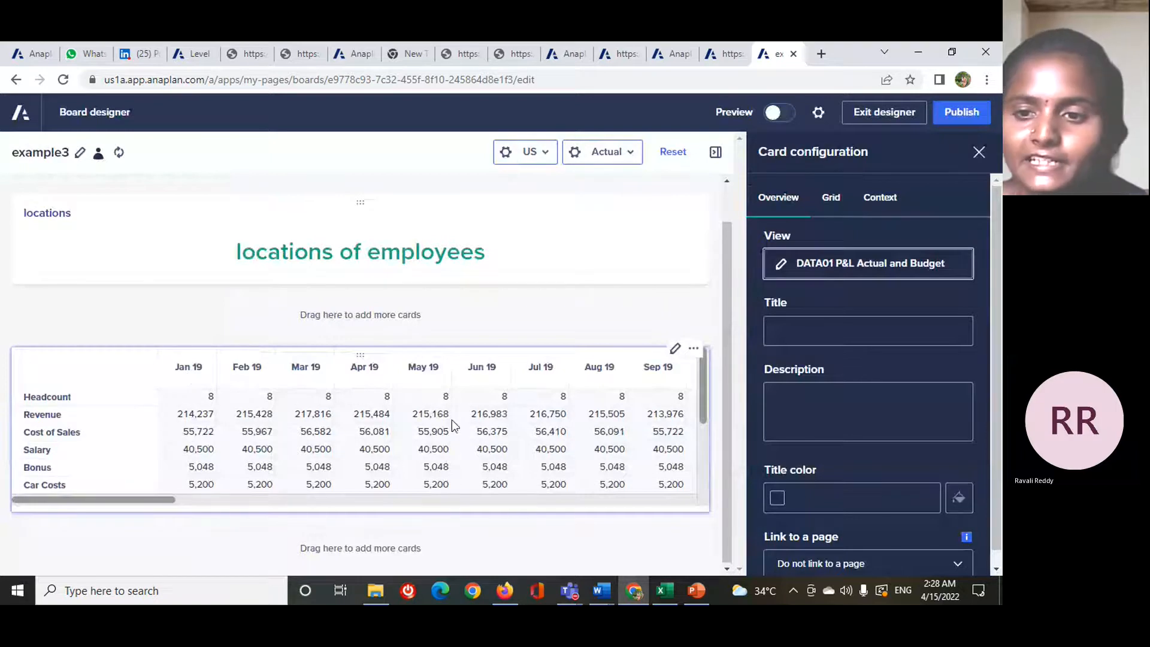
- Enter "employees" as the grid card's title and apply it to the card
{"action": "left_click", "coordinate": [875, 332]}
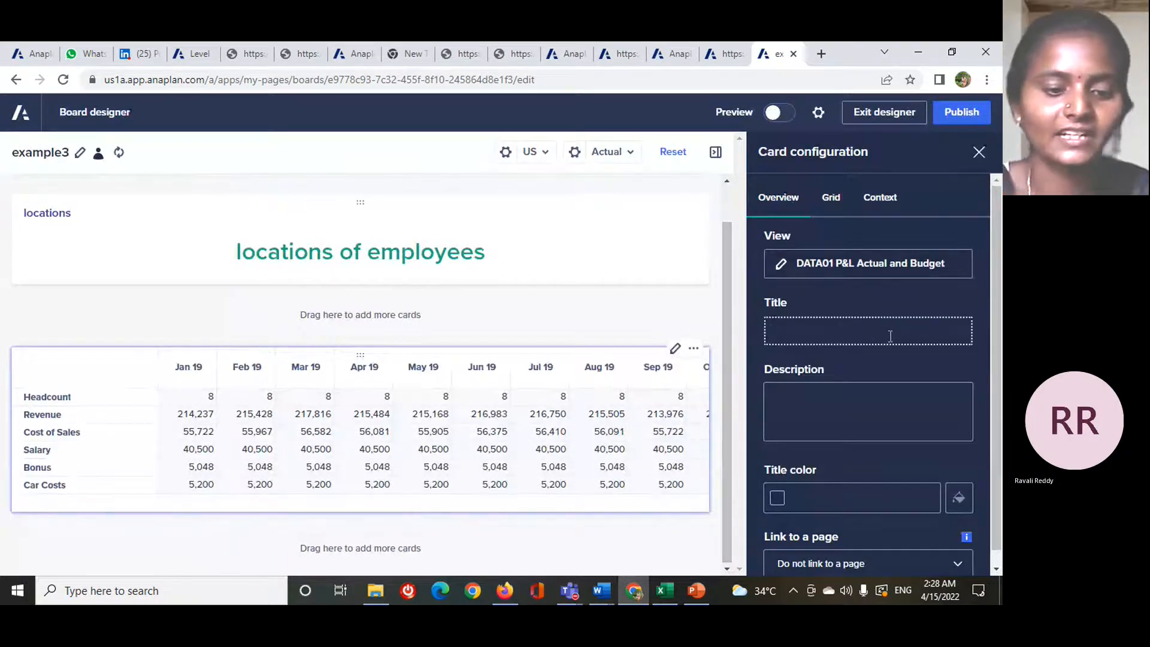
{"action": "type", "text": "employees"}
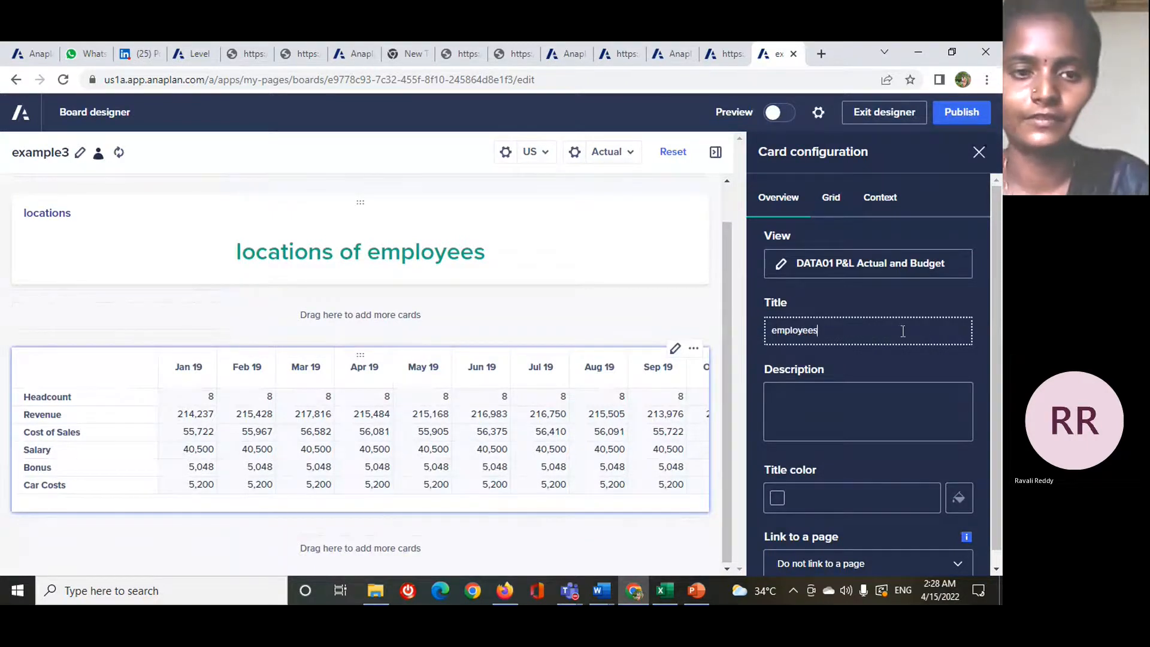
{"action": "left_click", "coordinate": [441, 409]}
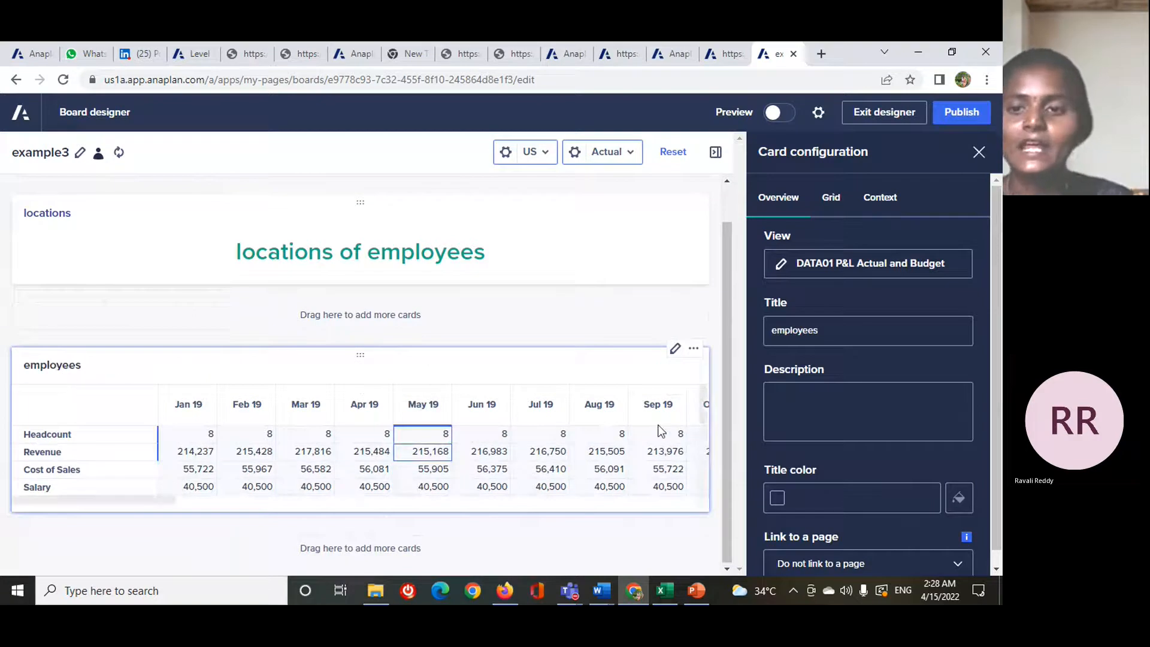
- Set the employees grid card's title color to #413EA7
{"action": "scroll", "coordinate": [872, 403], "scroll_direction": "down", "scroll_amount": 1}
{"action": "left_click", "coordinate": [872, 402]}
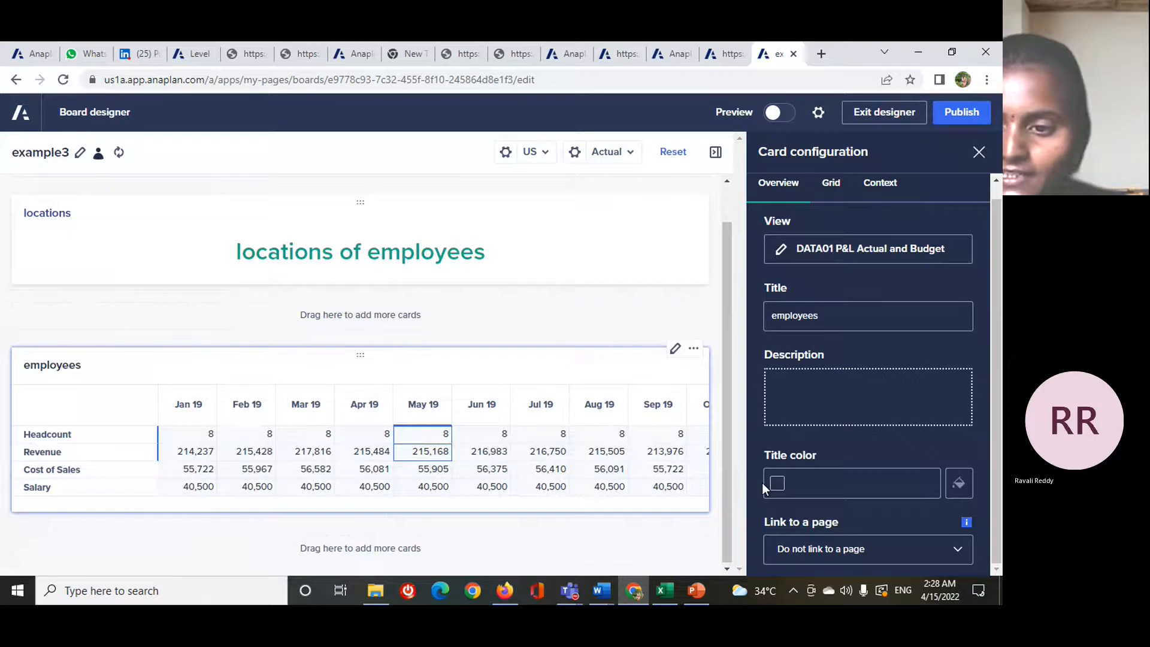
{"action": "left_click", "coordinate": [959, 484]}
{"action": "left_click", "coordinate": [959, 484]}
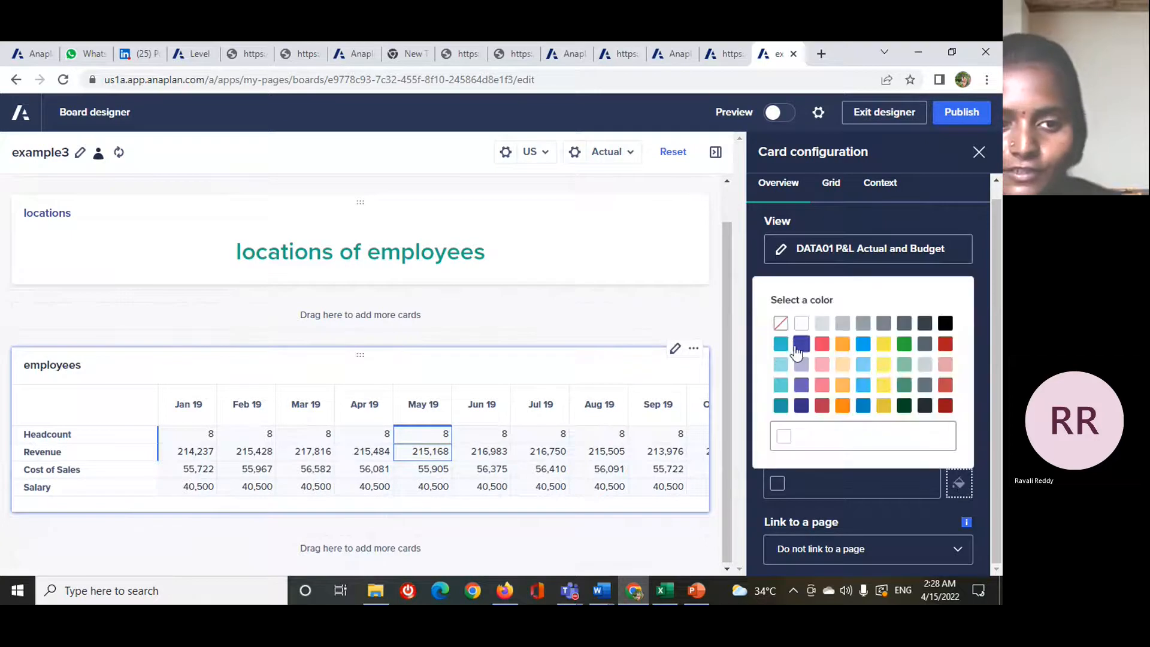
{"action": "left_click", "coordinate": [800, 341]}
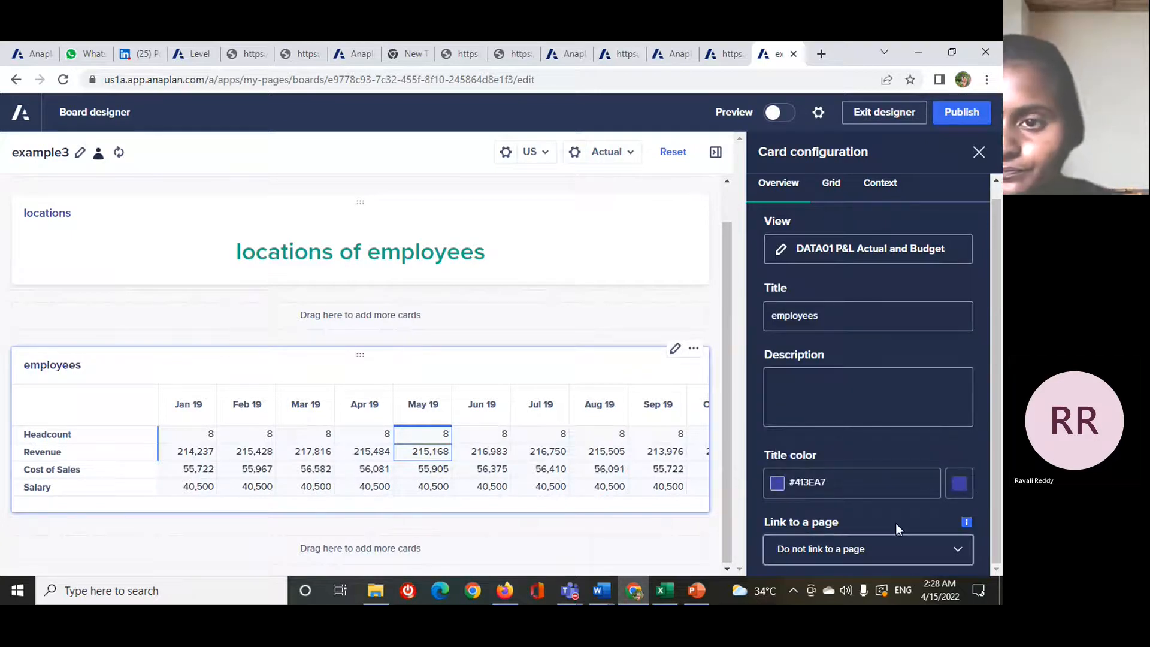
- Try allowing users to edit cell data in the employees grid, and switch the option back off
{"action": "left_click", "coordinate": [849, 184]}
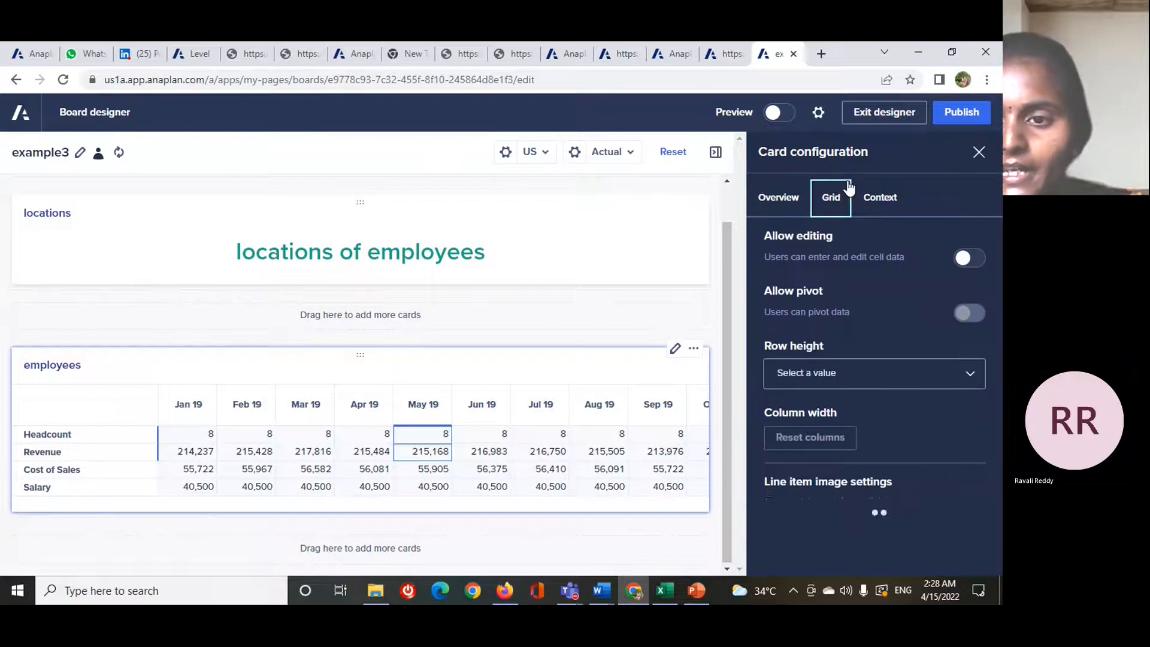
{"action": "left_click", "coordinate": [970, 263]}
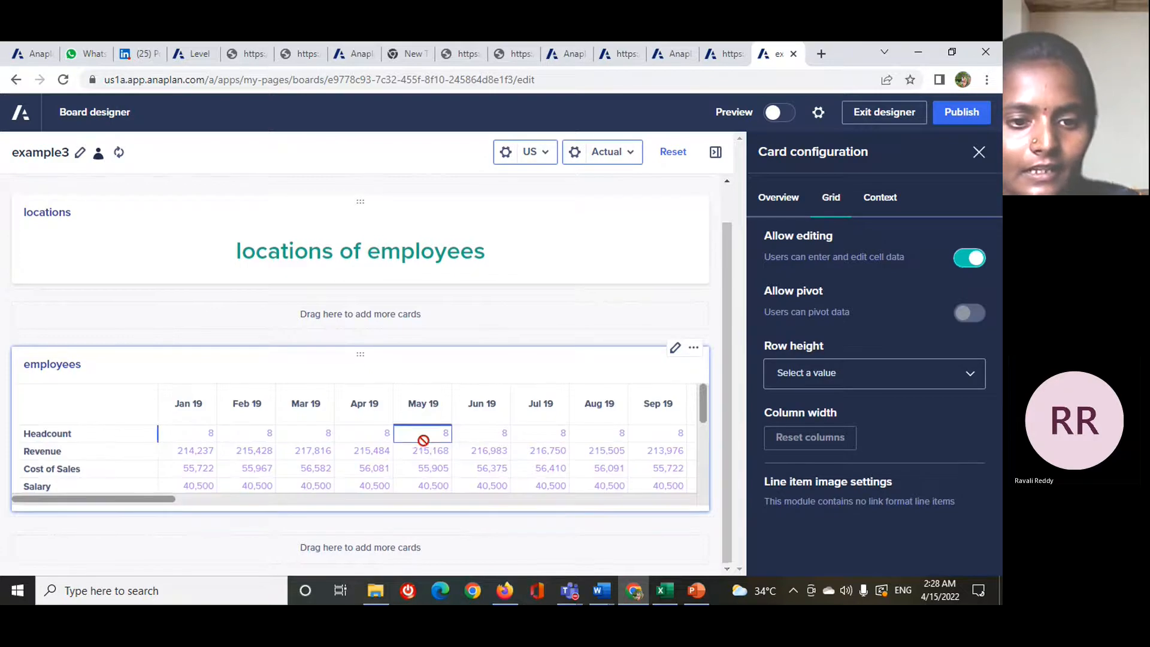
{"action": "left_click", "coordinate": [974, 258]}
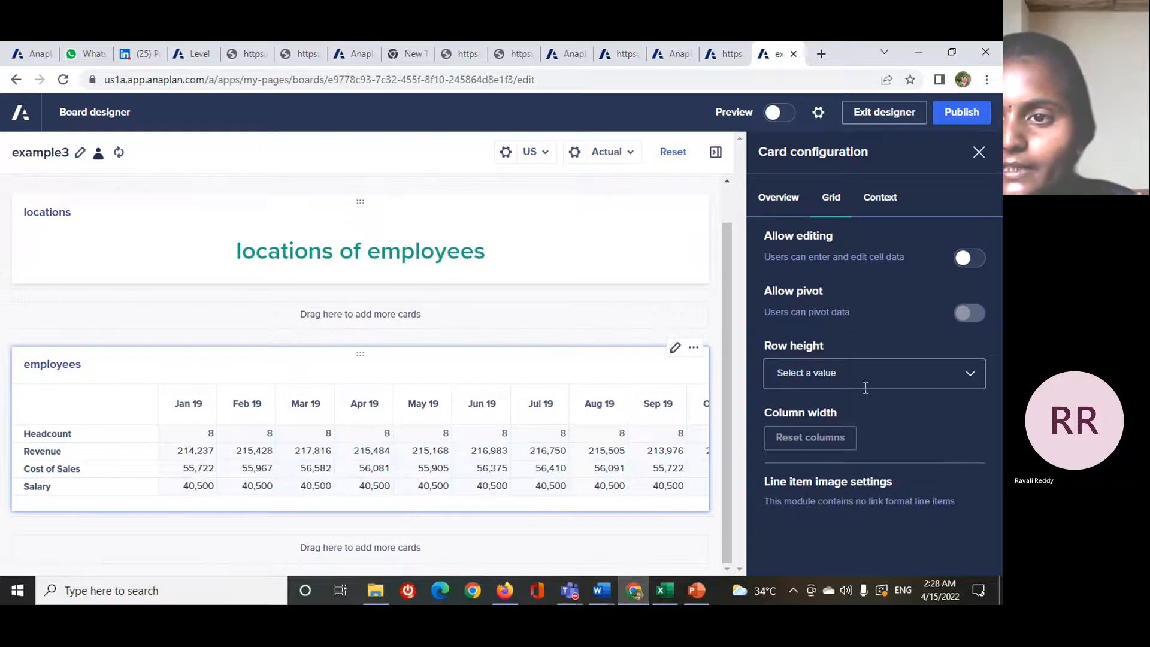
- Set the employees grid card's context color to #413EA7
{"action": "left_click", "coordinate": [886, 203]}
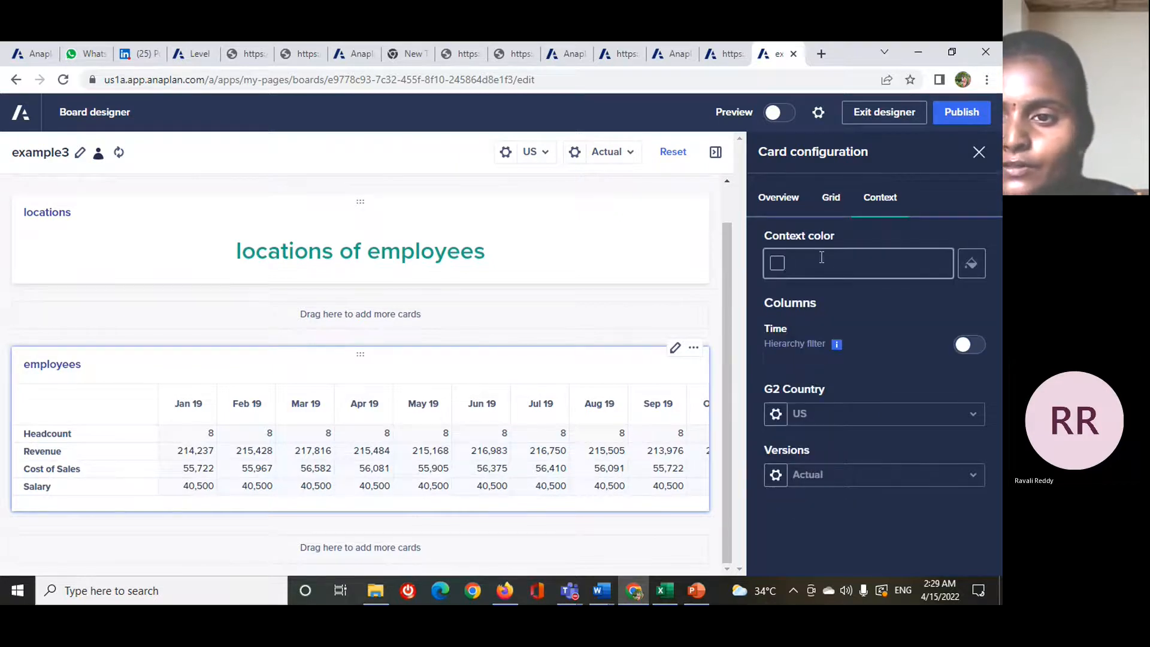
{"action": "left_click", "coordinate": [981, 268]}
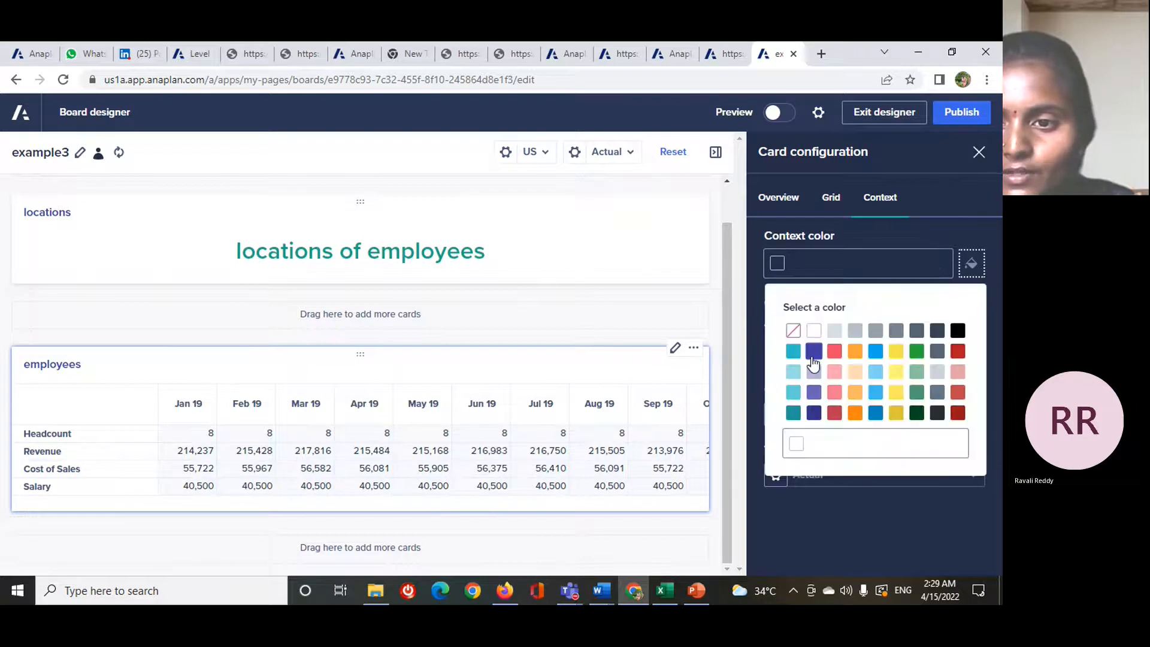
{"action": "left_click", "coordinate": [813, 351]}
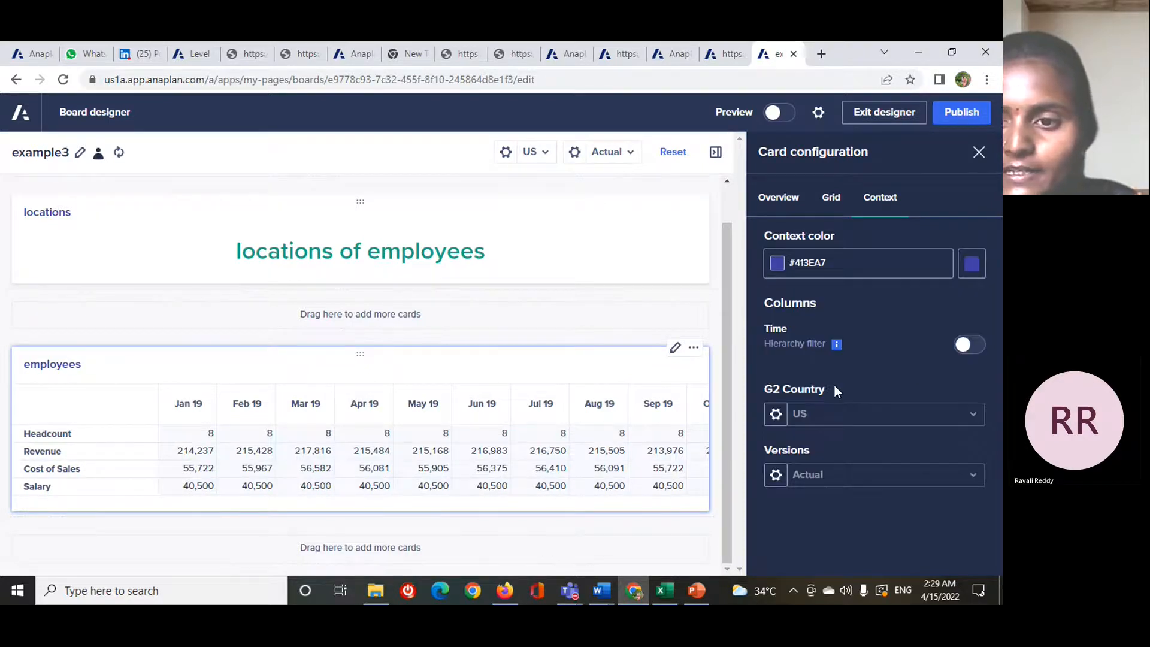
- Try the Time hierarchy filter on the employees card's columns, and switch it back off
{"action": "left_click", "coordinate": [965, 347]}
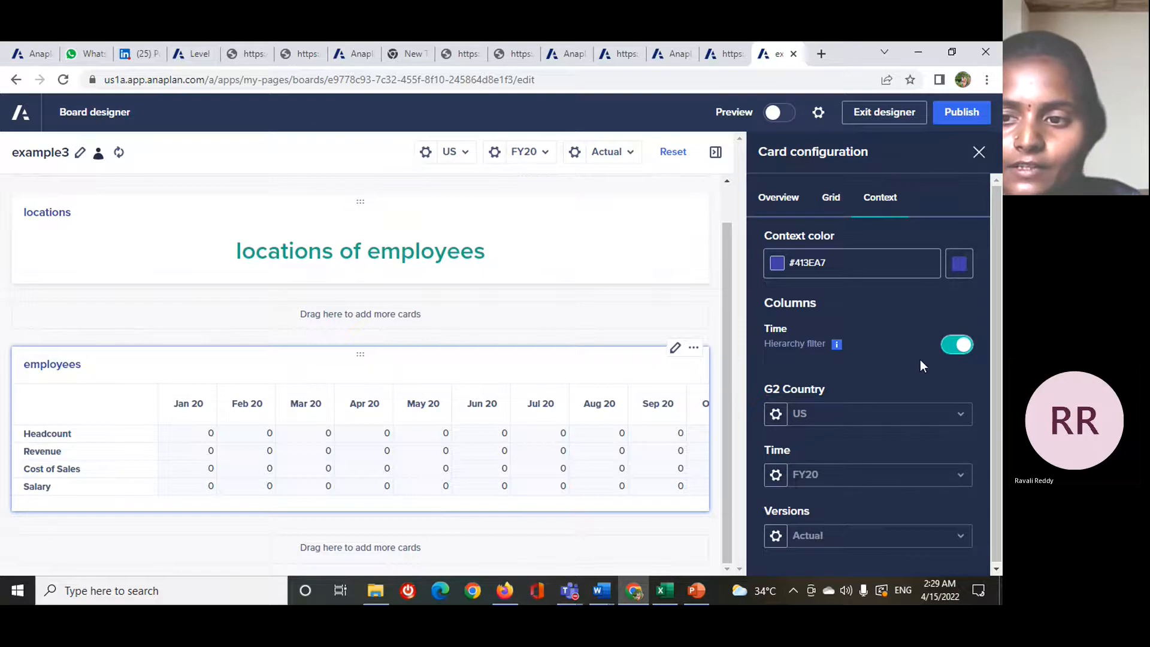
{"action": "left_click", "coordinate": [962, 344]}
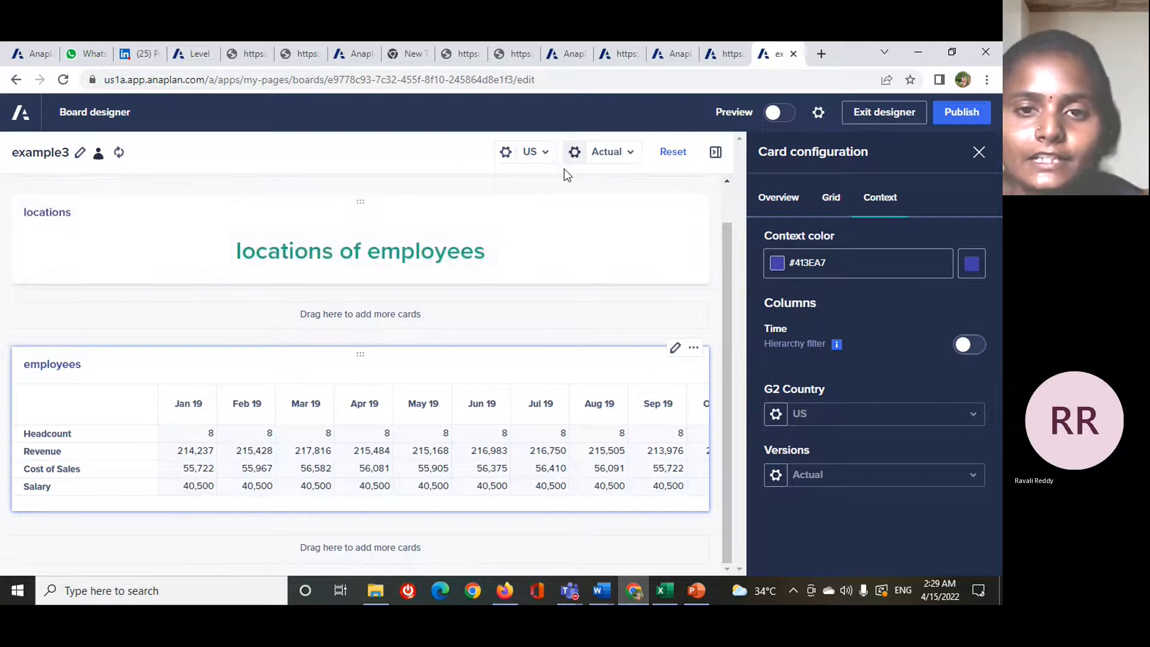
{"action": "left_click", "coordinate": [966, 345]}
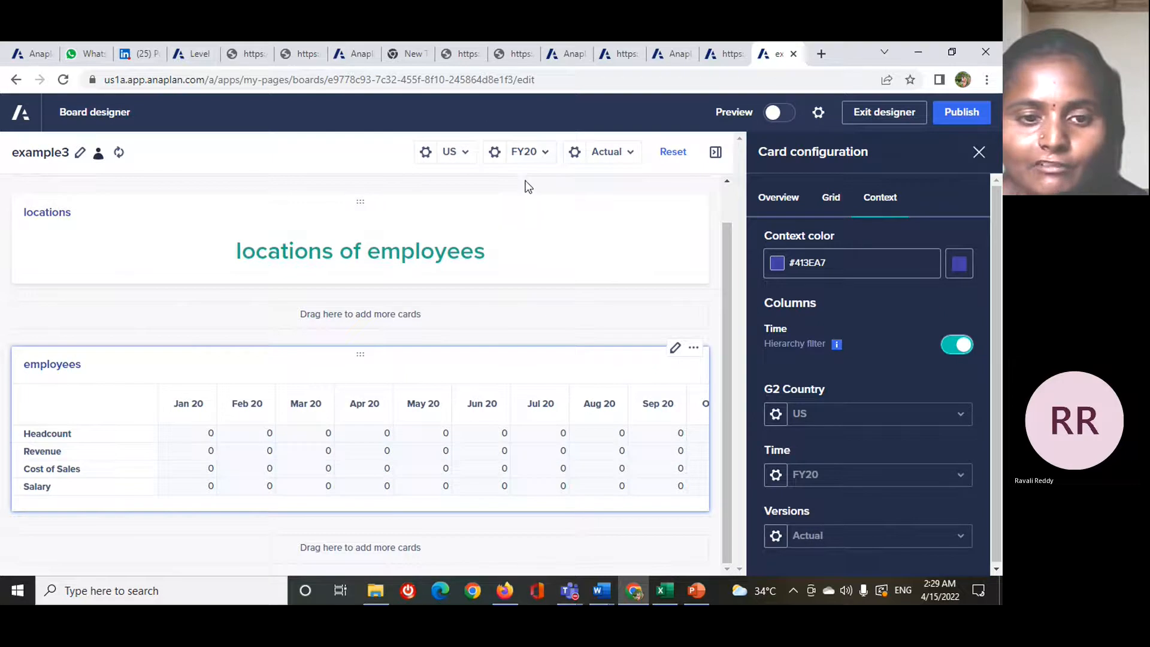
{"action": "left_click", "coordinate": [956, 345]}
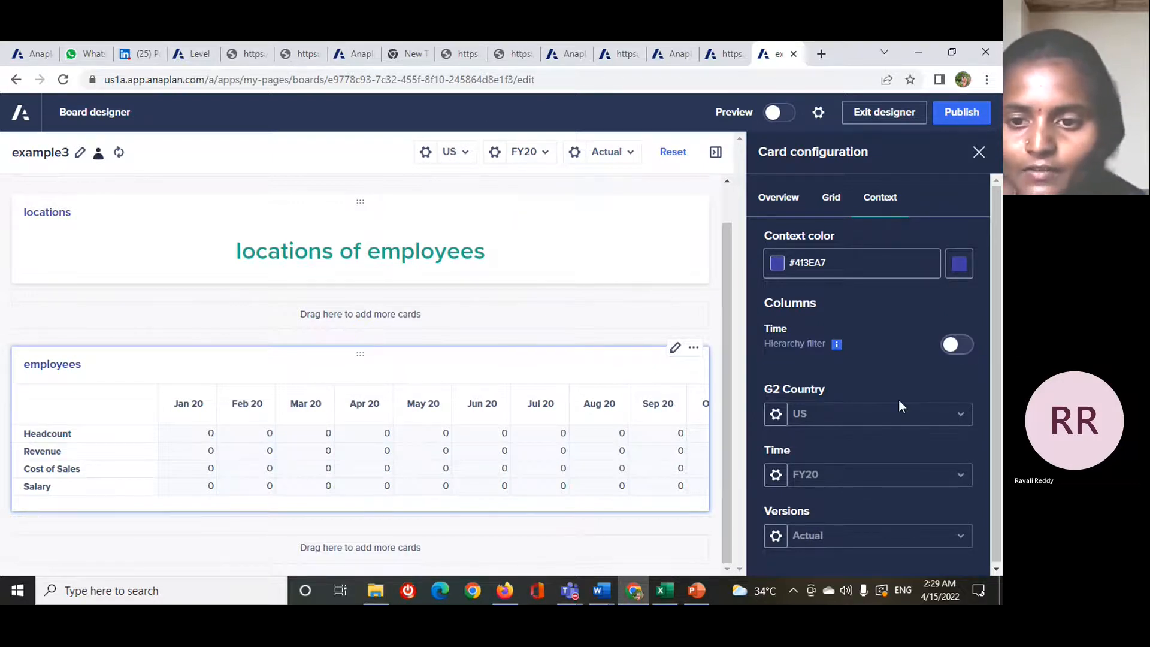
- Try showing G2 Country on the employees card as a selector and as a label, and set it back to Off
{"action": "left_click", "coordinate": [775, 413]}
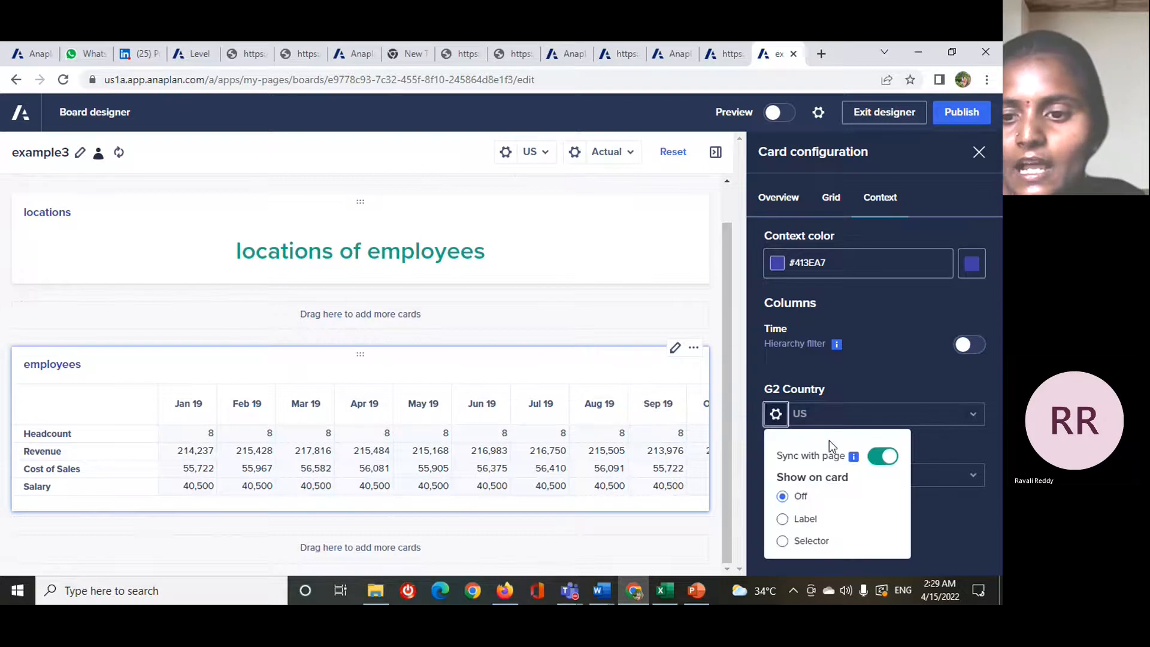
{"action": "left_click", "coordinate": [783, 541]}
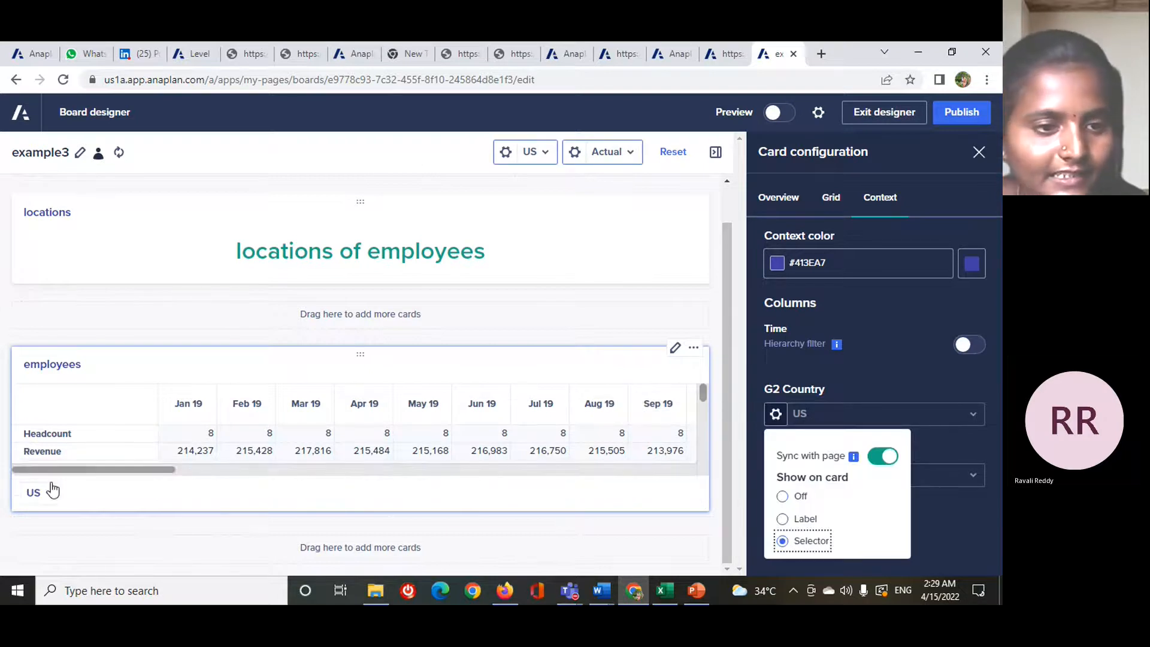
{"action": "left_click", "coordinate": [54, 498]}
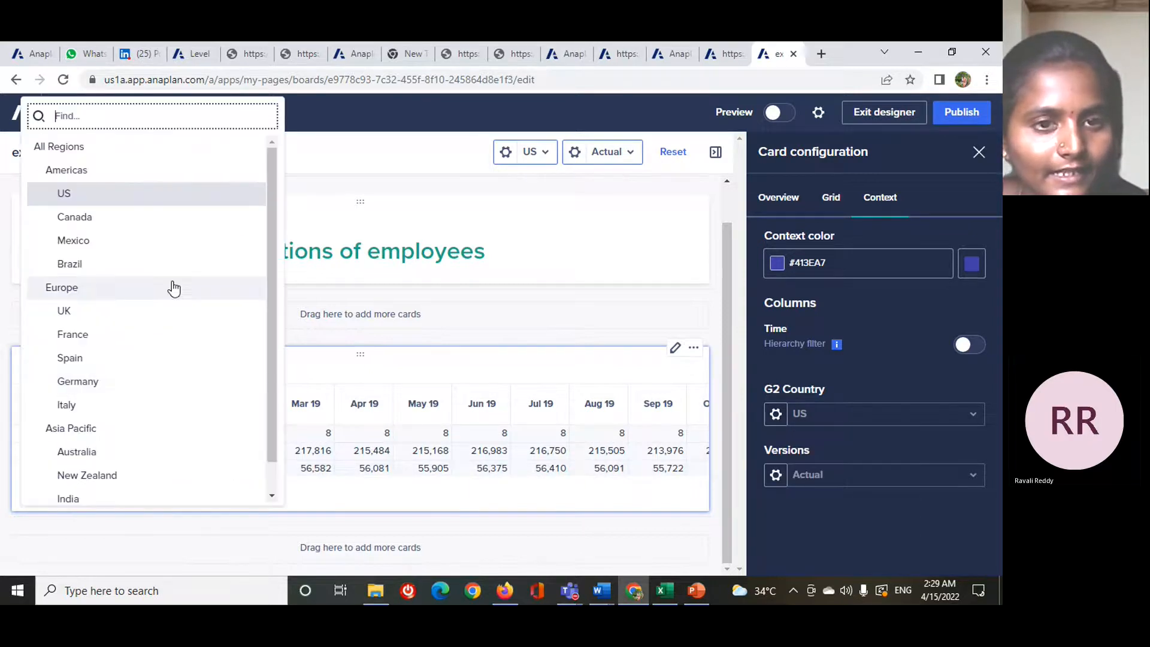
{"action": "left_click", "coordinate": [806, 418]}
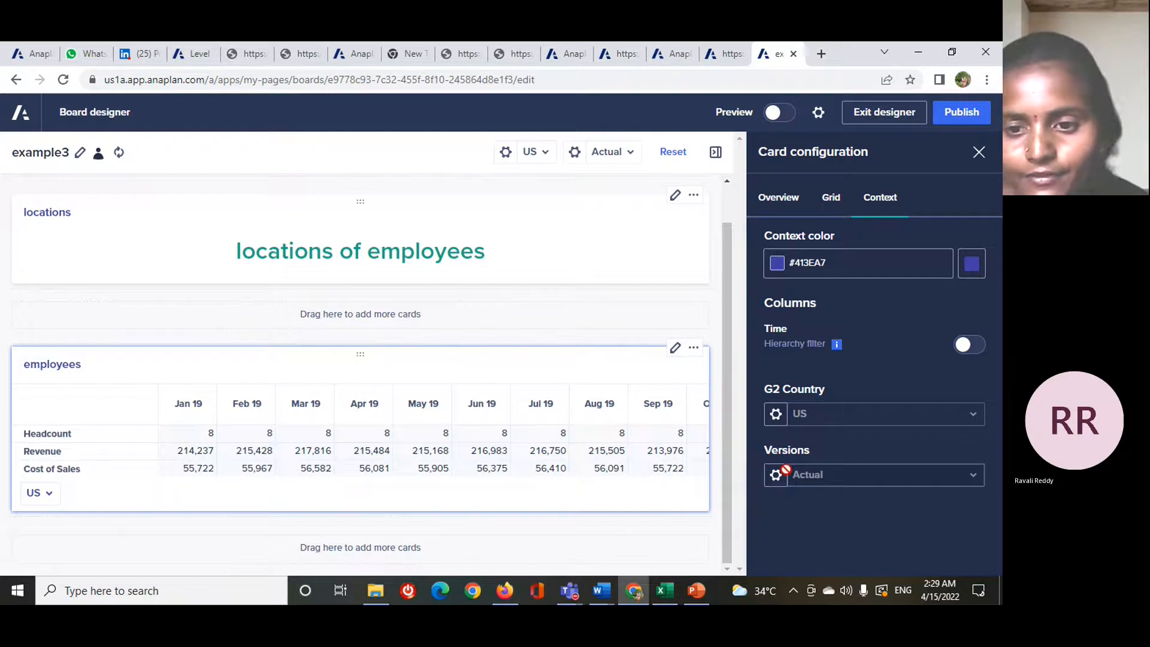
{"action": "left_click", "coordinate": [776, 415]}
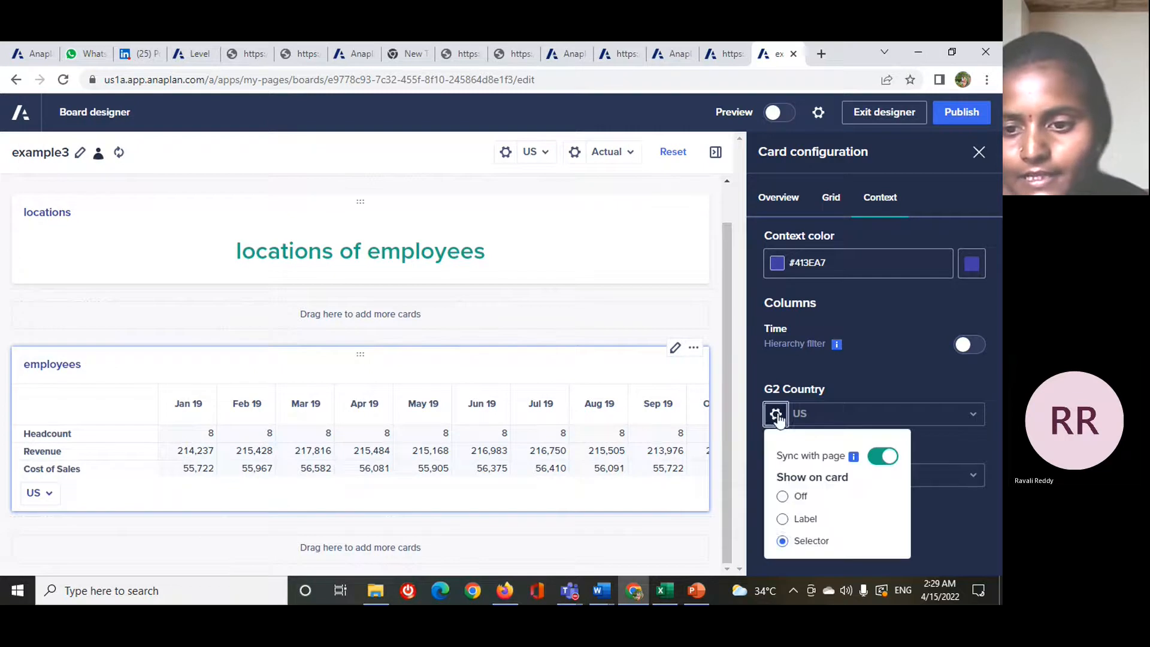
{"action": "left_click", "coordinate": [781, 519]}
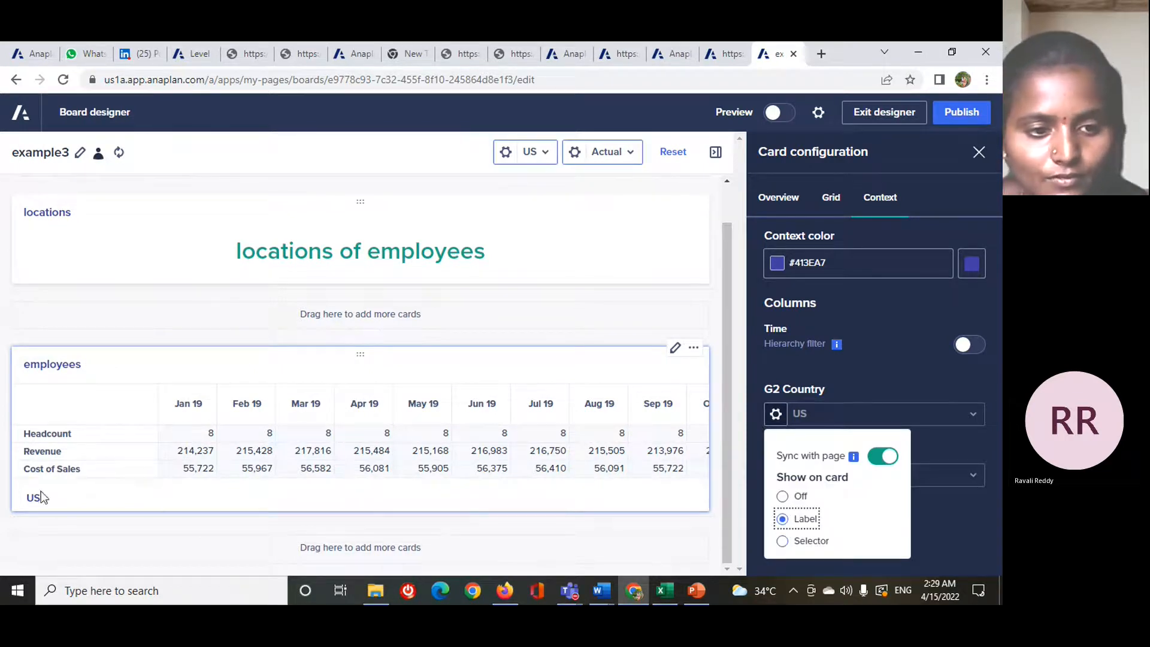
{"action": "left_click", "coordinate": [782, 496]}
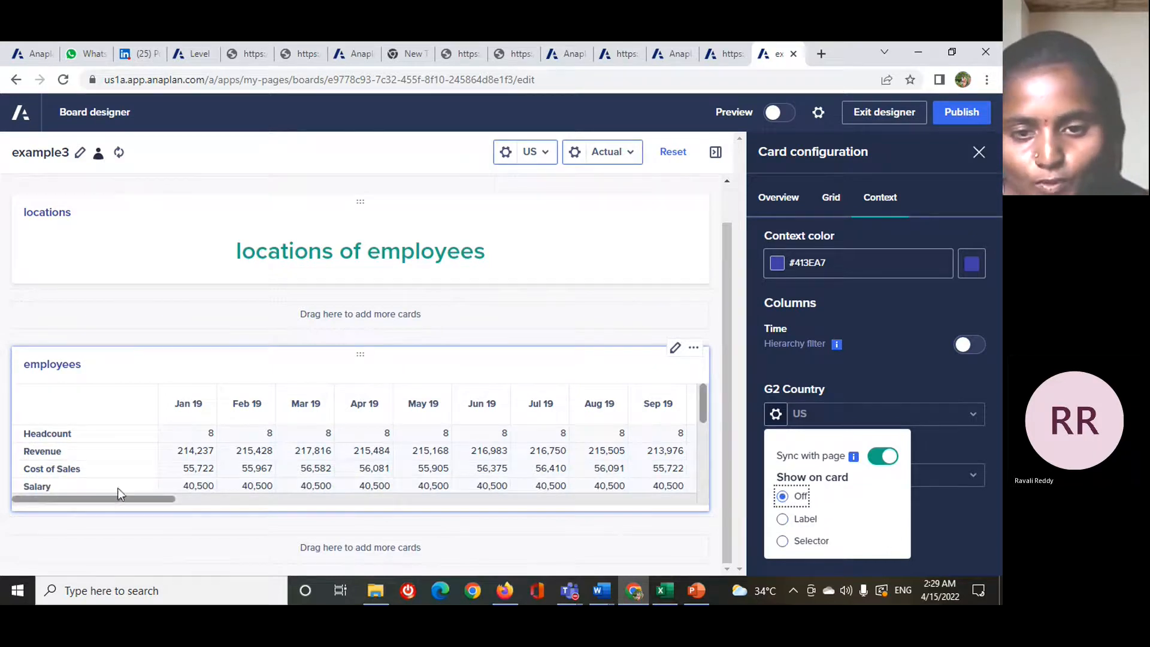
{"action": "left_click", "coordinate": [991, 494]}
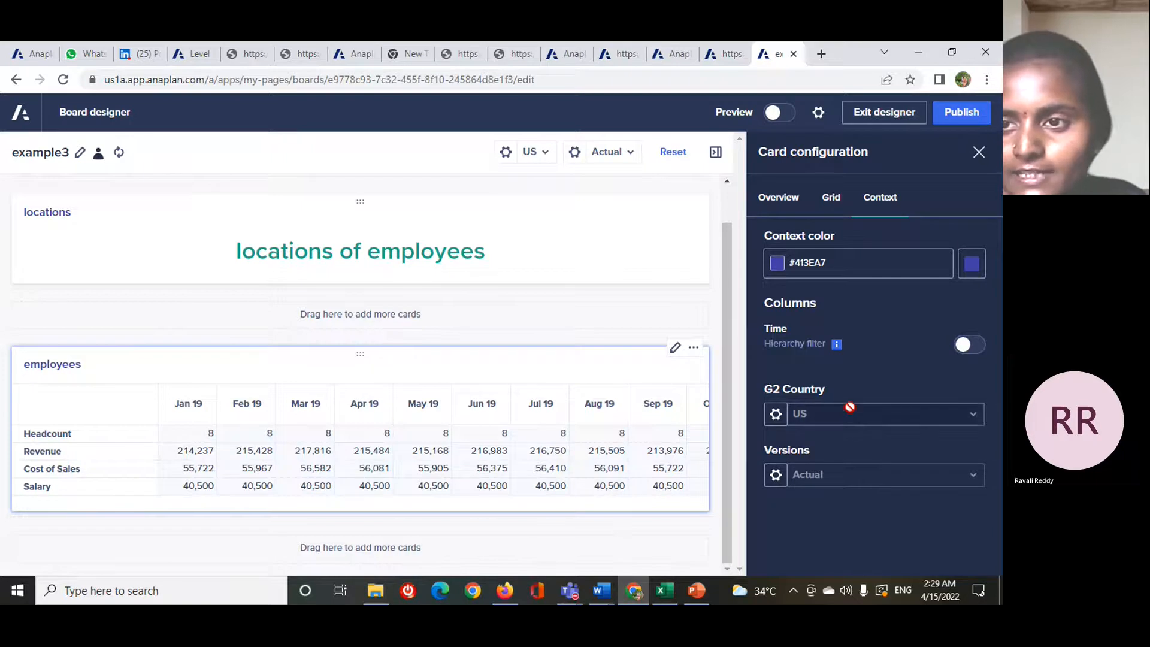
- Add a chart card below the employees grid and open its configuration
{"action": "left_click", "coordinate": [978, 152]}
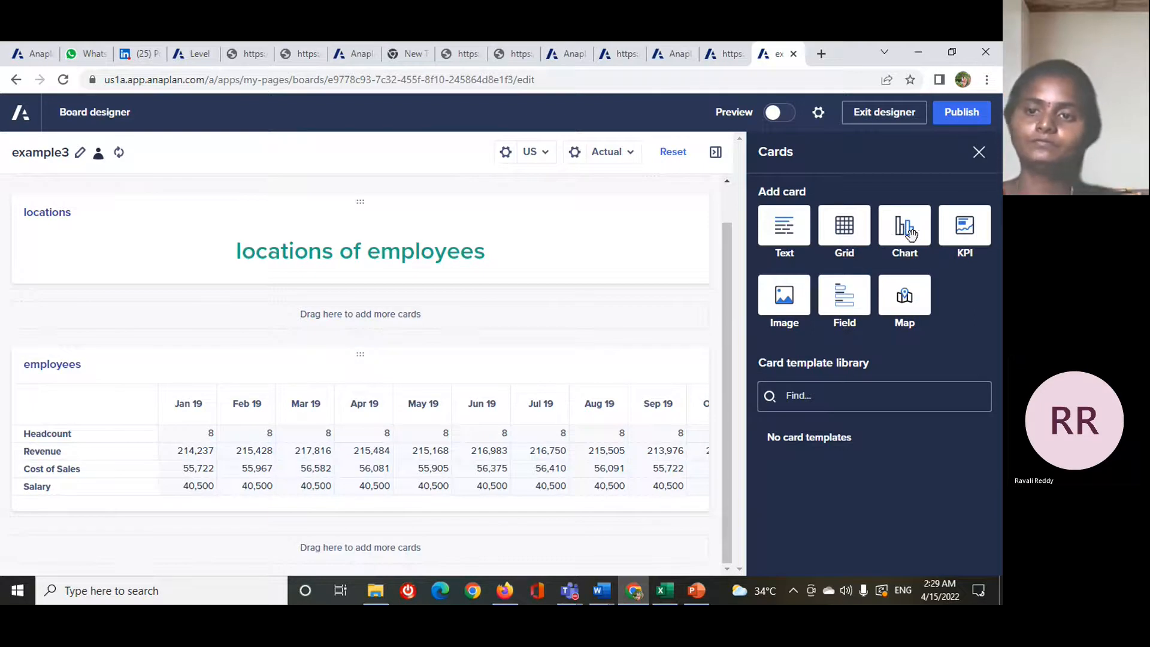
{"action": "left_click", "coordinate": [910, 232]}
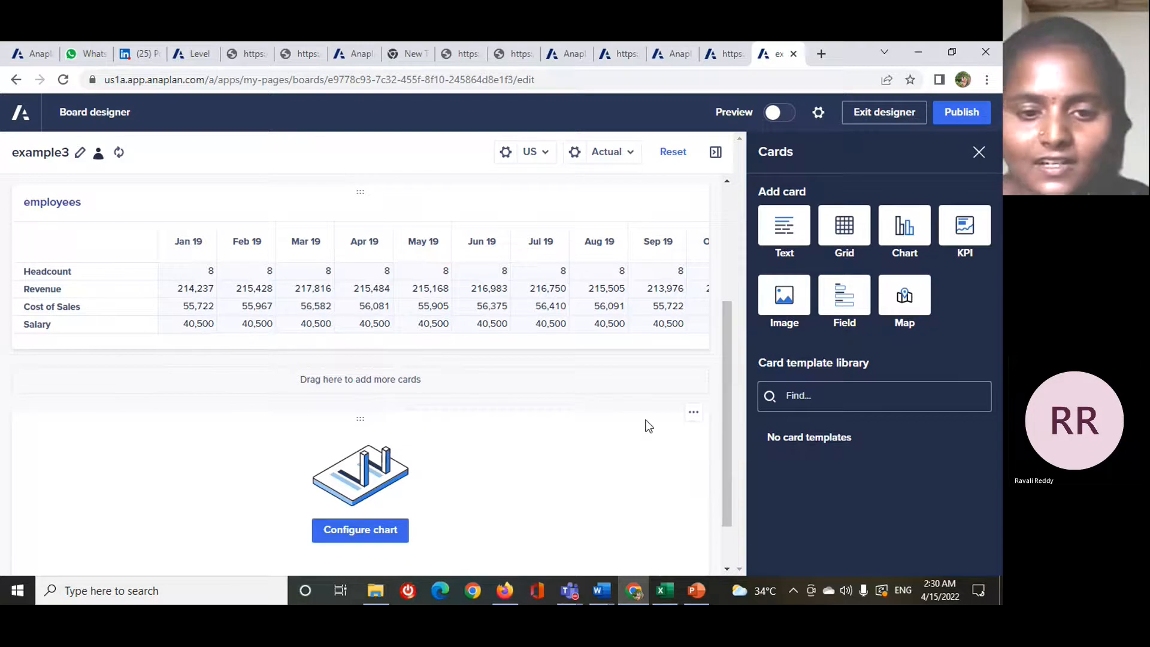
{"action": "left_click", "coordinate": [345, 539]}
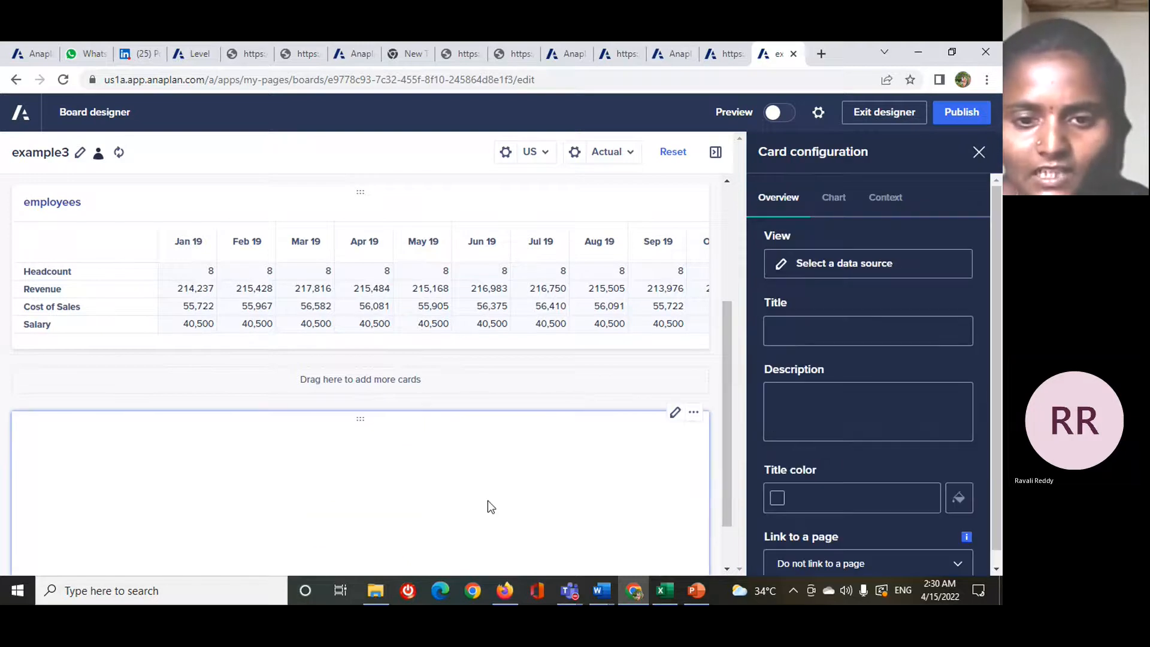
- Preview the P&L actual budget custom view, and use the locations custom view as the chart card's data source
{"action": "scroll", "coordinate": [488, 501], "scroll_direction": "down", "scroll_amount": 1}
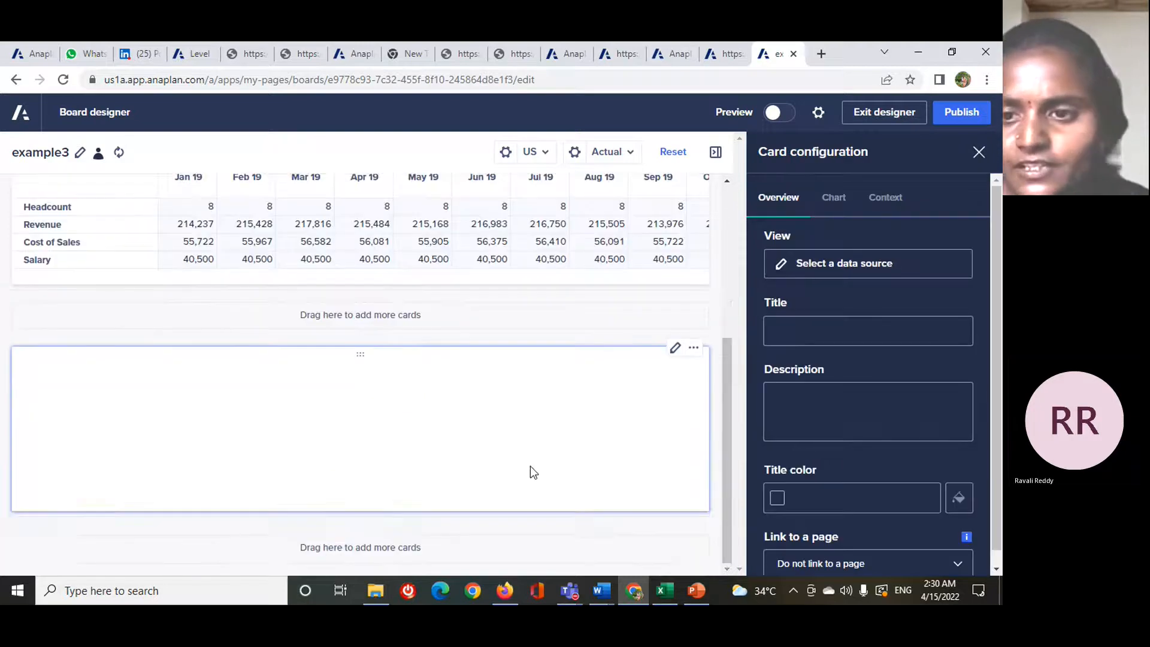
{"action": "left_click", "coordinate": [865, 263]}
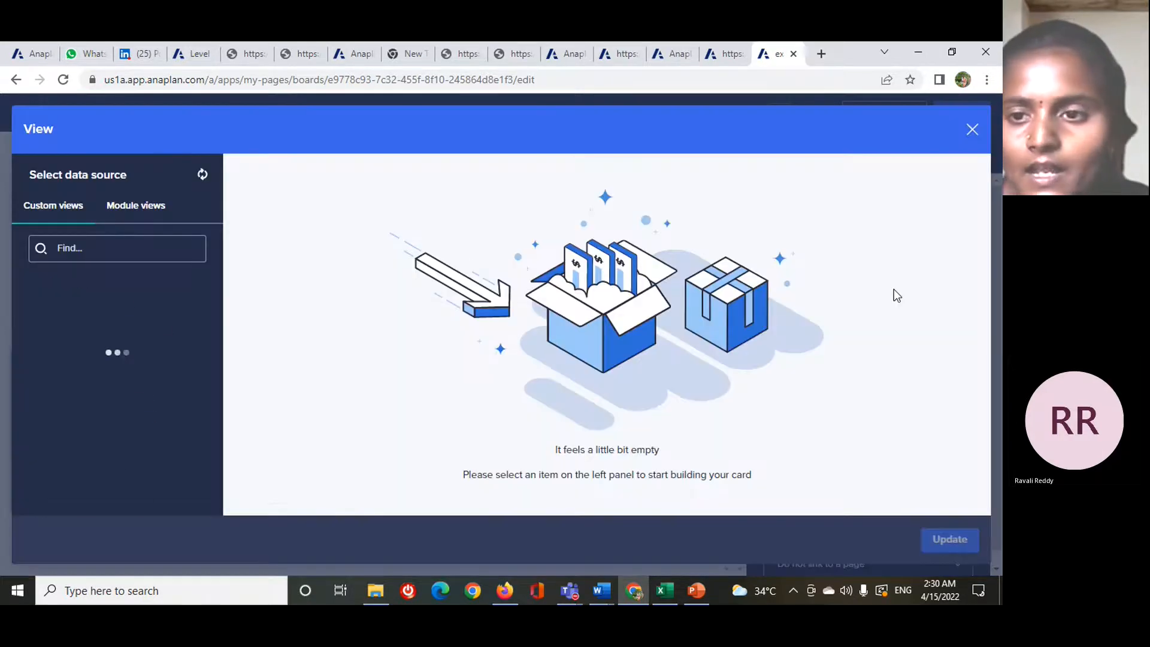
{"action": "left_click_drag", "start_coordinate": [349, 492], "coordinate": [758, 542]}
{"action": "left_click_drag", "start_coordinate": [576, 530], "coordinate": [228, 487]}
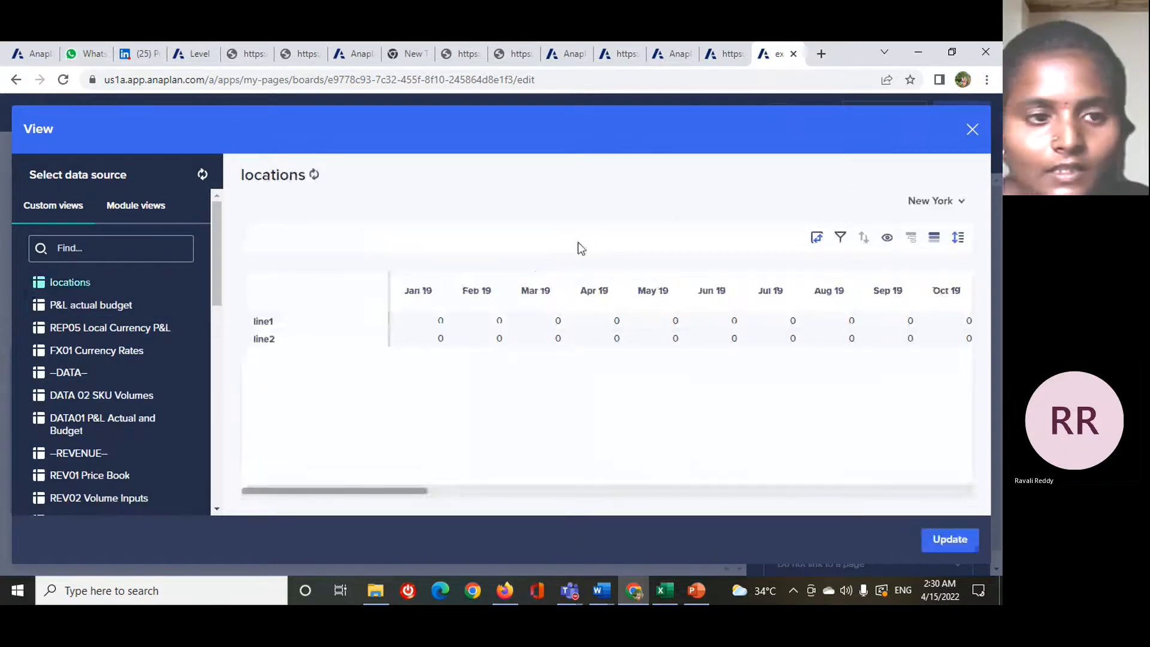
{"action": "left_click", "coordinate": [161, 310]}
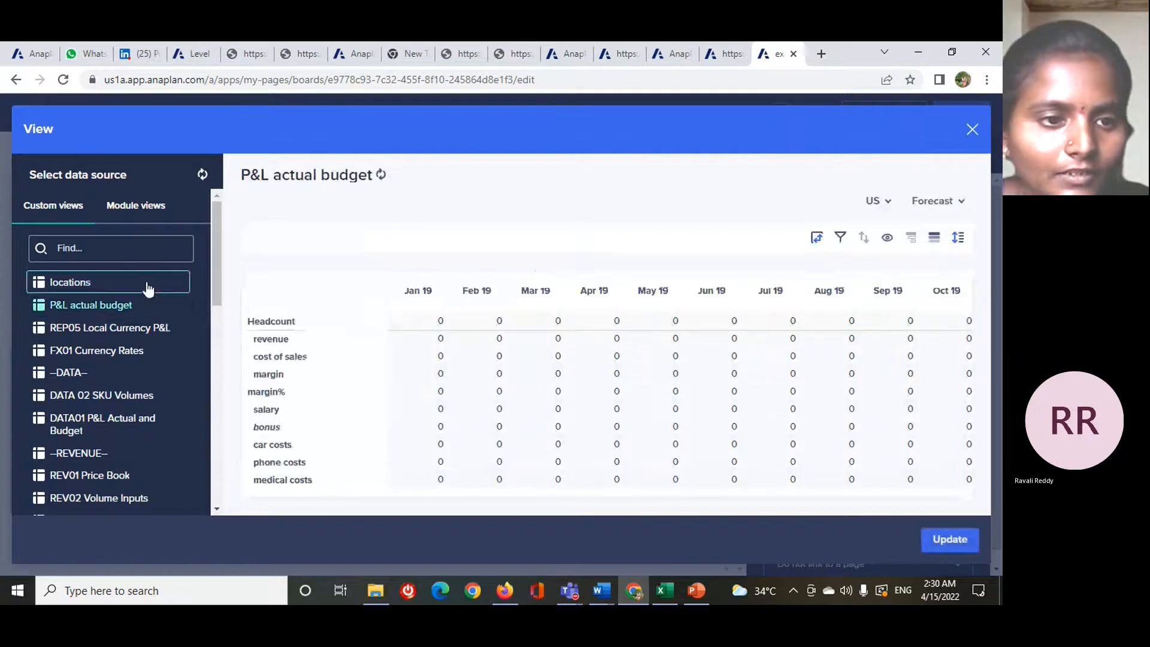
{"action": "left_click", "coordinate": [148, 288]}
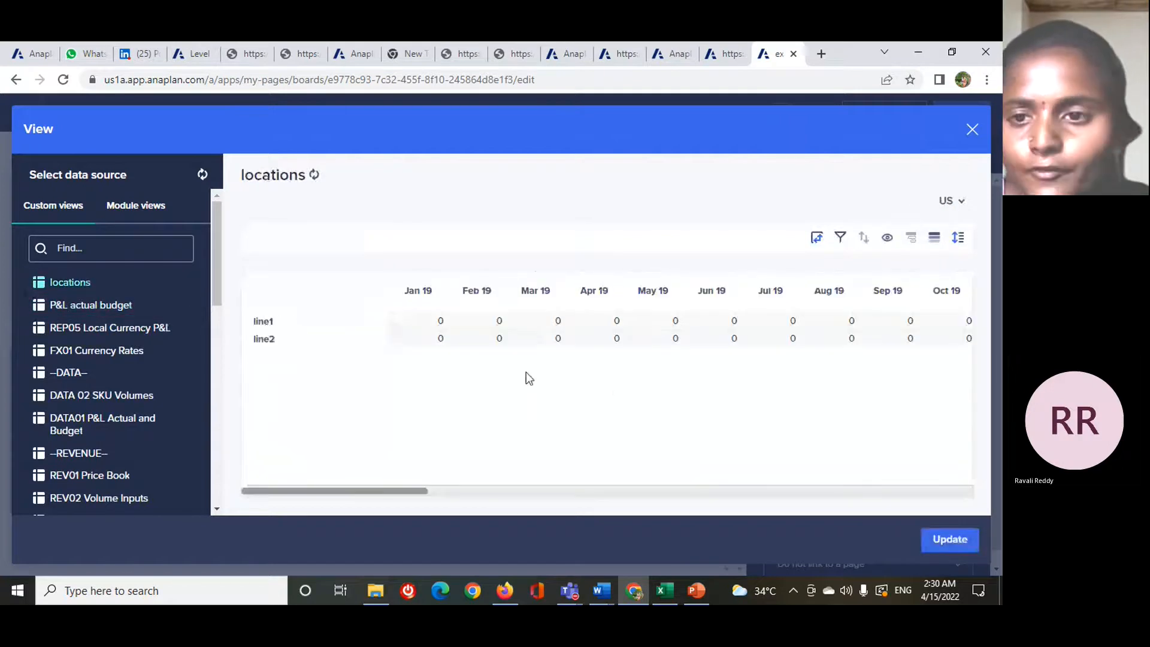
{"action": "left_click", "coordinate": [939, 541]}
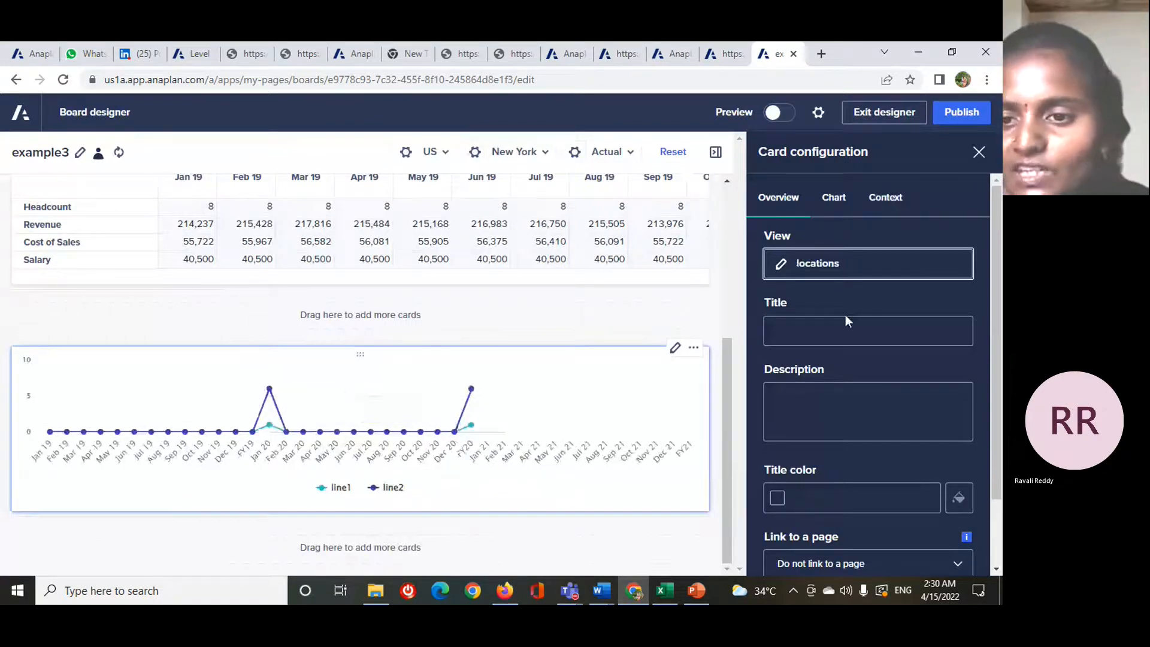
- Enter "locations" as the chart card's title and apply it to the card
{"action": "scroll", "coordinate": [846, 314], "scroll_direction": "down", "scroll_amount": 2}
{"action": "left_click", "coordinate": [811, 252]}
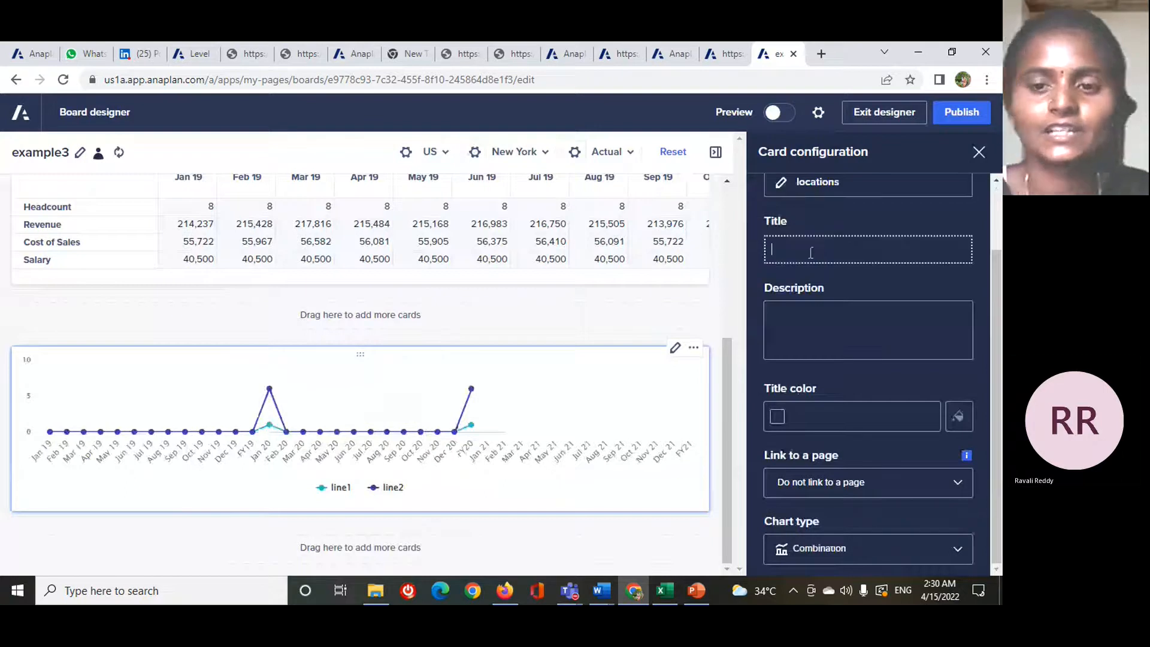
{"action": "type", "text": "locations"}
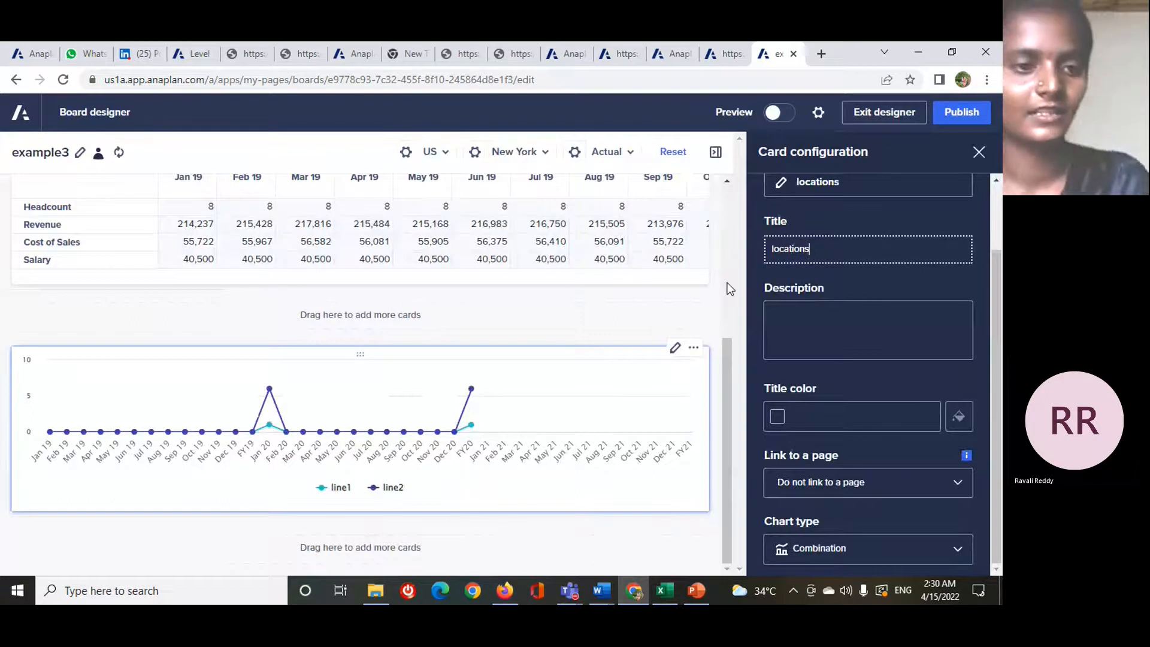
{"action": "scroll", "coordinate": [158, 340], "scroll_direction": "up", "scroll_amount": 1}
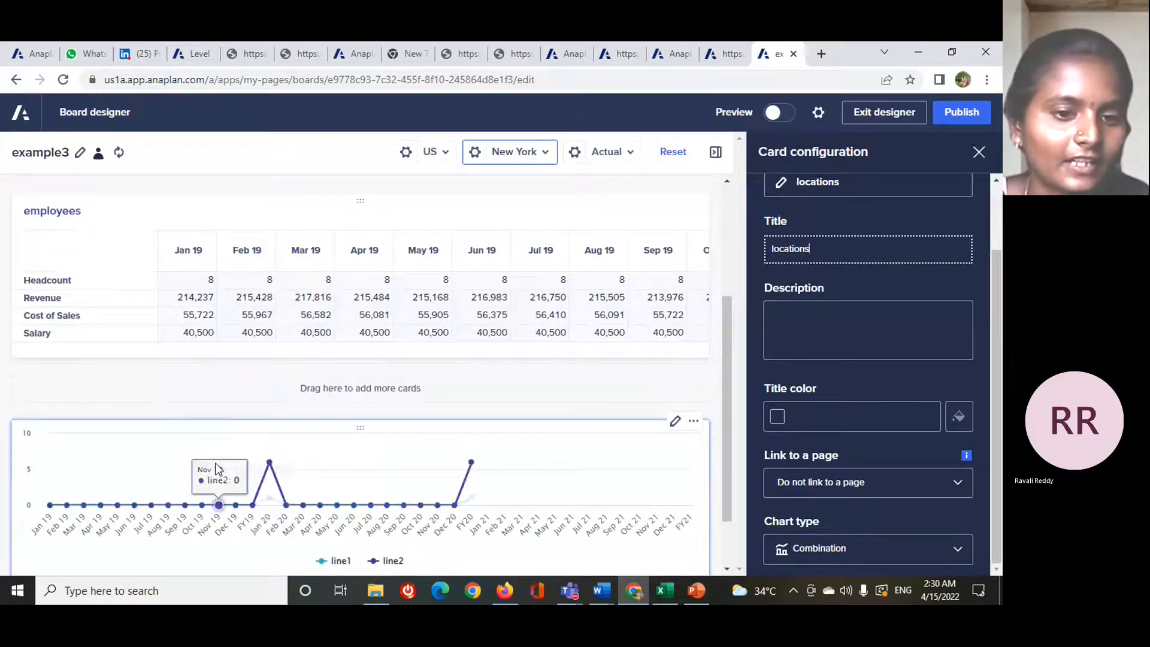
{"action": "scroll", "coordinate": [396, 437], "scroll_direction": "down", "scroll_amount": 1}
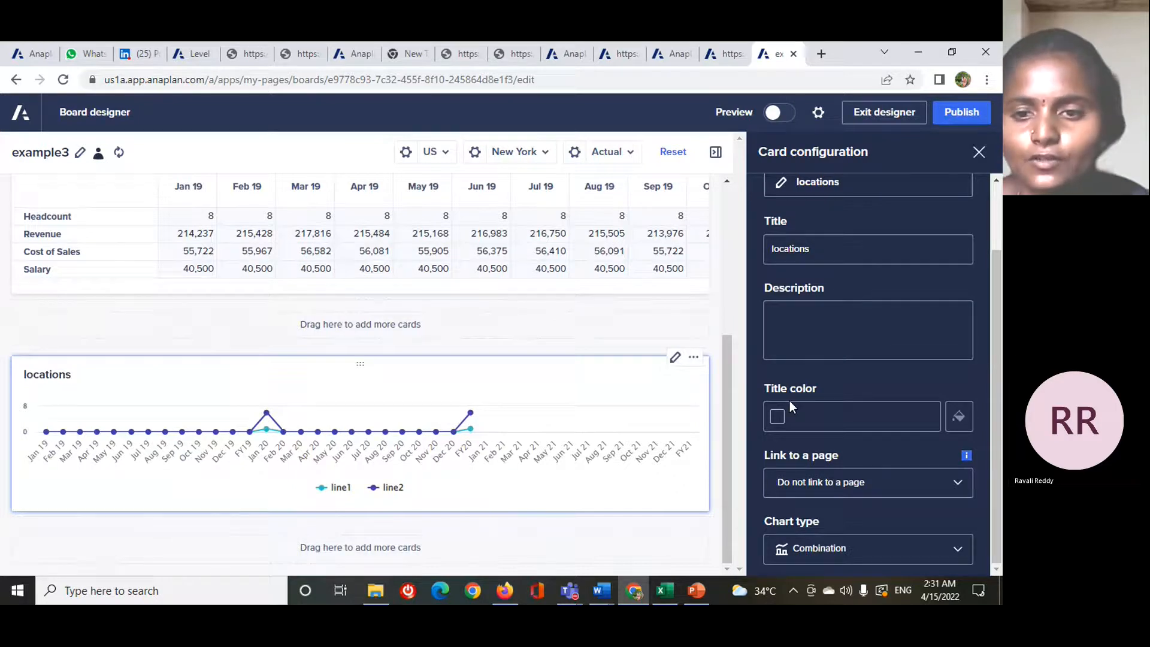
- Set the locations chart card's title color to #413EA7 and change its chart type to Column
{"action": "left_click", "coordinate": [959, 419]}
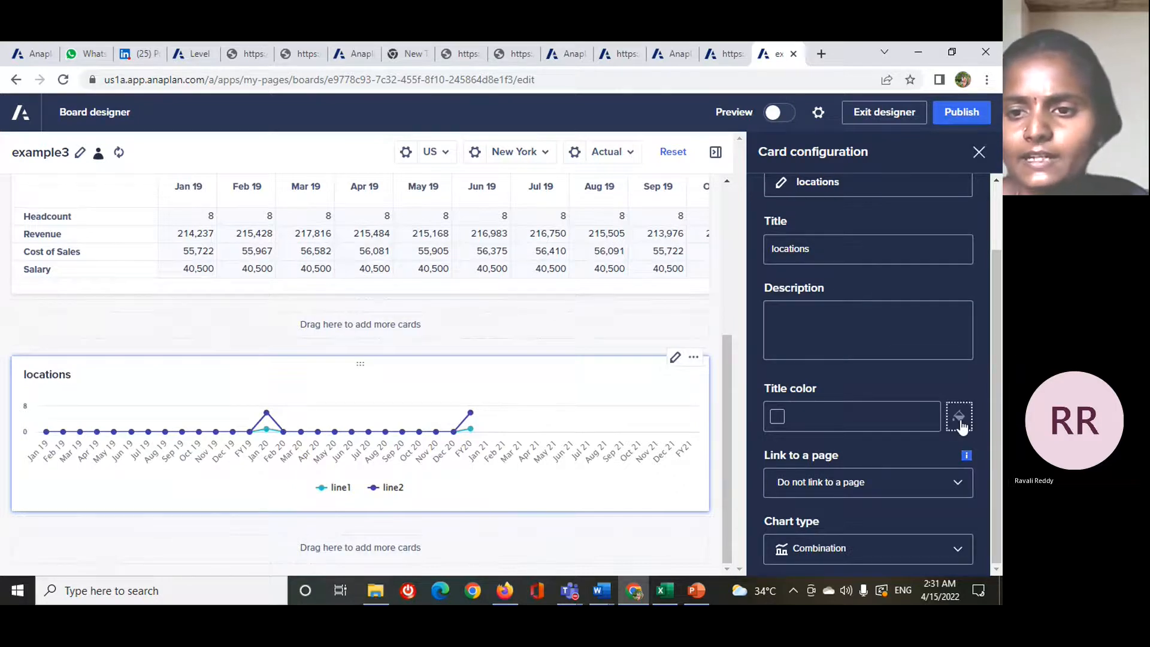
{"action": "left_click", "coordinate": [802, 278]}
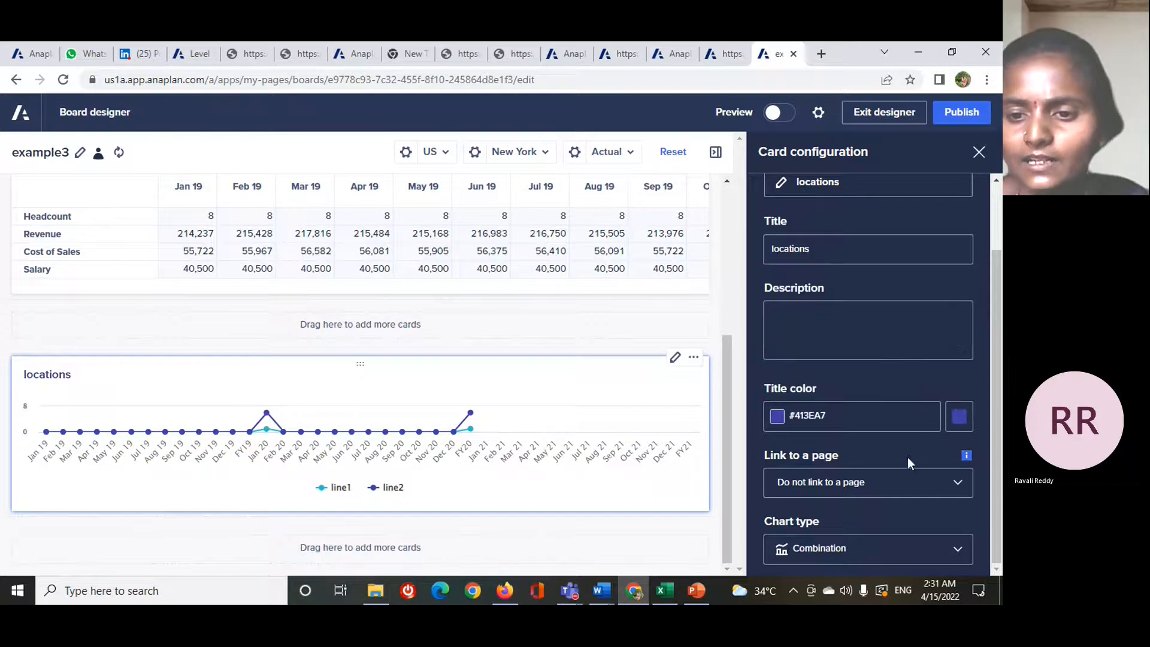
{"action": "left_click", "coordinate": [958, 548]}
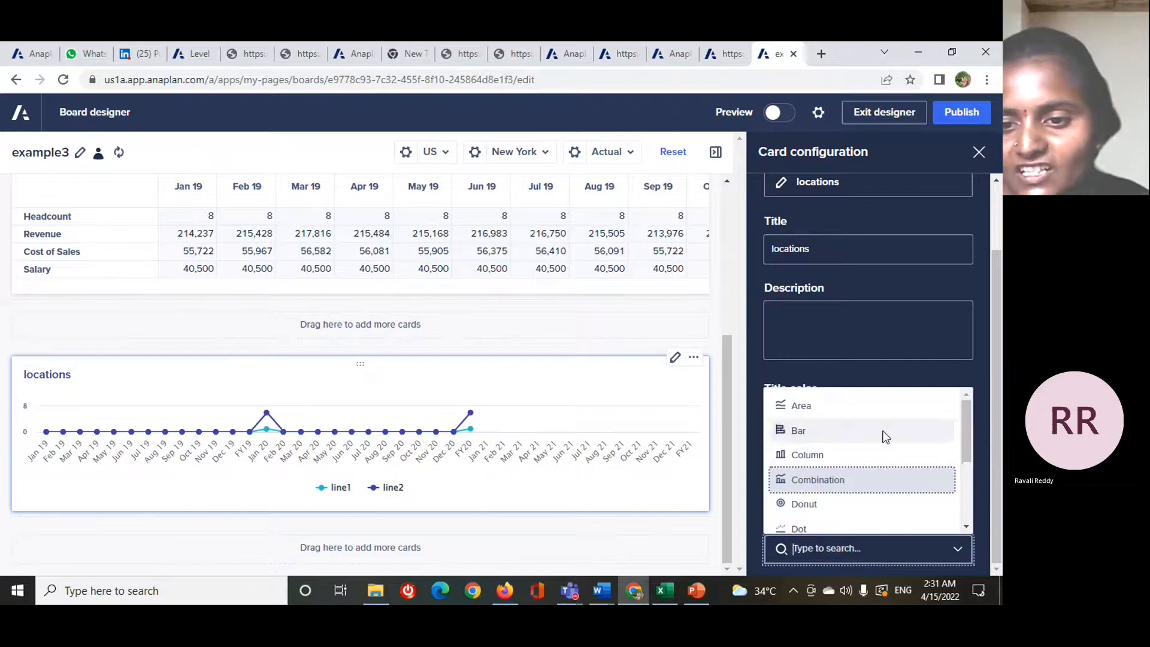
{"action": "left_click", "coordinate": [879, 454]}
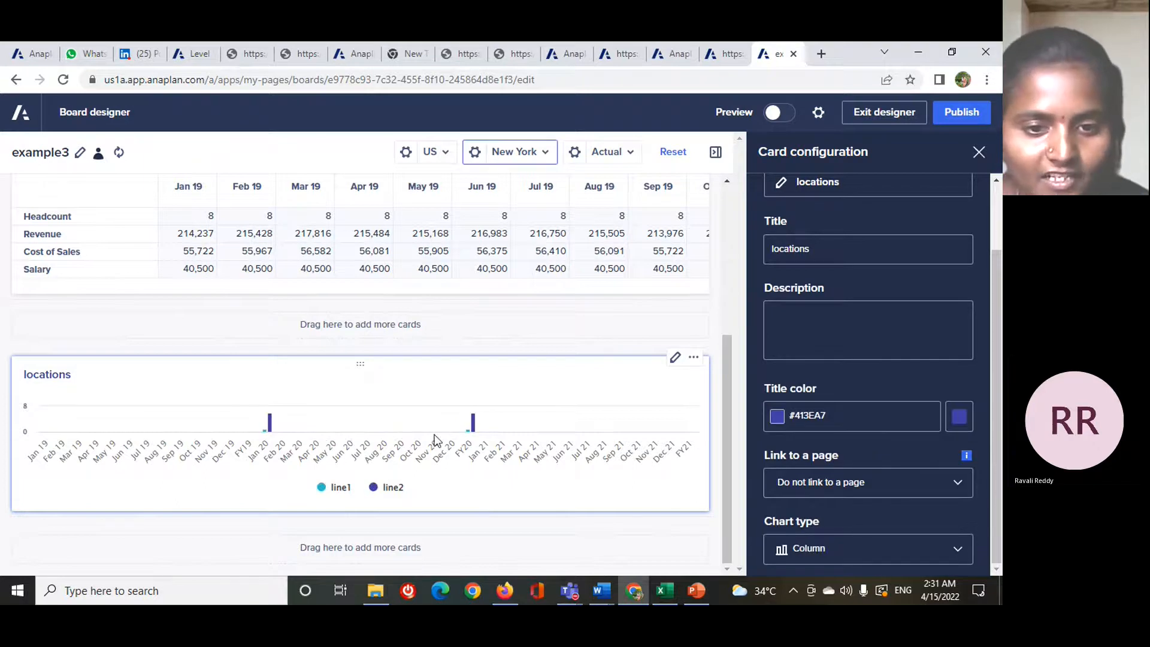
- Look through the available chart types and try the Pie type on the locations card
{"action": "left_click", "coordinate": [957, 551]}
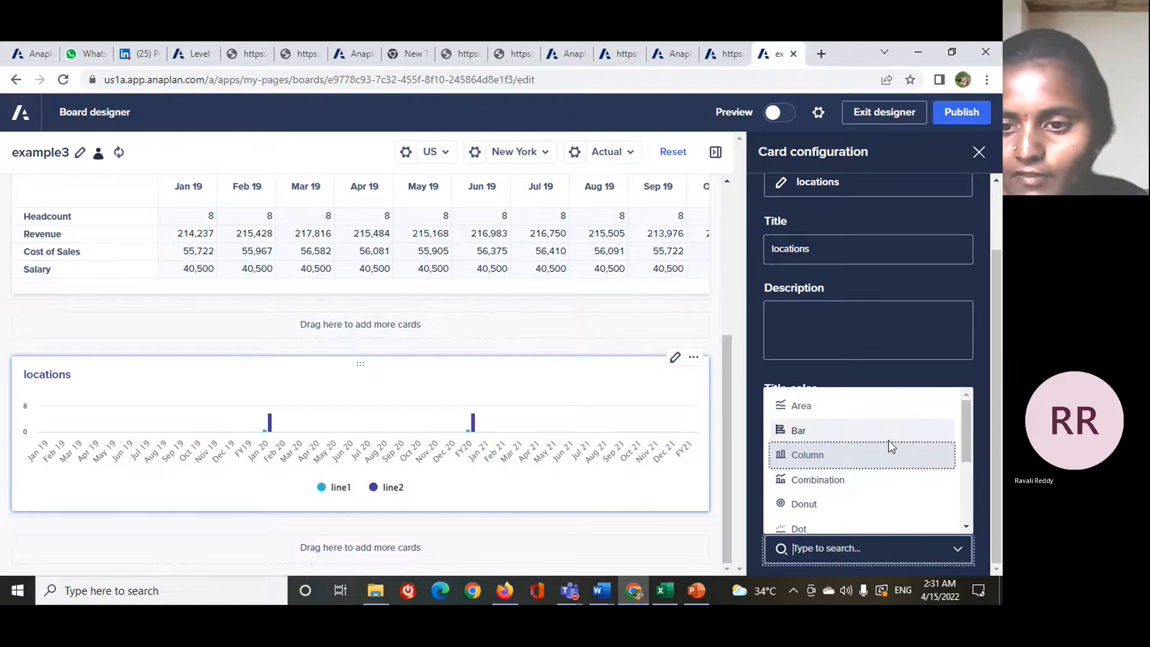
{"action": "scroll", "coordinate": [889, 440], "scroll_direction": "down", "scroll_amount": 2}
{"action": "scroll", "coordinate": [880, 431], "scroll_direction": "up", "scroll_amount": 2}
{"action": "scroll", "coordinate": [874, 428], "scroll_direction": "down", "scroll_amount": 2}
{"action": "scroll", "coordinate": [872, 435], "scroll_direction": "up", "scroll_amount": 3}
{"action": "scroll", "coordinate": [857, 443], "scroll_direction": "down", "scroll_amount": 2}
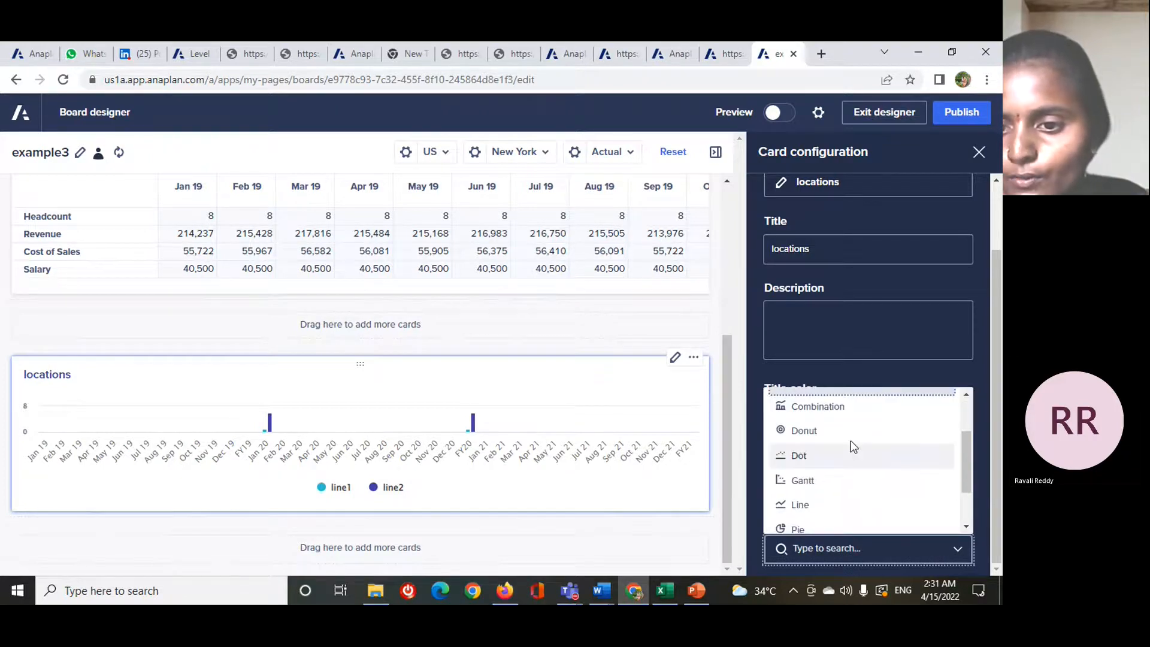
{"action": "scroll", "coordinate": [846, 488], "scroll_direction": "down", "scroll_amount": 1}
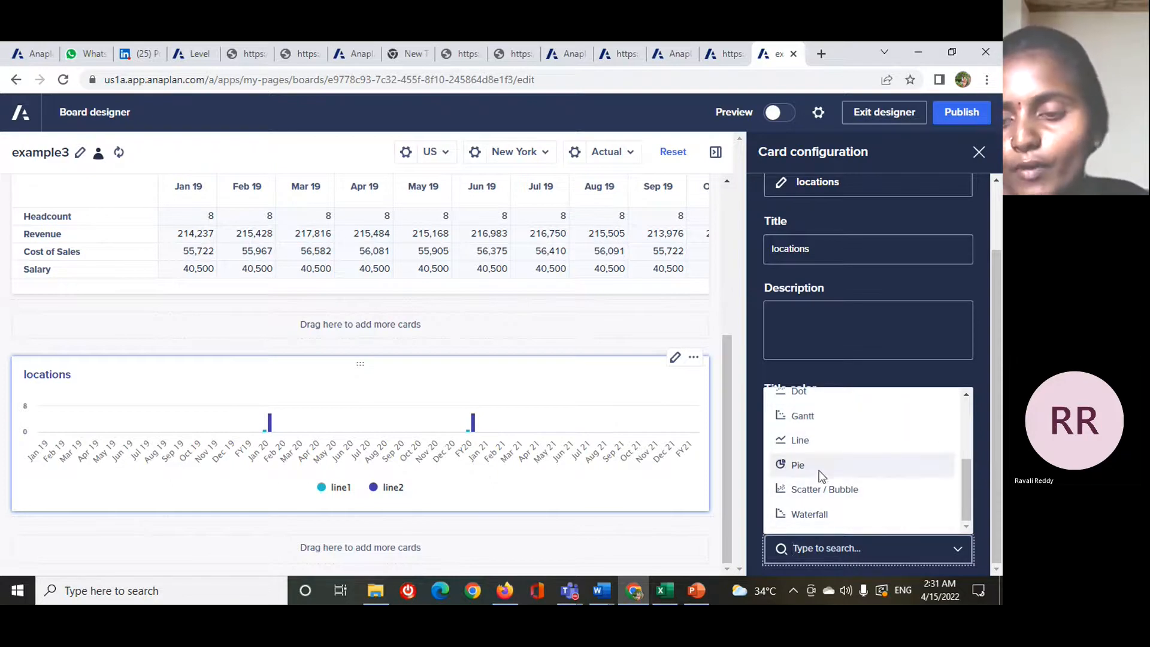
{"action": "scroll", "coordinate": [814, 491], "scroll_direction": "up", "scroll_amount": 3}
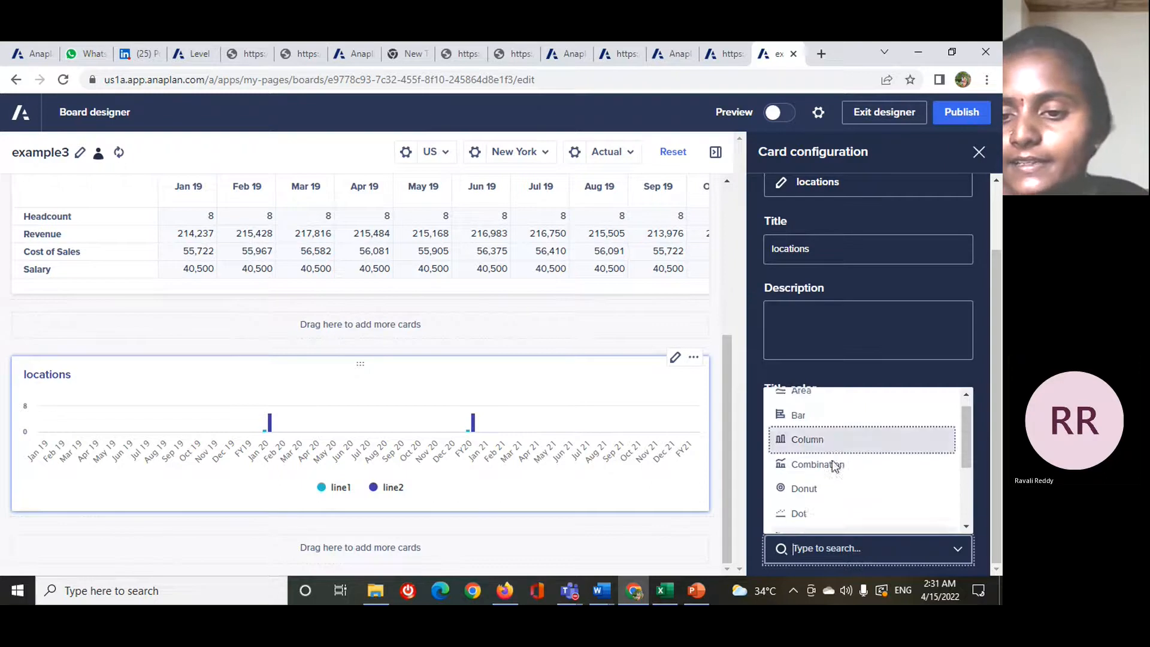
{"action": "scroll", "coordinate": [829, 500], "scroll_direction": "down", "scroll_amount": 2}
{"action": "scroll", "coordinate": [825, 501], "scroll_direction": "down", "scroll_amount": 1}
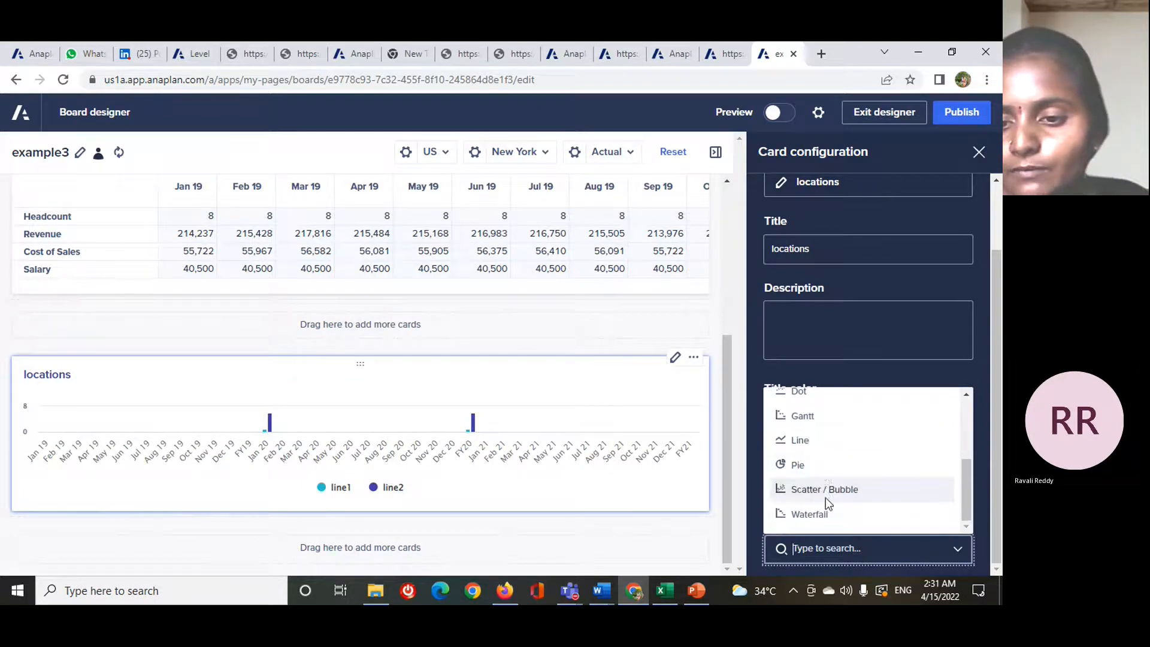
{"action": "left_click", "coordinate": [824, 462]}
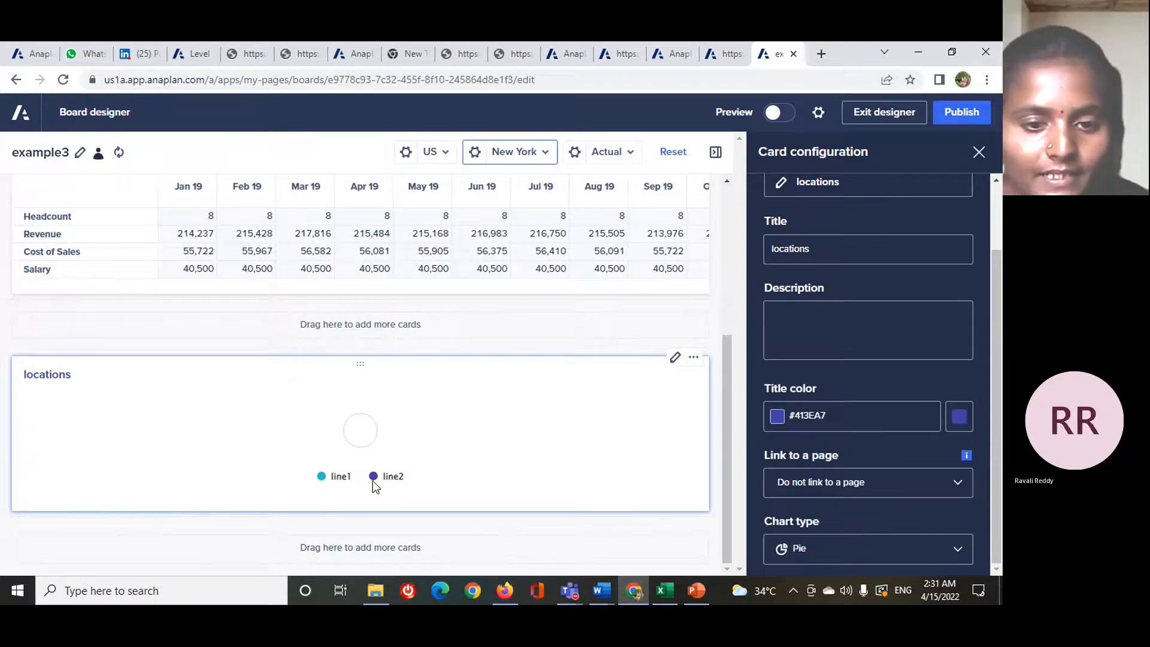
- Change the locations card's chart type to Area
{"action": "left_click", "coordinate": [957, 548]}
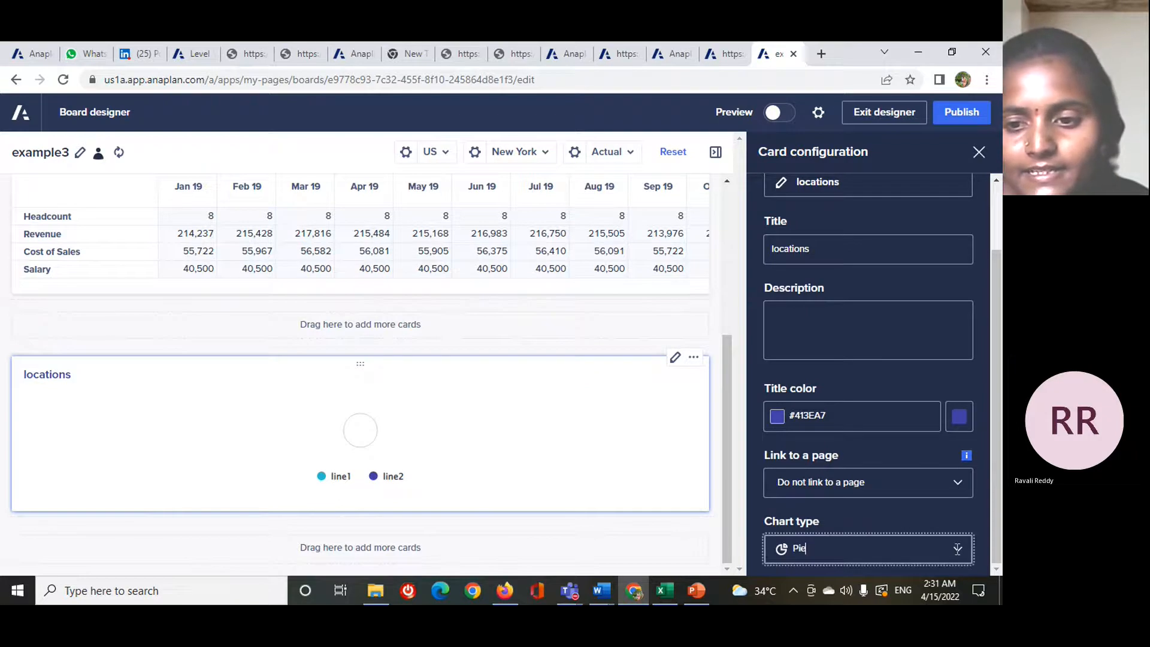
{"action": "left_click", "coordinate": [957, 549]}
{"action": "scroll", "coordinate": [875, 474], "scroll_direction": "up", "scroll_amount": 3}
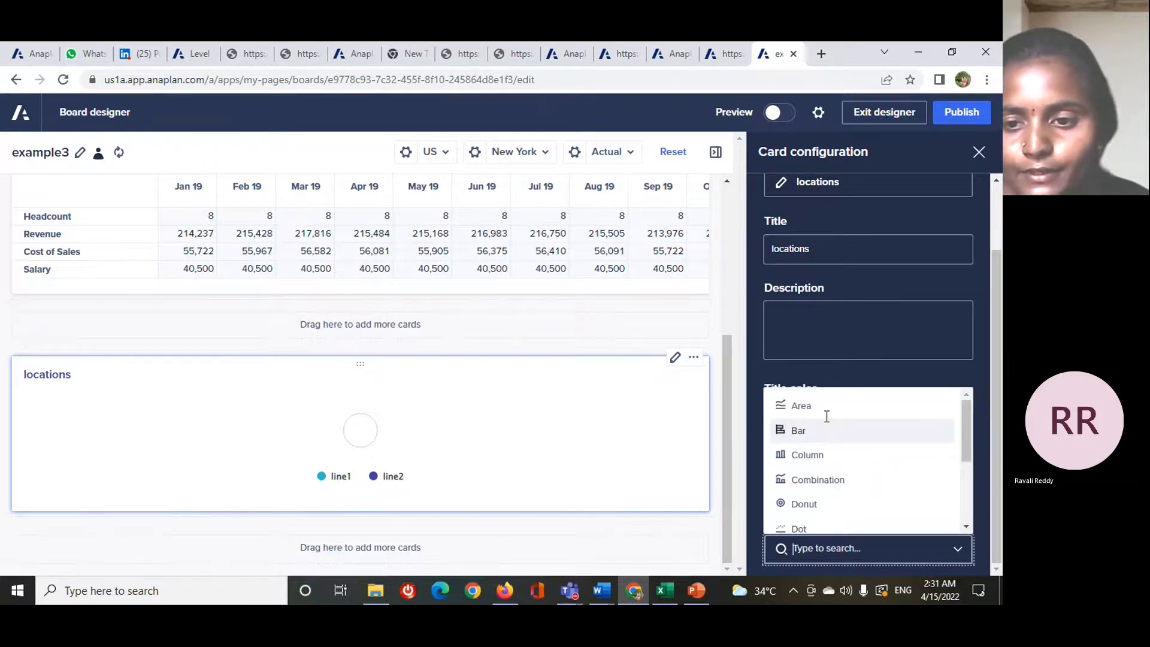
{"action": "left_click", "coordinate": [826, 415]}
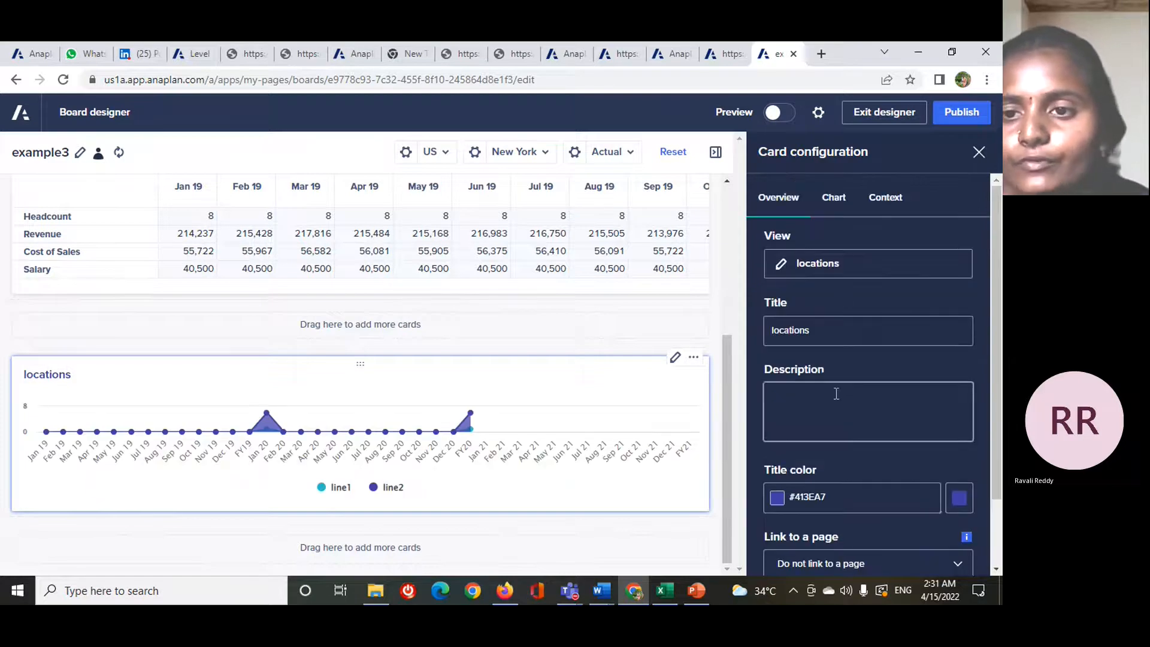
- Try plotting the line1 series on a secondary axis, and return it to the primary axis
{"action": "left_click", "coordinate": [829, 197]}
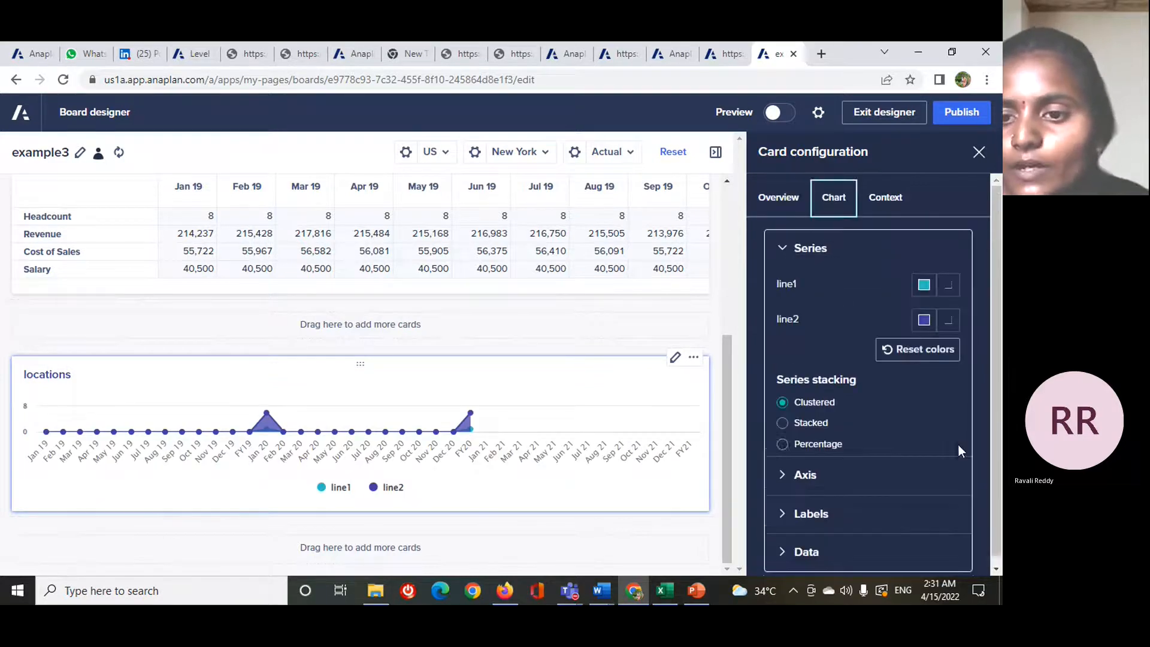
{"action": "left_click", "coordinate": [951, 277]}
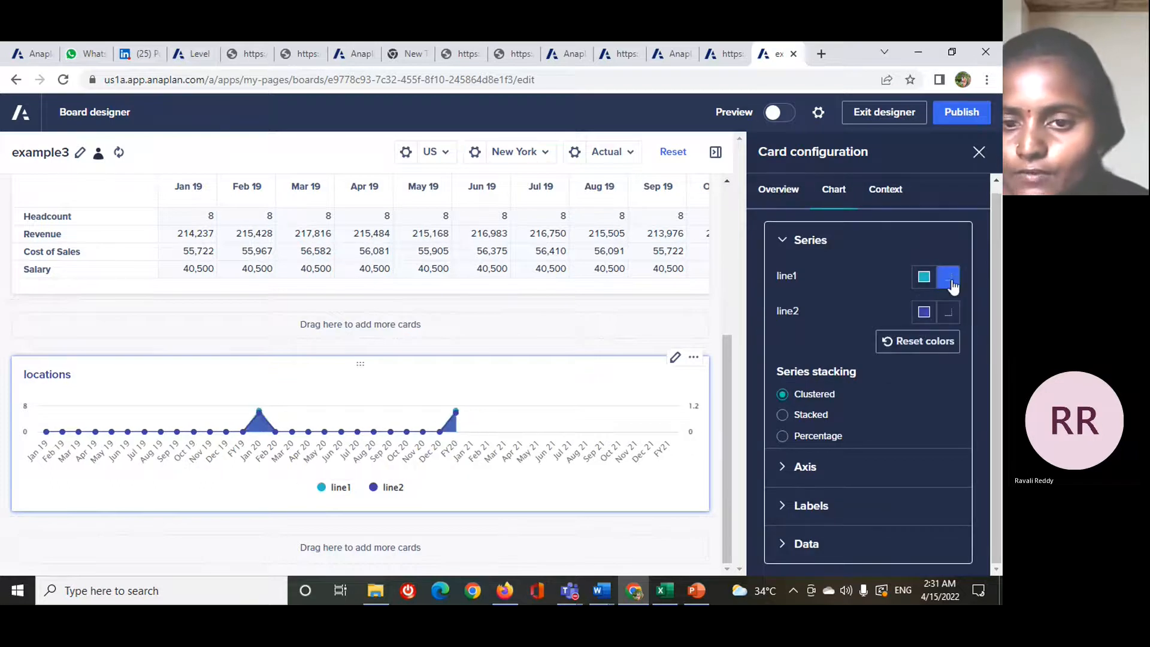
{"action": "left_click", "coordinate": [951, 280]}
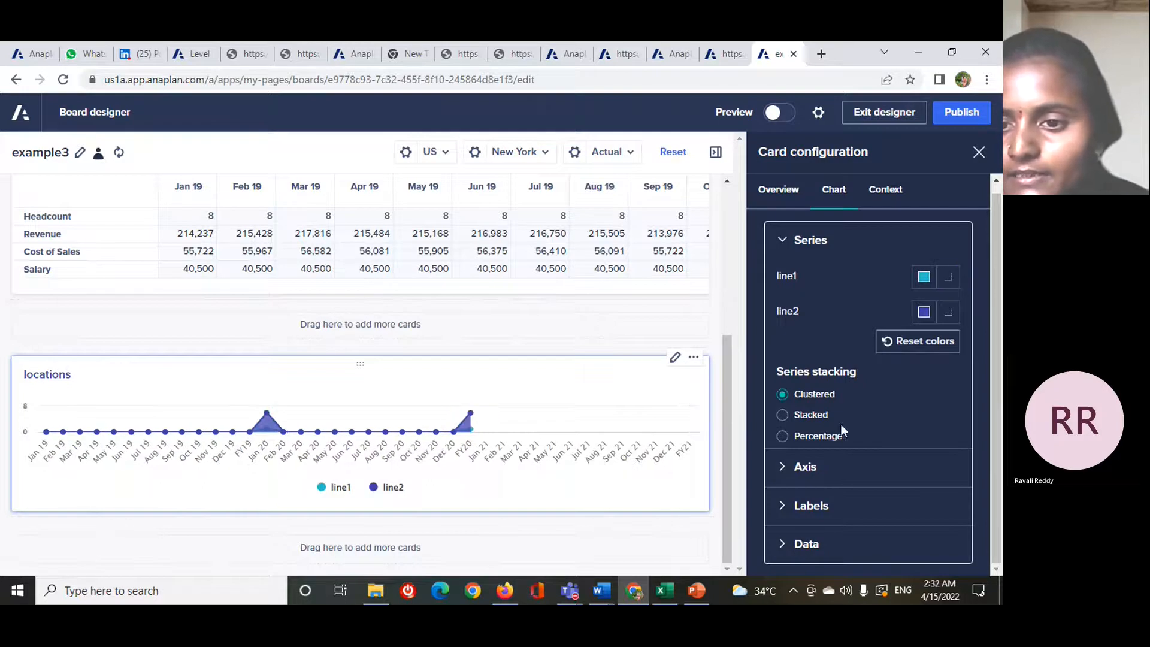
- Review the chart's axis, labels, data and series settings
{"action": "left_click", "coordinate": [818, 468]}
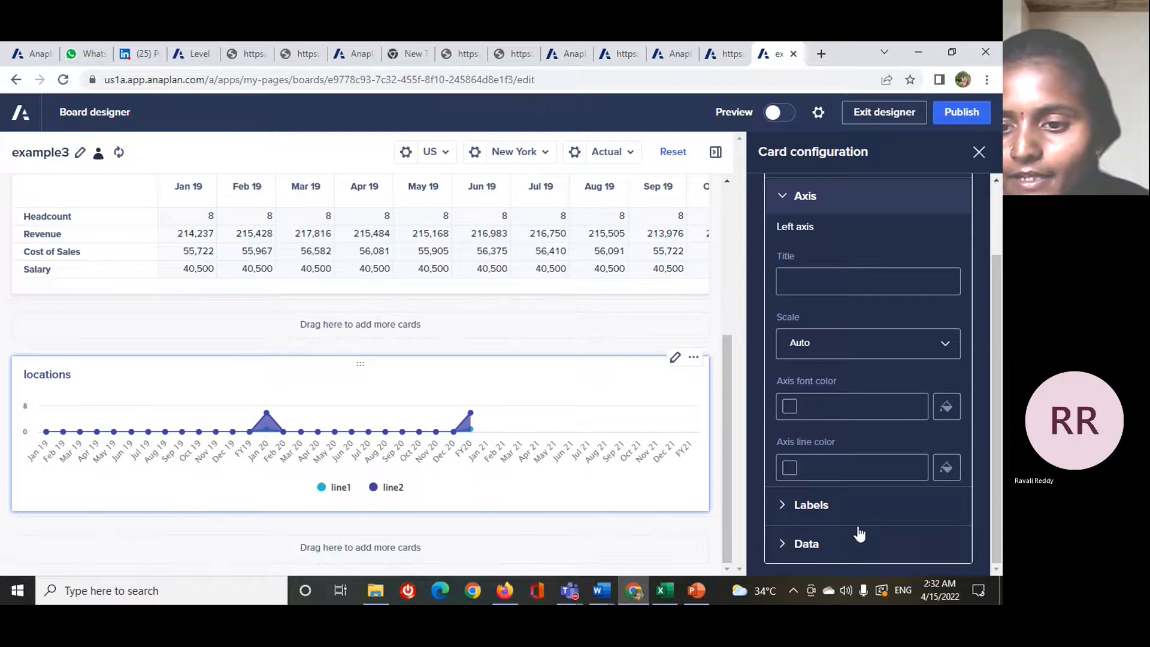
{"action": "left_click", "coordinate": [855, 505]}
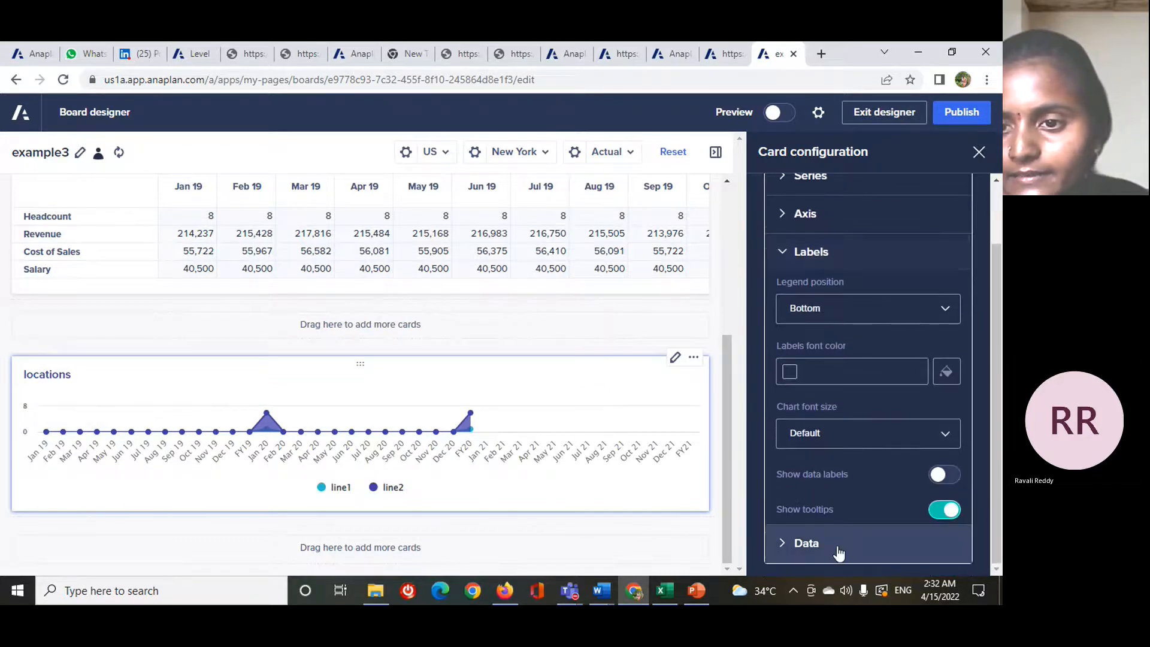
{"action": "left_click", "coordinate": [838, 551]}
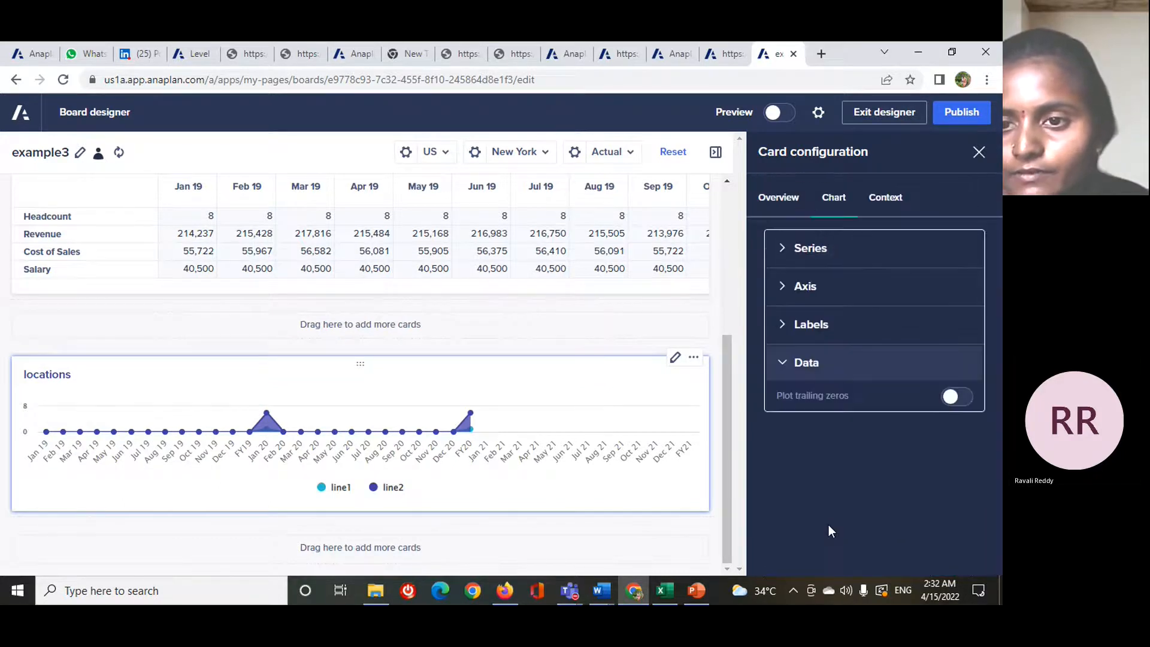
{"action": "left_click", "coordinate": [839, 251]}
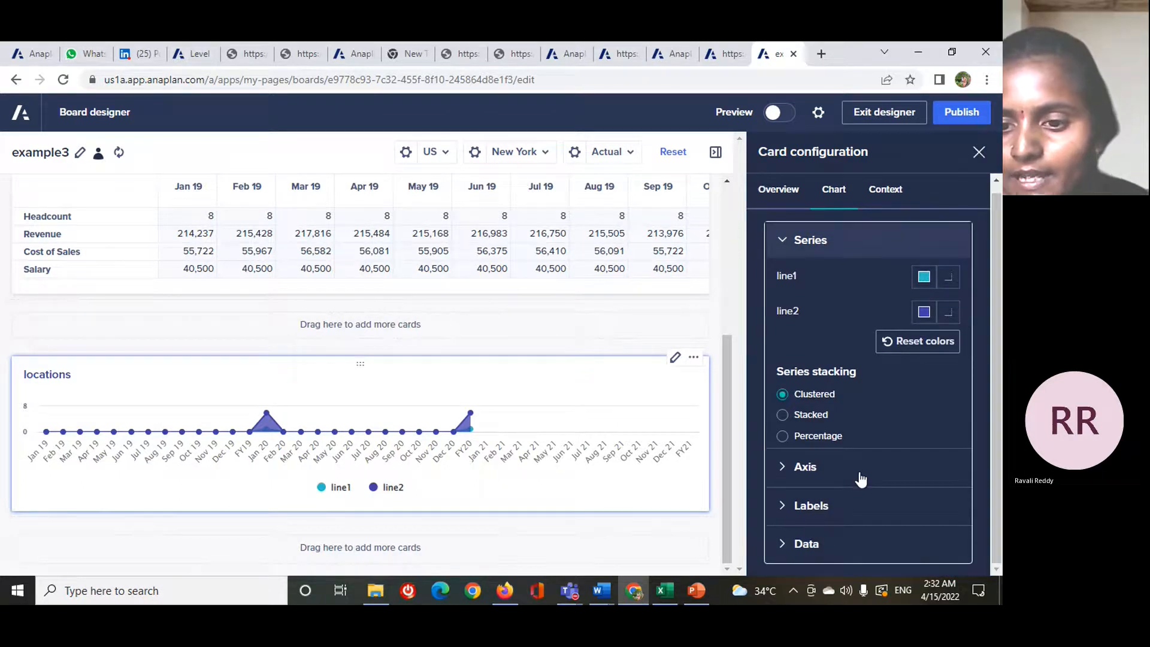
- Examine the chart's label settings, try showing data labels on the chart, and switch them off again
{"action": "left_click", "coordinate": [799, 506]}
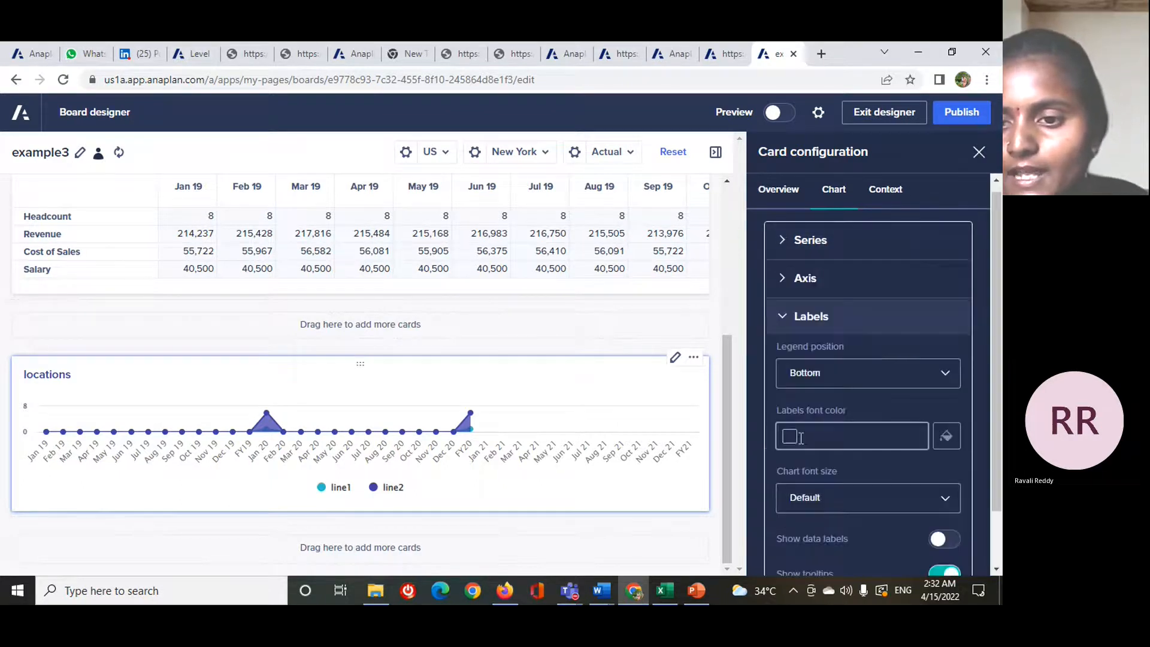
{"action": "scroll", "coordinate": [871, 491], "scroll_direction": "down", "scroll_amount": 1}
{"action": "scroll", "coordinate": [893, 438], "scroll_direction": "up", "scroll_amount": 1}
{"action": "scroll", "coordinate": [893, 439], "scroll_direction": "down", "scroll_amount": 1}
{"action": "scroll", "coordinate": [893, 439], "scroll_direction": "up", "scroll_amount": 1}
{"action": "scroll", "coordinate": [896, 428], "scroll_direction": "down", "scroll_amount": 1}
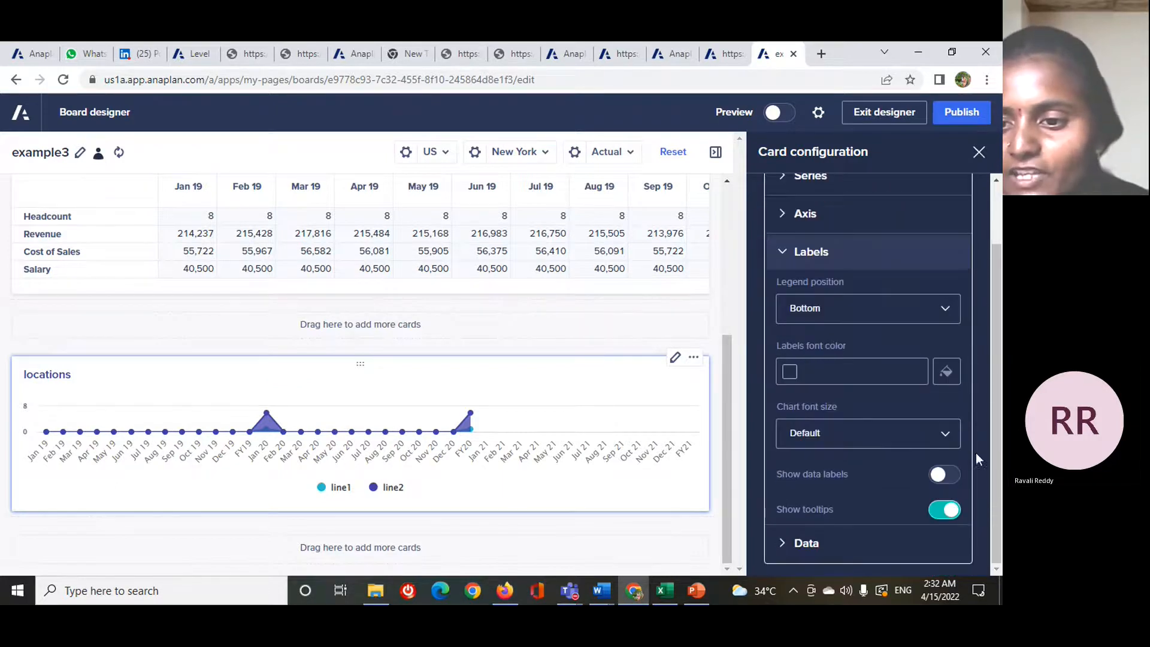
{"action": "left_click", "coordinate": [944, 482]}
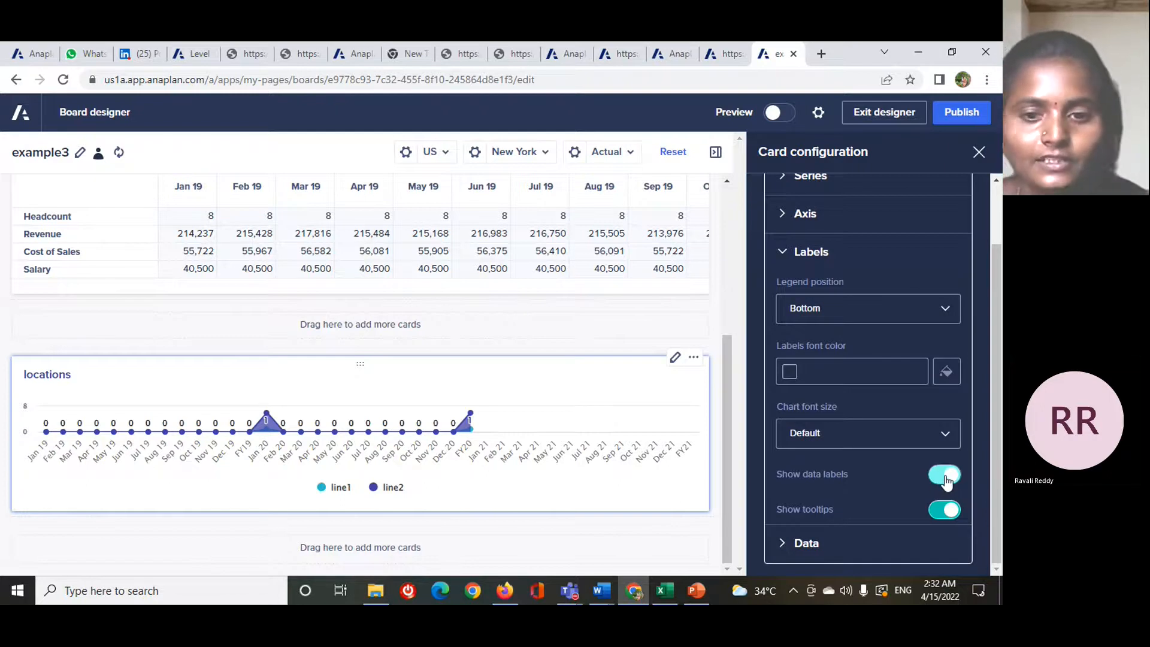
{"action": "left_click", "coordinate": [945, 480]}
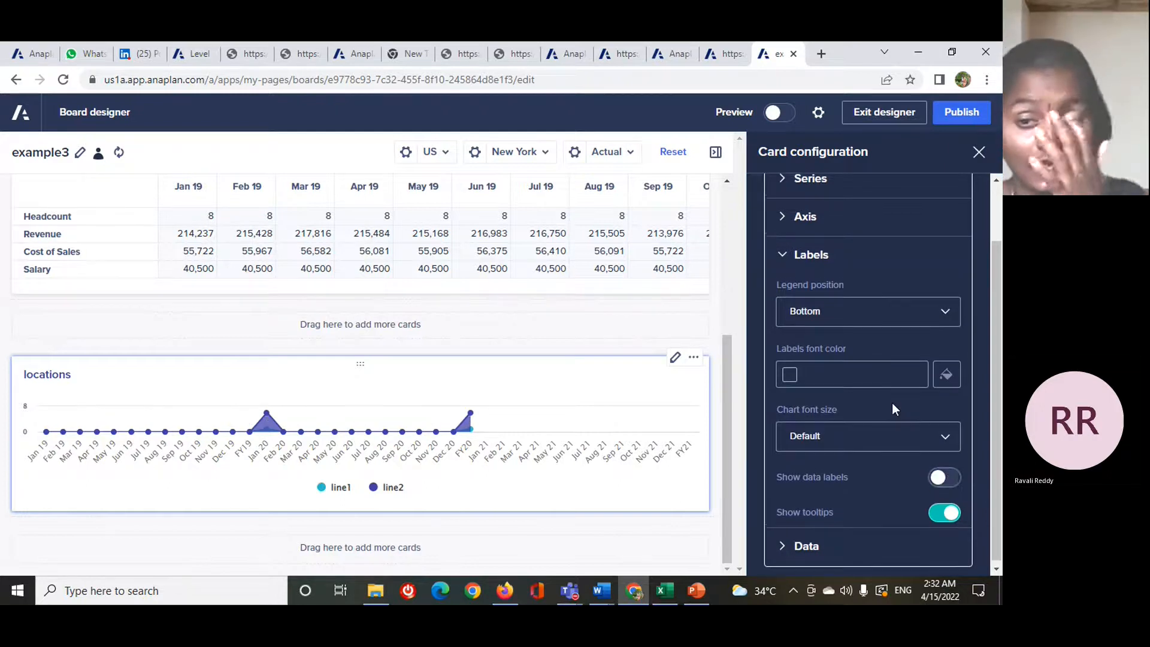
- Try the Time hierarchy filter in the chart's context settings, and turn it off again
{"action": "scroll", "coordinate": [892, 403], "scroll_direction": "up", "scroll_amount": 2}
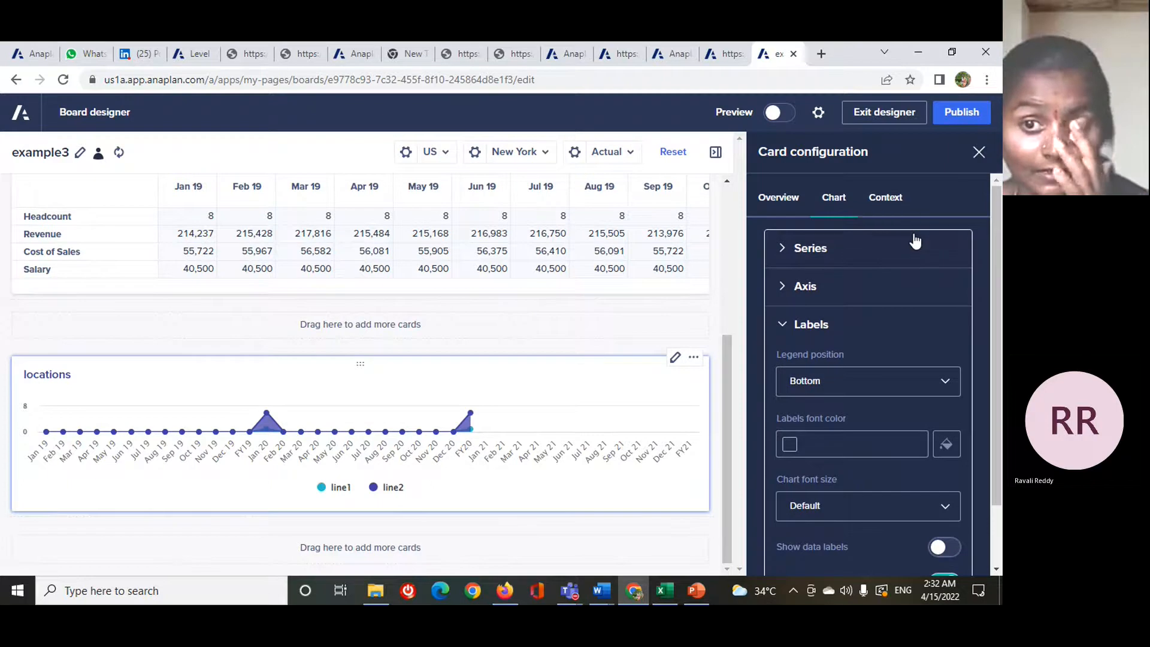
{"action": "left_click", "coordinate": [886, 207]}
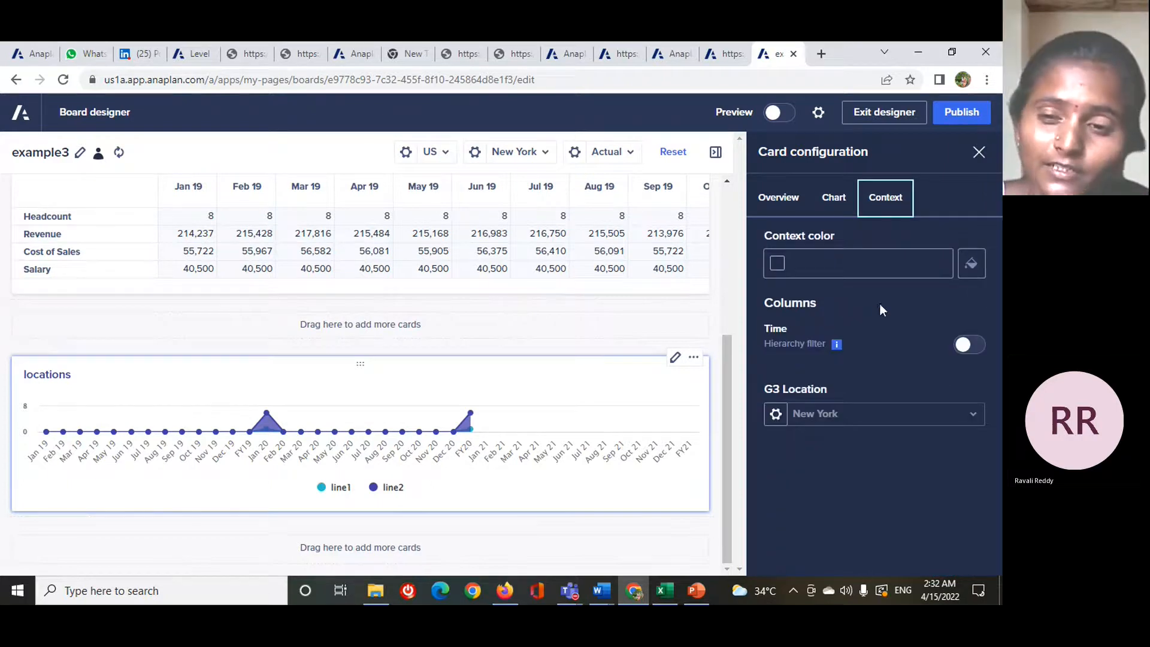
{"action": "left_click", "coordinate": [969, 344]}
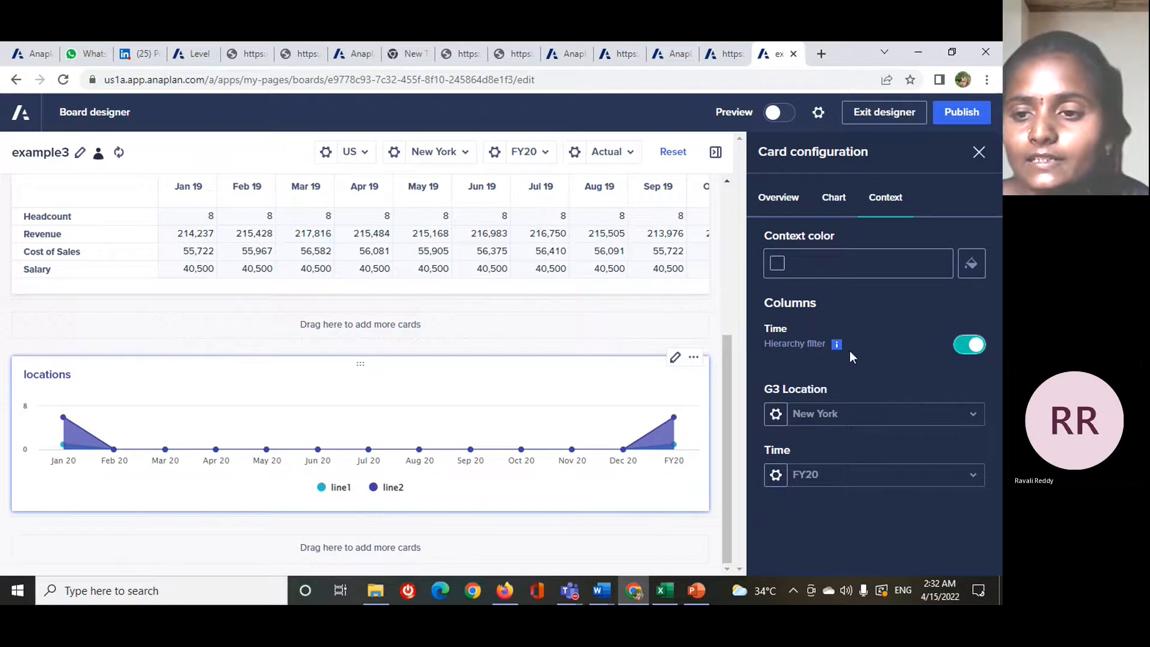
{"action": "left_click", "coordinate": [973, 349]}
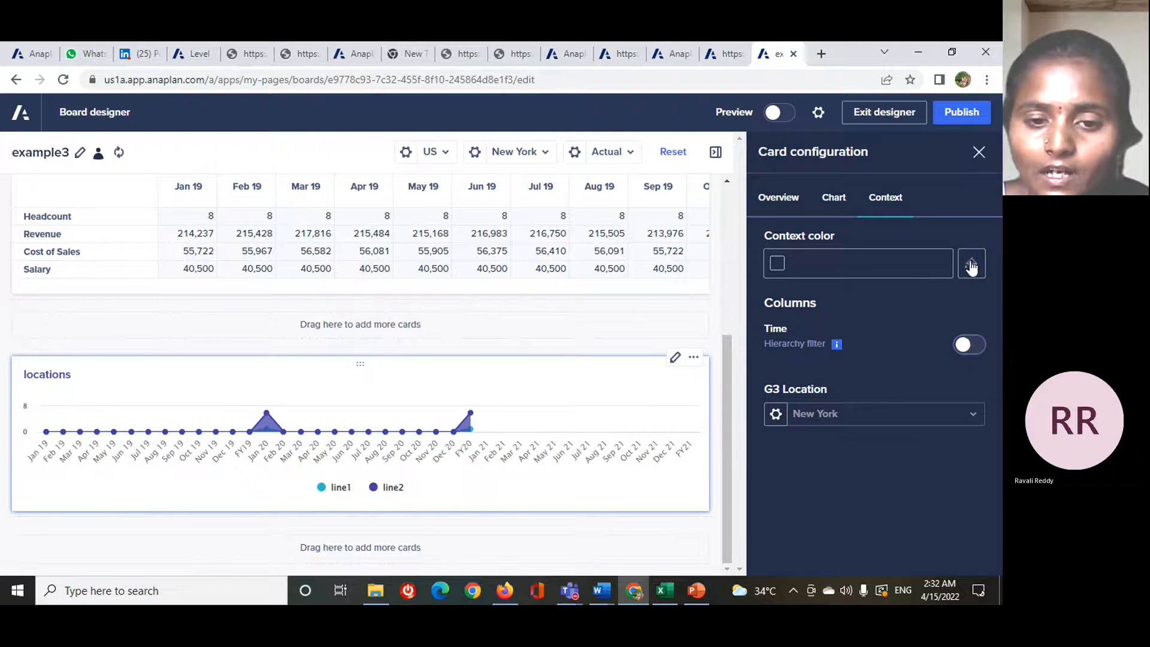
- Add a KPI card below the locations chart and open its configuration
{"action": "left_click", "coordinate": [973, 152]}
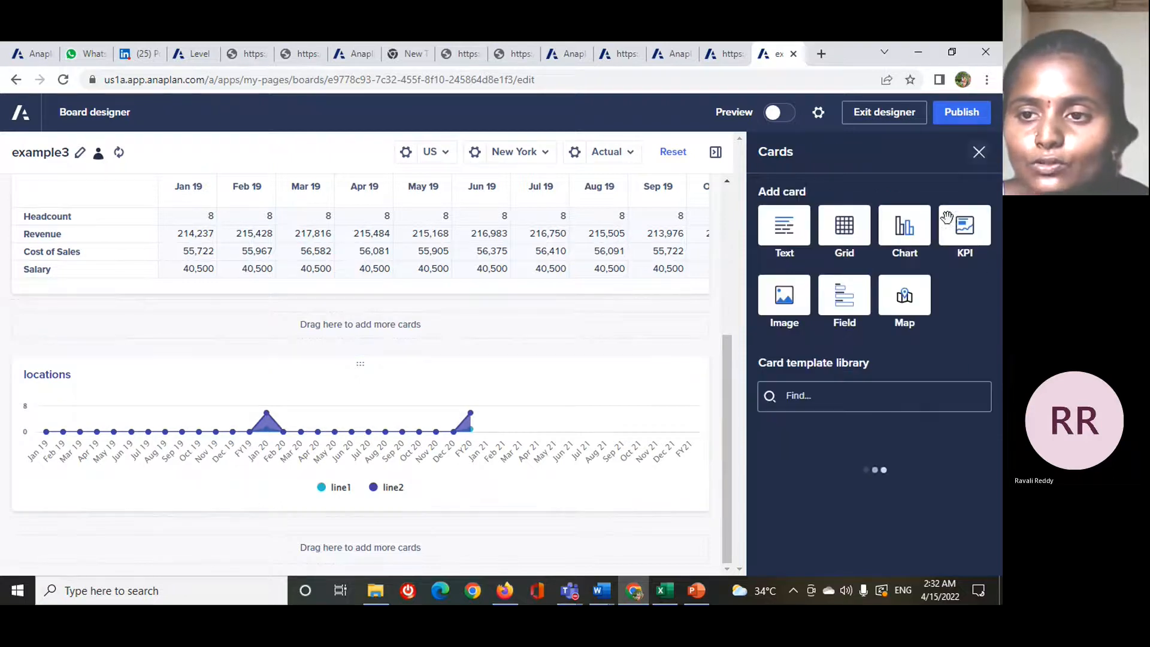
{"action": "left_click", "coordinate": [979, 239]}
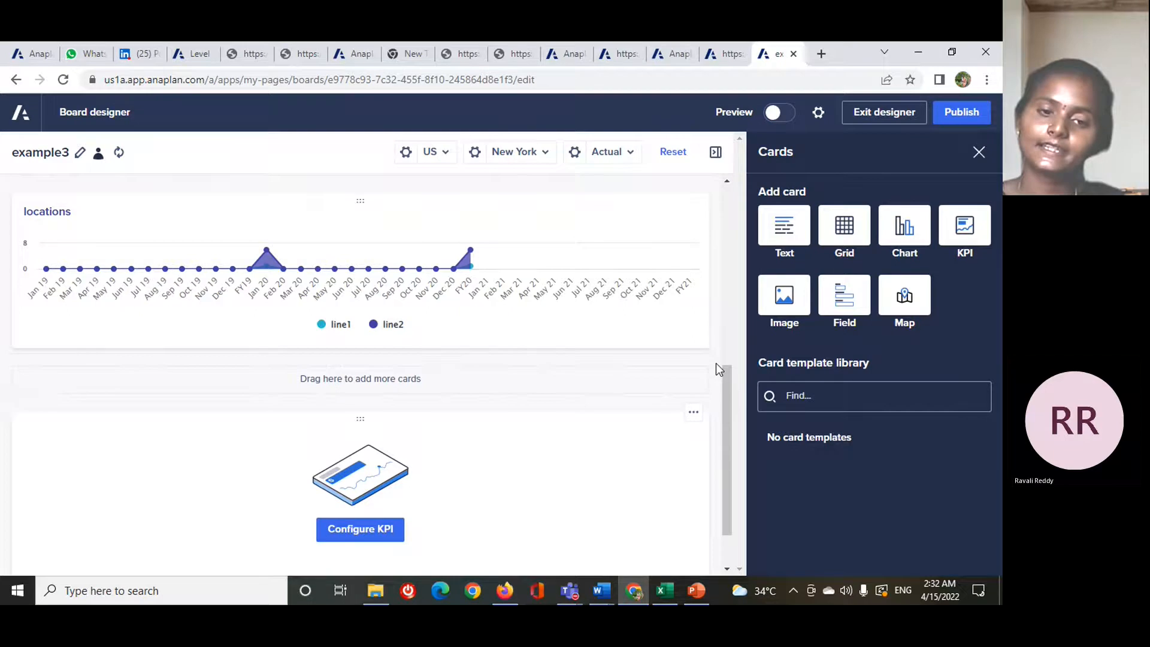
{"action": "scroll", "coordinate": [663, 386], "scroll_direction": "down", "scroll_amount": 1}
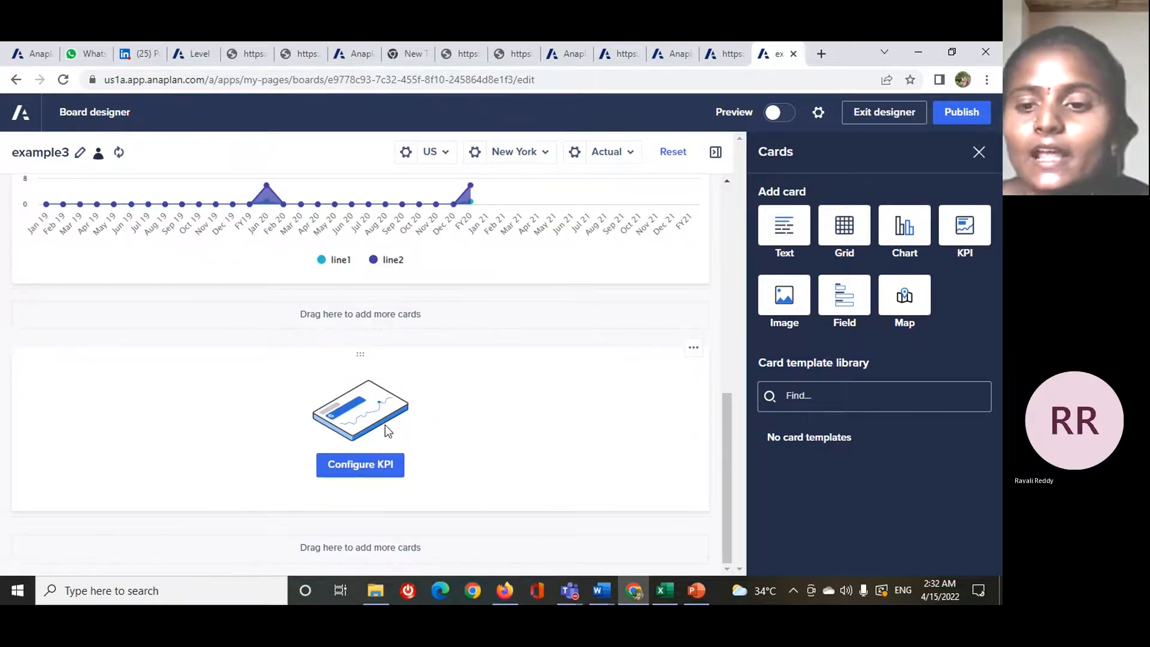
{"action": "left_click", "coordinate": [362, 465]}
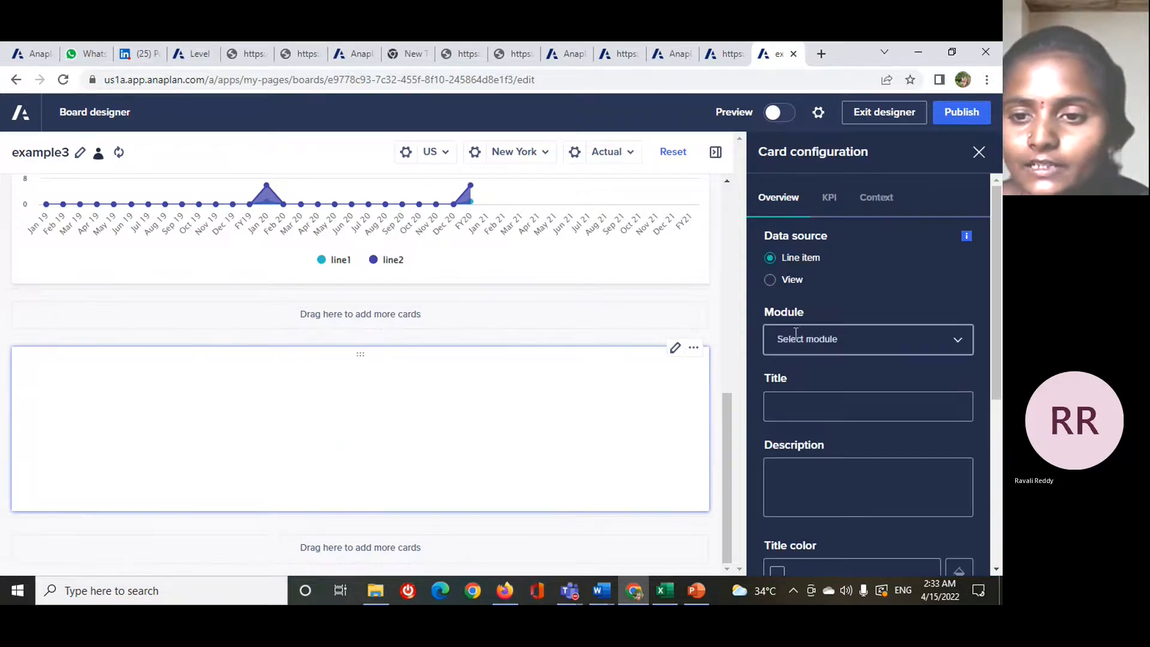
- Set the KPI card's data source to the Volumes line item of the DATA 02 SKU Volumes module
{"action": "left_click", "coordinate": [954, 338]}
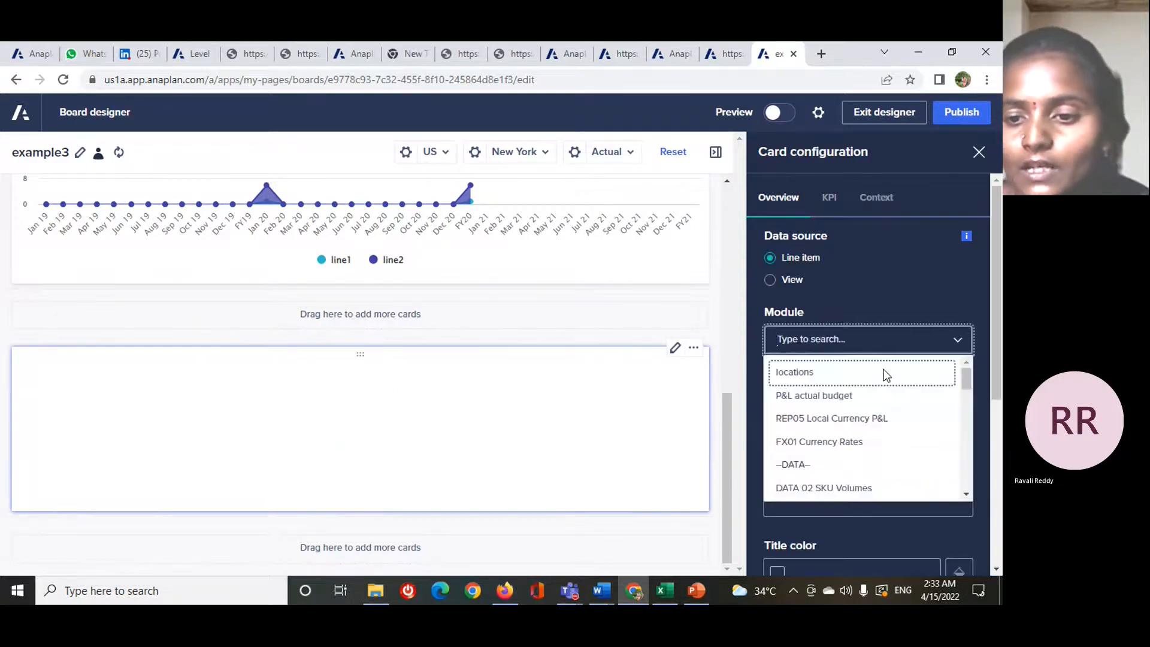
{"action": "left_click", "coordinate": [868, 487]}
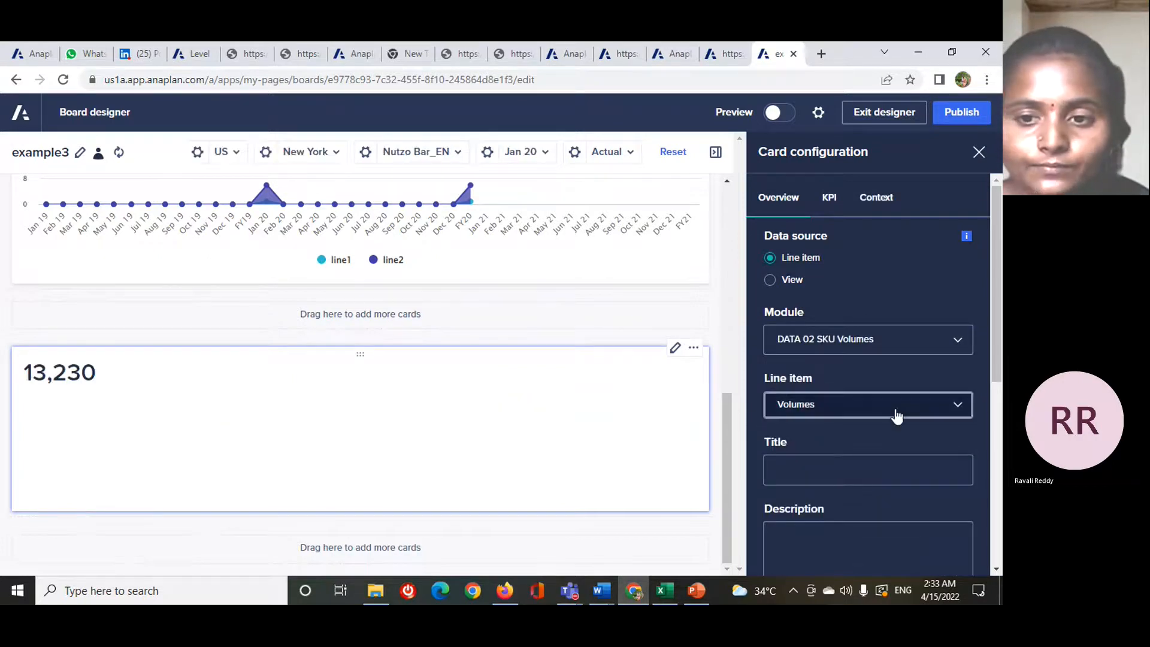
{"action": "scroll", "coordinate": [825, 400], "scroll_direction": "down", "scroll_amount": 1}
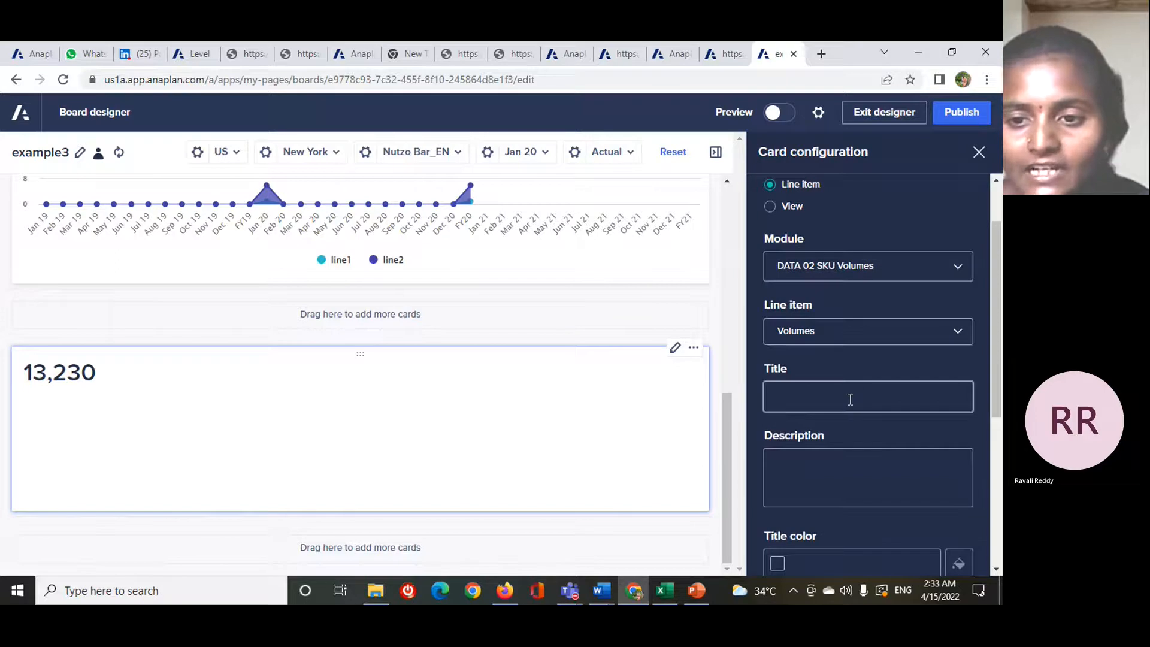
- Title the KPI card "volumes" and set its title color to #413EA7
{"action": "left_click", "coordinate": [849, 399]}
{"action": "type", "text": "volumes"}
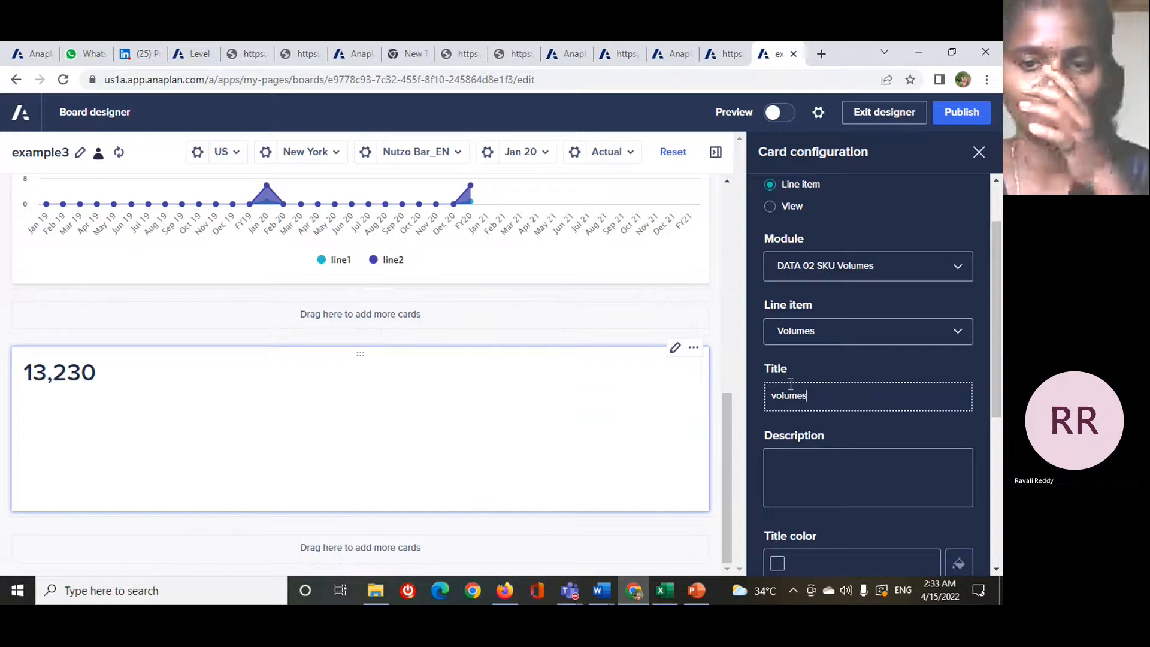
{"action": "left_click", "coordinate": [592, 406]}
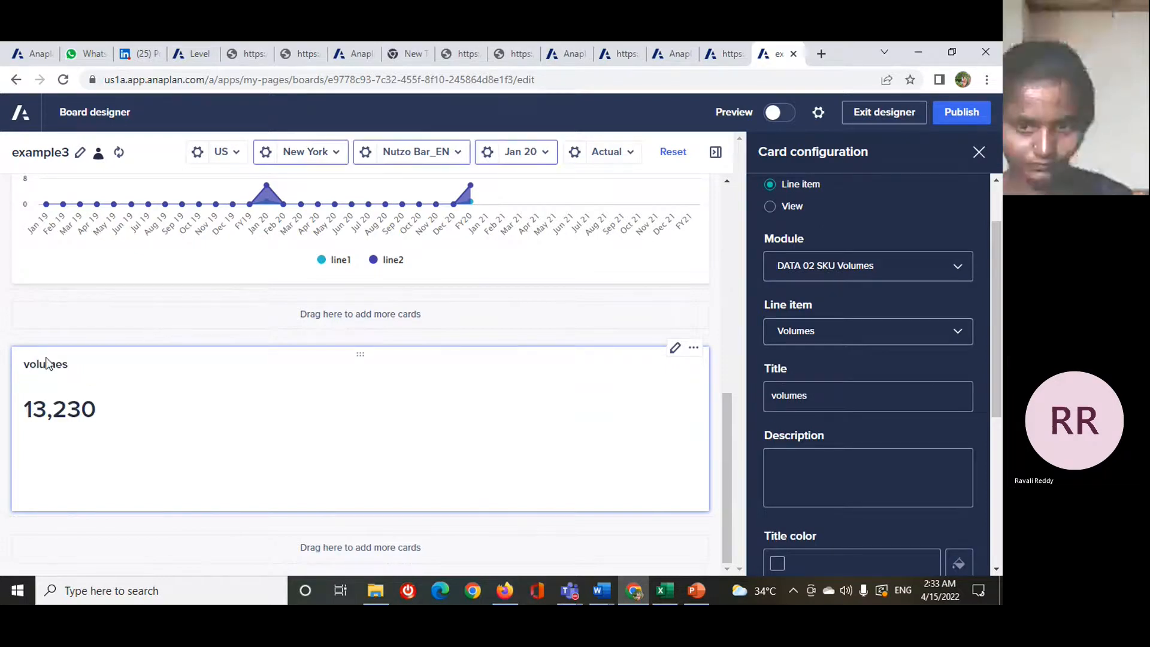
{"action": "left_click", "coordinate": [855, 493]}
{"action": "scroll", "coordinate": [856, 493], "scroll_direction": "down", "scroll_amount": 1}
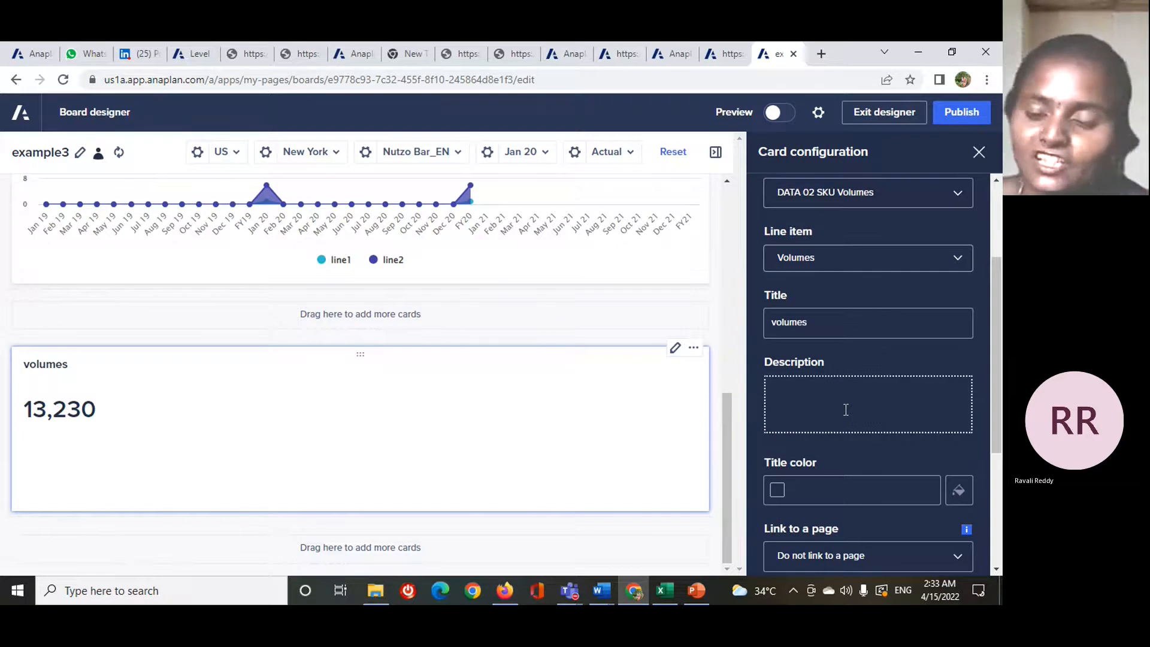
{"action": "scroll", "coordinate": [964, 444], "scroll_direction": "down", "scroll_amount": 1}
{"action": "left_click", "coordinate": [959, 419]}
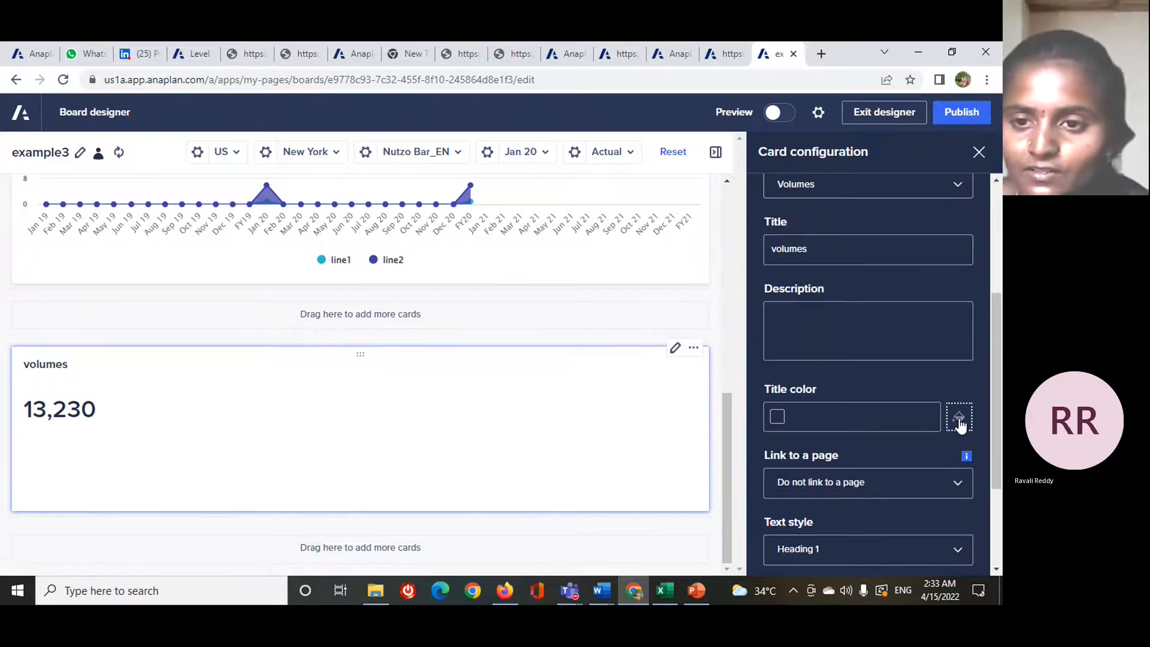
{"action": "left_click", "coordinate": [801, 280]}
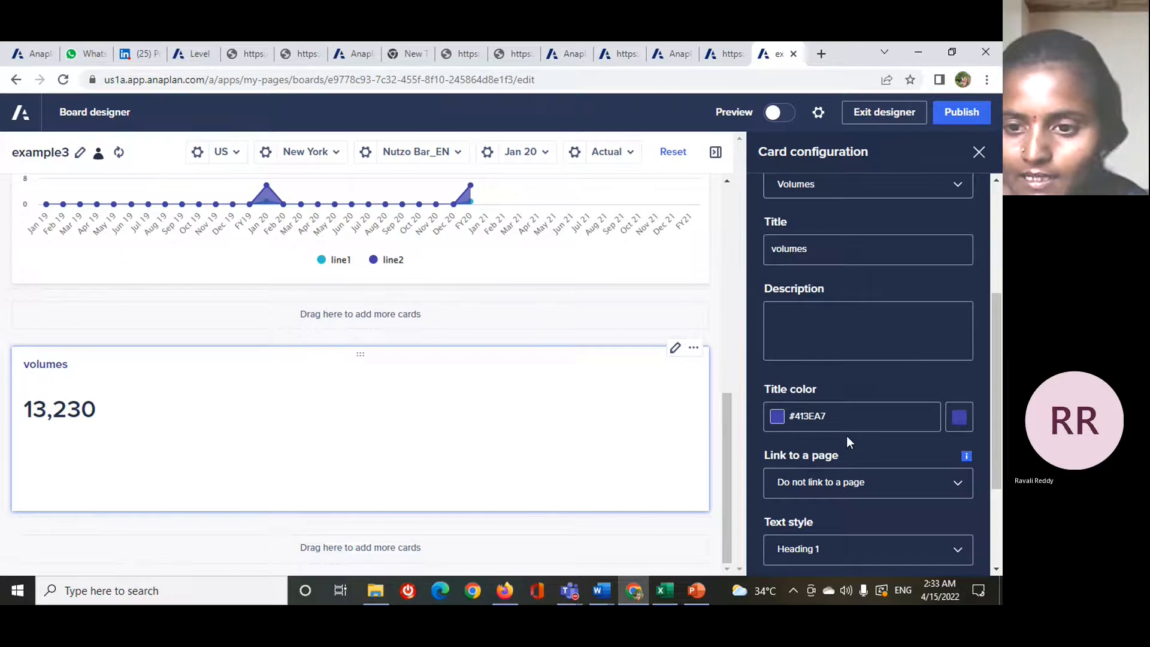
- Try the Heading 2 text style for the KPI value and switch it back to Heading 1
{"action": "scroll", "coordinate": [846, 436], "scroll_direction": "down", "scroll_amount": 2}
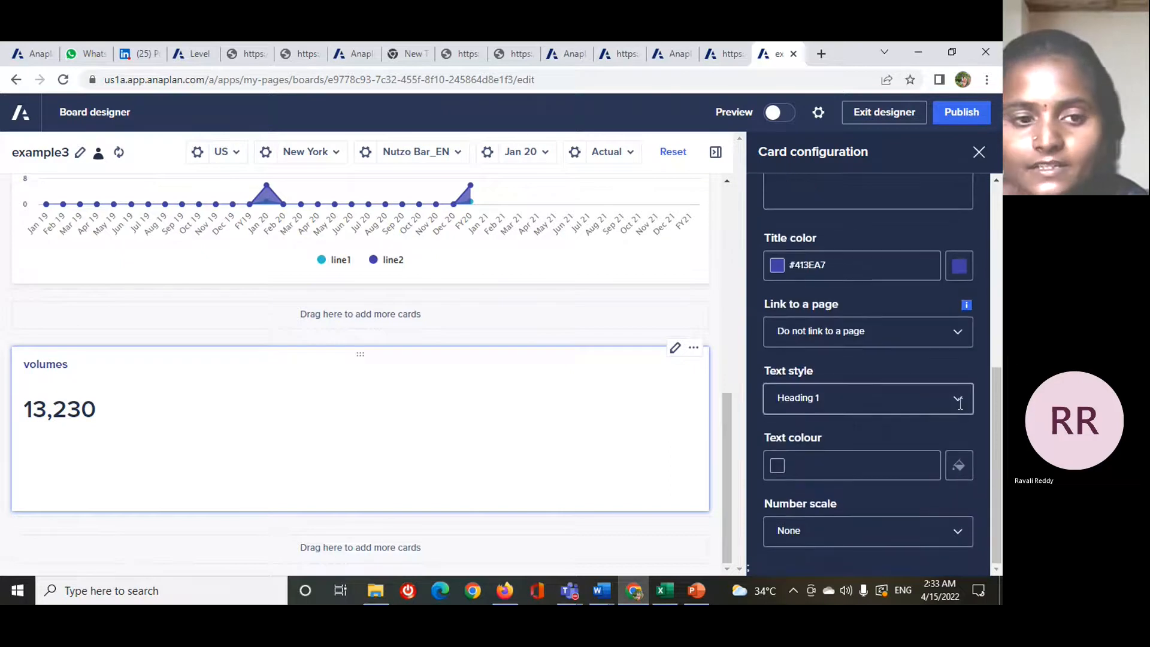
{"action": "left_click", "coordinate": [958, 400]}
{"action": "left_click", "coordinate": [911, 457]}
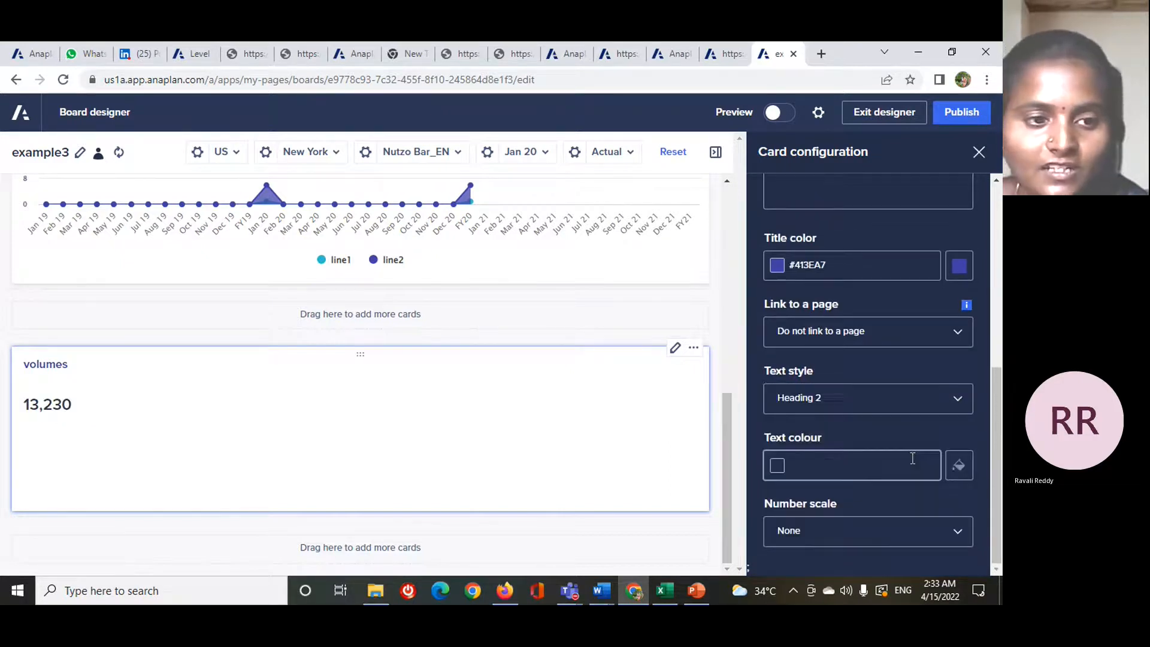
{"action": "left_click", "coordinate": [952, 394]}
{"action": "left_click", "coordinate": [846, 418]}
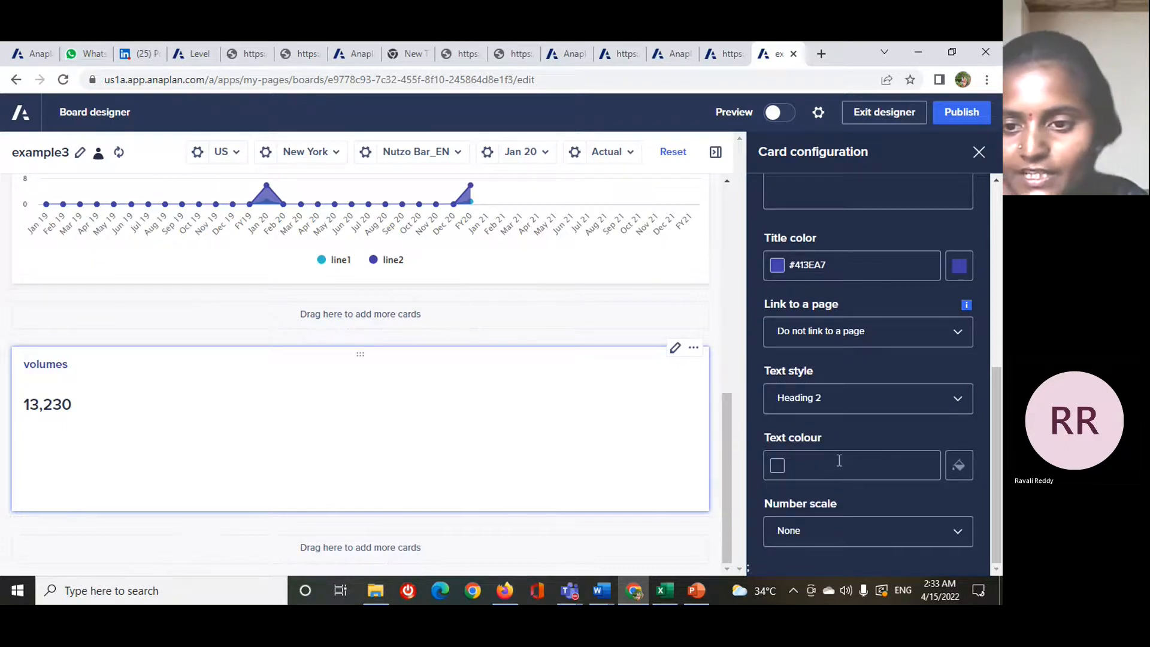
{"action": "left_click", "coordinate": [958, 397]}
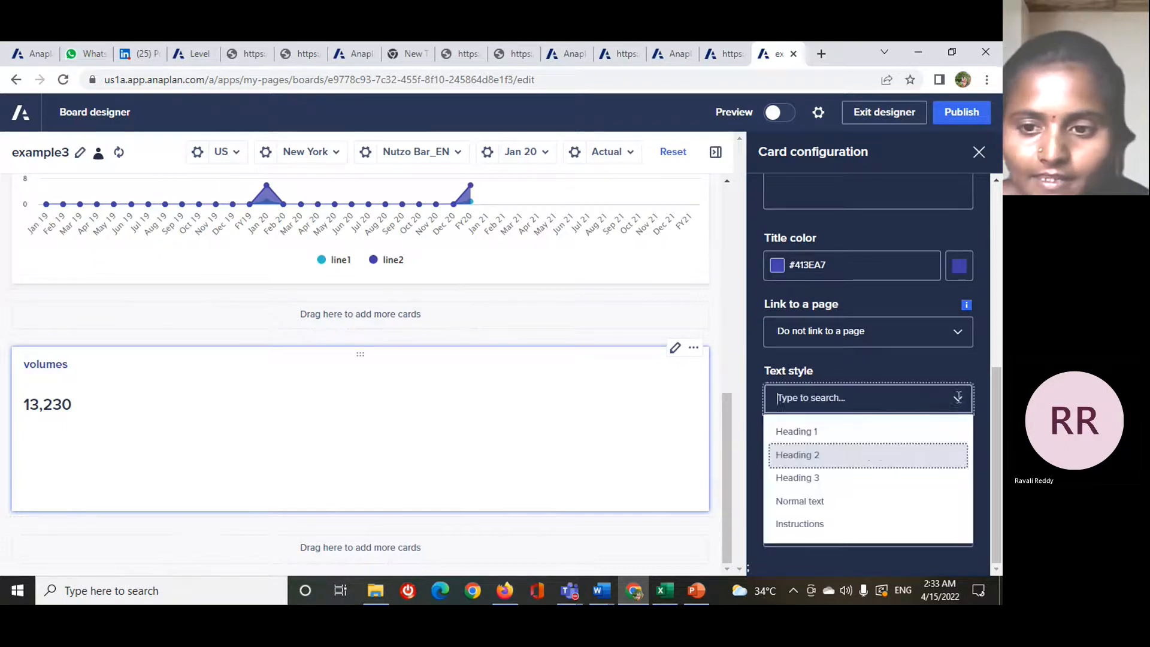
{"action": "left_click", "coordinate": [853, 437]}
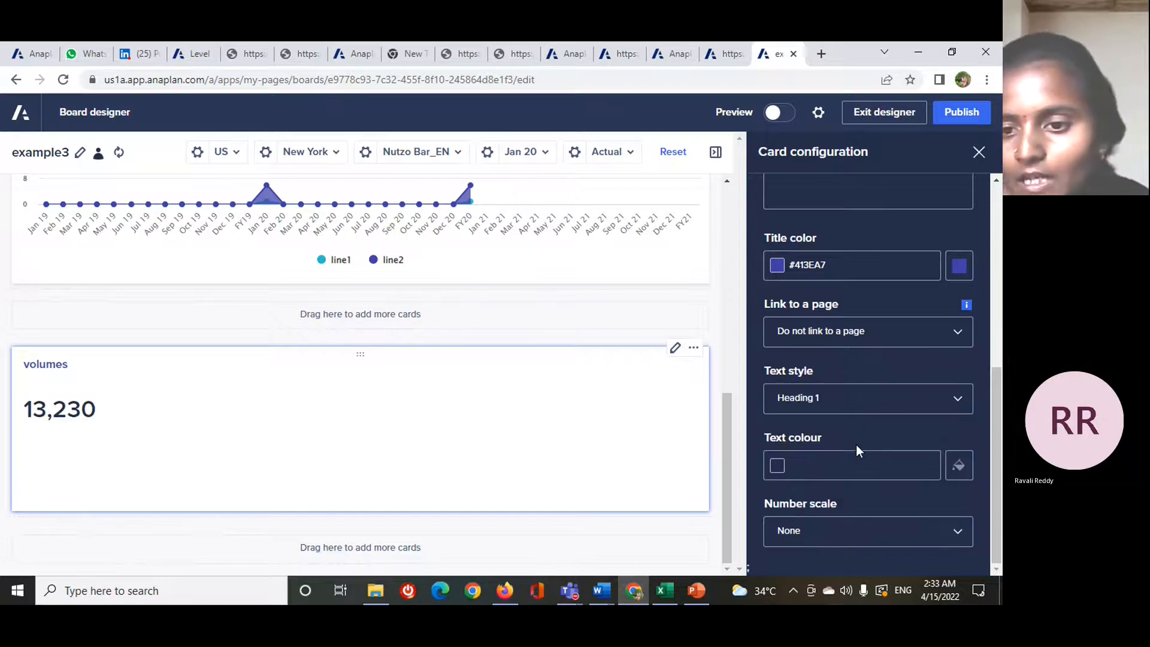
- Set the KPI value's text colour to #27AA36 and check the available number scale options
{"action": "left_click", "coordinate": [957, 465]}
{"action": "left_click", "coordinate": [905, 340]}
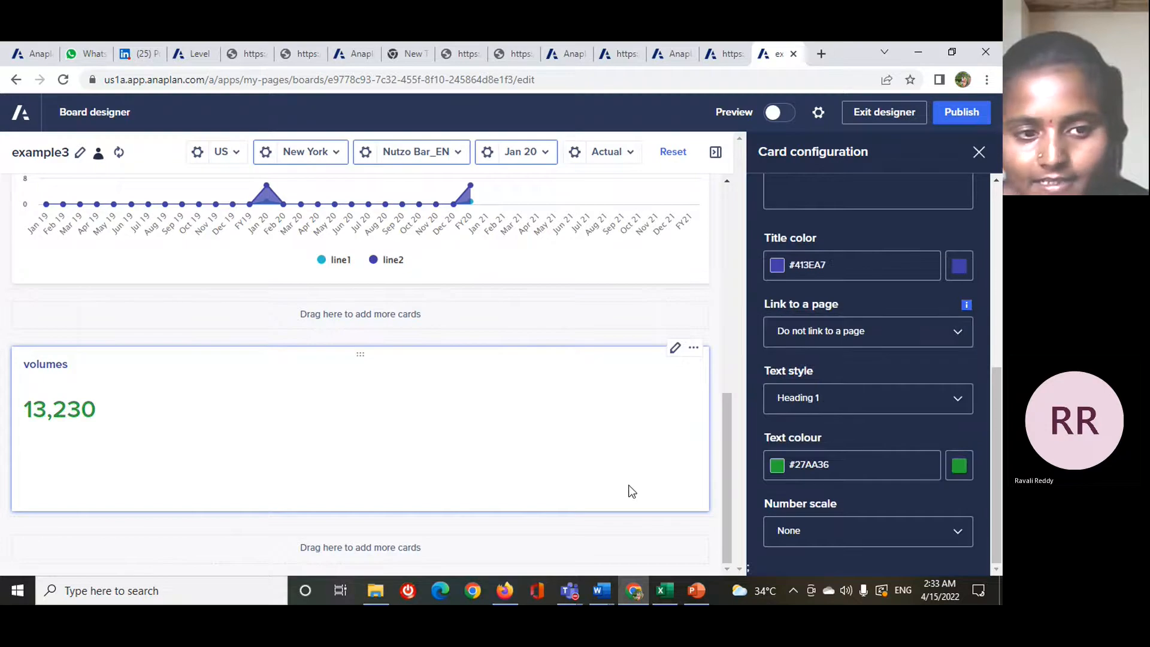
{"action": "left_click", "coordinate": [934, 542]}
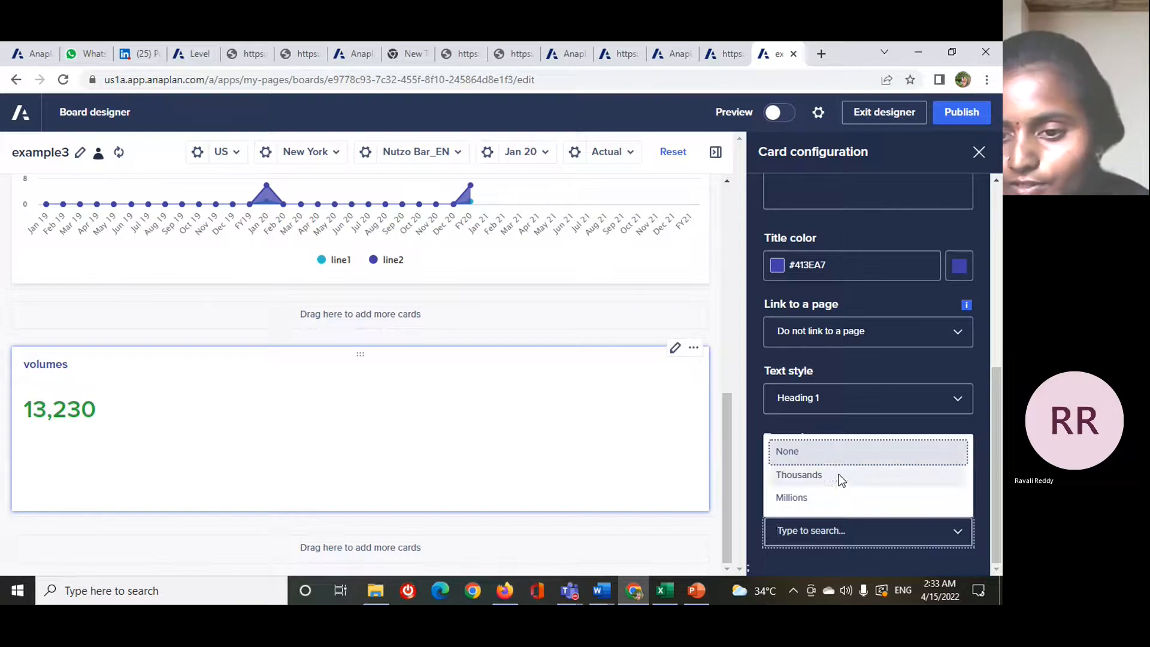
{"action": "left_click", "coordinate": [752, 526]}
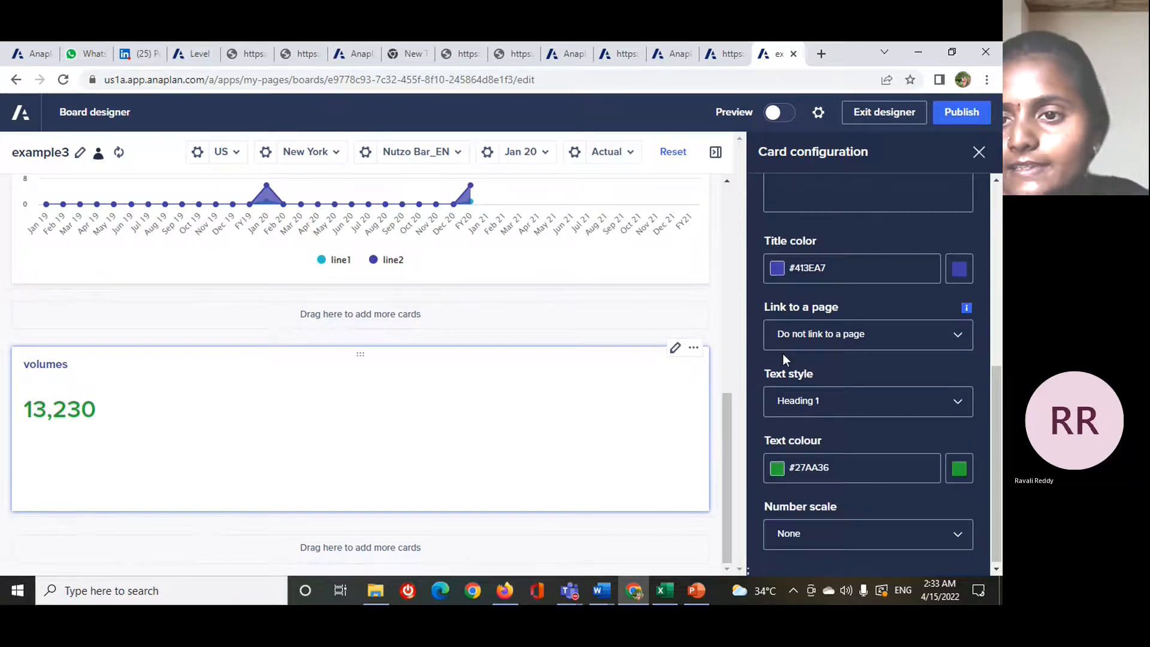
- Examine the KPI card's conditional formatting settings, including the value source, color range, minimum, midpoint and maximum
{"action": "scroll", "coordinate": [827, 205], "scroll_direction": "up", "scroll_amount": 6}
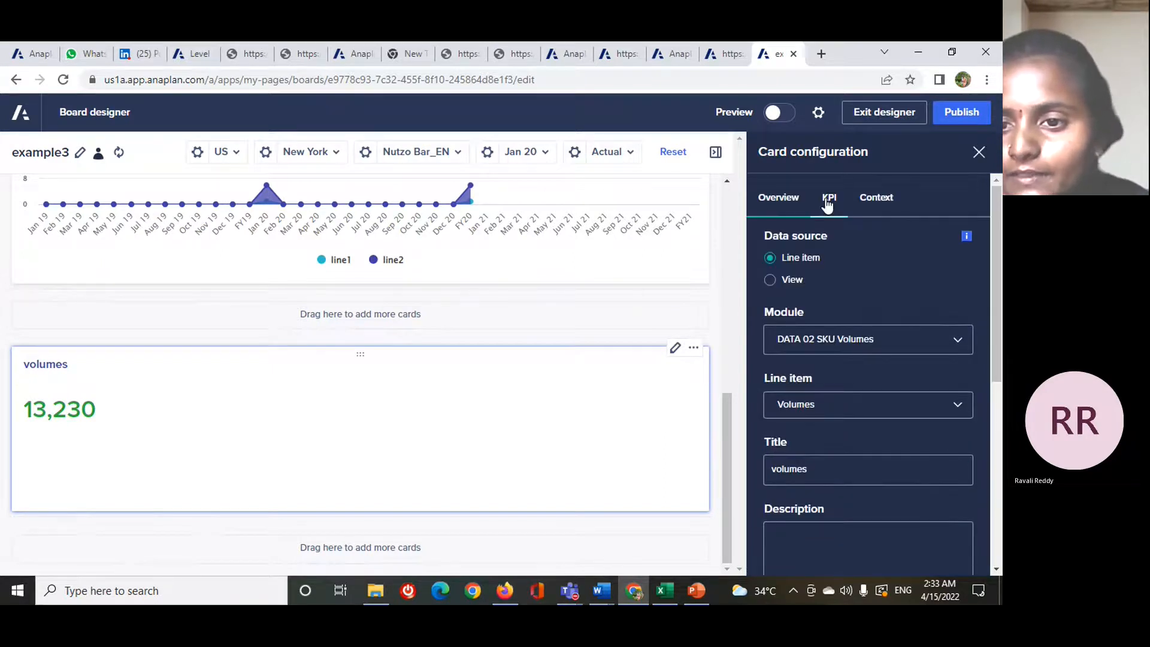
{"action": "left_click", "coordinate": [827, 200]}
{"action": "scroll", "coordinate": [837, 303], "scroll_direction": "down", "scroll_amount": 3}
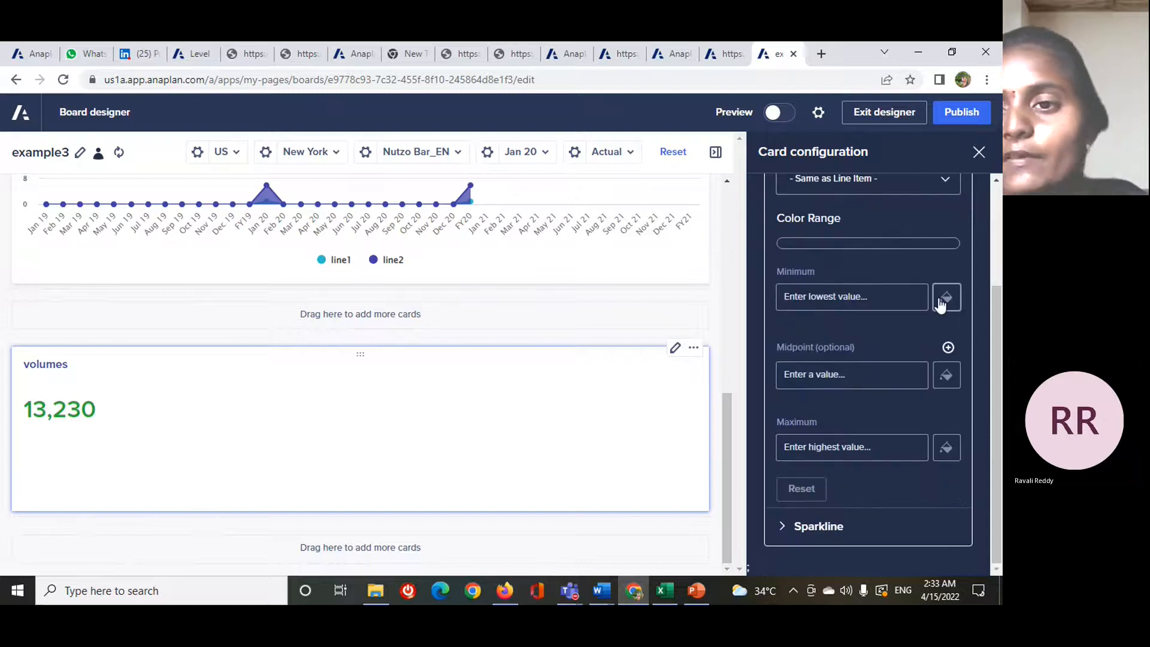
{"action": "scroll", "coordinate": [939, 299], "scroll_direction": "up", "scroll_amount": 3}
{"action": "scroll", "coordinate": [938, 302], "scroll_direction": "down", "scroll_amount": 1}
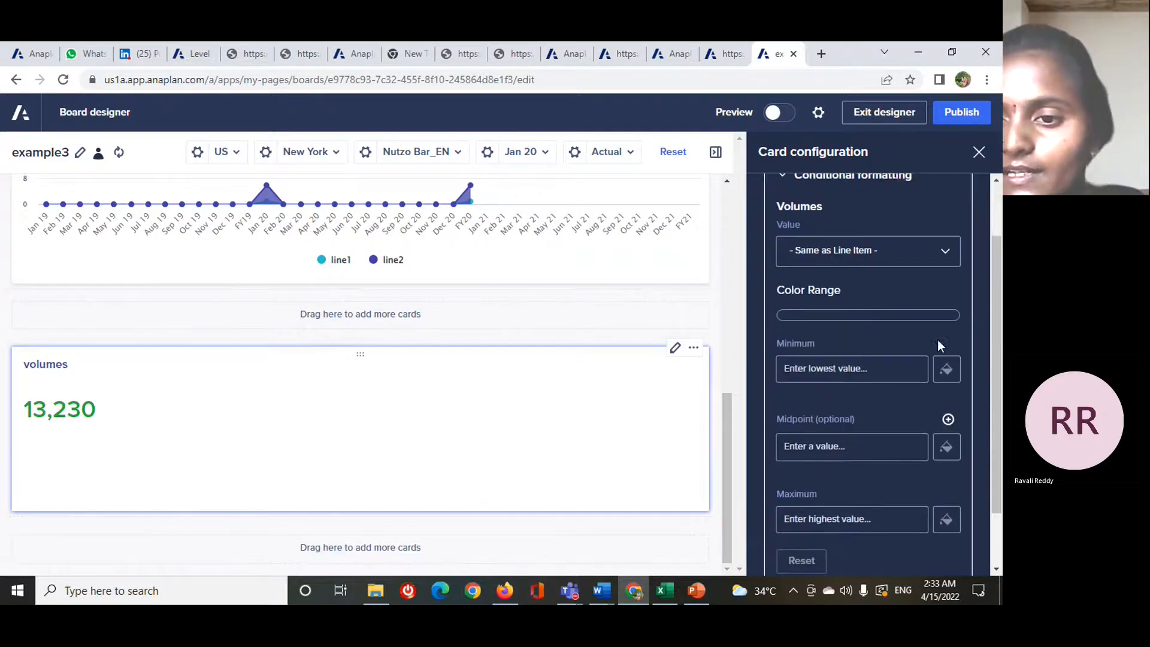
{"action": "scroll", "coordinate": [920, 424], "scroll_direction": "down", "scroll_amount": 1}
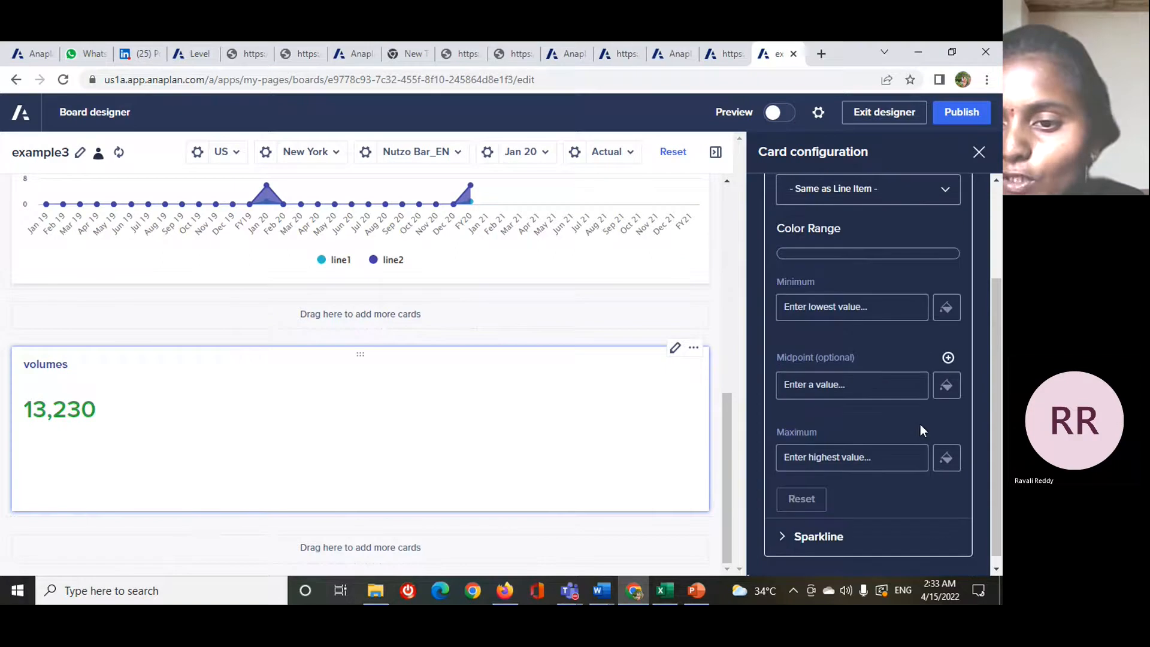
{"action": "scroll", "coordinate": [911, 485], "scroll_direction": "up", "scroll_amount": 2}
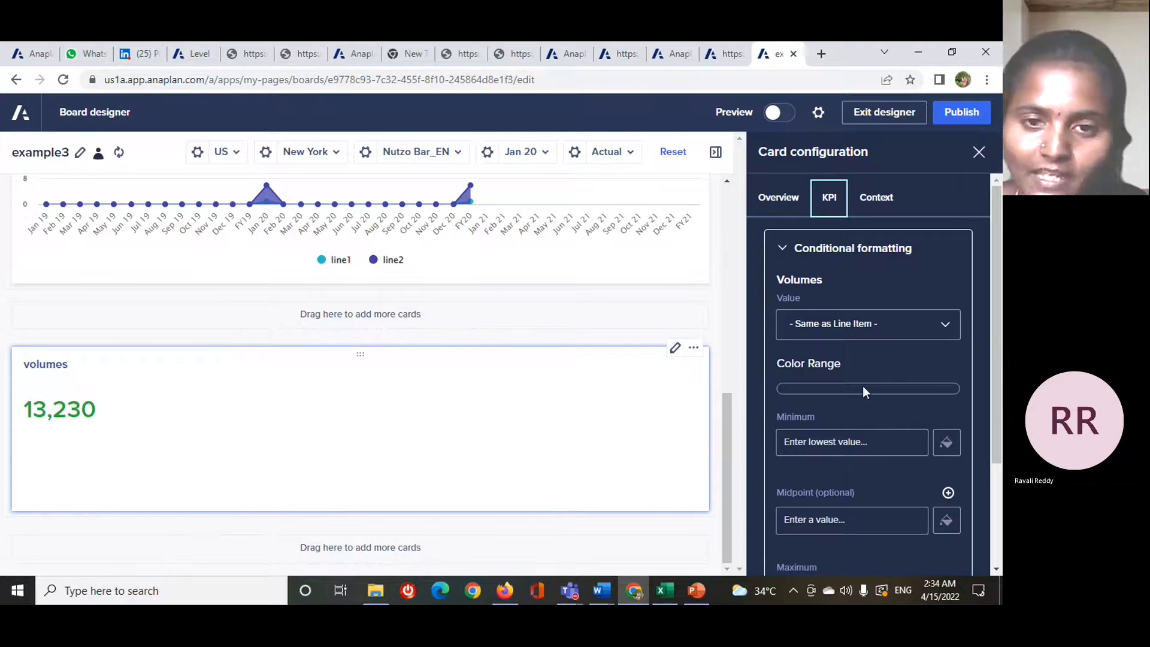
- Show G3 Location, P3 SKU and Time as selectors on the volumes KPI card and close its configuration
{"action": "left_click", "coordinate": [875, 198]}
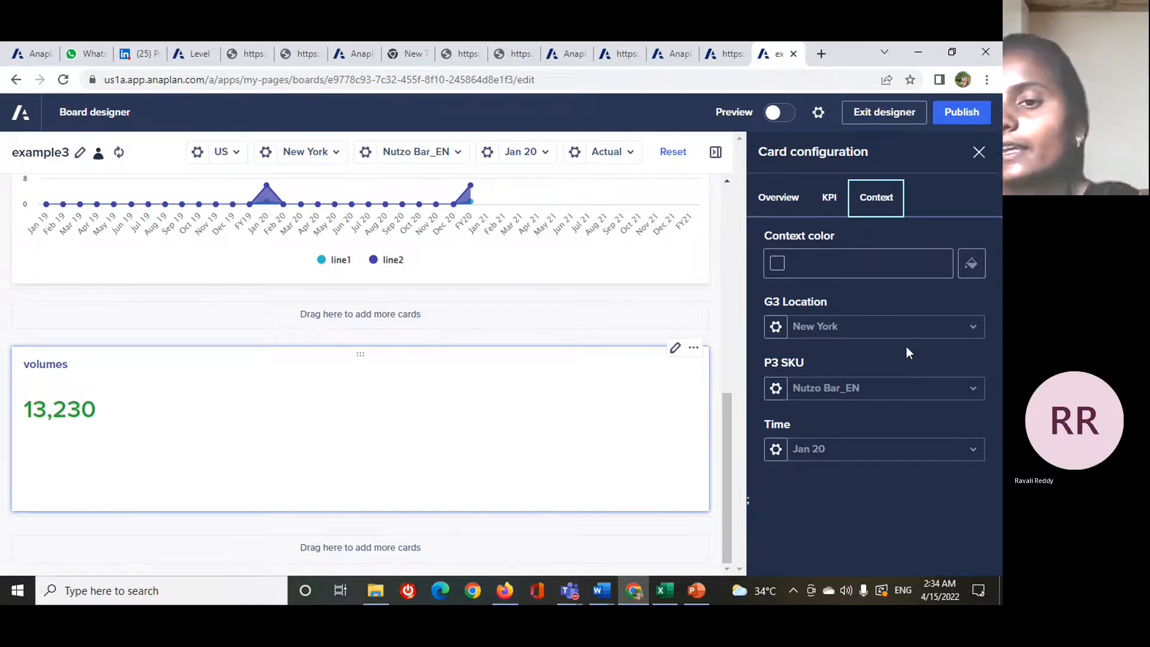
{"action": "left_click", "coordinate": [781, 327]}
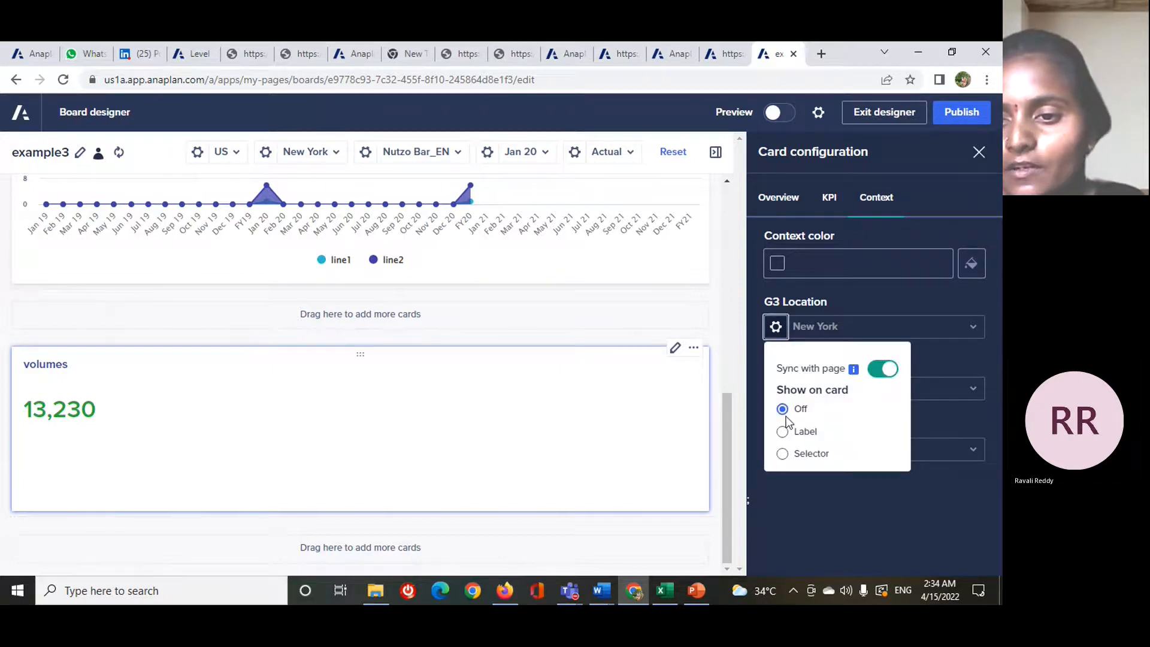
{"action": "left_click", "coordinate": [785, 454]}
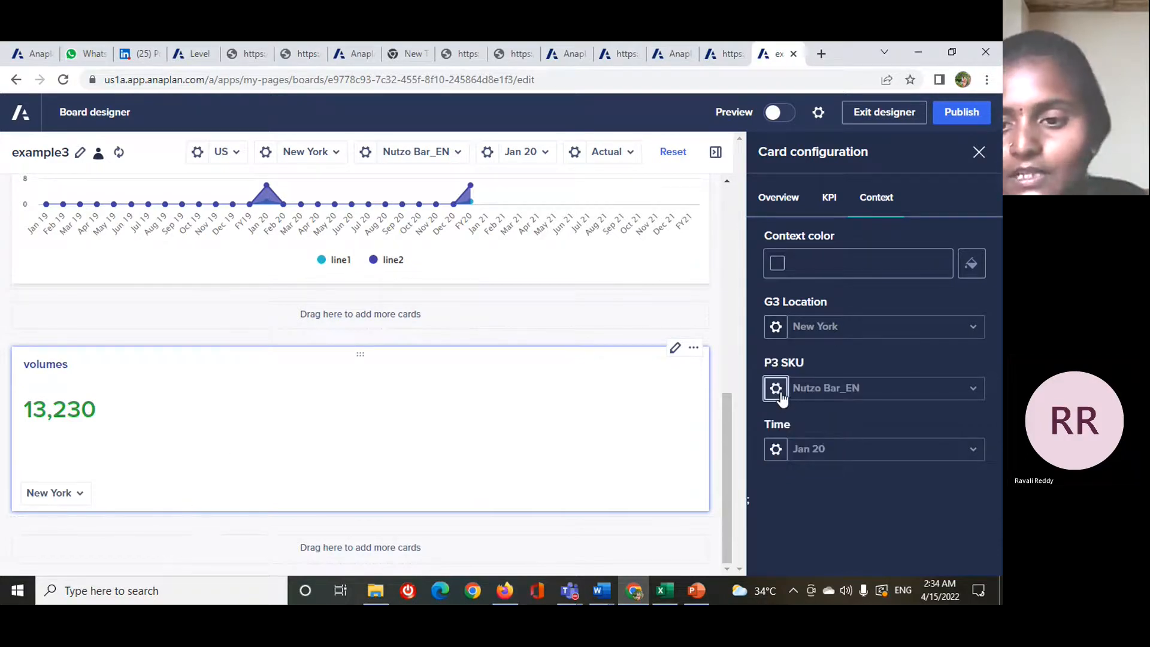
{"action": "left_click", "coordinate": [779, 398]}
{"action": "double_click", "coordinate": [782, 520]}
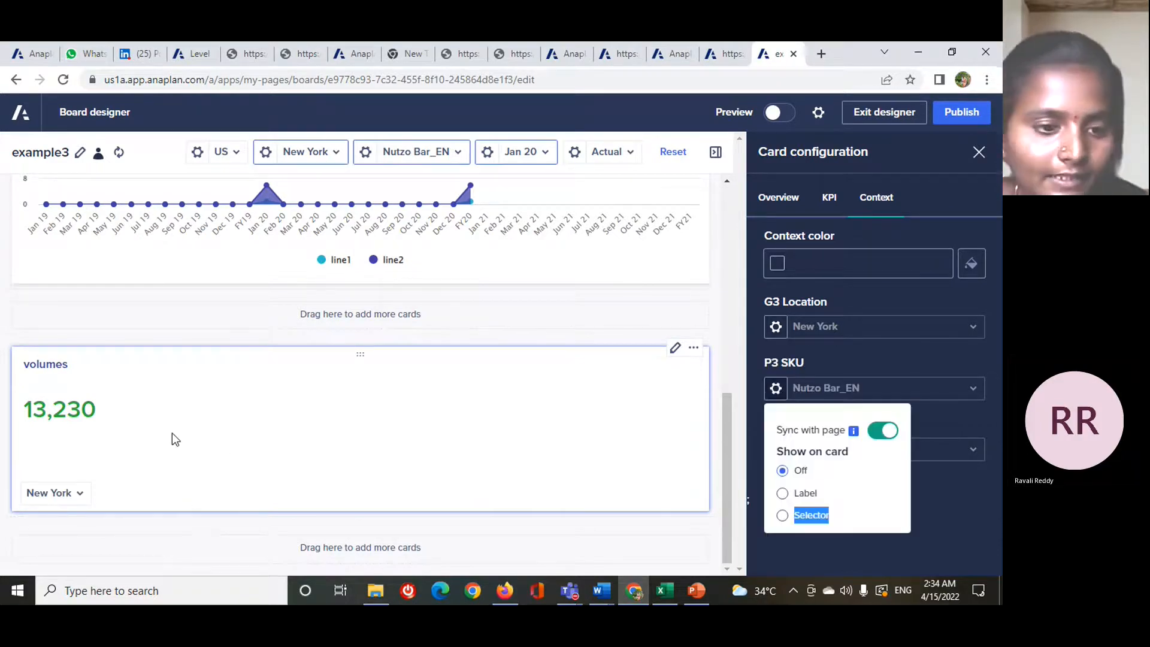
{"action": "left_click", "coordinate": [782, 515]}
{"action": "left_click", "coordinate": [741, 451]}
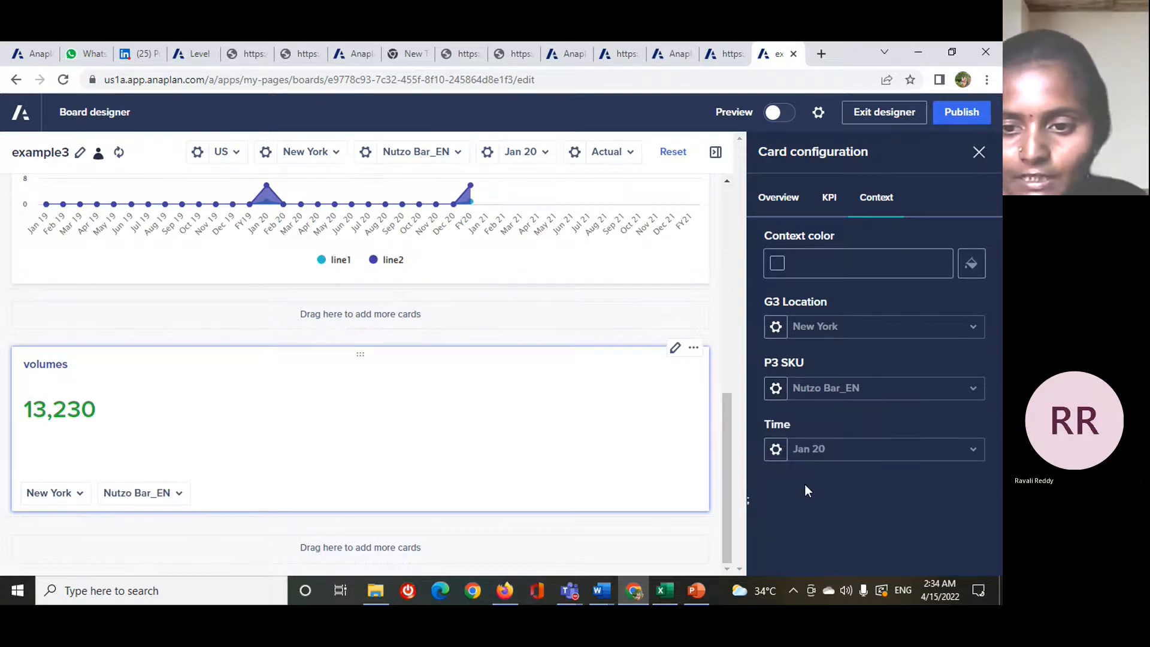
{"action": "left_click", "coordinate": [777, 451]}
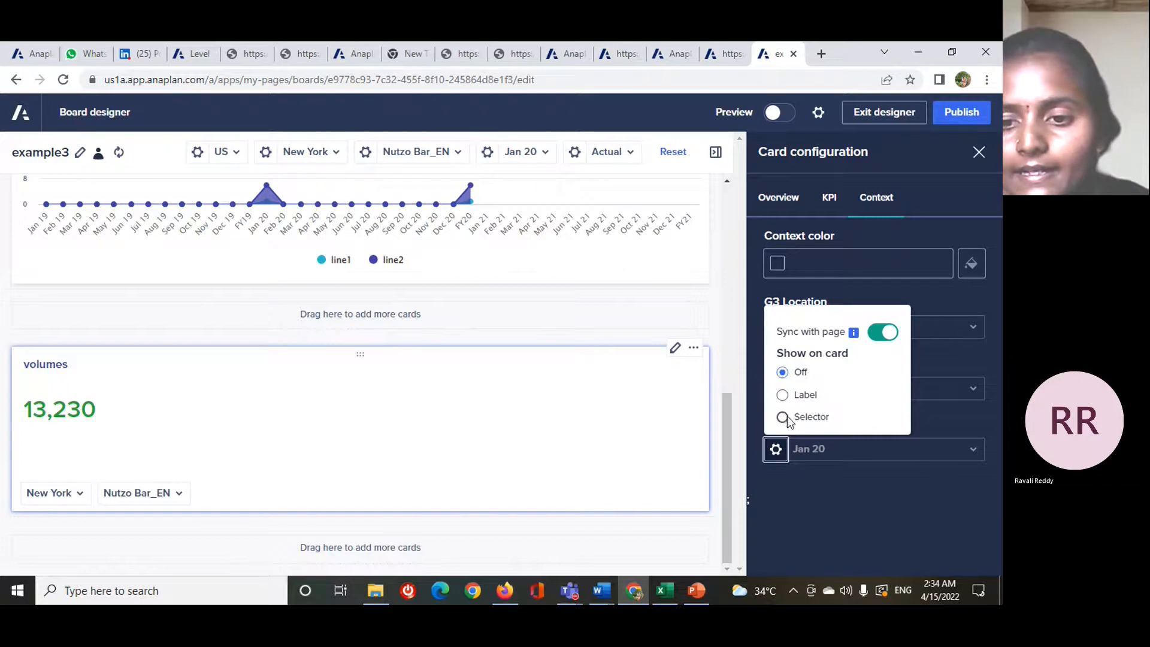
{"action": "left_click", "coordinate": [783, 416]}
{"action": "left_click", "coordinate": [854, 558]}
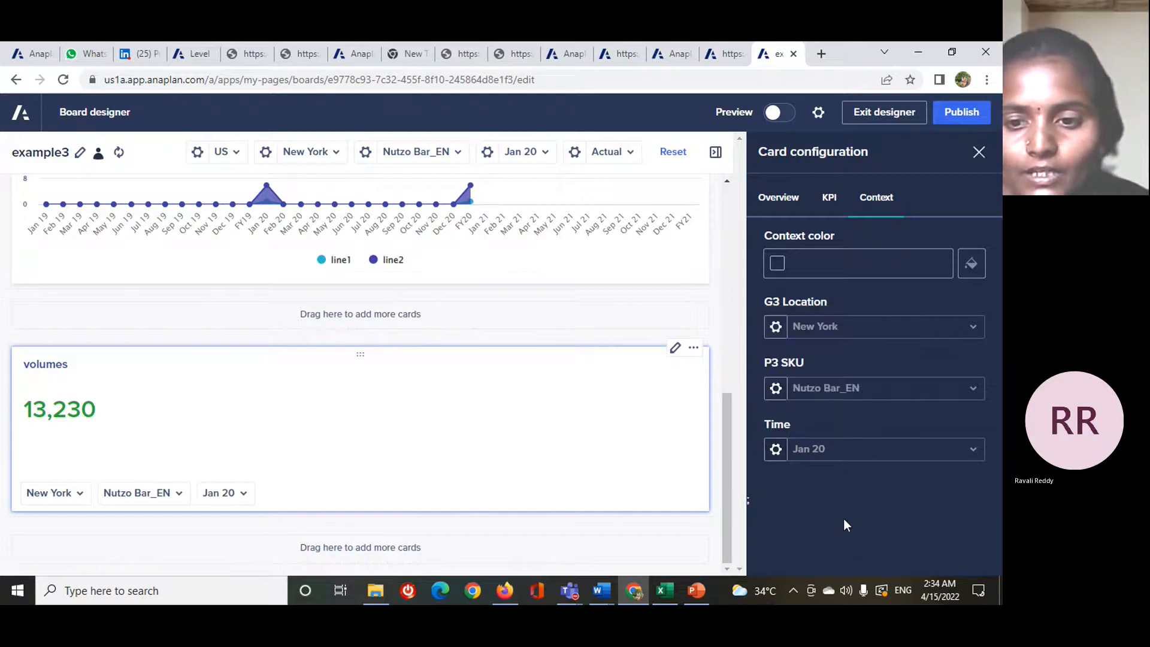
{"action": "left_click", "coordinate": [978, 151]}
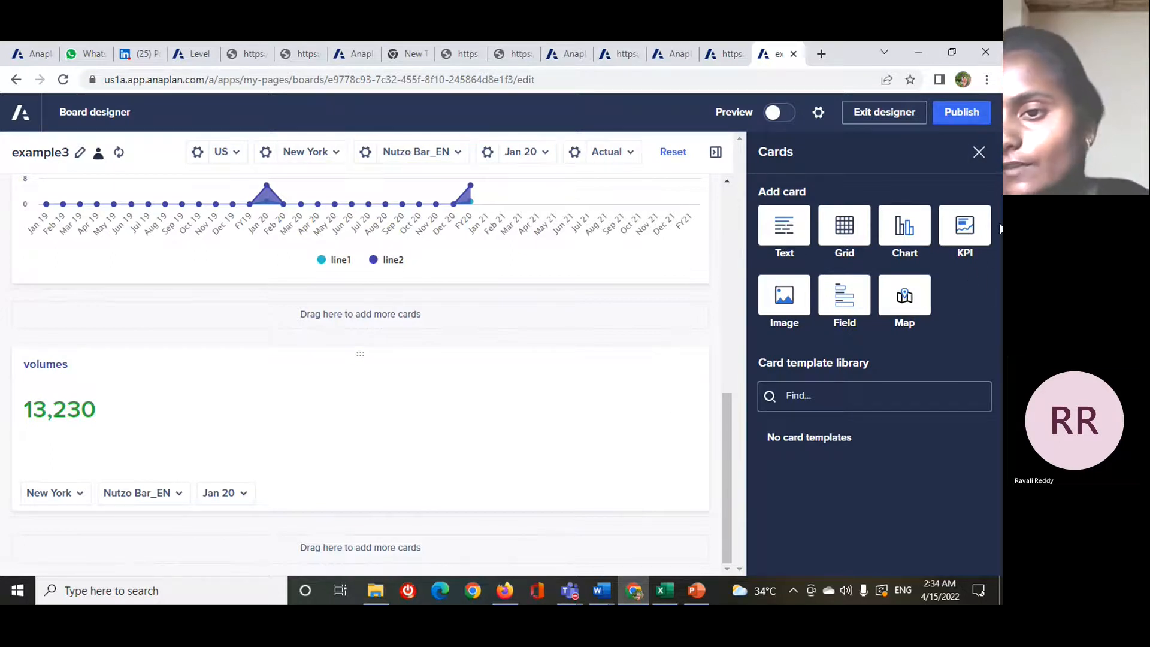
- Add a field card below the volumes KPI card and title it "employees"
{"action": "left_click", "coordinate": [841, 304]}
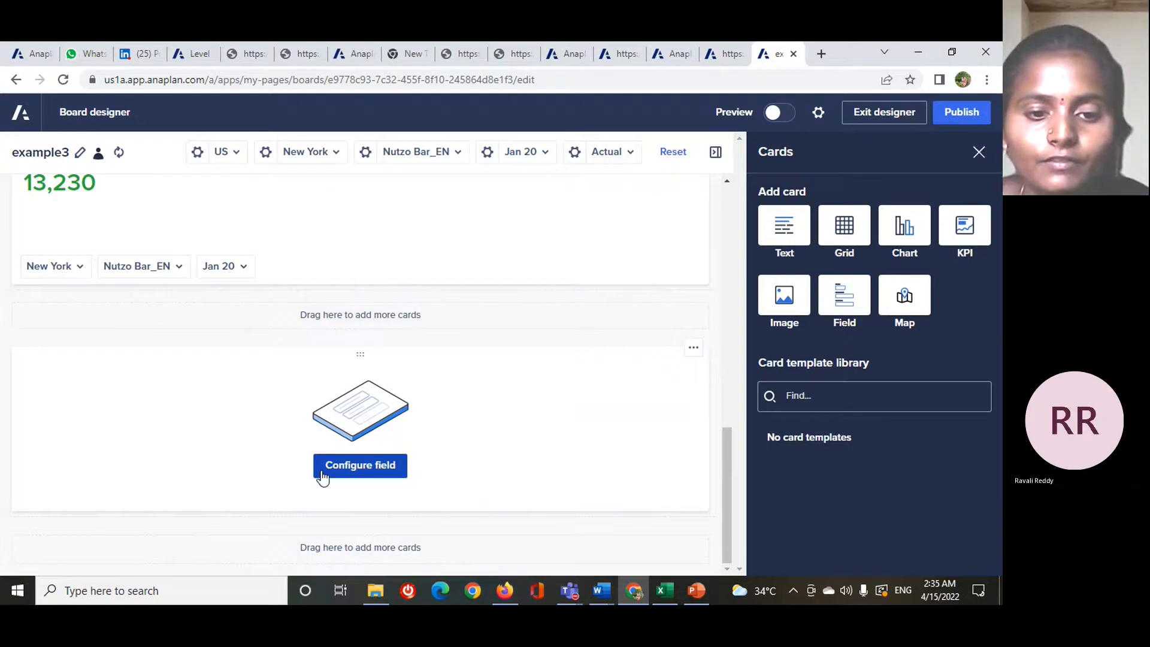
{"action": "left_click", "coordinate": [350, 467]}
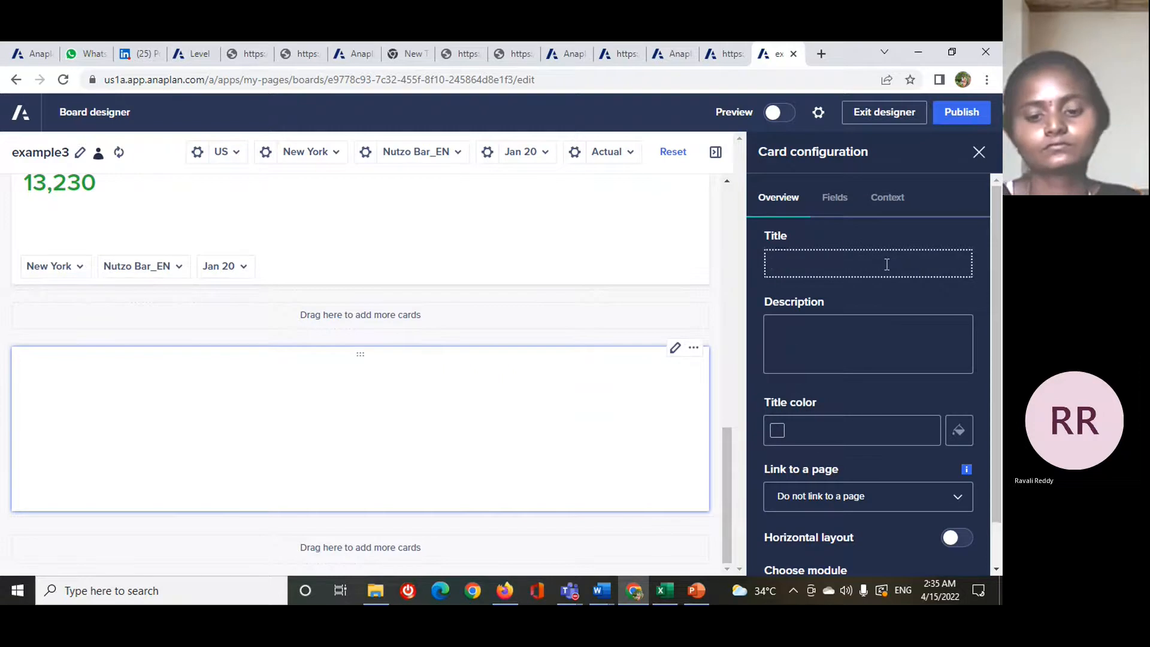
{"action": "type", "text": "employees"}
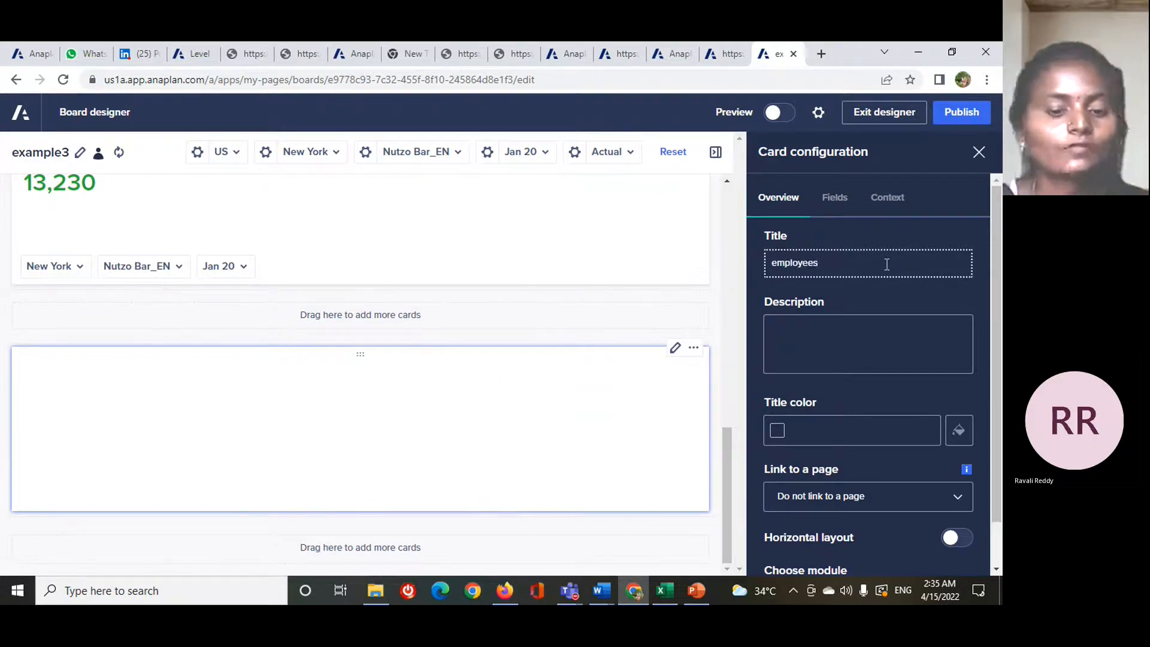
- Set the title color of the employees field card to #413EA7
{"action": "scroll", "coordinate": [872, 390], "scroll_direction": "down", "scroll_amount": 1}
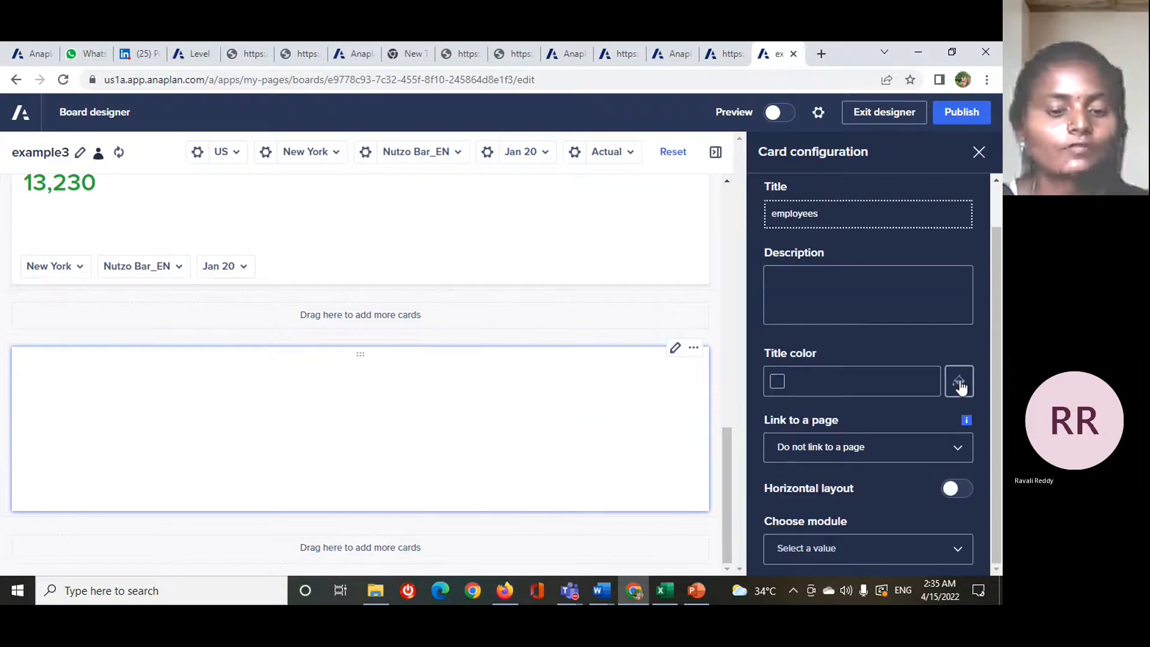
{"action": "left_click", "coordinate": [959, 383]}
{"action": "left_click", "coordinate": [806, 251]}
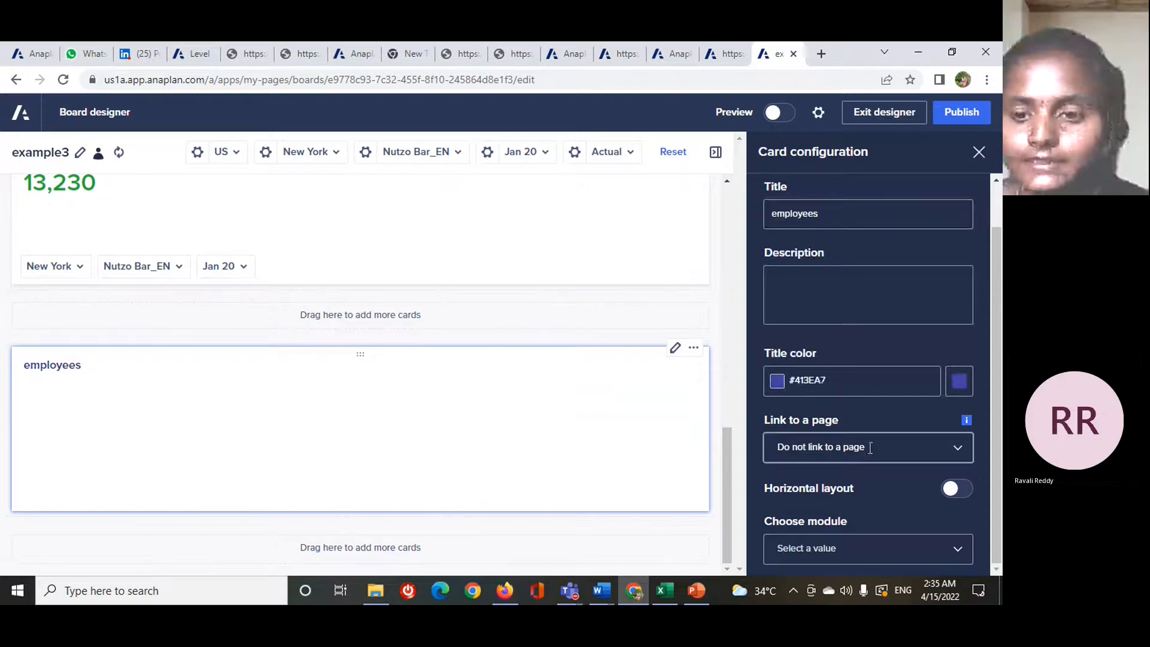
- Choose the P&L actual budget module for the employees field card and turn on its Headcount line item
{"action": "scroll", "coordinate": [924, 410], "scroll_direction": "up", "scroll_amount": 1}
{"action": "scroll", "coordinate": [910, 335], "scroll_direction": "down", "scroll_amount": 1}
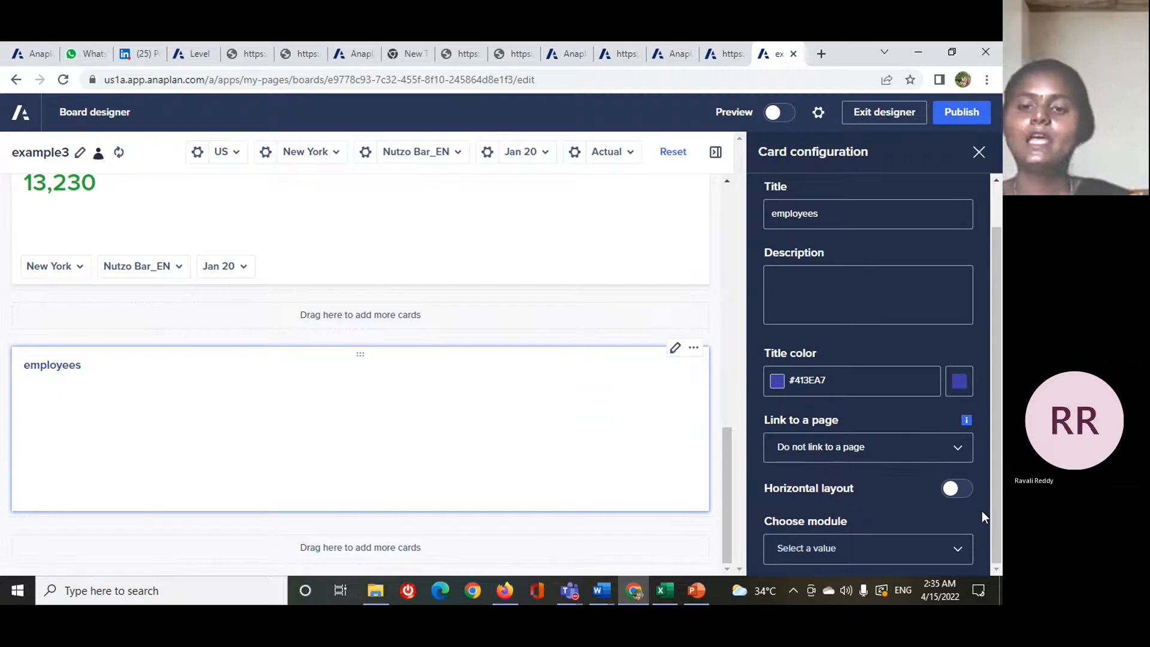
{"action": "left_click", "coordinate": [919, 546]}
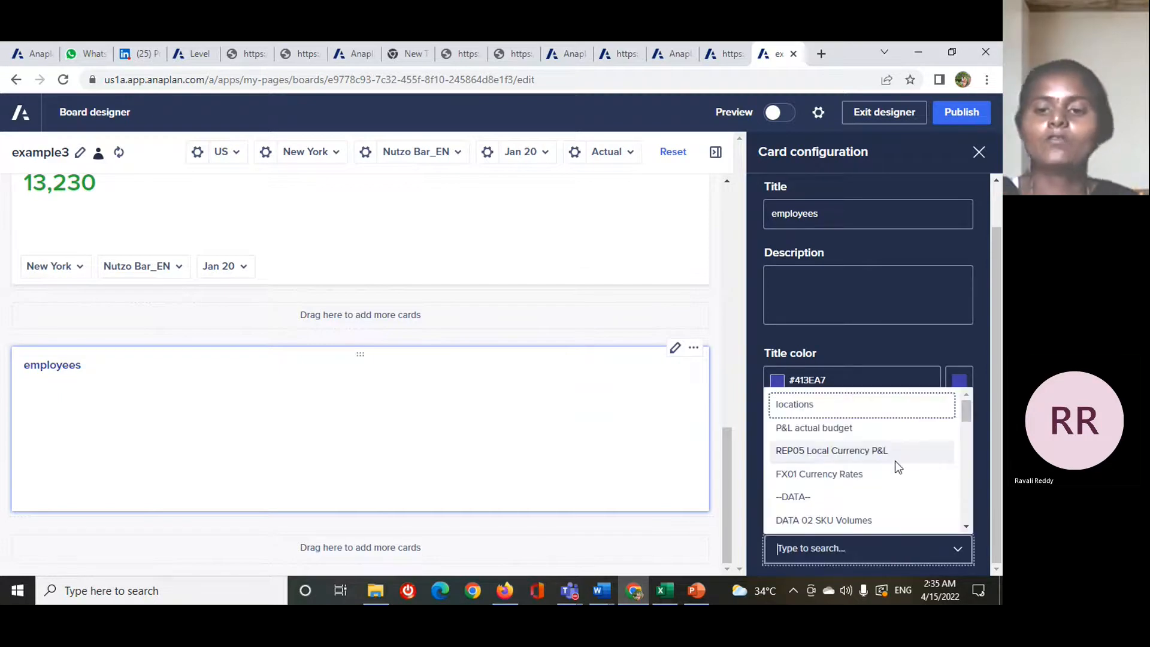
{"action": "left_click", "coordinate": [890, 428]}
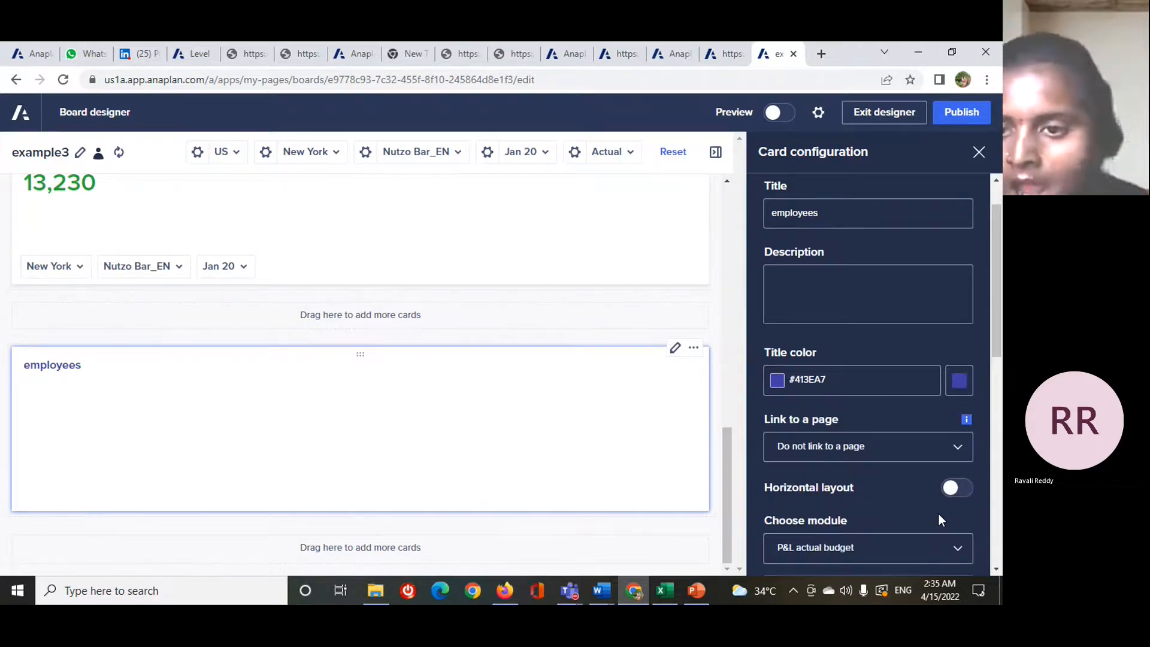
{"action": "scroll", "coordinate": [922, 521], "scroll_direction": "down", "scroll_amount": 5}
{"action": "scroll", "coordinate": [955, 333], "scroll_direction": "up", "scroll_amount": 1}
{"action": "left_click", "coordinate": [957, 331]}
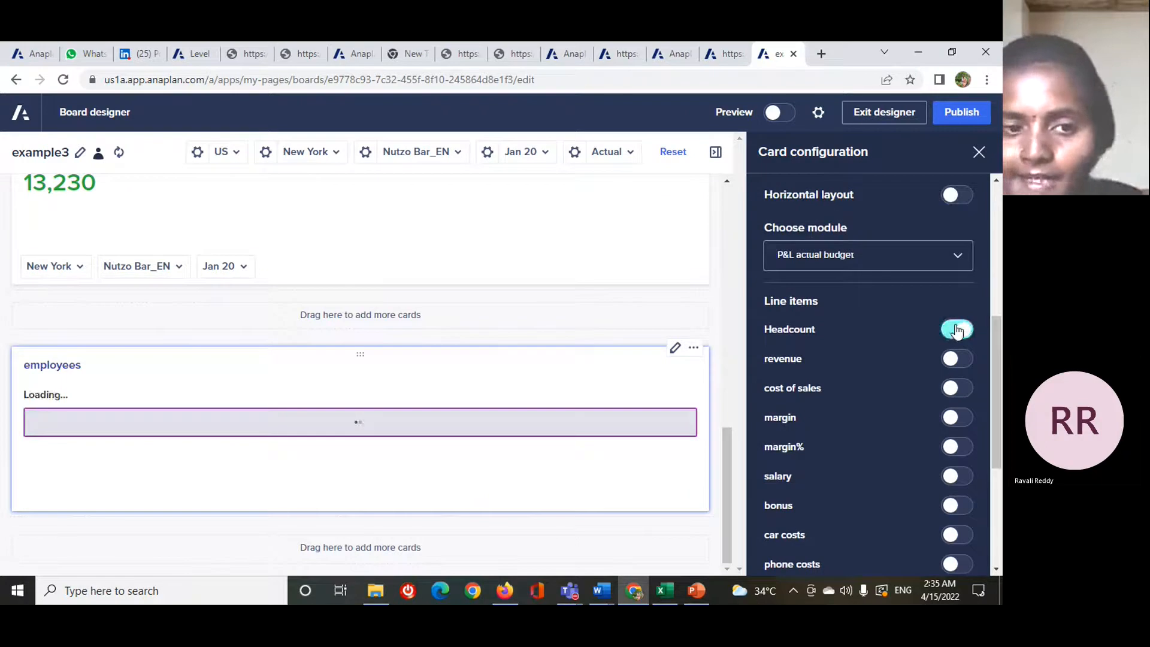
- Turn on the revenue line item for the employees field card, leaving cost of sales off
{"action": "left_click", "coordinate": [955, 359]}
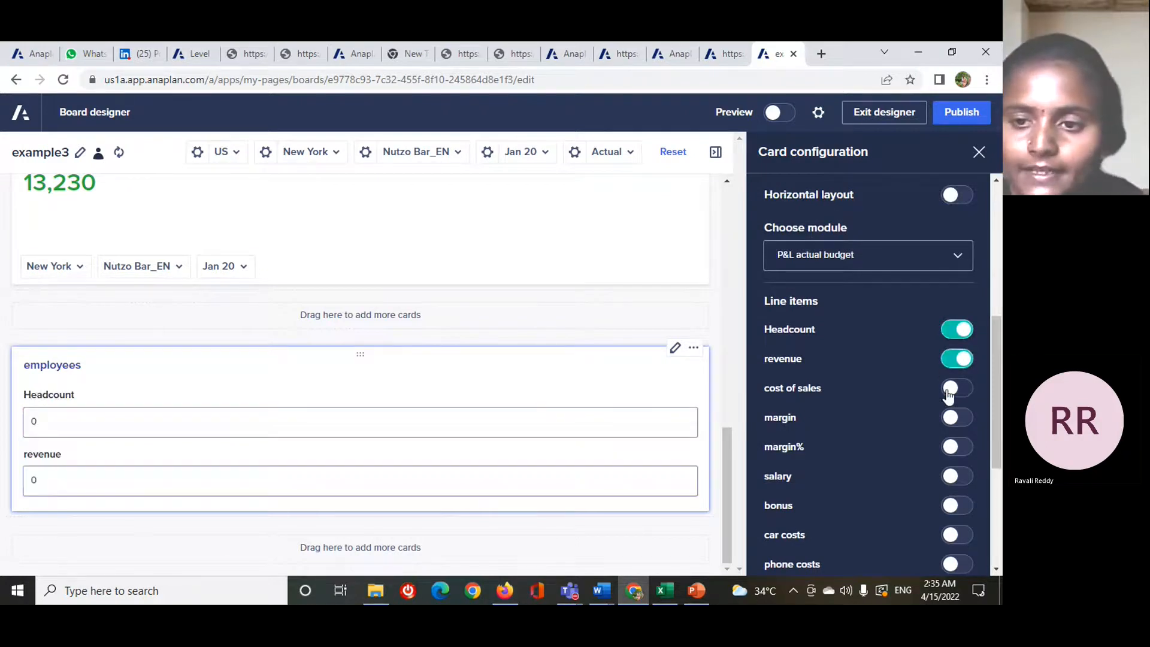
{"action": "left_click", "coordinate": [952, 390]}
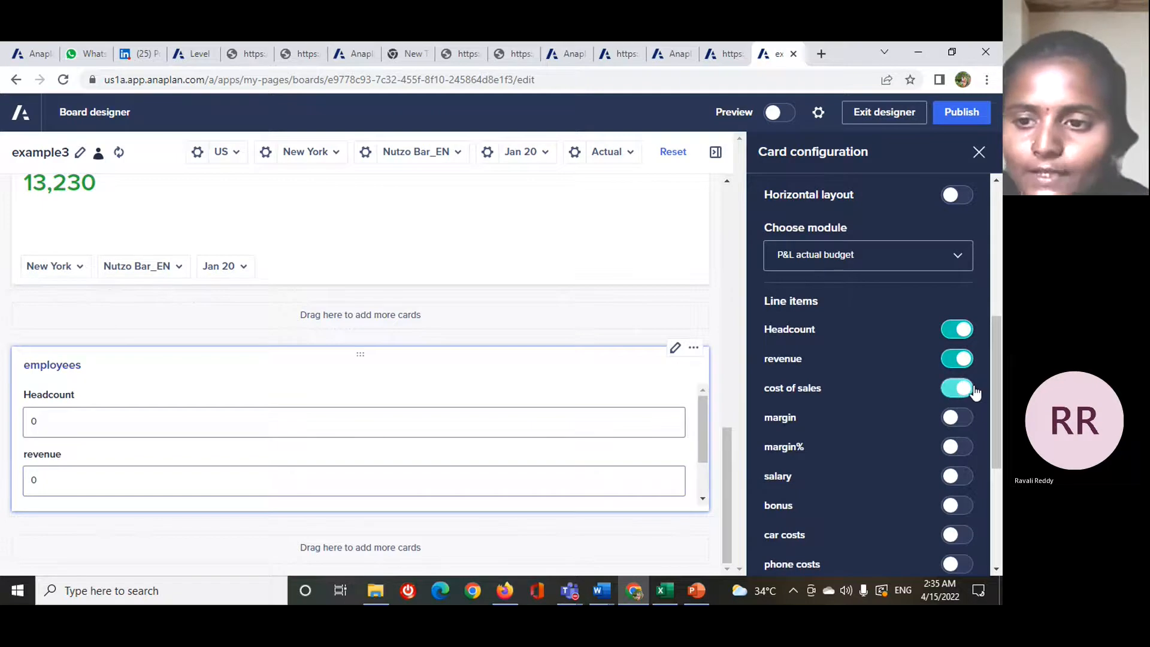
{"action": "left_click", "coordinate": [970, 389]}
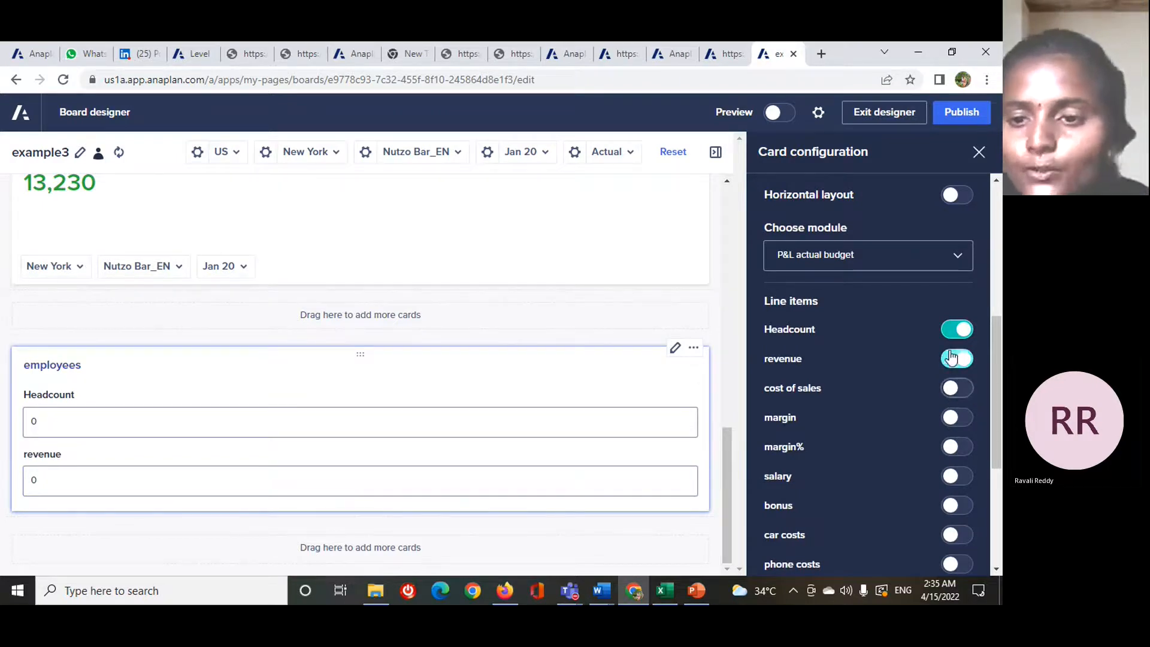
- Examine the label settings of the Headcount and revenue fields on the employees field card
{"action": "scroll", "coordinate": [843, 375], "scroll_direction": "up", "scroll_amount": 6}
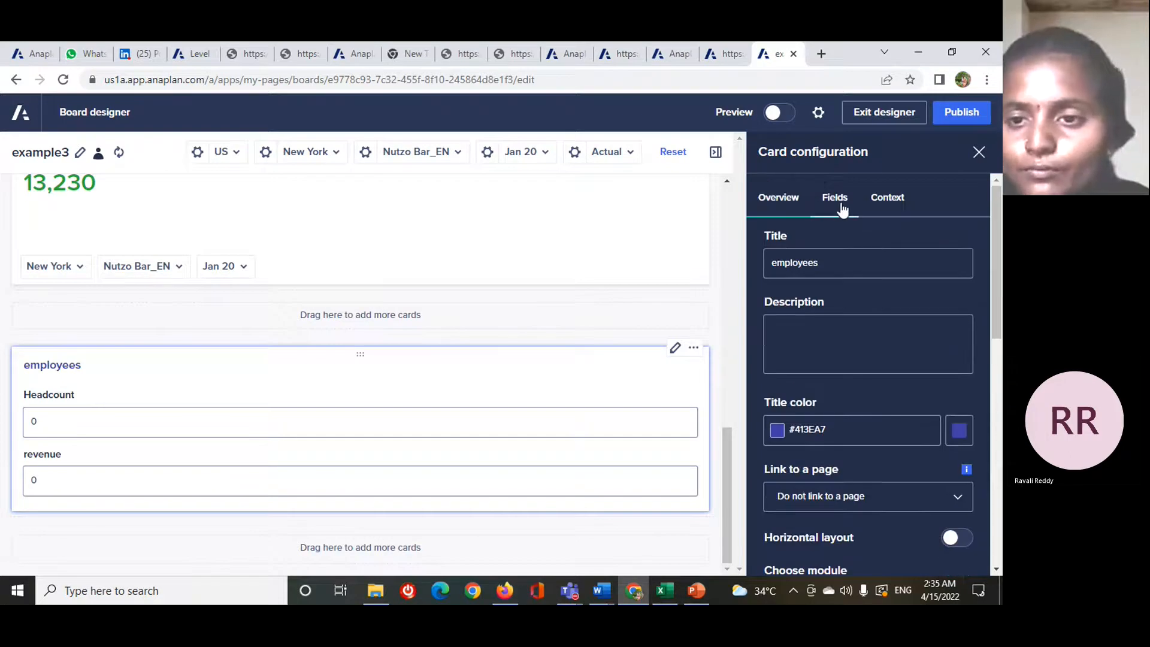
{"action": "left_click", "coordinate": [841, 203]}
{"action": "left_click", "coordinate": [867, 302]}
{"action": "left_click", "coordinate": [782, 358]}
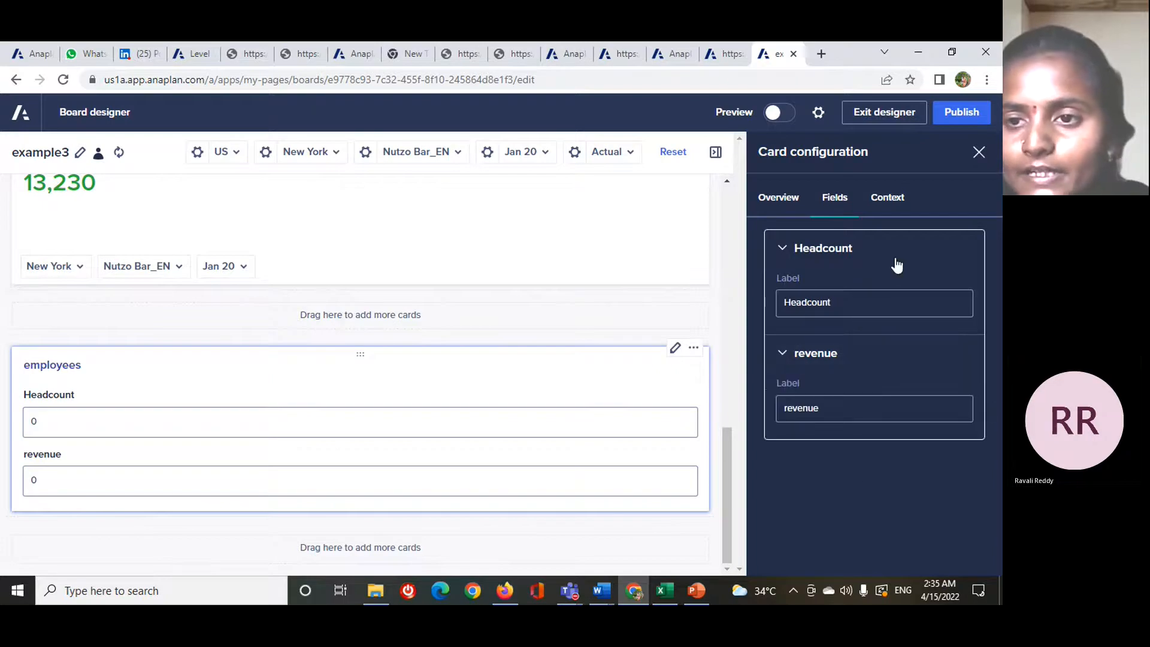
- Show G2 Country as a selector on the employees field card and make the card taller to fit both fields
{"action": "left_click", "coordinate": [888, 198]}
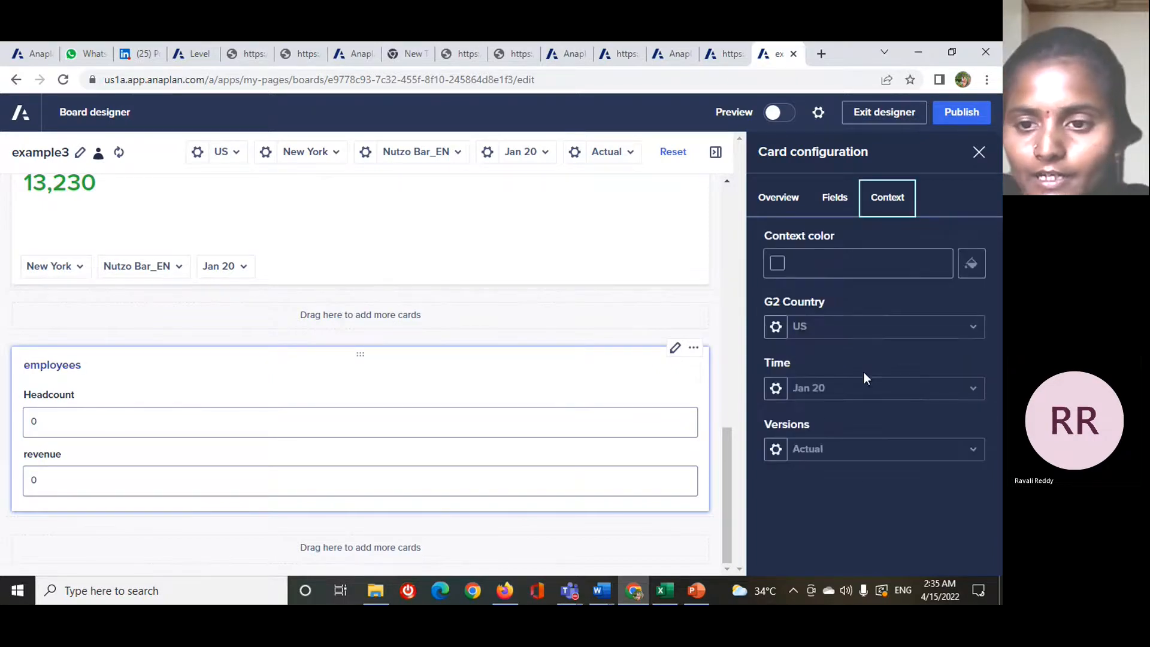
{"action": "left_click", "coordinate": [776, 327]}
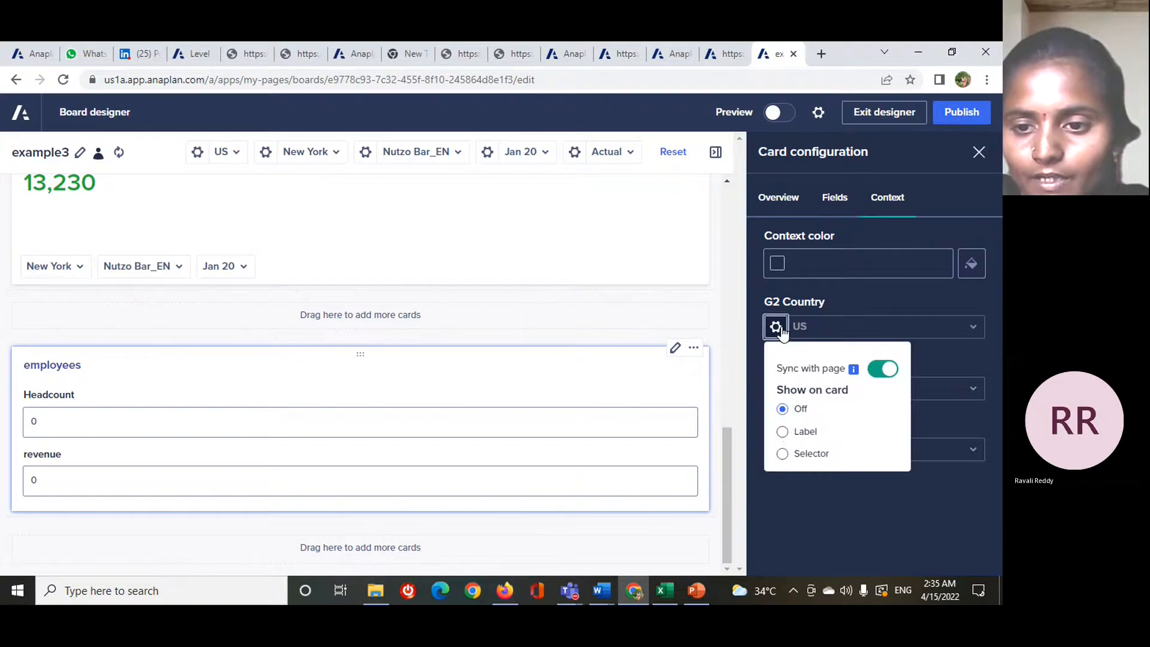
{"action": "left_click", "coordinate": [782, 453]}
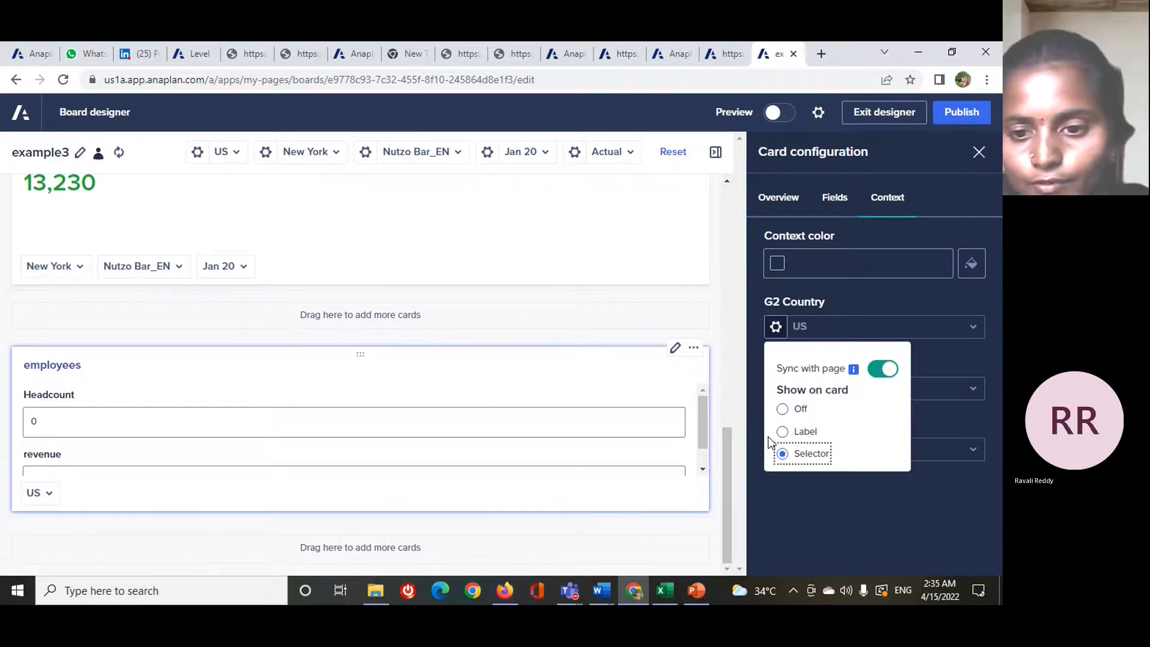
{"action": "left_click", "coordinate": [800, 524]}
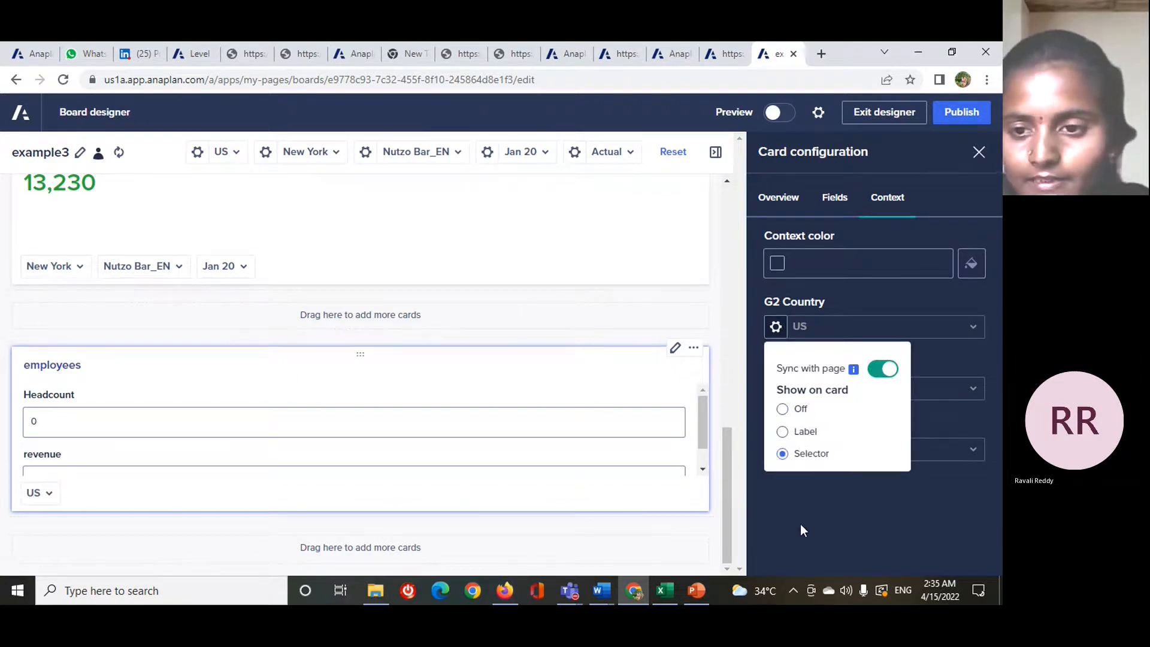
{"action": "left_click", "coordinate": [987, 160]}
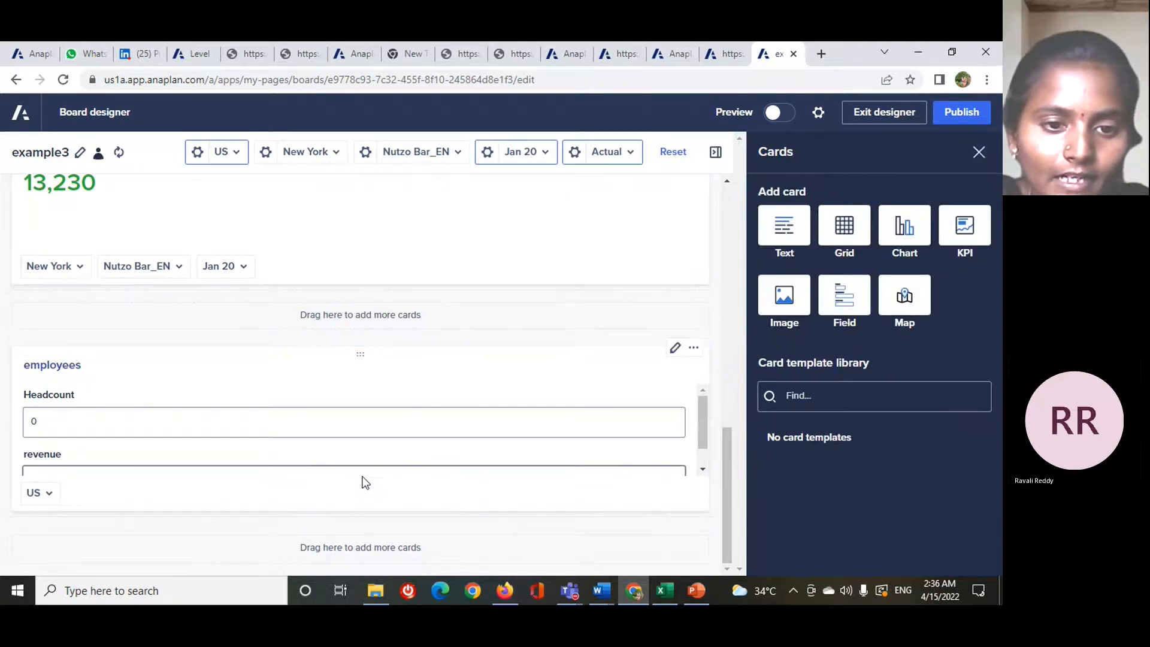
{"action": "left_click_drag", "start_coordinate": [360, 514], "coordinate": [359, 546]}
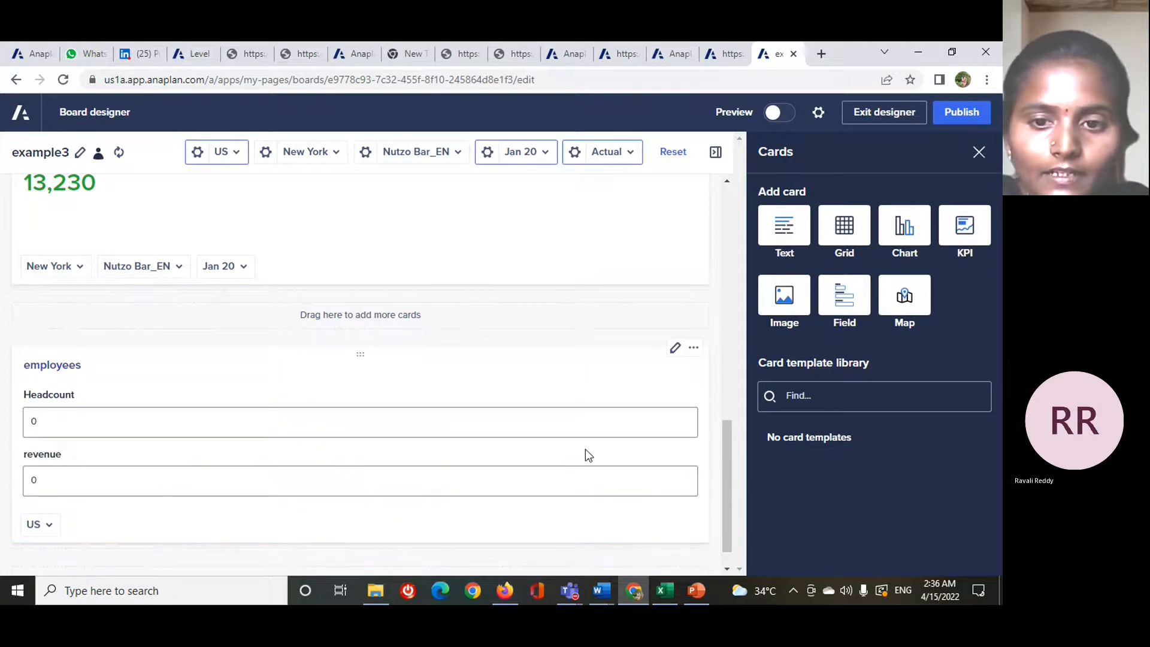
- Try the horizontal layout on the employees field card, switch it off again and close the card configuration
{"action": "left_click", "coordinate": [675, 347]}
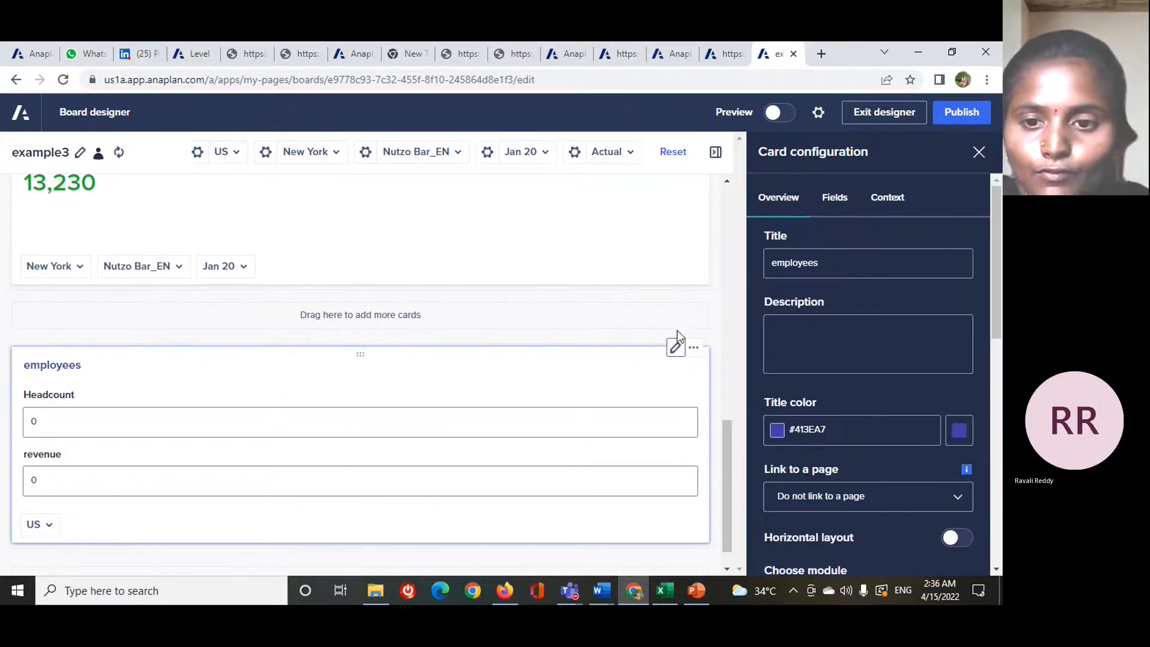
{"action": "scroll", "coordinate": [917, 455], "scroll_direction": "down", "scroll_amount": 2}
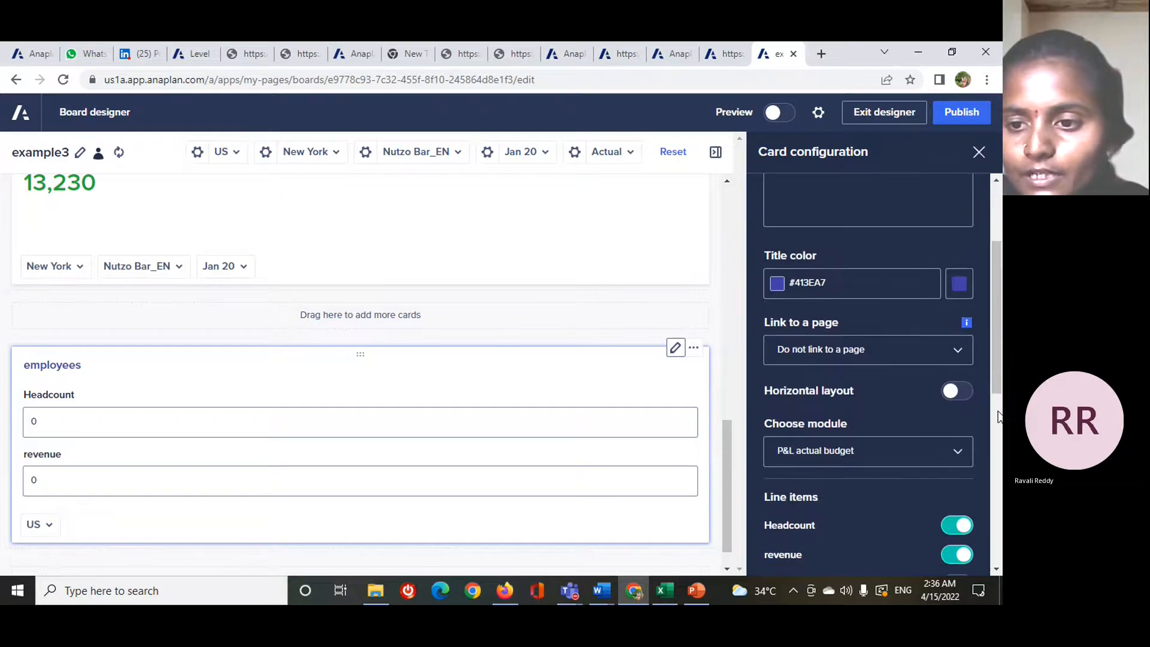
{"action": "left_click", "coordinate": [952, 391]}
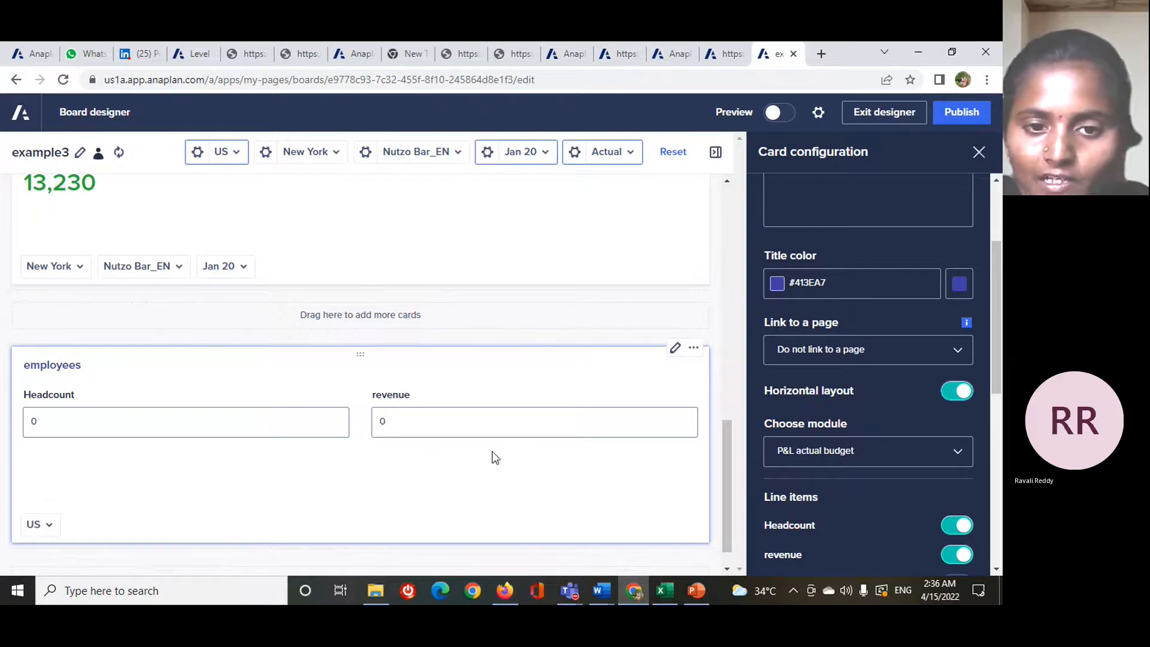
{"action": "left_click", "coordinate": [956, 390]}
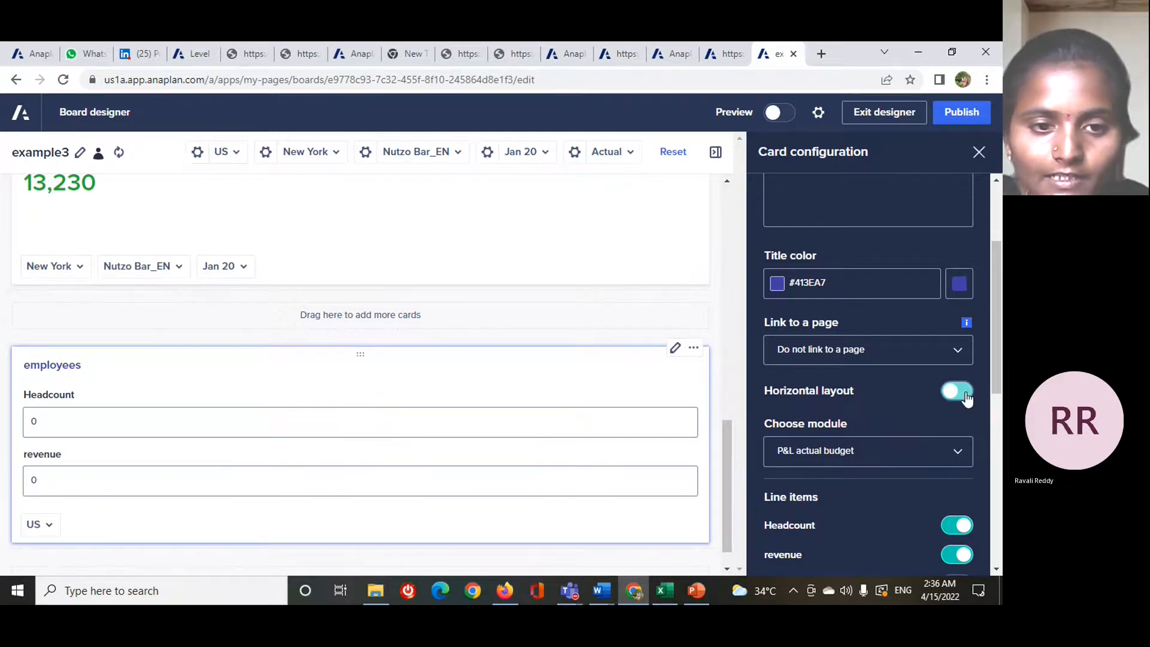
{"action": "scroll", "coordinate": [316, 472], "scroll_direction": "down", "scroll_amount": 1}
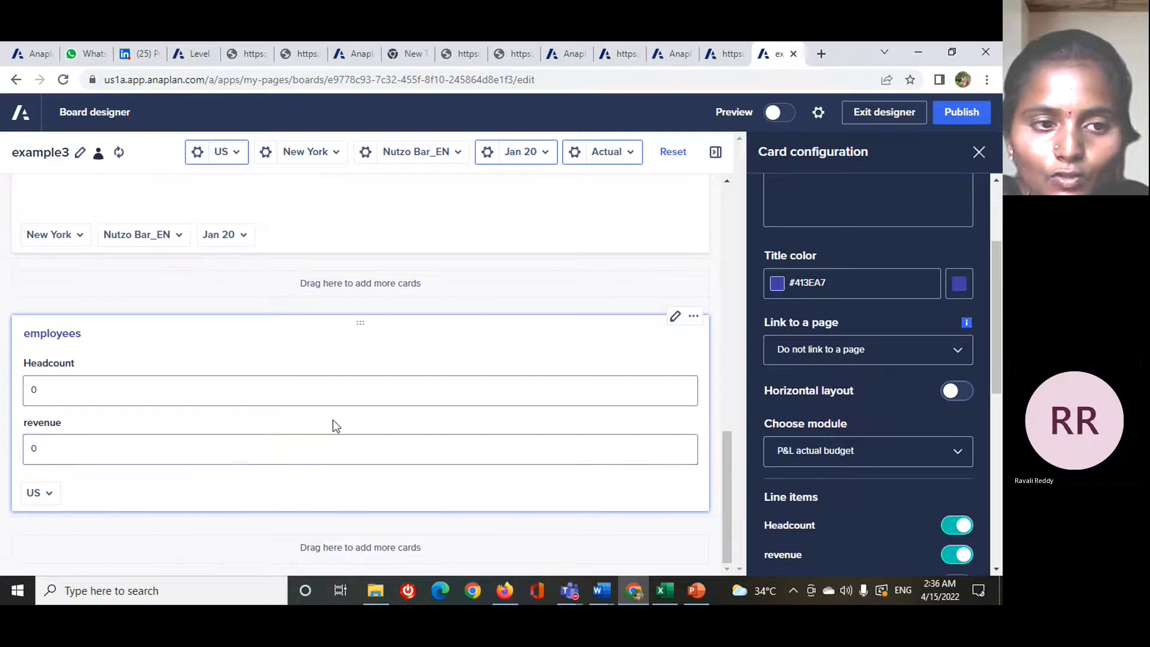
{"action": "scroll", "coordinate": [947, 505], "scroll_direction": "up", "scroll_amount": 3}
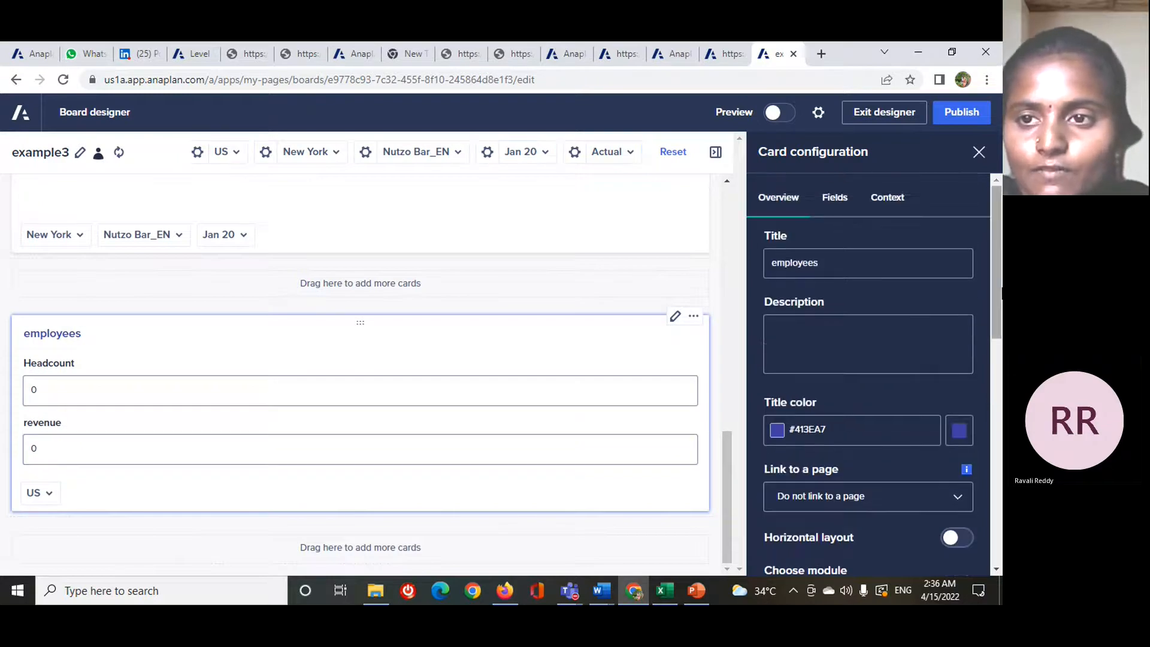
{"action": "left_click", "coordinate": [979, 153]}
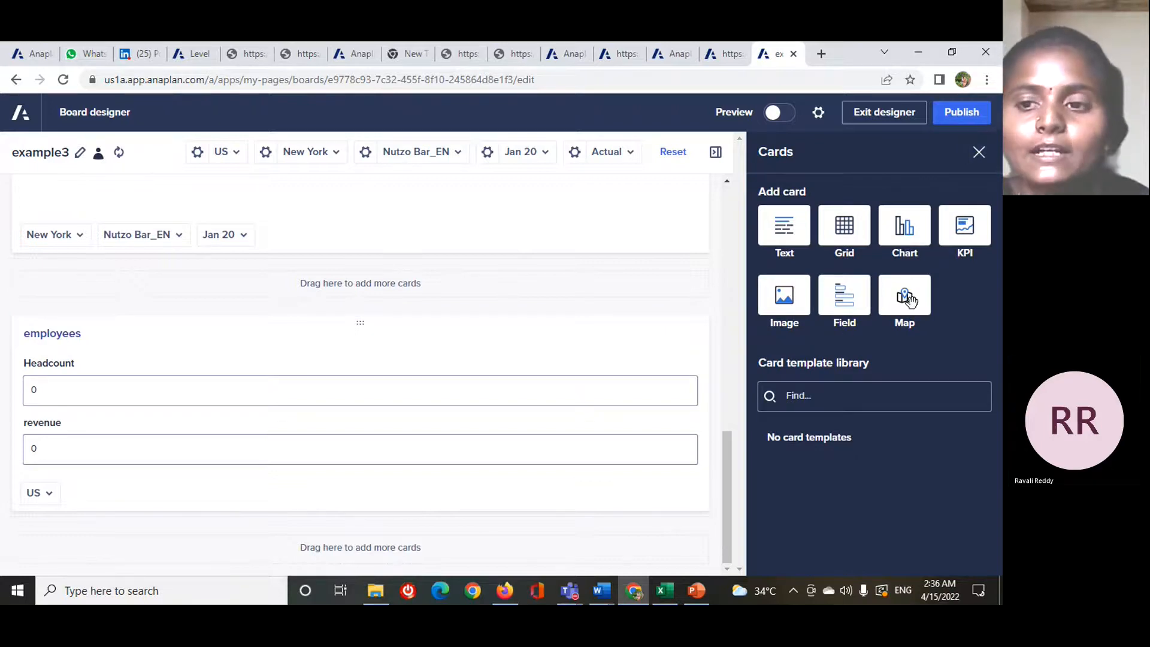
- Add a map card below the employees field card and use the locations view as its data source
{"action": "left_click", "coordinate": [910, 299]}
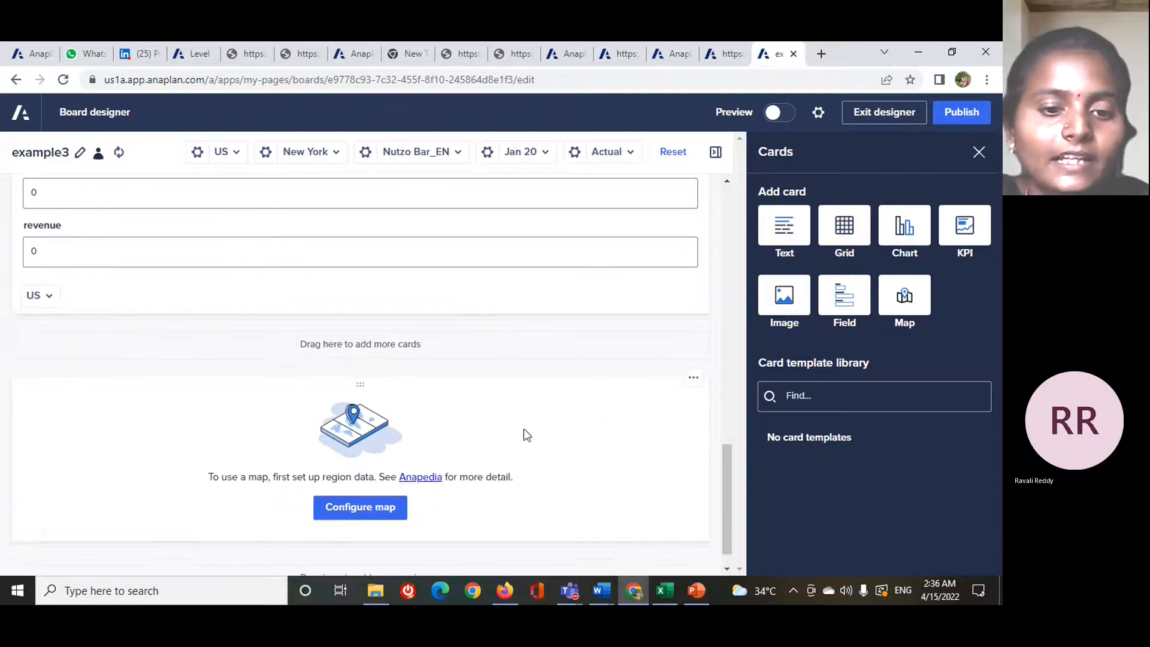
{"action": "left_click", "coordinate": [379, 486]}
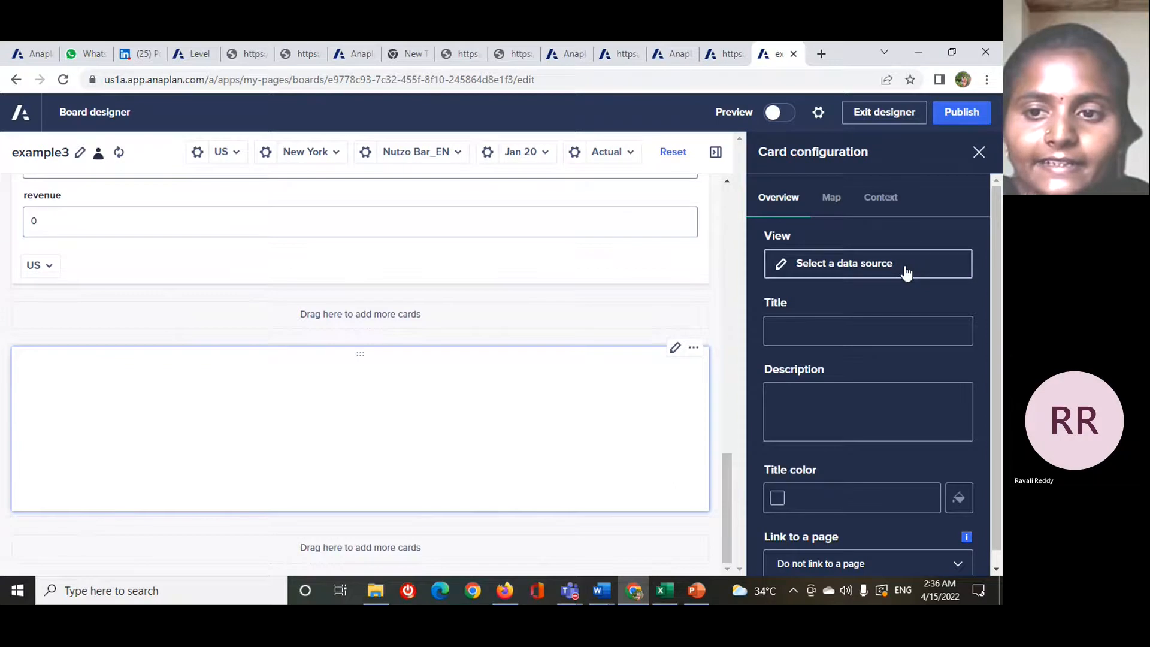
{"action": "left_click", "coordinate": [906, 270]}
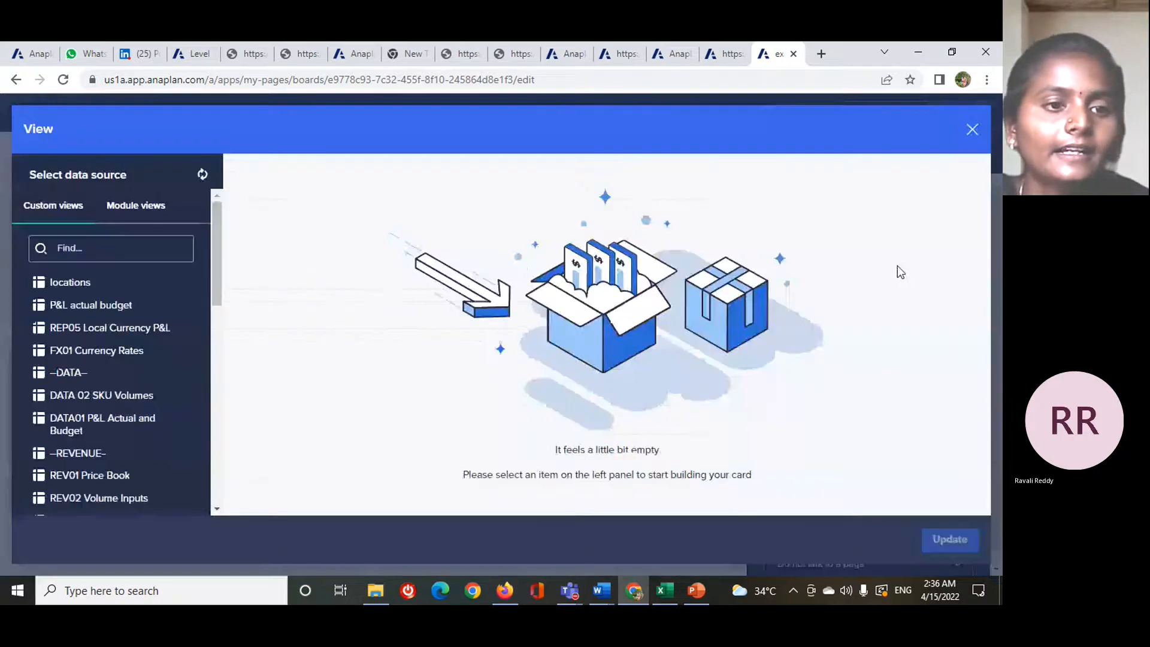
{"action": "left_click", "coordinate": [157, 284]}
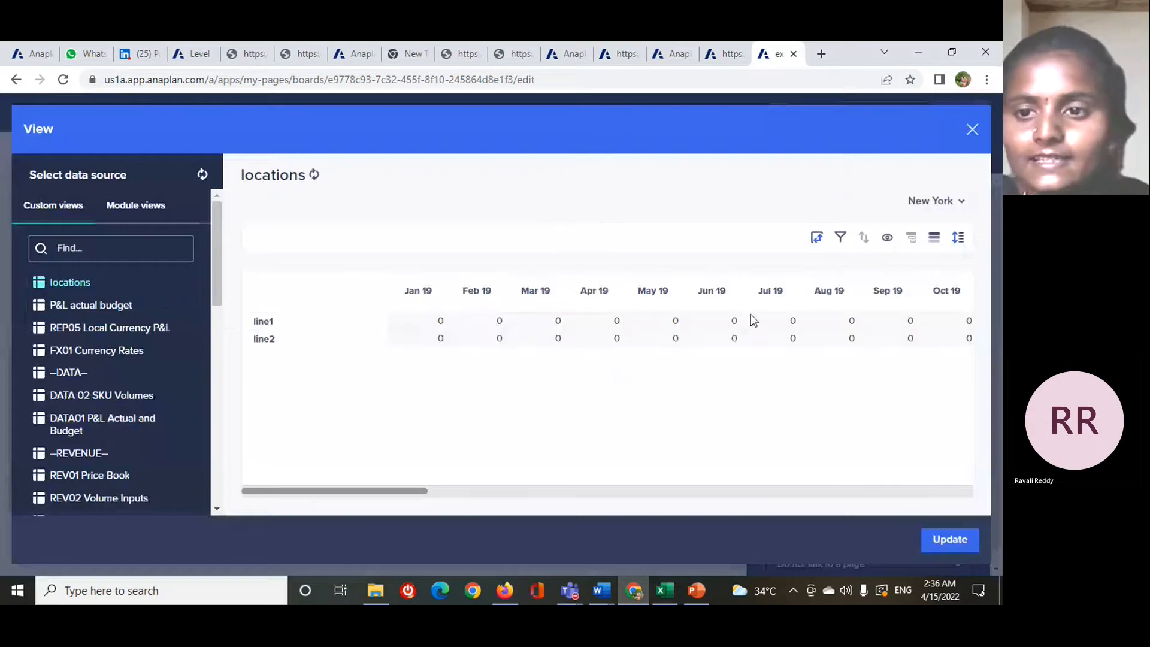
{"action": "left_click", "coordinate": [960, 552]}
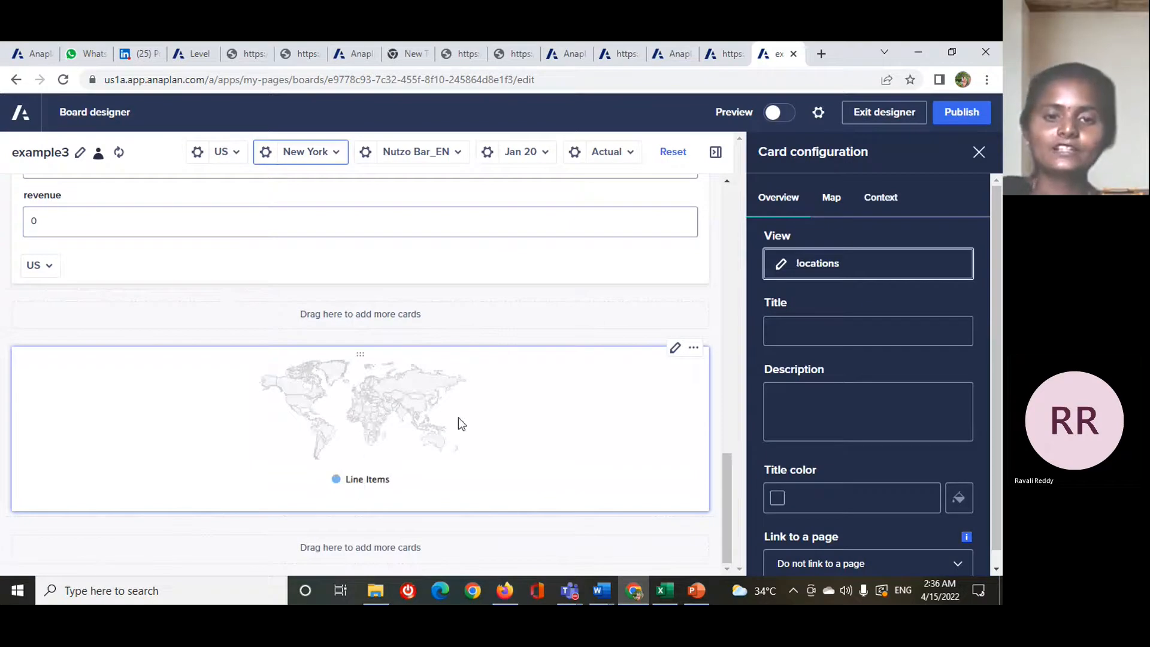
- Title the map card "locations" and set its title color to #27AA36
{"action": "left_click", "coordinate": [869, 322]}
{"action": "type", "text": "lo"}
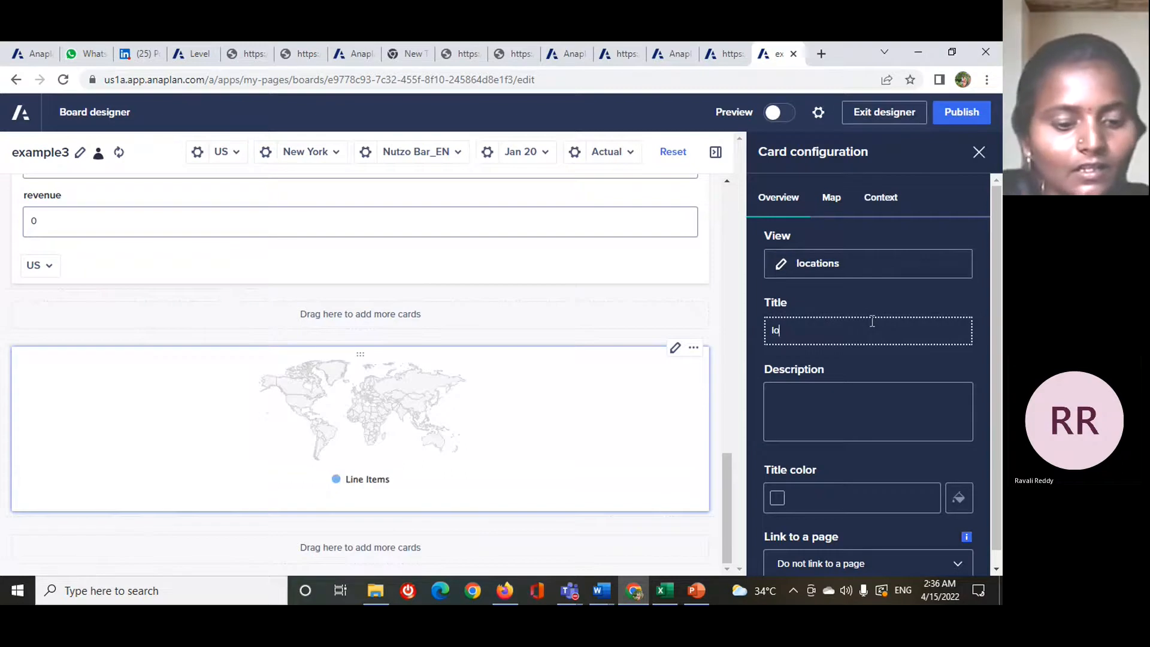
{"action": "type", "text": "cations"}
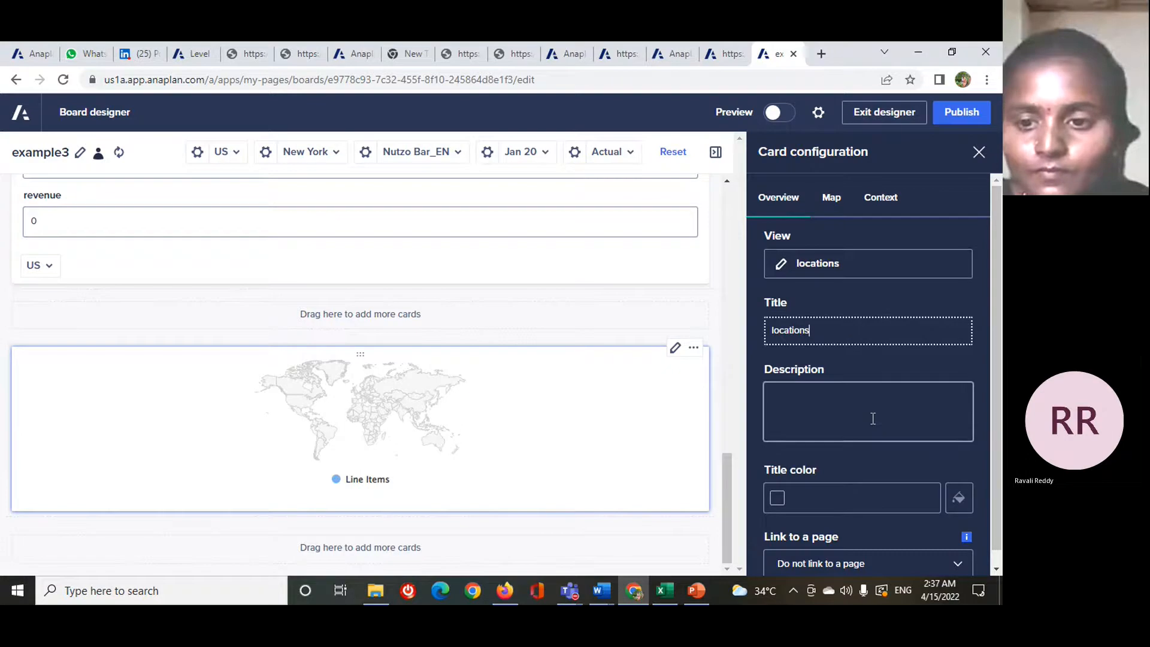
{"action": "scroll", "coordinate": [872, 476], "scroll_direction": "down", "scroll_amount": 1}
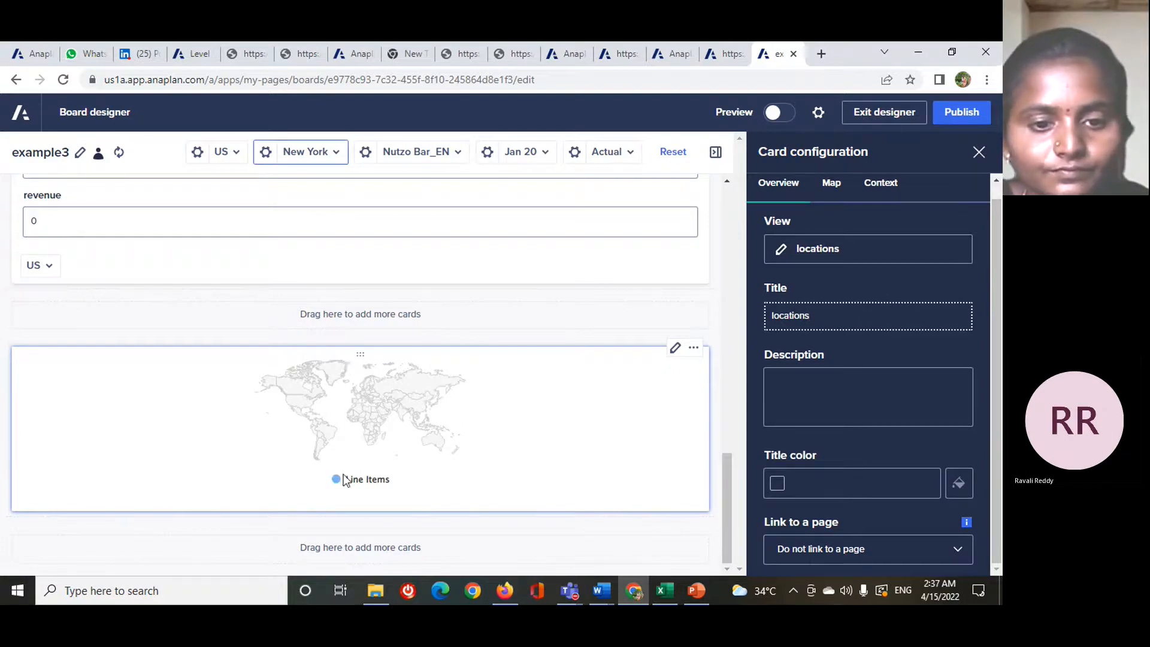
{"action": "left_click", "coordinate": [921, 494]}
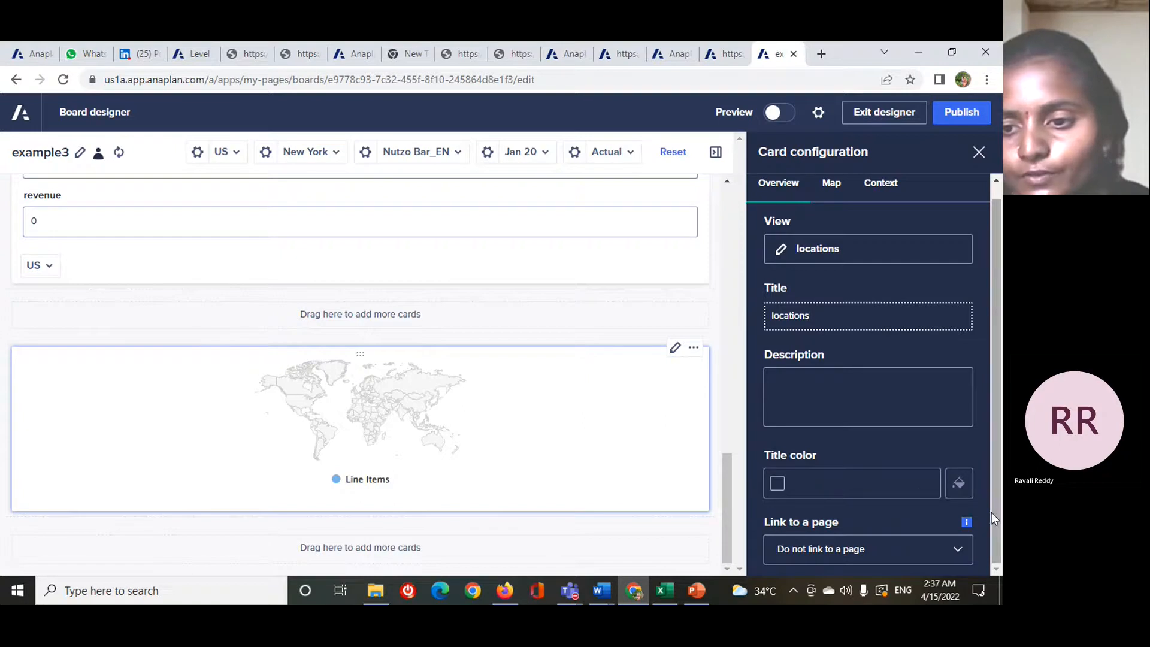
{"action": "left_click", "coordinate": [964, 489]}
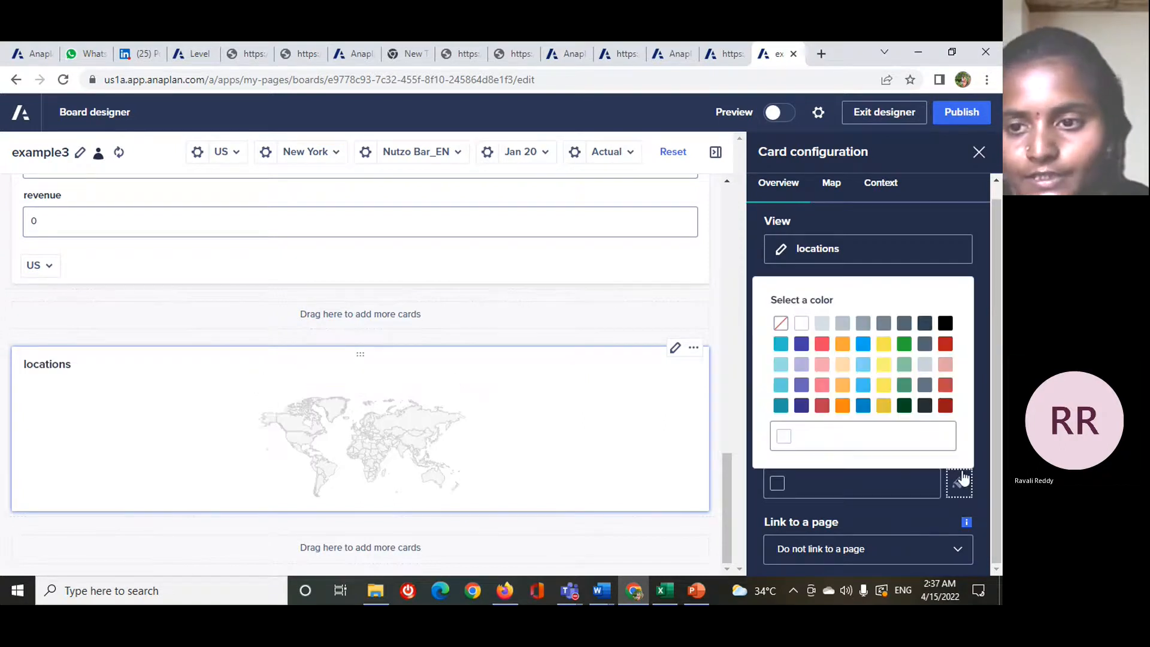
{"action": "left_click", "coordinate": [902, 346]}
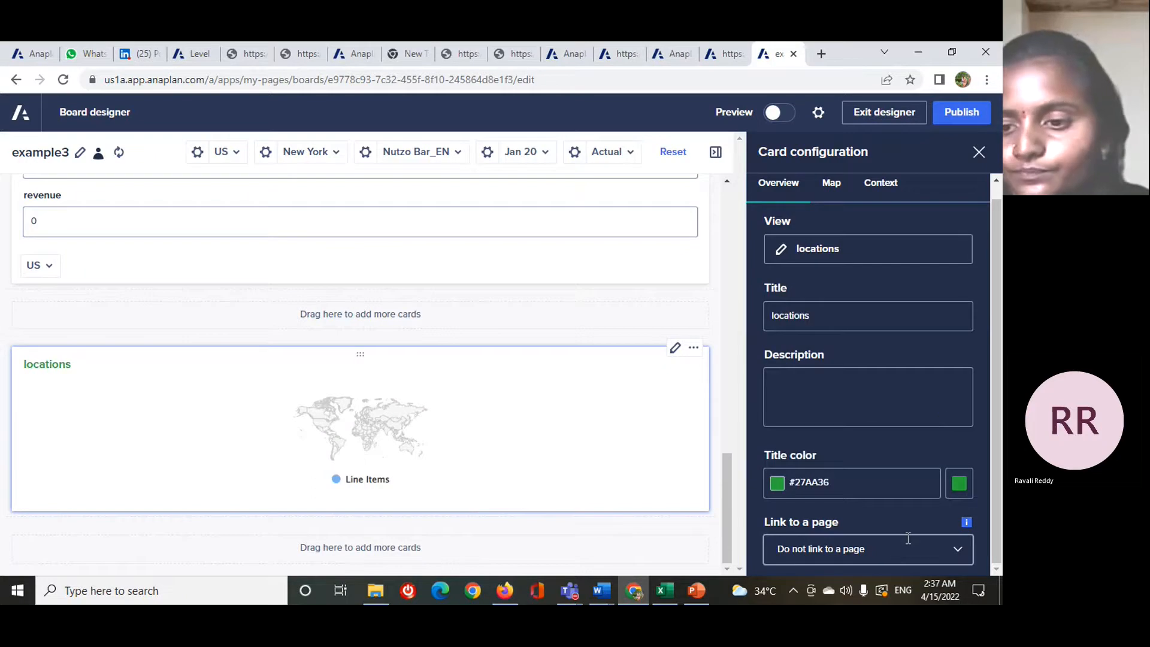
- Set the region of the locations map card to Europe
{"action": "scroll", "coordinate": [908, 537], "scroll_direction": "up", "scroll_amount": 1}
{"action": "left_click", "coordinate": [832, 199]}
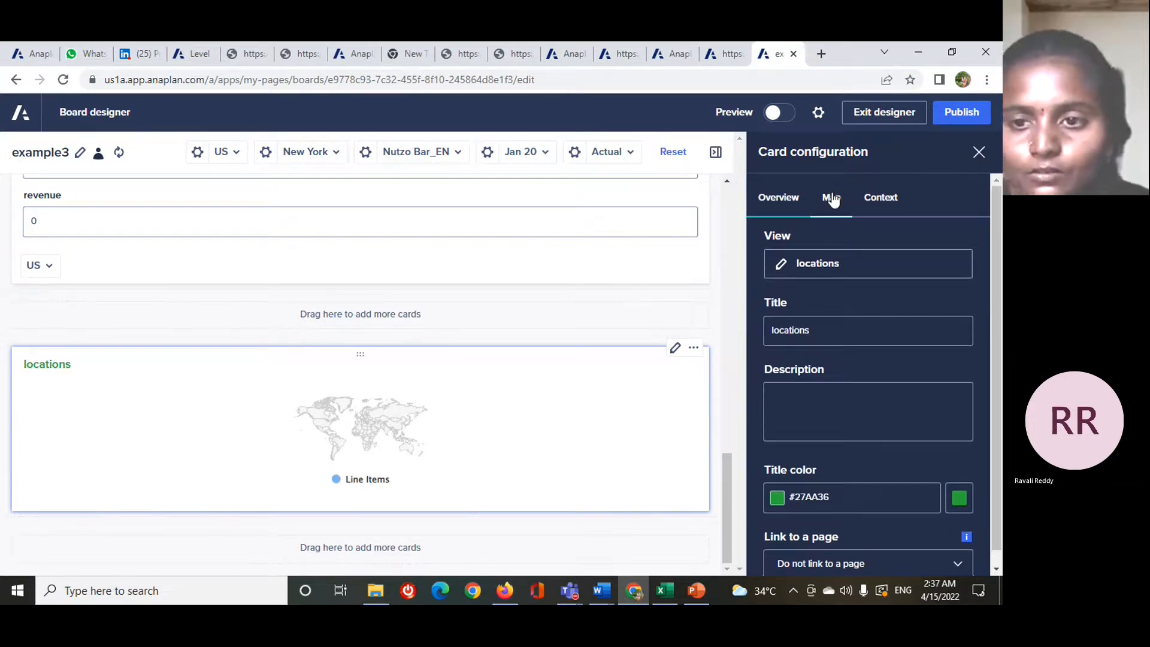
{"action": "left_click", "coordinate": [866, 303]}
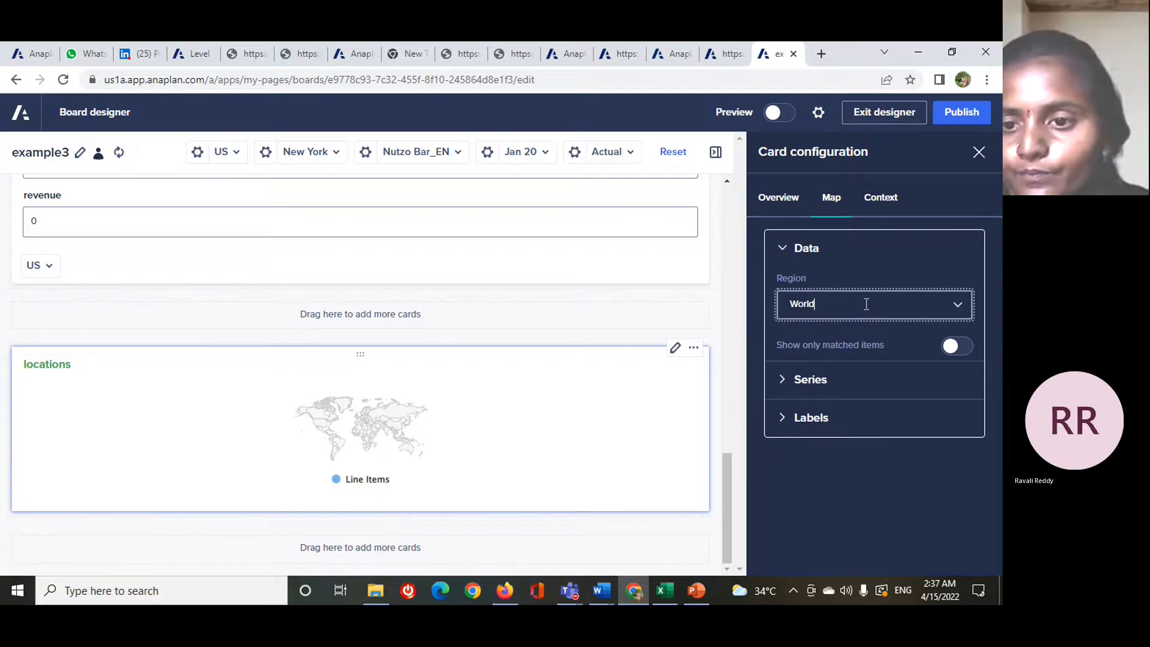
{"action": "left_click", "coordinate": [866, 304]}
{"action": "scroll", "coordinate": [842, 443], "scroll_direction": "down", "scroll_amount": 2}
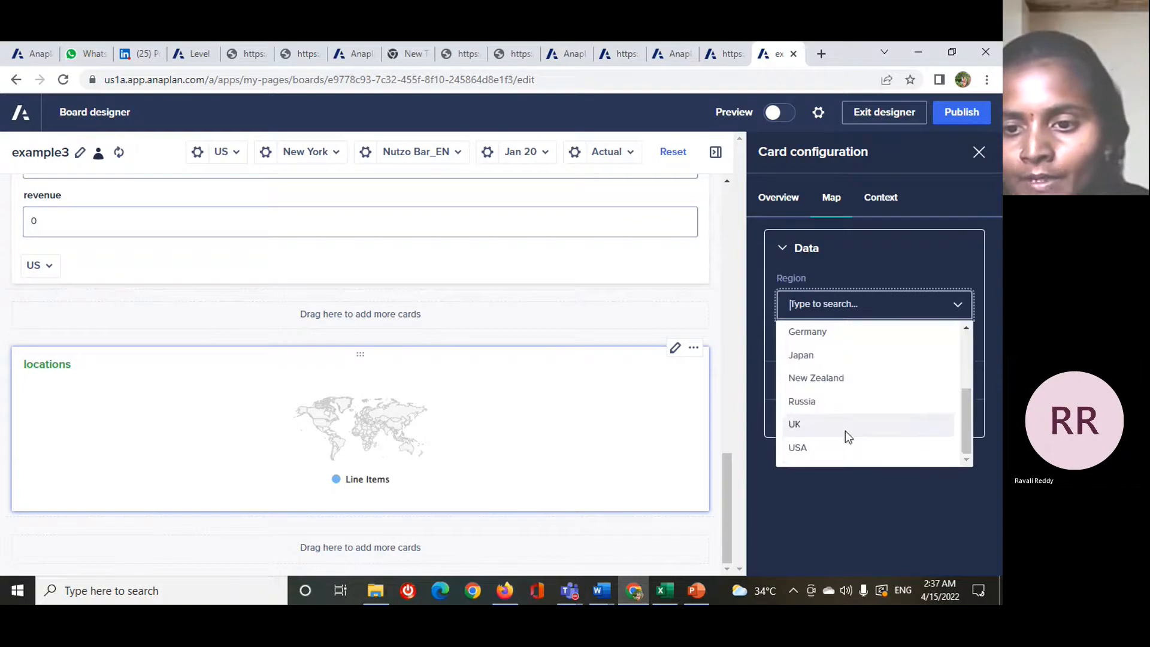
{"action": "scroll", "coordinate": [841, 413], "scroll_direction": "up", "scroll_amount": 3}
{"action": "scroll", "coordinate": [854, 359], "scroll_direction": "down", "scroll_amount": 3}
{"action": "scroll", "coordinate": [850, 357], "scroll_direction": "up", "scroll_amount": 2}
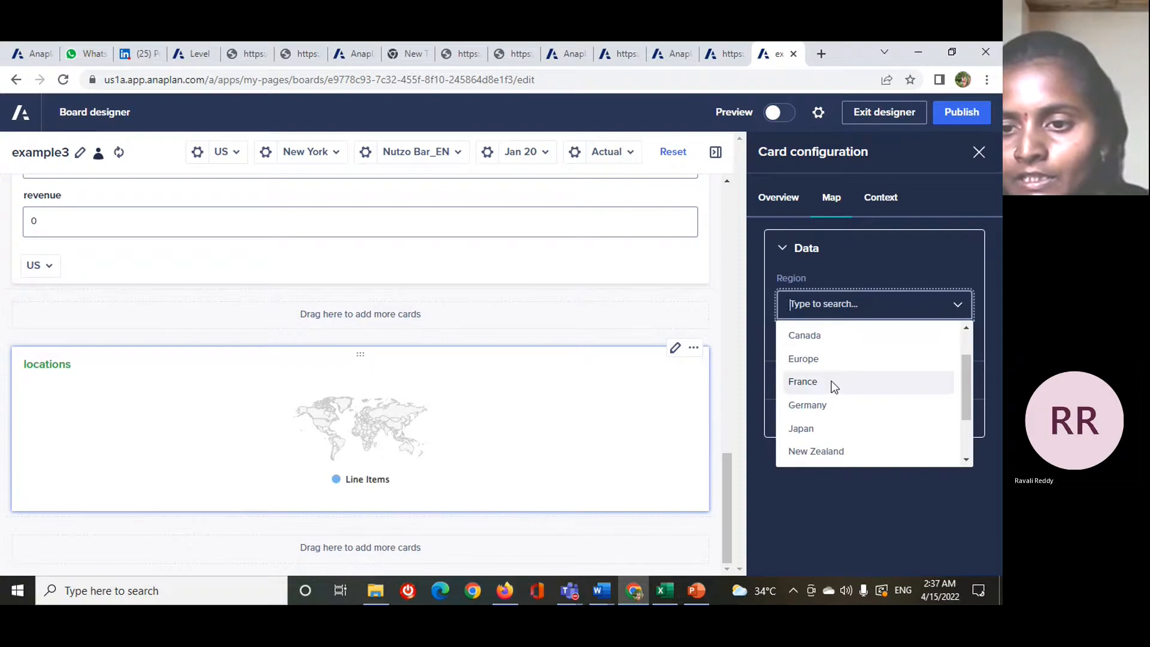
{"action": "left_click", "coordinate": [835, 359]}
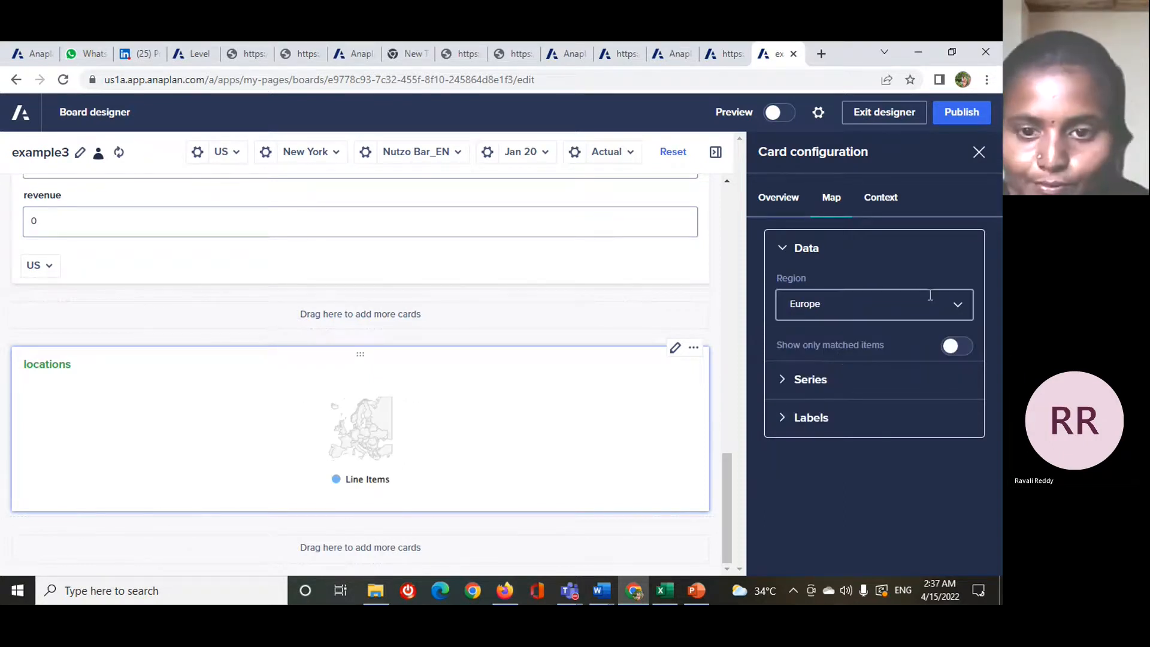
- Change the region of the locations map card to World
{"action": "left_click", "coordinate": [959, 306]}
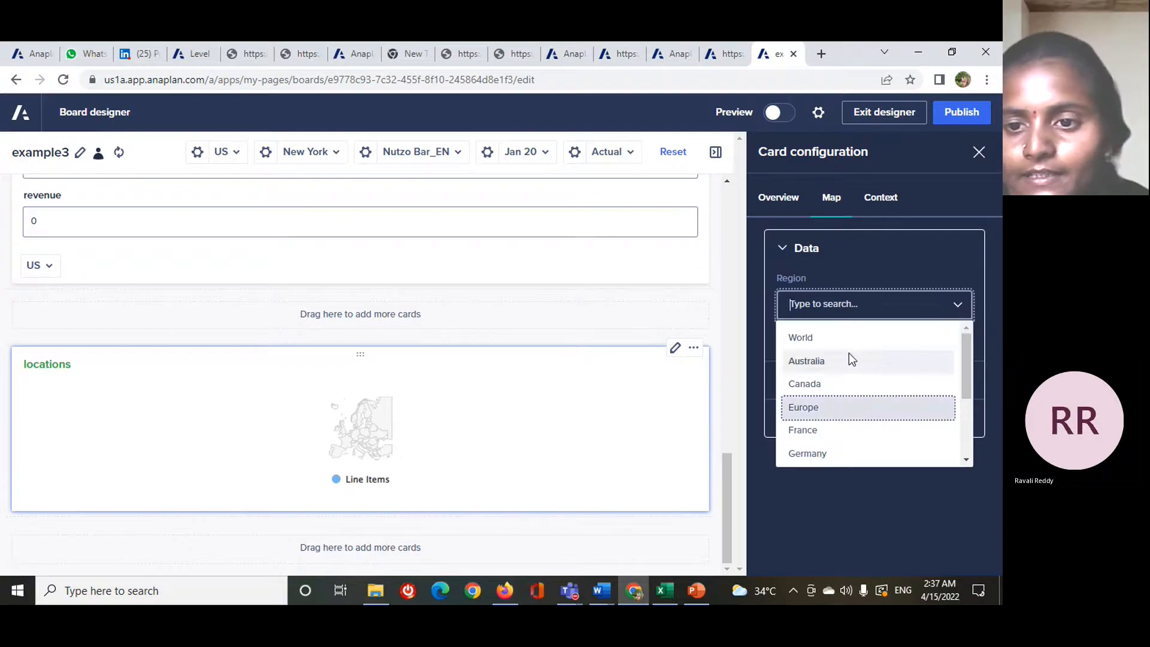
{"action": "left_click", "coordinate": [849, 337]}
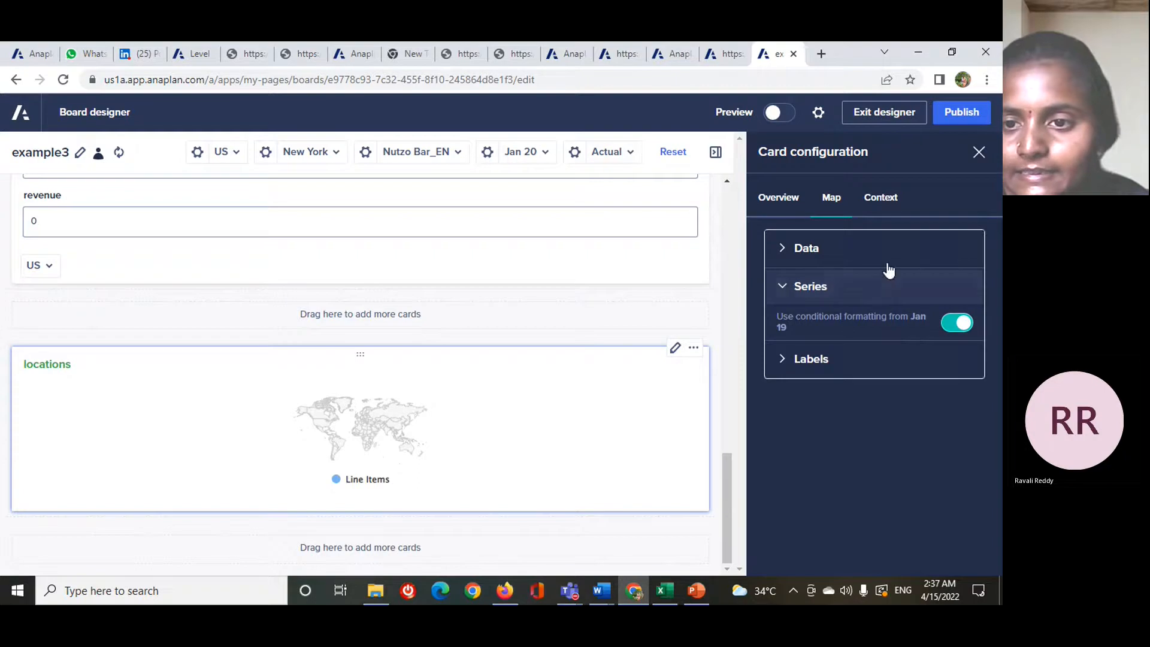
{"action": "left_click", "coordinate": [888, 269]}
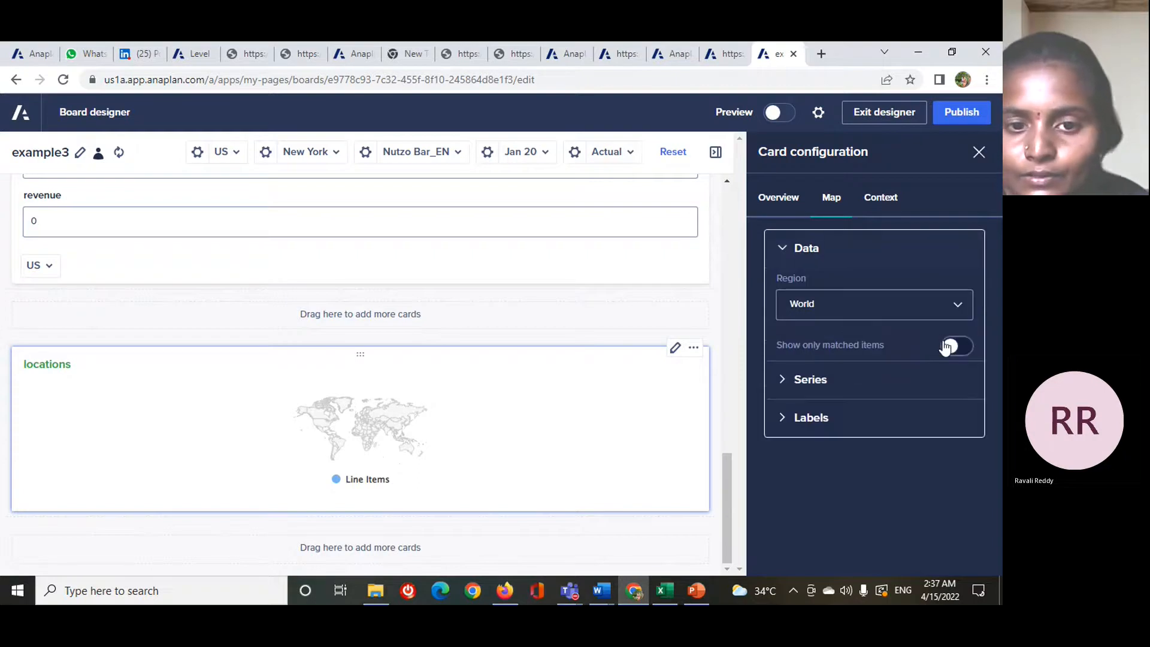
- Try showing only matched items and disabling the series' conditional formatting on the locations map card, reverting both options
{"action": "left_click", "coordinate": [947, 346]}
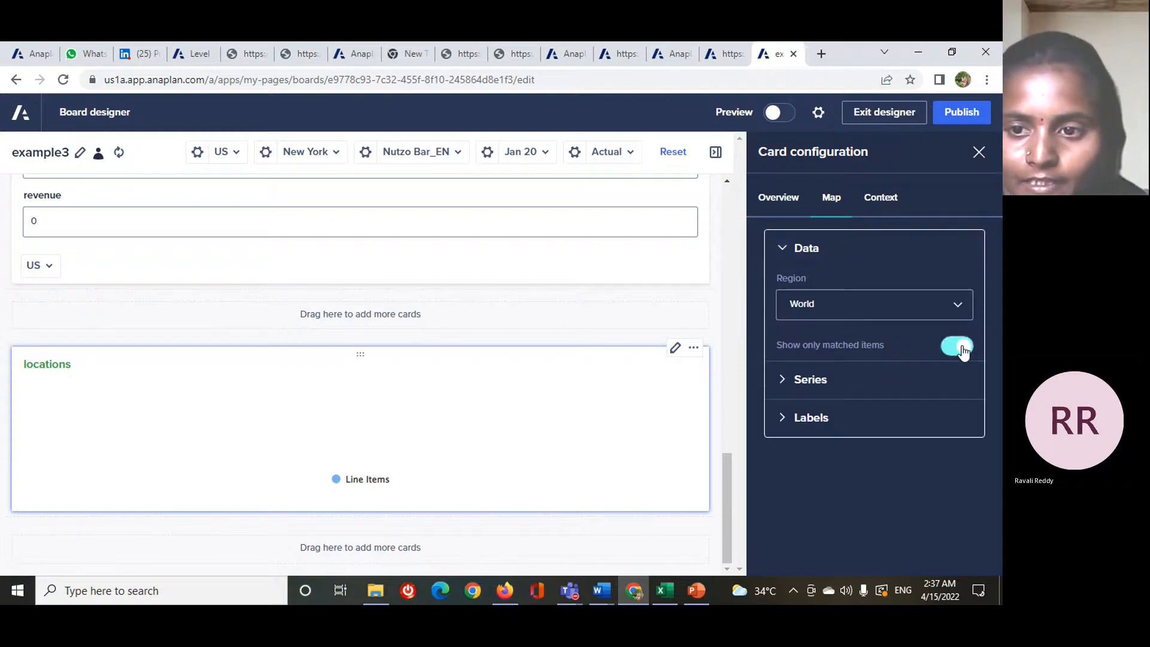
{"action": "left_click", "coordinate": [961, 347]}
{"action": "left_click", "coordinate": [874, 379]}
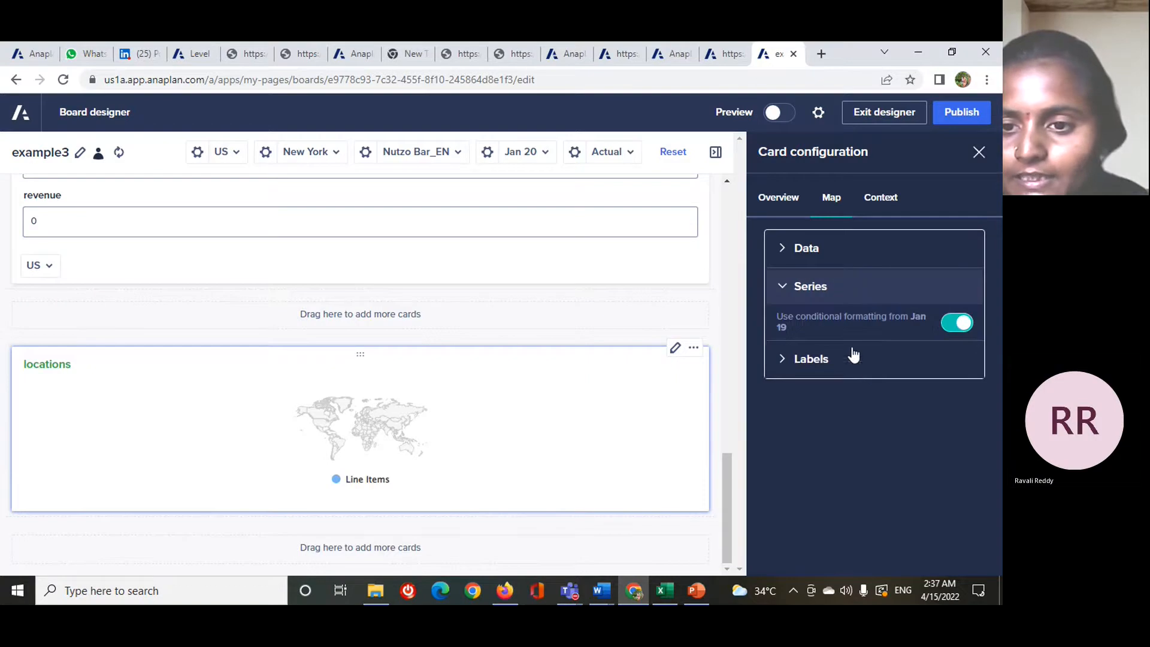
{"action": "left_click", "coordinate": [816, 362]}
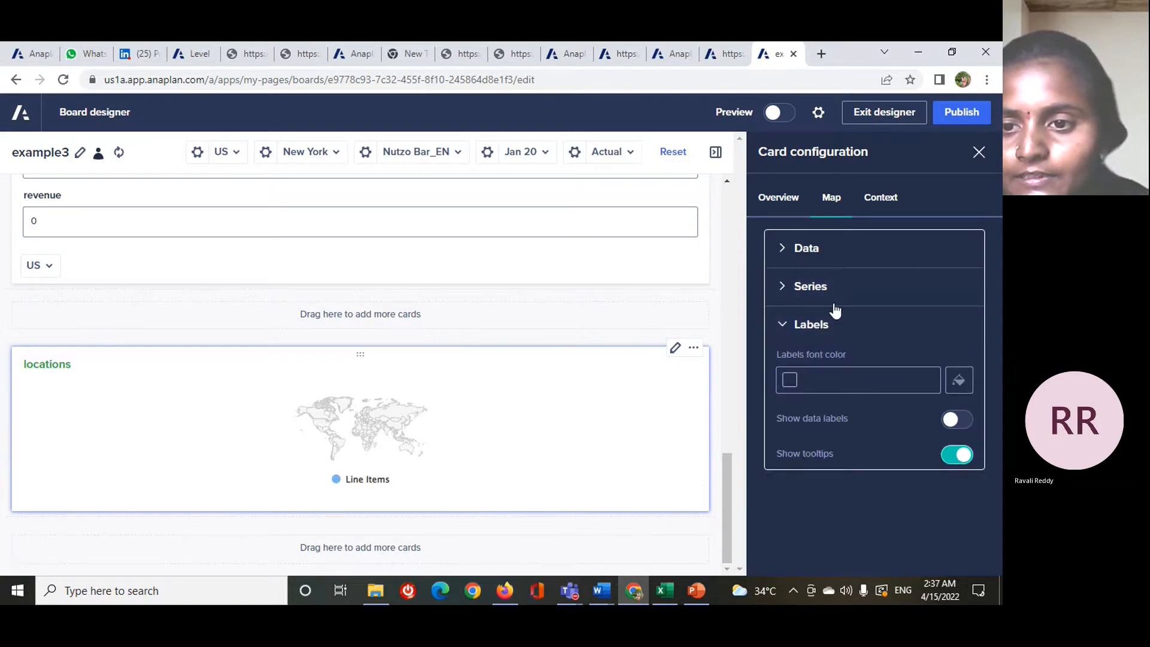
{"action": "left_click", "coordinate": [835, 297]}
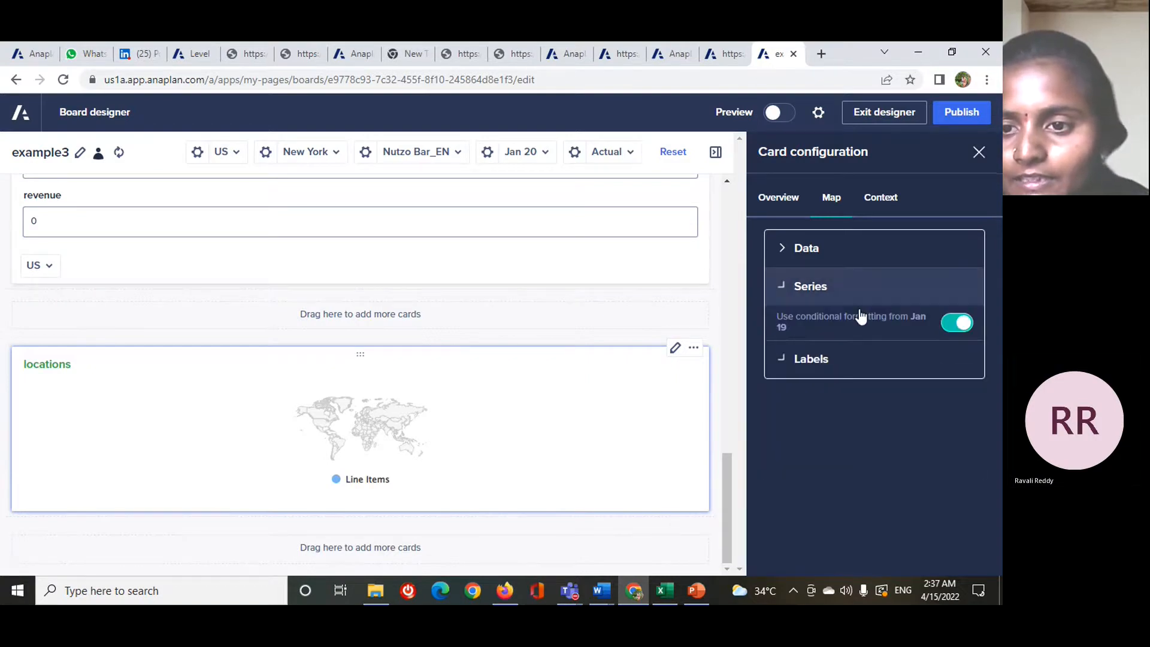
{"action": "left_click", "coordinate": [958, 325]}
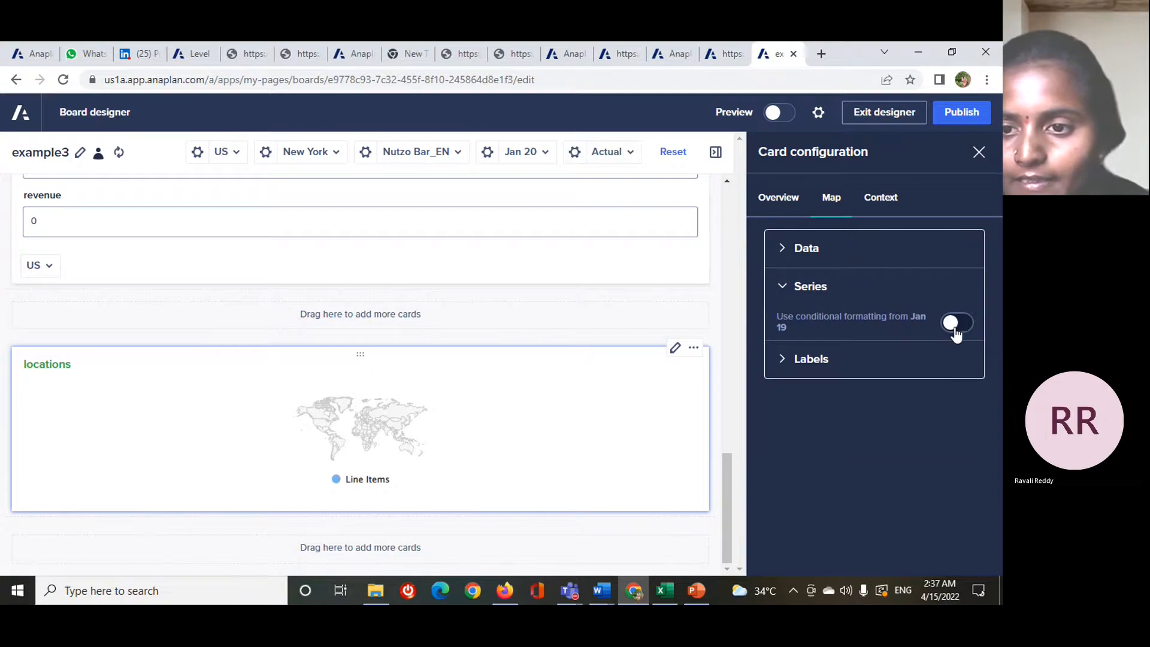
{"action": "left_click", "coordinate": [955, 329]}
- Show data labels on the locations map card
{"action": "left_click", "coordinate": [894, 359]}
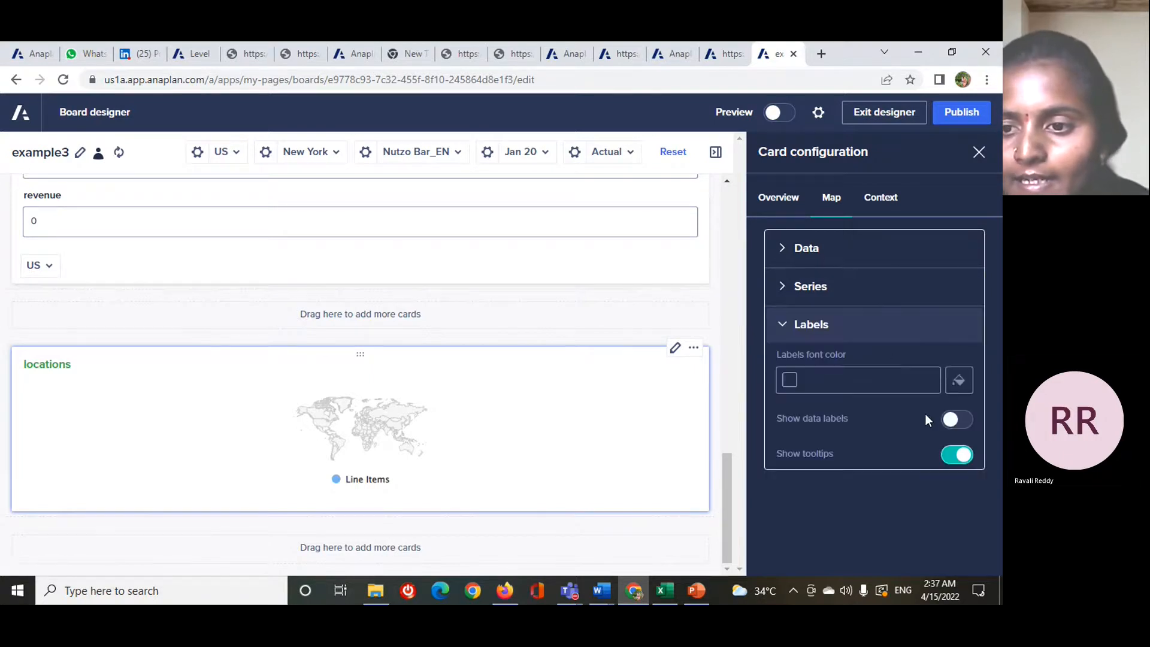
{"action": "left_click", "coordinate": [959, 420]}
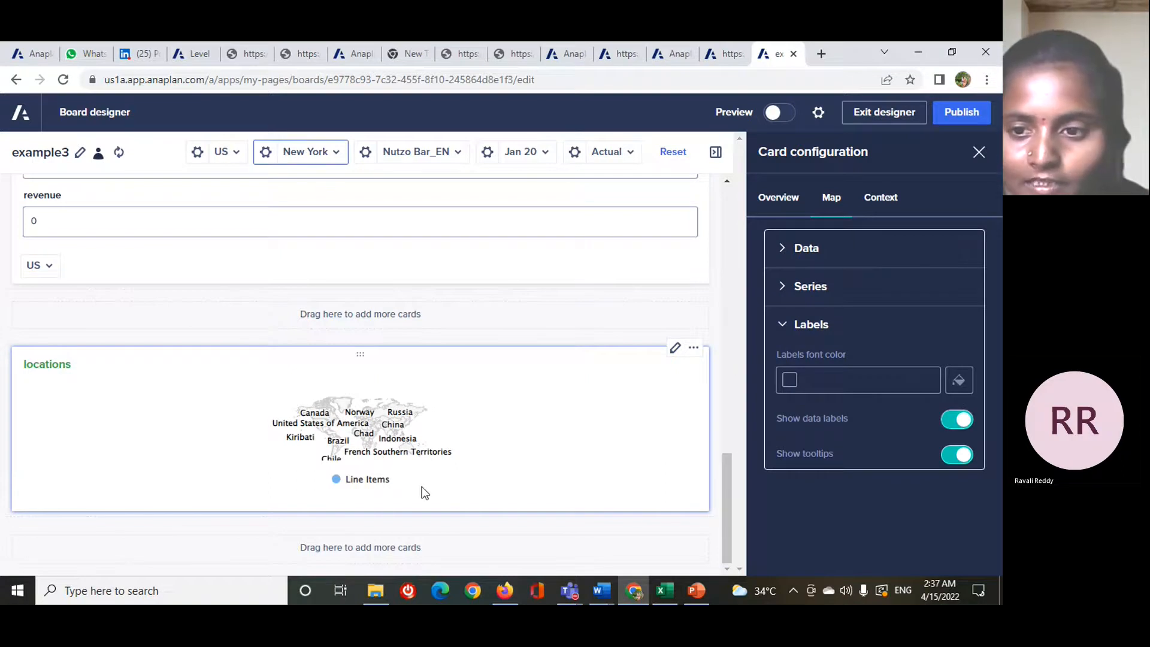
- Examine the context settings of the locations map card and compare them with its overview and map settings
{"action": "left_click", "coordinate": [869, 202]}
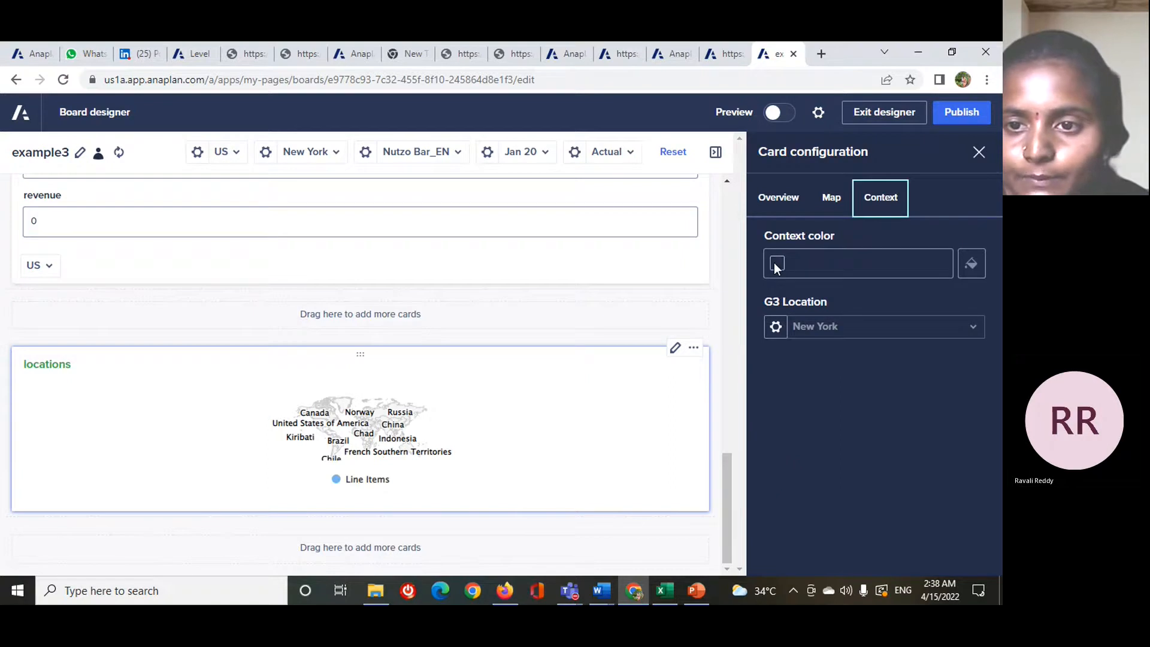
{"action": "scroll", "coordinate": [457, 443], "scroll_direction": "up", "scroll_amount": 2}
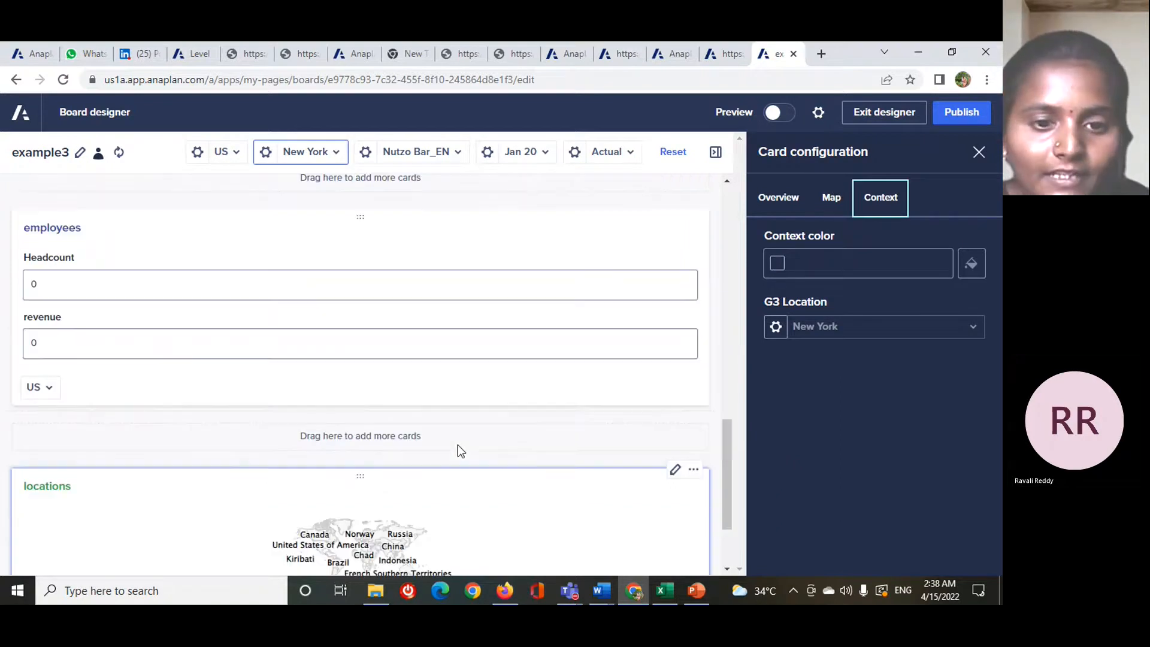
{"action": "scroll", "coordinate": [457, 444], "scroll_direction": "down", "scroll_amount": 2}
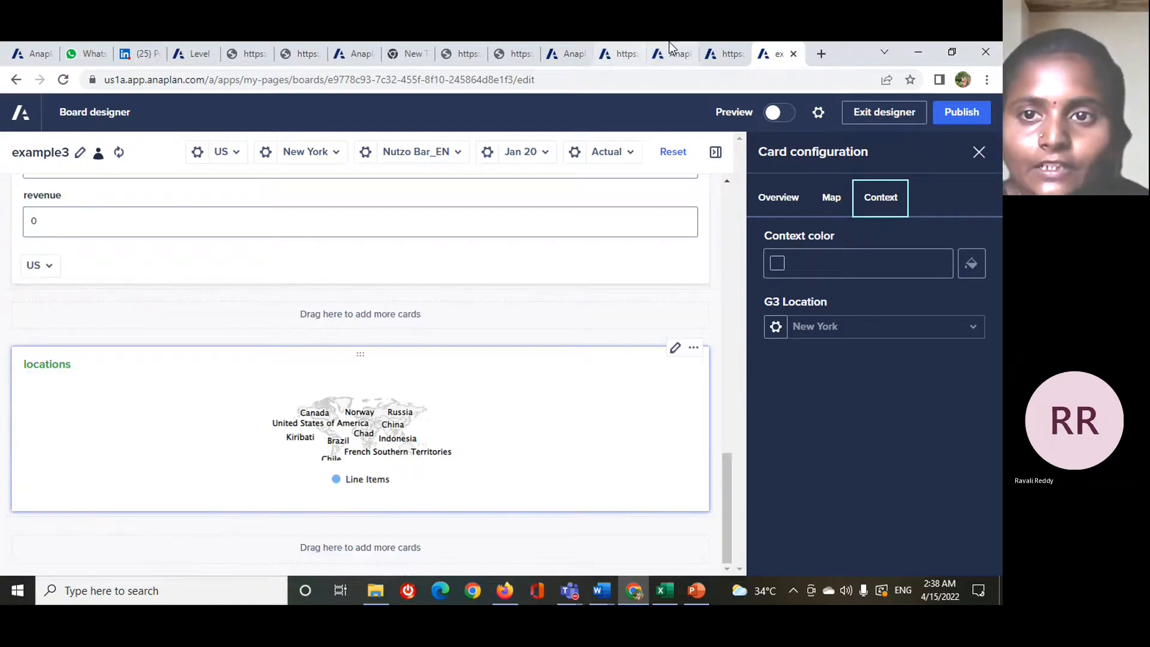
{"action": "left_click", "coordinate": [774, 58]}
{"action": "left_click", "coordinate": [742, 56]}
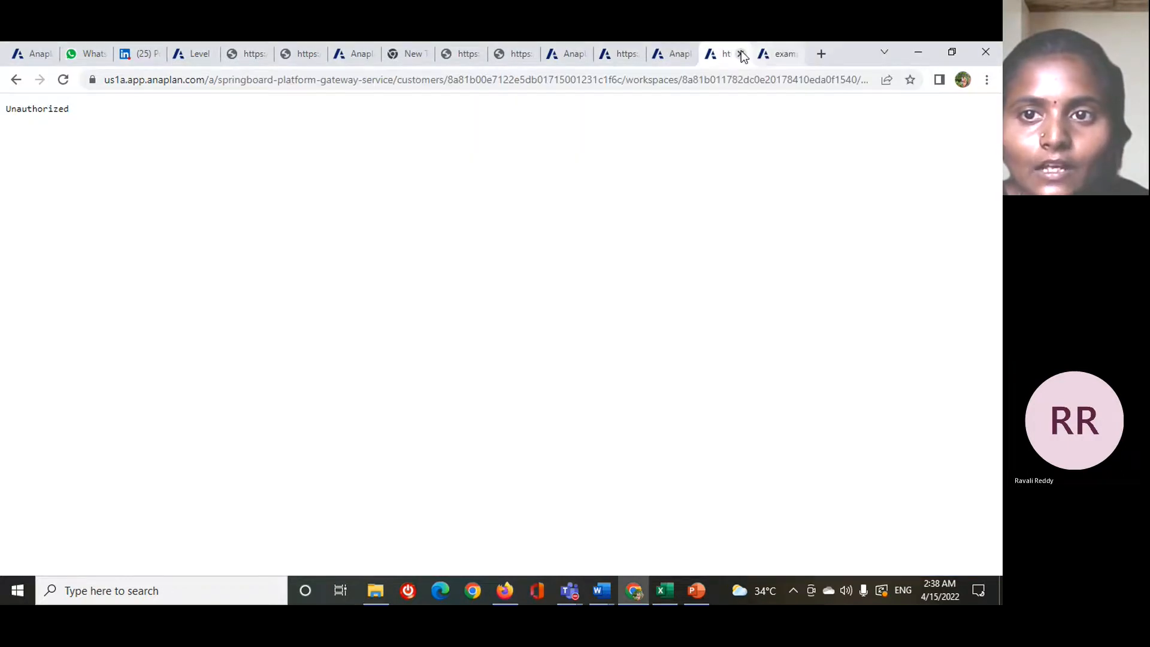
{"action": "left_click", "coordinate": [776, 57]}
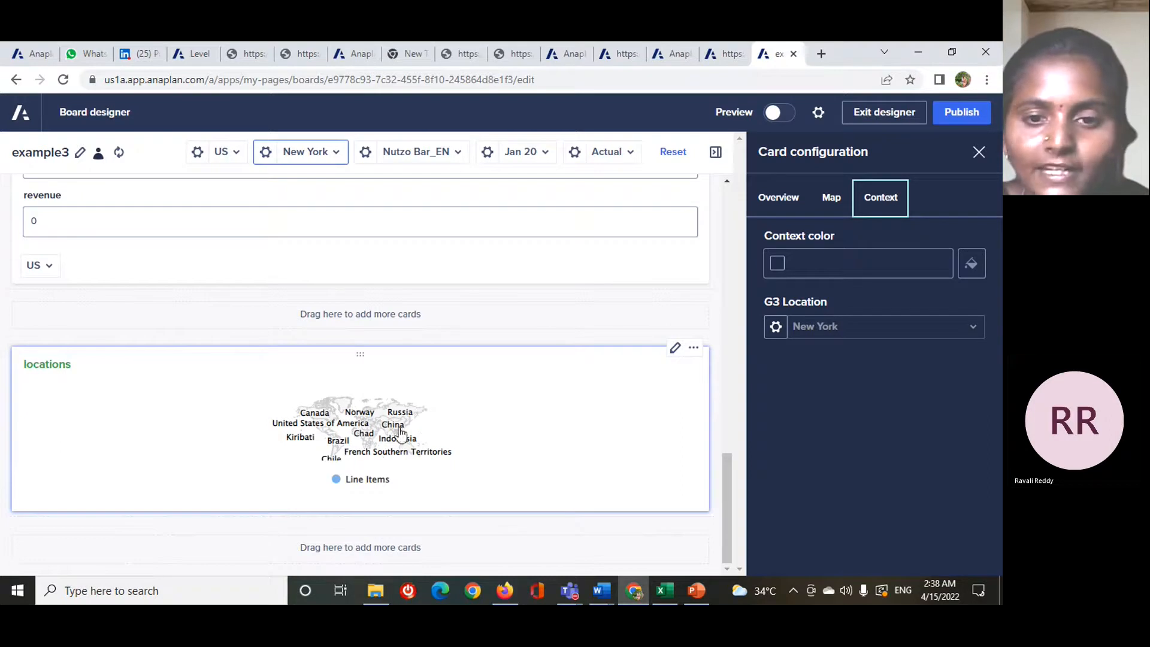
{"action": "left_click", "coordinate": [823, 197]}
{"action": "left_click", "coordinate": [776, 204]}
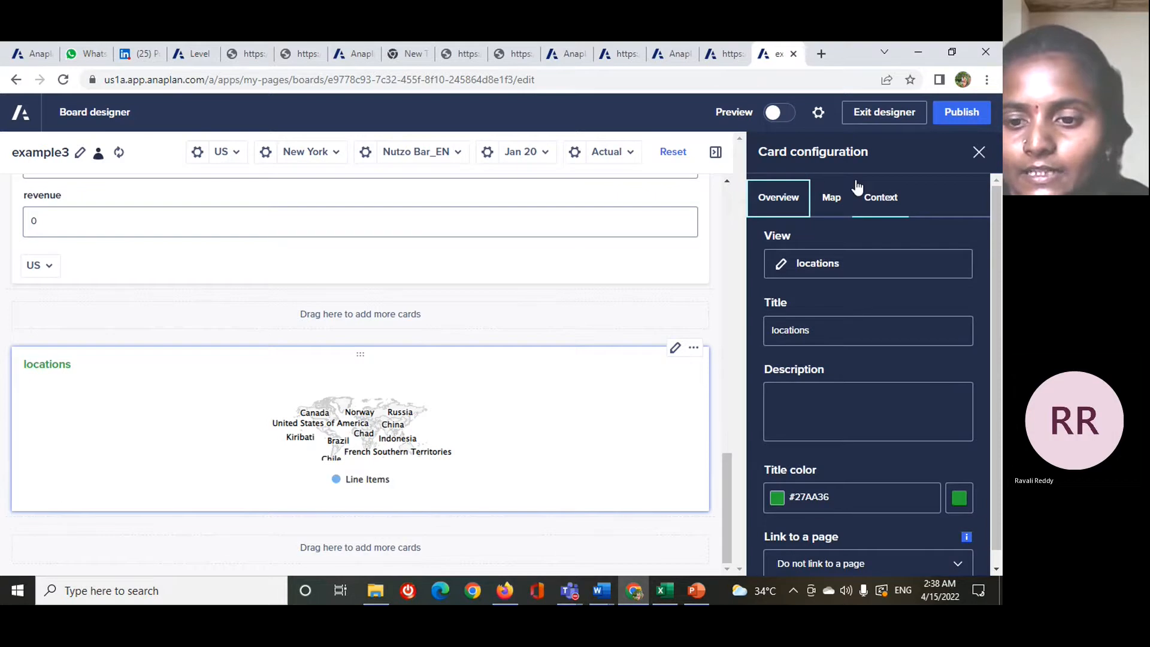
{"action": "left_click", "coordinate": [838, 203]}
{"action": "left_click", "coordinate": [881, 200]}
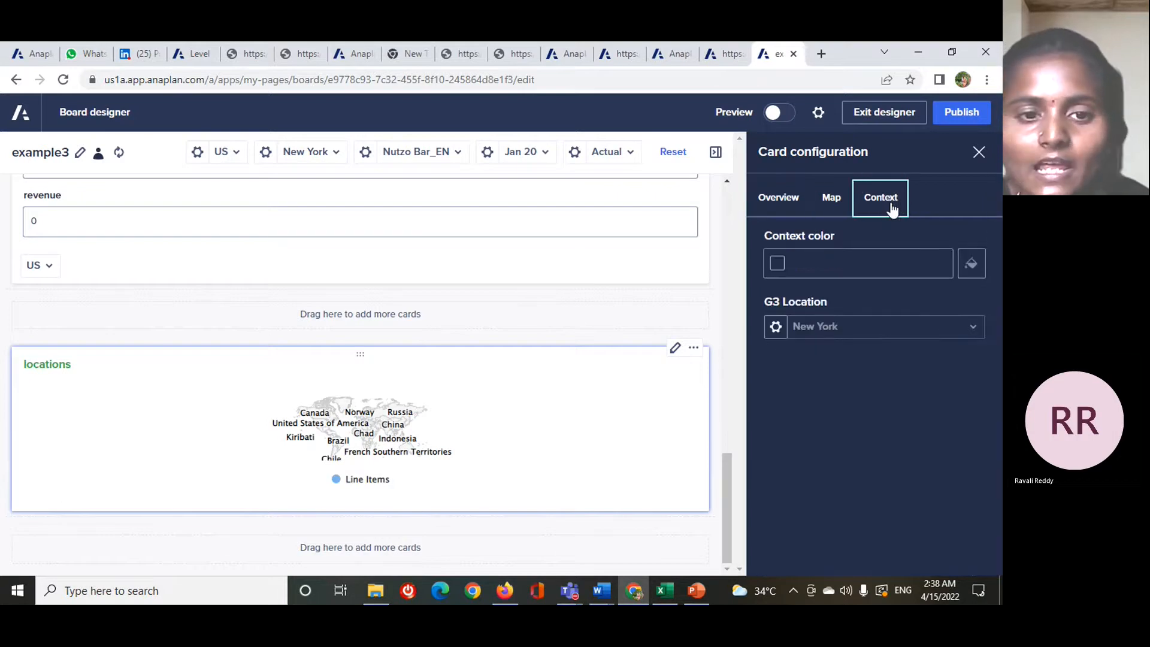
- Close the map card's configuration and the card library, and publish the example3 board
{"action": "left_click", "coordinate": [989, 141]}
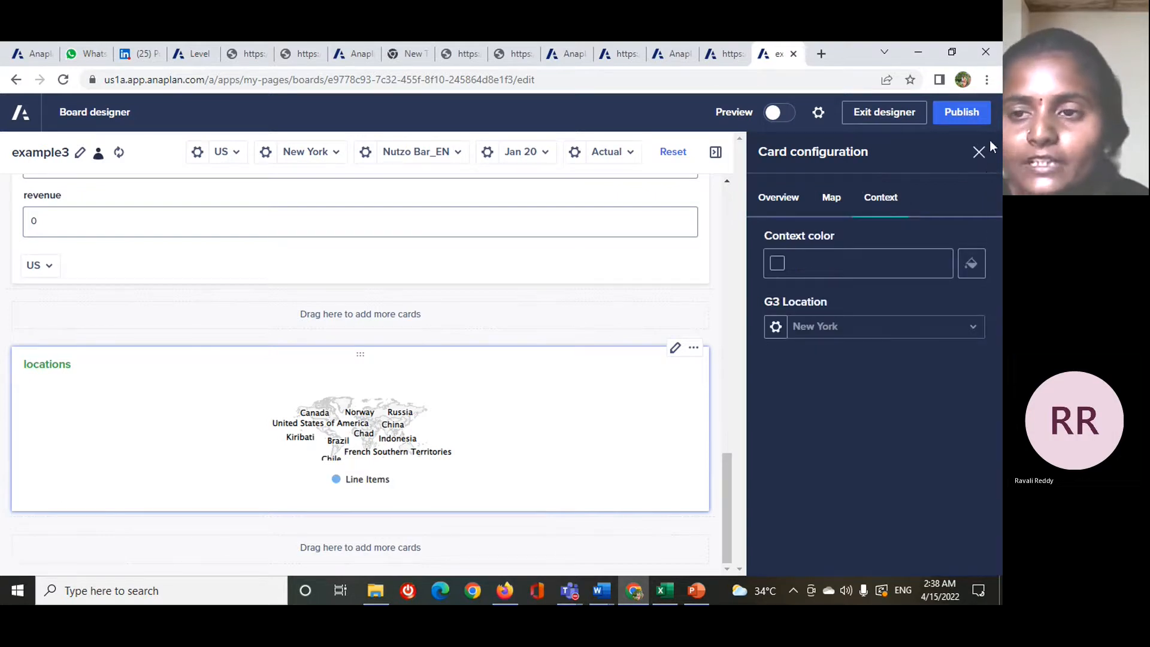
{"action": "left_click", "coordinate": [978, 155]}
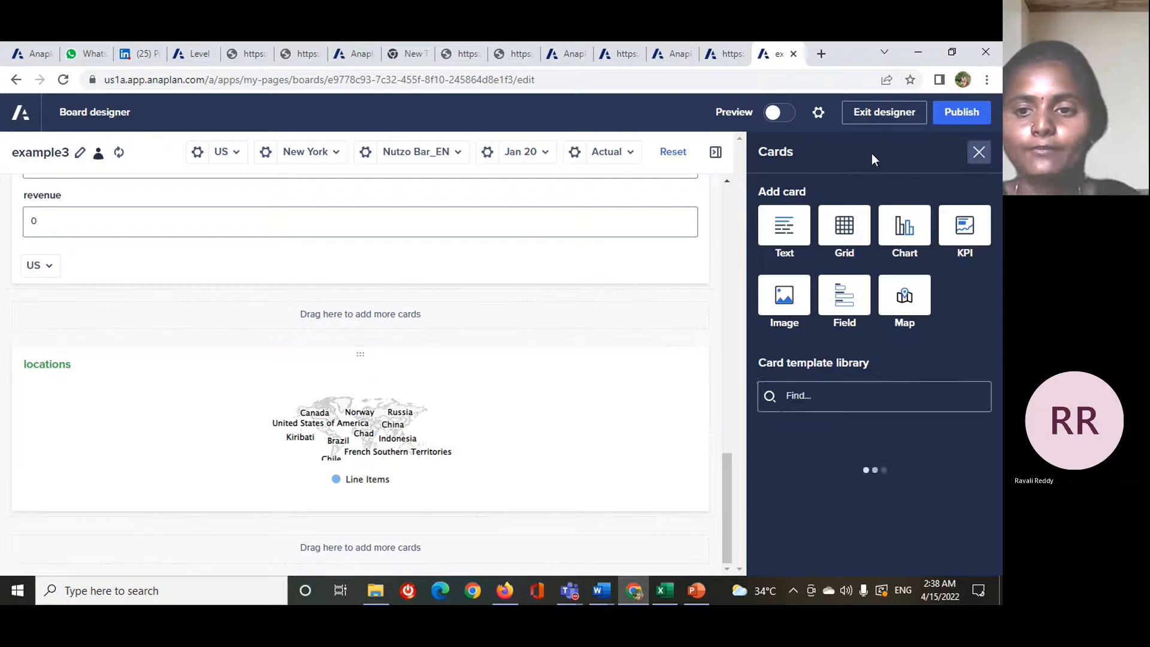
{"action": "left_click", "coordinate": [979, 153]}
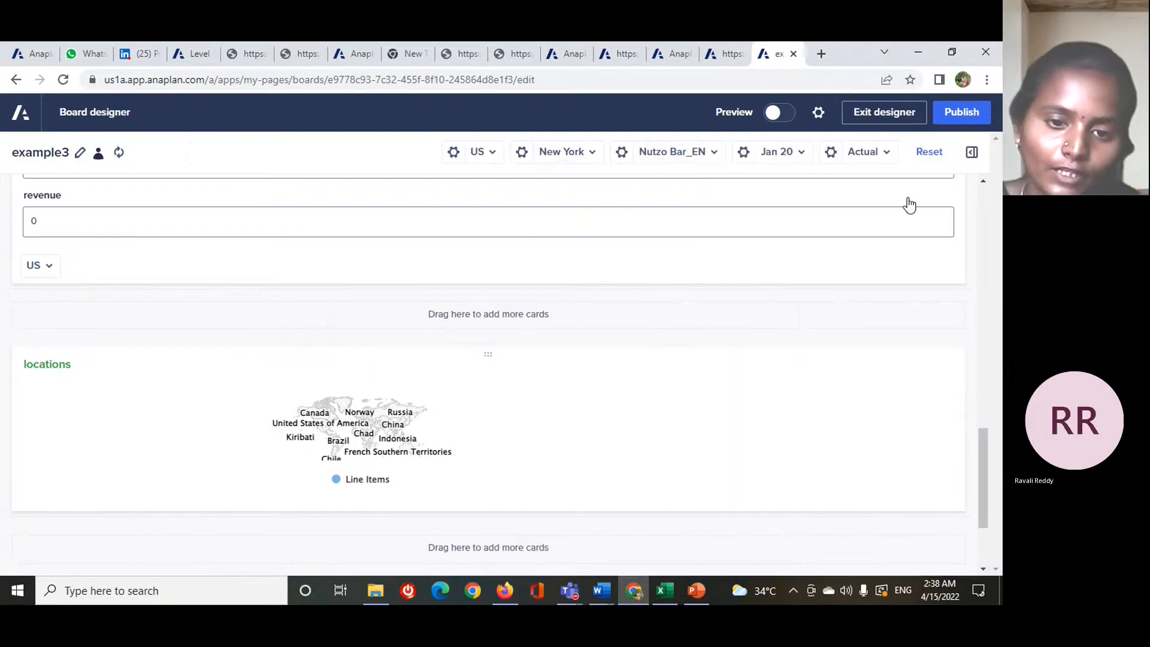
{"action": "scroll", "coordinate": [688, 400], "scroll_direction": "up", "scroll_amount": 10}
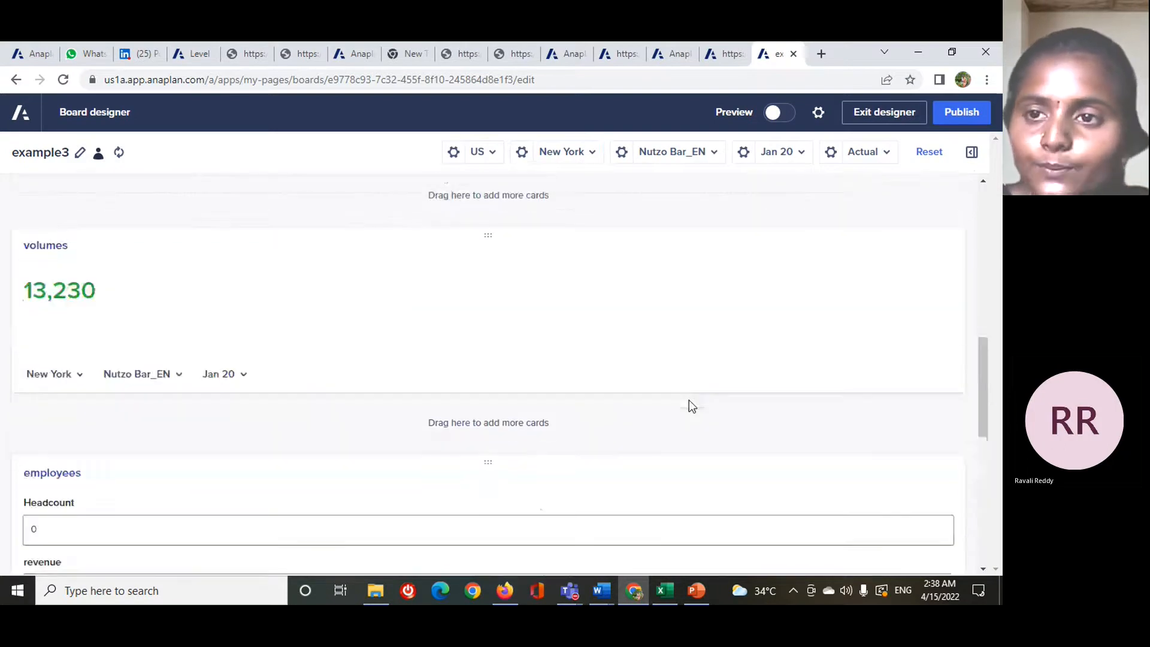
{"action": "left_click", "coordinate": [946, 118]}
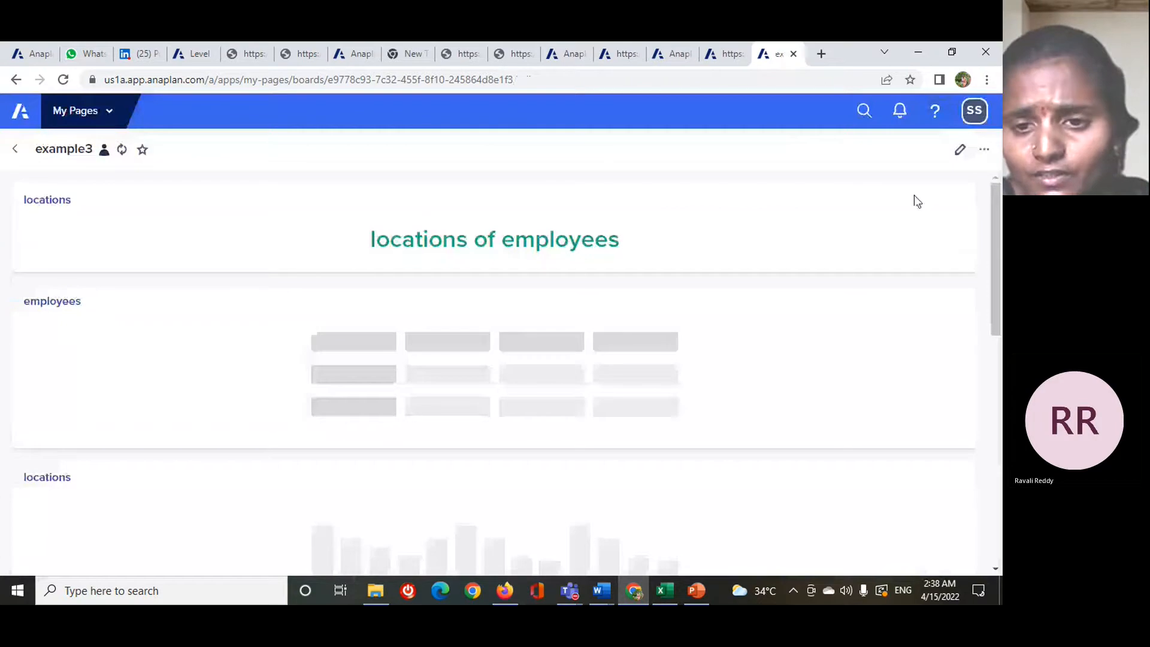
- Review the published example3 board down to the locations map, and check the PowerPoint slide on types of cards
{"action": "scroll", "coordinate": [614, 497], "scroll_direction": "down", "scroll_amount": 10}
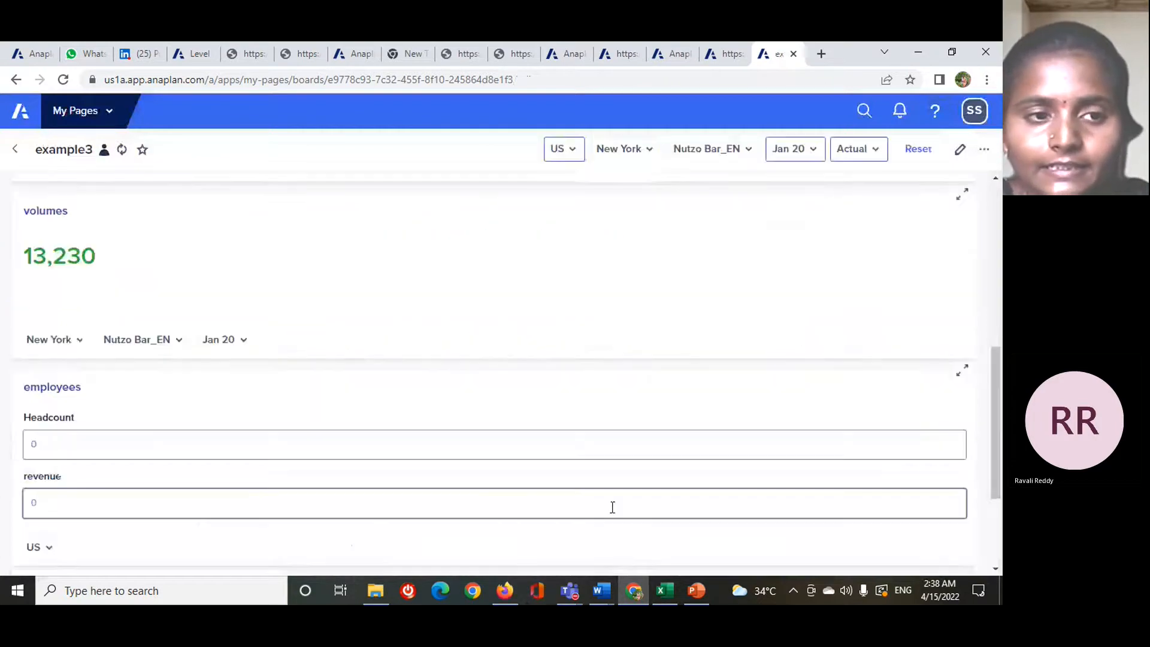
{"action": "scroll", "coordinate": [602, 533], "scroll_direction": "down", "scroll_amount": 1}
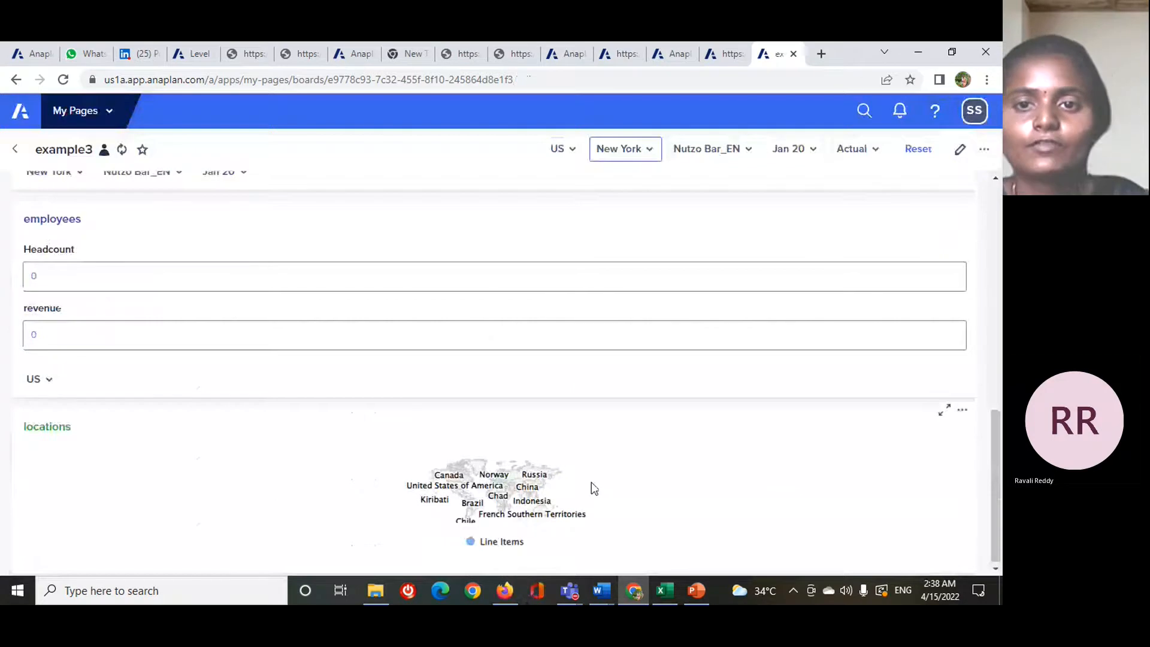
{"action": "scroll", "coordinate": [593, 487], "scroll_direction": "up", "scroll_amount": 10}
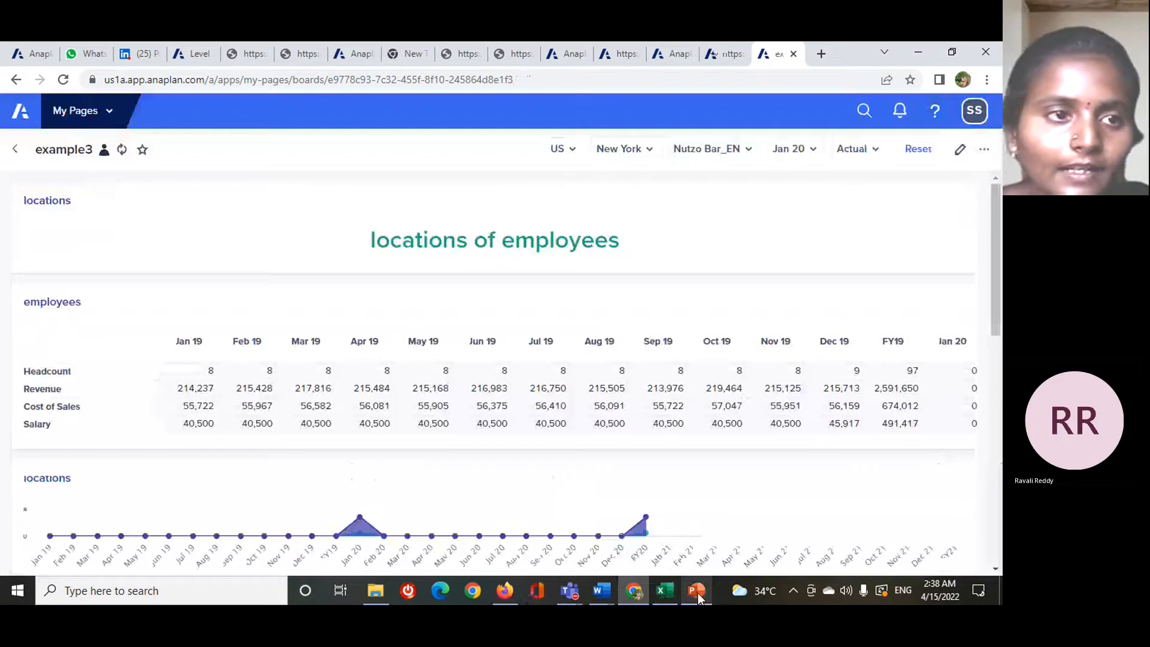
{"action": "left_click", "coordinate": [698, 593]}
{"action": "mouse_move", "coordinate": [633, 584]}
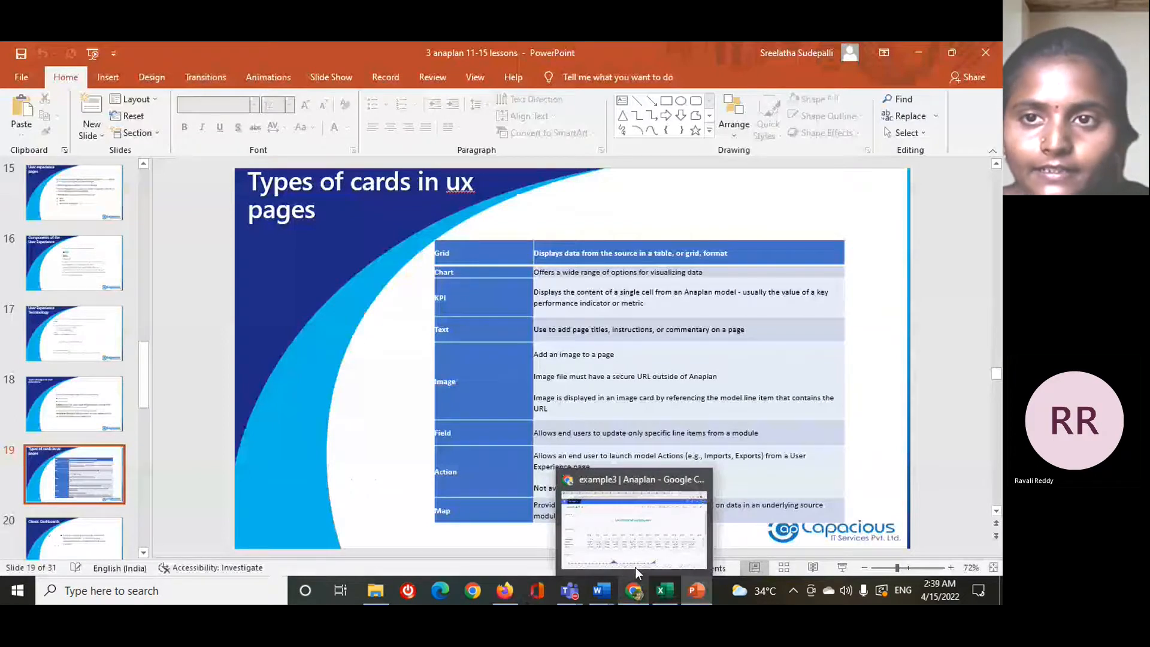
- Return to Anaplan in Chrome and start a new worksheet page from My Pages, naming it "example 4"
{"action": "left_click", "coordinate": [635, 566]}
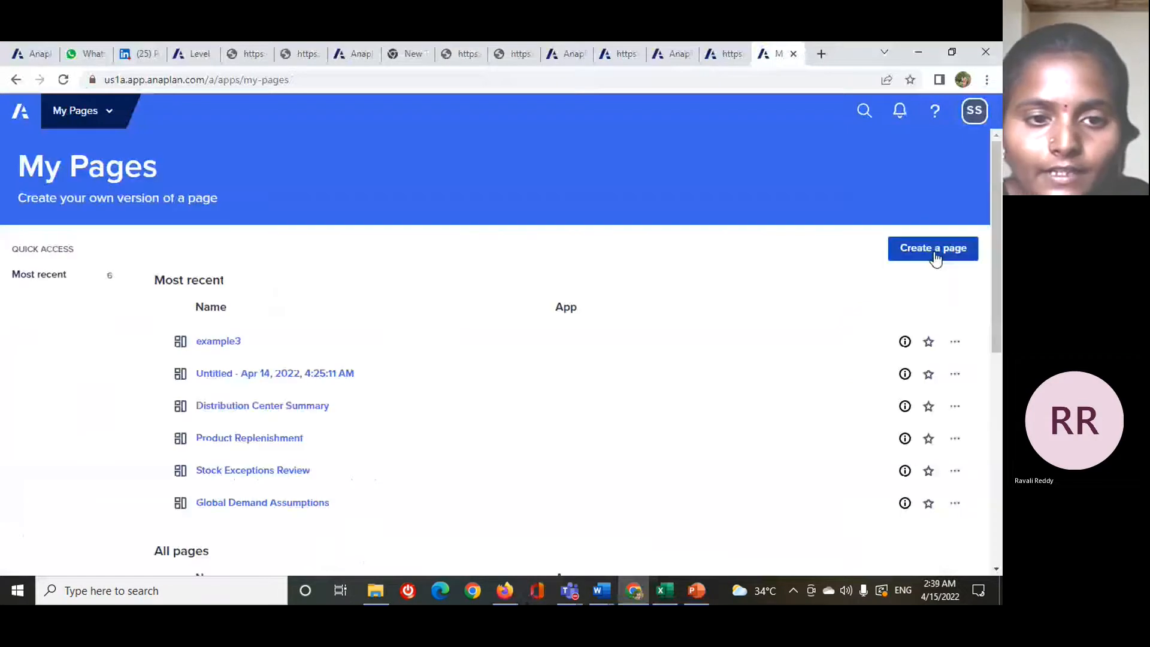
{"action": "left_click", "coordinate": [927, 255]}
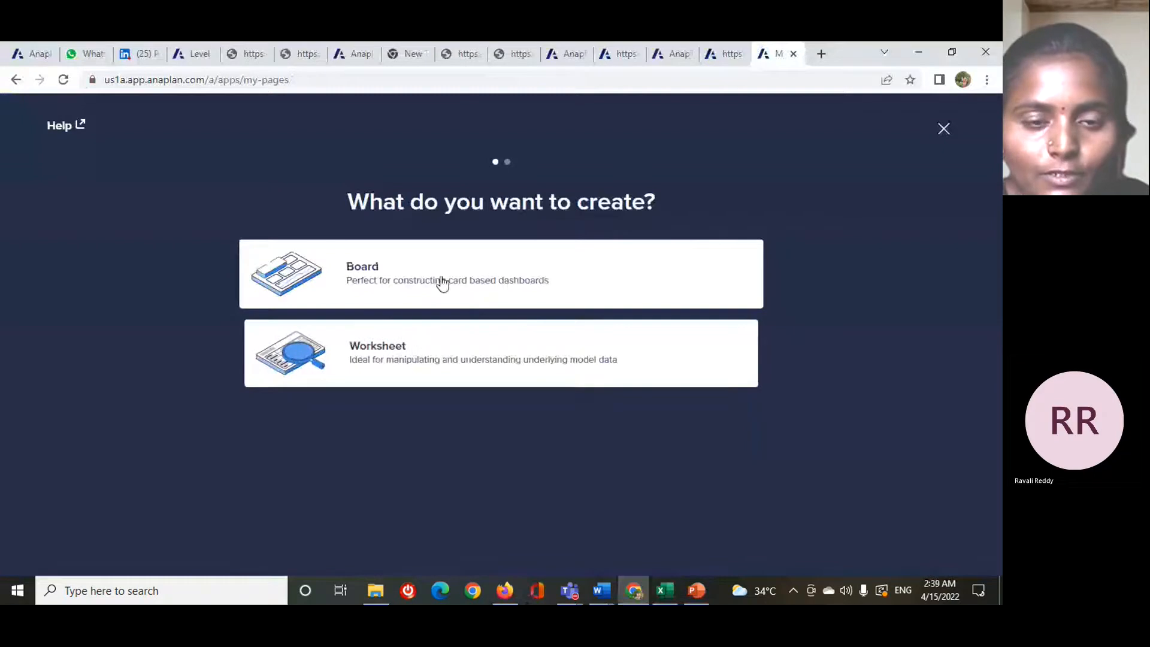
{"action": "left_click", "coordinate": [448, 347]}
{"action": "key", "text": "BackSpace"}
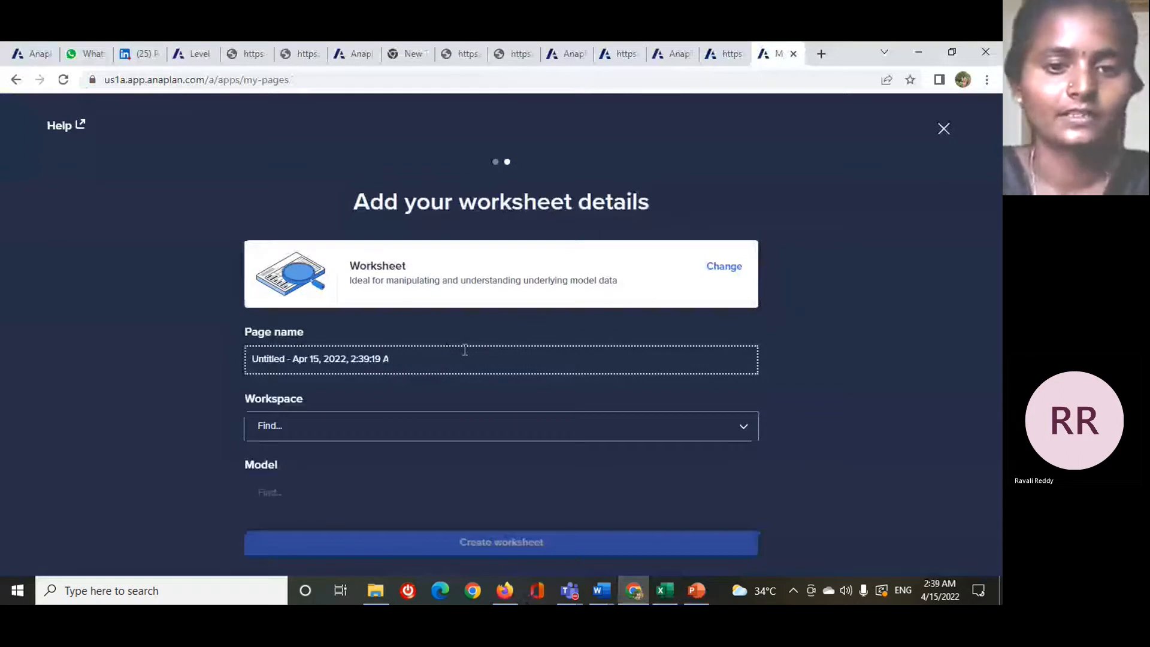
{"action": "key", "text": "BackSpace"}
{"action": "key", "text": "BackSpace"}
{"action": "key", "text": "BackSpace"}
{"action": "key", "text": "BackSpace"}
{"action": "key", "text": "BackSpace"}
{"action": "key", "text": "BackSpace"}
{"action": "key", "text": "BackSpace"}
{"action": "key", "text": "BackSpace"}
{"action": "key", "text": "BackSpace"}
{"action": "key", "text": "BackSpace"}
{"action": "key", "text": "BackSpace"}
{"action": "key", "text": "BackSpace"}
{"action": "key", "text": "BackSpace"}
{"action": "key", "text": "BackSpace"}
{"action": "key", "text": "BackSpace"}
{"action": "key", "text": "BackSpace"}
{"action": "key", "text": "BackSpace"}
{"action": "key", "text": "BackSpace"}
{"action": "key", "text": "BackSpace"}
{"action": "key", "text": "BackSpace"}
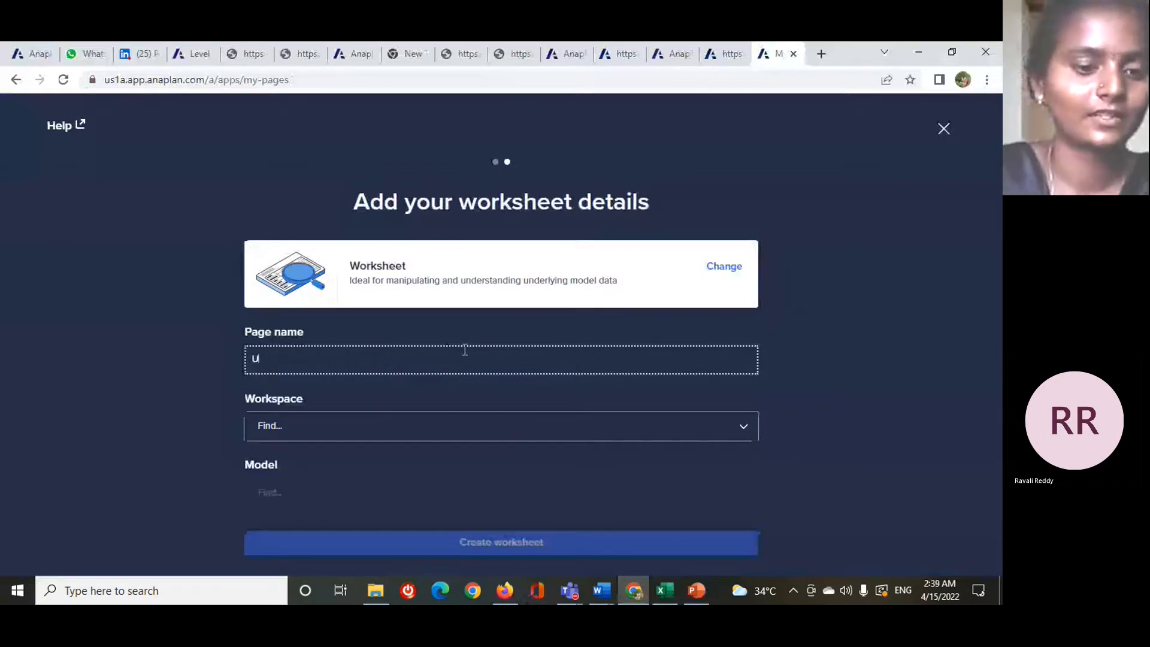
{"action": "key", "text": "BackSpace"}
{"action": "type", "text": "exa"}
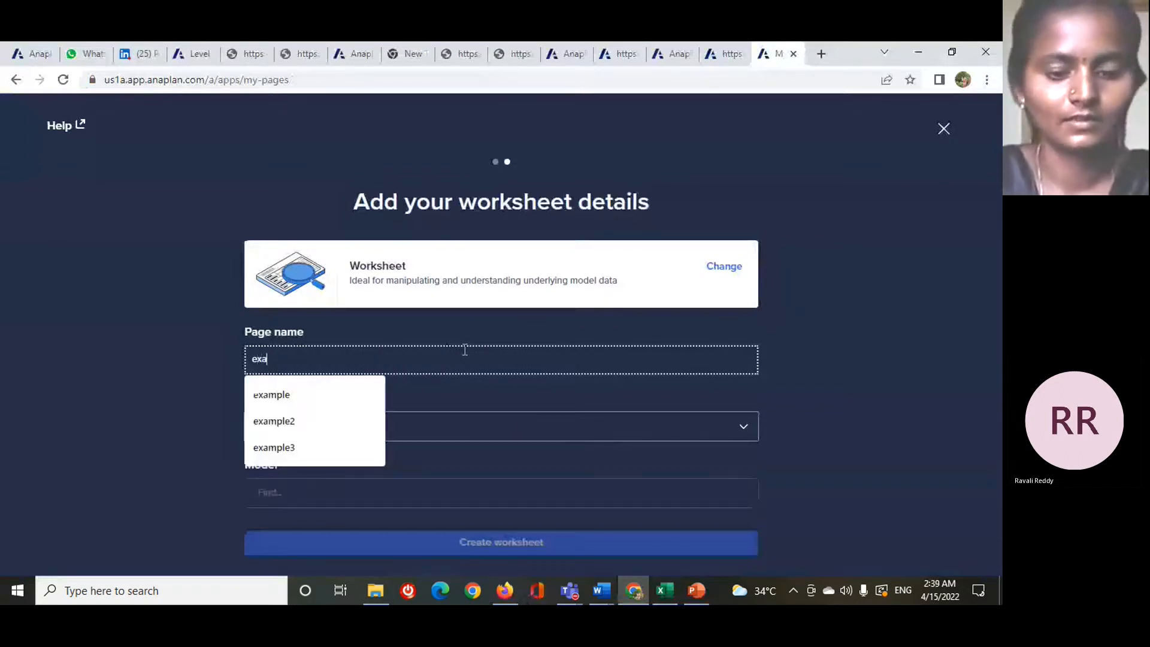
{"action": "type", "text": "mp"}
{"action": "type", "text": "le 3"}
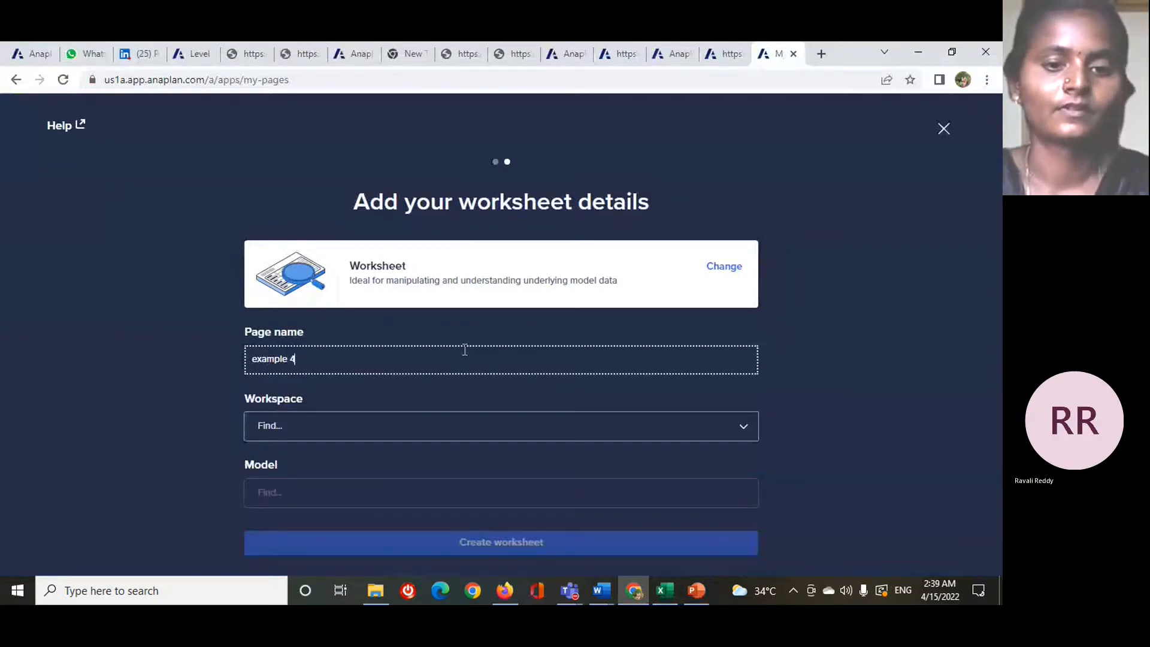
- Choose the Talent Builder 621 workspace and the Level 2 Supply Chain model, and create the worksheet
{"action": "left_click", "coordinate": [331, 429]}
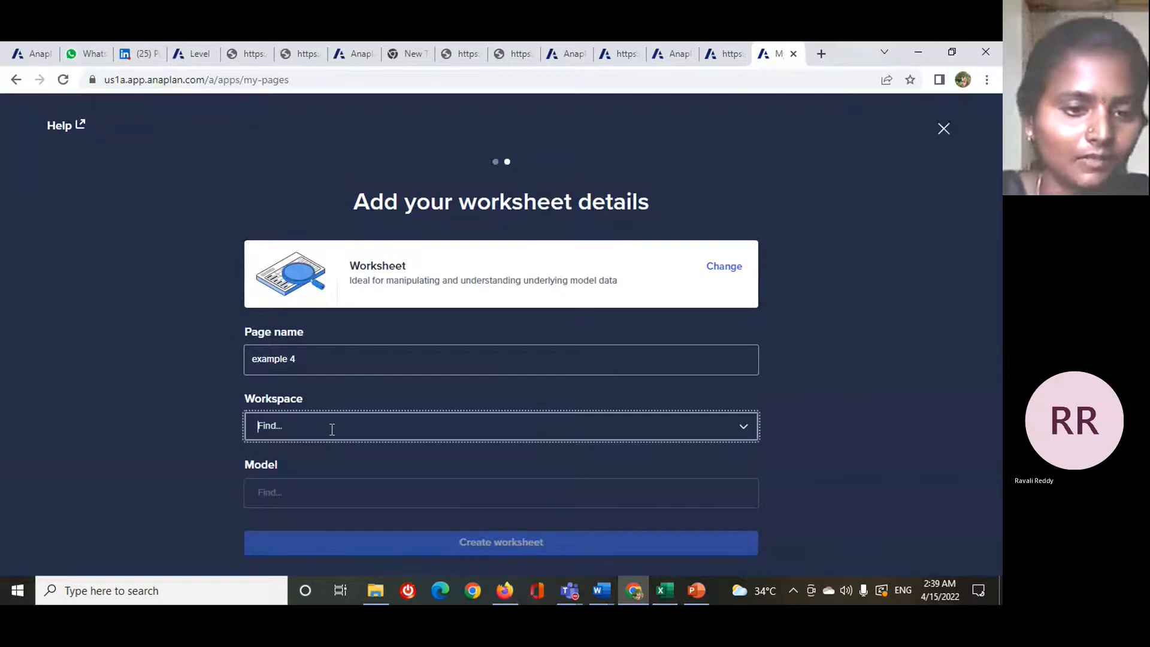
{"action": "left_click", "coordinate": [296, 465]}
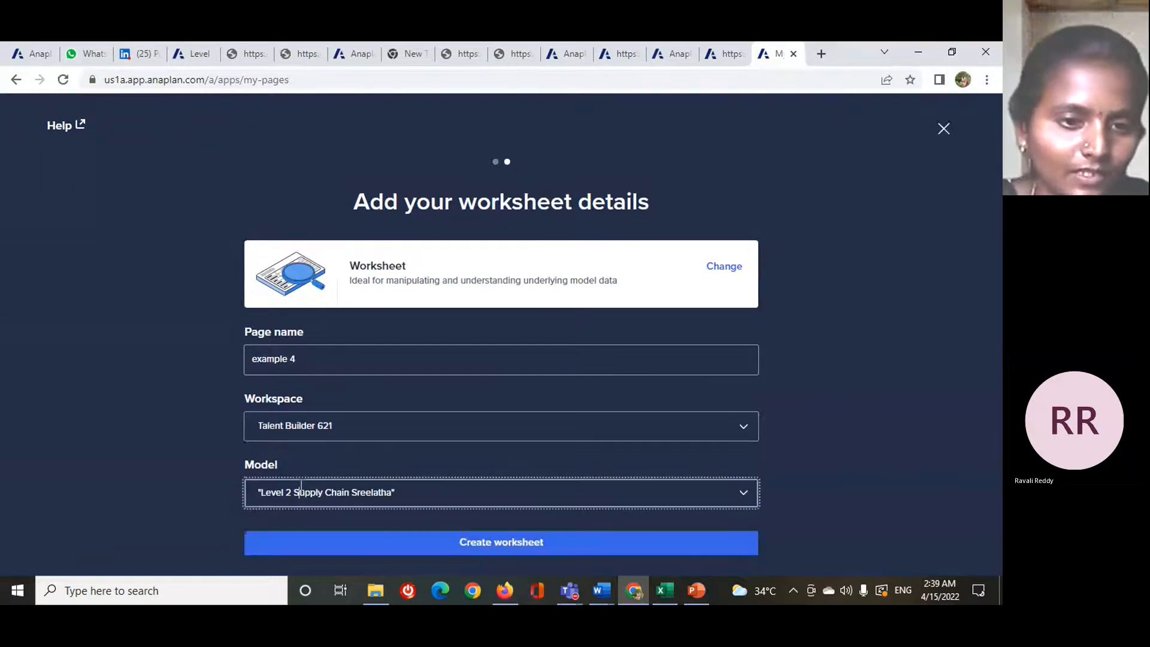
{"action": "left_click", "coordinate": [301, 488]}
{"action": "left_click", "coordinate": [312, 395]}
{"action": "left_click", "coordinate": [486, 552]}
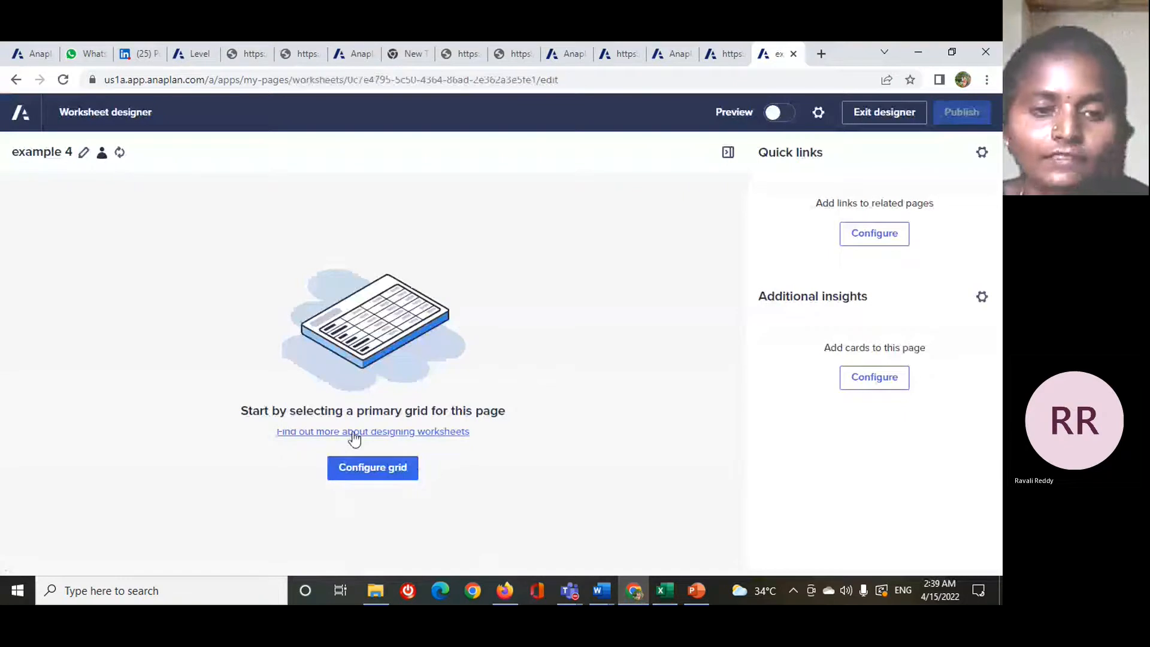
- Configure the worksheet's primary grid with the DATA01 P&L Actual and Budget view as its data source
{"action": "left_click", "coordinate": [379, 475]}
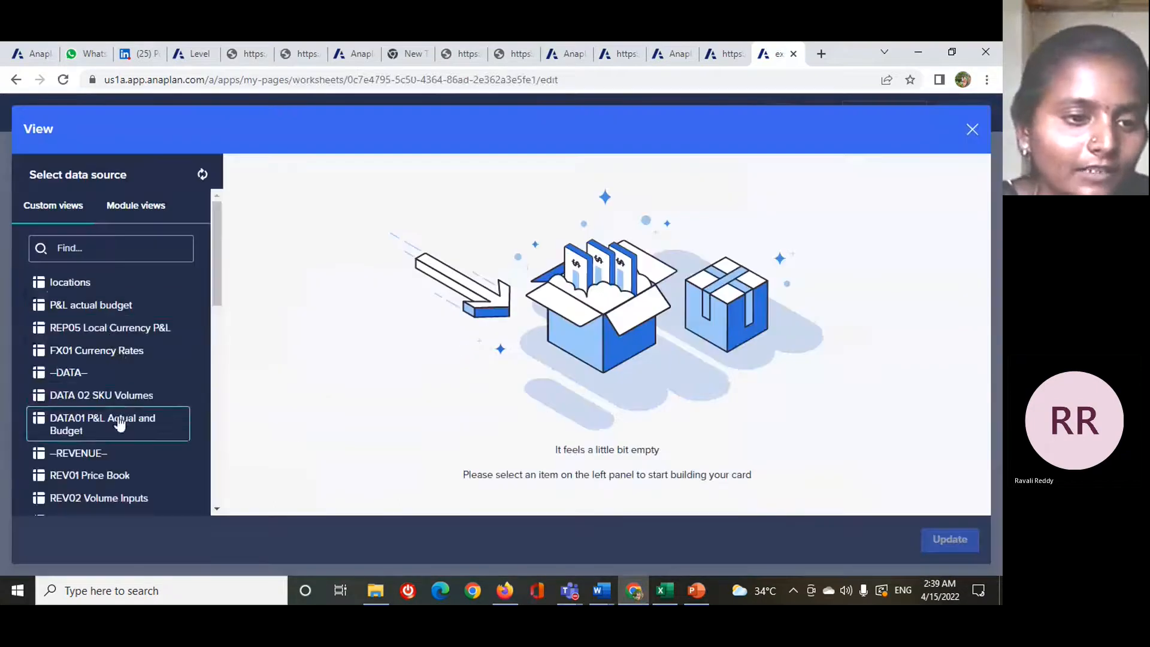
{"action": "left_click", "coordinate": [119, 424]}
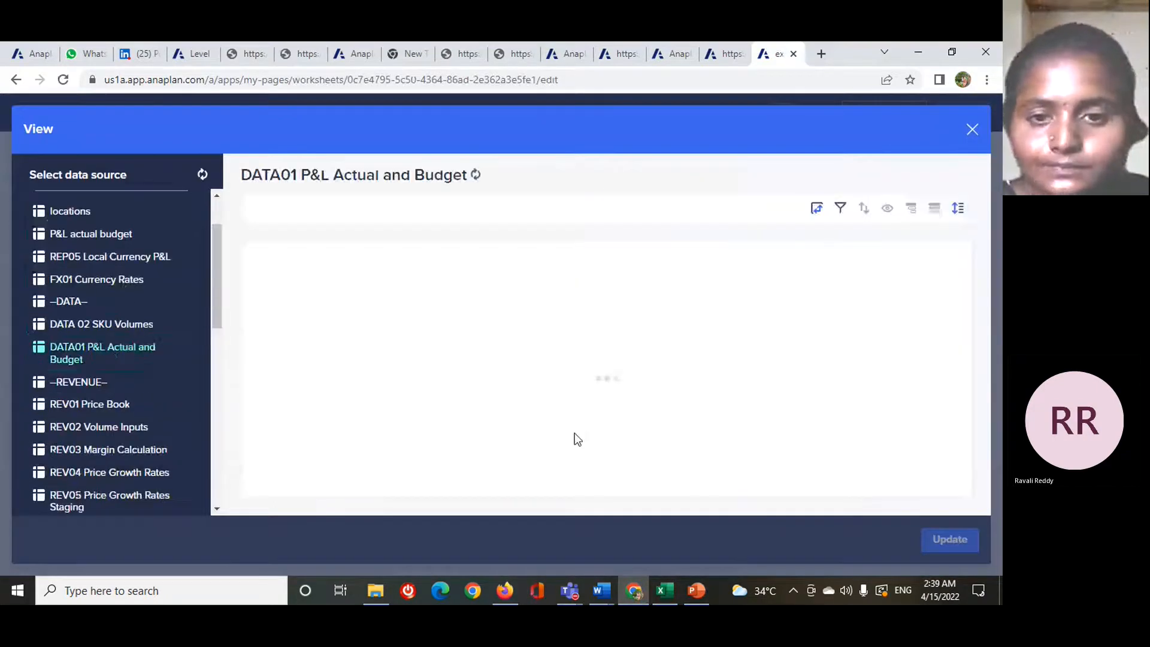
{"action": "left_click", "coordinate": [936, 542]}
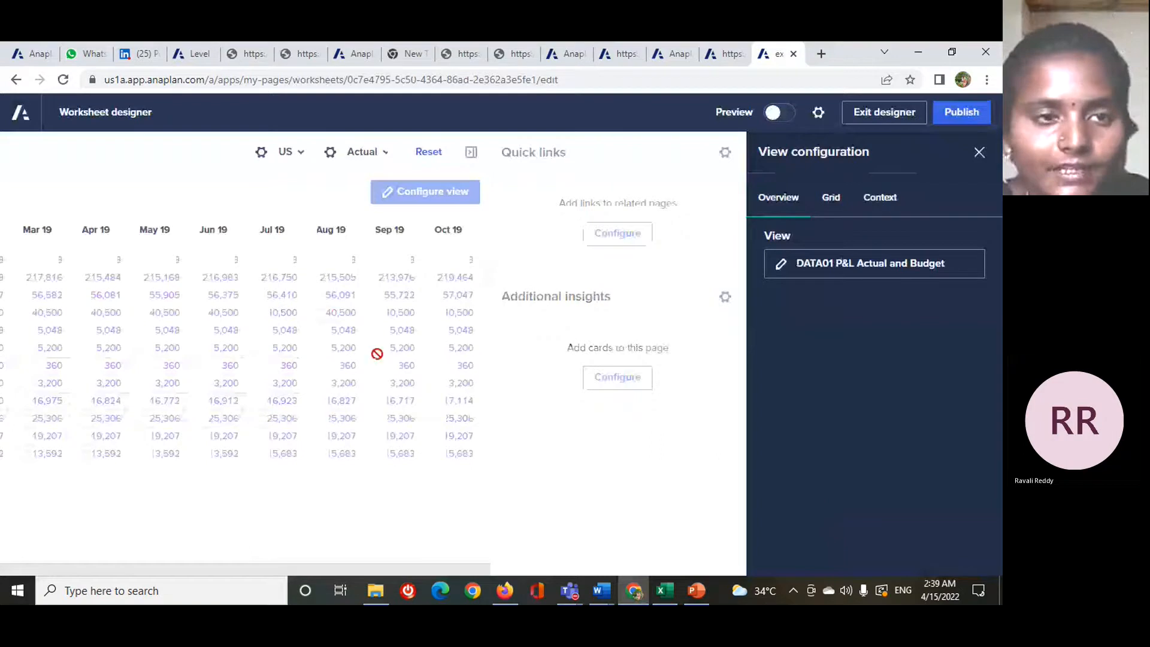
- Display the card types available for Additional insights, and exit the worksheet designer without saving to view the example 4 page
{"action": "left_click", "coordinate": [619, 378]}
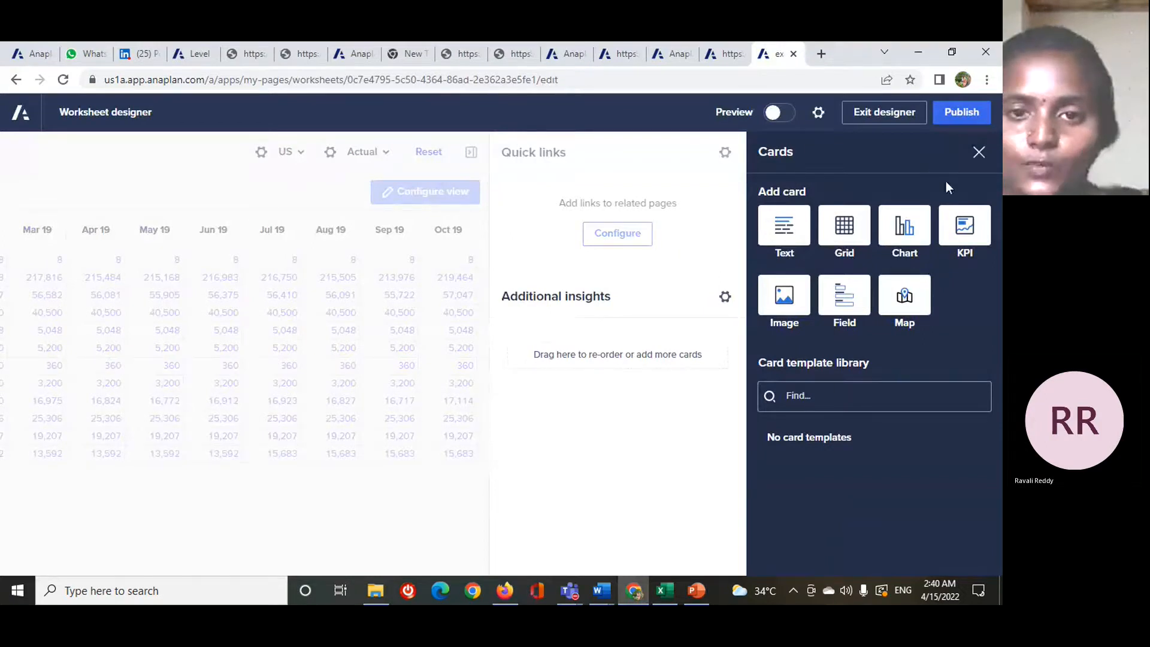
{"action": "left_click", "coordinate": [30, 109]}
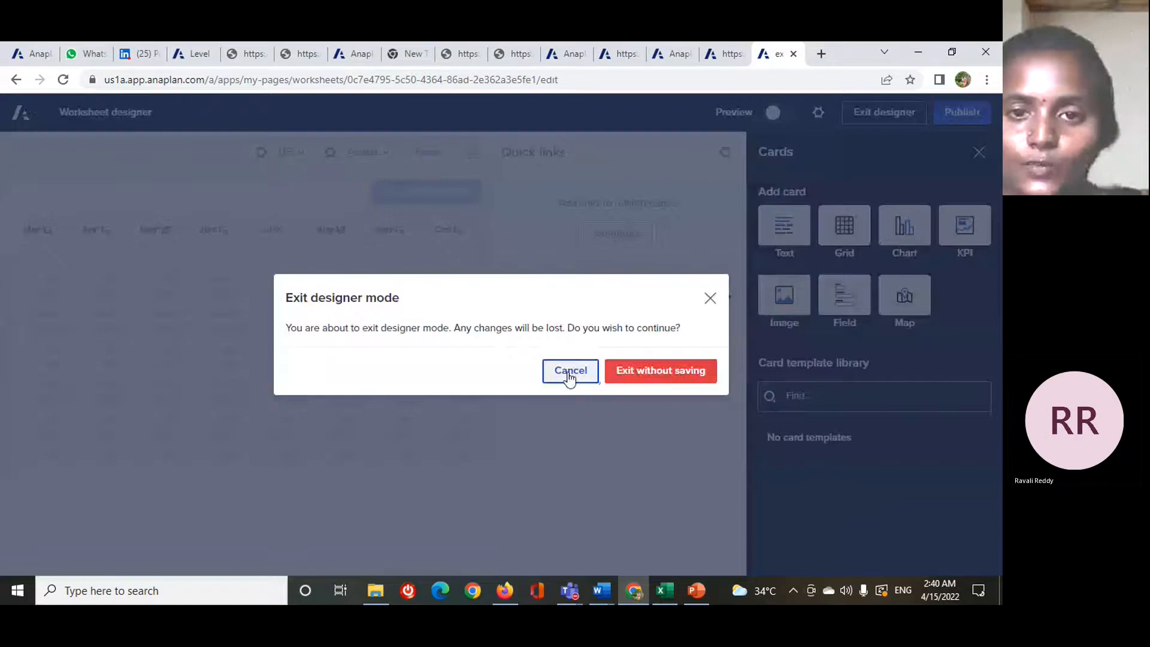
{"action": "left_click", "coordinate": [659, 371]}
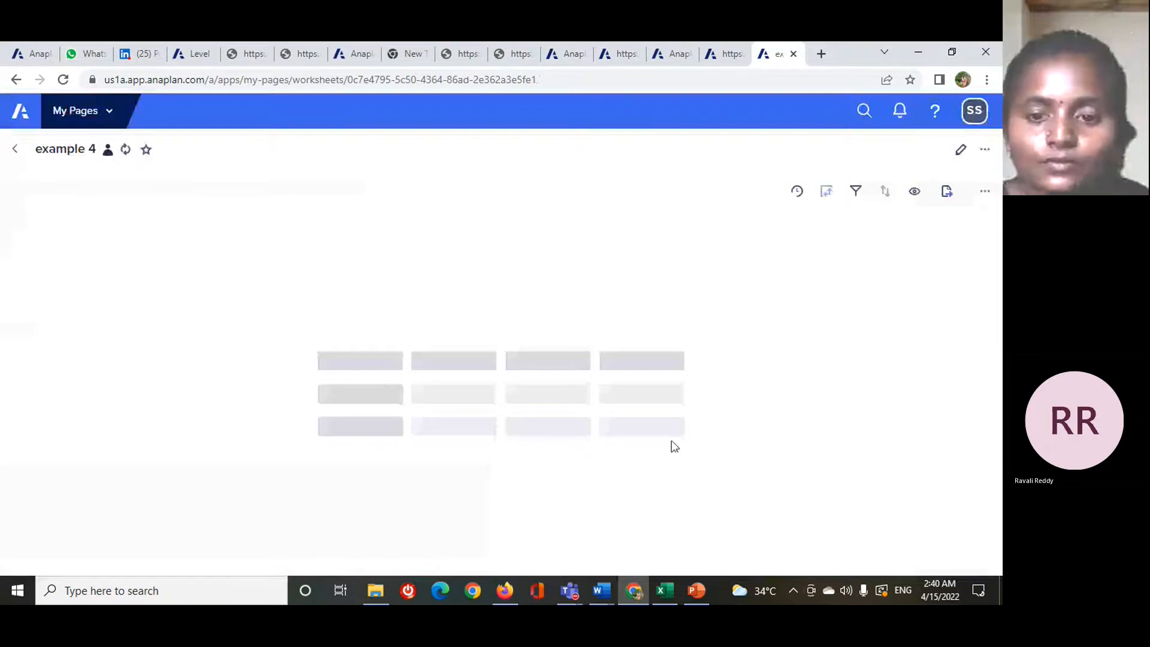
{"action": "mouse_move", "coordinate": [695, 591]}
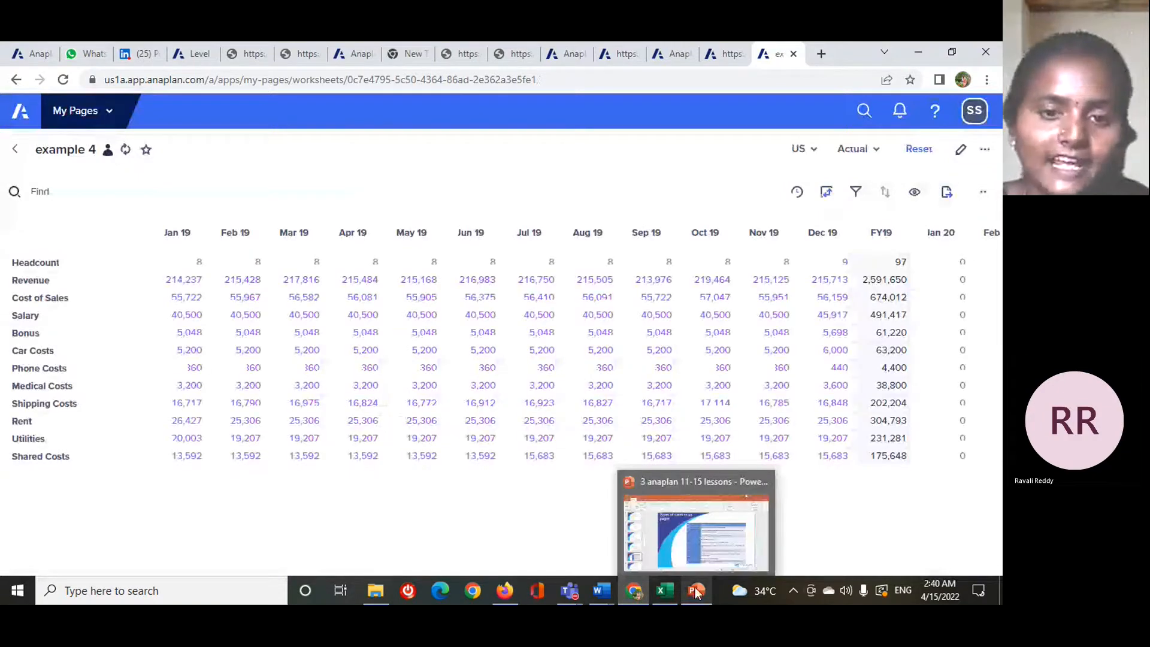
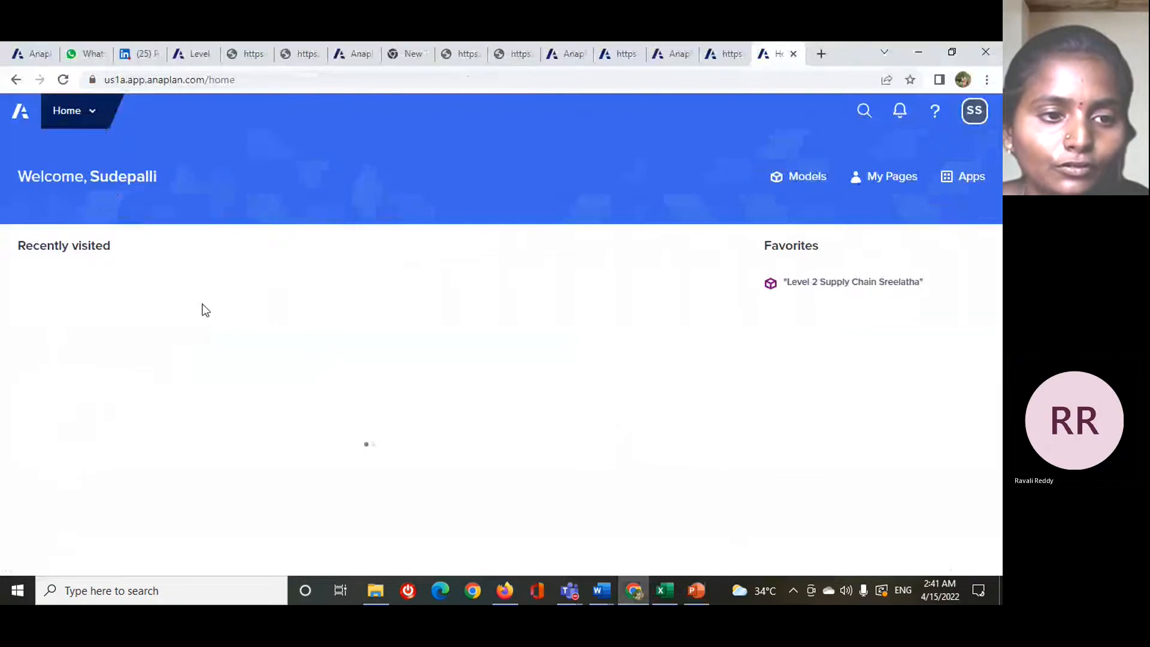
- Open the dashboard settings of the Level 1 FP&A model and insert a dashboard named "example 2" at the end of the list
{"action": "left_click", "coordinate": [151, 367]}
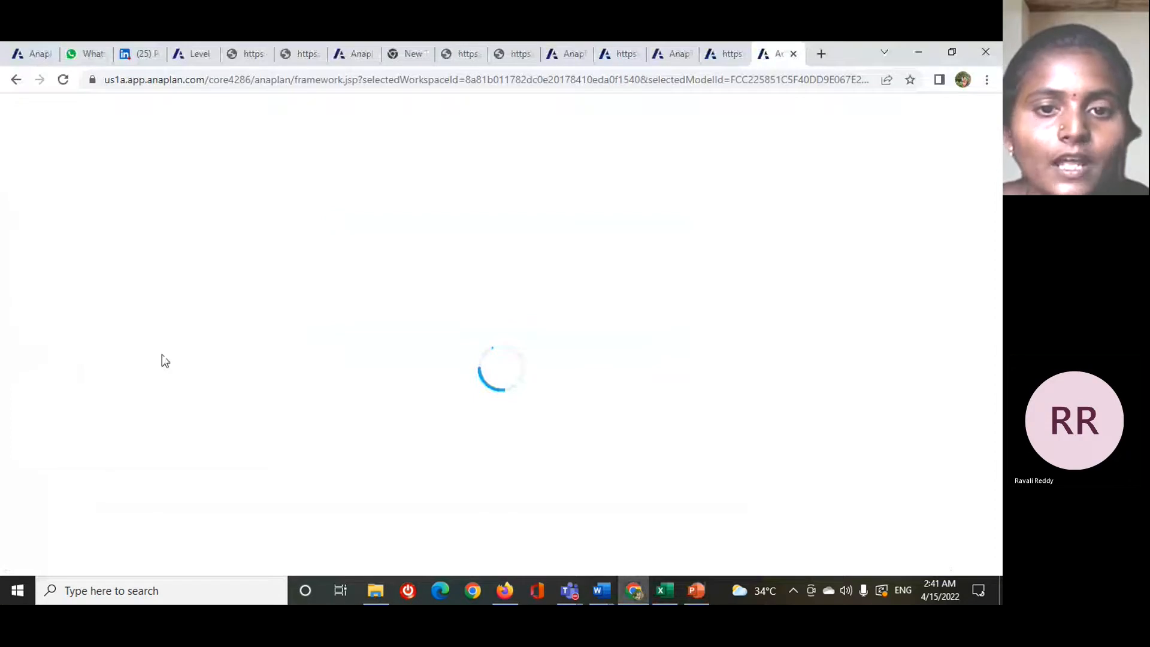
{"action": "left_click", "coordinate": [296, 288]}
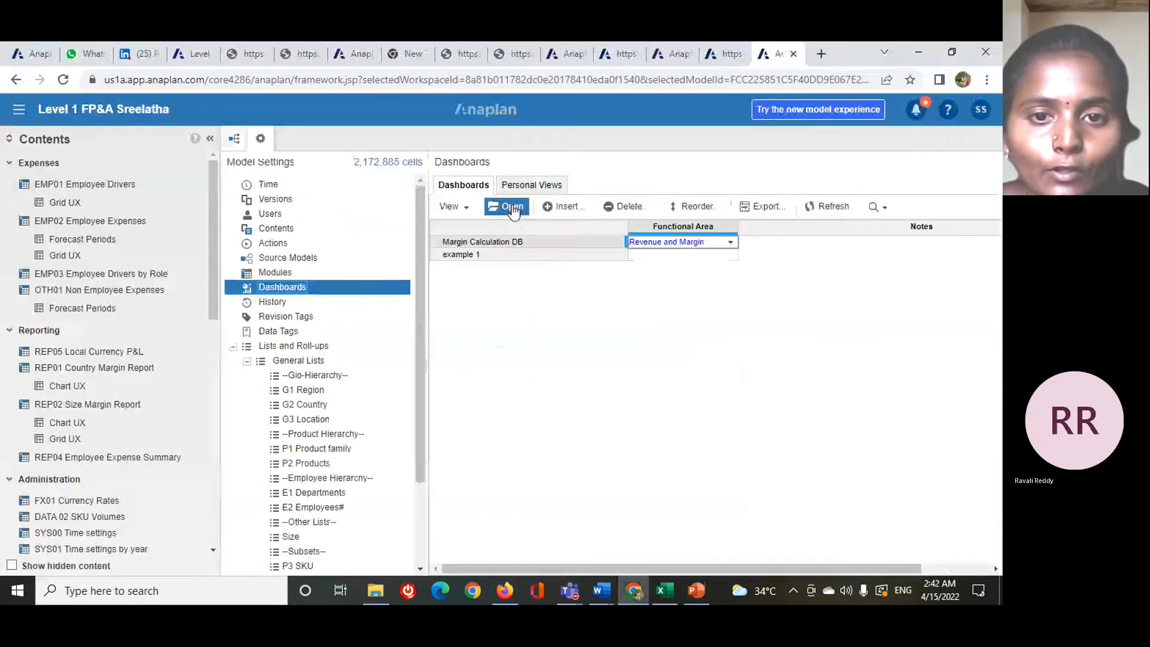
{"action": "left_click", "coordinate": [569, 207]}
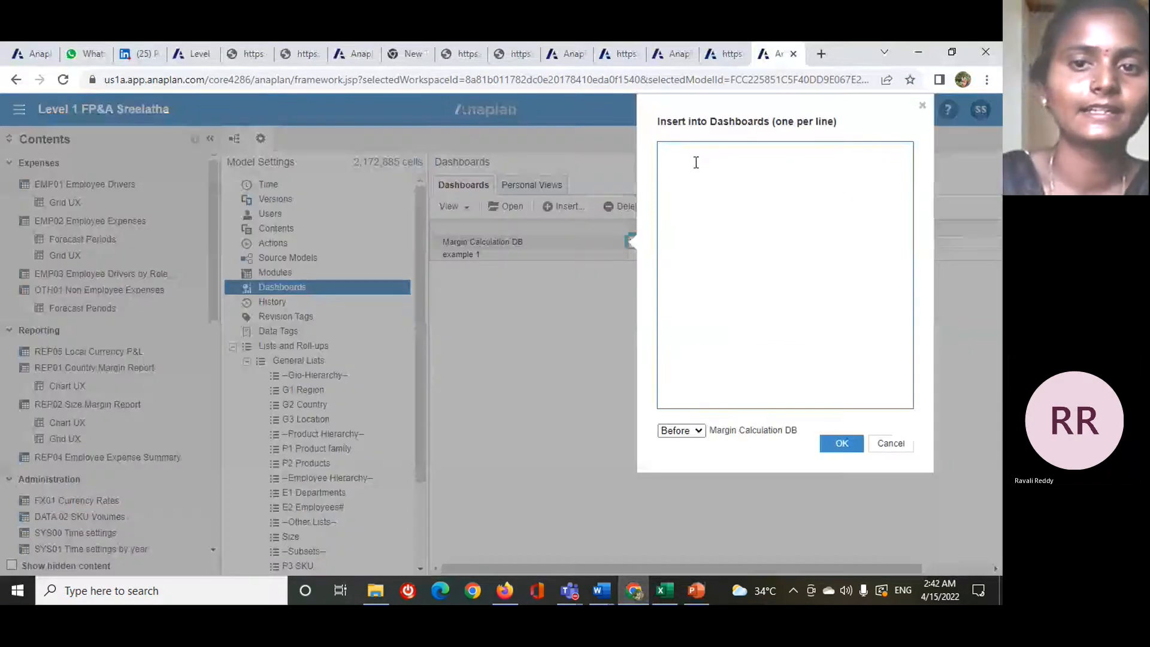
{"action": "type", "text": "e"}
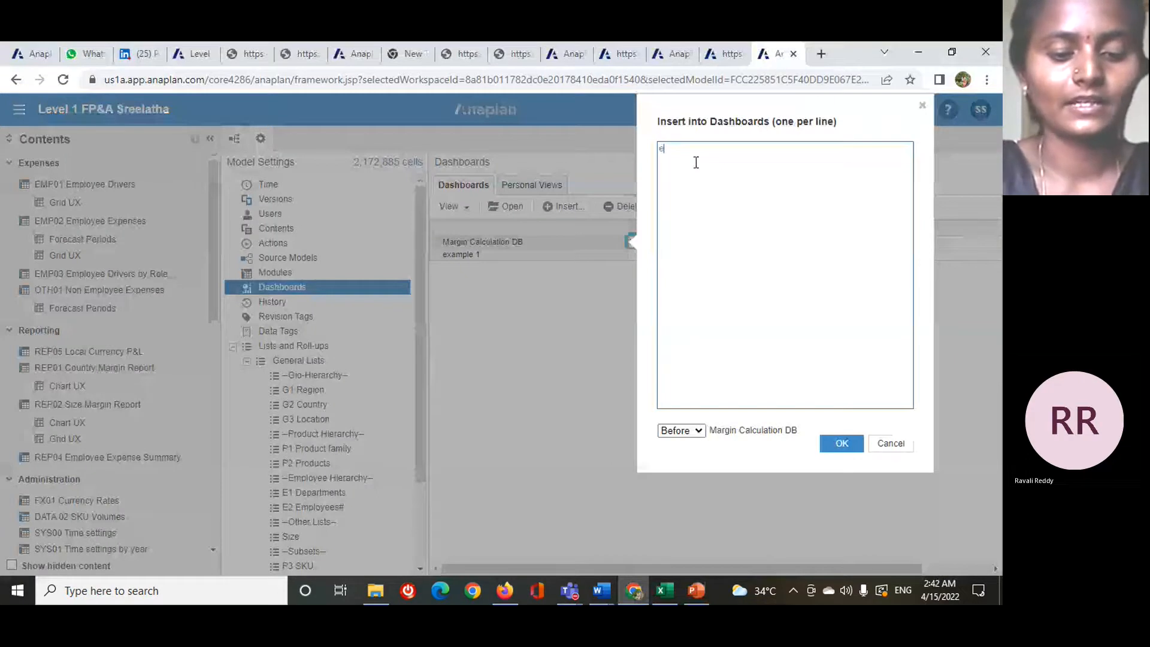
{"action": "type", "text": "xample "}
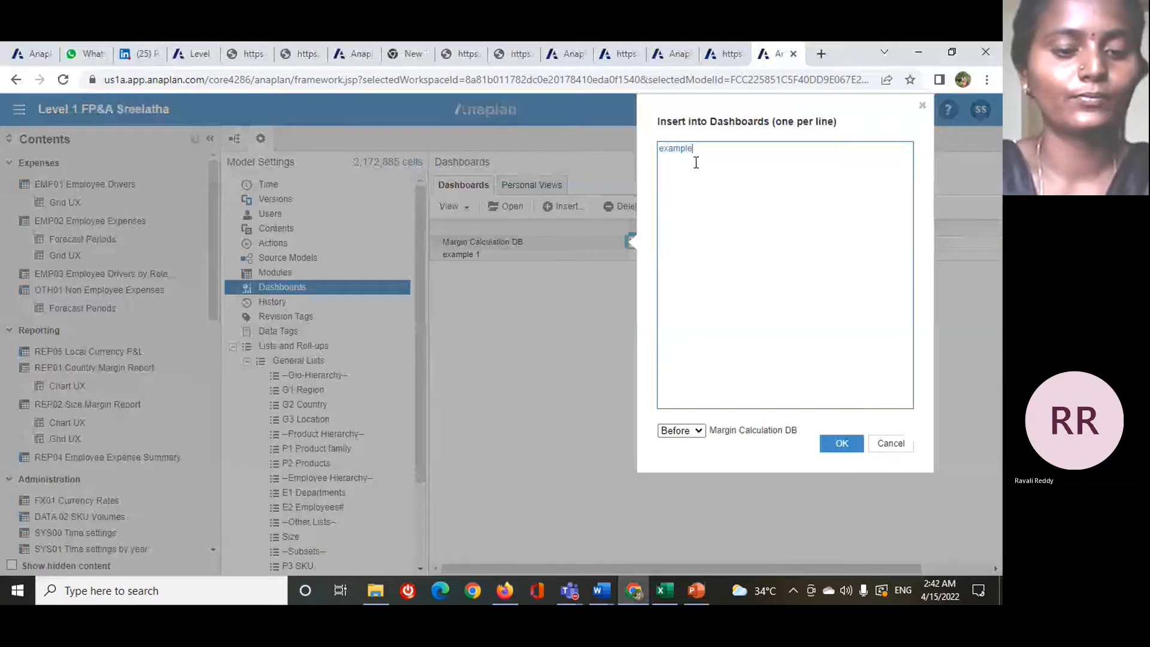
{"action": "type", "text": "2"}
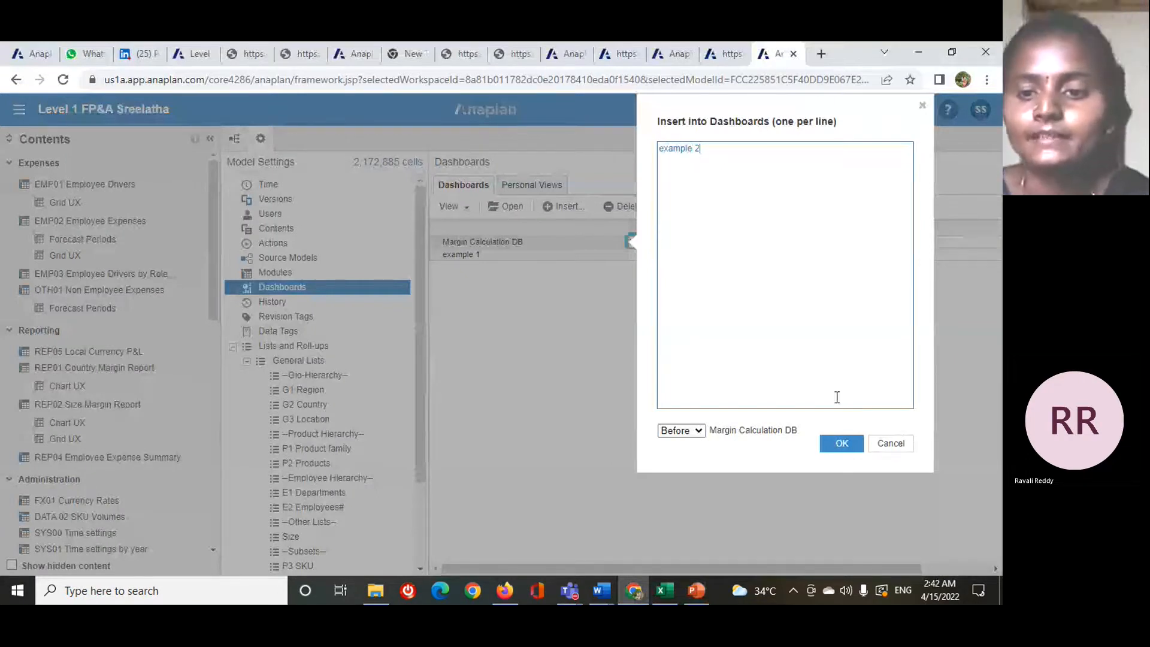
{"action": "left_click", "coordinate": [698, 431]}
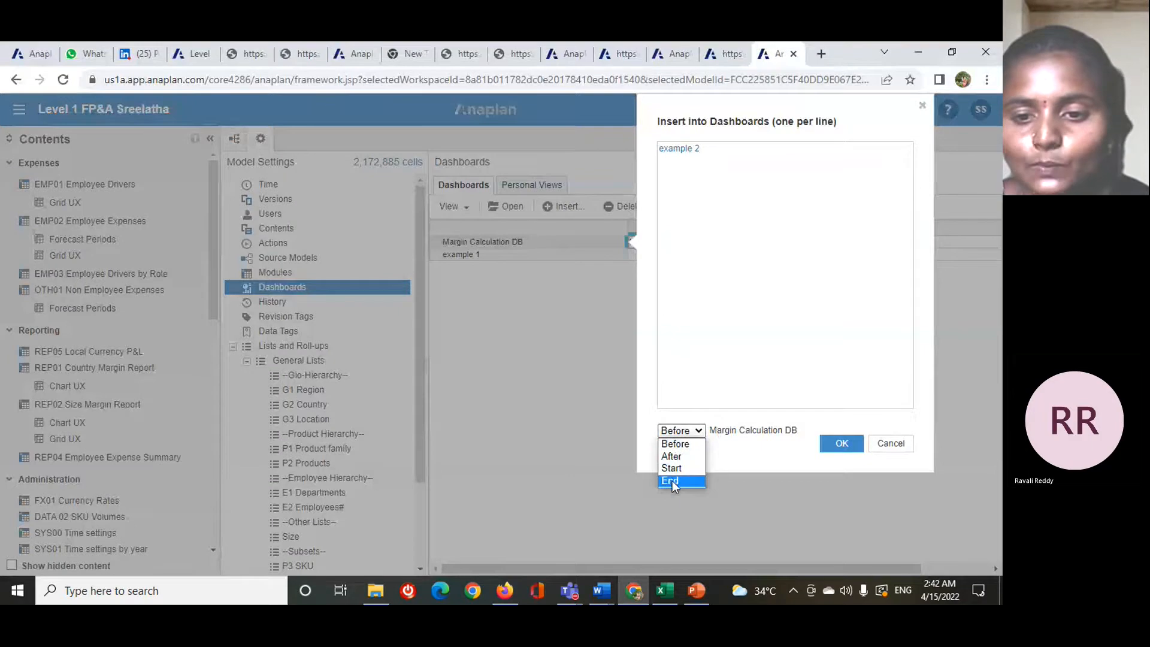
{"action": "left_click", "coordinate": [671, 481]}
{"action": "left_click", "coordinate": [840, 444]}
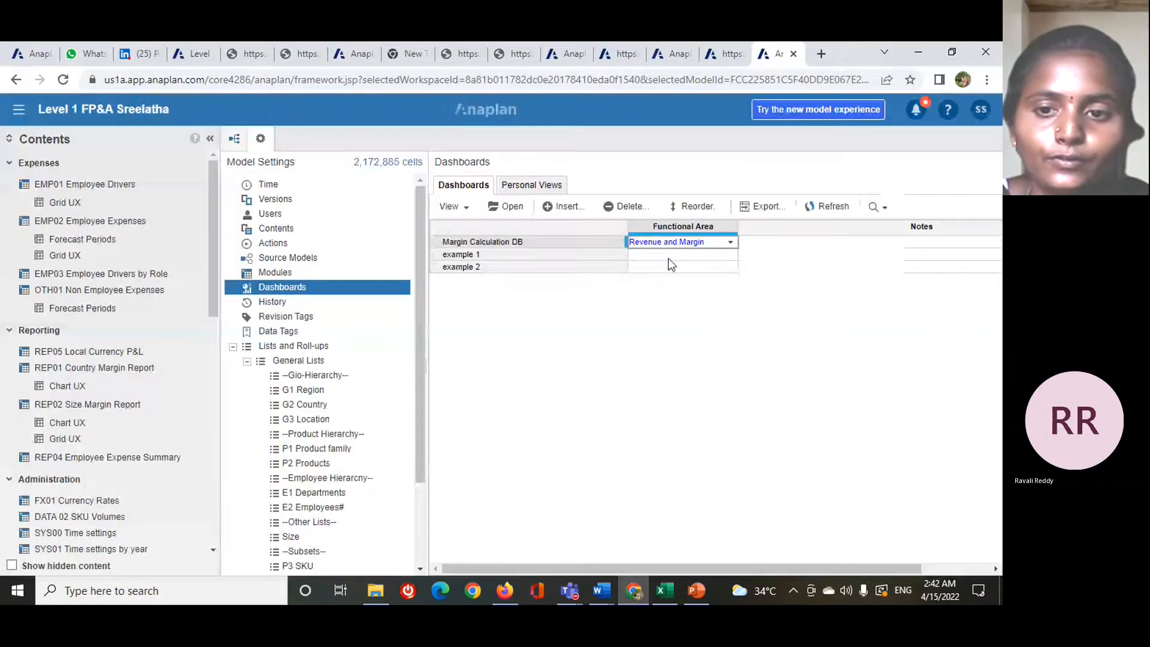
- Display the functional area choices for the example 2 dashboard and dismiss them without assigning one
{"action": "left_click", "coordinate": [671, 267]}
{"action": "left_click", "coordinate": [730, 267]}
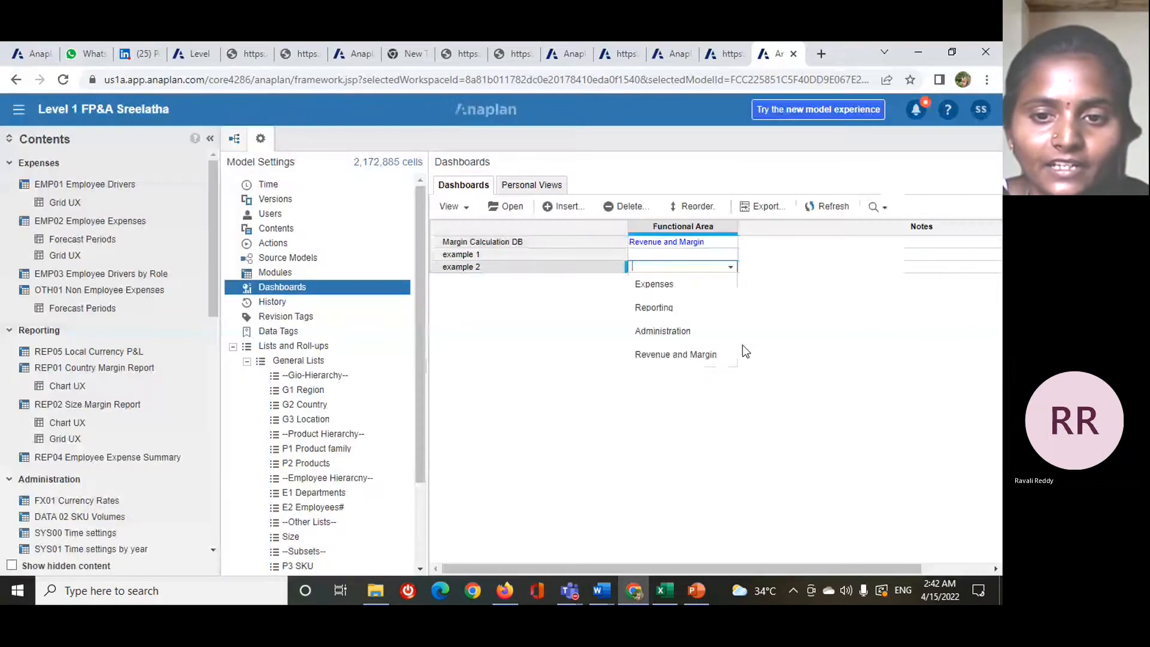
{"action": "left_click", "coordinate": [784, 295]}
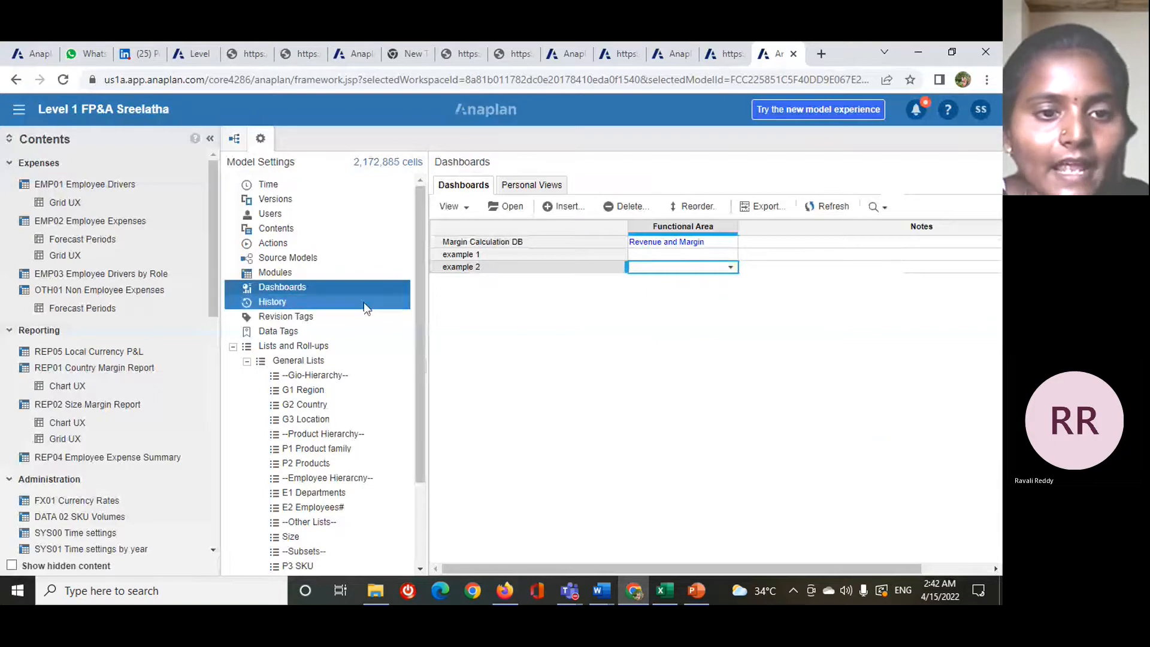
{"action": "left_click", "coordinate": [383, 278]}
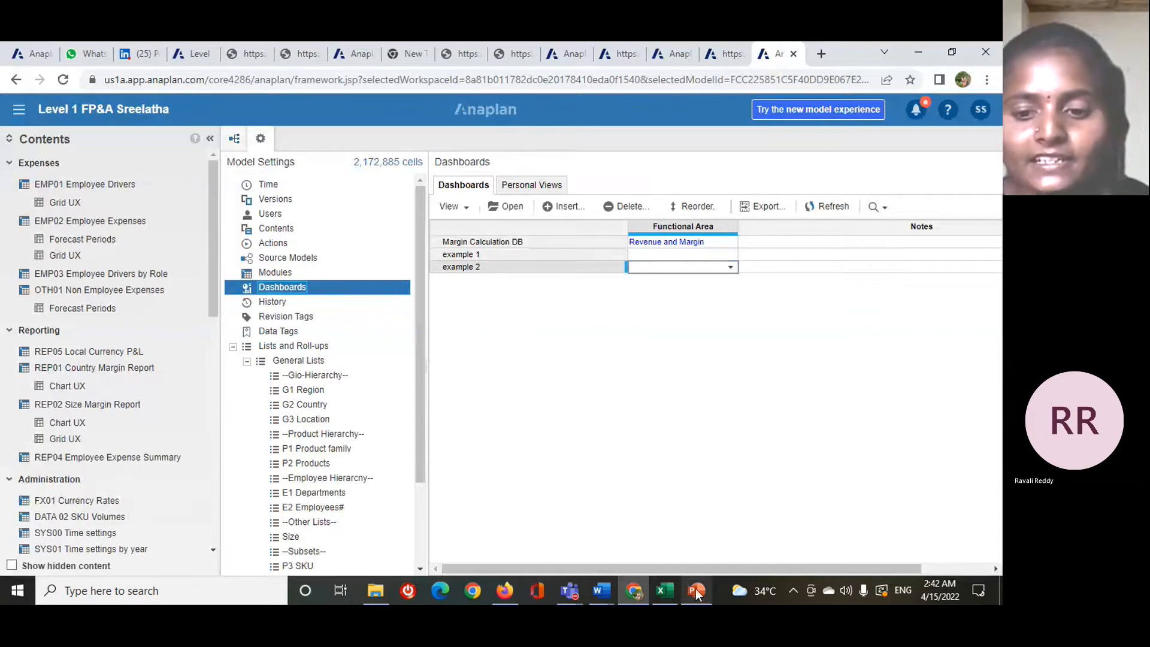
- Switch to the lessons presentation in PowerPoint and show slide 22, "Sub topics in classic dashboards"
{"action": "mouse_move", "coordinate": [696, 593]}
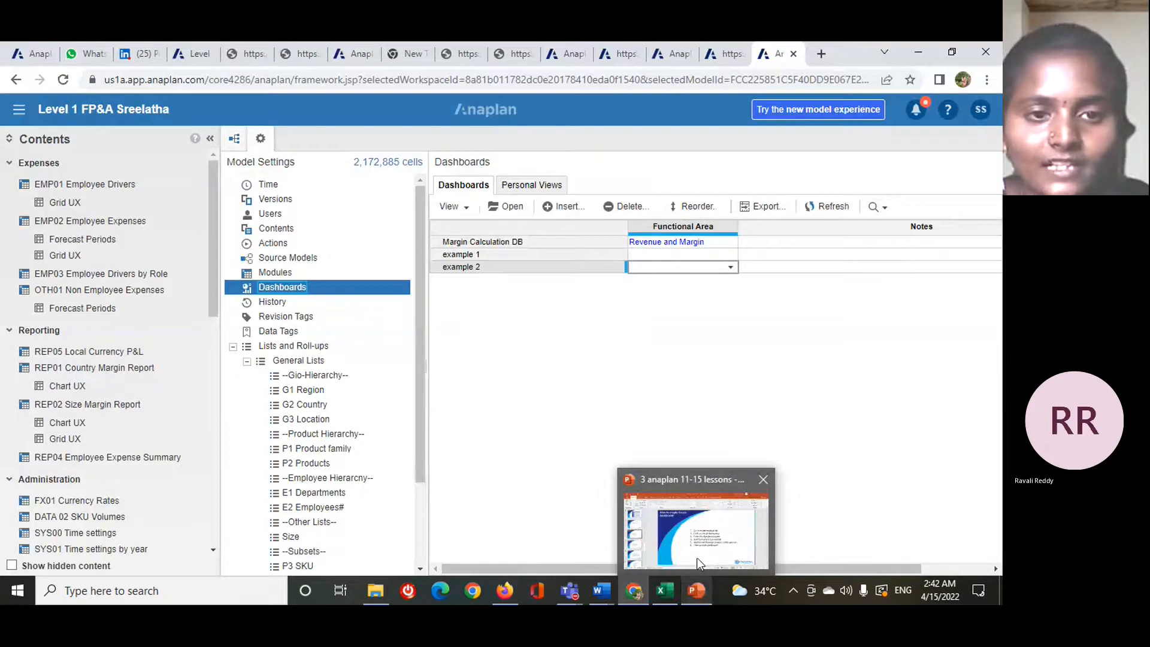
{"action": "left_click", "coordinate": [696, 558]}
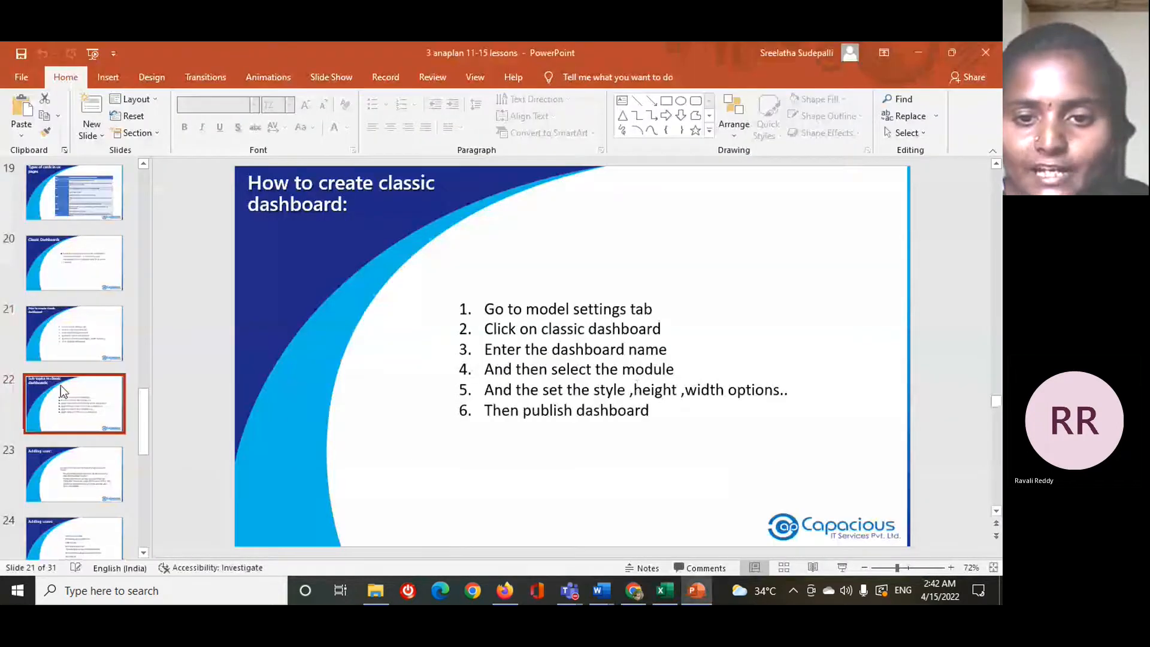
{"action": "left_click", "coordinate": [60, 385]}
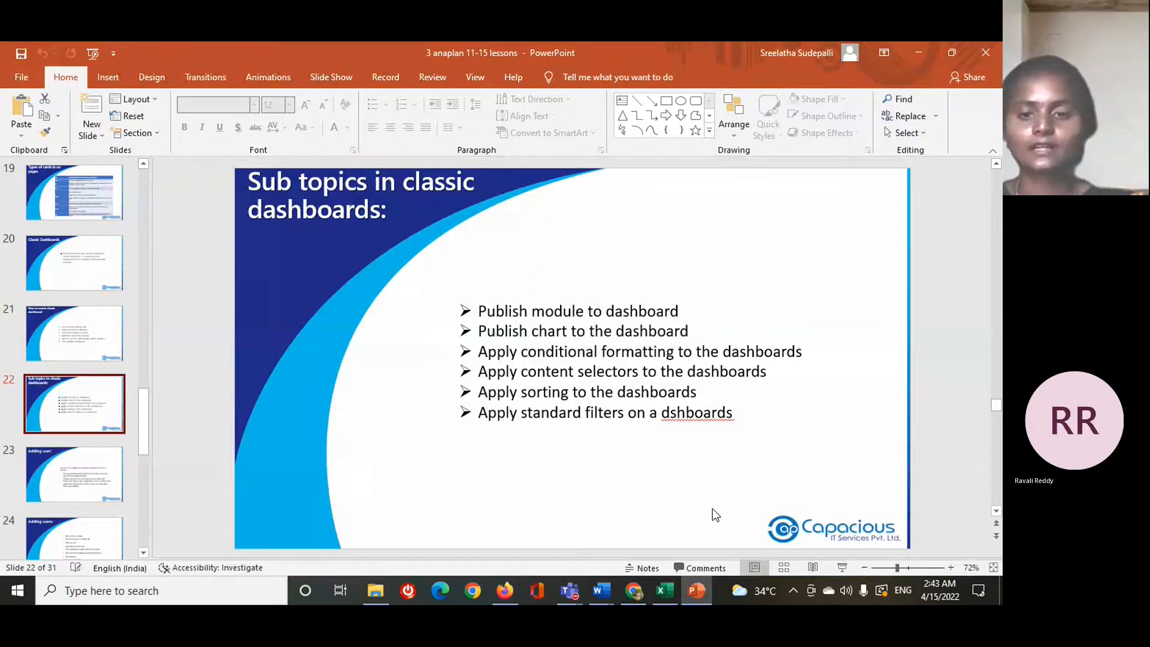
- Return to Anaplan in Chrome and open the P&L actual budget module from the model's list of modules
{"action": "mouse_move", "coordinate": [639, 590]}
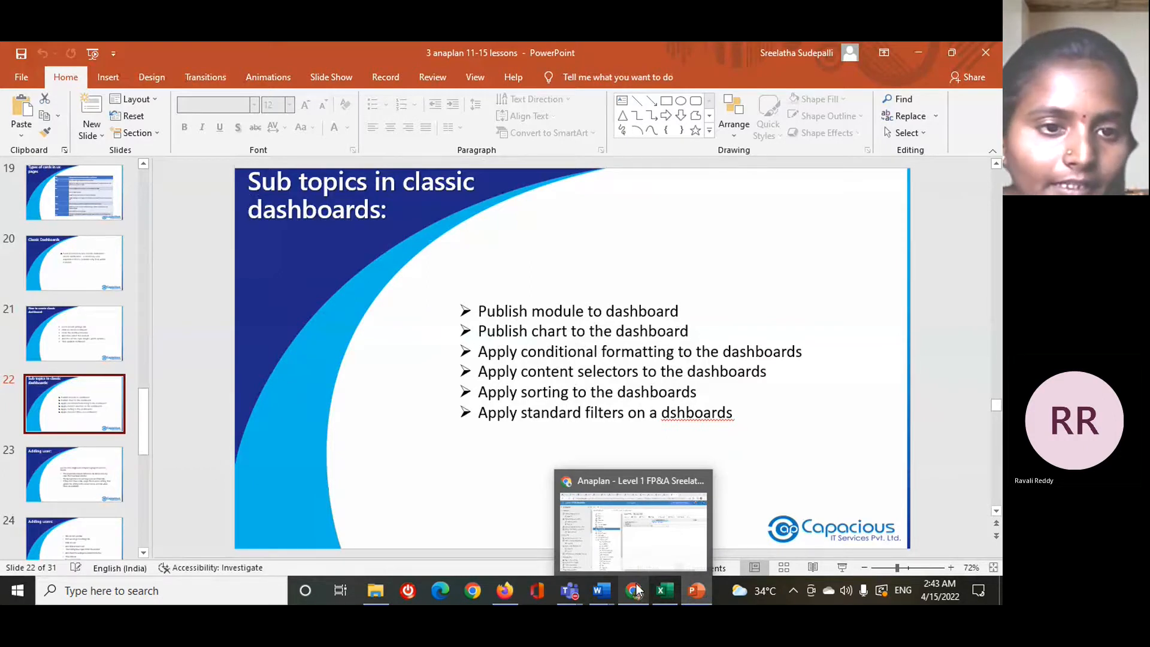
{"action": "left_click", "coordinate": [637, 590]}
{"action": "left_click", "coordinate": [297, 271]}
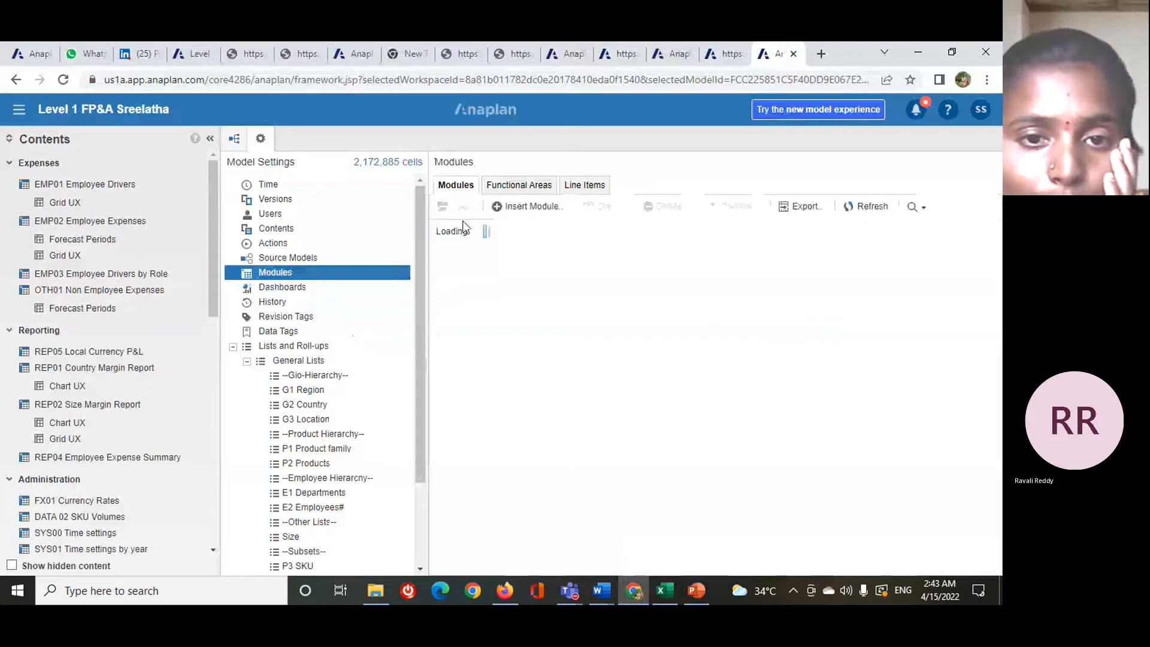
{"action": "double_click", "coordinate": [494, 258]}
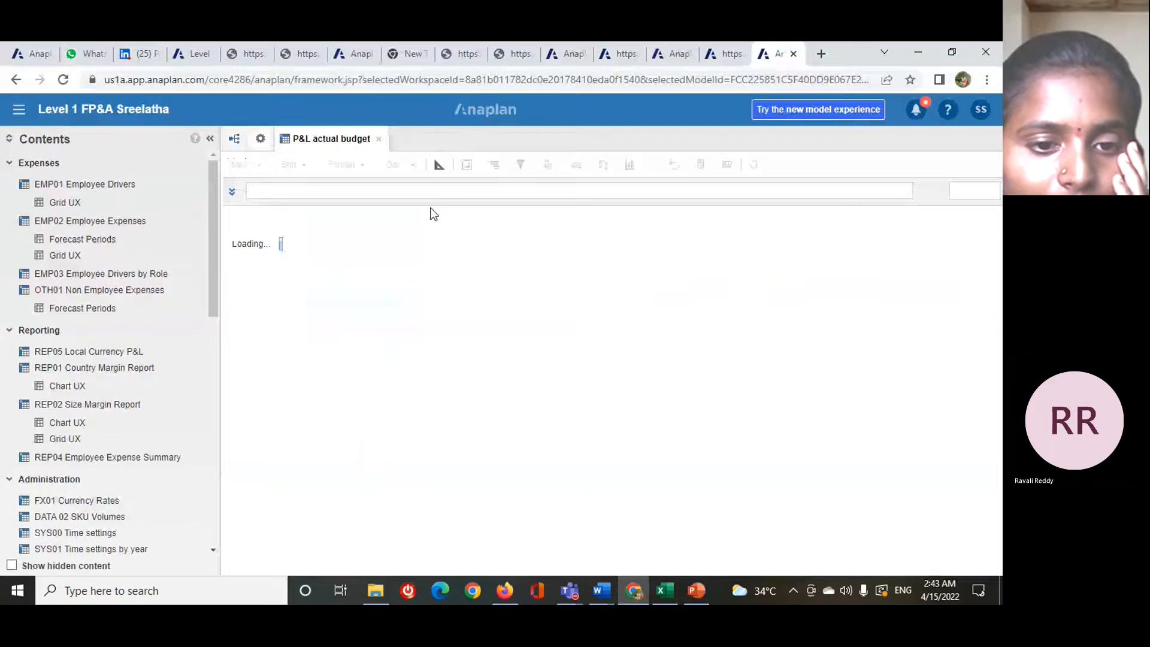
{"action": "left_click", "coordinate": [336, 220]}
{"action": "left_click", "coordinate": [361, 290]}
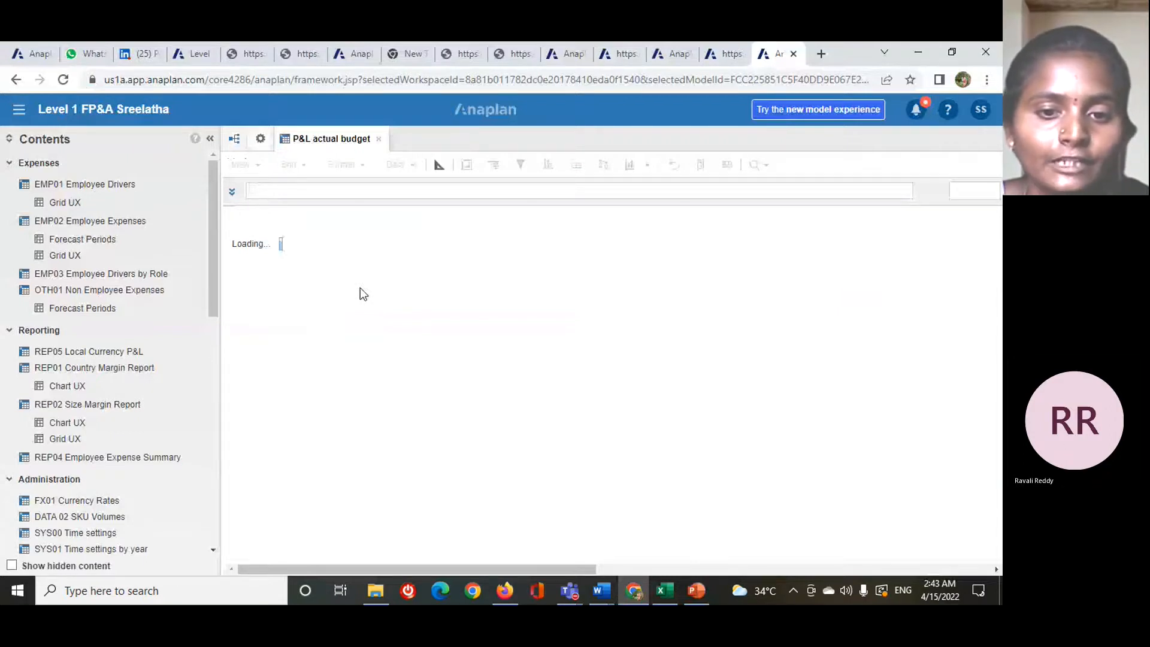
- Publish the P&L actual budget module to the example 2 dashboard
{"action": "left_click", "coordinate": [245, 165]}
{"action": "mouse_move", "coordinate": [419, 359]}
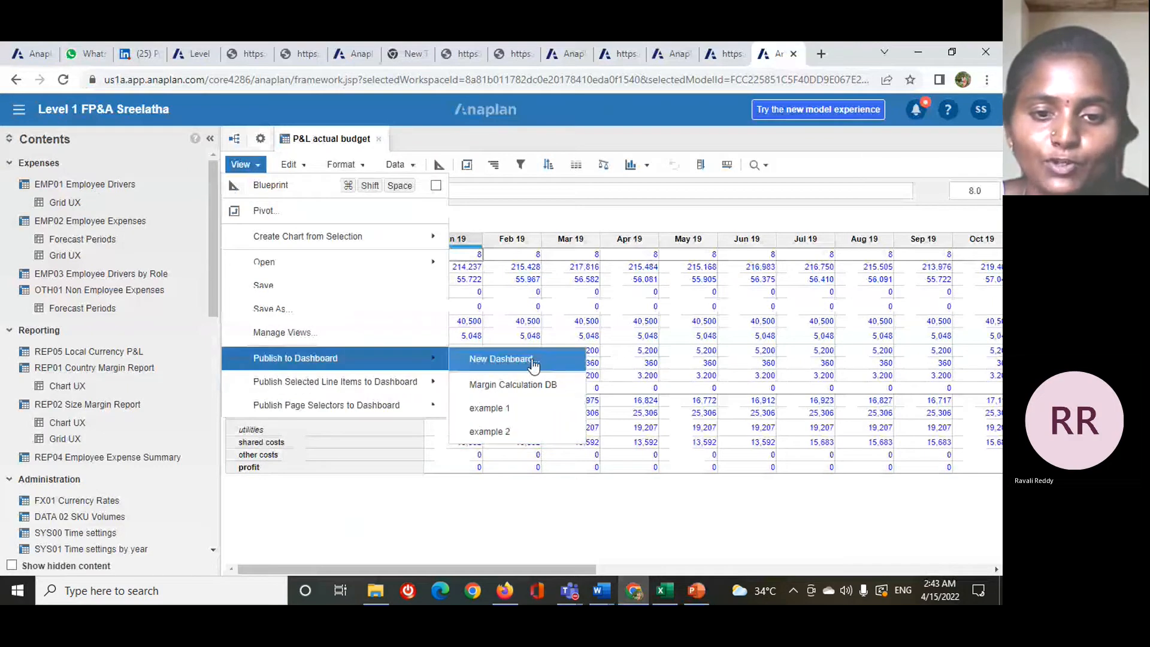
{"action": "left_click", "coordinate": [512, 434]}
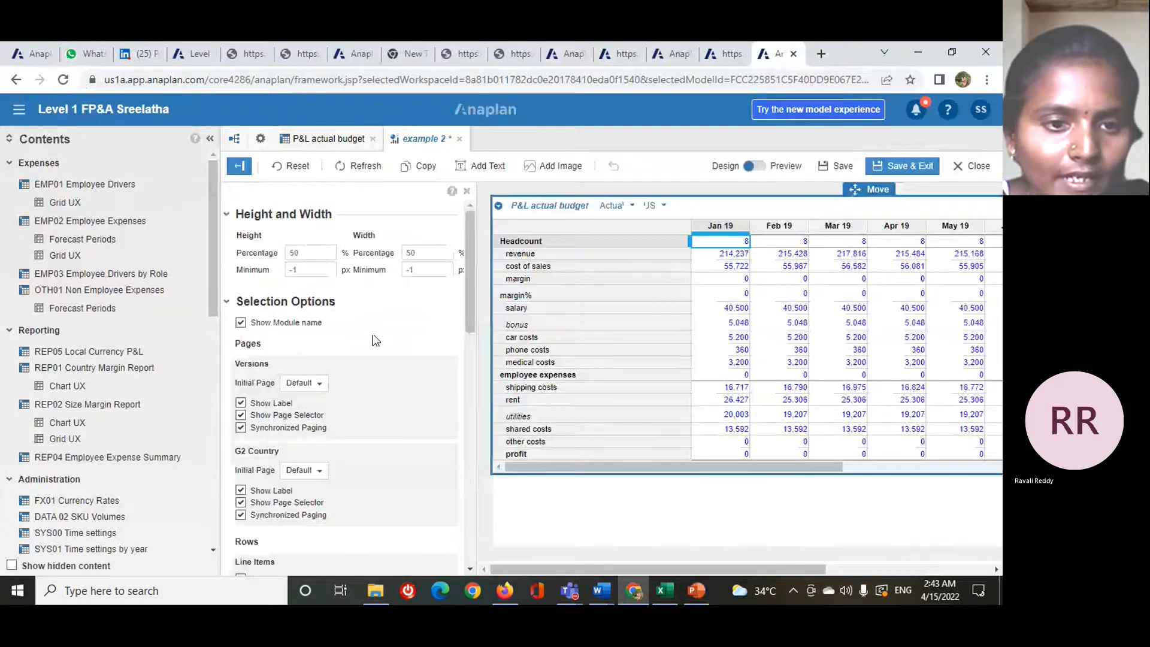
- Try hiding the grid's module name, Versions label and Versions page selector, restoring each option after showing its effect
{"action": "left_click", "coordinate": [241, 324]}
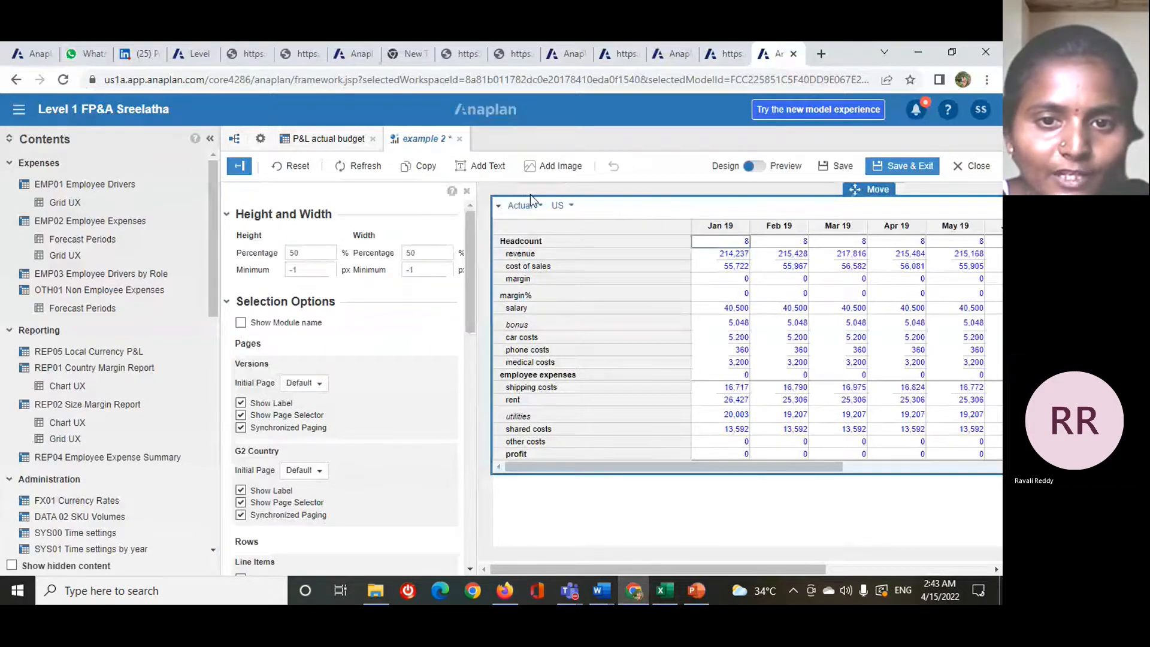
{"action": "left_click", "coordinate": [255, 326]}
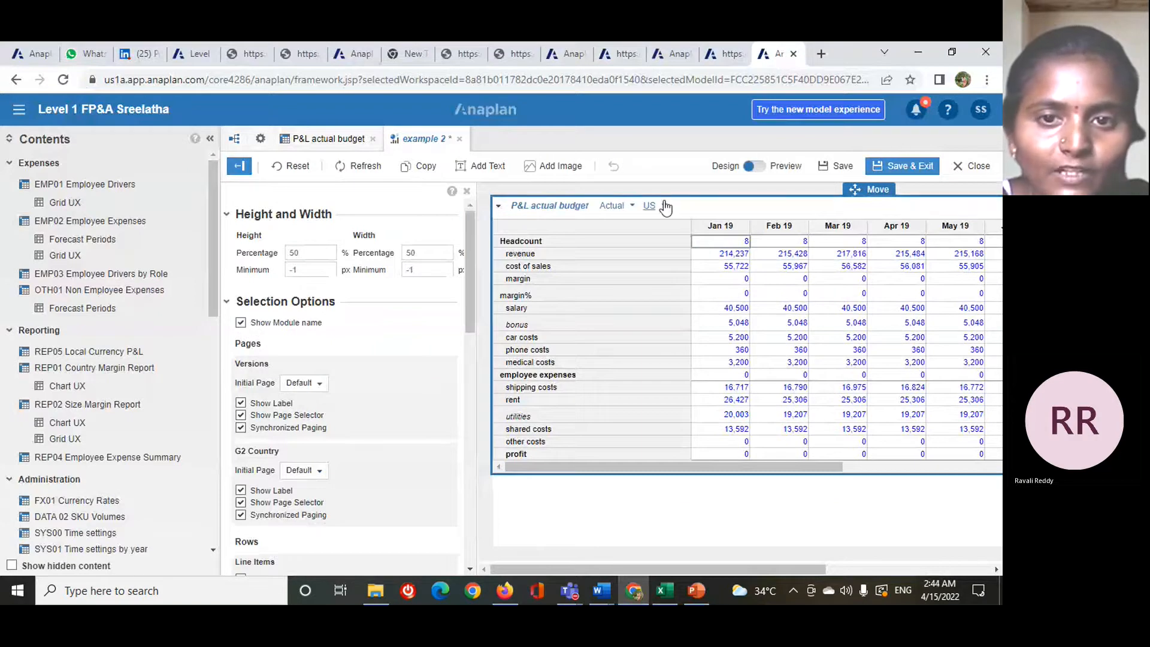
{"action": "left_click", "coordinate": [240, 403]}
{"action": "left_click", "coordinate": [240, 415]}
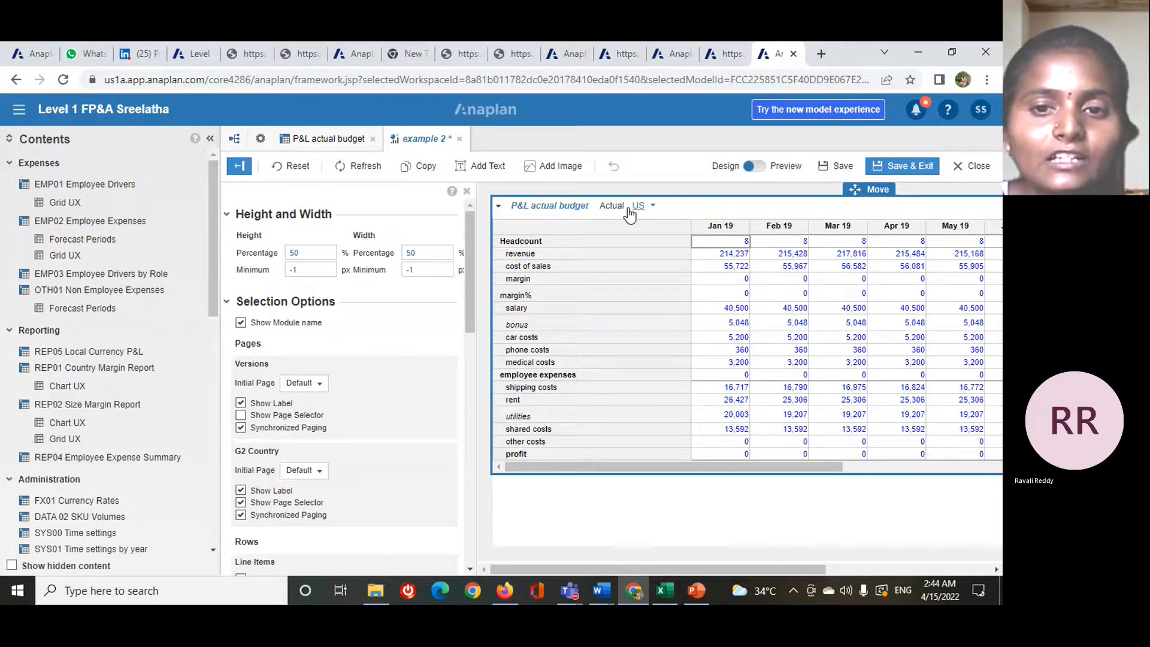
{"action": "left_click", "coordinate": [240, 415]}
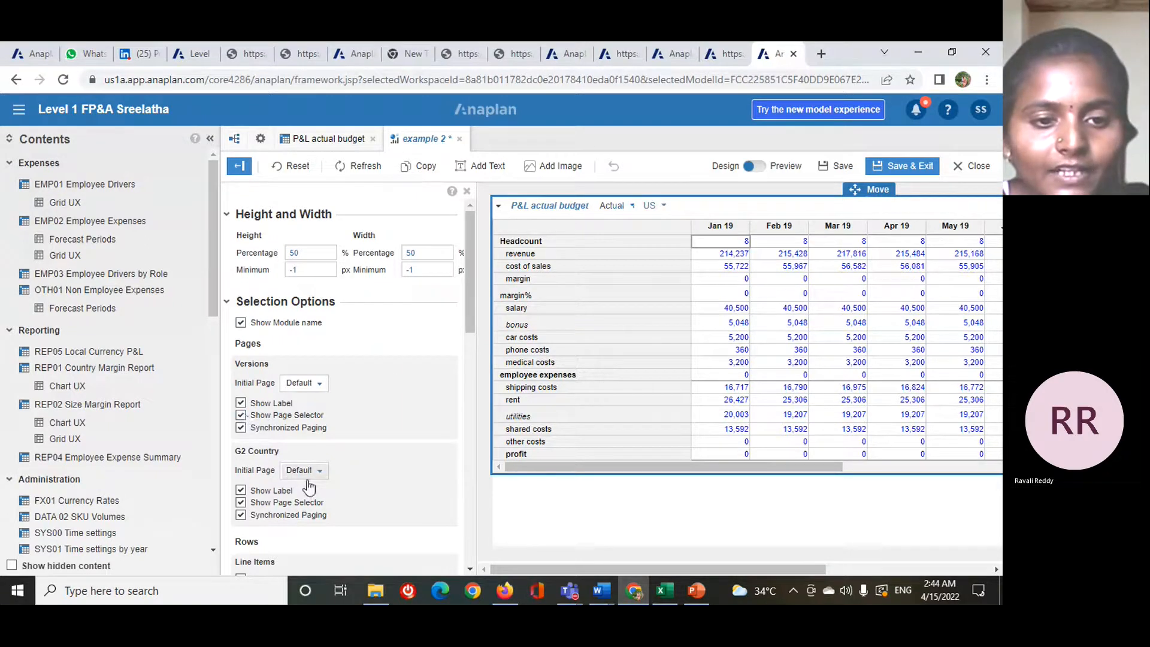
- Examine the published grid's row and column selection, usability, toolbar and menu options in the dashboard designer
{"action": "scroll", "coordinate": [309, 486], "scroll_direction": "down", "scroll_amount": 3}
{"action": "scroll", "coordinate": [340, 346], "scroll_direction": "up", "scroll_amount": 3}
{"action": "scroll", "coordinate": [317, 413], "scroll_direction": "down", "scroll_amount": 3}
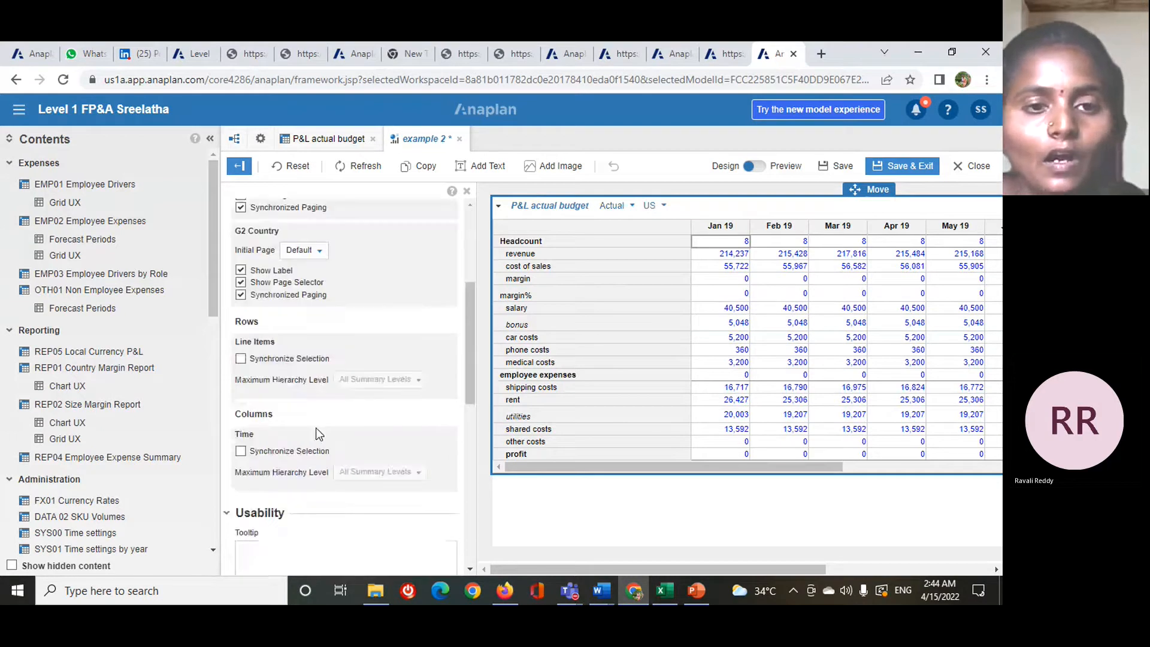
{"action": "scroll", "coordinate": [315, 427], "scroll_direction": "up", "scroll_amount": 3}
{"action": "scroll", "coordinate": [300, 394], "scroll_direction": "down", "scroll_amount": 3}
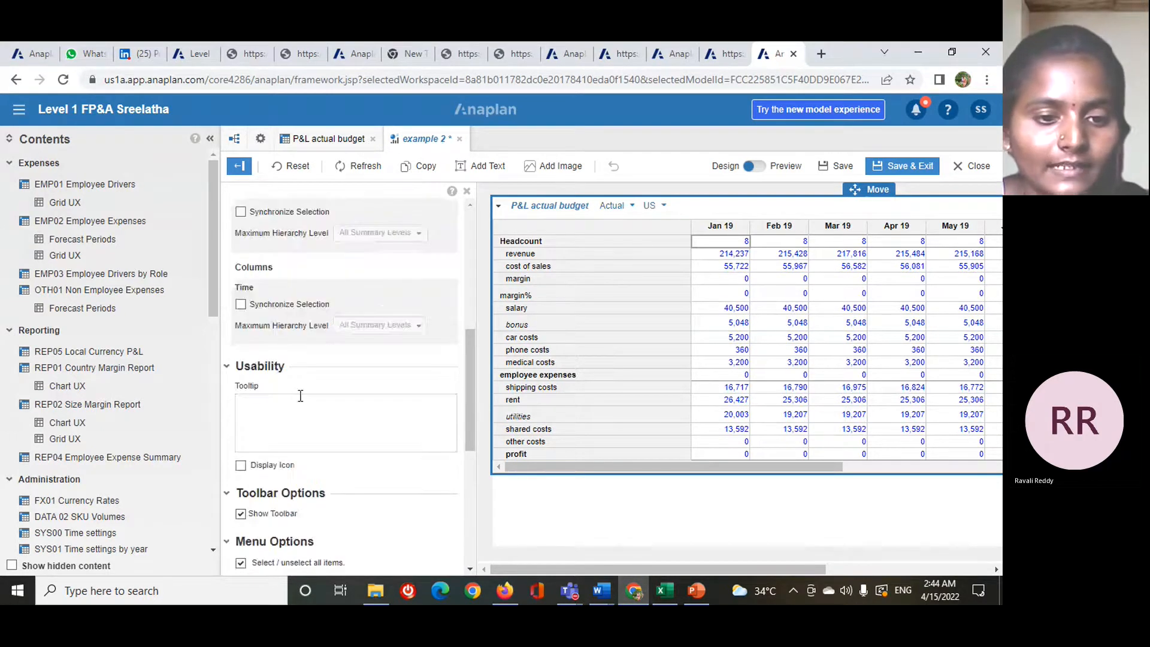
{"action": "scroll", "coordinate": [293, 402], "scroll_direction": "down", "scroll_amount": 5}
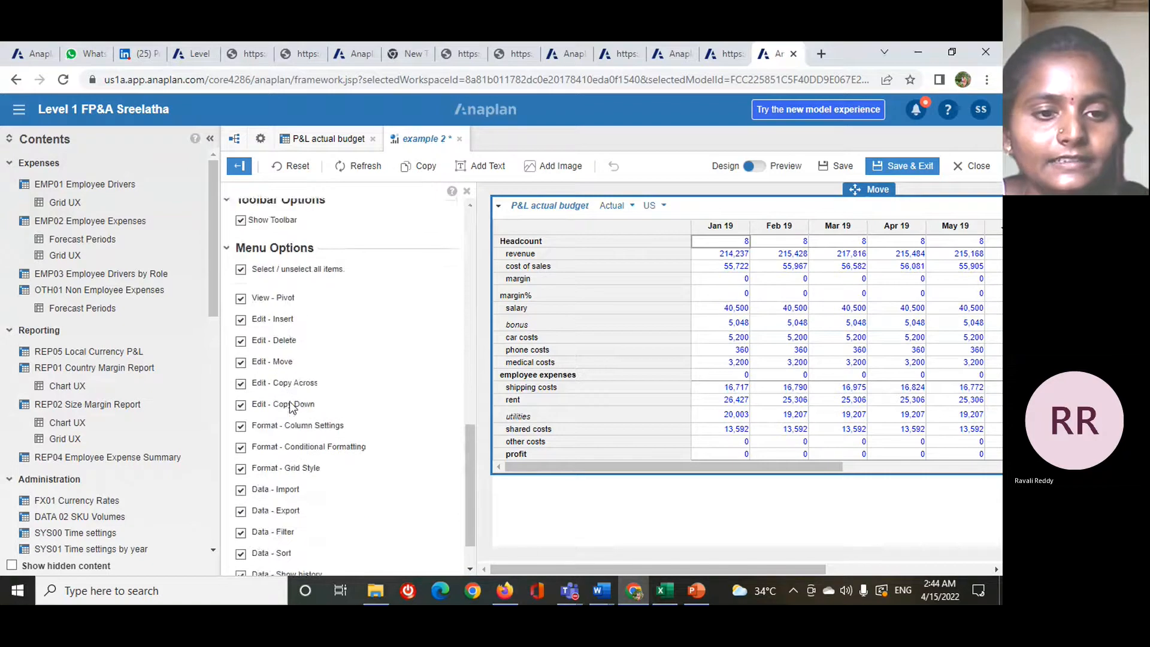
{"action": "scroll", "coordinate": [290, 401], "scroll_direction": "up", "scroll_amount": 5}
{"action": "scroll", "coordinate": [281, 393], "scroll_direction": "up", "scroll_amount": 5}
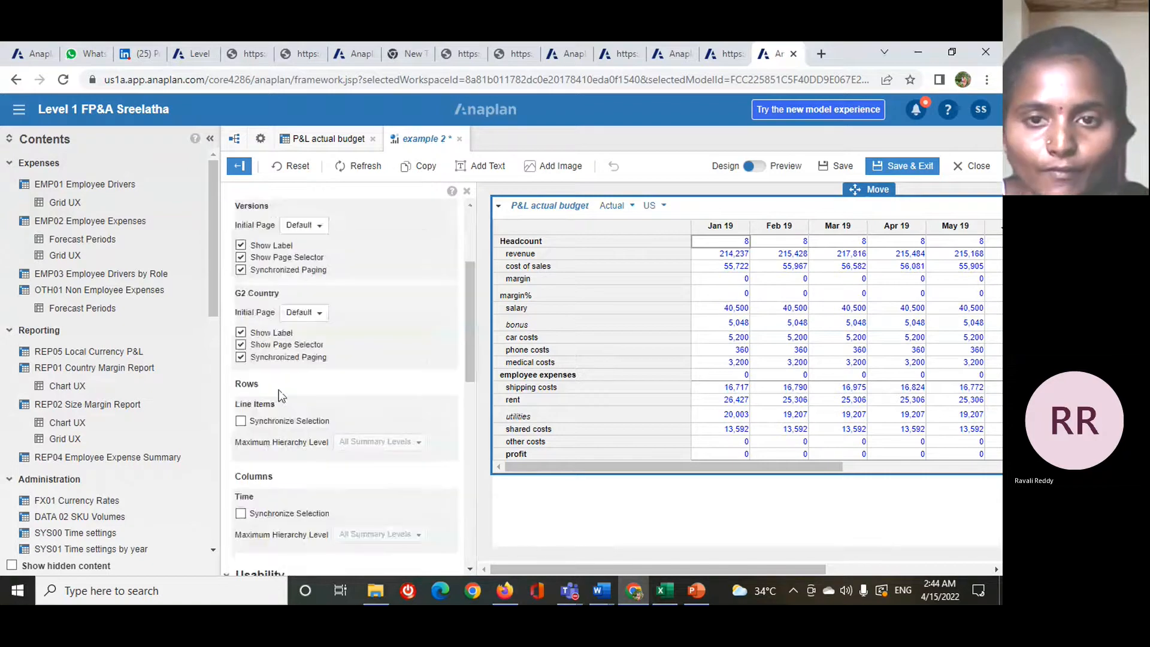
- Save the example 2 dashboard and exit its designer, and display the country choices in the grid's page selector
{"action": "left_click", "coordinate": [900, 168]}
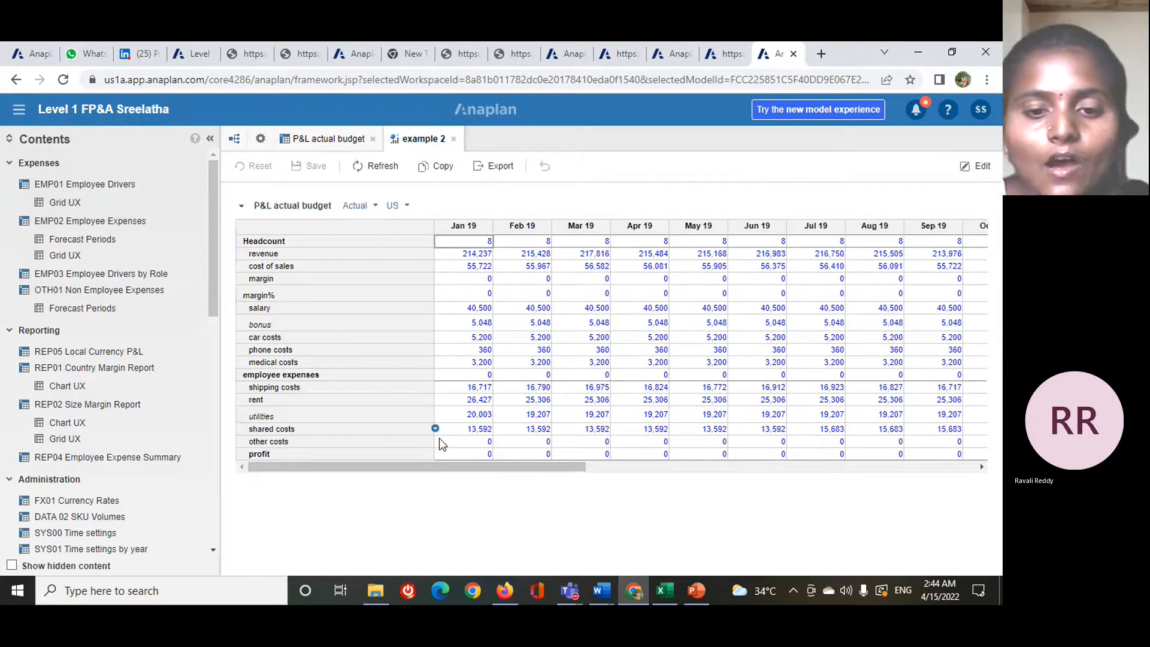
{"action": "left_click", "coordinate": [400, 207]}
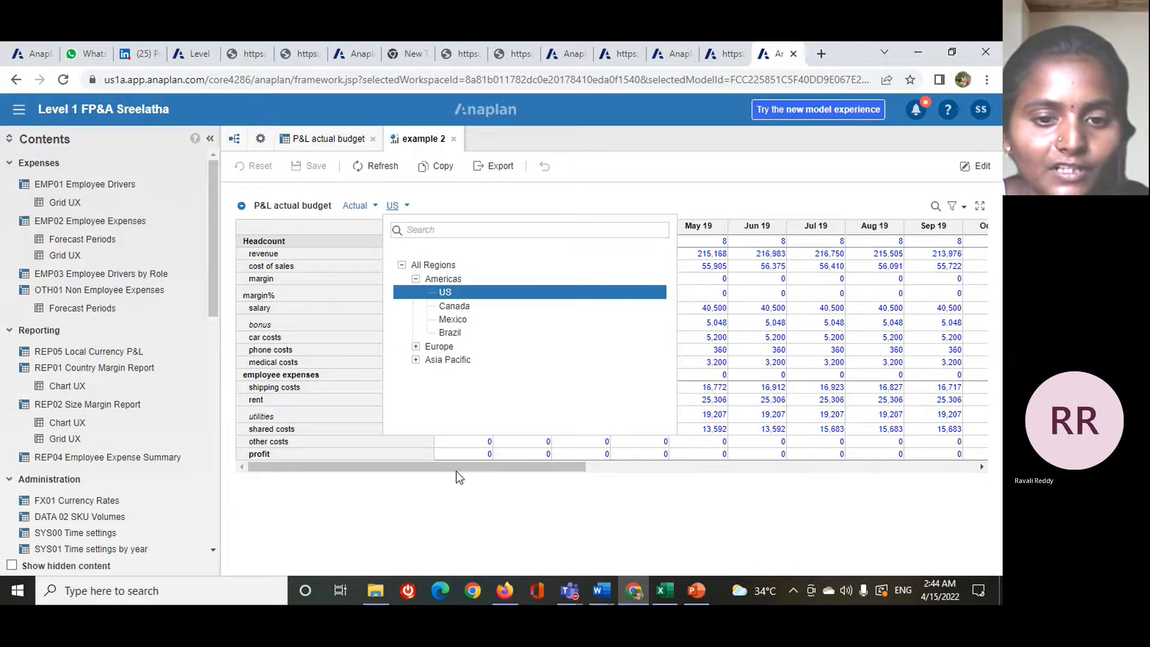
{"action": "left_click", "coordinate": [419, 514]}
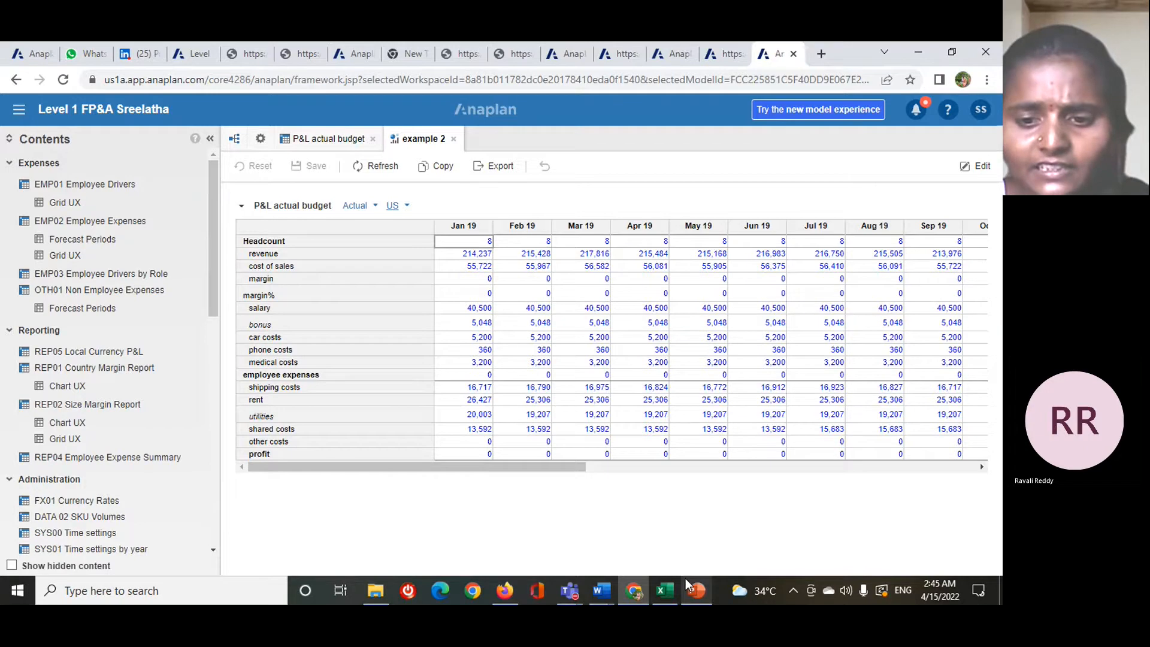
- Review the classic dashboard sub-topics slide in PowerPoint, and return to Anaplan in Chrome to reopen the P&L actual budget module
{"action": "mouse_move", "coordinate": [695, 590]}
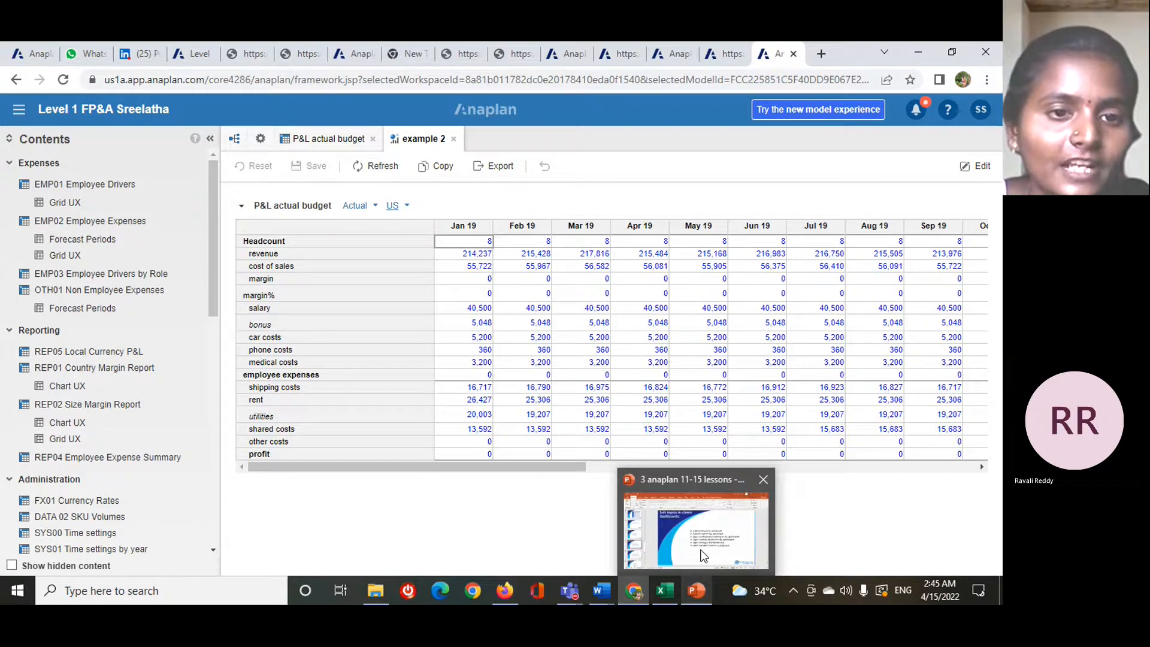
{"action": "left_click", "coordinate": [703, 556]}
{"action": "mouse_move", "coordinate": [636, 597]}
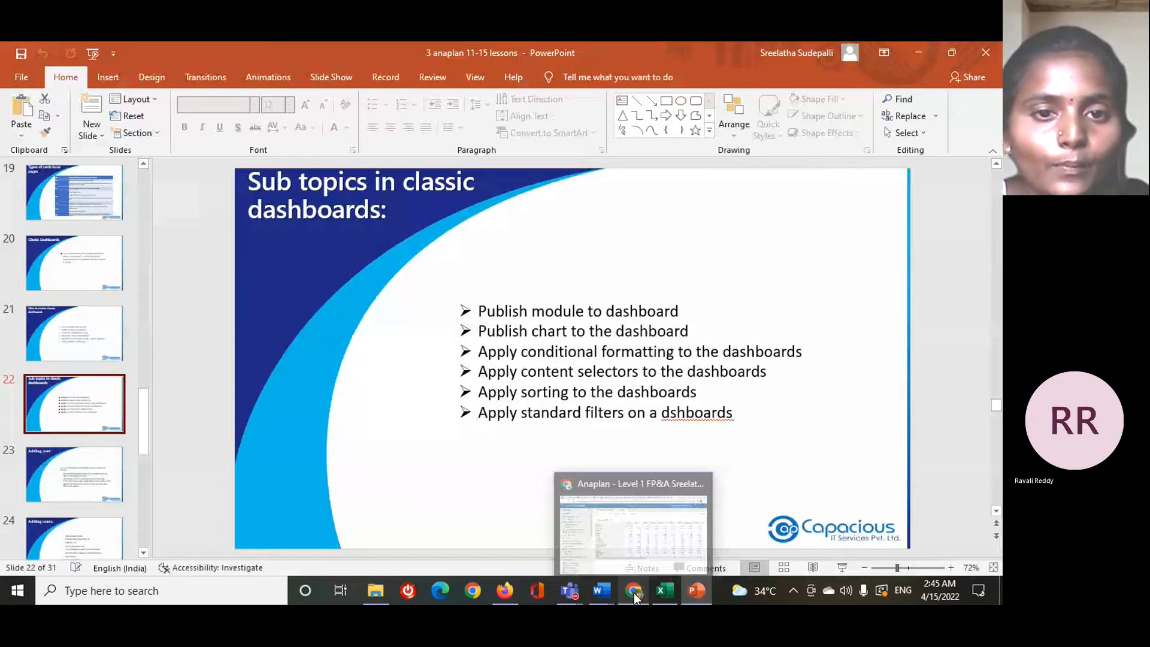
{"action": "left_click", "coordinate": [635, 595]}
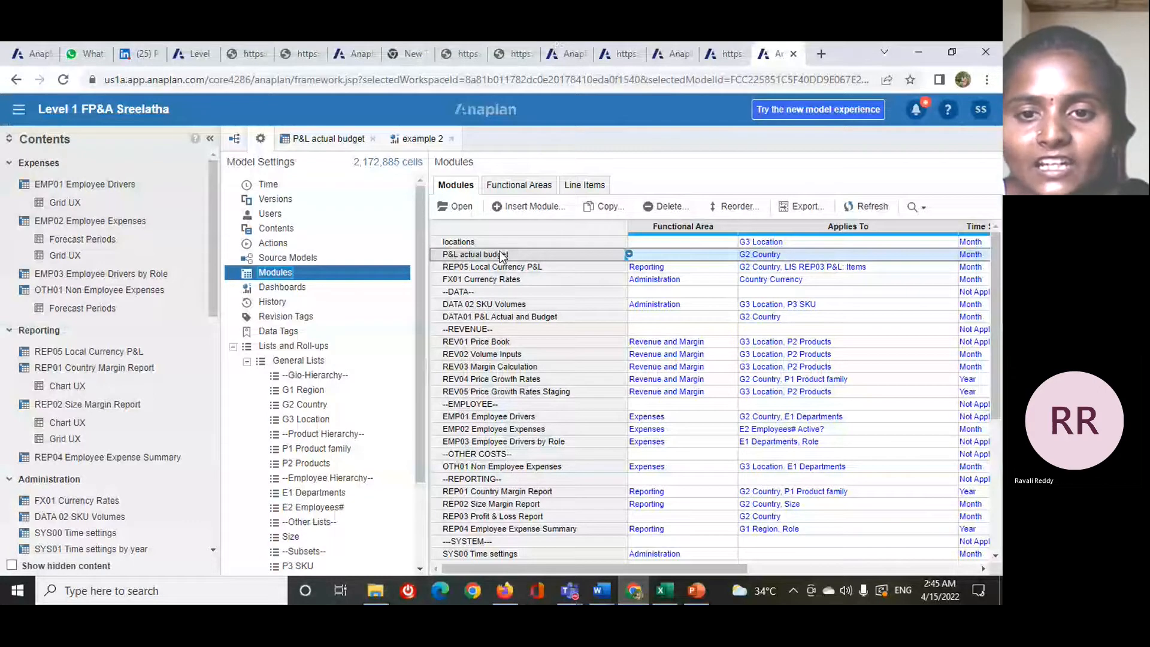
{"action": "double_click", "coordinate": [502, 256]}
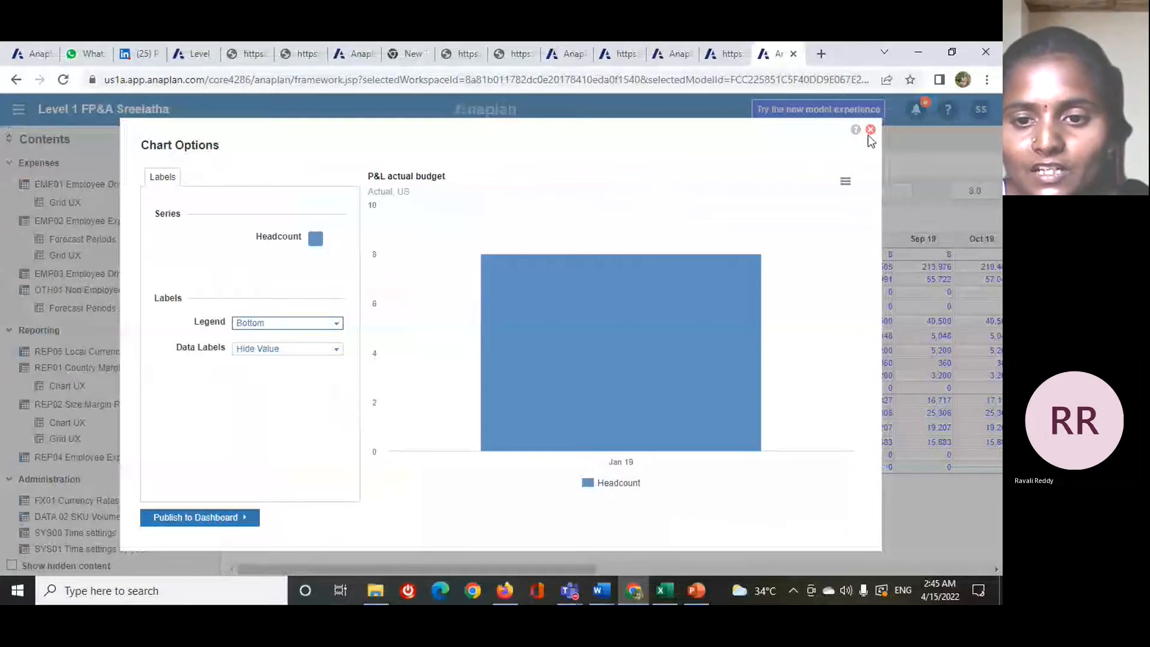
- Preview the Headcount selection as a map chart and a combination chart, closing each preview without publishing
{"action": "left_click", "coordinate": [871, 130]}
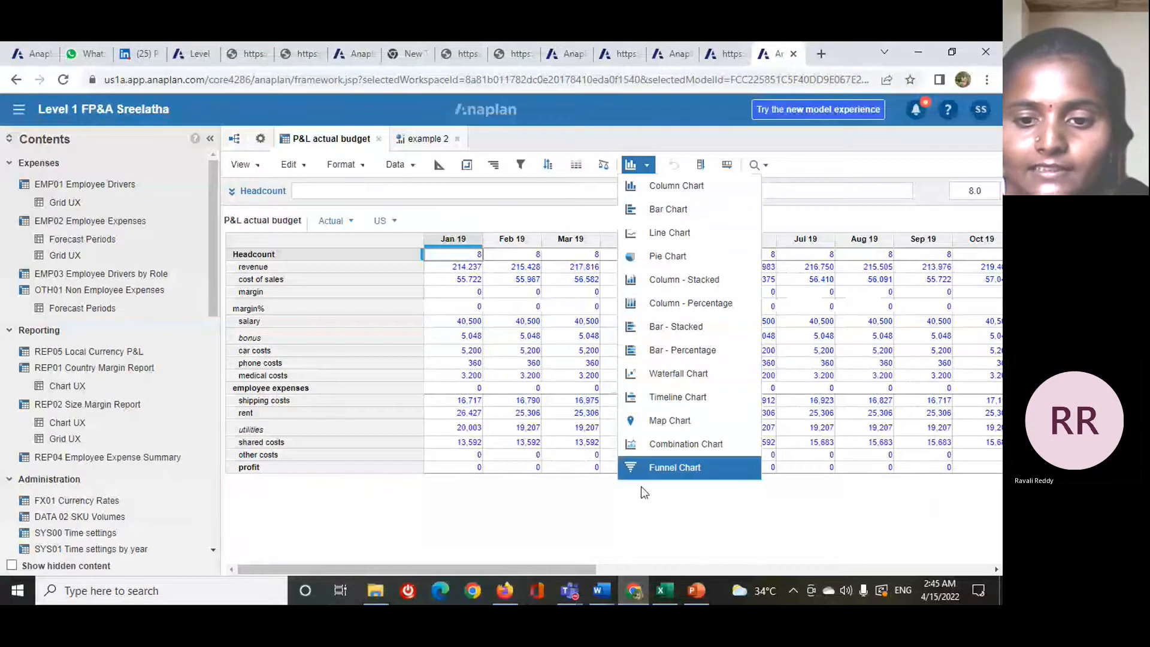
{"action": "left_click", "coordinate": [662, 424]}
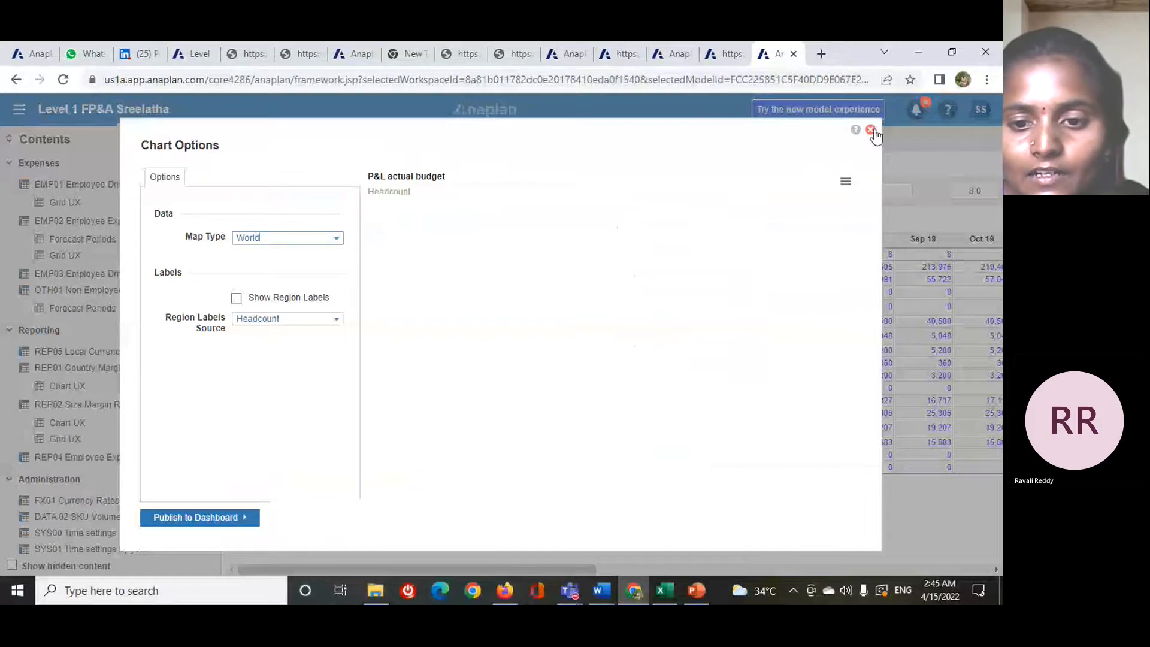
{"action": "left_click", "coordinate": [871, 131]}
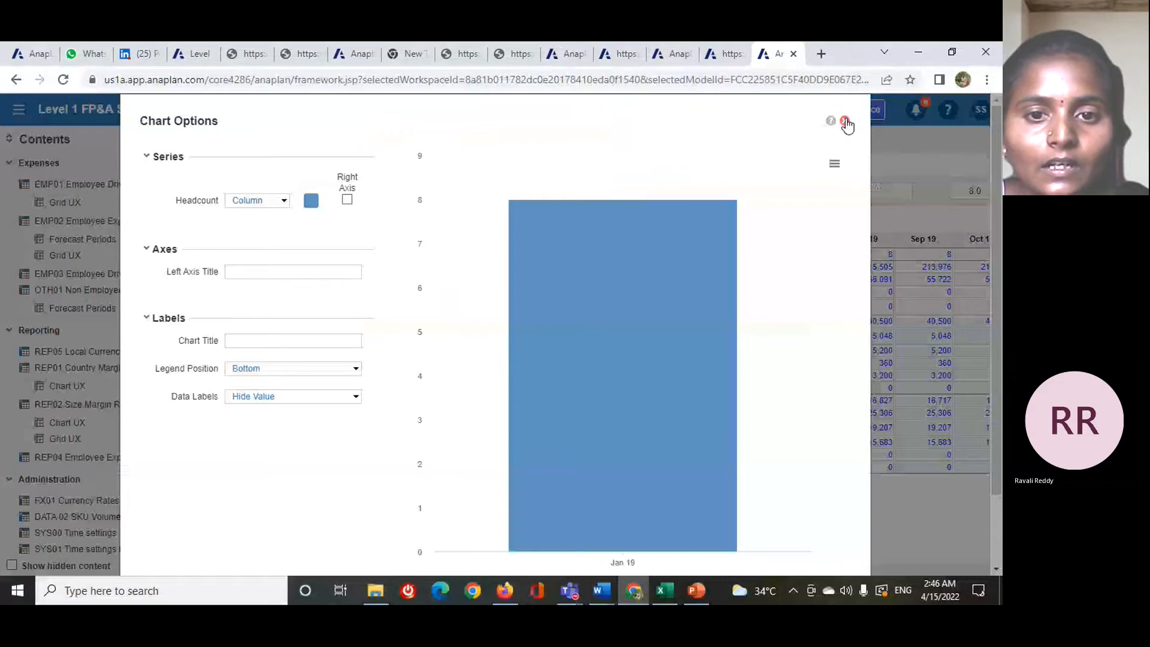
{"action": "left_click", "coordinate": [844, 122]}
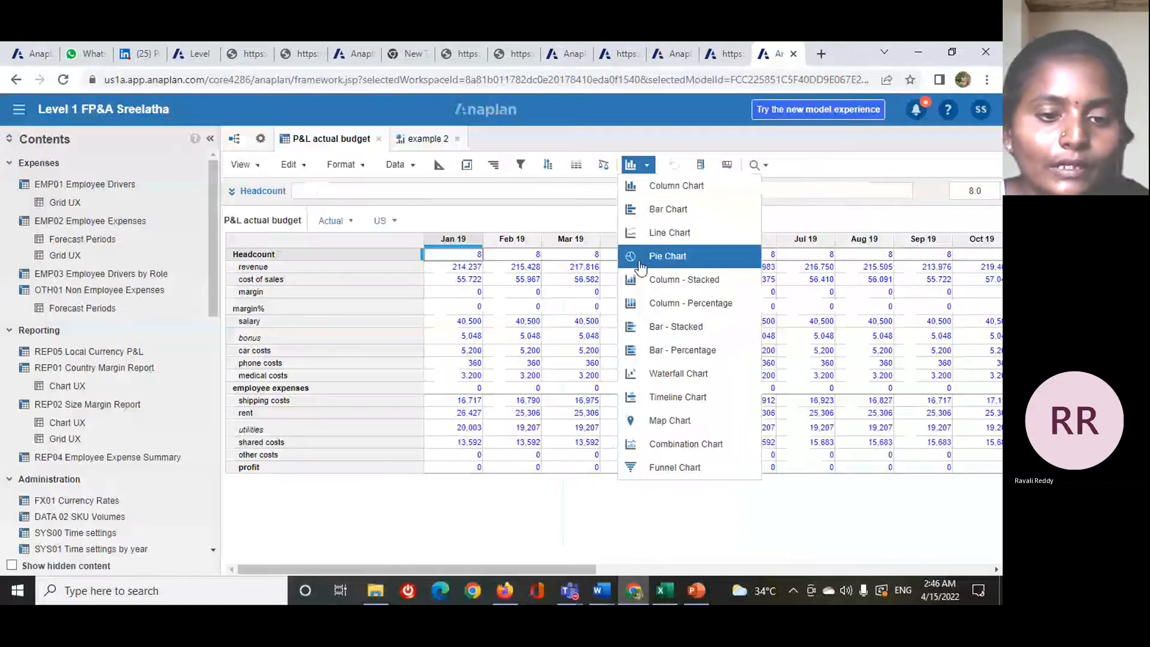
- Create a pie chart from the Headcount selection, trying the Inside Pie data labels before returning to With Connector
{"action": "left_click", "coordinate": [639, 264]}
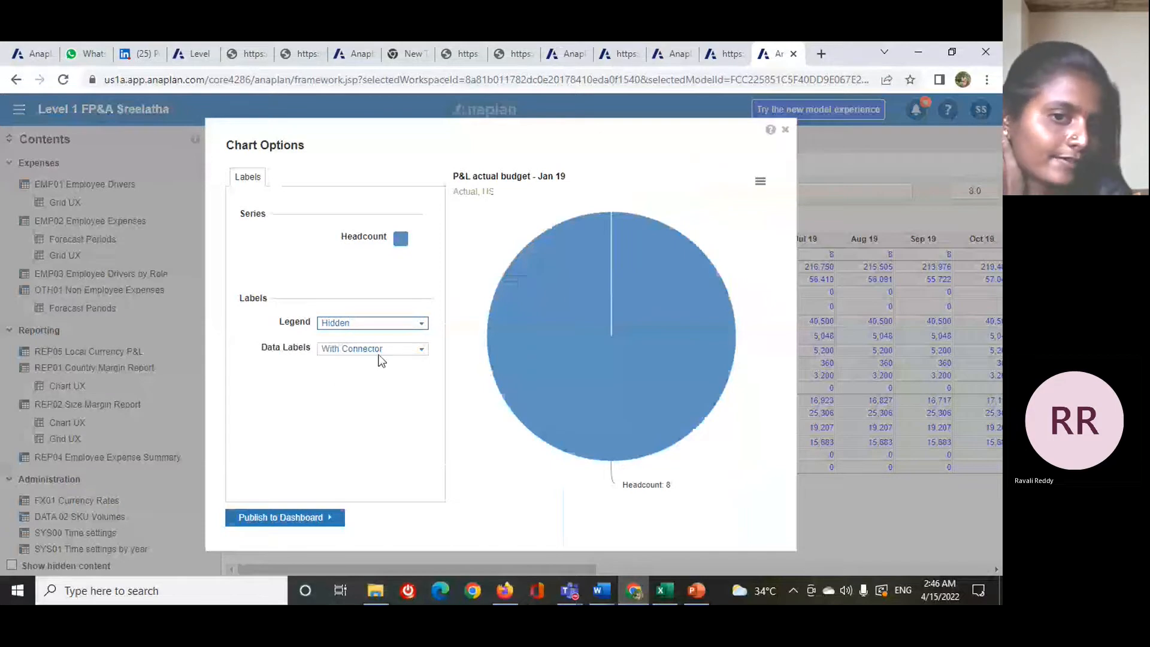
{"action": "left_click", "coordinate": [421, 355]}
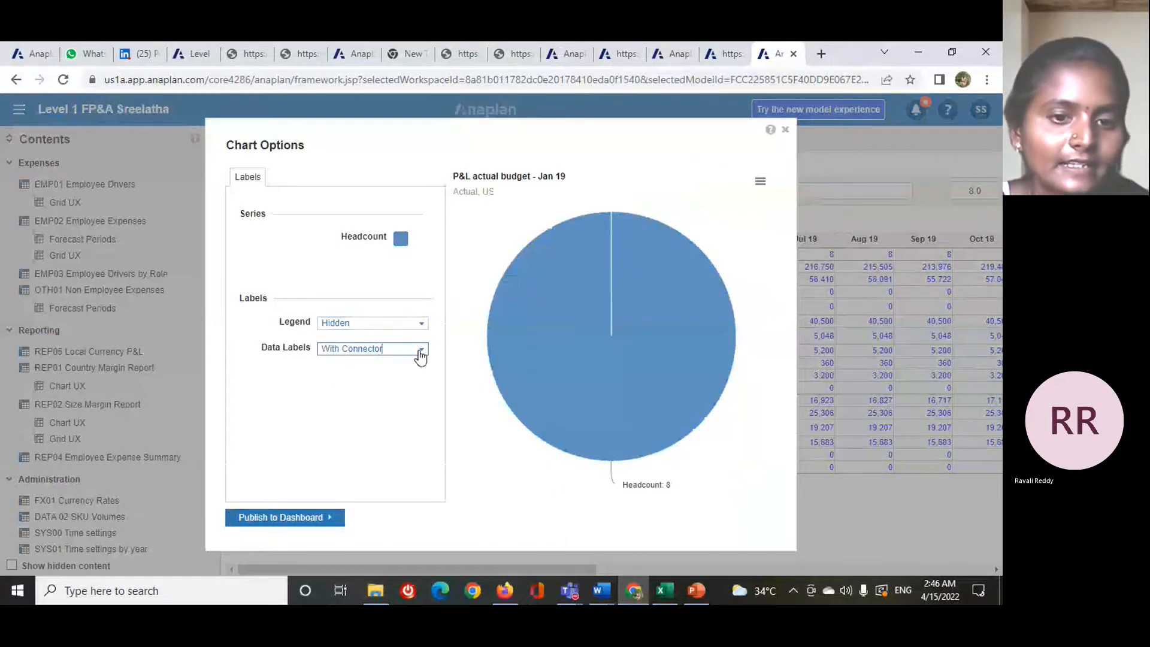
{"action": "left_click", "coordinate": [421, 355]}
{"action": "left_click", "coordinate": [442, 412]}
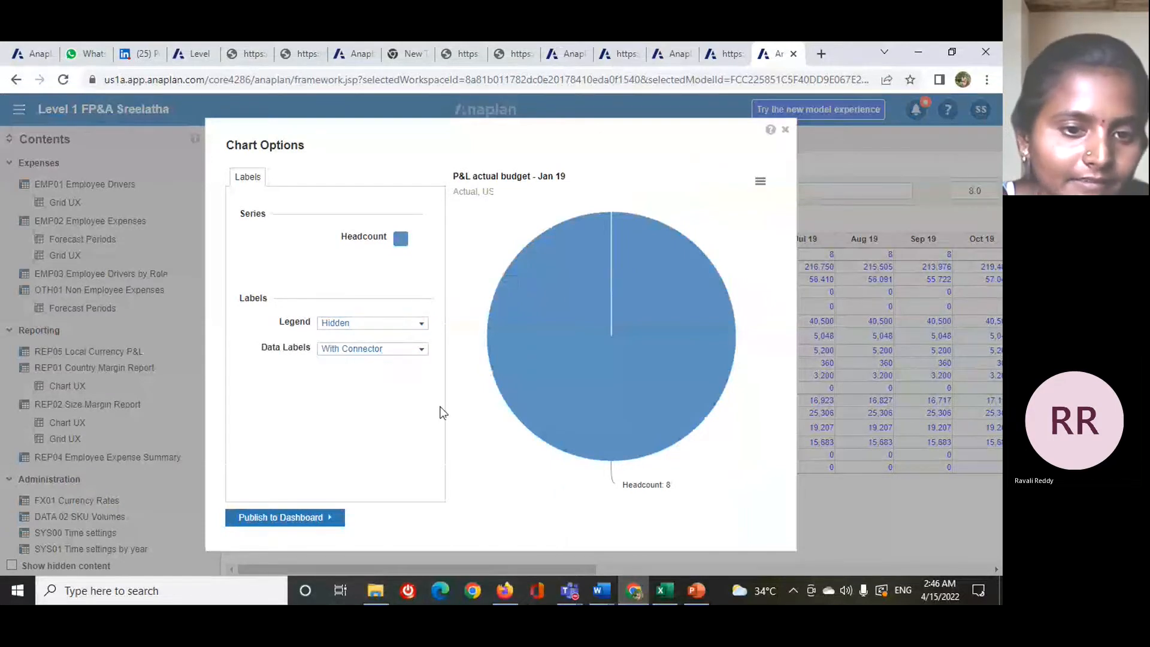
{"action": "left_click", "coordinate": [421, 353]}
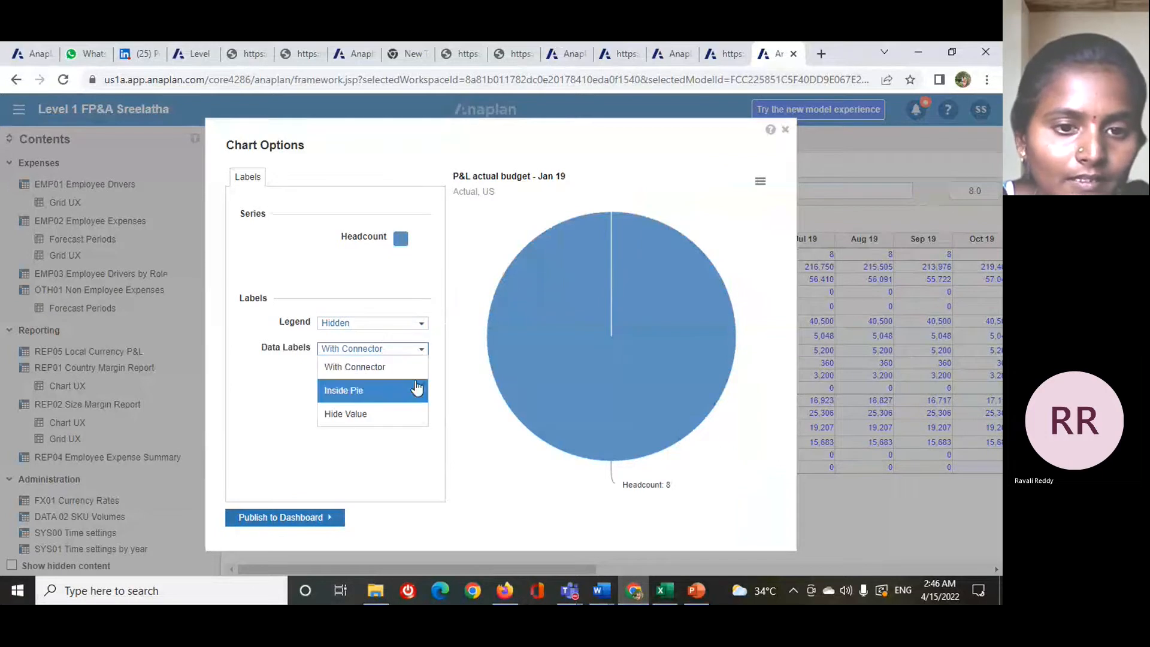
{"action": "left_click", "coordinate": [403, 390]}
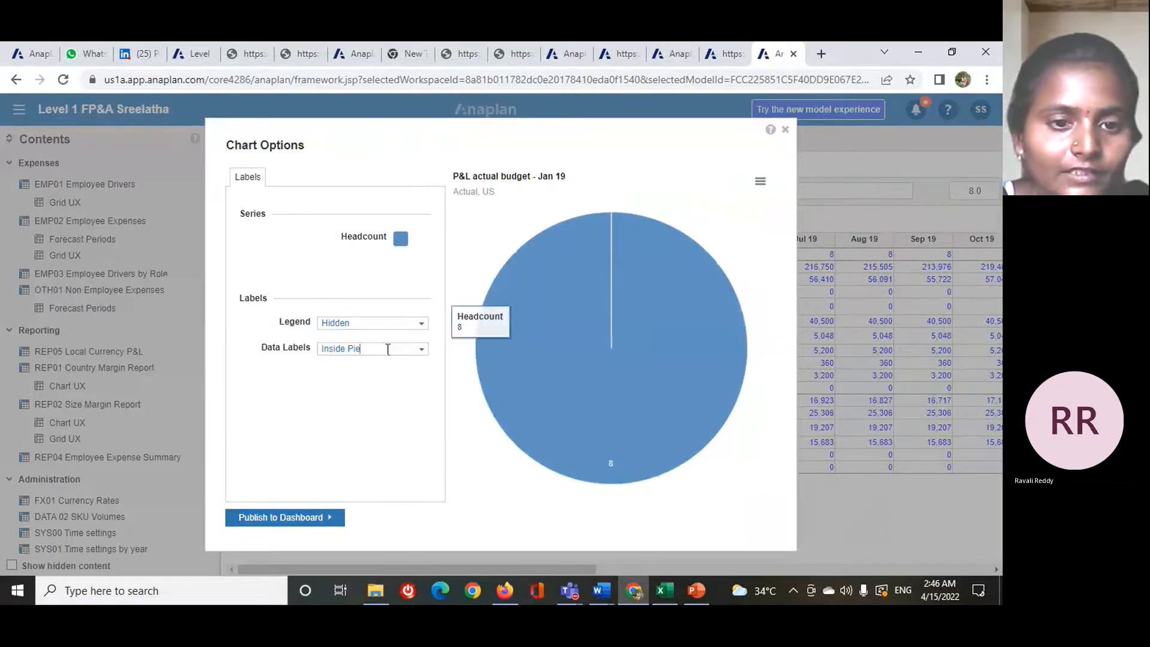
{"action": "left_click", "coordinate": [421, 351]}
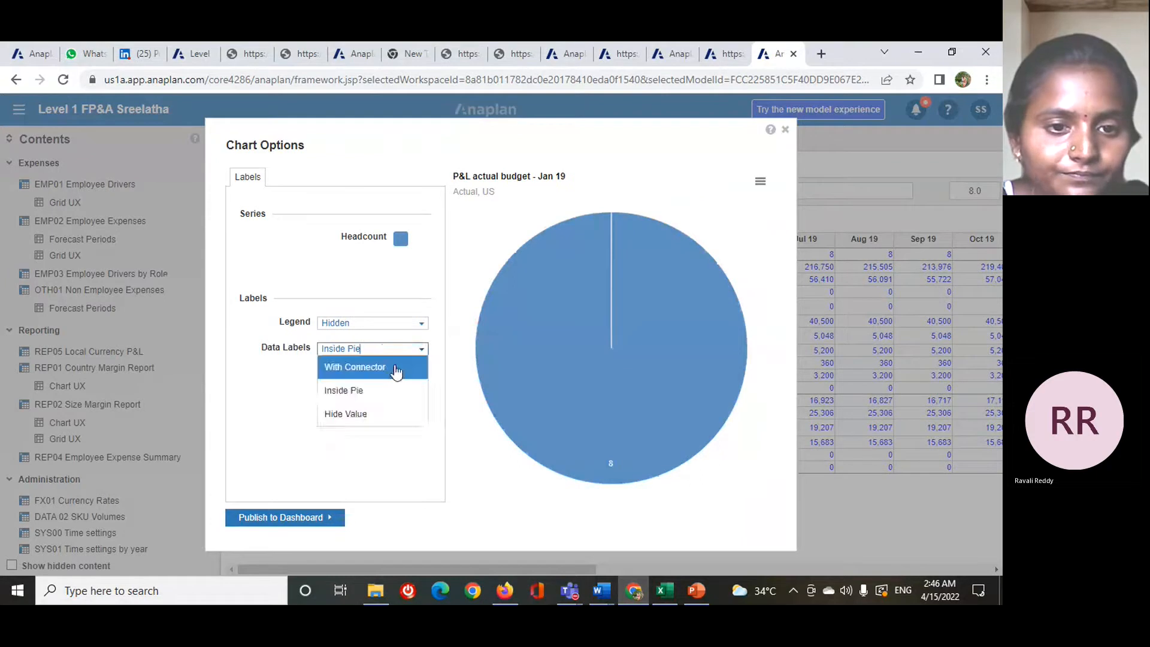
{"action": "left_click", "coordinate": [388, 365]}
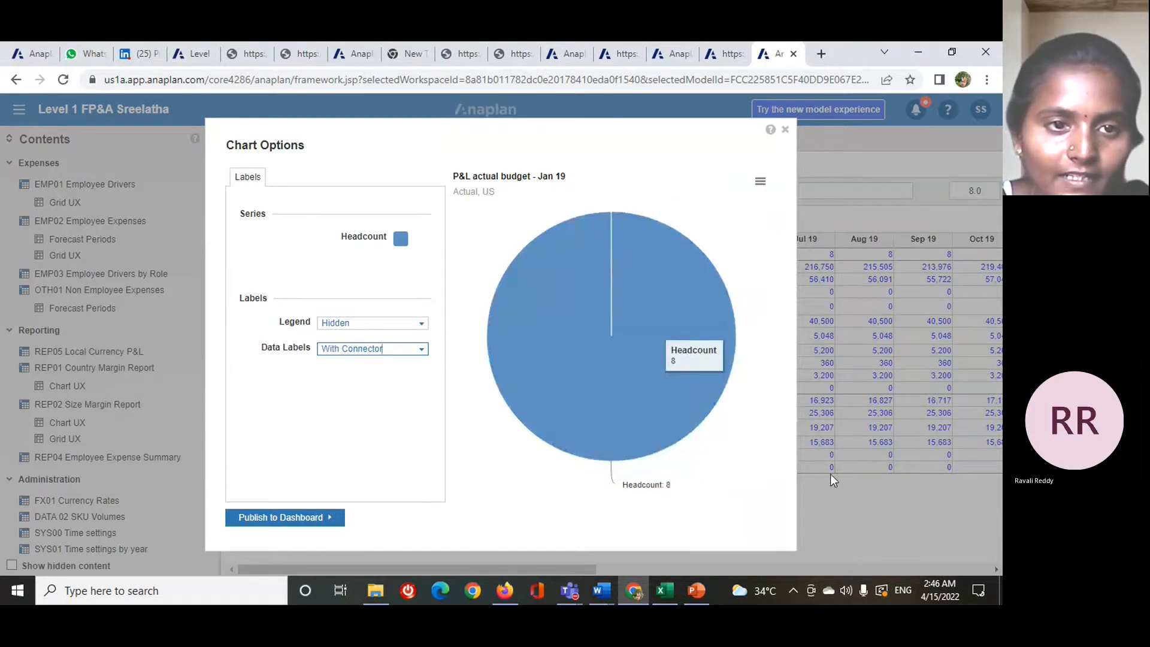
- Publish the pie chart to the example 2 dashboard, then save and exit the dashboard designer
{"action": "left_click", "coordinate": [306, 525]}
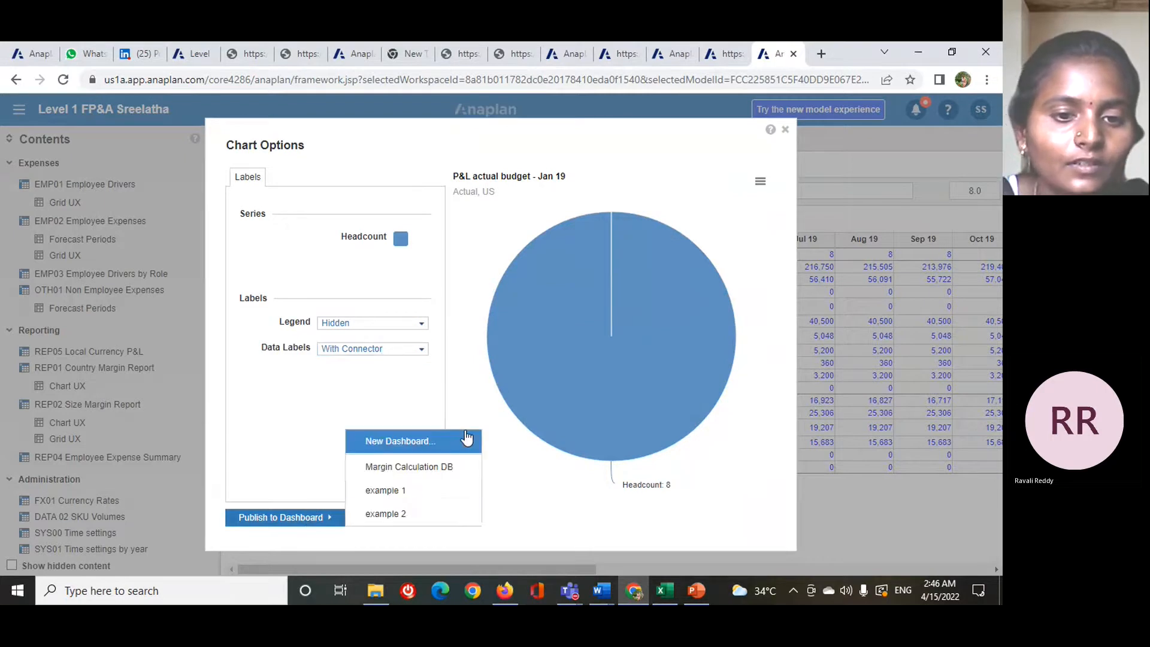
{"action": "left_click", "coordinate": [407, 519]}
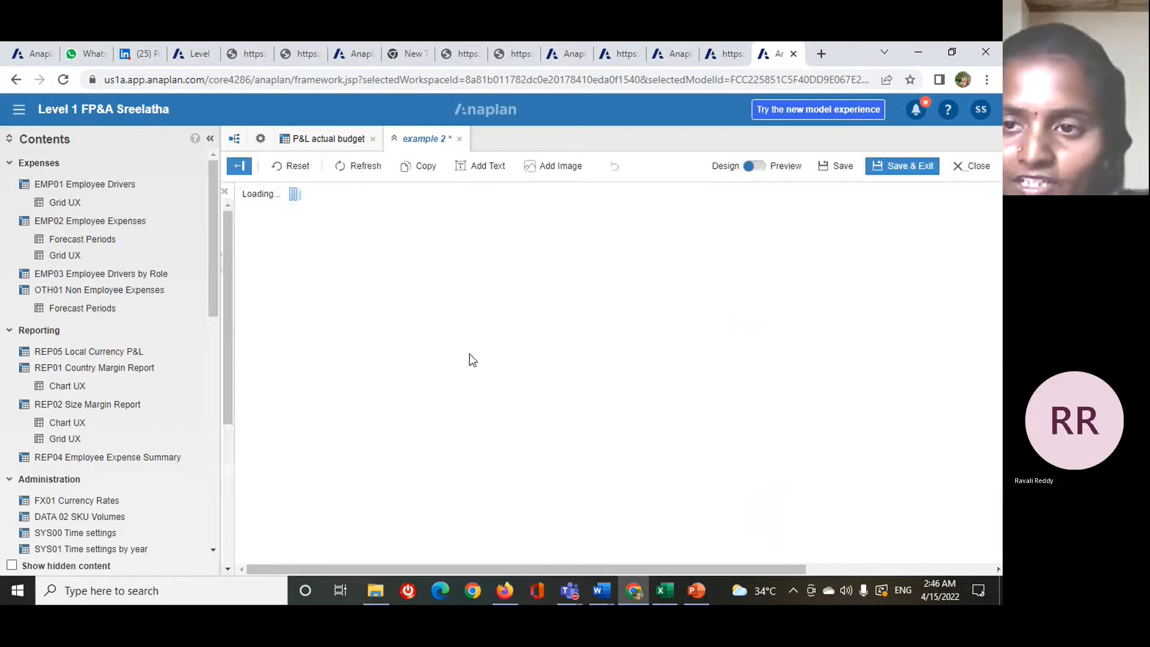
{"action": "left_click", "coordinate": [910, 166]}
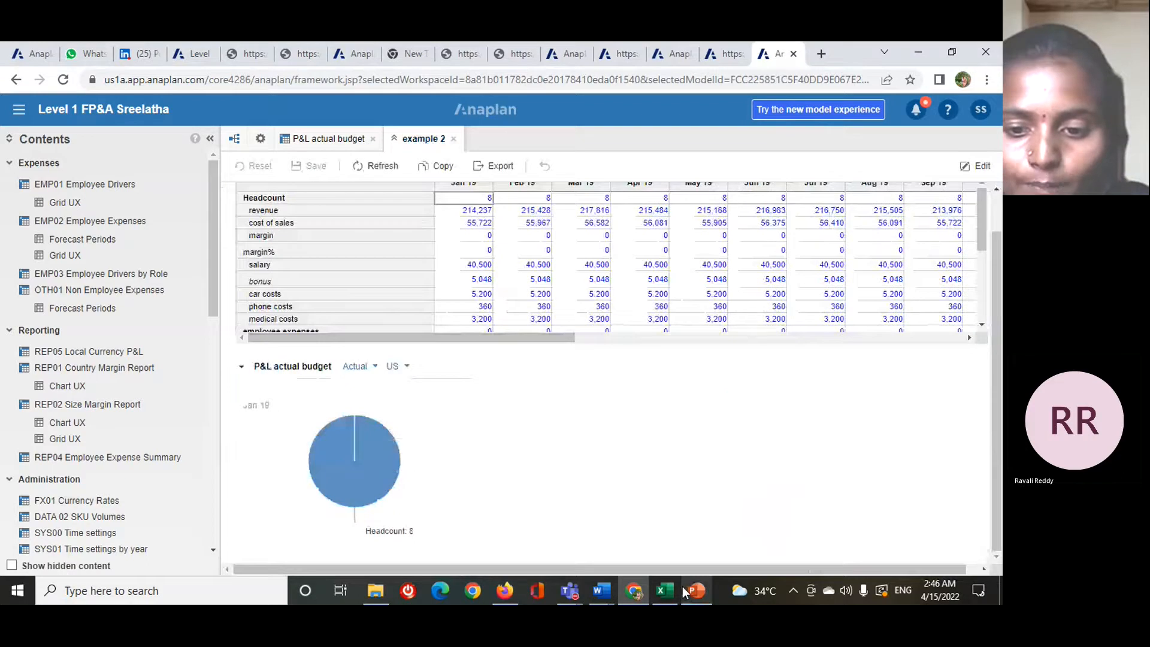
{"action": "mouse_move", "coordinate": [688, 592]}
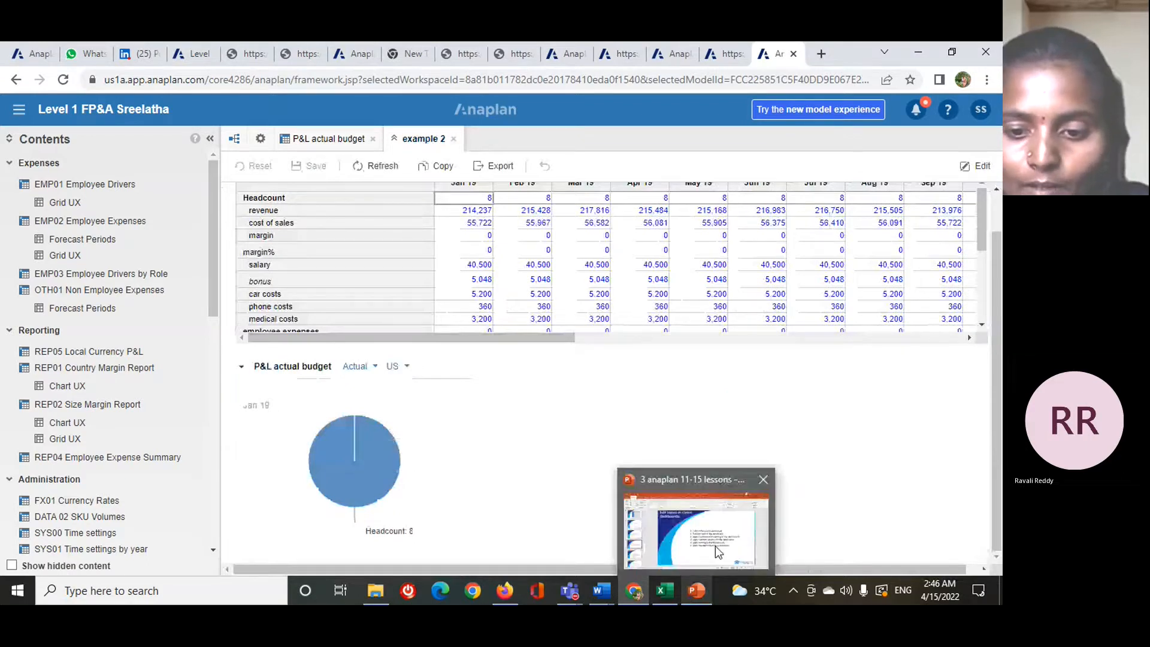
- Open the locations module and start a conditional formatting rule for line1 with a 3-color scale
{"action": "left_click", "coordinate": [260, 144]}
{"action": "double_click", "coordinate": [451, 201]}
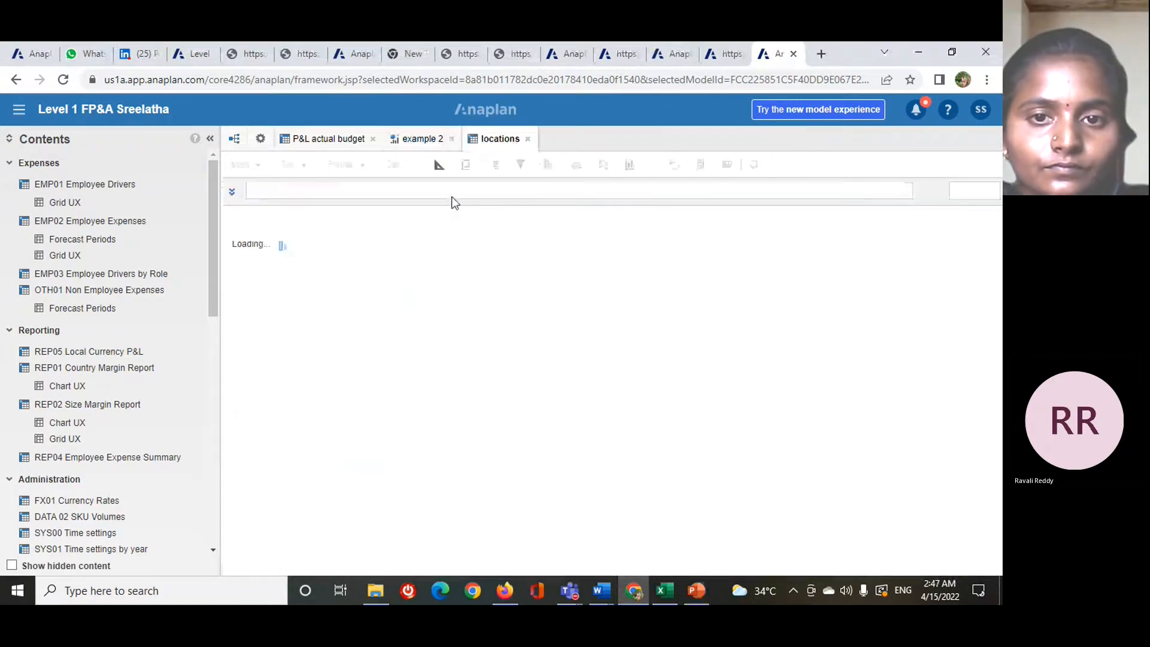
{"action": "left_click", "coordinate": [453, 240]}
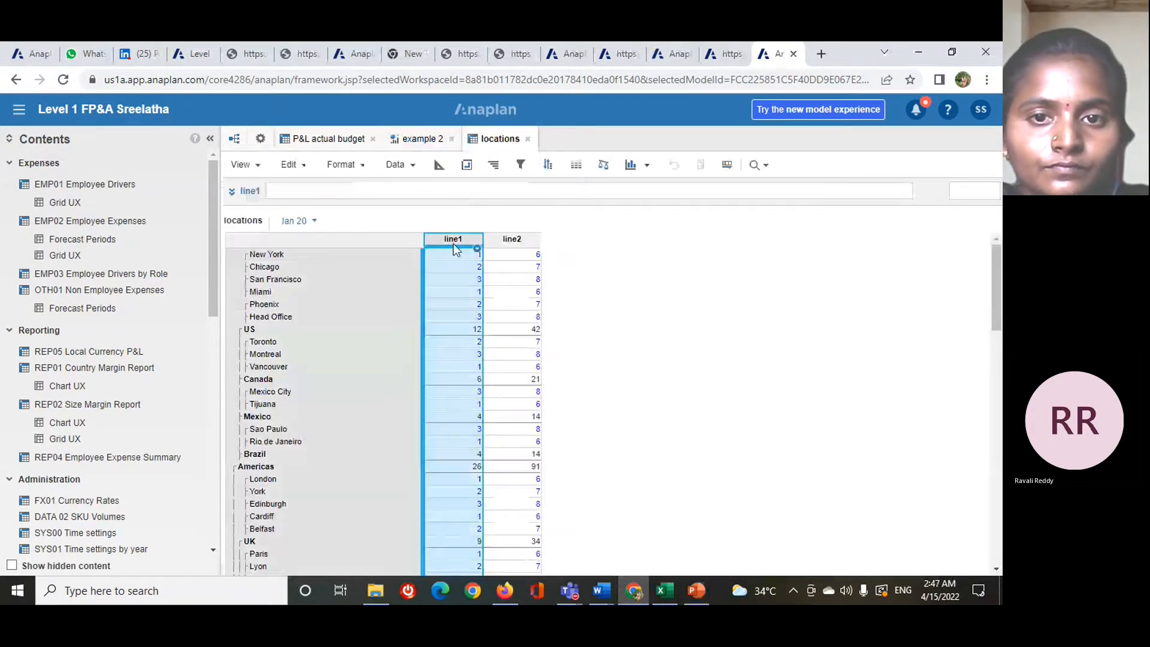
{"action": "left_click", "coordinate": [578, 167]}
{"action": "left_click", "coordinate": [310, 174]}
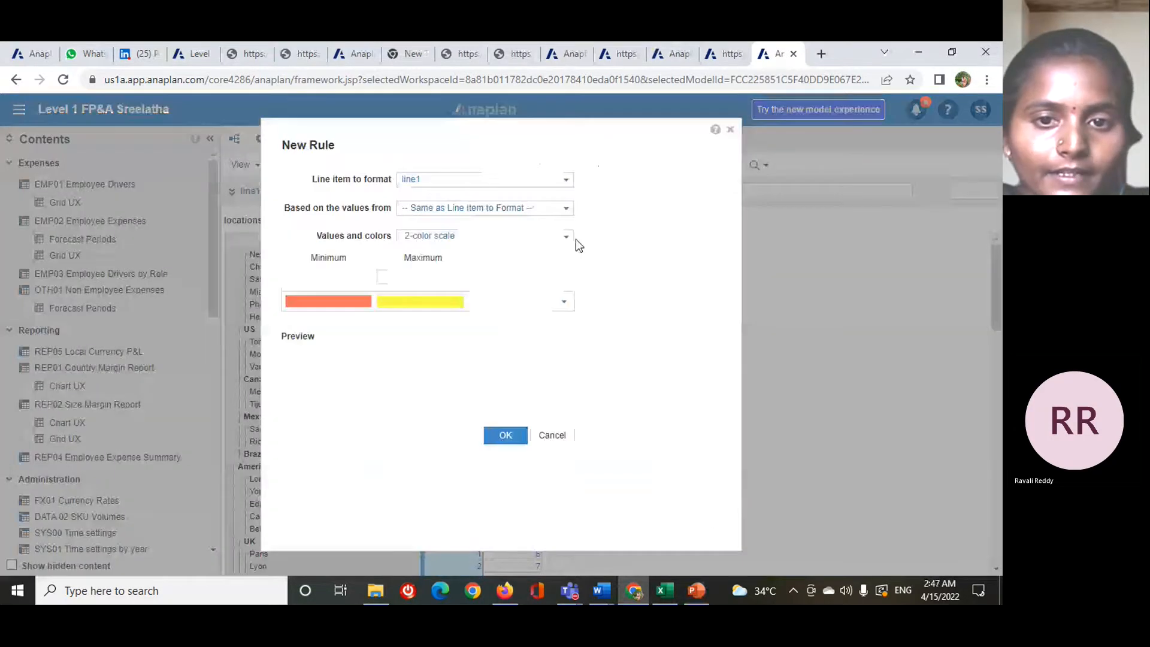
{"action": "left_click", "coordinate": [565, 240]}
{"action": "left_click", "coordinate": [518, 279]}
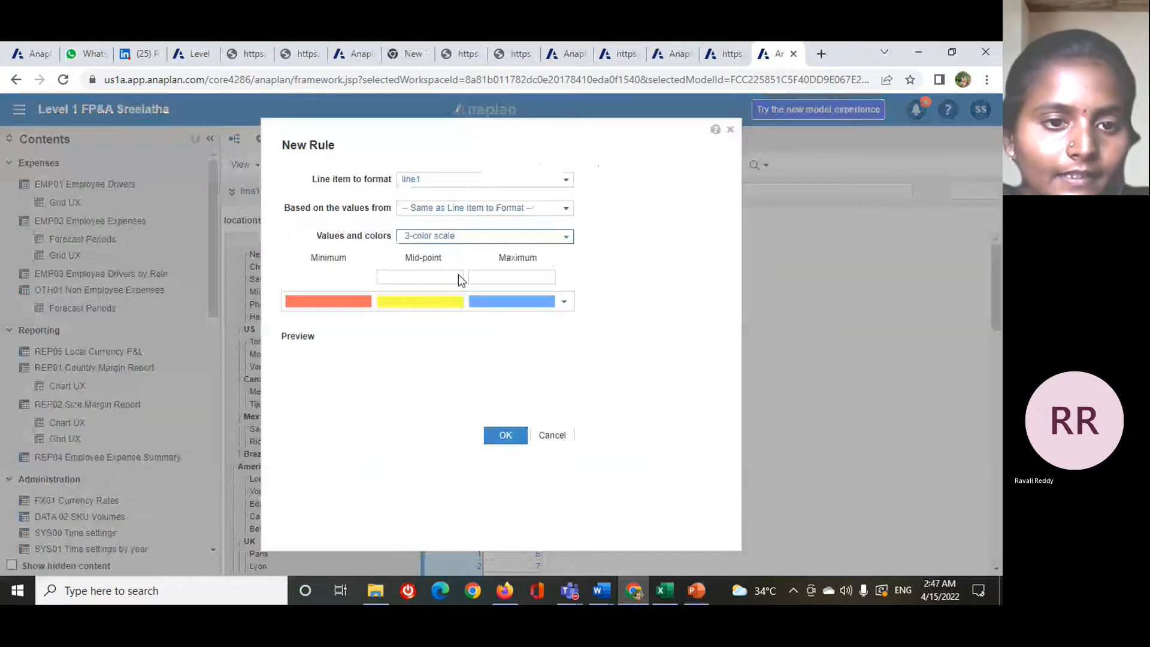
- Set the line1 rule's minimum to 1, mid-point to 2 and maximum to 3, and apply the formatting
{"action": "left_click", "coordinate": [323, 275]}
{"action": "type", "text": "1"}
{"action": "left_click", "coordinate": [412, 276]}
{"action": "type", "text": "2"}
{"action": "left_click", "coordinate": [491, 276]}
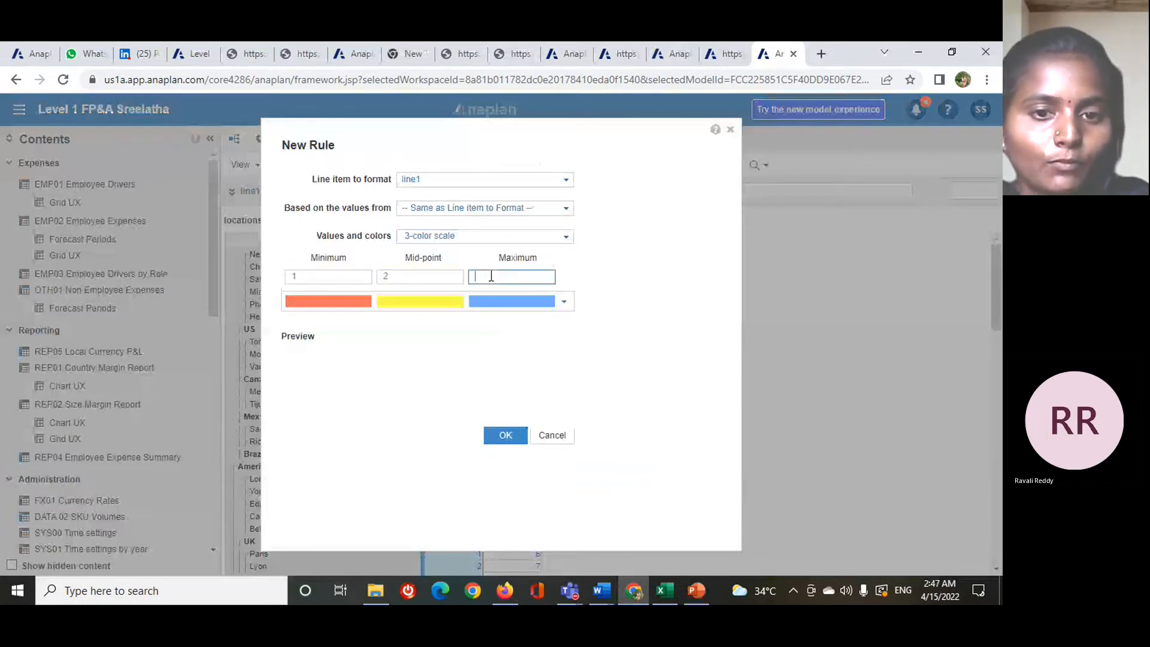
{"action": "type", "text": "3"}
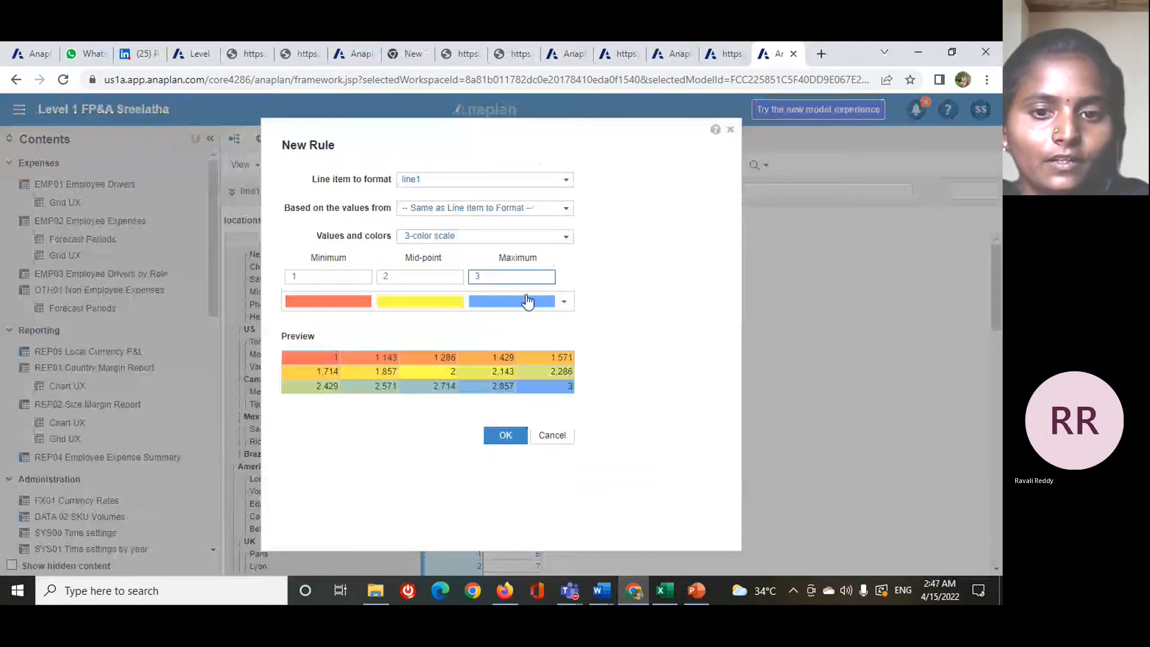
{"action": "left_click", "coordinate": [506, 435]}
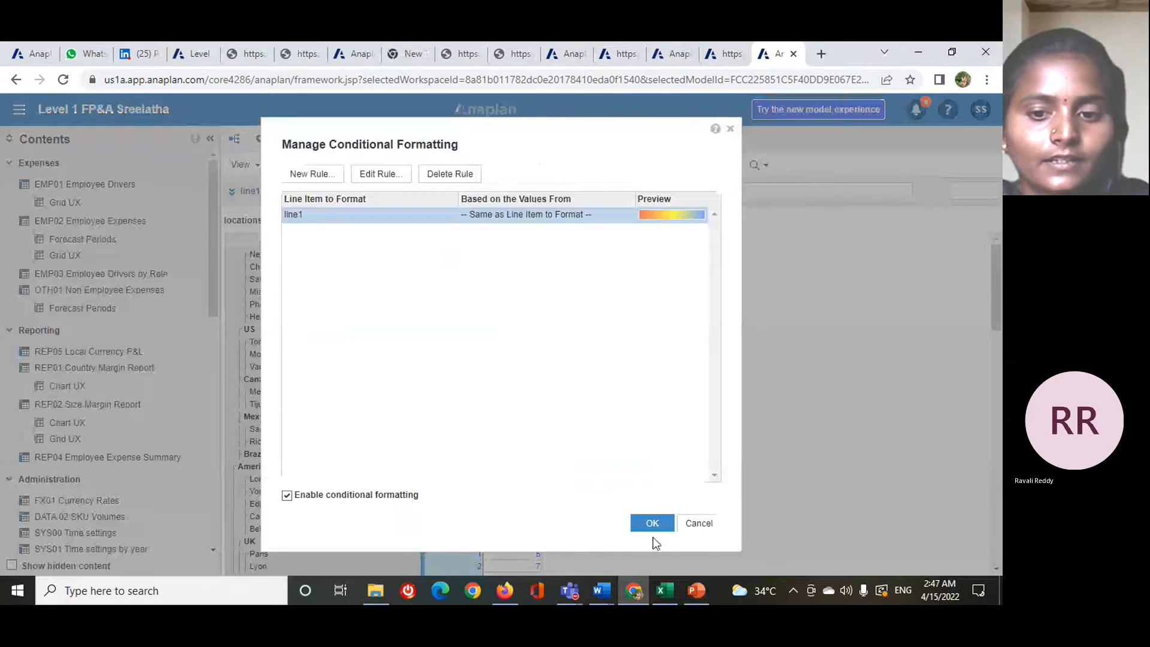
{"action": "left_click", "coordinate": [653, 525]}
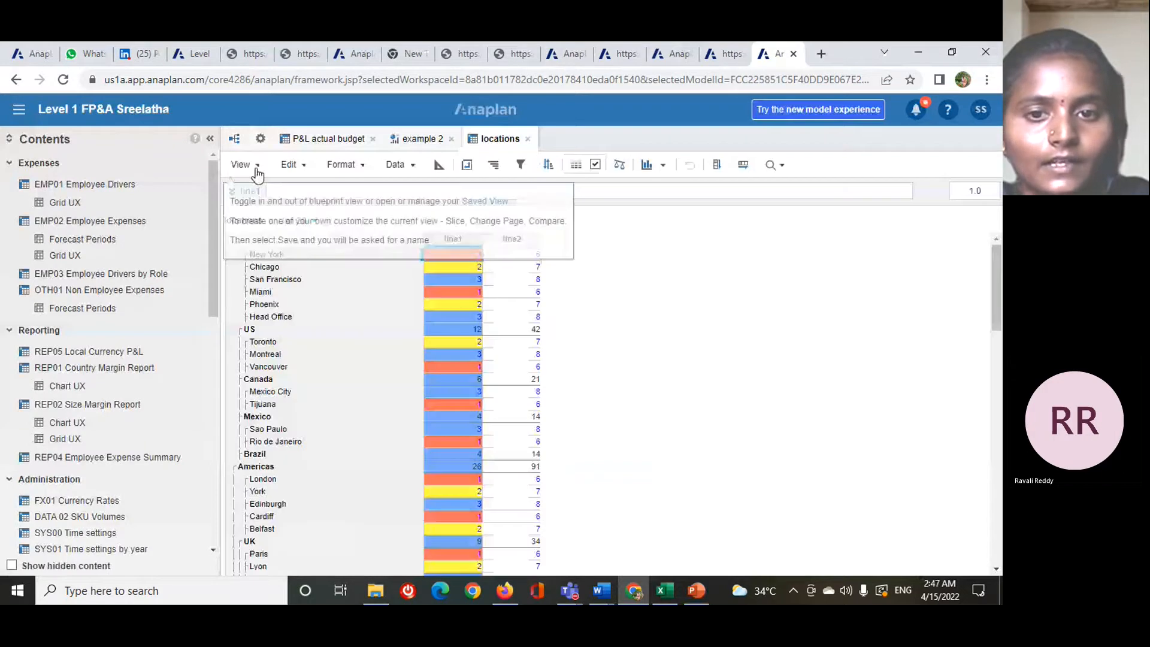
- Define a 3-color scale conditional formatting rule for line2 with minimum 6, mid-point 7 and maximum 8
{"action": "left_click", "coordinate": [256, 171]}
{"action": "left_click", "coordinate": [512, 238]}
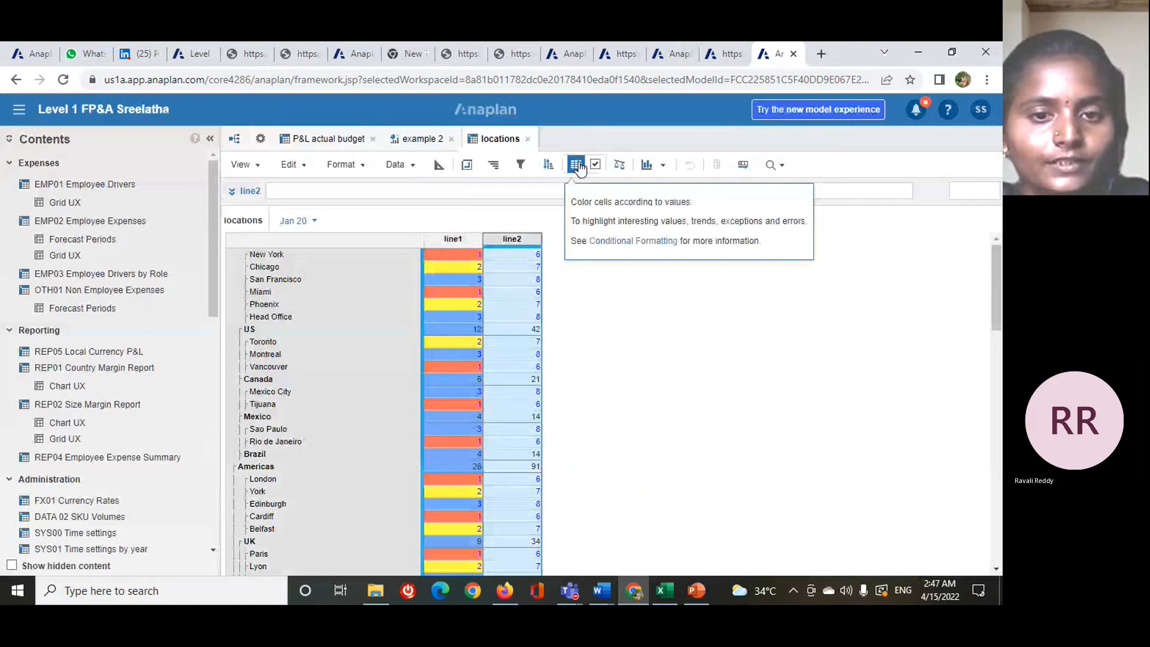
{"action": "left_click", "coordinate": [576, 165]}
{"action": "left_click", "coordinate": [563, 236]}
{"action": "left_click", "coordinate": [455, 254]}
{"action": "left_click", "coordinate": [323, 277]}
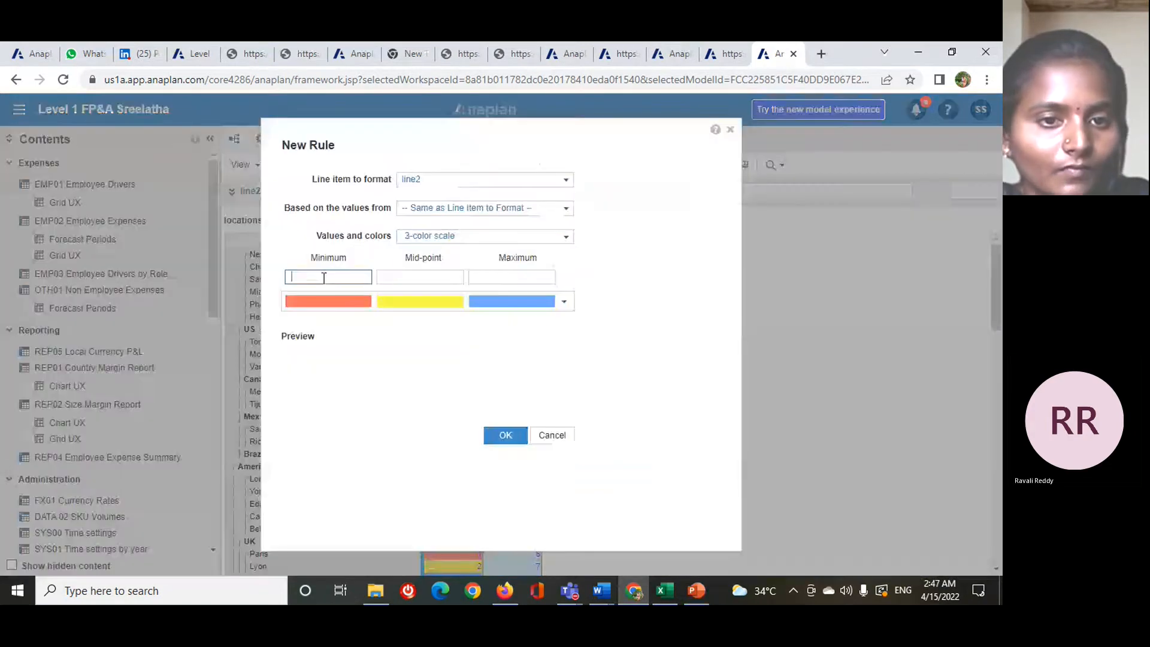
{"action": "type", "text": "6"}
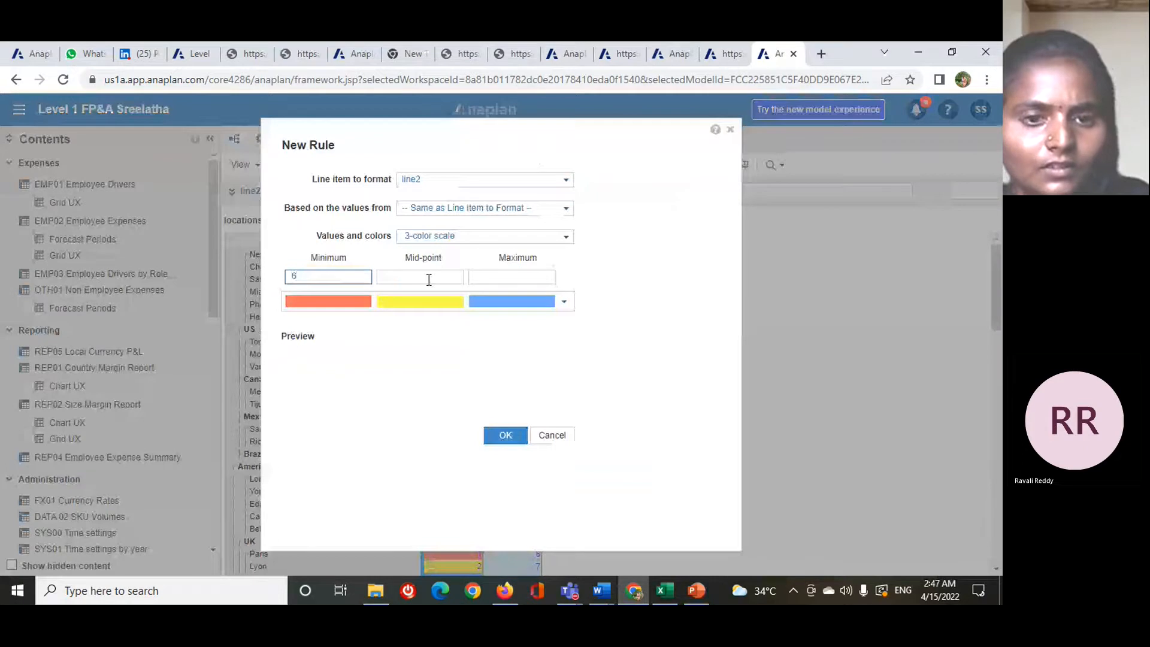
{"action": "left_click", "coordinate": [429, 277]}
{"action": "type", "text": "7"}
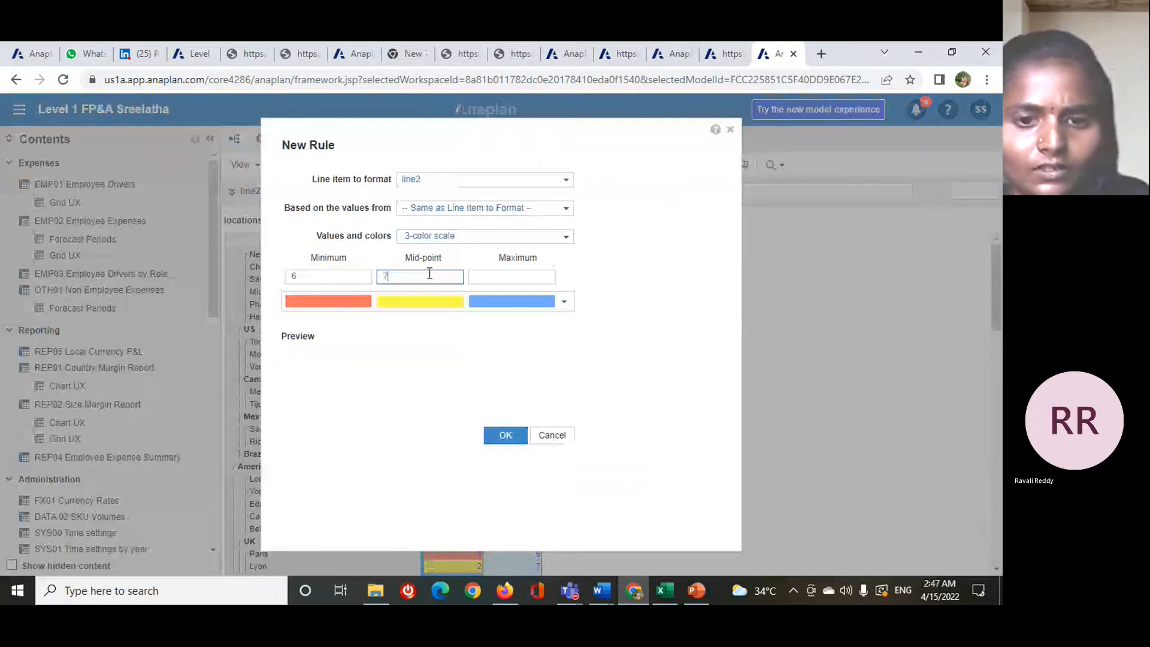
{"action": "left_click", "coordinate": [505, 277]}
{"action": "type", "text": "8"}
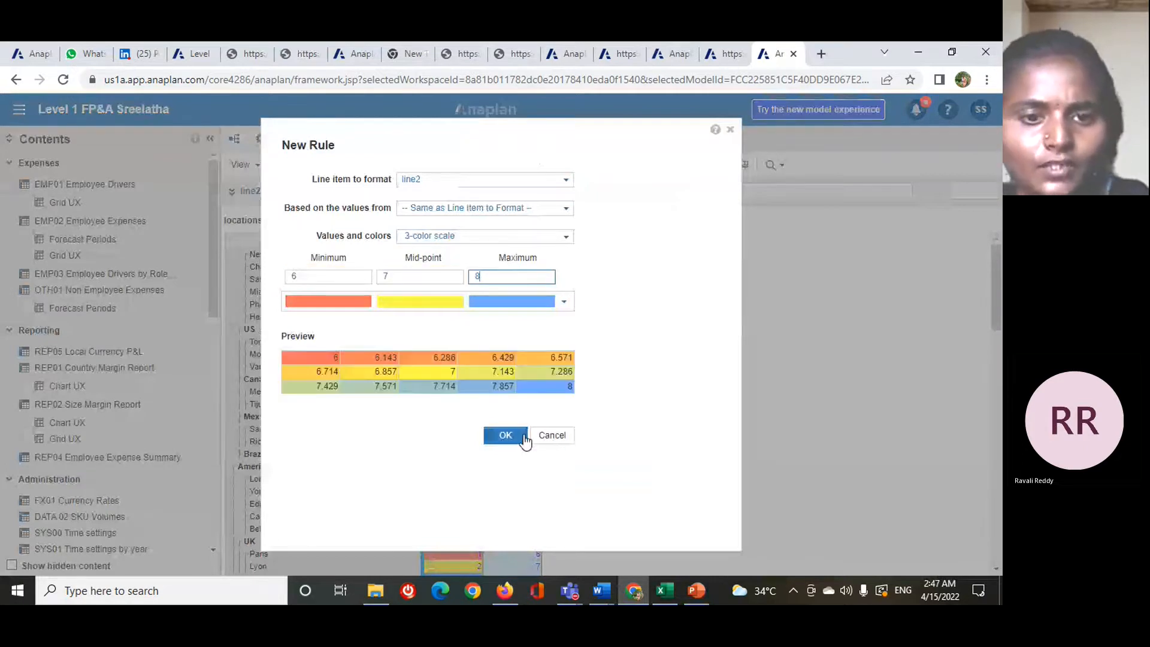
- Give the line2 rule the red, yellow and green color scale and apply the conditional formatting
{"action": "left_click", "coordinate": [563, 302]}
{"action": "left_click", "coordinate": [509, 346]}
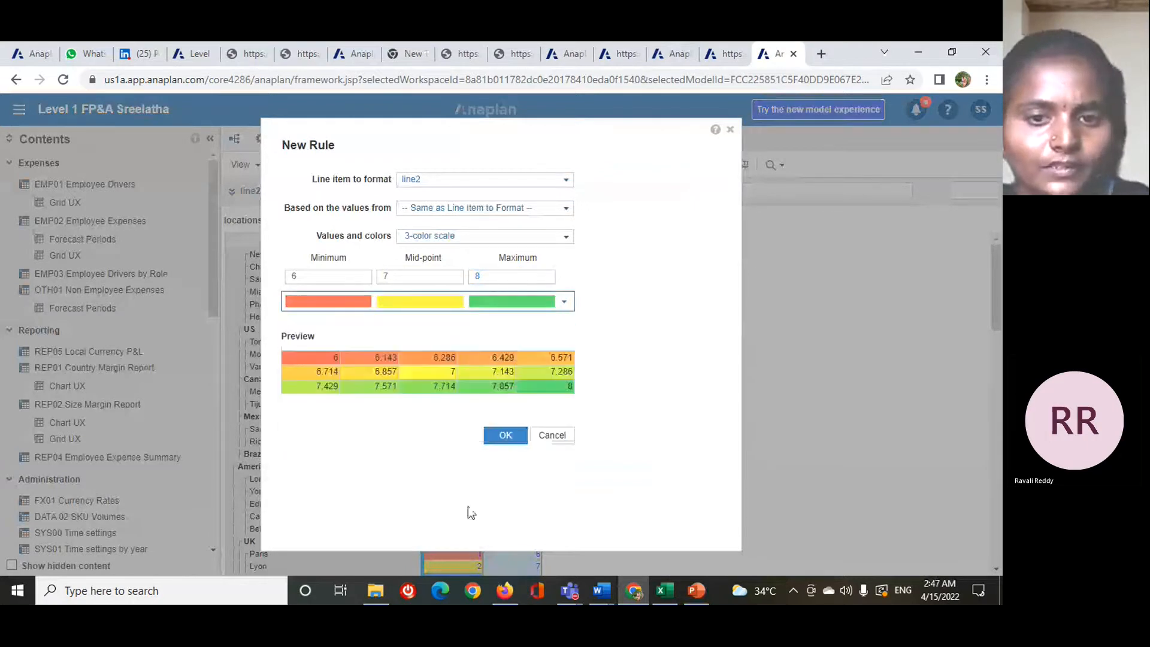
{"action": "left_click", "coordinate": [505, 436]}
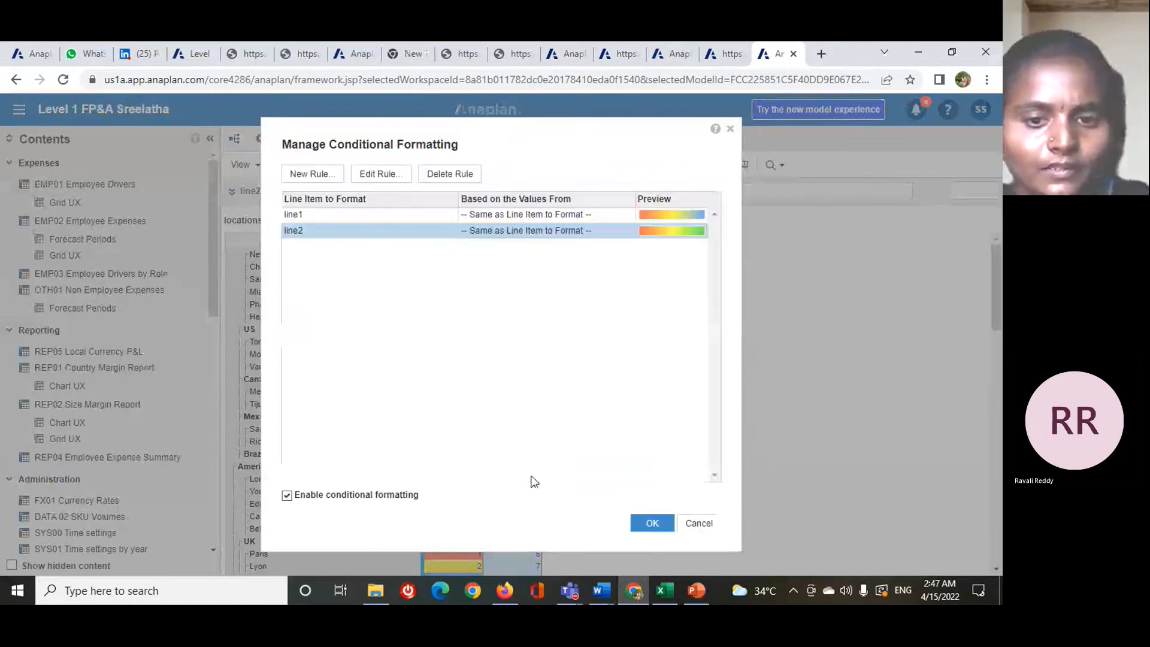
{"action": "left_click", "coordinate": [642, 526]}
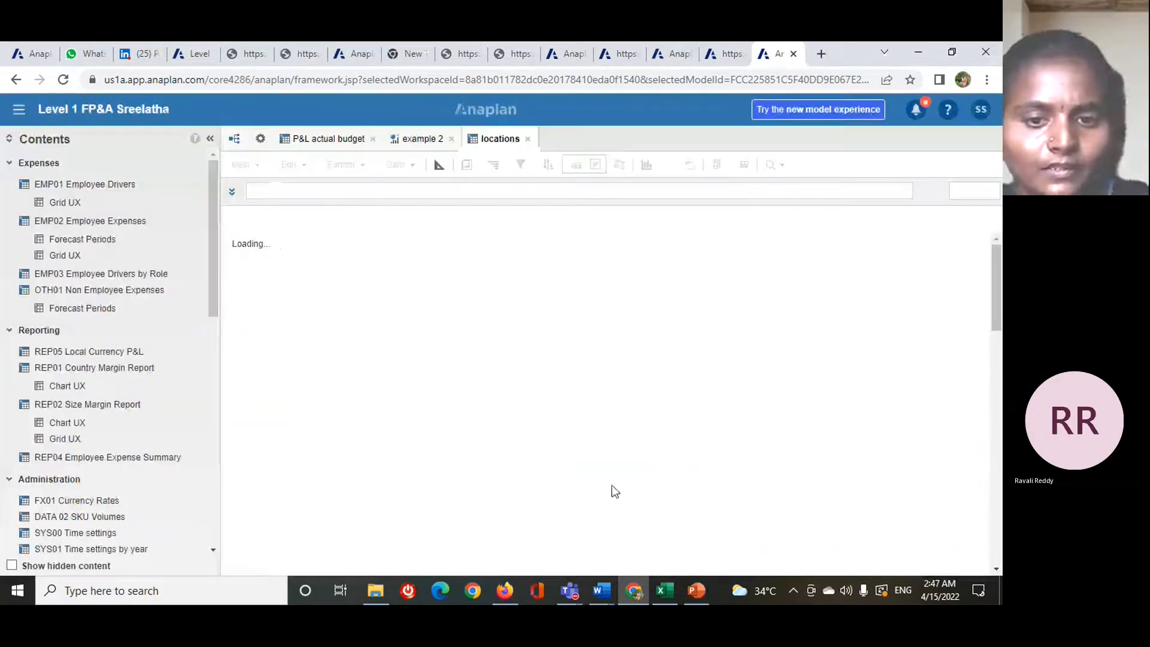
- Save the locations view as the module default, always opening on the current page, and publish it to the example 2 dashboard
{"action": "left_click", "coordinate": [241, 164]}
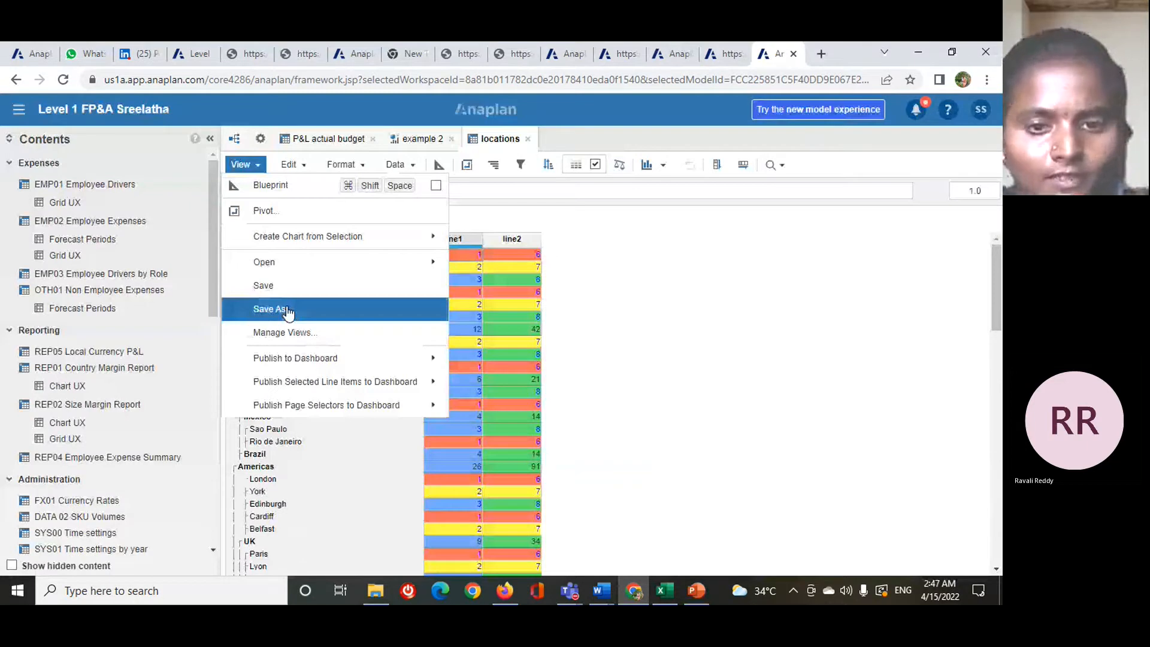
{"action": "left_click", "coordinate": [288, 311]}
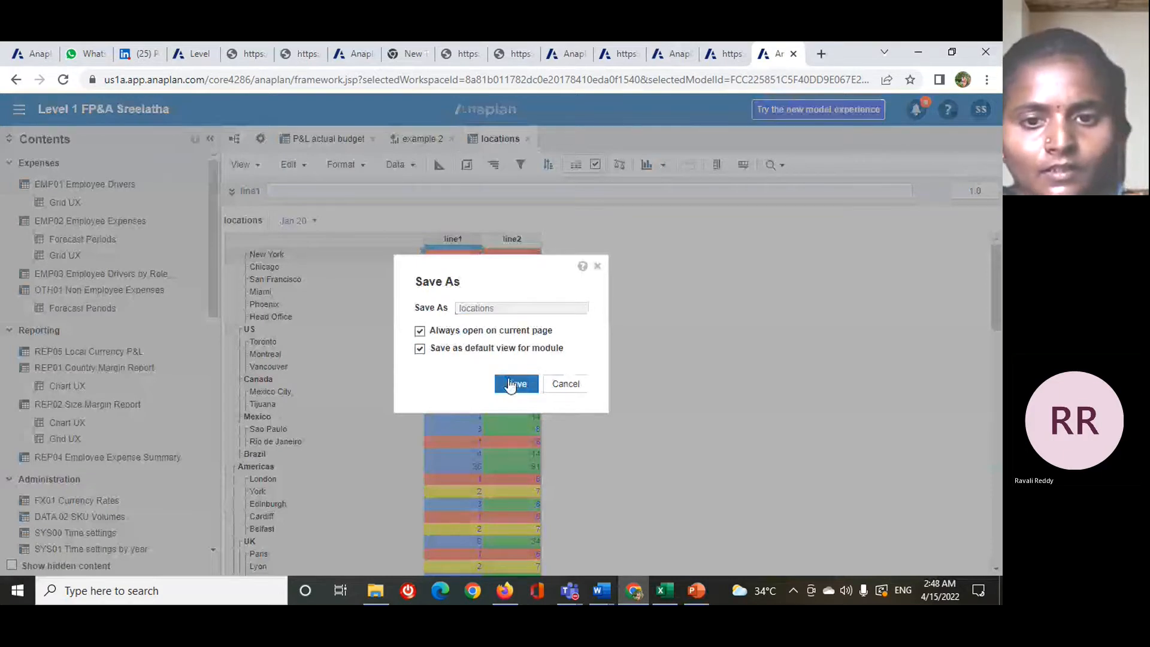
{"action": "left_click", "coordinate": [510, 384]}
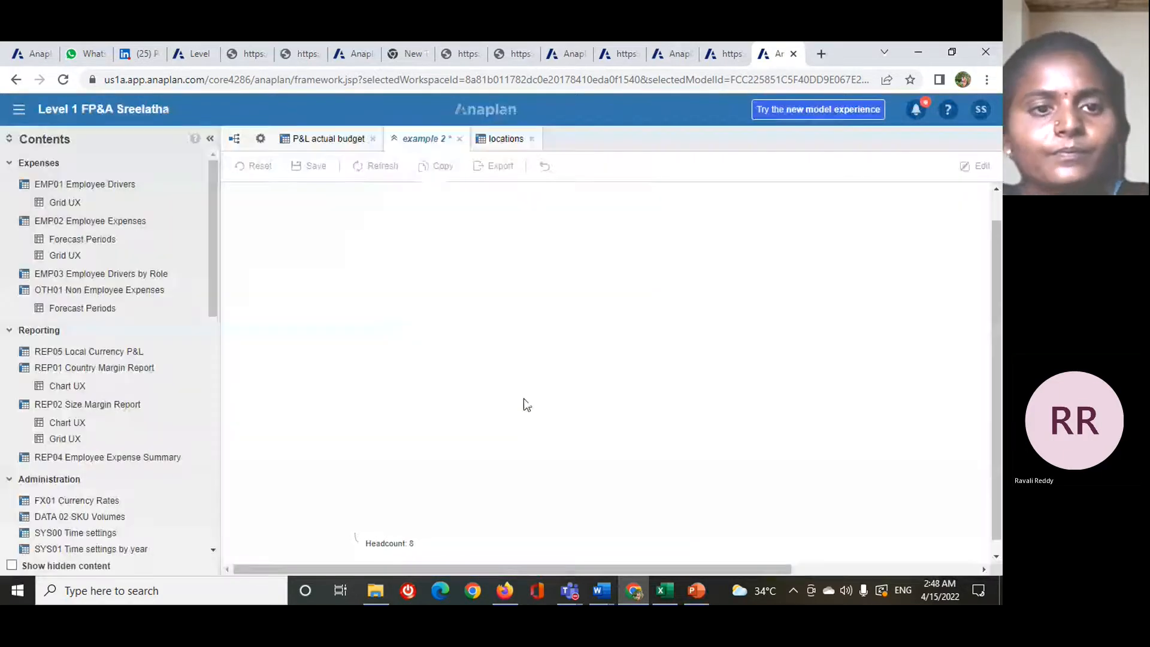
- Review the published locations grid with its color formatting in the example 2 dashboard designer
{"action": "scroll", "coordinate": [734, 451], "scroll_direction": "down", "scroll_amount": 1}
{"action": "scroll", "coordinate": [734, 437], "scroll_direction": "up", "scroll_amount": 1}
{"action": "scroll", "coordinate": [734, 434], "scroll_direction": "down", "scroll_amount": 1}
{"action": "scroll", "coordinate": [734, 433], "scroll_direction": "up", "scroll_amount": 1}
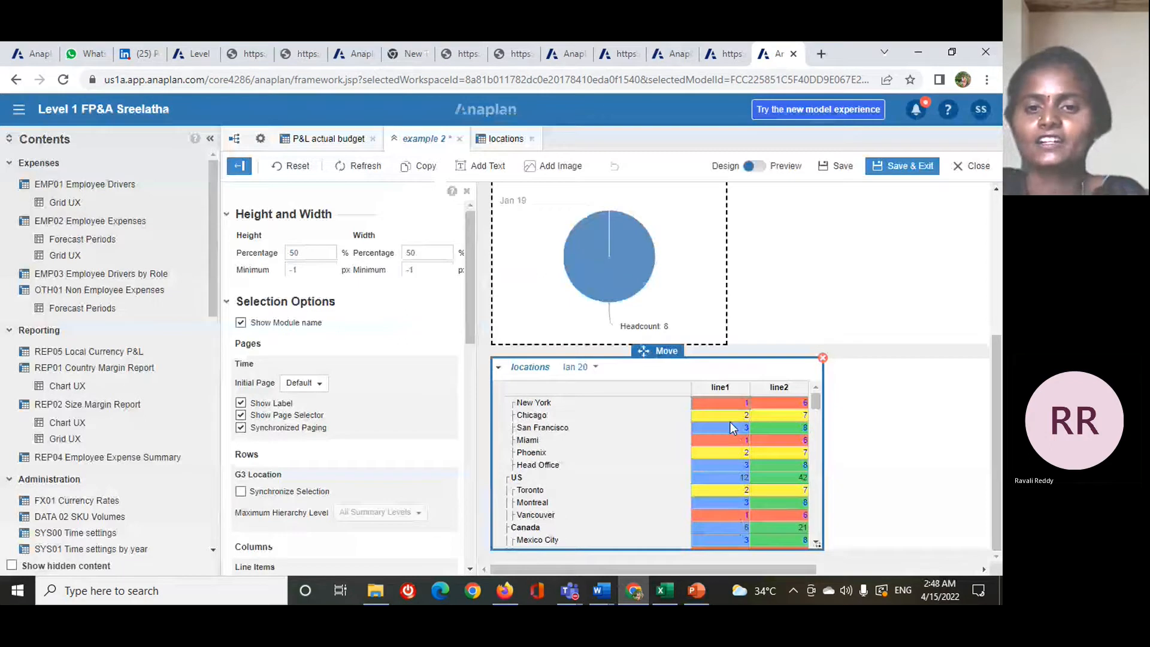
- Check the colored rows of the locations grid, save the example 2 dashboard and leave design mode
{"action": "scroll", "coordinate": [722, 413], "scroll_direction": "down", "scroll_amount": 2}
{"action": "scroll", "coordinate": [712, 443], "scroll_direction": "up", "scroll_amount": 3}
{"action": "scroll", "coordinate": [709, 464], "scroll_direction": "down", "scroll_amount": 3}
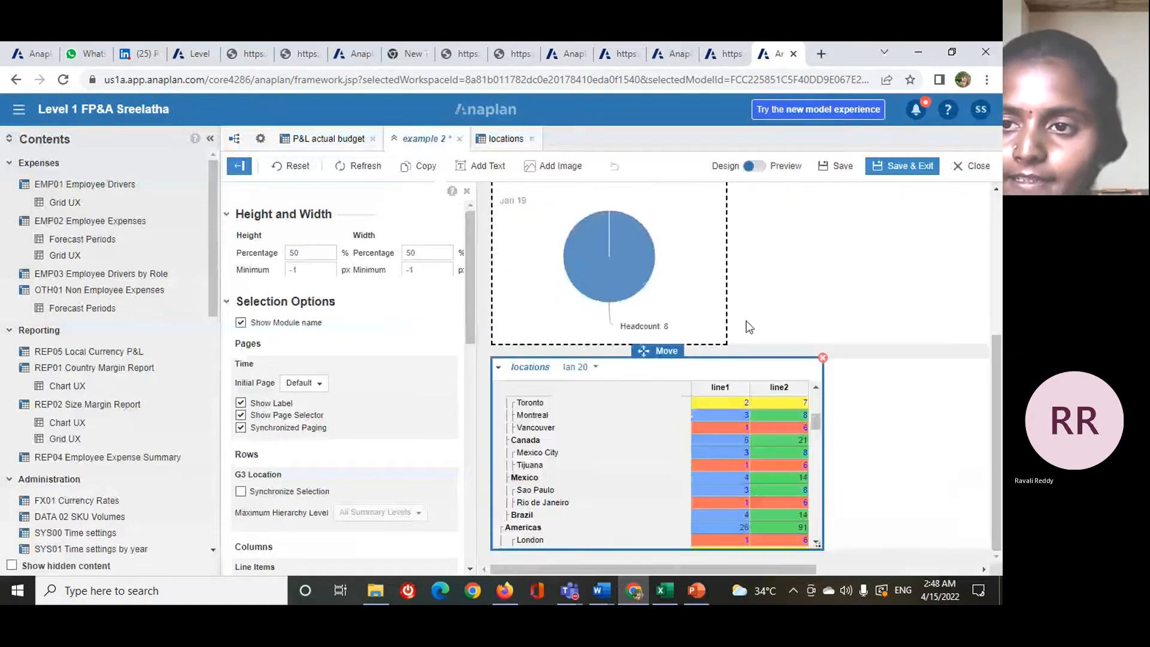
{"action": "scroll", "coordinate": [749, 326], "scroll_direction": "up", "scroll_amount": 3}
{"action": "left_click", "coordinate": [913, 175]}
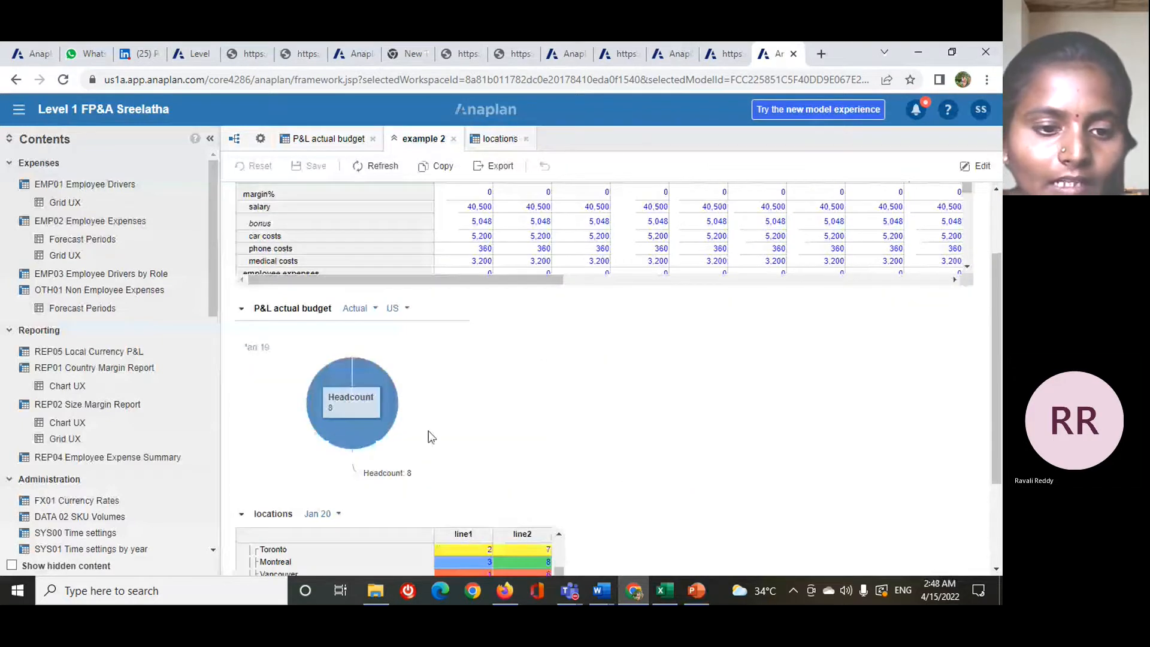
- Filter the locations grid's Time dimension to where SYS00 Time settings: First day of month is equal to 4/15/2022
{"action": "scroll", "coordinate": [428, 430], "scroll_direction": "down", "scroll_amount": 5}
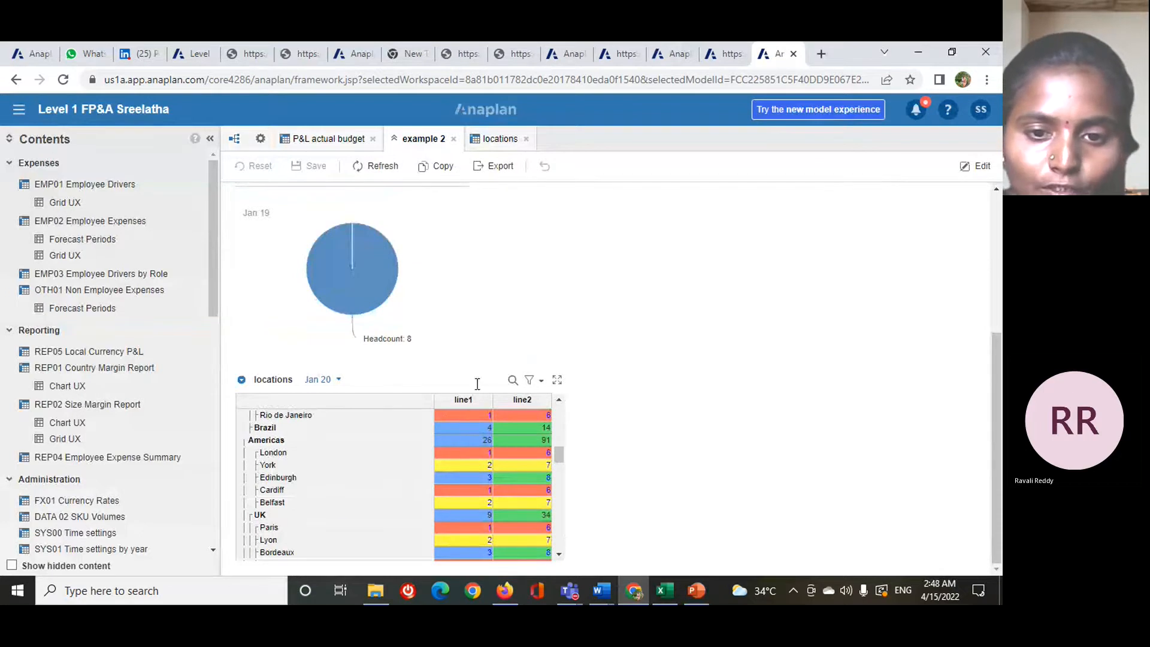
{"action": "left_click", "coordinate": [541, 383]}
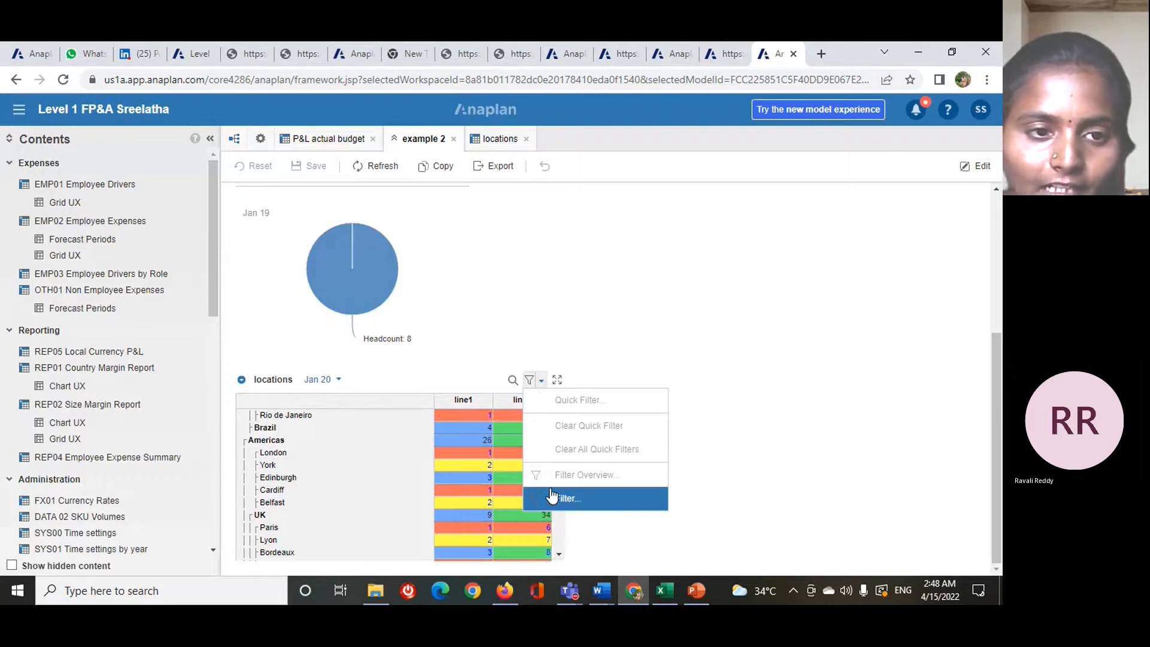
{"action": "left_click", "coordinate": [551, 497]}
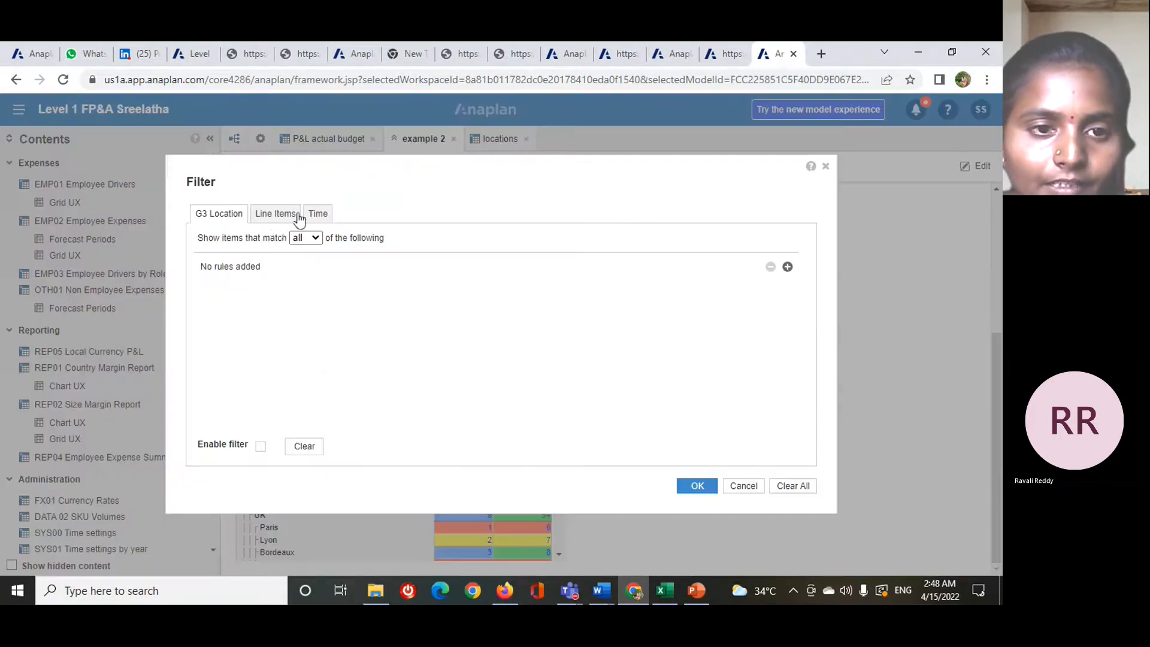
{"action": "left_click", "coordinate": [318, 215]}
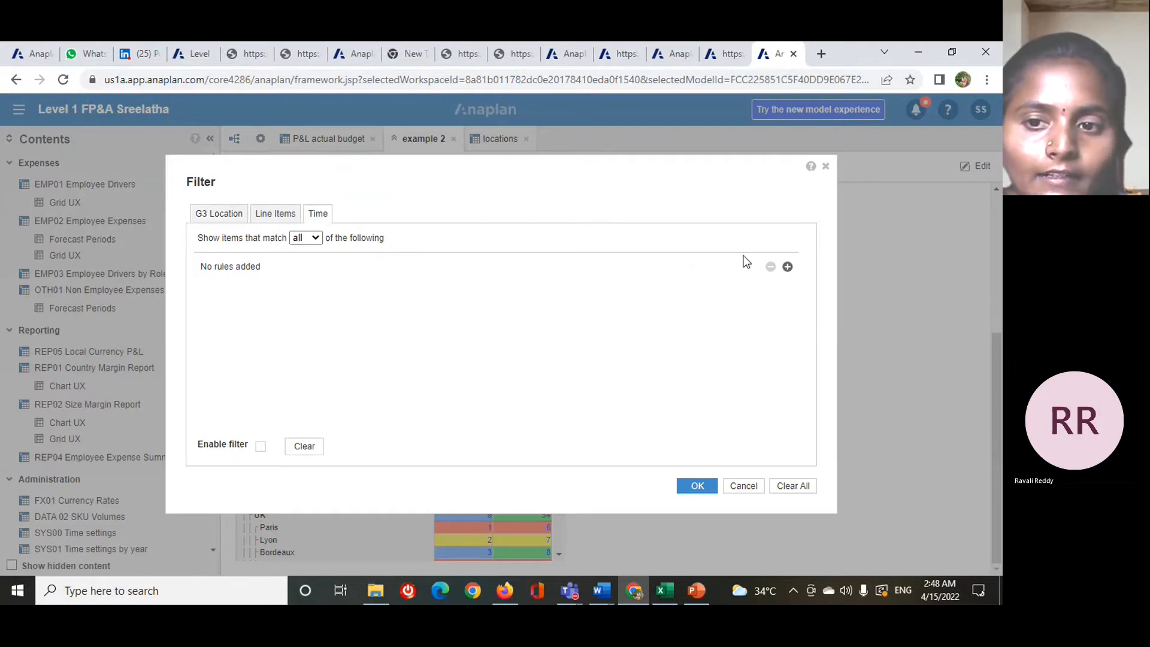
{"action": "left_click", "coordinate": [787, 267]}
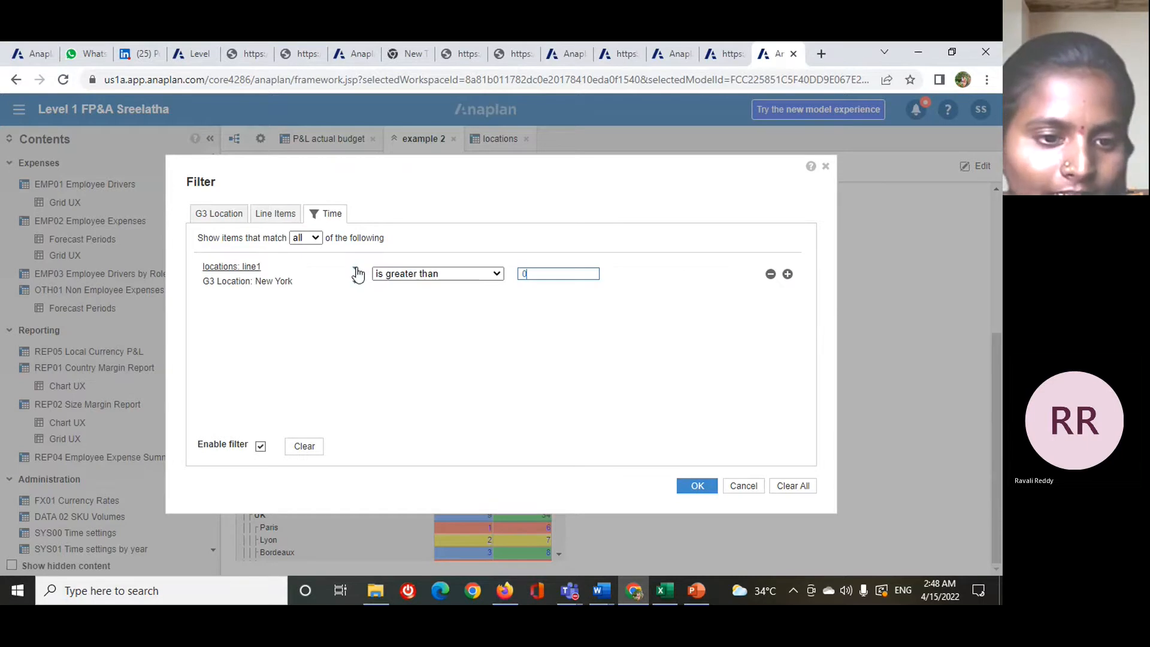
{"action": "left_click", "coordinate": [356, 271]}
{"action": "scroll", "coordinate": [276, 434], "scroll_direction": "down", "scroll_amount": 3}
{"action": "left_click", "coordinate": [263, 438]}
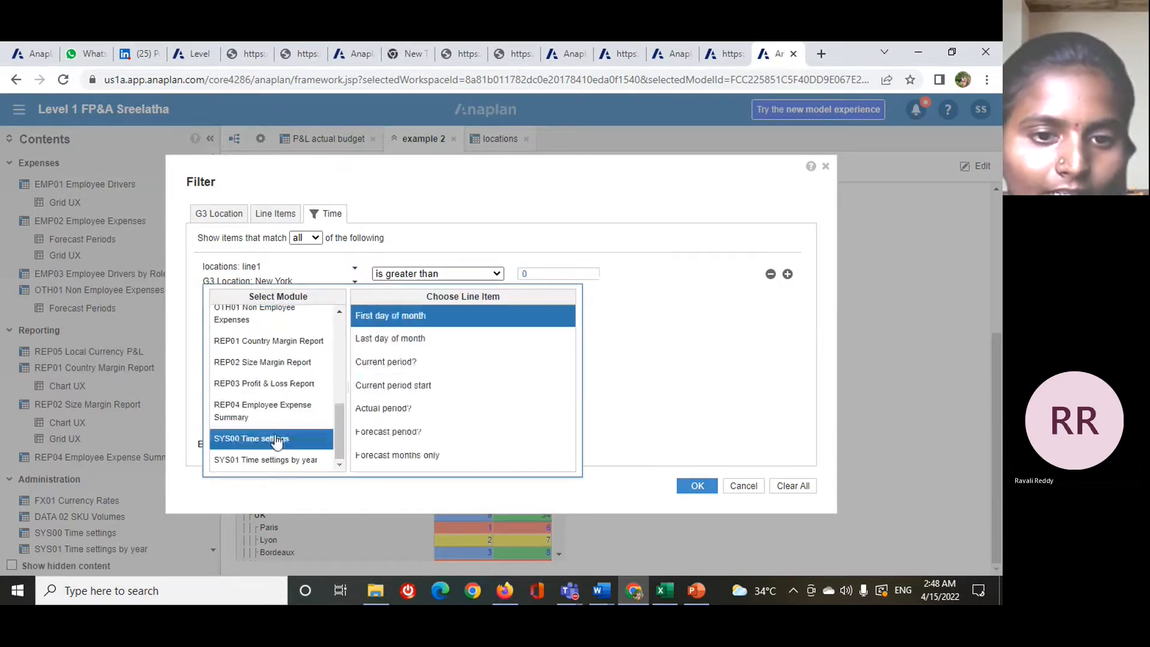
{"action": "left_click", "coordinate": [389, 315]}
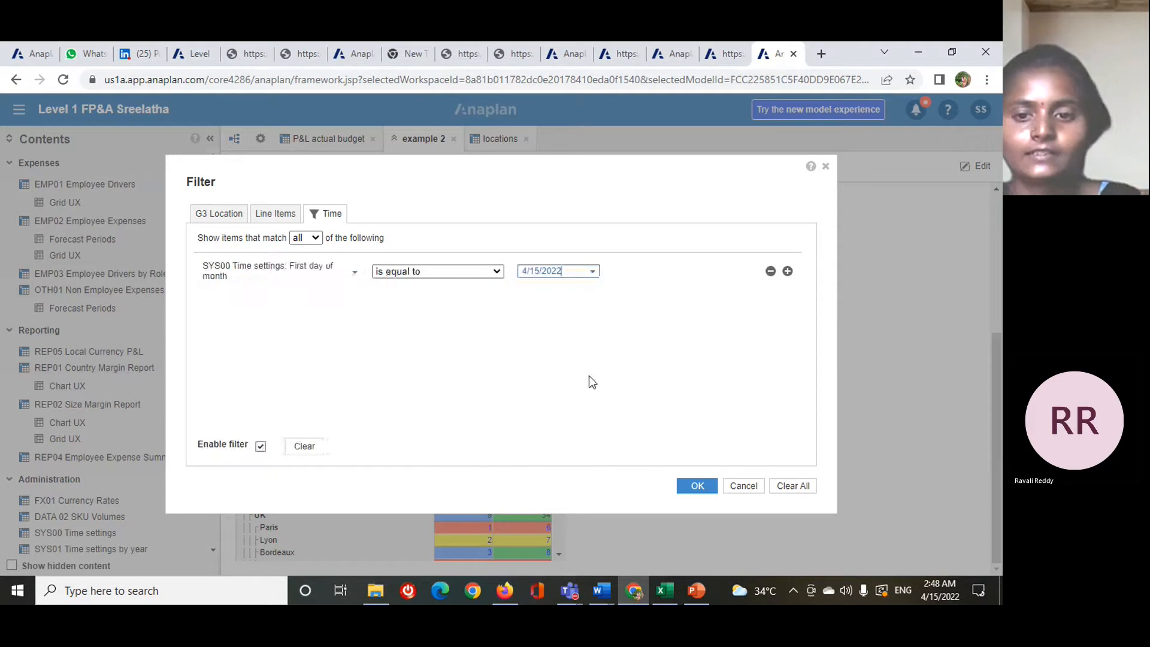
{"action": "left_click", "coordinate": [696, 487]}
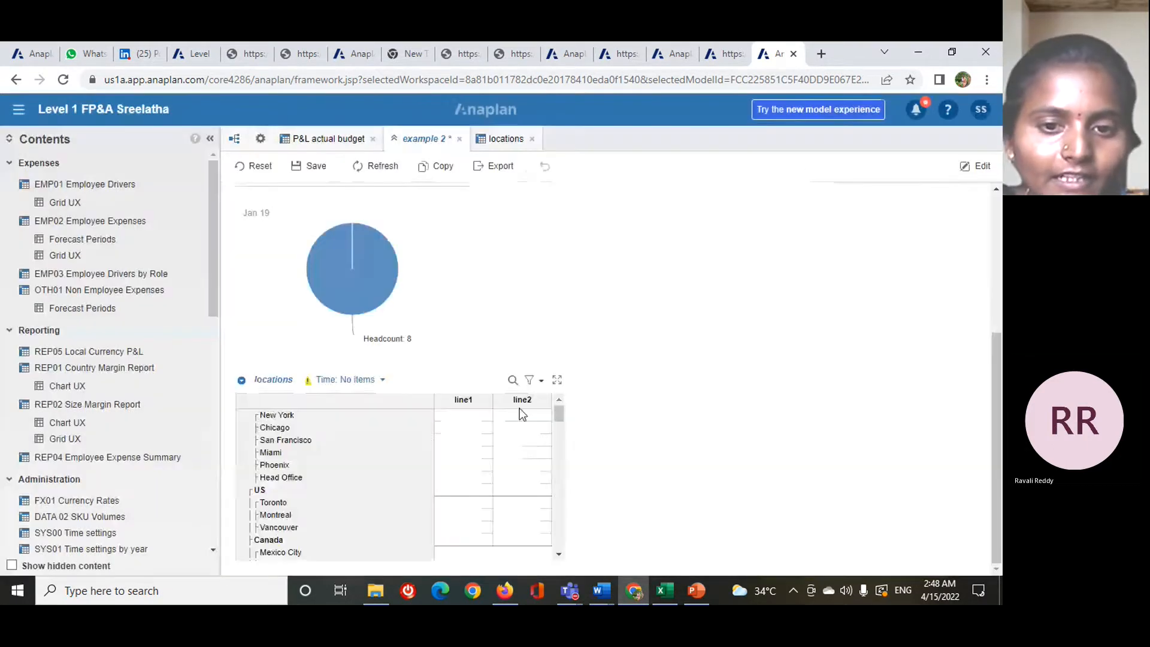
- Disable the time filter on the locations grid and clear all of the grid's filter rules
{"action": "left_click", "coordinate": [541, 382]}
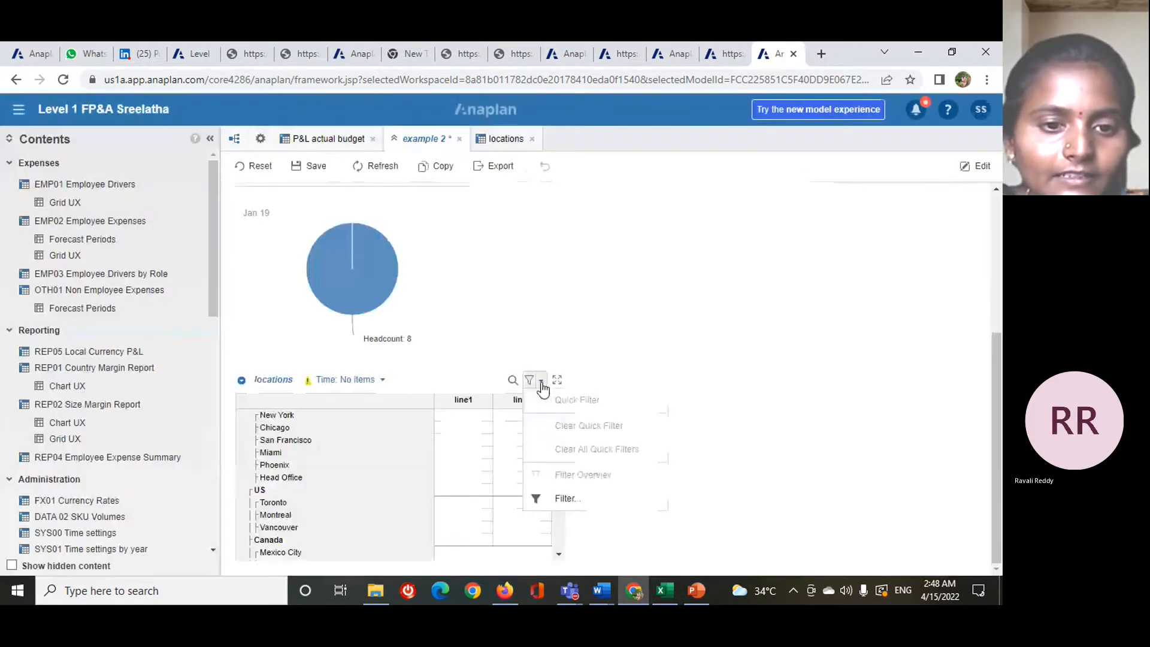
{"action": "left_click", "coordinate": [565, 499]}
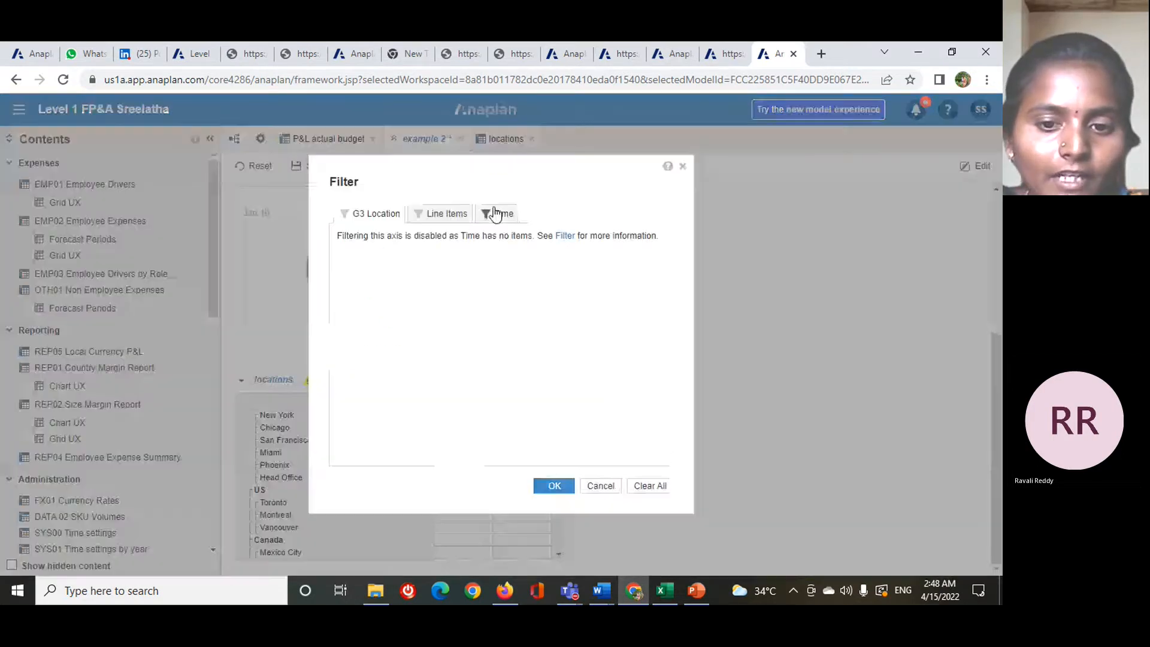
{"action": "left_click", "coordinate": [505, 217]}
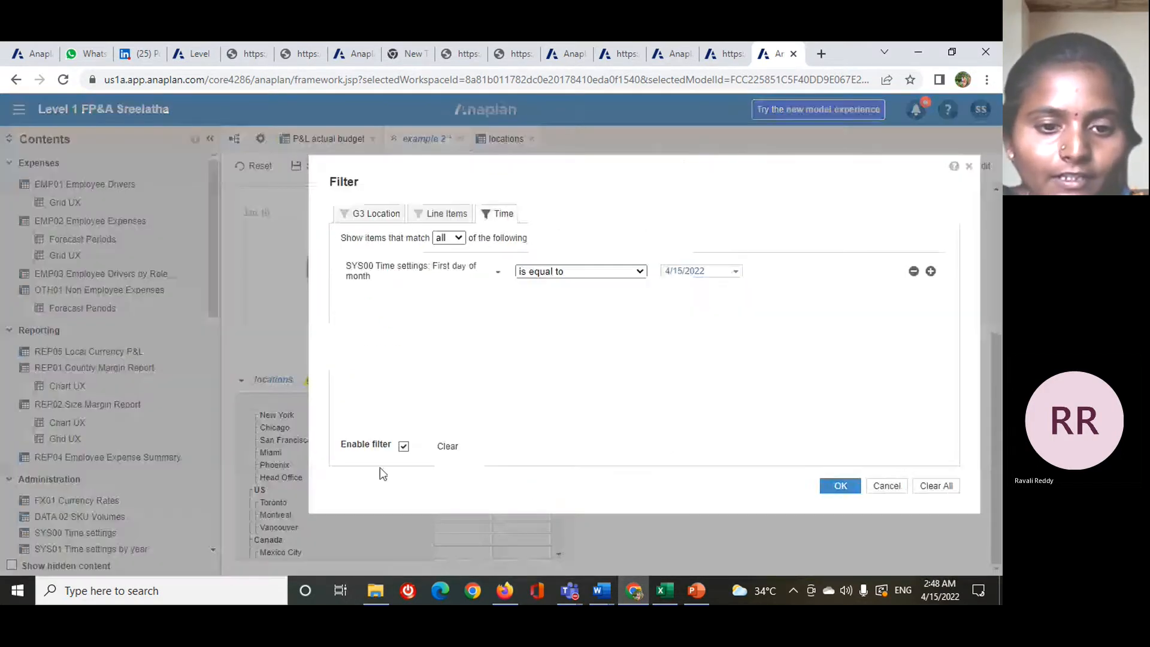
{"action": "left_click", "coordinate": [403, 446]}
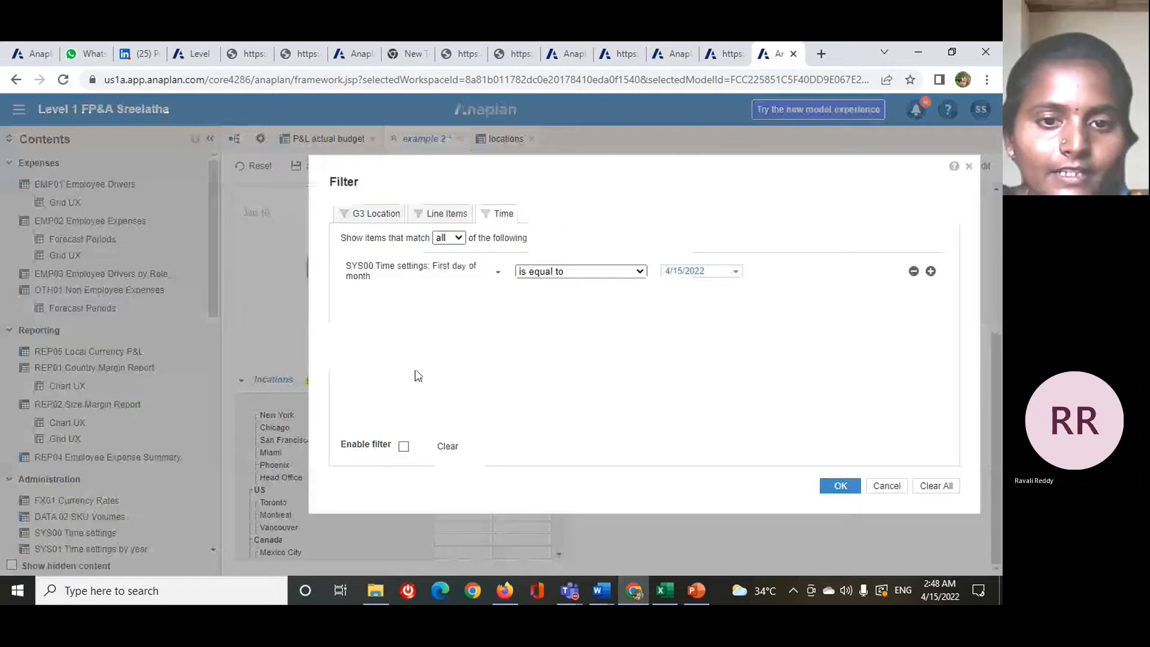
{"action": "left_click", "coordinate": [443, 215]}
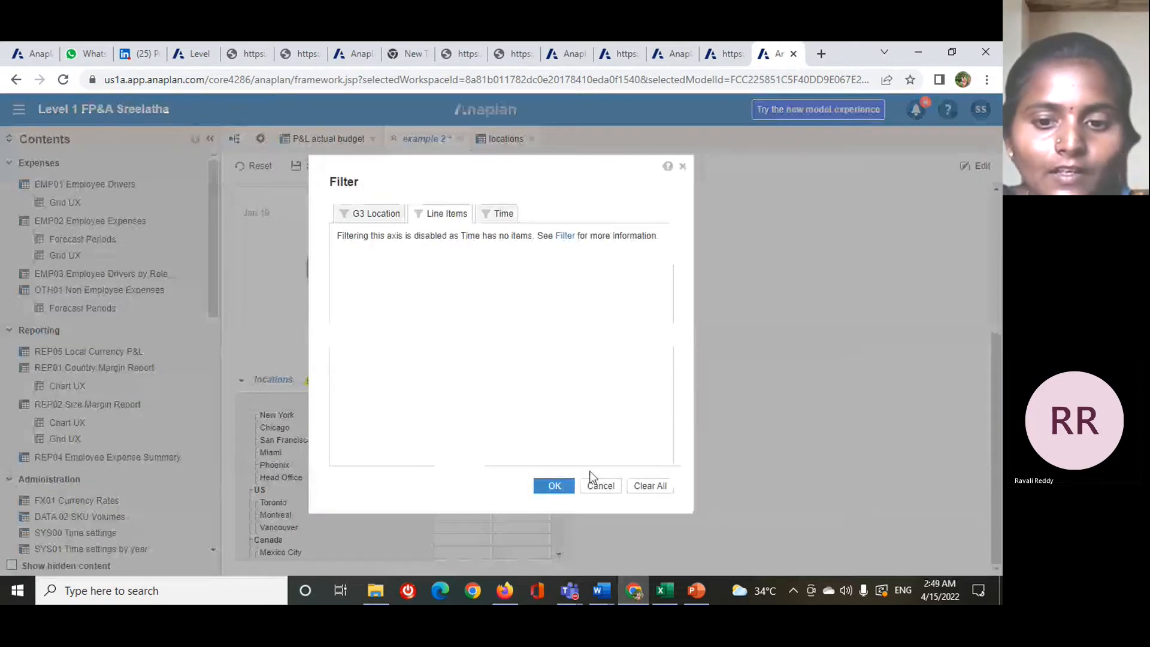
{"action": "left_click", "coordinate": [653, 486]}
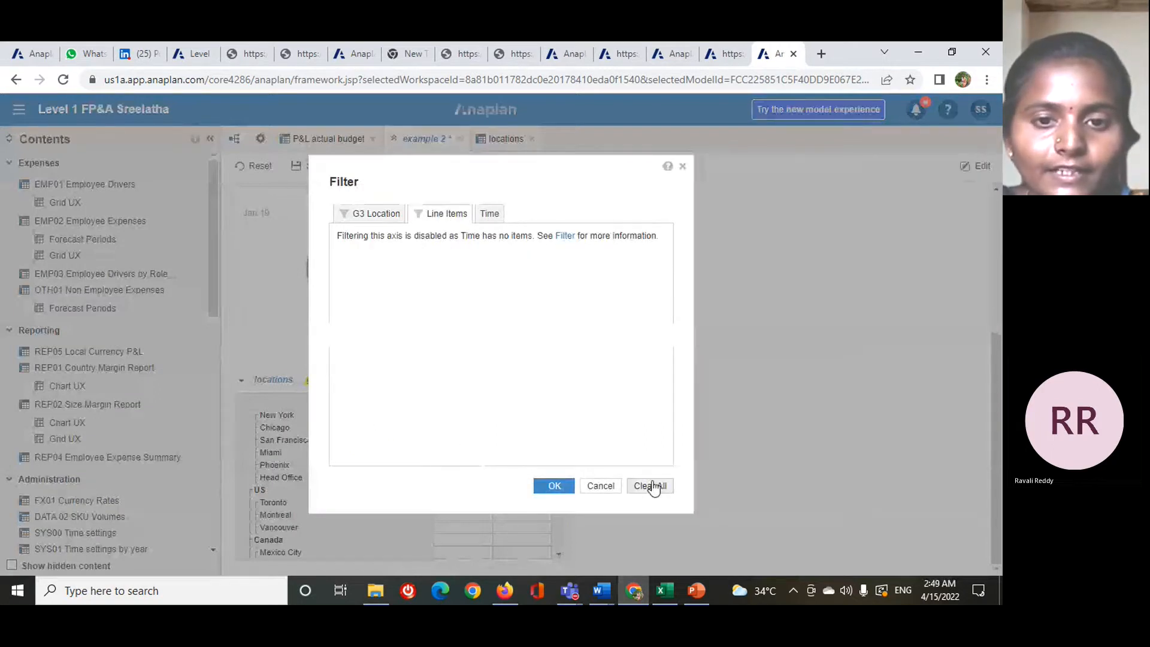
{"action": "left_click", "coordinate": [554, 486]}
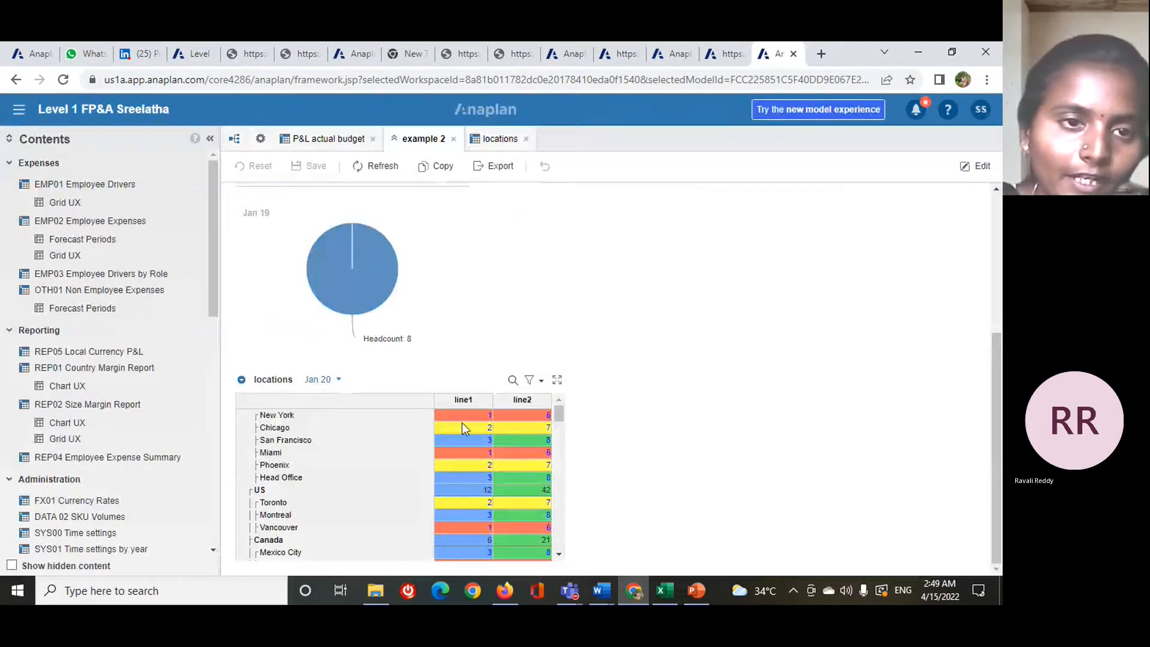
- Sort the P&L actual budget module's rows by Jan 19 ascending with totals after, and publish the view to example 2
{"action": "left_click", "coordinate": [268, 140]}
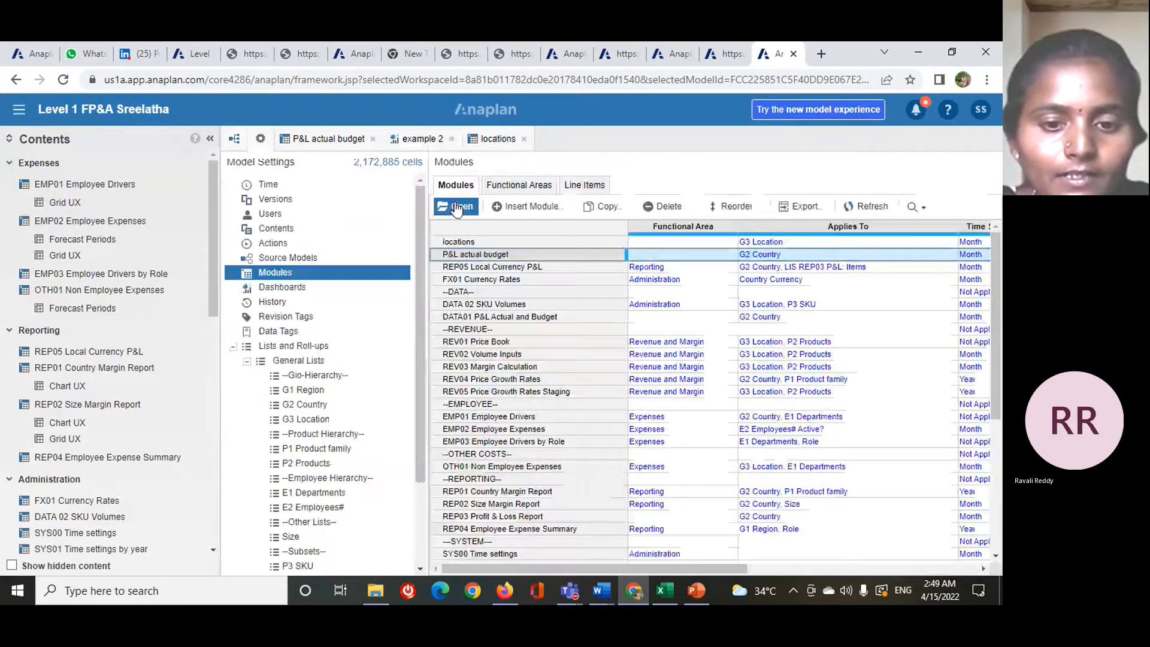
{"action": "left_click", "coordinate": [456, 207]}
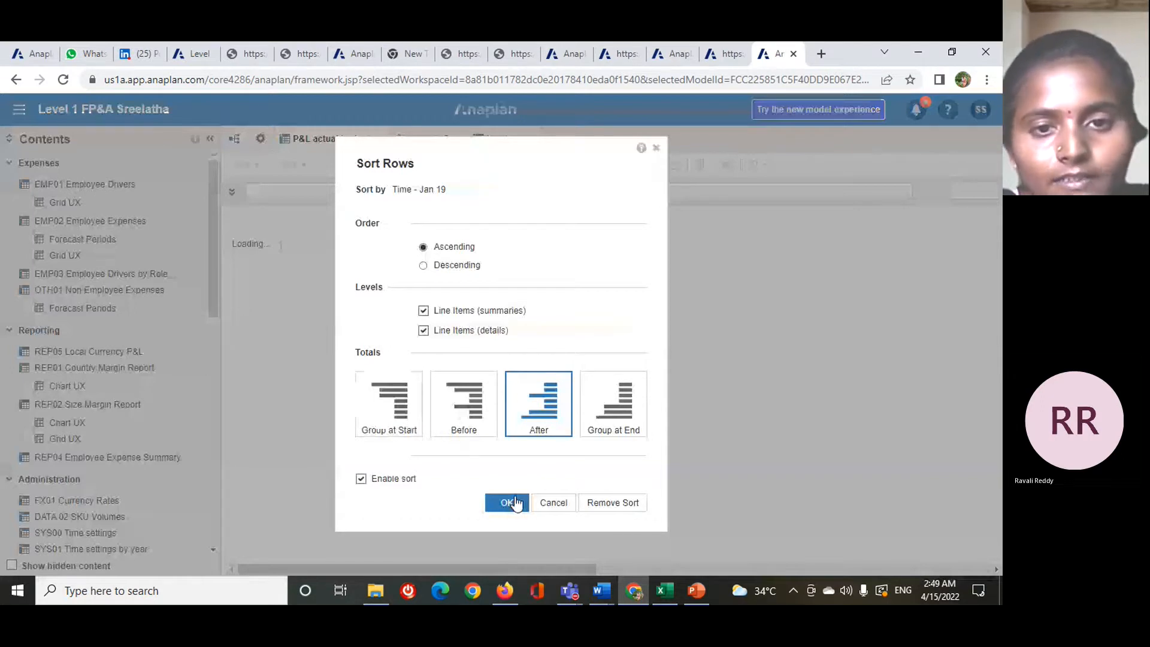
{"action": "left_click", "coordinate": [512, 502]}
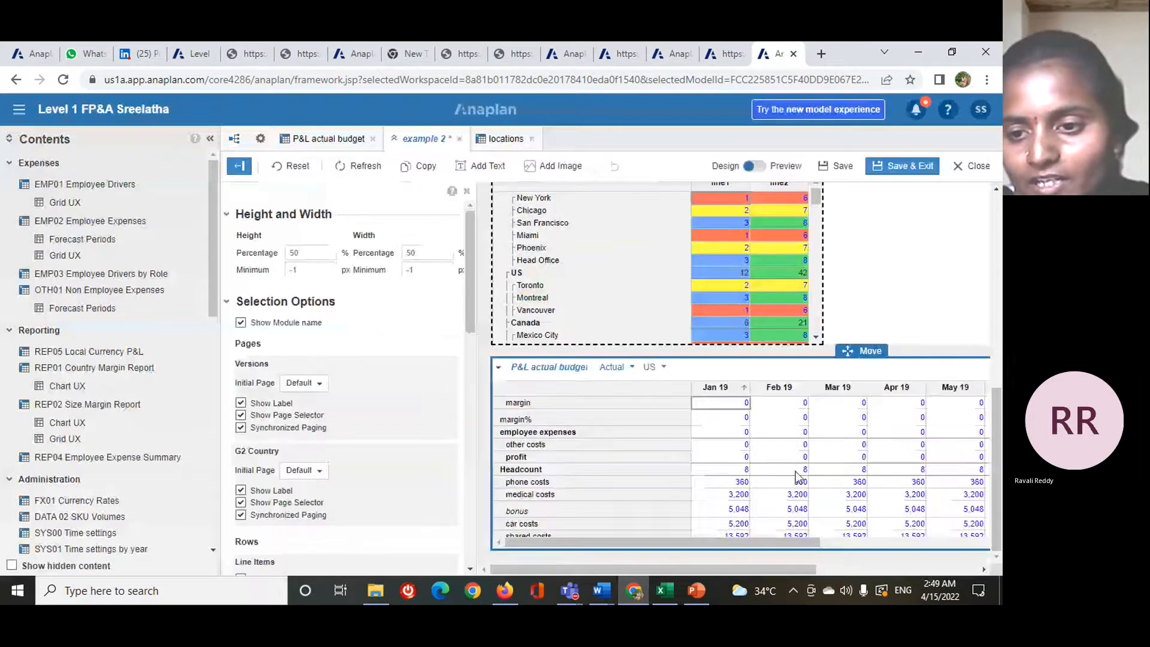
- Check the sorted P&L actual budget grid, save the example 2 dashboard and exit the designer
{"action": "scroll", "coordinate": [778, 480], "scroll_direction": "down", "scroll_amount": 3}
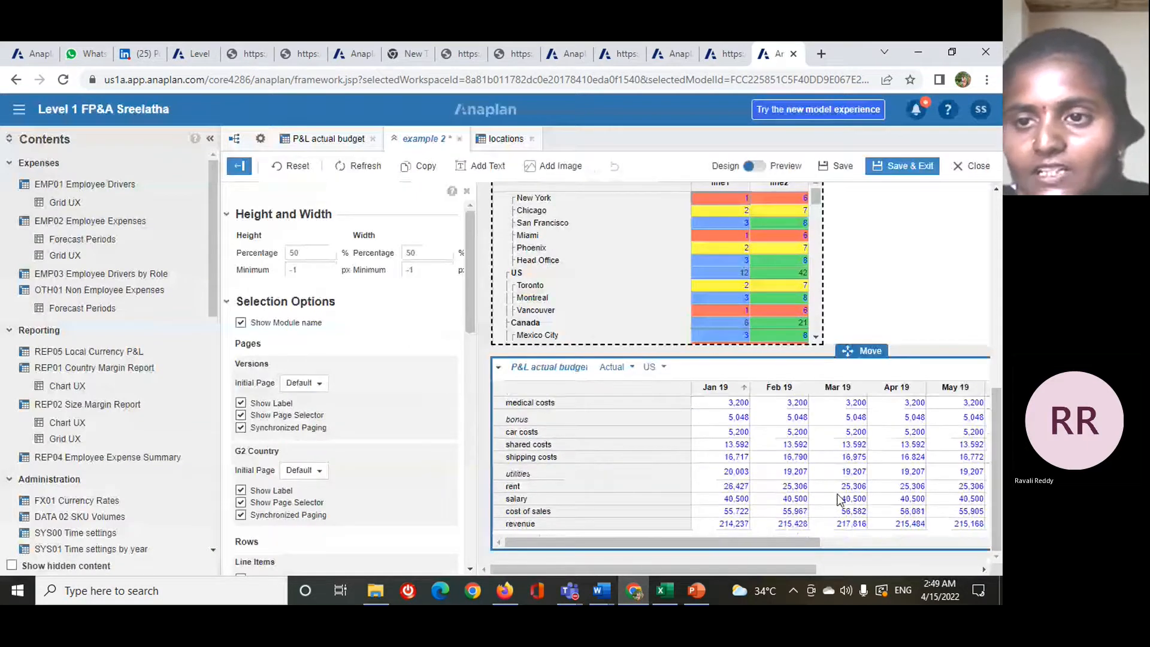
{"action": "left_click", "coordinate": [914, 170]}
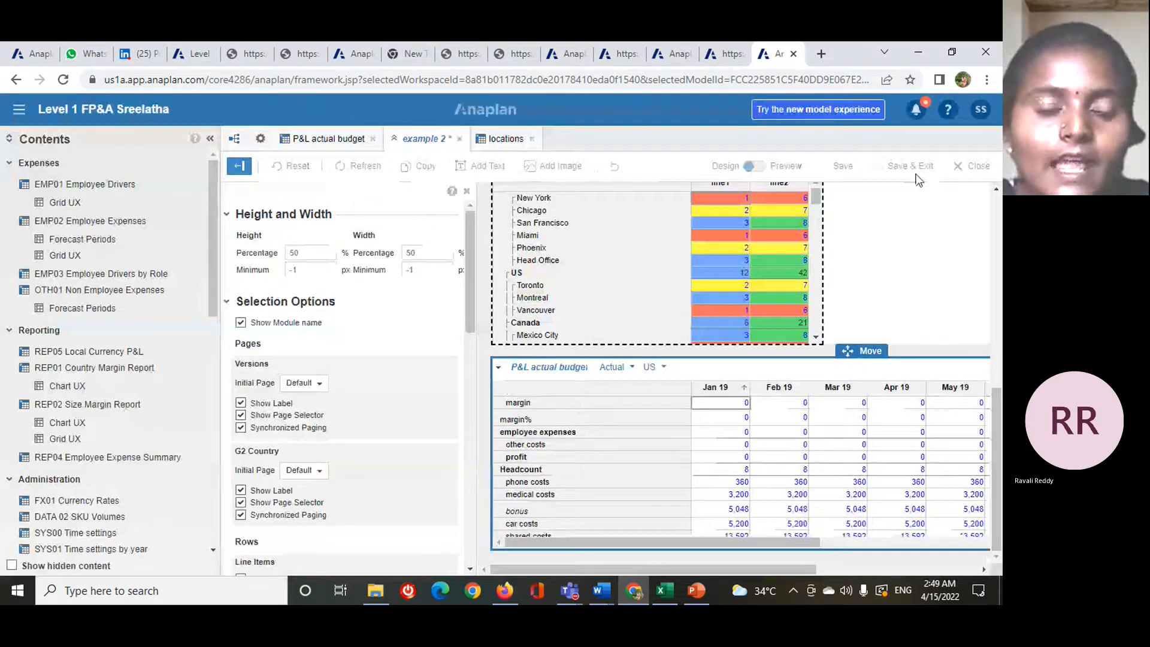
- Review the saved example 2 dashboard from the original P&L grid and pie chart to the locations and sorted P&L grids
{"action": "scroll", "coordinate": [631, 363], "scroll_direction": "up", "scroll_amount": 2}
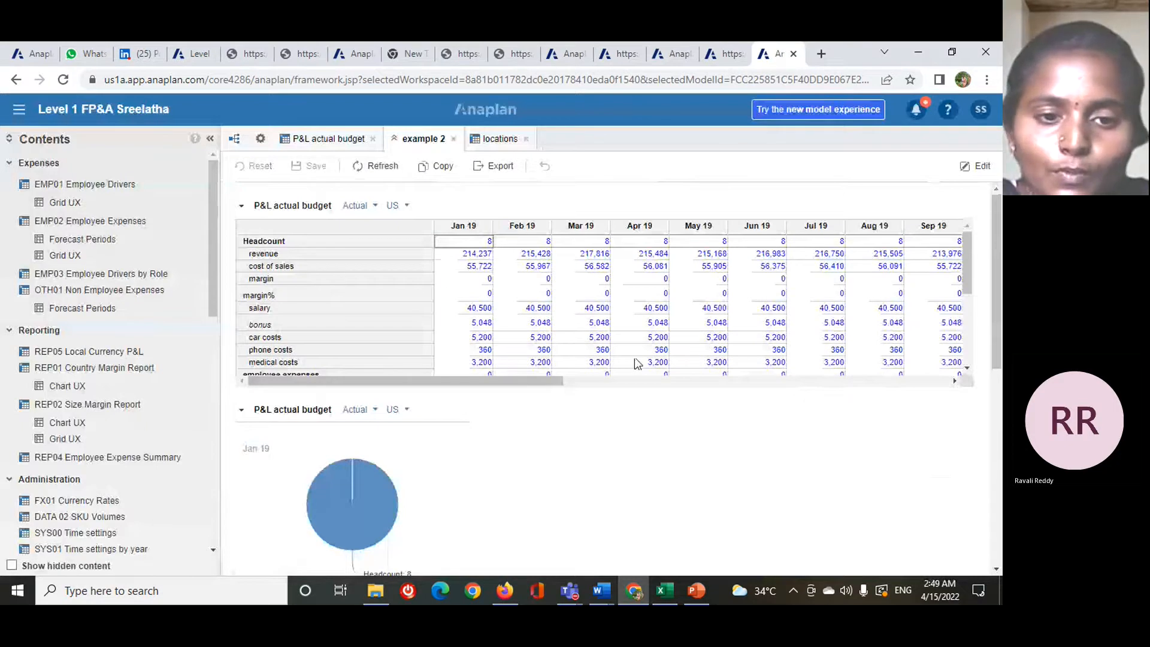
{"action": "scroll", "coordinate": [637, 363], "scroll_direction": "down", "scroll_amount": 3}
{"action": "scroll", "coordinate": [335, 454], "scroll_direction": "down", "scroll_amount": 4}
{"action": "scroll", "coordinate": [512, 416], "scroll_direction": "down", "scroll_amount": 1}
{"action": "scroll", "coordinate": [554, 428], "scroll_direction": "down", "scroll_amount": 3}
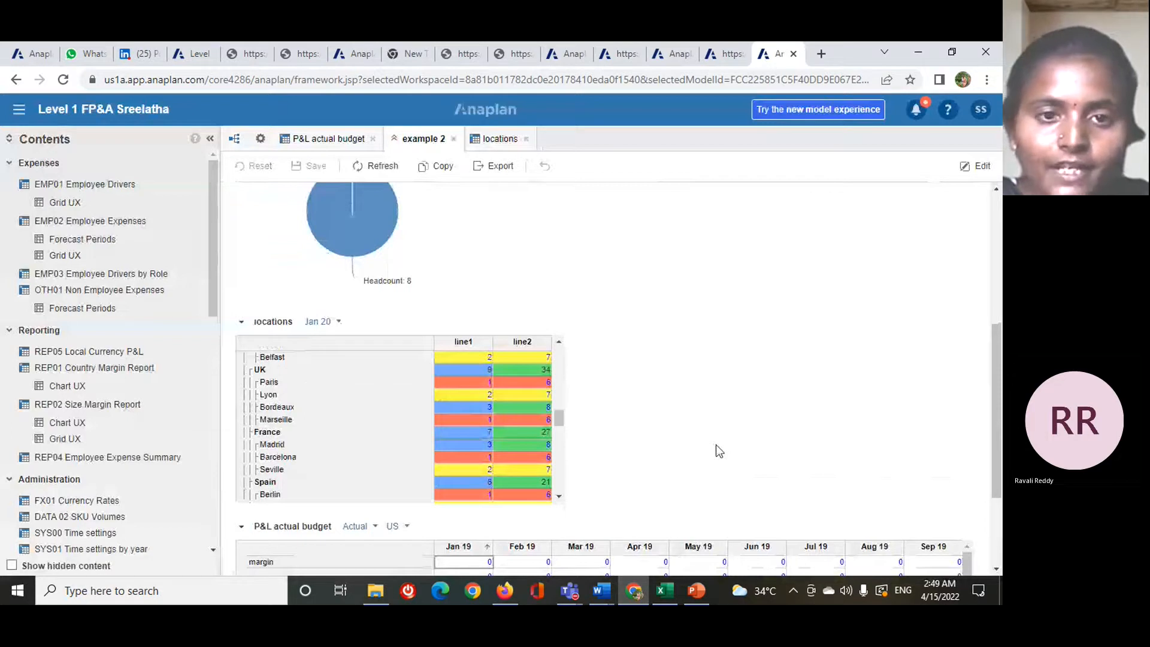
{"action": "scroll", "coordinate": [717, 444], "scroll_direction": "down", "scroll_amount": 2}
- Switch to the PowerPoint presentation "3 anaplan 11-15 lessons"
{"action": "mouse_move", "coordinate": [688, 587]}
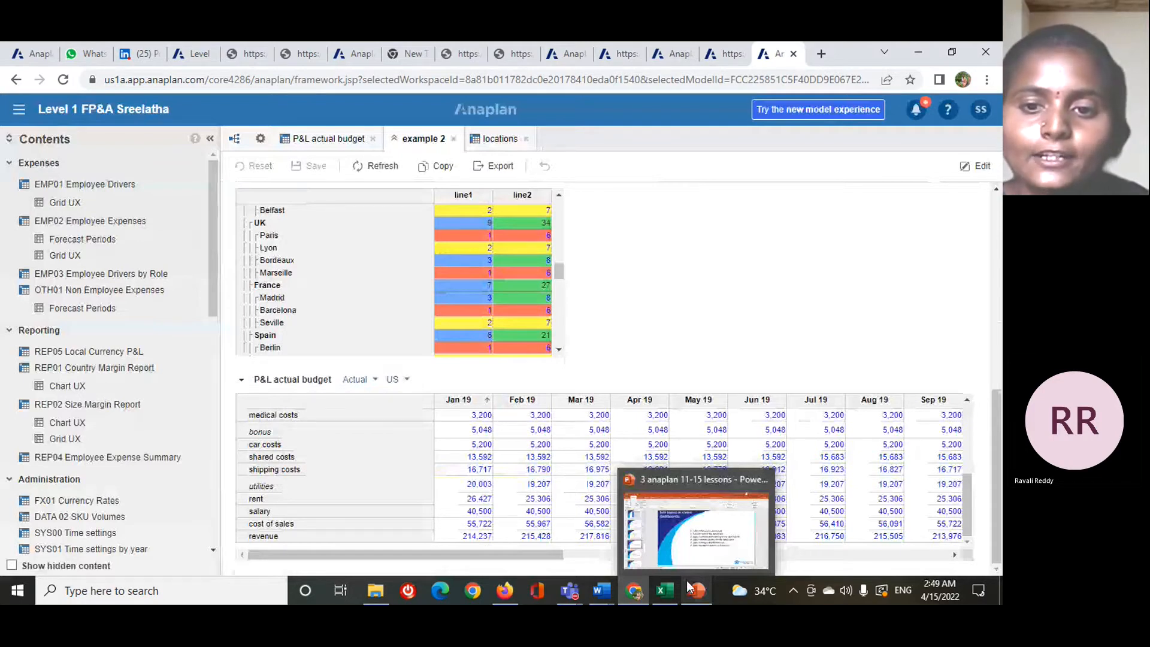
{"action": "left_click", "coordinate": [689, 586]}
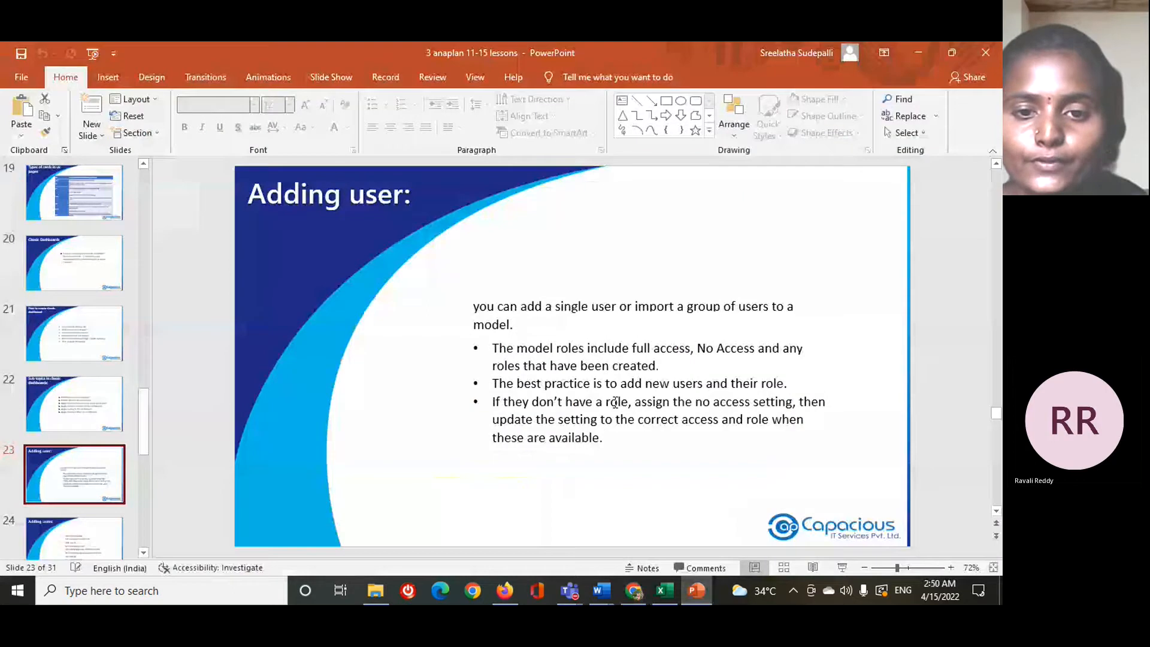
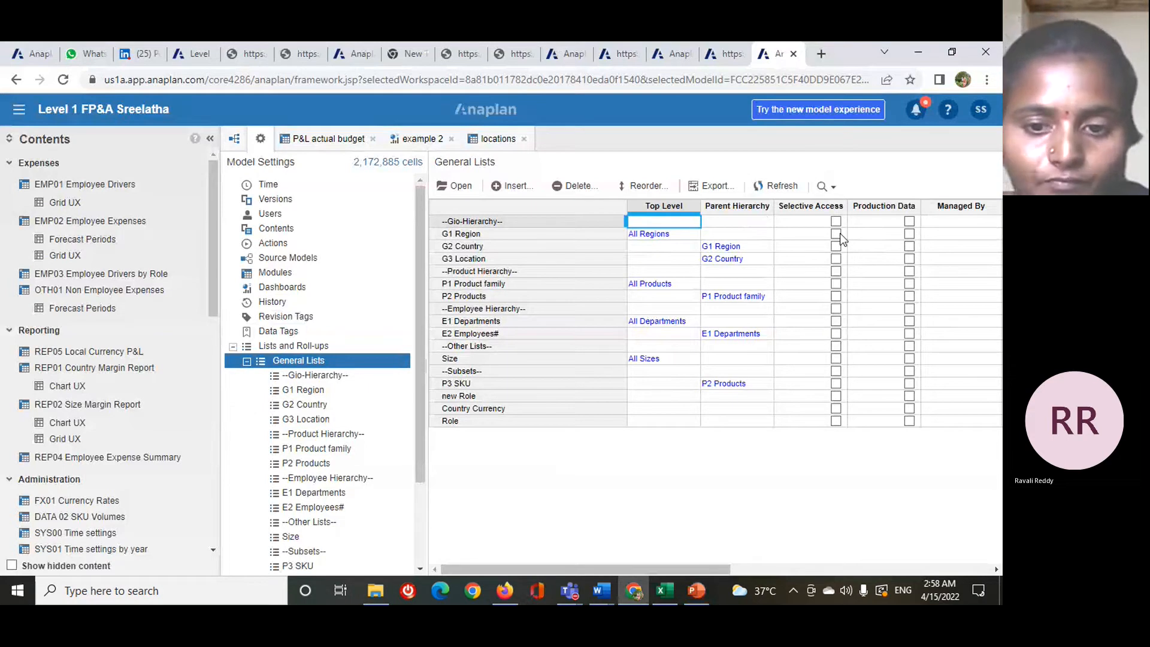
- Enable Selective Access for the G1 Region list and for the G3 Location list in General Lists
{"action": "left_click", "coordinate": [836, 234]}
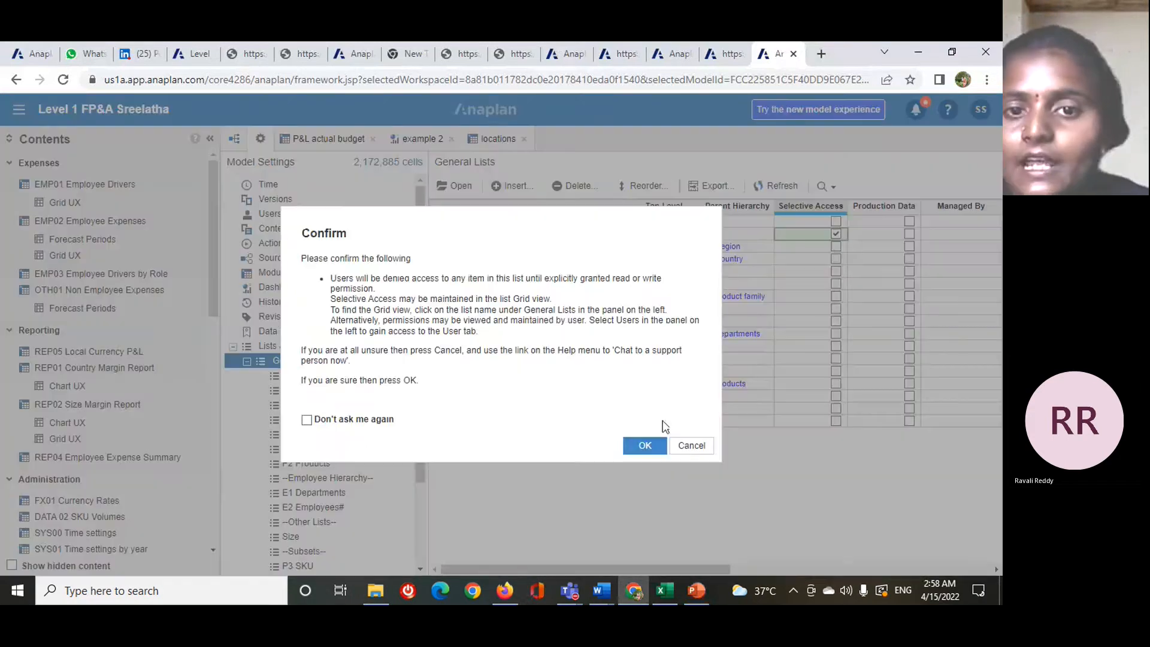
{"action": "left_click", "coordinate": [644, 445]}
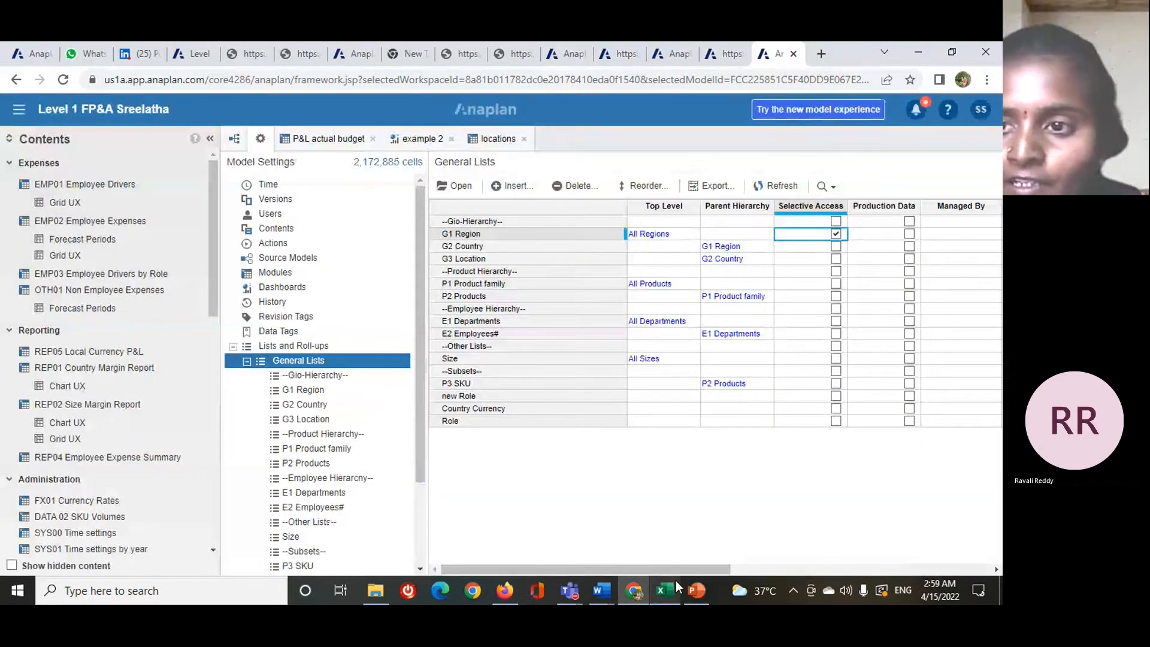
{"action": "left_click_drag", "start_coordinate": [684, 568], "coordinate": [530, 530]}
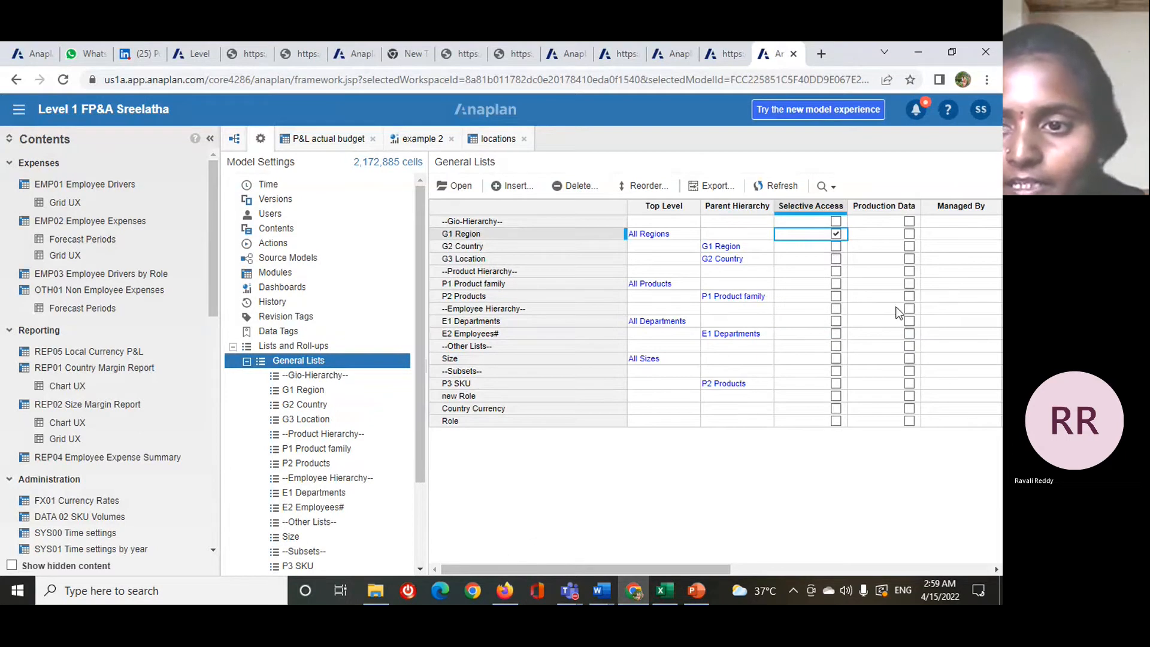
{"action": "left_click", "coordinate": [836, 260]}
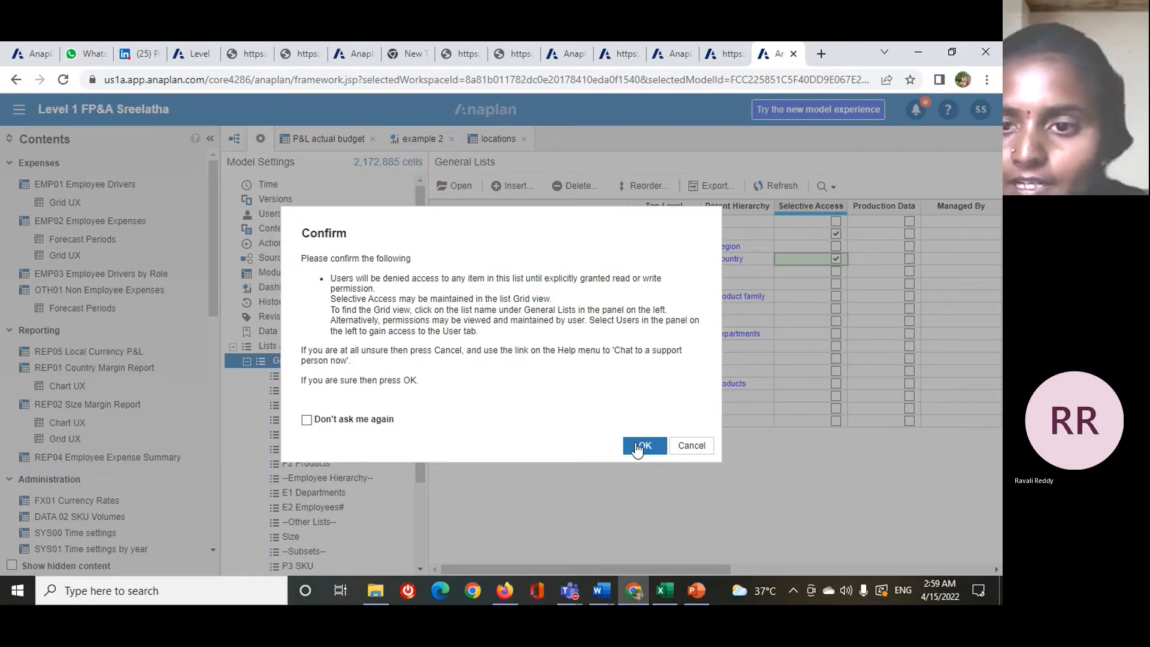
{"action": "left_click", "coordinate": [637, 446]}
{"action": "left_click", "coordinate": [842, 244]}
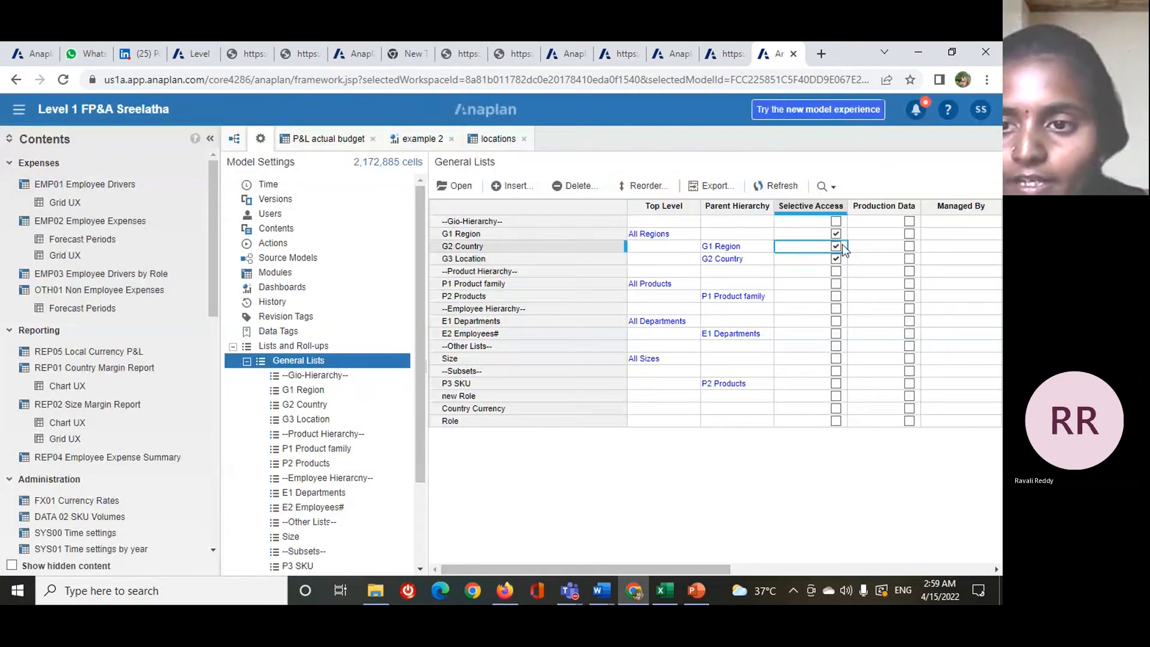
- Clear Selective Access for G1 Region, G2 Country and G3 Location in General Lists
{"action": "left_click", "coordinate": [837, 234]}
{"action": "left_click", "coordinate": [837, 246]}
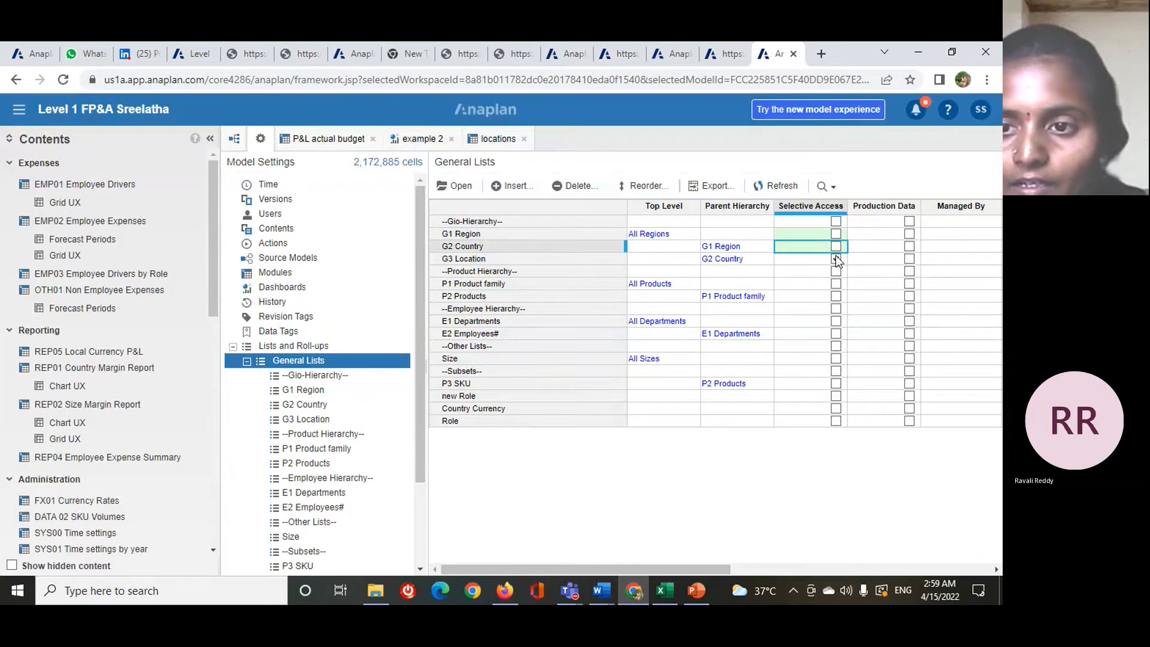
{"action": "left_click", "coordinate": [836, 258]}
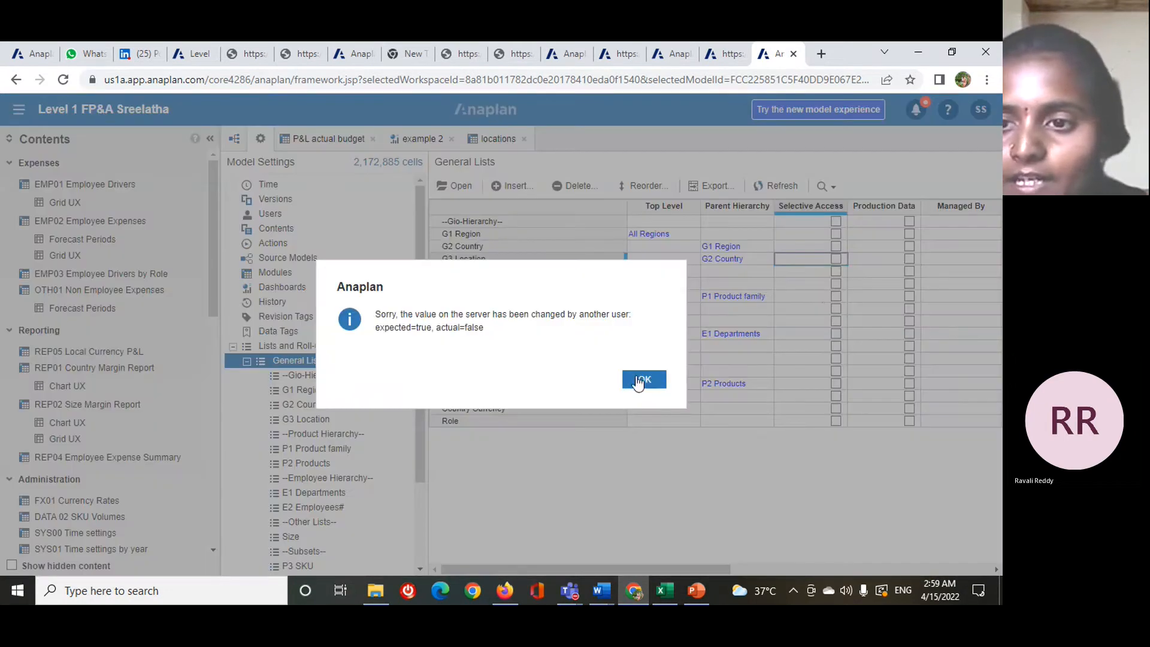
{"action": "left_click", "coordinate": [642, 380]}
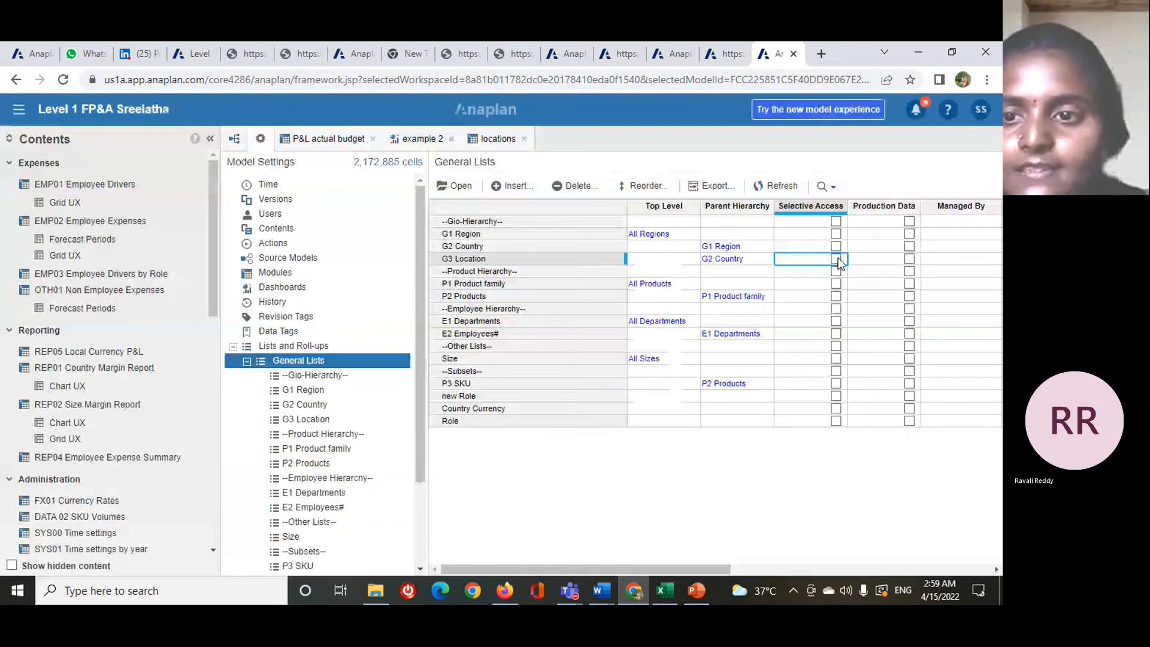
- Enable Selective Access again from the G3 Location list and confirm the change
{"action": "left_click", "coordinate": [836, 258]}
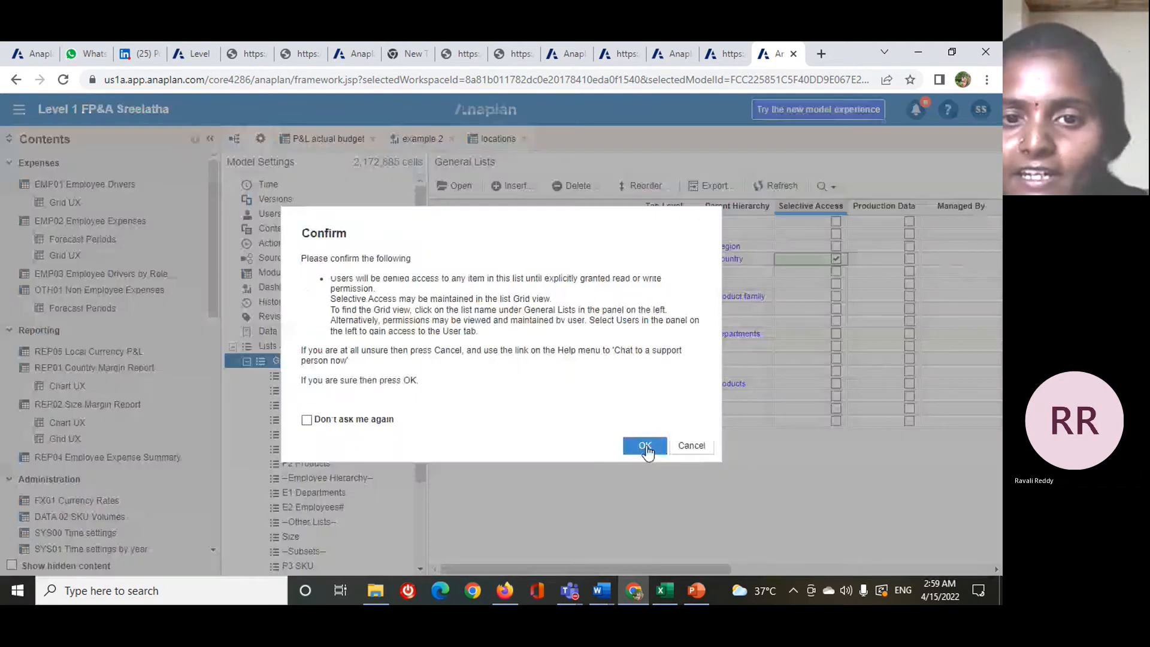
{"action": "left_click", "coordinate": [645, 446]}
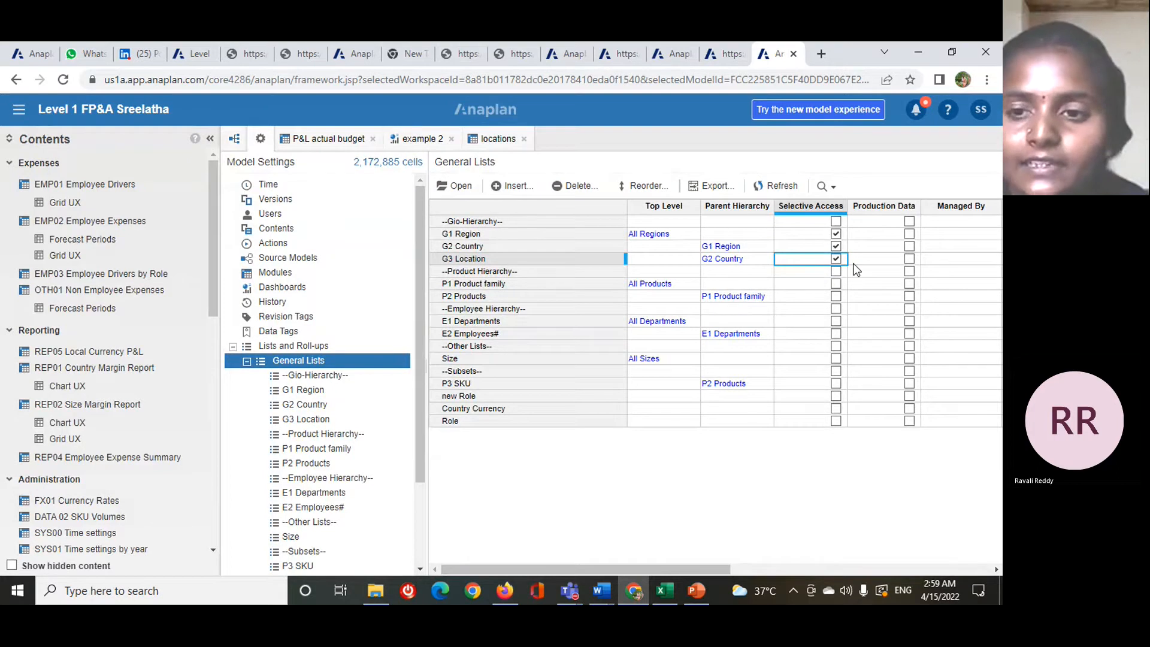
{"action": "left_click_drag", "start_coordinate": [623, 566], "coordinate": [518, 554]}
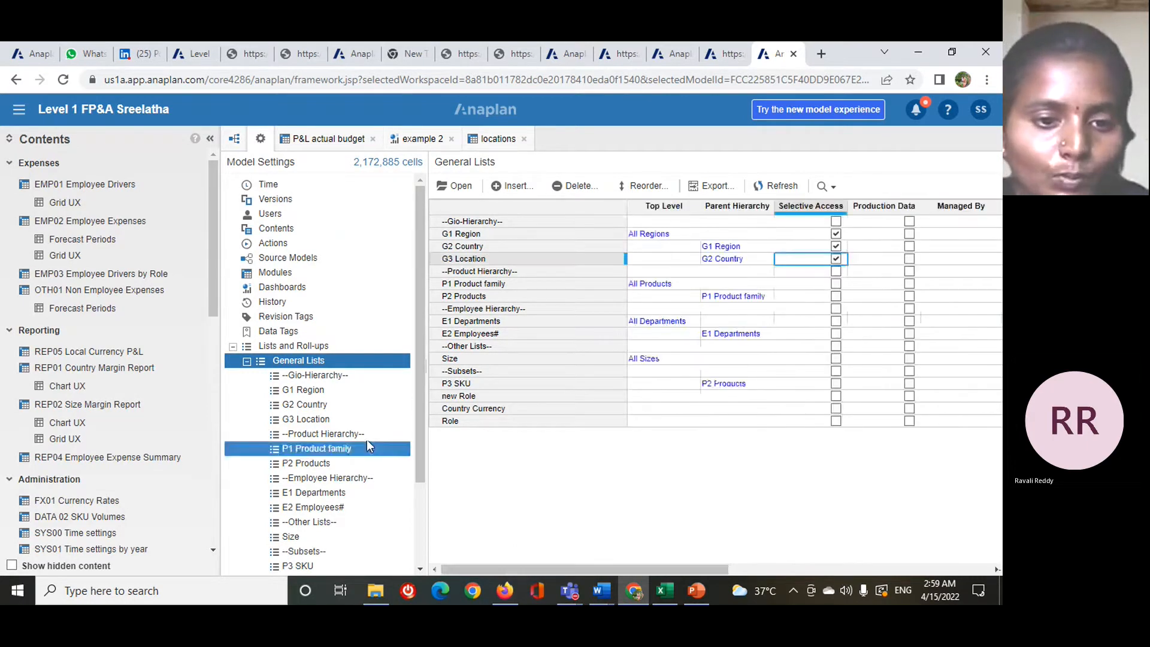
- Check the G3 Location list's Selective Access setting in its configuration
{"action": "left_click", "coordinate": [325, 414]}
{"action": "left_click", "coordinate": [337, 405], "text": "ctrl"}
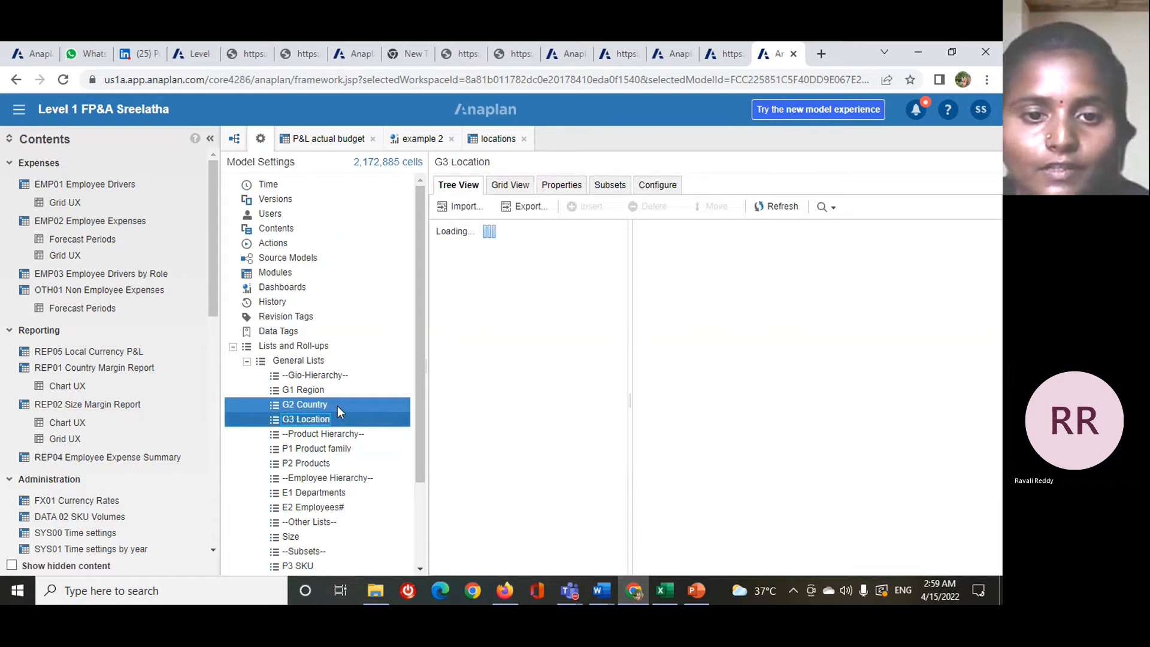
{"action": "left_click", "coordinate": [390, 415]}
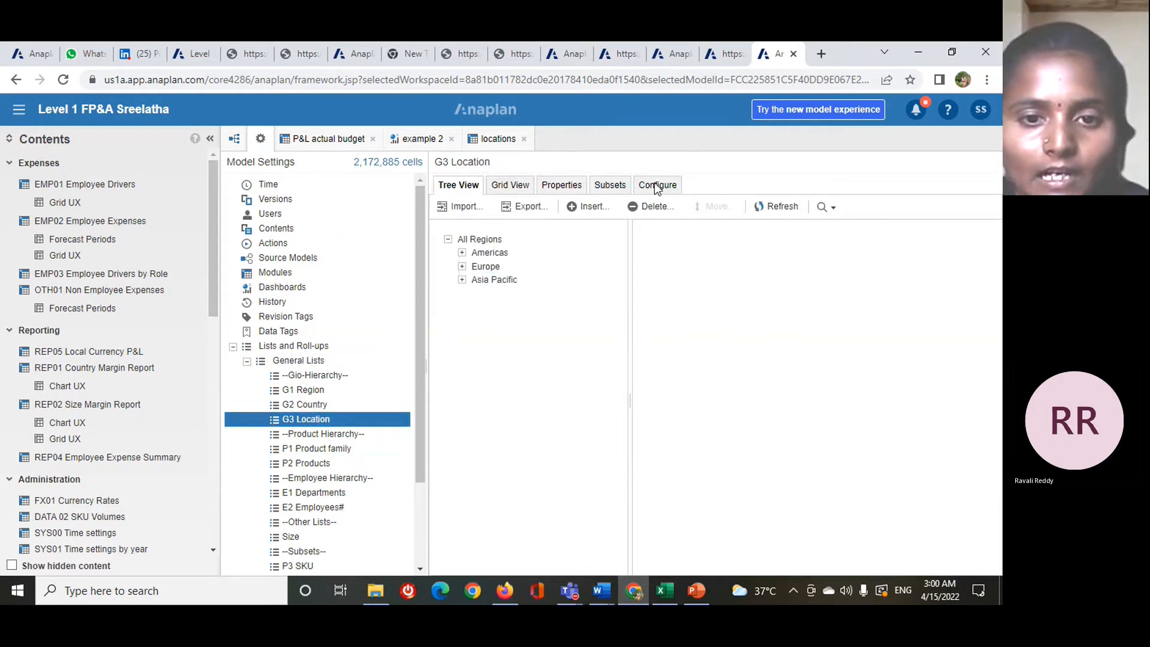
{"action": "left_click", "coordinate": [655, 186]}
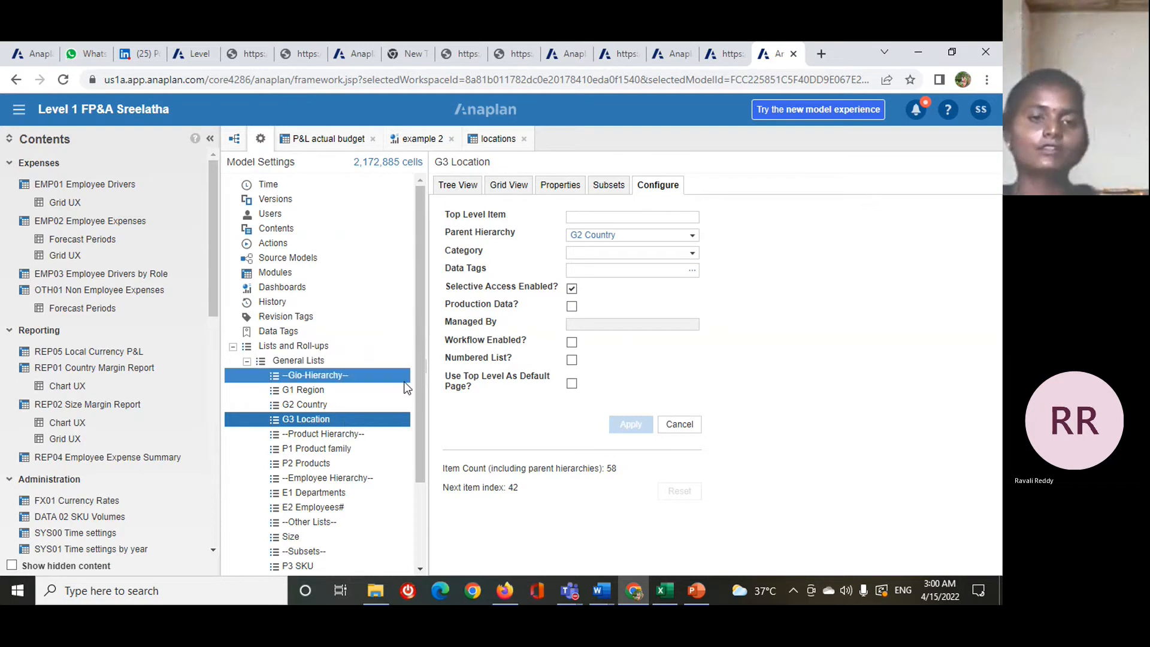
- Look through the General Lists columns, then check the G2 Country list's configuration and tree view
{"action": "left_click", "coordinate": [369, 362]}
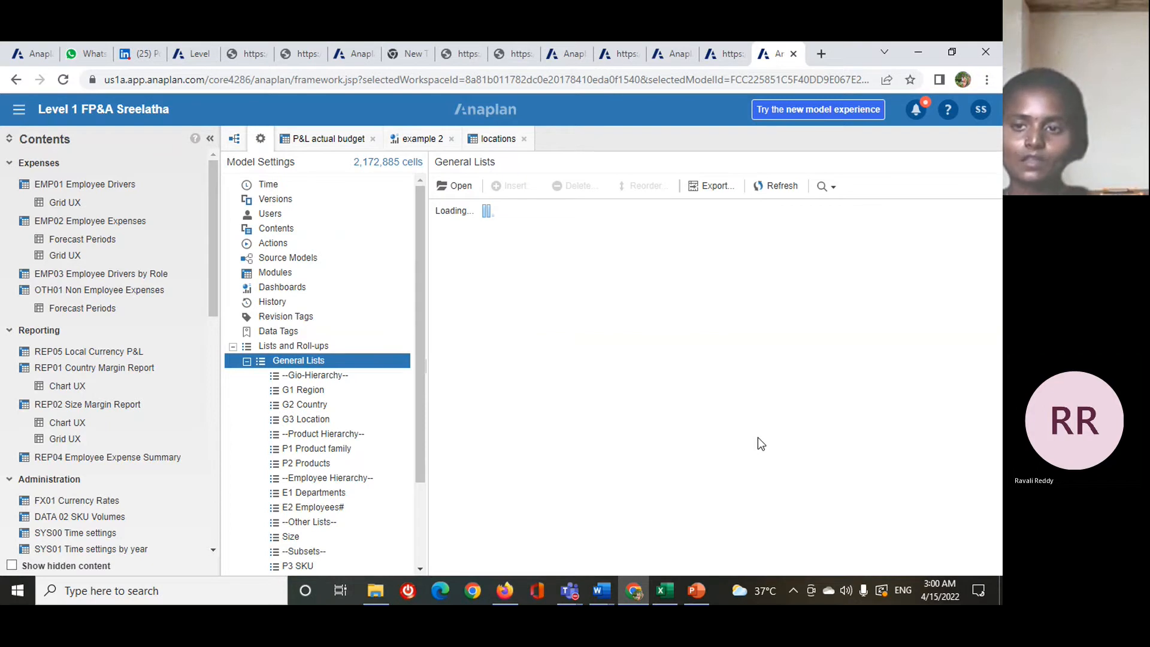
{"action": "left_click_drag", "start_coordinate": [635, 564], "coordinate": [920, 585]}
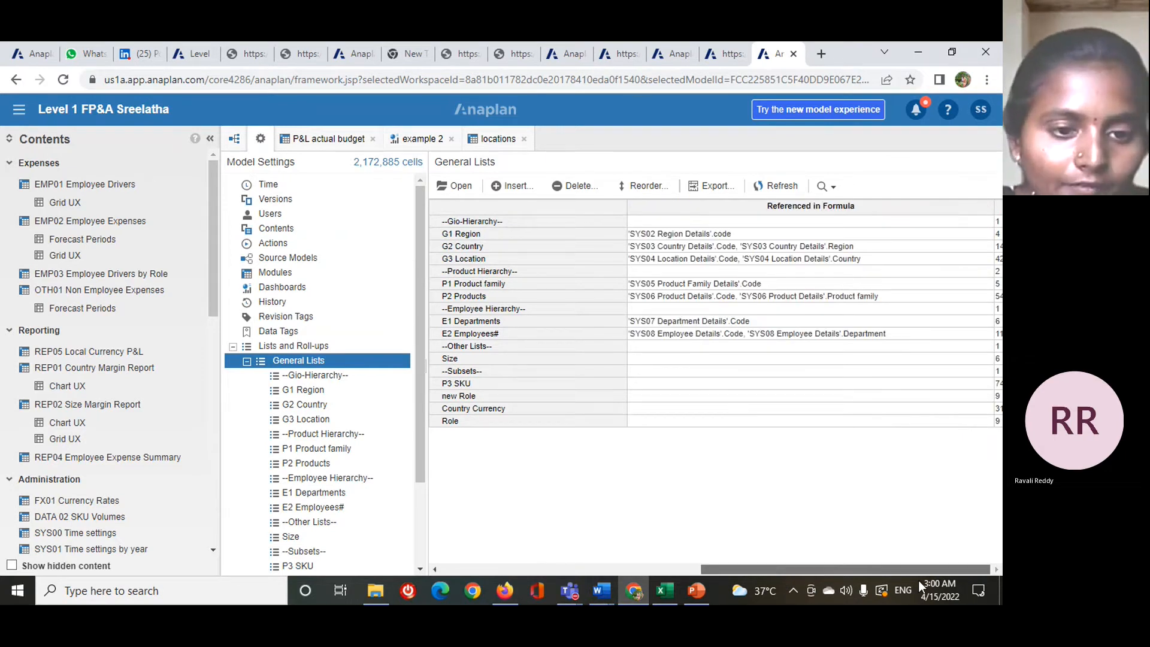
{"action": "left_click", "coordinate": [314, 406]}
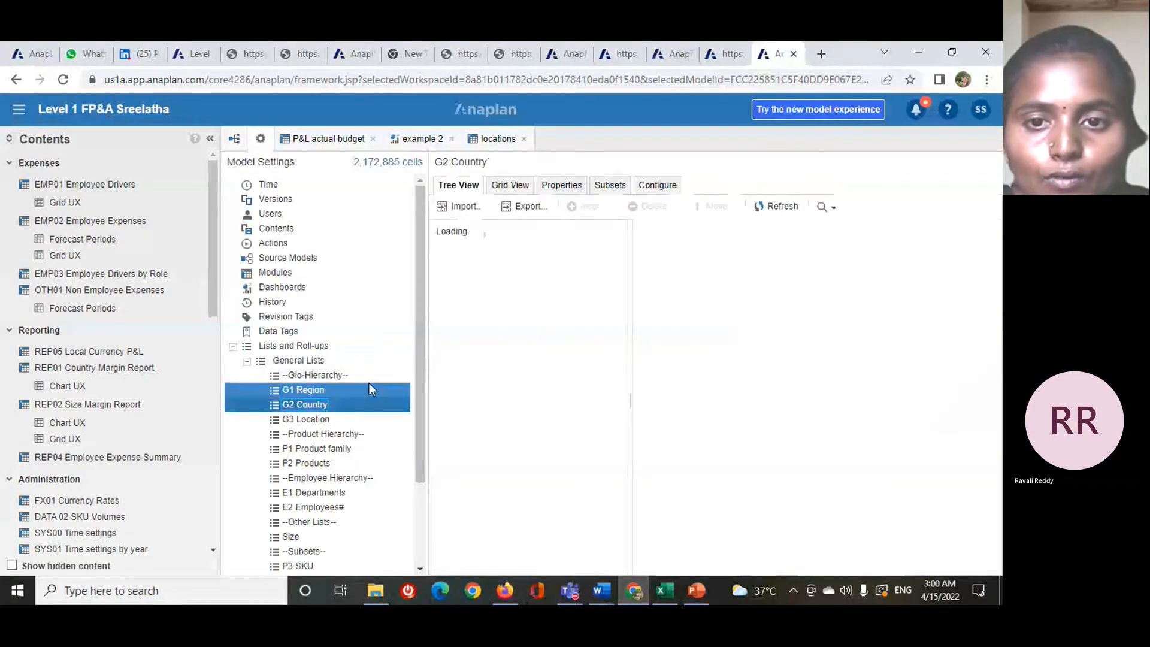
{"action": "left_click", "coordinate": [658, 185]}
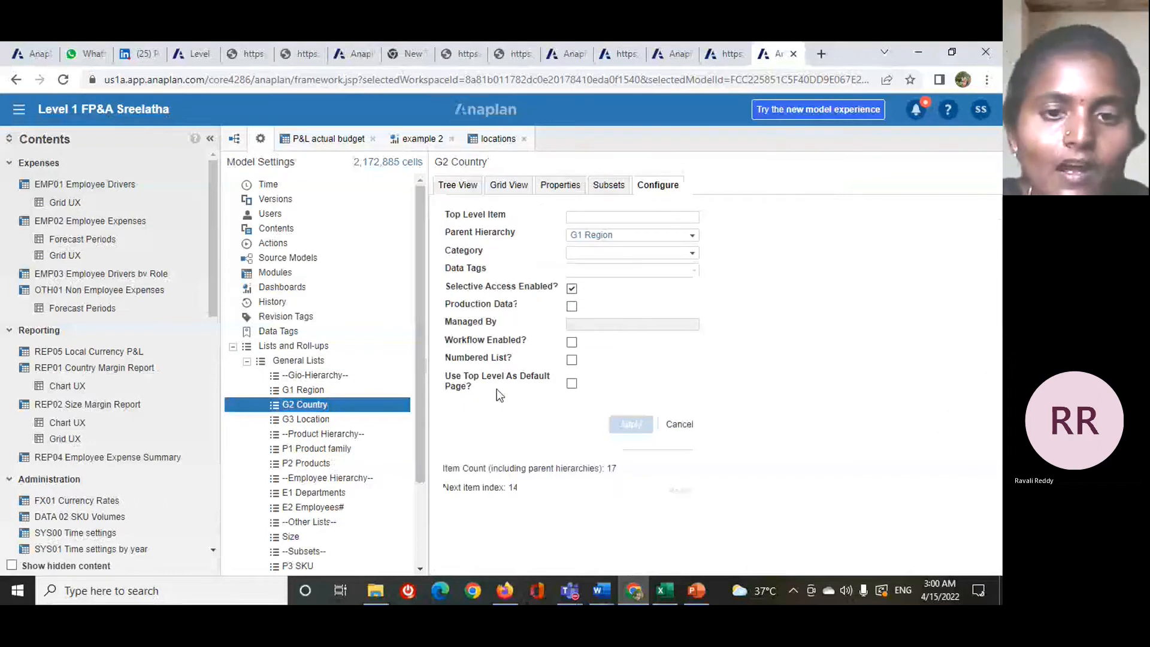
{"action": "left_click", "coordinate": [473, 189]}
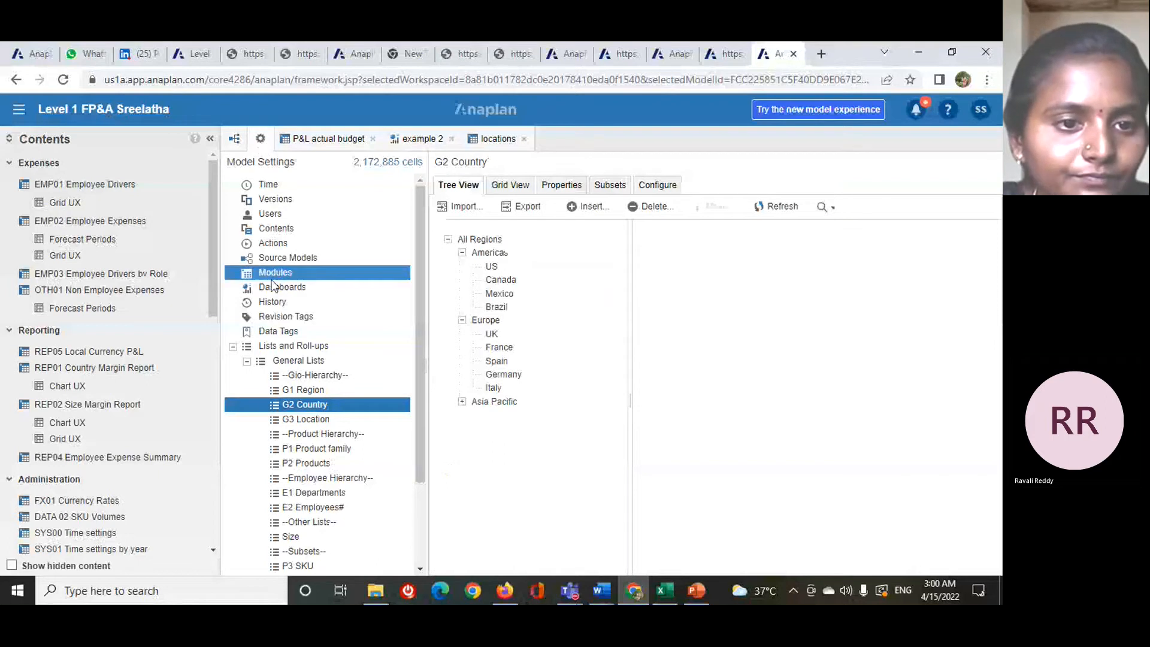
- Examine the model's Users grid for model roles, workspace administrators and list read and write access columns
{"action": "left_click", "coordinate": [275, 215]}
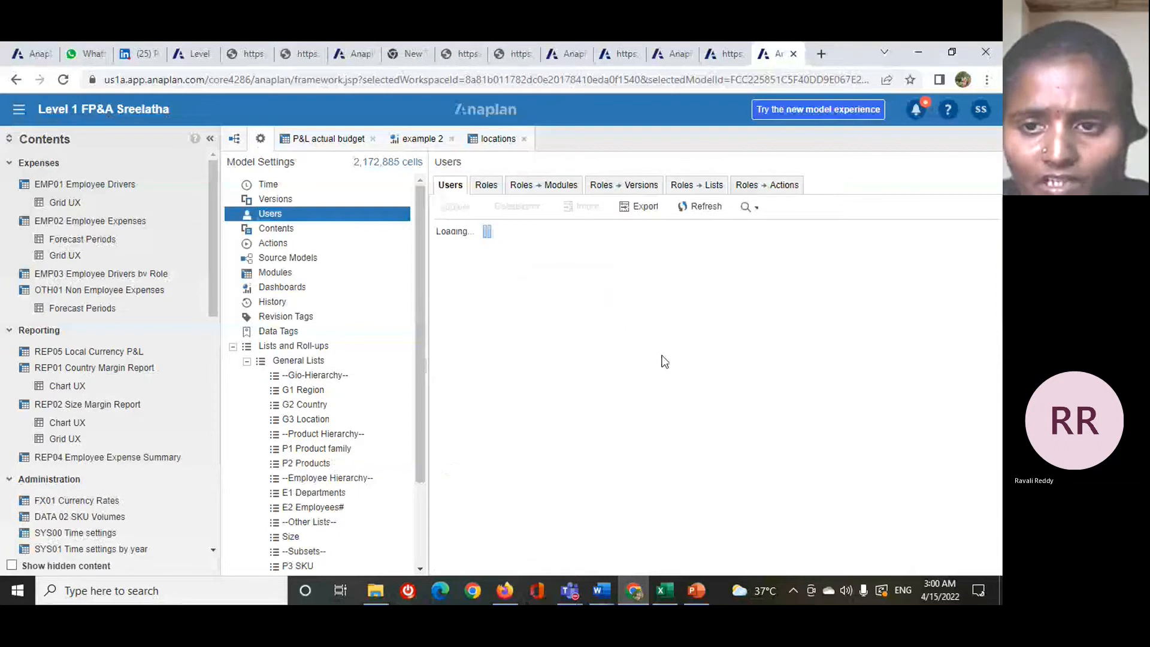
{"action": "left_click_drag", "start_coordinate": [573, 569], "coordinate": [757, 563]}
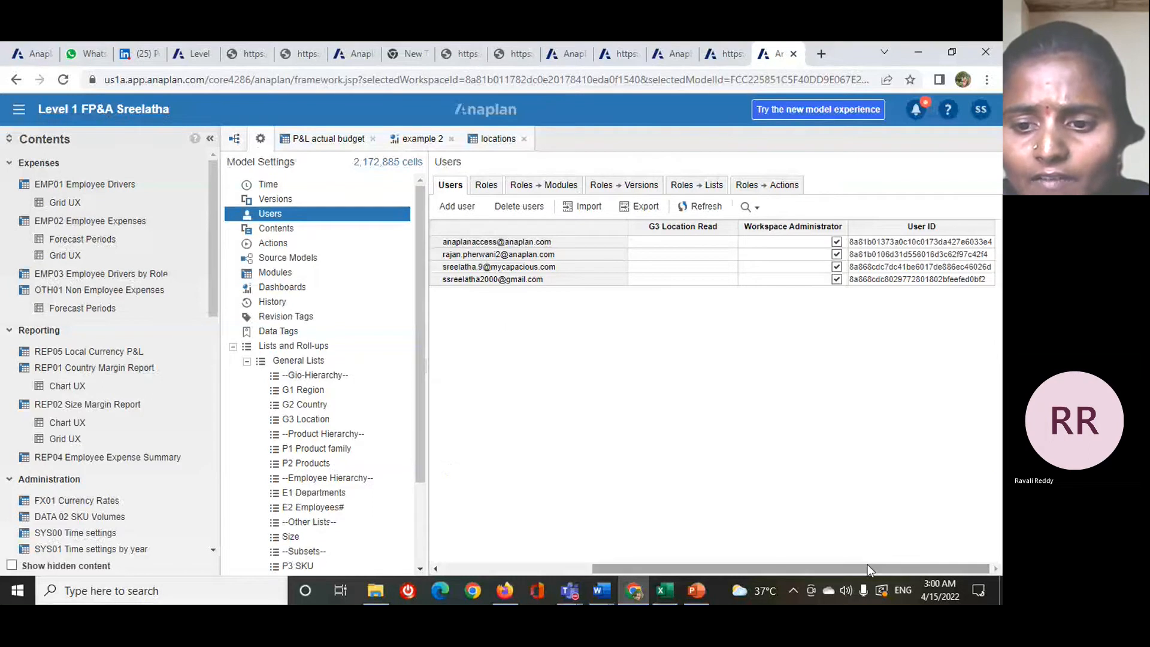
{"action": "left_click_drag", "start_coordinate": [944, 571], "coordinate": [843, 574]}
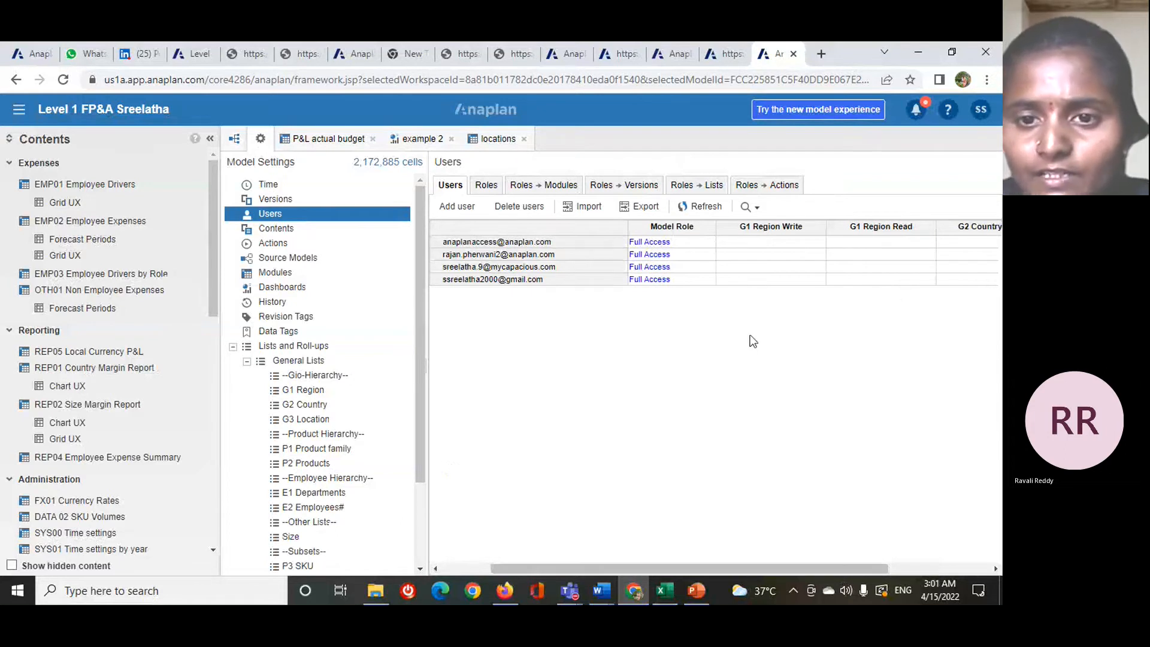
{"action": "mouse_move", "coordinate": [705, 576]}
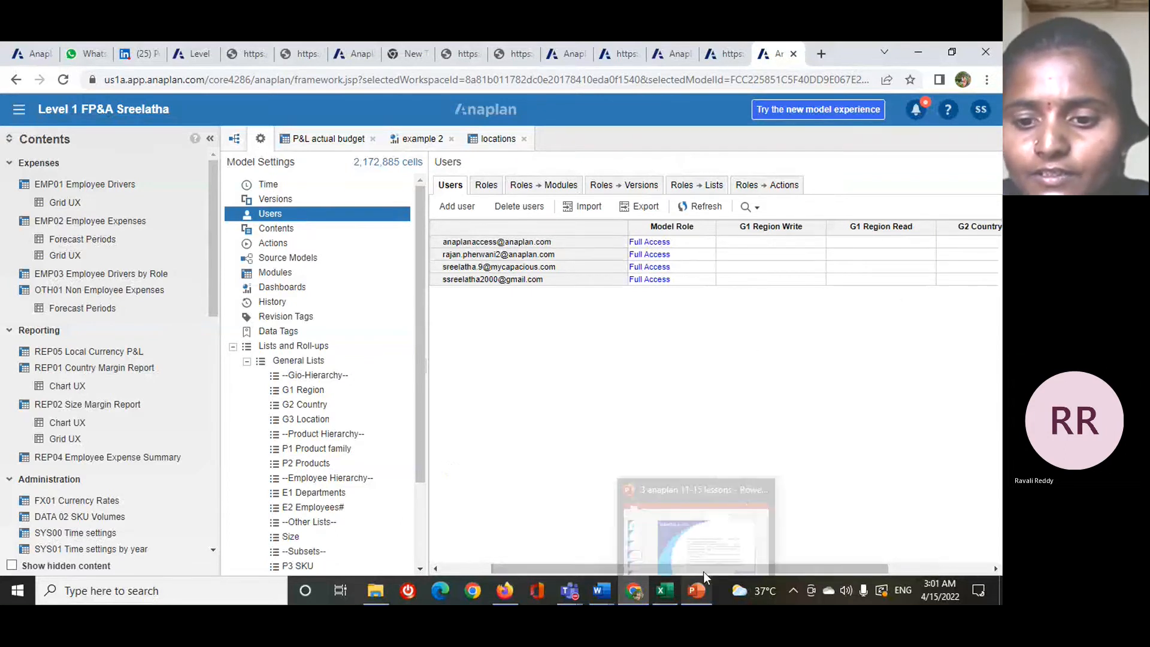
{"action": "mouse_move", "coordinate": [728, 567]}
{"action": "left_mouse_down"}
{"action": "mouse_move", "coordinate": [787, 587]}
{"action": "mouse_move", "coordinate": [792, 578]}
{"action": "mouse_move", "coordinate": [715, 570]}
{"action": "left_mouse_up"}
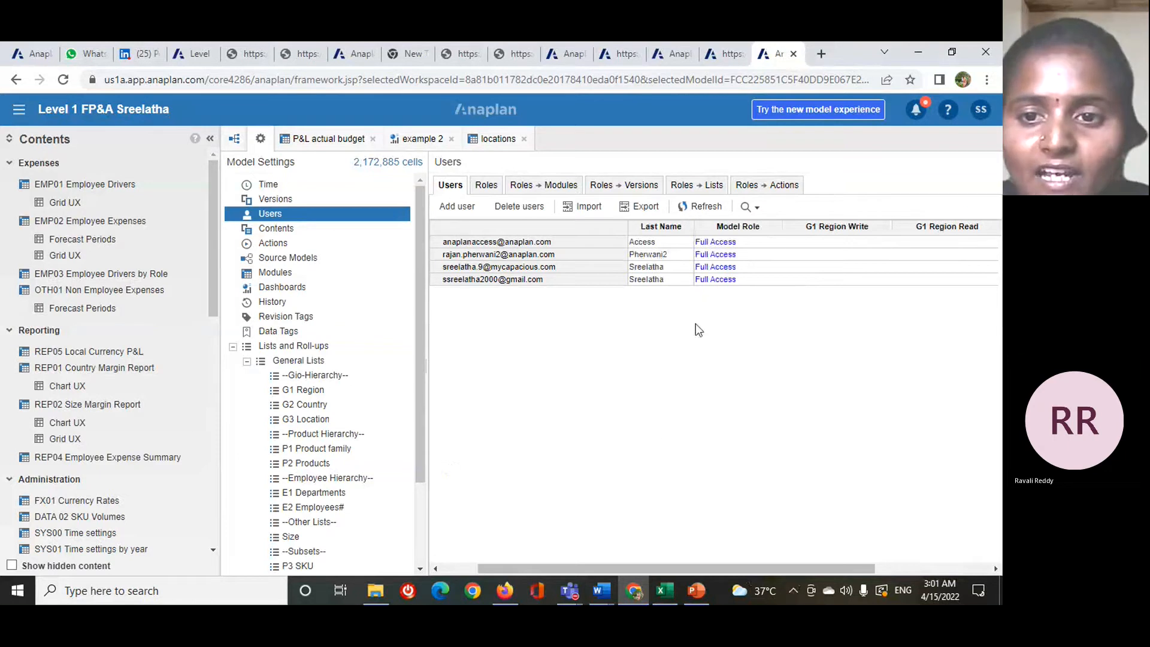
- Inspect the selectable G1 Region Write items for the first user and close the selection without choosing any
{"action": "left_click", "coordinate": [827, 242]}
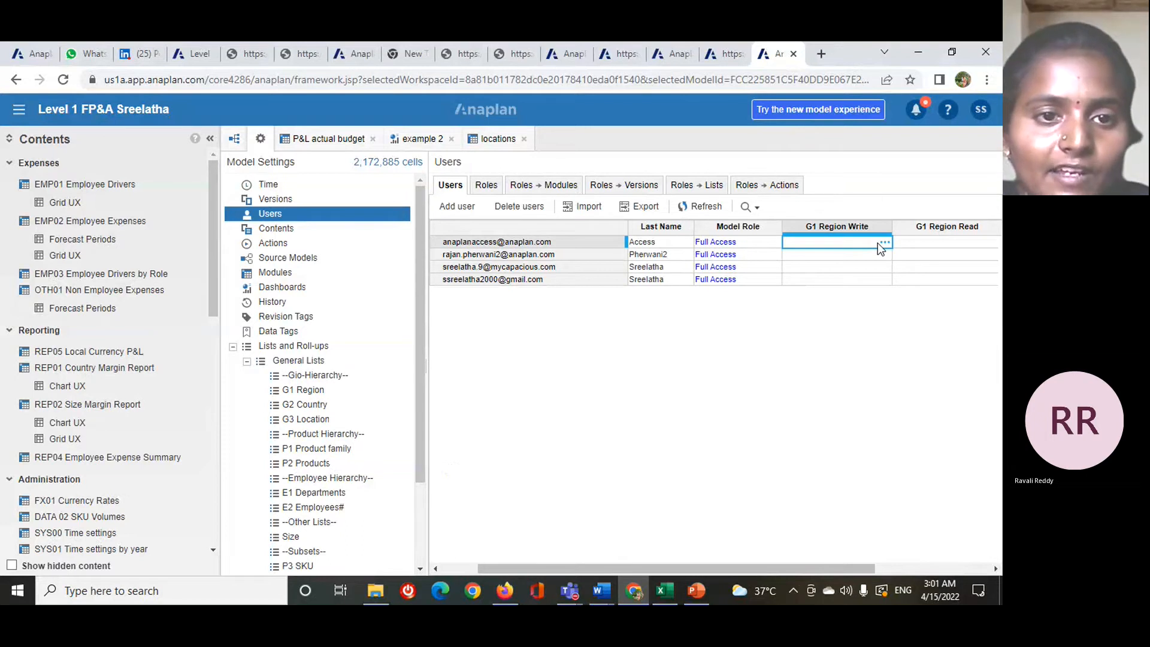
{"action": "left_click", "coordinate": [879, 242]}
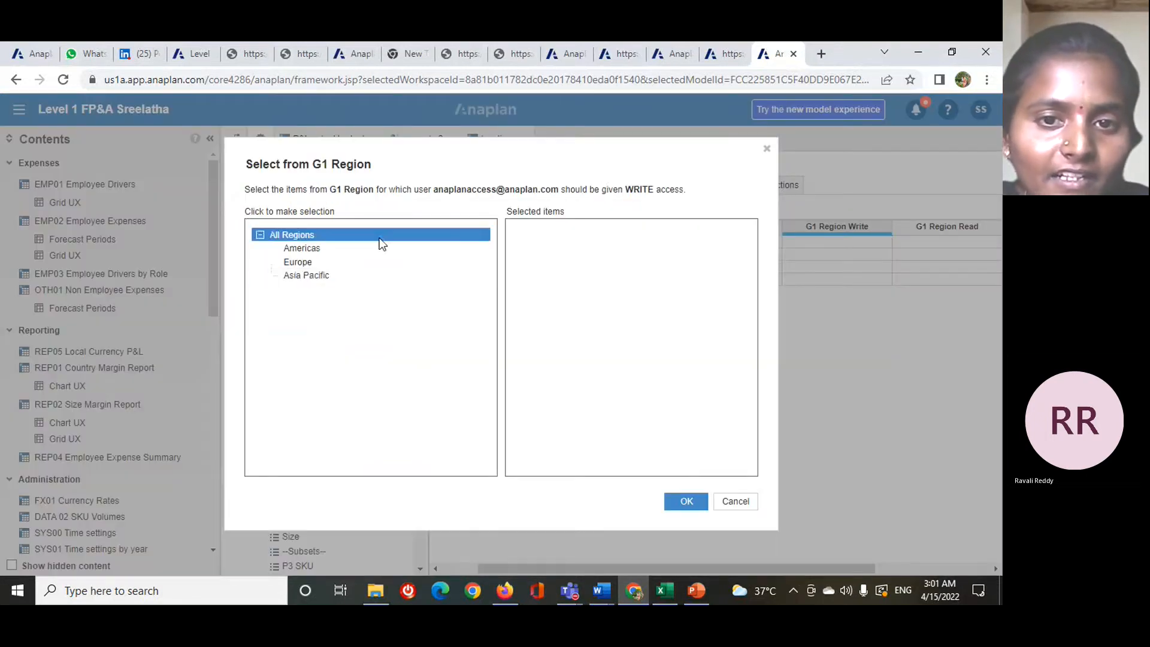
{"action": "left_click", "coordinate": [765, 150]}
- Examine the G1 Region, G2 Country and G3 Location read and write access columns of the listed users
{"action": "left_click", "coordinate": [887, 271]}
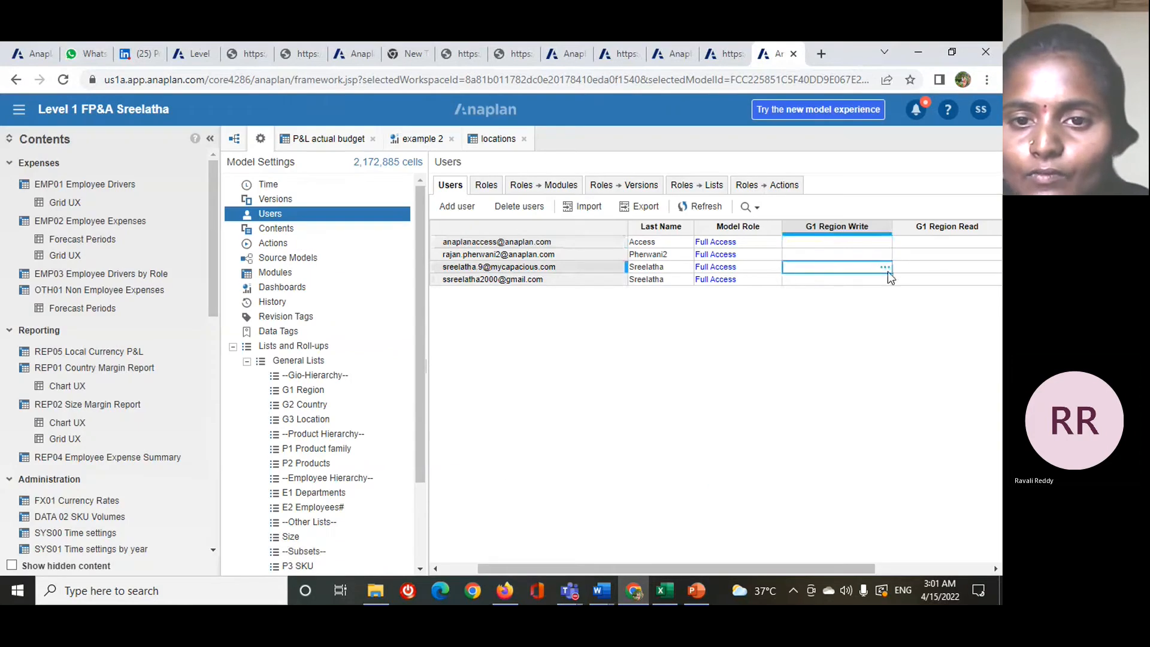
{"action": "left_click", "coordinate": [781, 231]}
{"action": "left_click", "coordinate": [813, 277]}
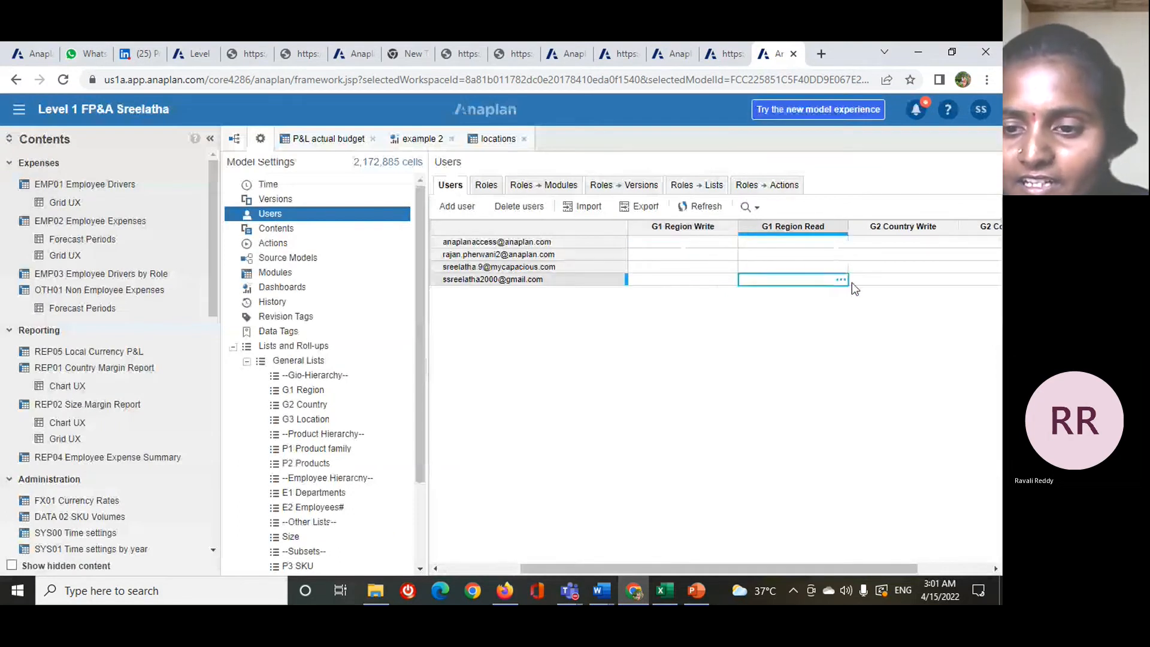
{"action": "left_click_drag", "start_coordinate": [860, 566], "coordinate": [927, 562]}
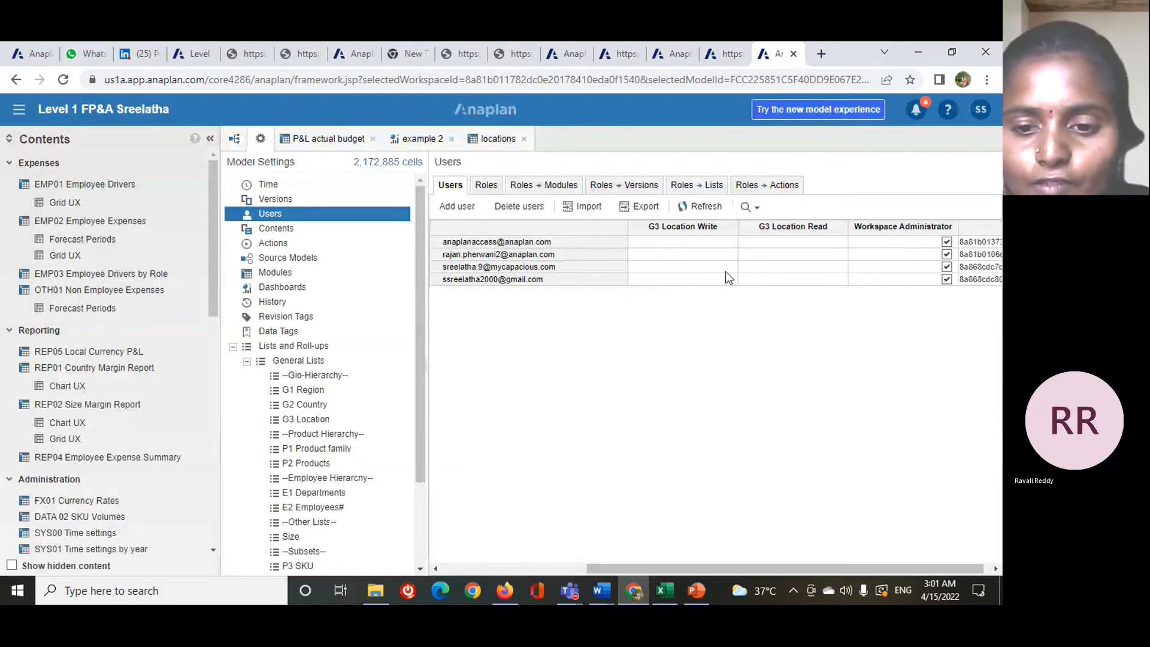
{"action": "left_click_drag", "start_coordinate": [749, 565], "coordinate": [662, 573]}
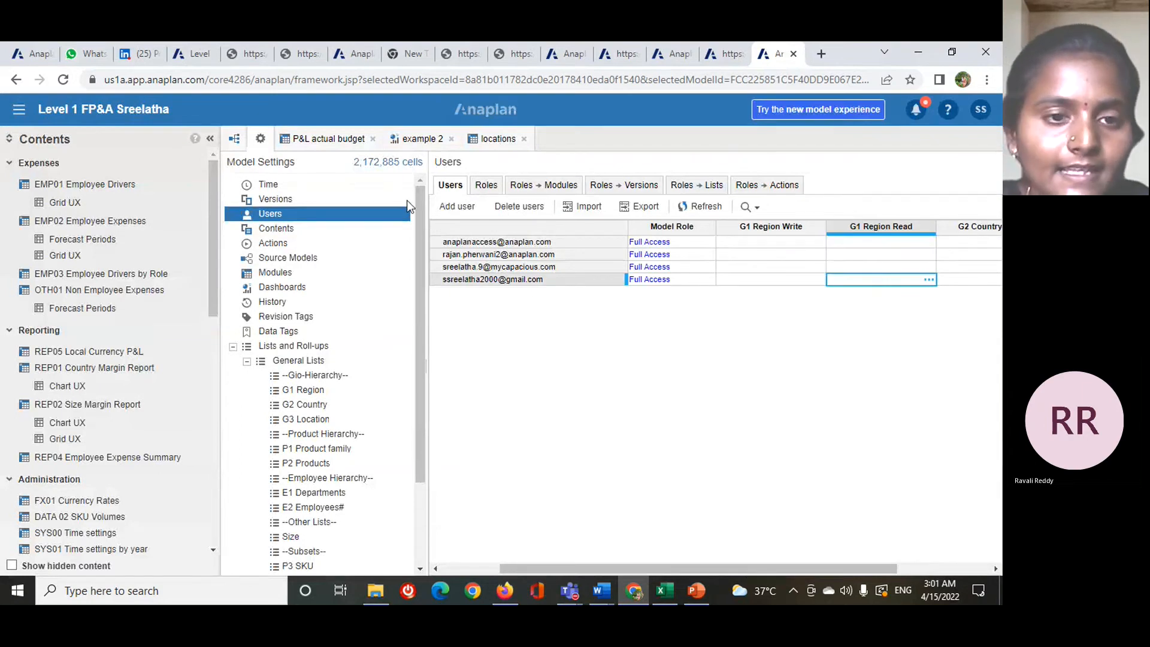
- Remove Selective Access from G1 Region, G2 Country and G3 Location in General Lists, and reopen the Users settings
{"action": "left_click", "coordinate": [323, 346]}
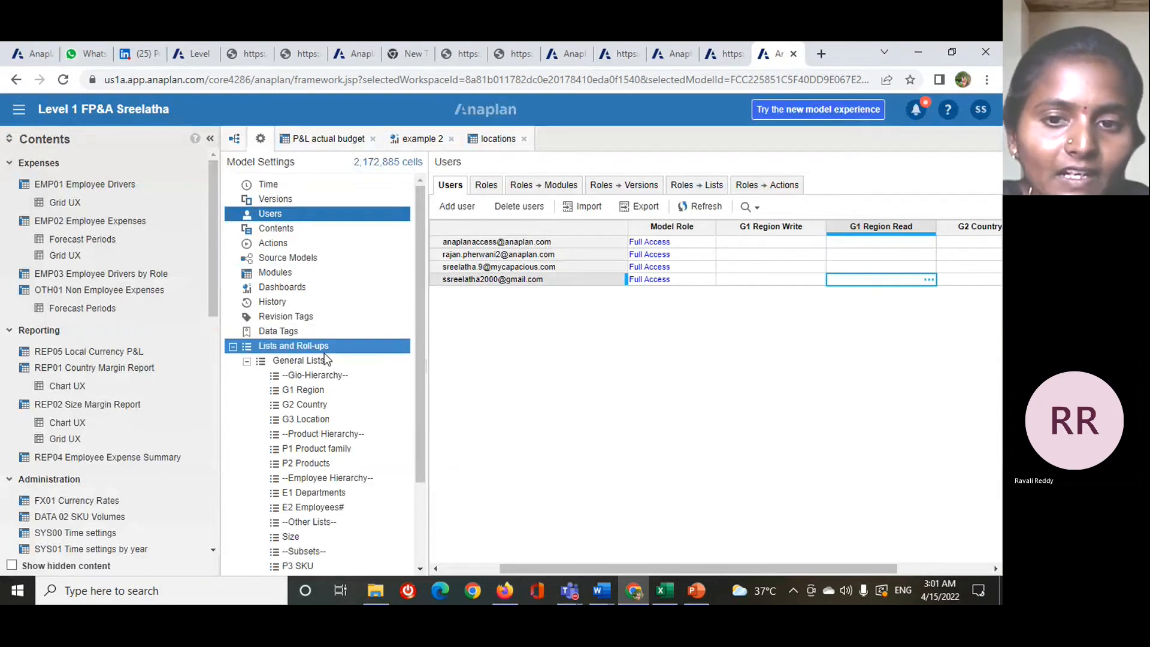
{"action": "left_click", "coordinate": [325, 356]}
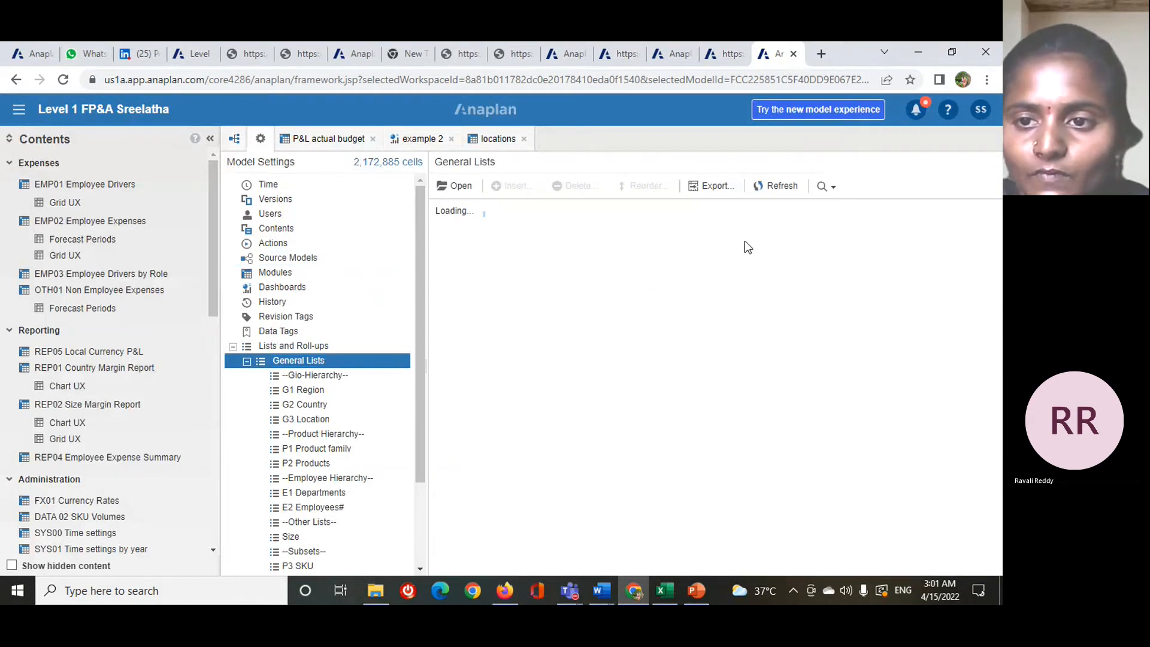
{"action": "left_click", "coordinate": [834, 234]}
{"action": "left_click", "coordinate": [834, 246]}
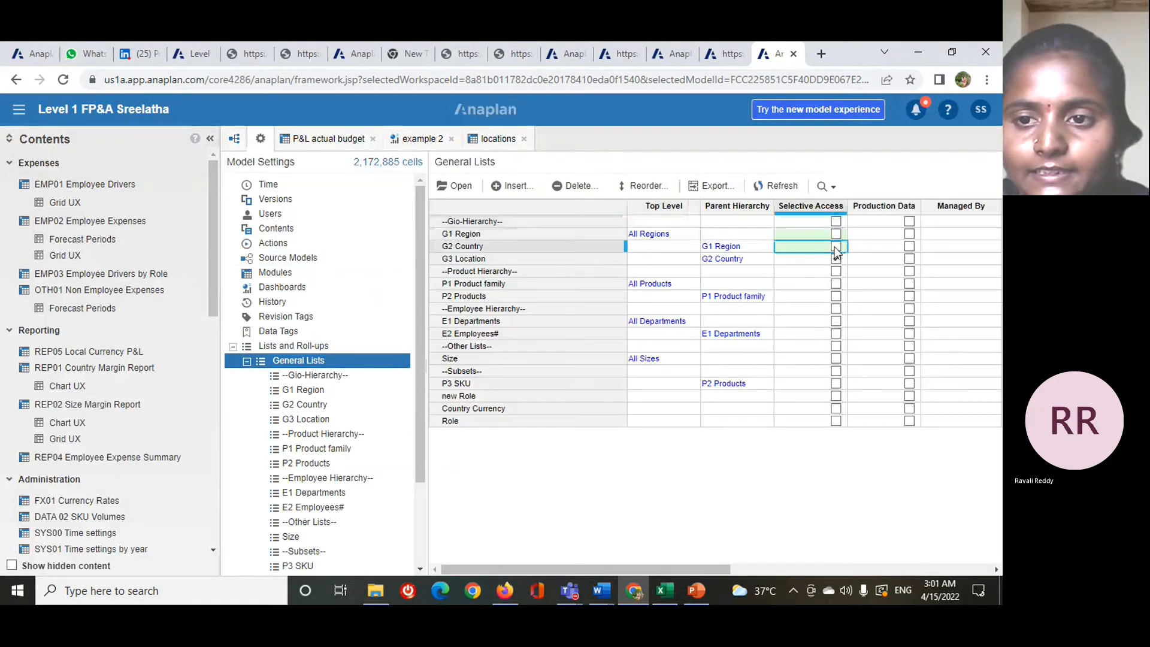
{"action": "left_click", "coordinate": [833, 258]}
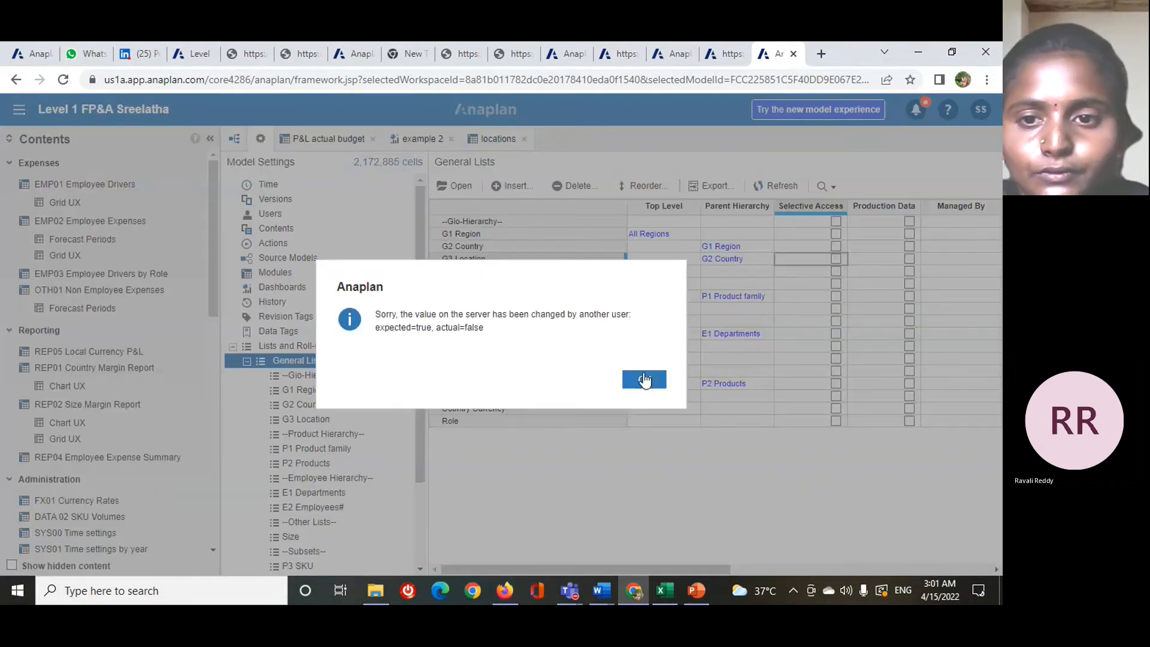
{"action": "left_click", "coordinate": [644, 379]}
{"action": "left_click", "coordinate": [328, 213]}
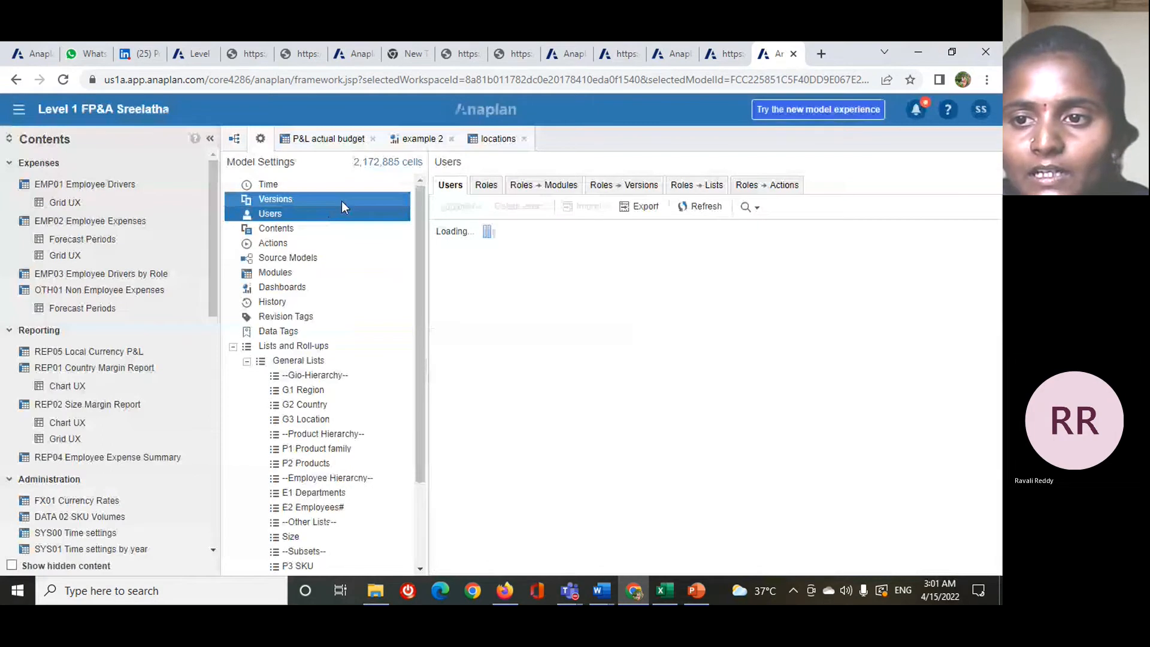
- Assign the finance manager model role to the third user in the Users grid
{"action": "left_click_drag", "start_coordinate": [686, 572], "coordinate": [727, 575]}
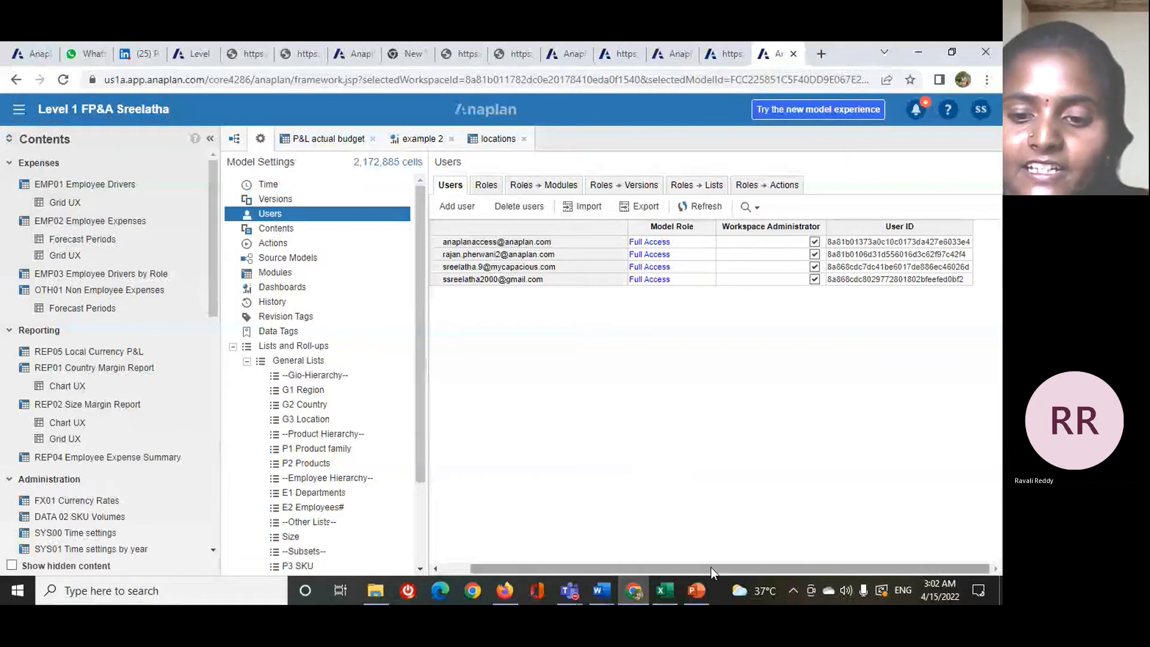
{"action": "left_click_drag", "start_coordinate": [710, 567], "coordinate": [676, 573]}
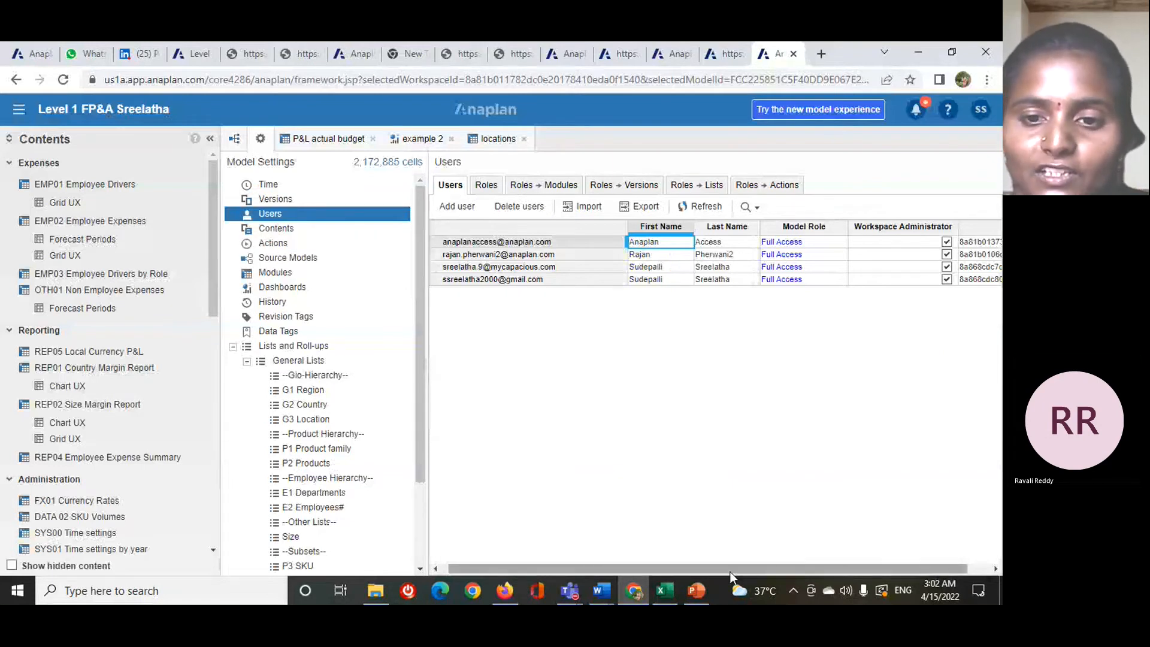
{"action": "left_click_drag", "start_coordinate": [729, 571], "coordinate": [682, 567]}
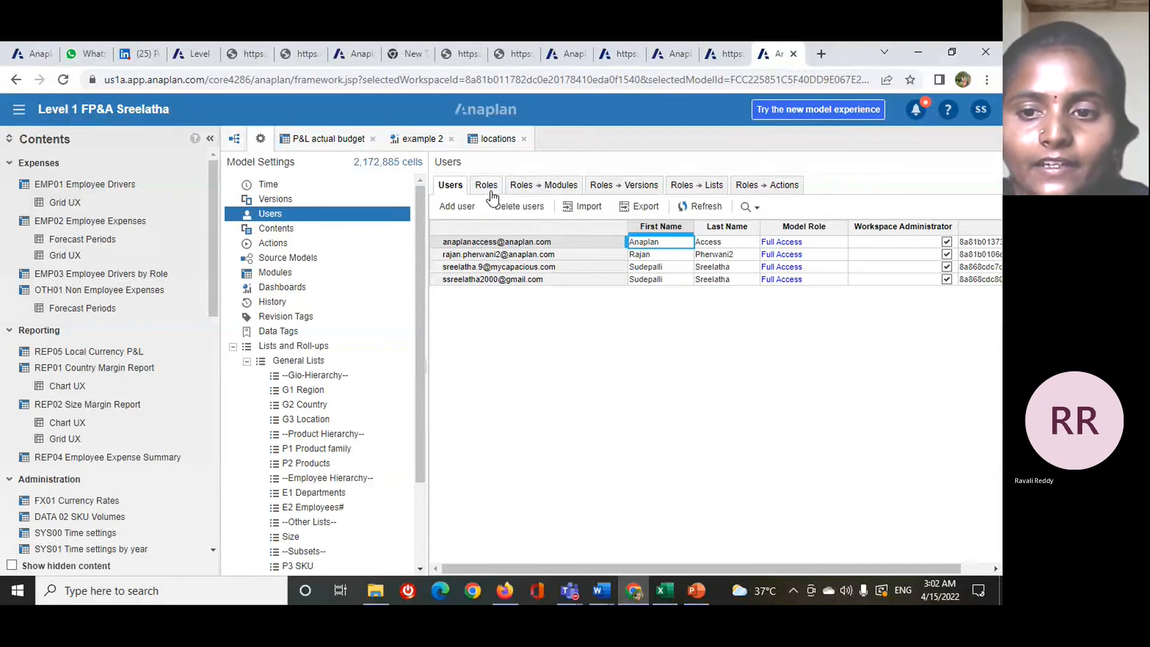
{"action": "left_click", "coordinate": [816, 279]}
{"action": "left_click", "coordinate": [818, 267]}
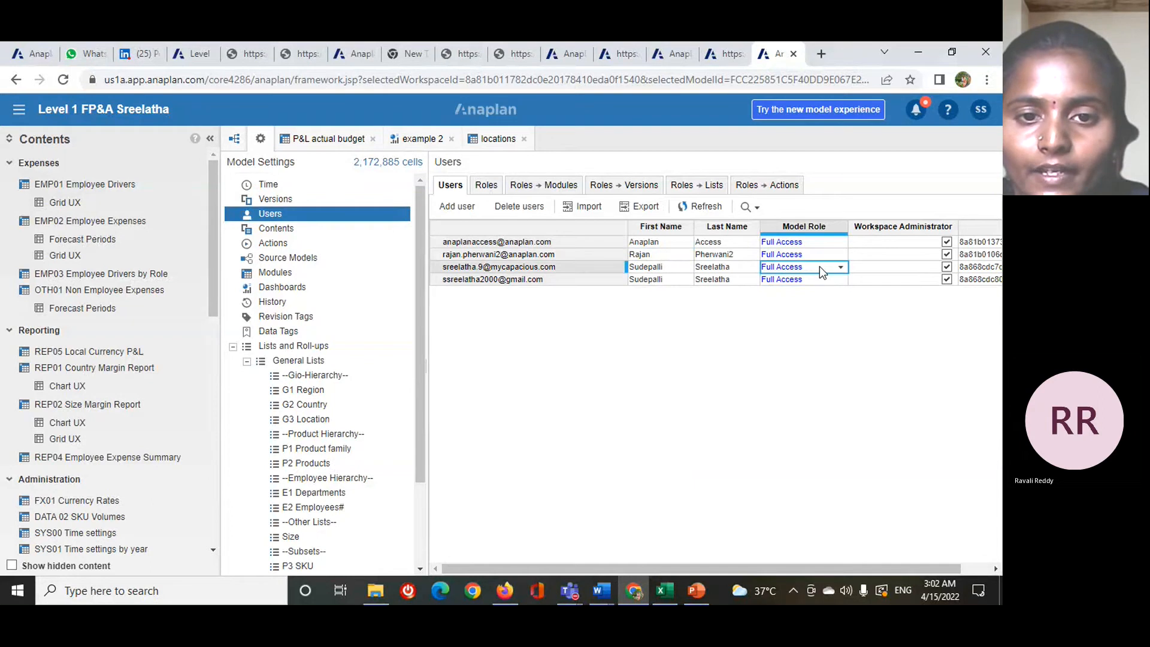
{"action": "left_click", "coordinate": [841, 268]}
{"action": "left_click", "coordinate": [840, 269]}
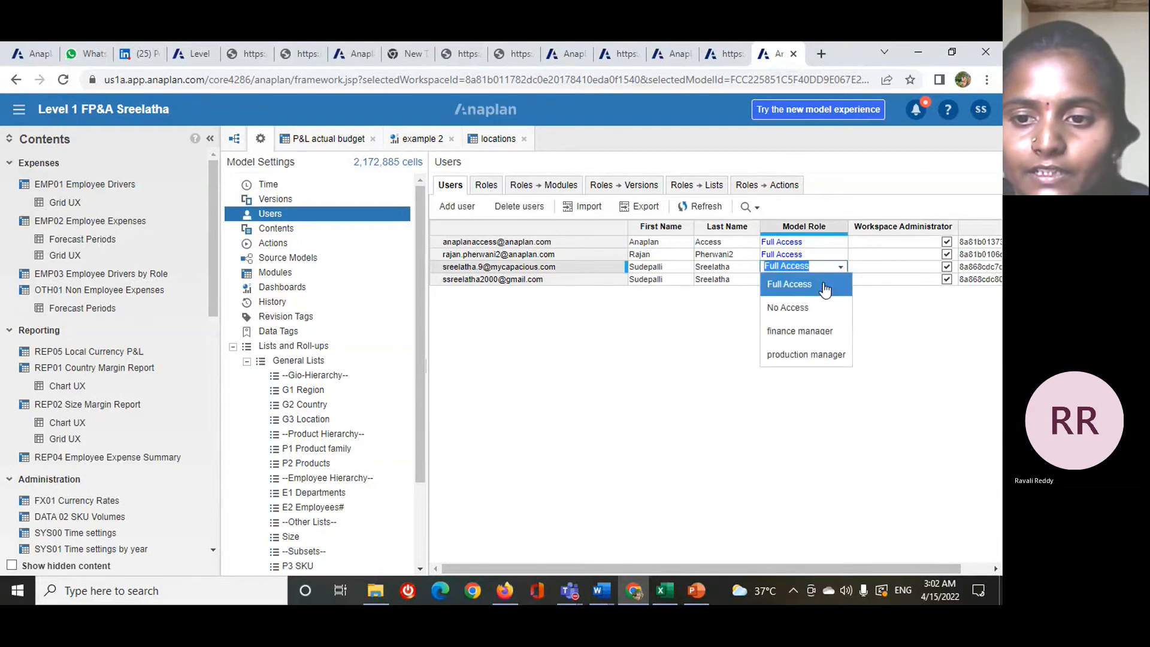
{"action": "left_click", "coordinate": [813, 331]}
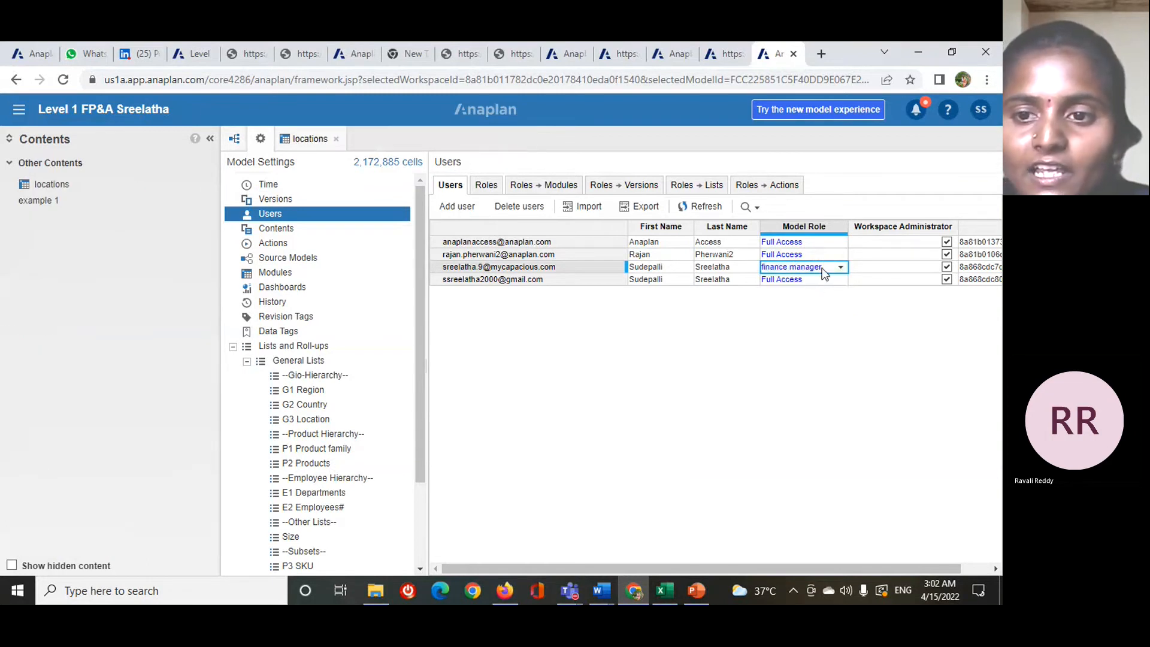
- Review the finance manager role's access to modules and open the locations module
{"action": "left_click", "coordinate": [484, 187]}
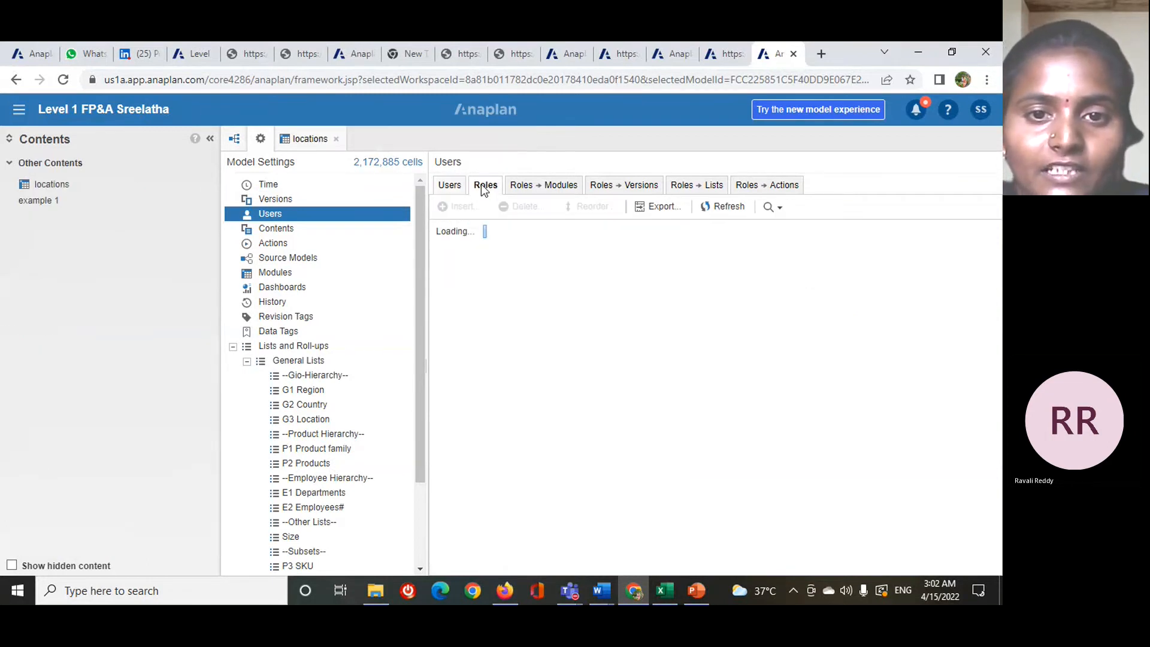
{"action": "left_click", "coordinate": [524, 187]}
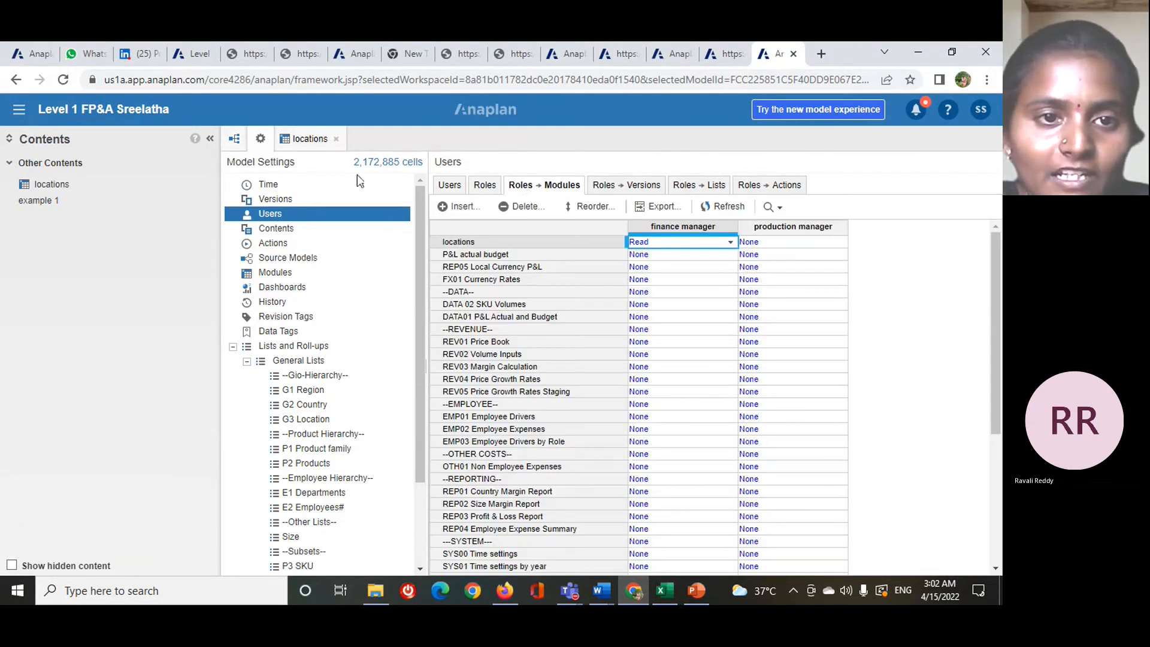
{"action": "left_click", "coordinate": [309, 142]}
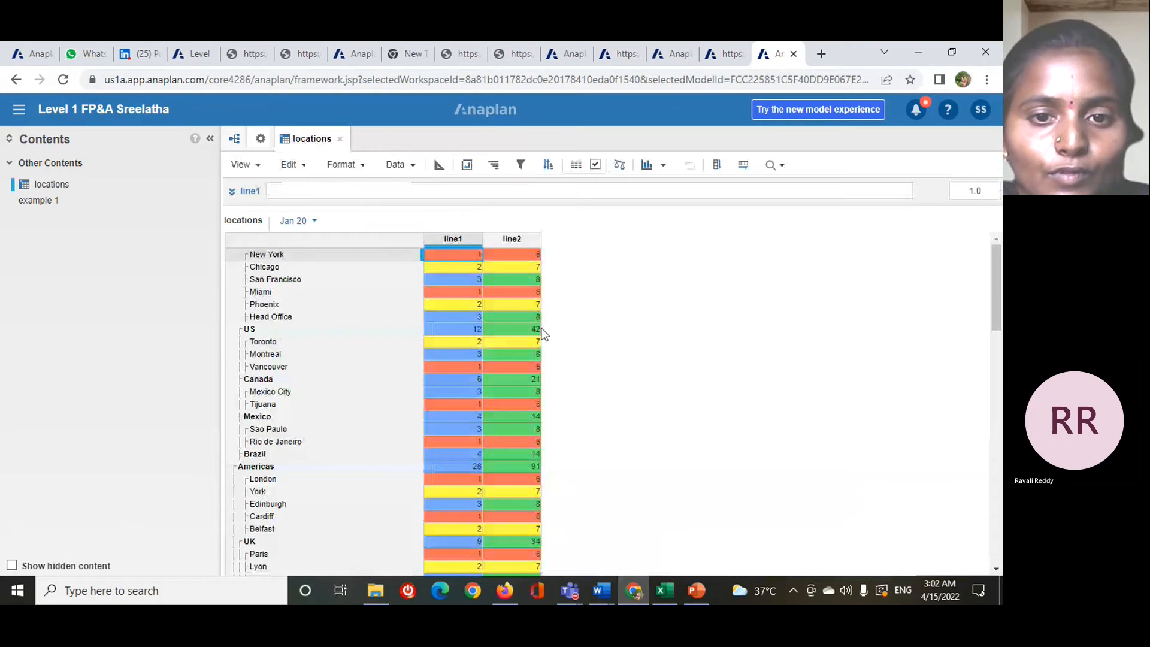
- Inspect the line1 and line2 cells of the US locations to check whether they can be edited with Read access
{"action": "left_click_drag", "start_coordinate": [455, 279], "coordinate": [451, 328]}
{"action": "left_click", "coordinate": [454, 327]}
{"action": "left_click", "coordinate": [509, 292]}
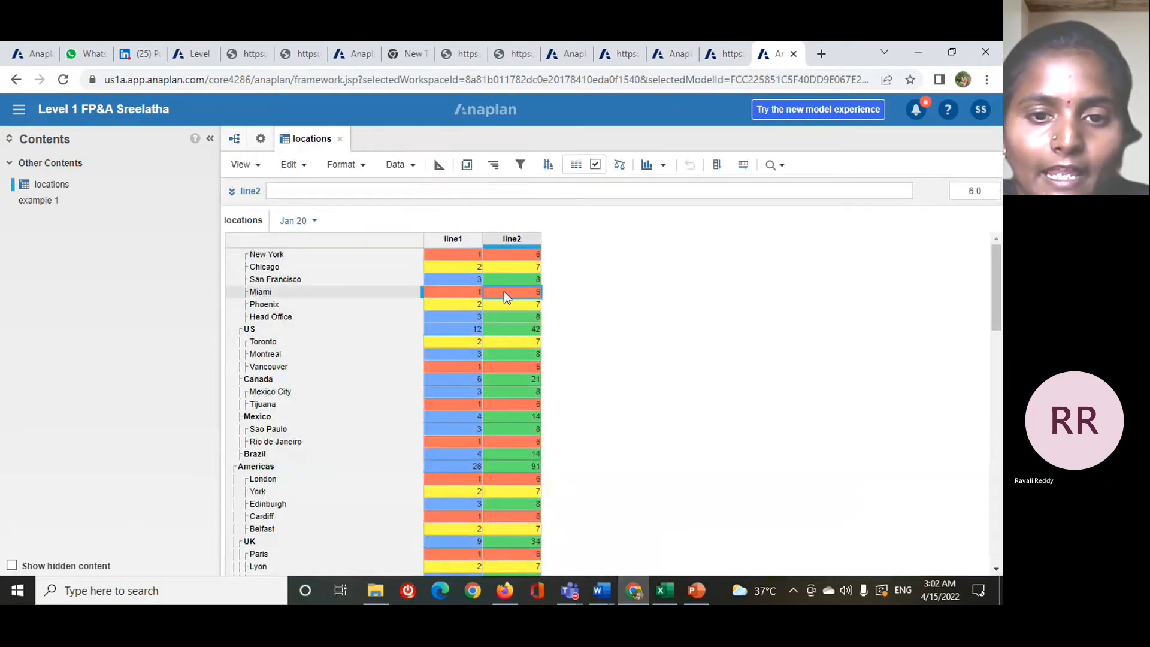
{"action": "left_click", "coordinate": [497, 307]}
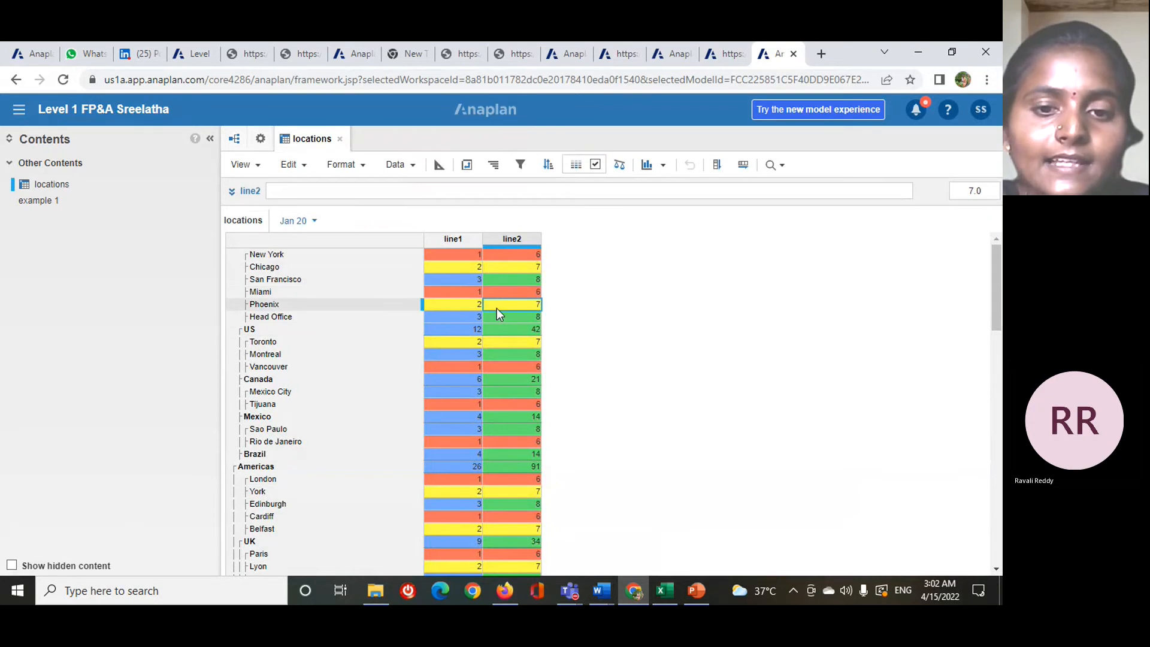
{"action": "left_click", "coordinate": [513, 330]}
{"action": "left_click", "coordinate": [474, 329]}
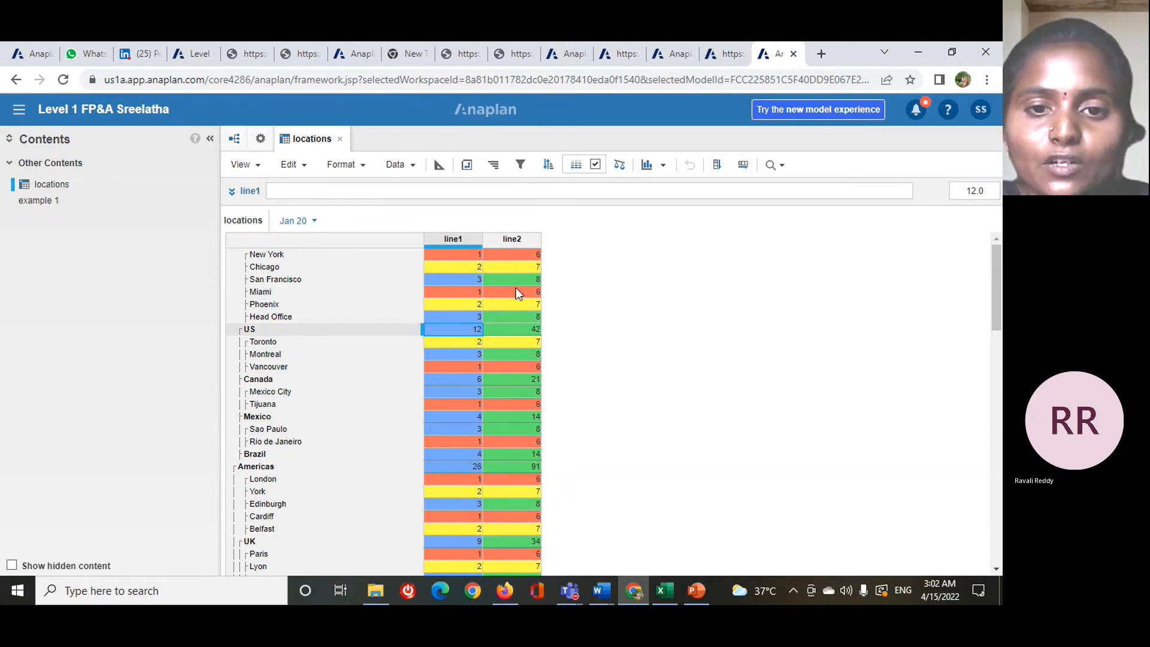
{"action": "left_click", "coordinate": [518, 304]}
{"action": "left_click", "coordinate": [499, 268]}
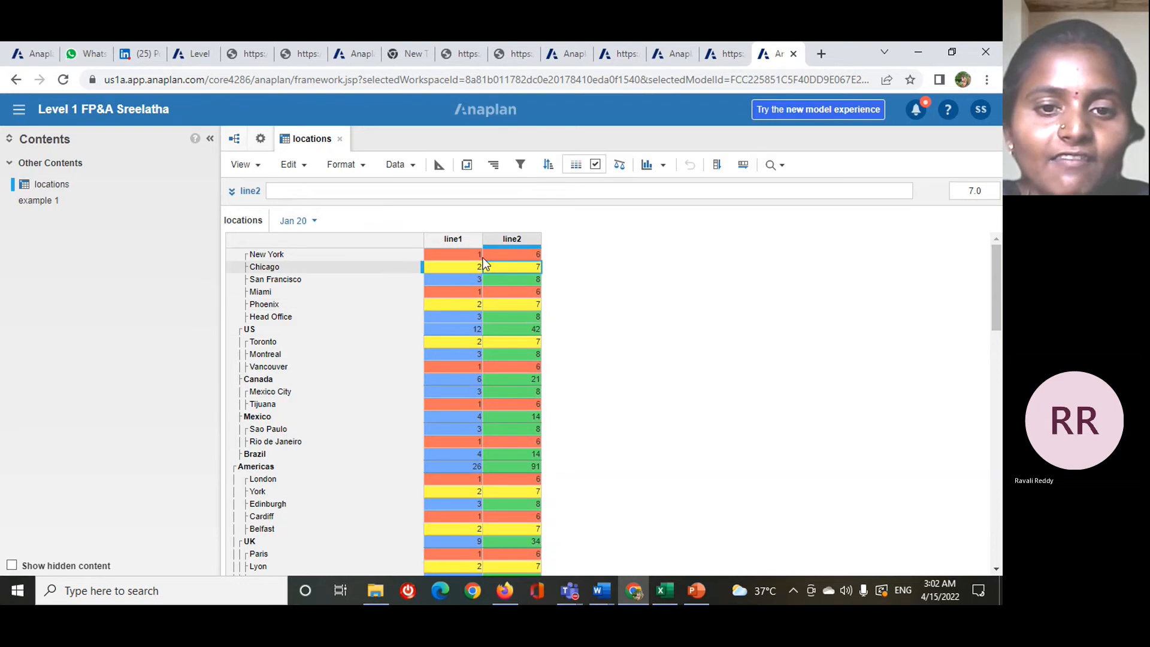
{"action": "left_click", "coordinate": [464, 280]}
{"action": "left_click", "coordinate": [473, 303]}
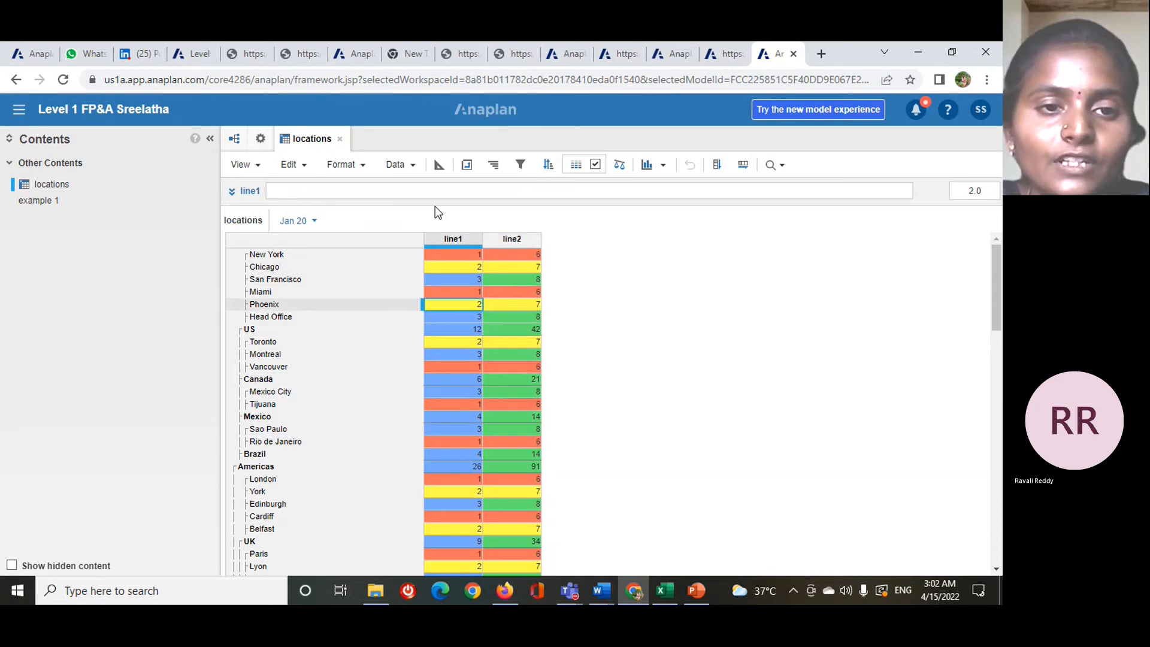
- Give the finance manager role Write access to the locations module and check the cells in that module
{"action": "left_click", "coordinate": [261, 139]}
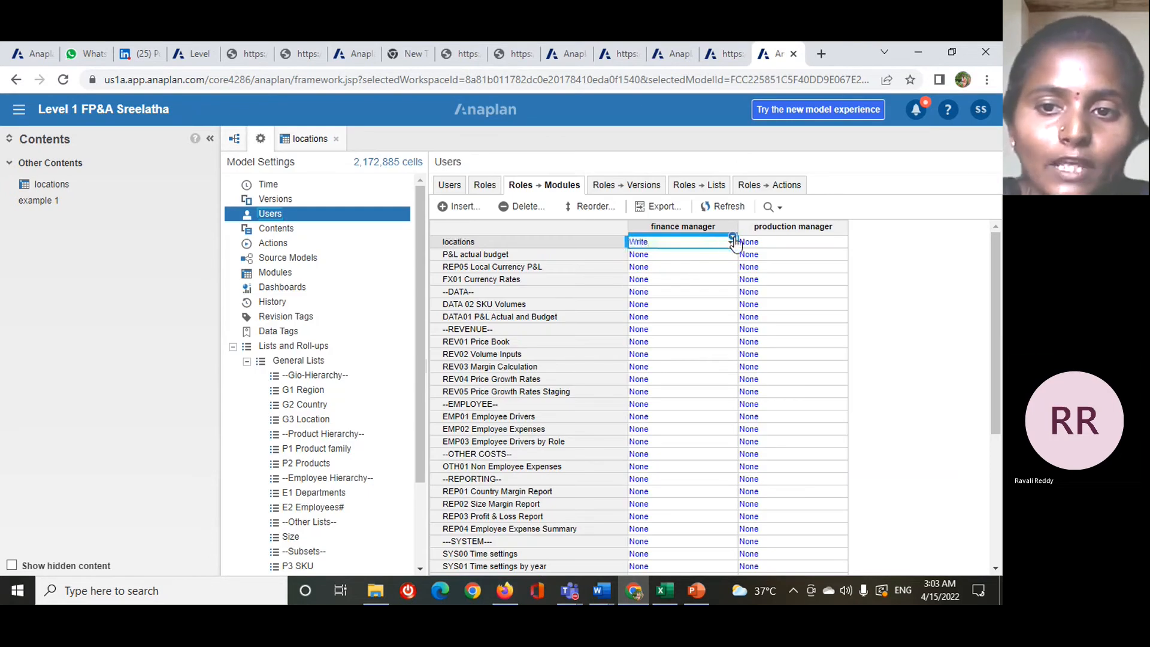
{"action": "left_click", "coordinate": [321, 144]}
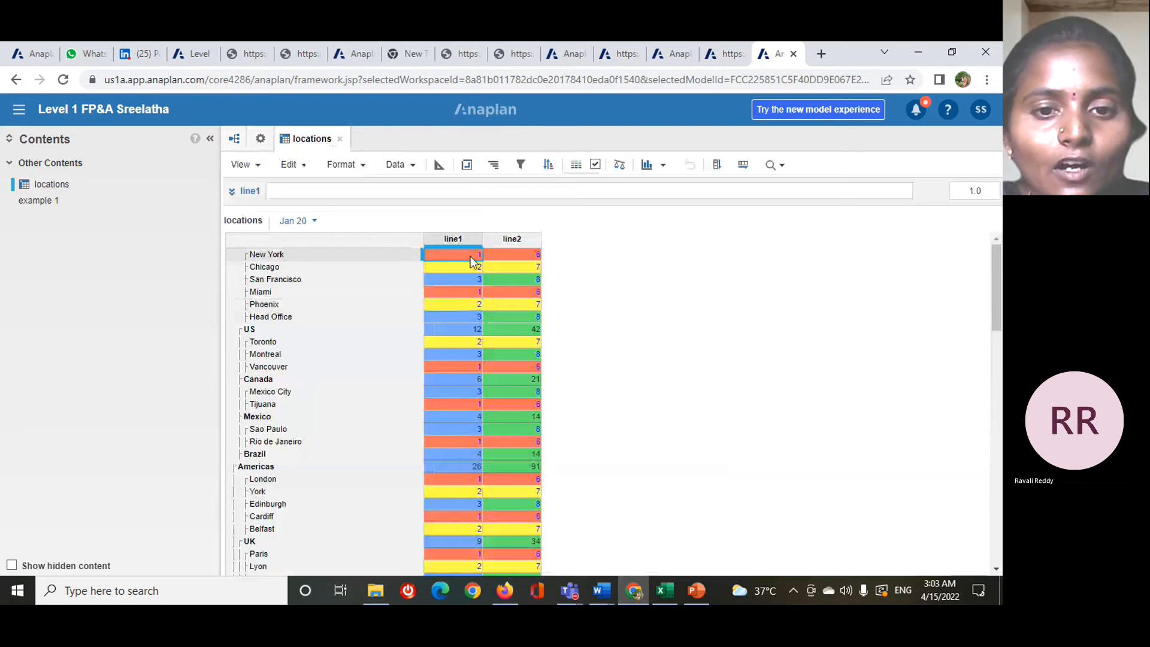
{"action": "left_click", "coordinate": [464, 267]}
{"action": "left_click", "coordinate": [490, 290]}
{"action": "left_click", "coordinate": [507, 268]}
- Enter 4 as New York's line2 value for Jan 20 in the locations module
{"action": "left_click", "coordinate": [517, 254]}
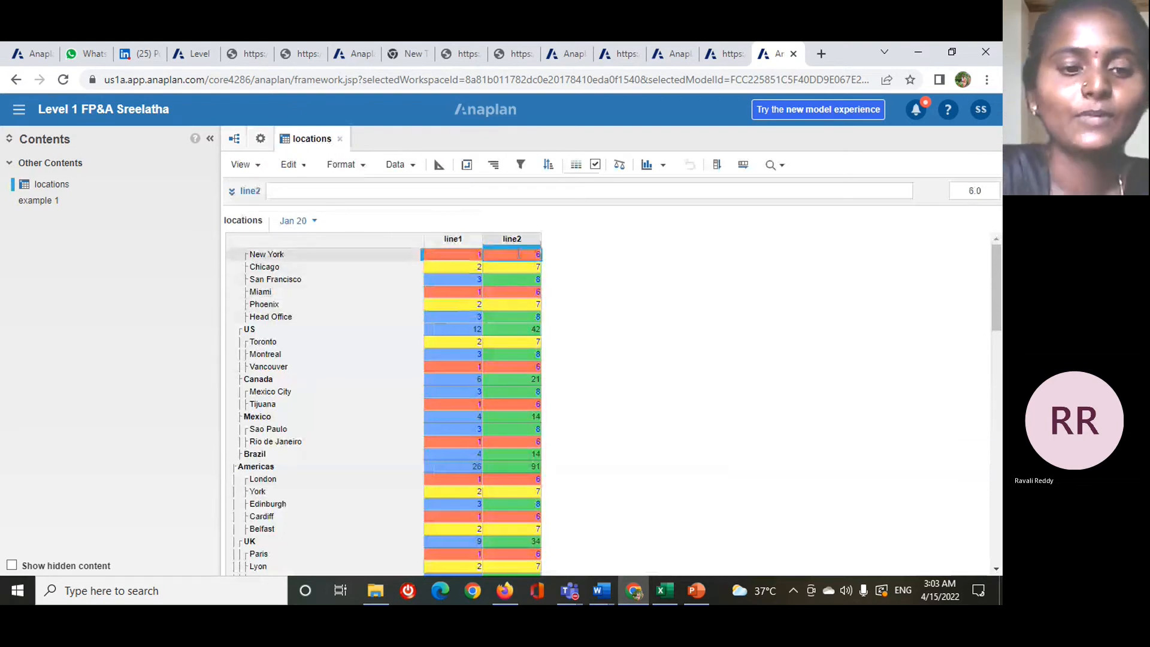
{"action": "double_click", "coordinate": [516, 254]}
{"action": "type", "text": "4"}
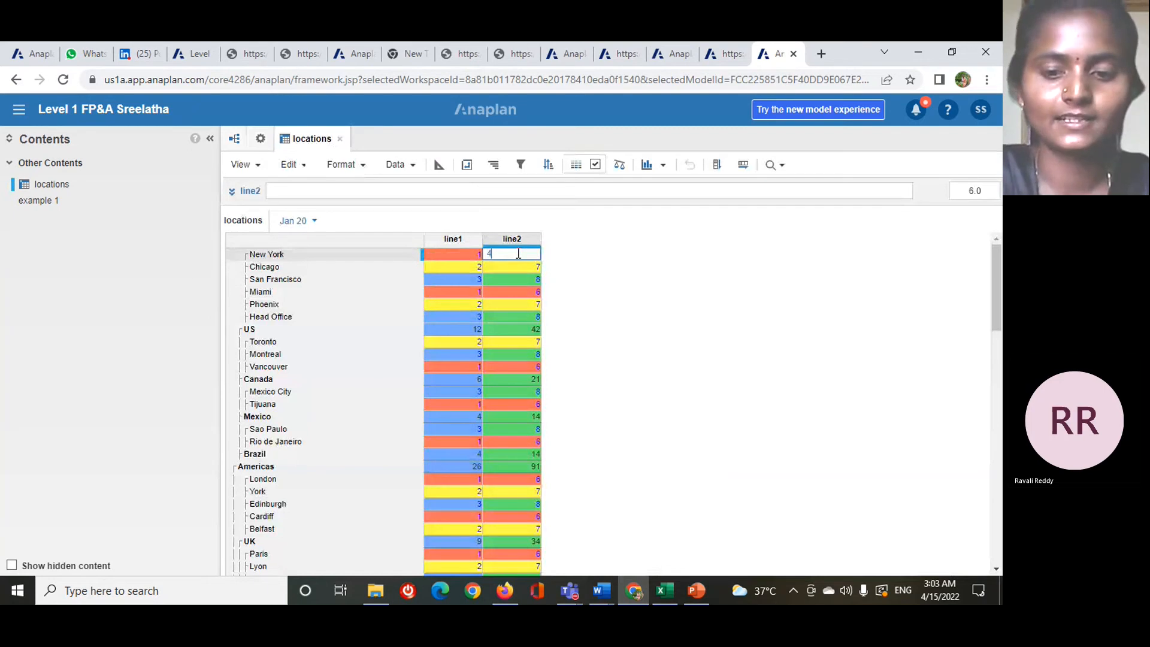
{"action": "key", "text": "Return"}
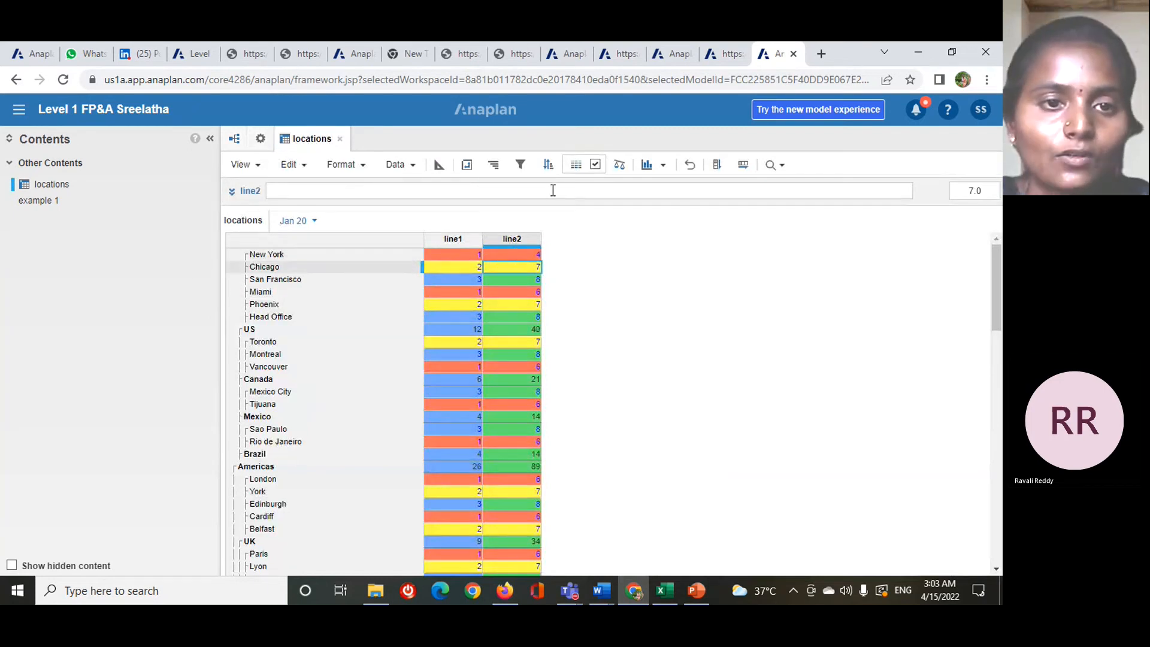
- Set the finance manager role's access to the locations module to None
{"action": "left_click", "coordinate": [261, 139]}
{"action": "left_click", "coordinate": [680, 241]}
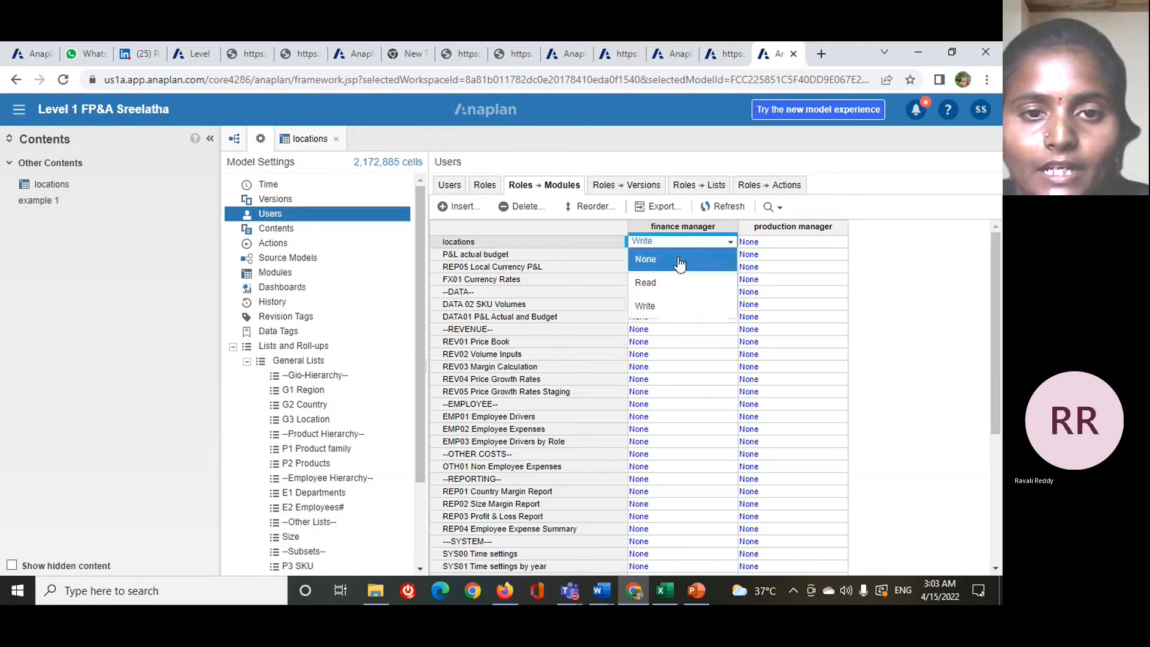
{"action": "left_click", "coordinate": [679, 263]}
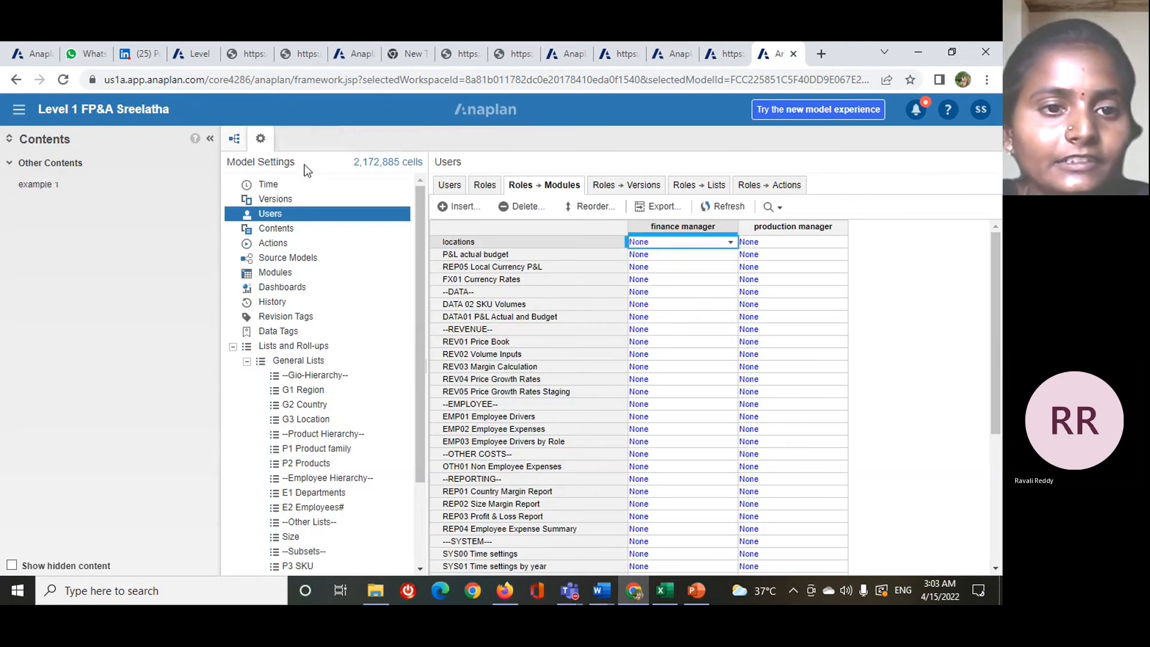
- Try to open the locations module from the model's module list and dismiss the permission message
{"action": "left_click", "coordinate": [314, 274]}
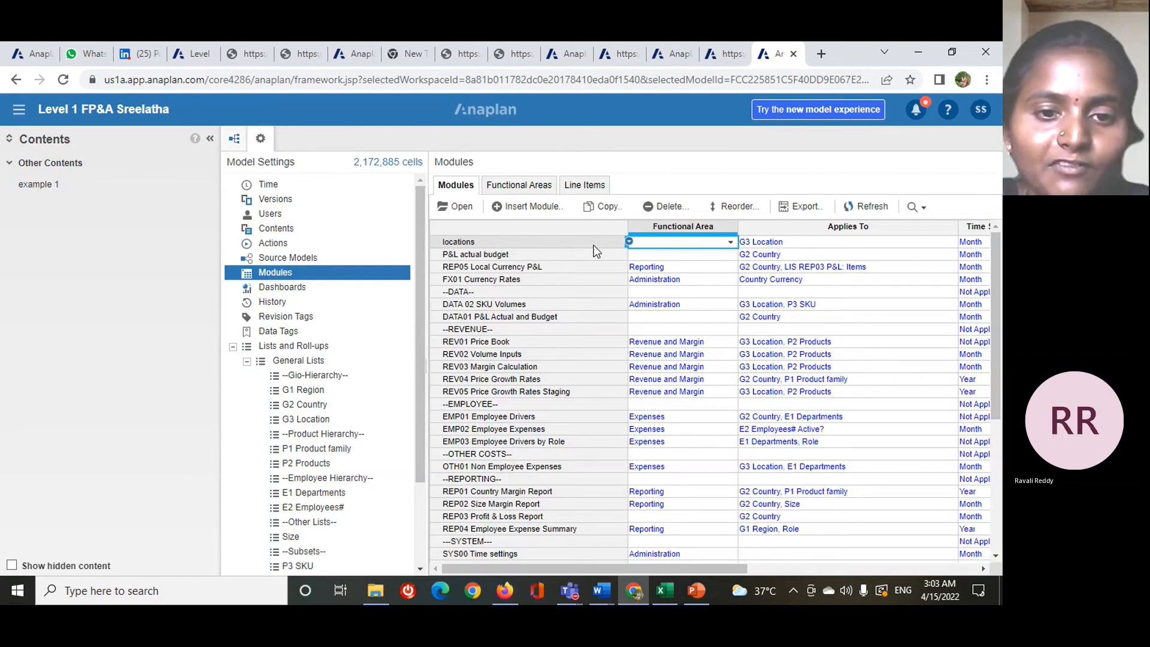
{"action": "left_click", "coordinate": [463, 207]}
{"action": "left_click", "coordinate": [467, 209]}
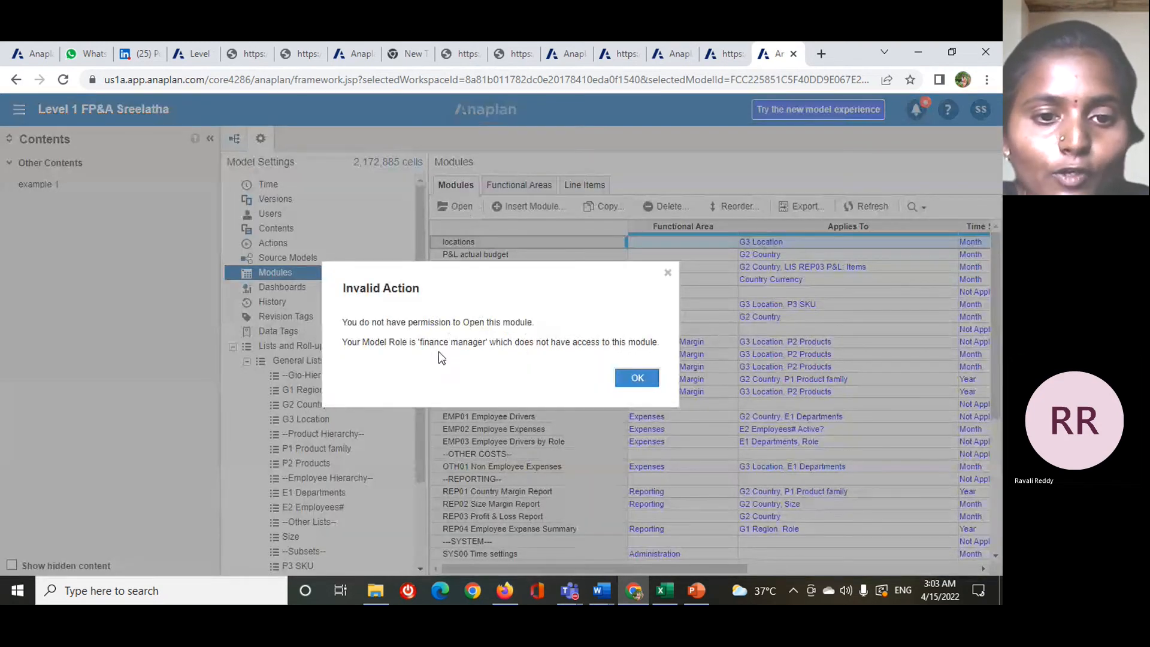
{"action": "left_click", "coordinate": [637, 378]}
- Set the finance manager role's access to the locations module to Write and return to the Users grid
{"action": "left_click", "coordinate": [270, 213]}
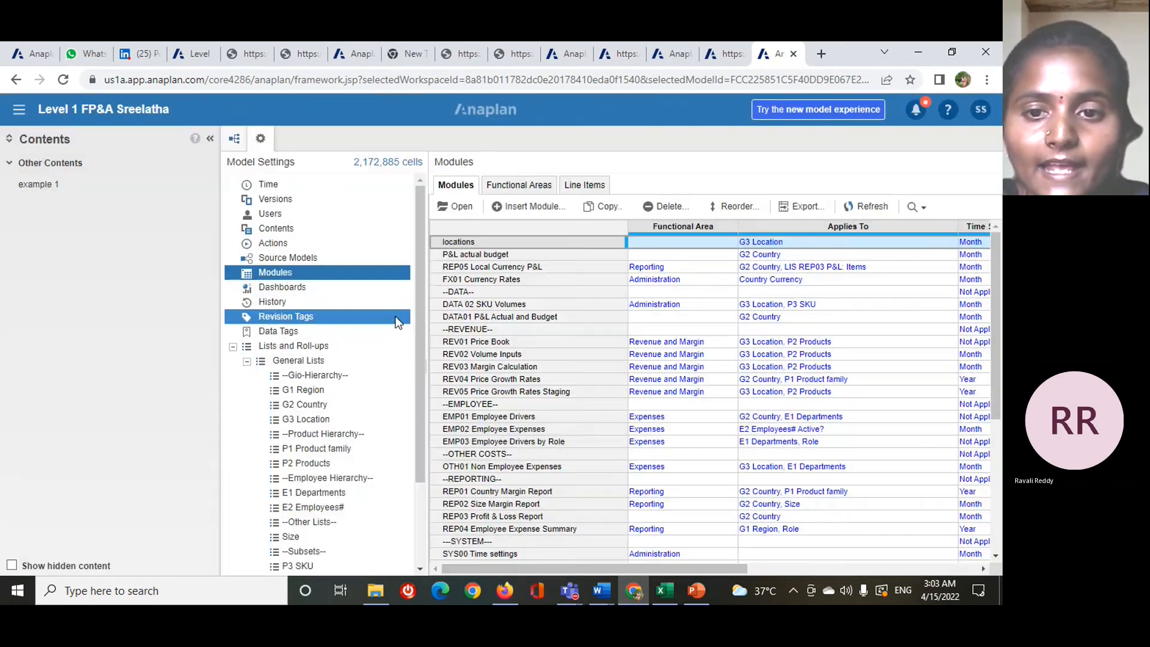
{"action": "left_click", "coordinate": [552, 186]}
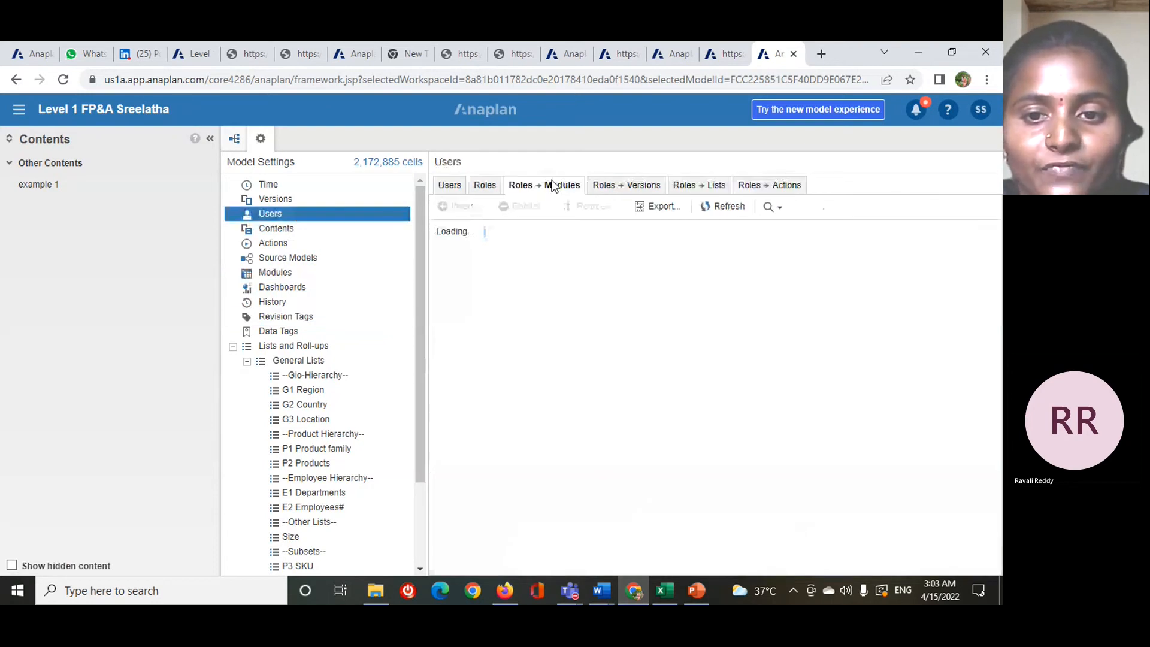
{"action": "left_click", "coordinate": [730, 241]}
{"action": "left_click", "coordinate": [730, 241]}
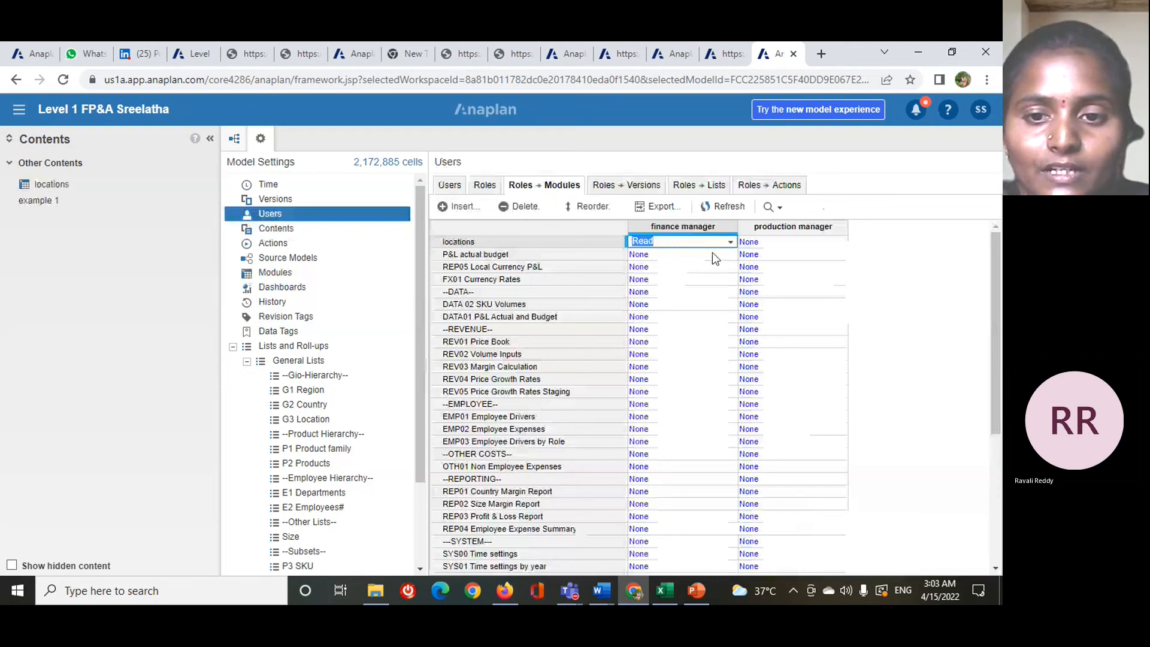
{"action": "left_click", "coordinate": [684, 304]}
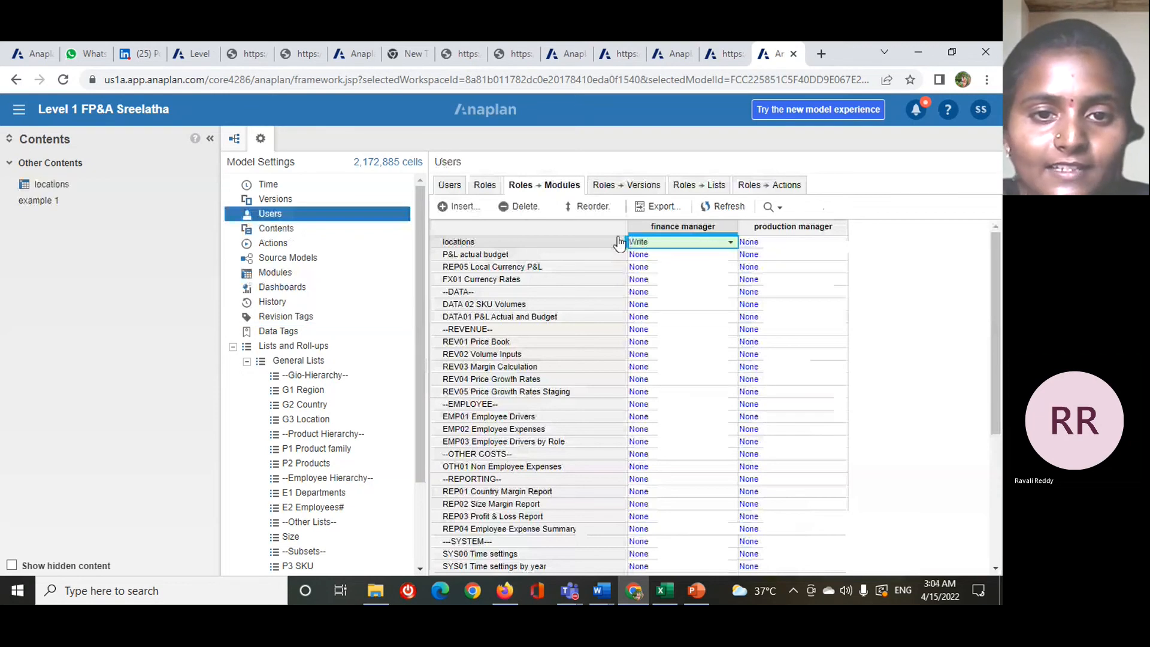
{"action": "left_click", "coordinate": [448, 186]}
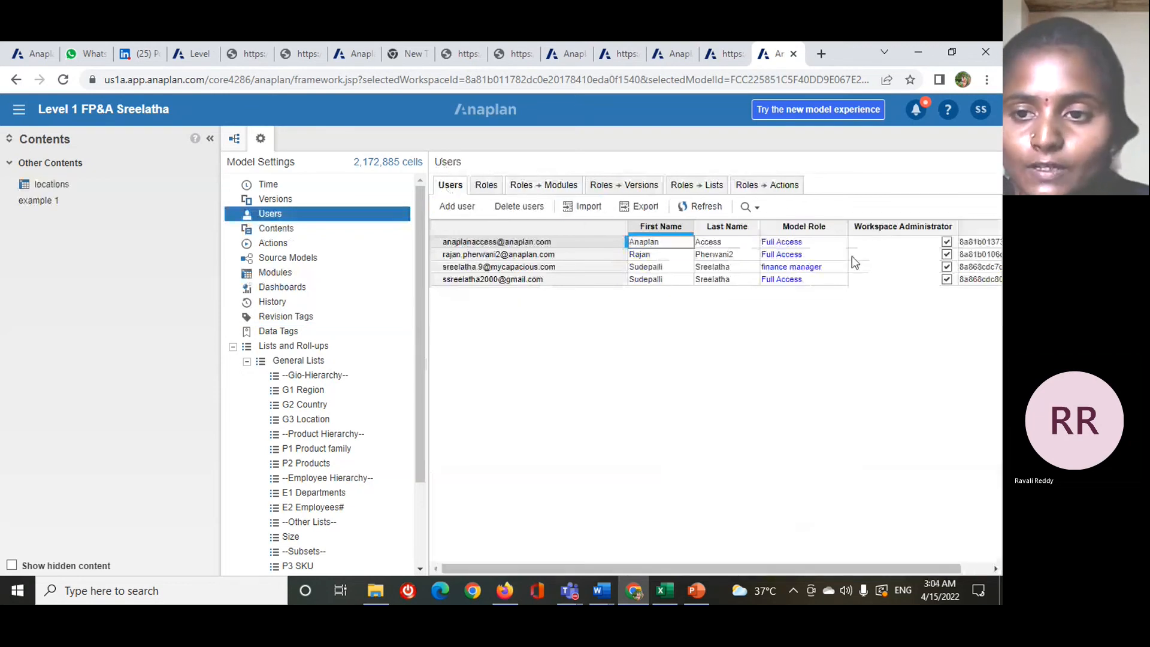
{"action": "left_click_drag", "start_coordinate": [789, 572], "coordinate": [829, 565]}
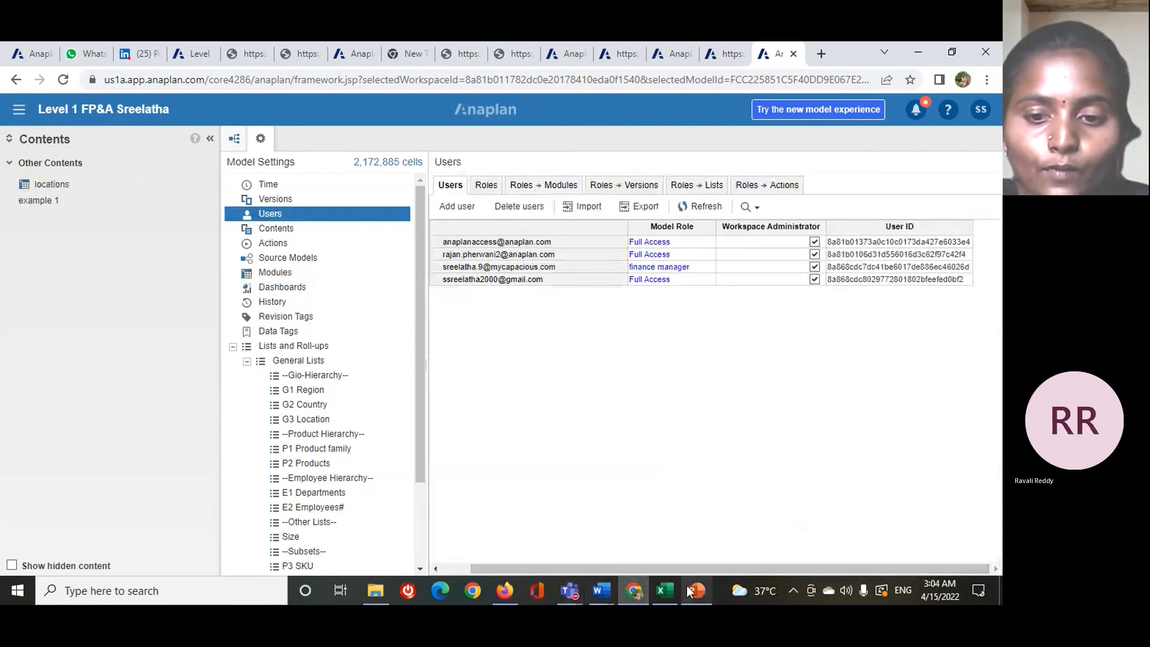
- Switch to the PowerPoint lessons deck and show the slide on the difference between roles and selective access
{"action": "mouse_move", "coordinate": [690, 591]}
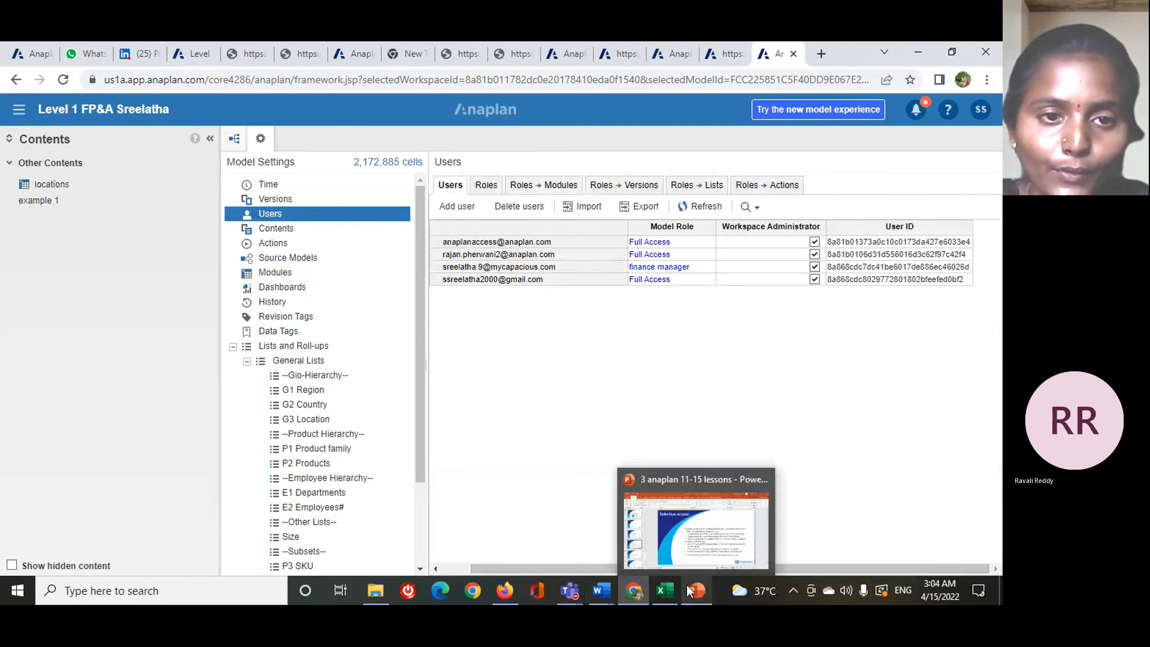
{"action": "left_click", "coordinate": [695, 592]}
{"action": "scroll", "coordinate": [472, 344], "scroll_direction": "down", "scroll_amount": 1}
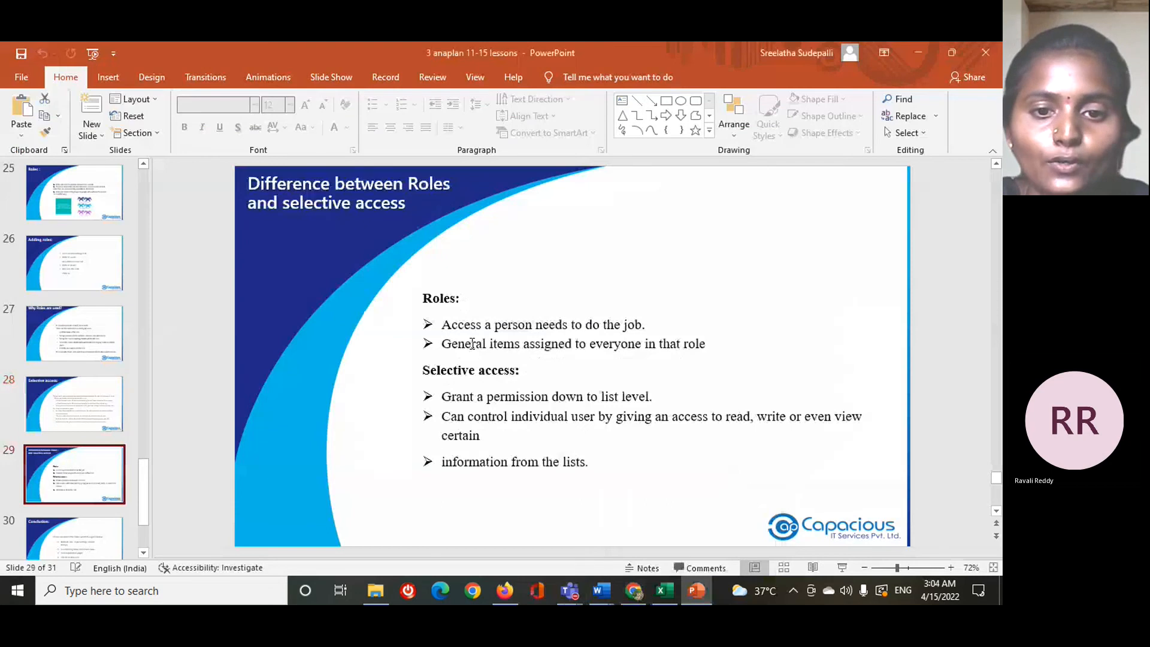